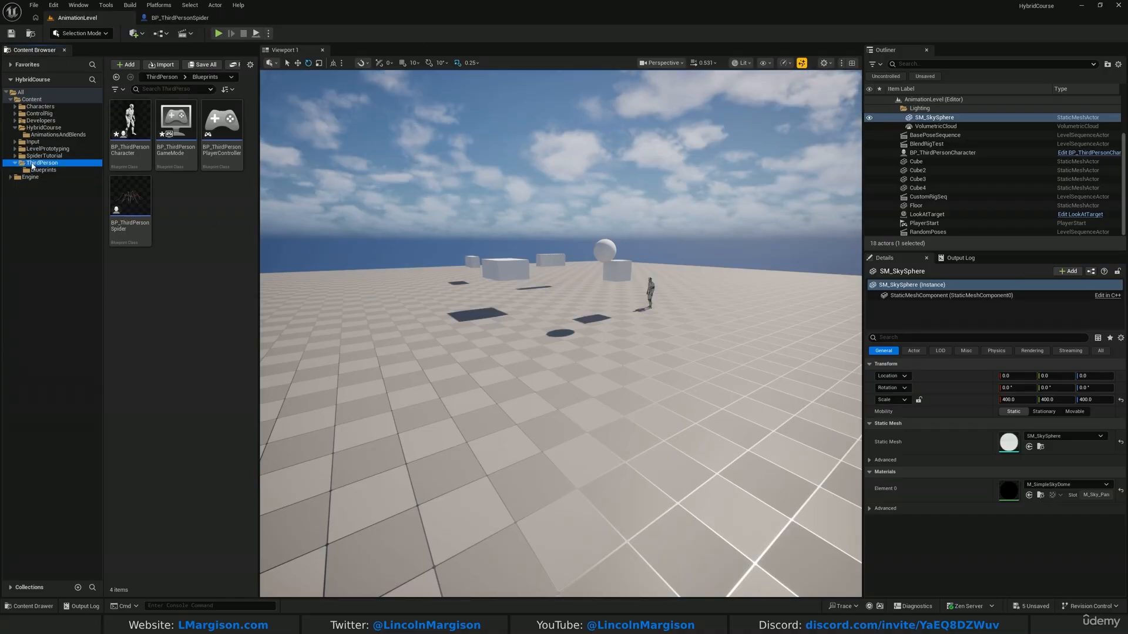
Set the game mode's default pawn class to BP_ThirdPersonSpider.
left_click(43, 170)
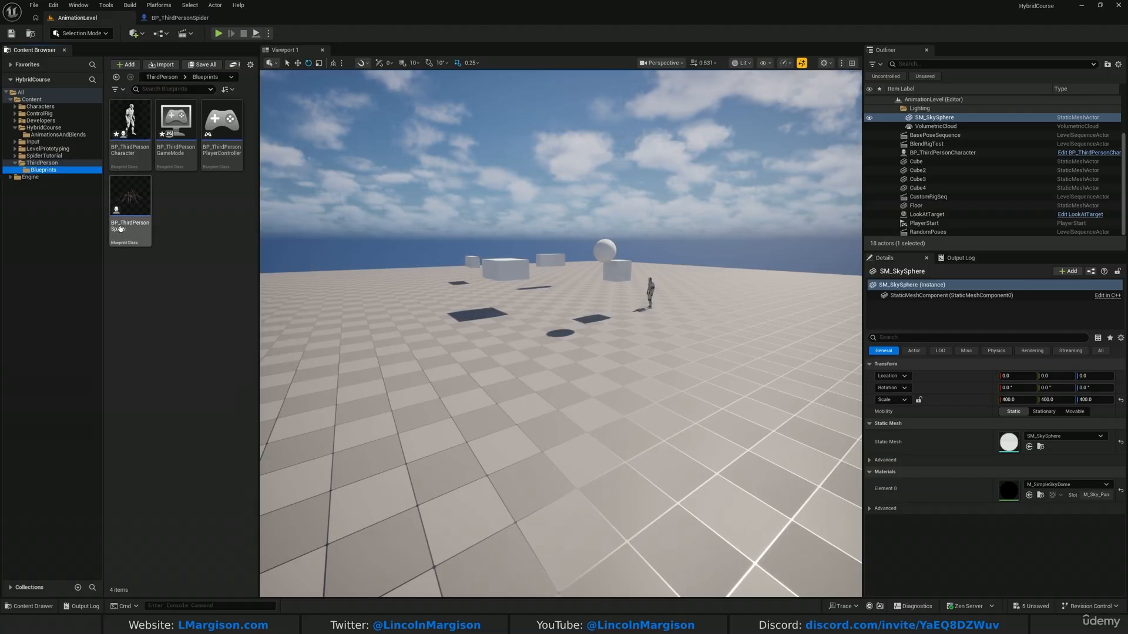
left_click(163, 33)
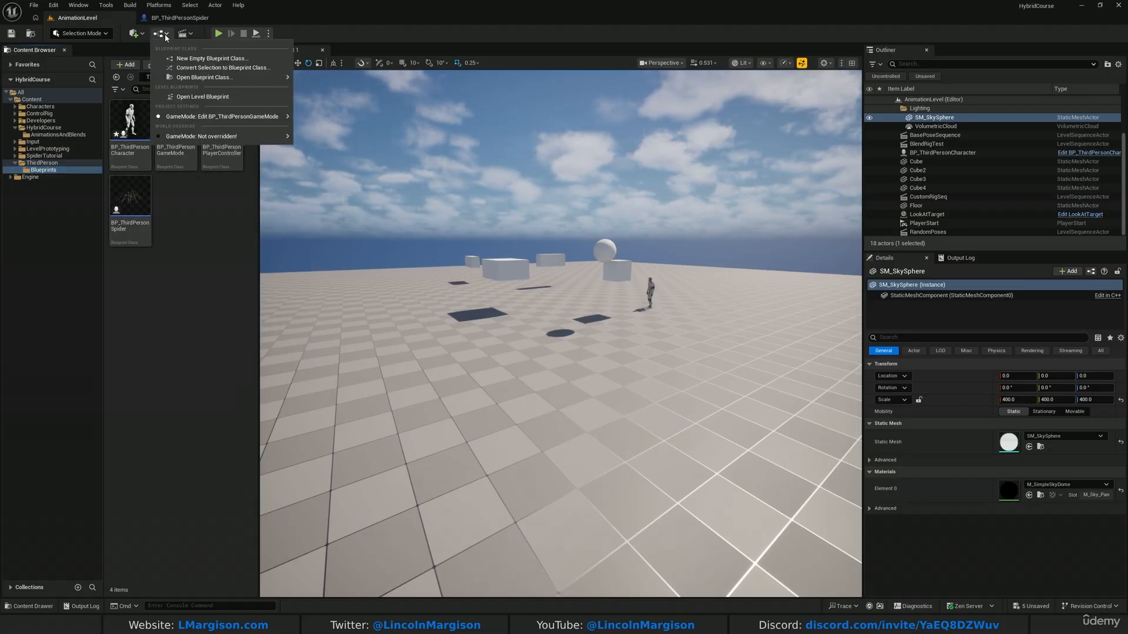
mouse_move(220, 117)
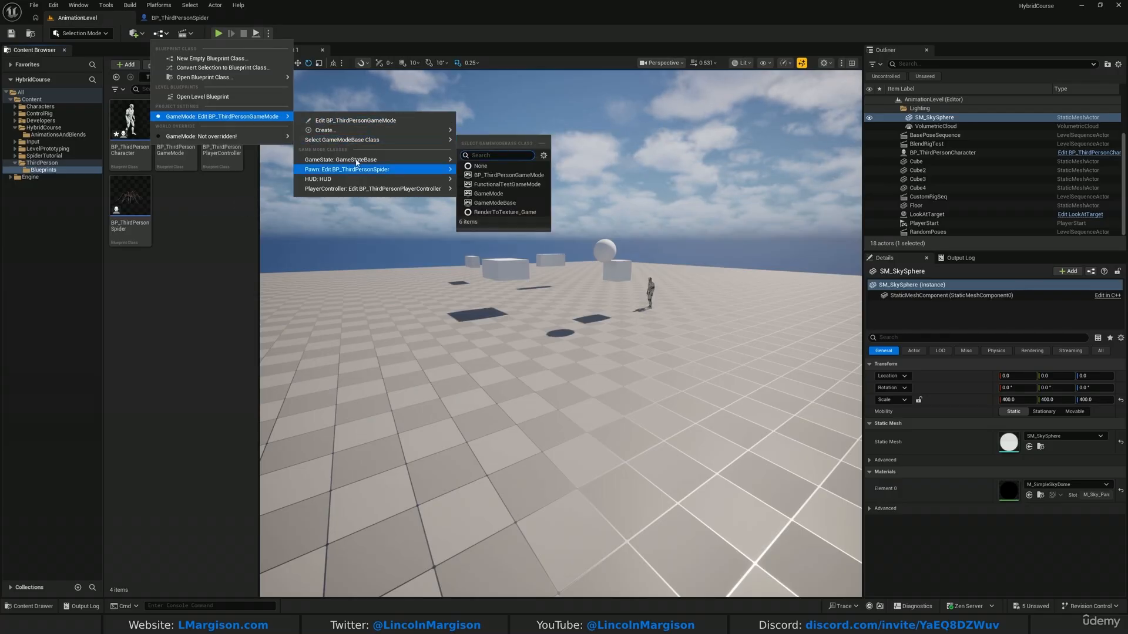
mouse_move(346, 172)
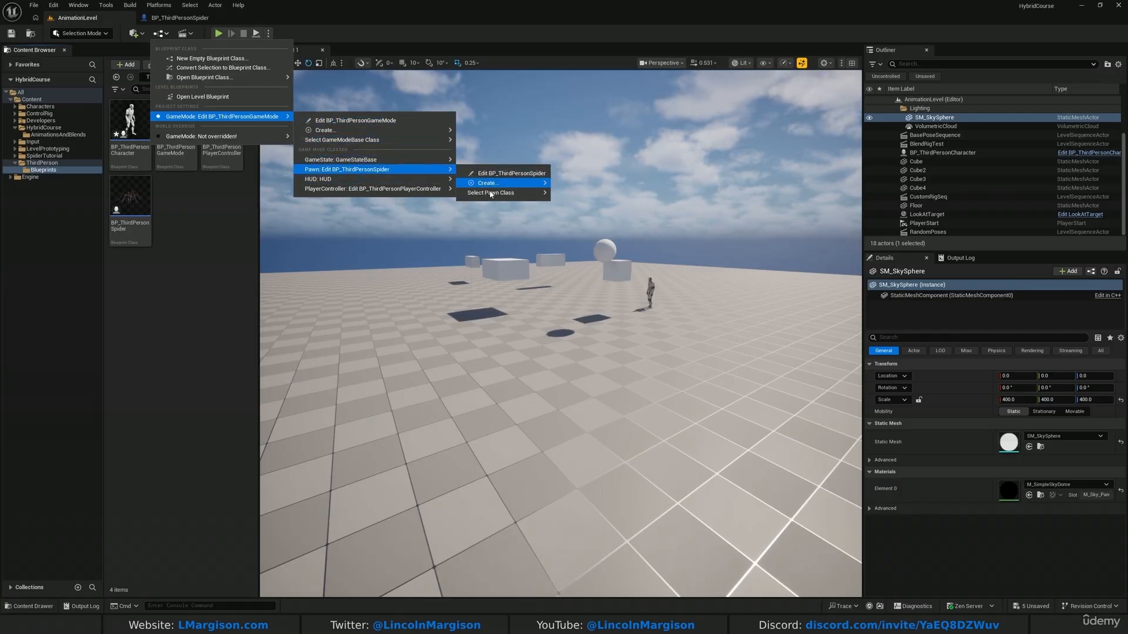
mouse_move(499, 193)
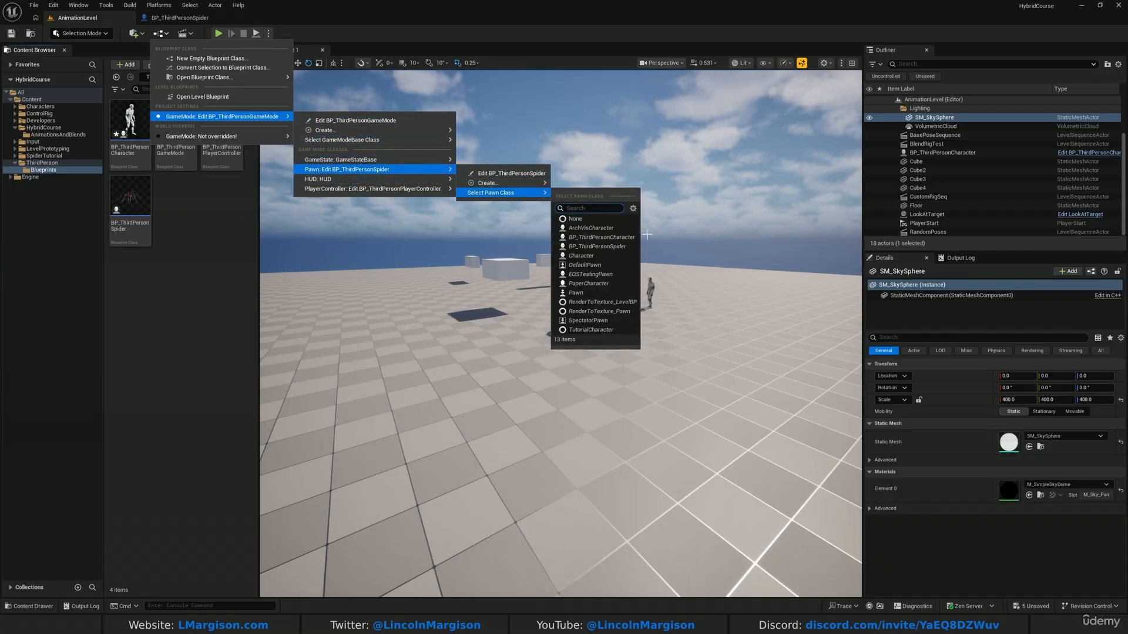
left_click(601, 248)
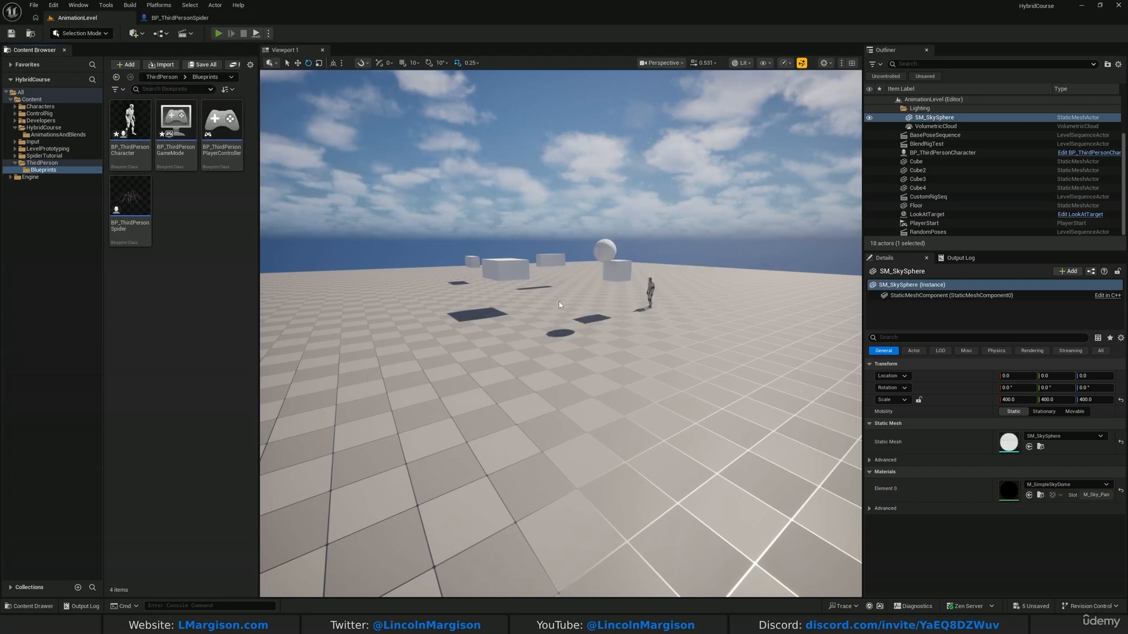
Play the level, walk the spider around the floor to test its procedural leg movement, and end the play session.
key("alt+p")
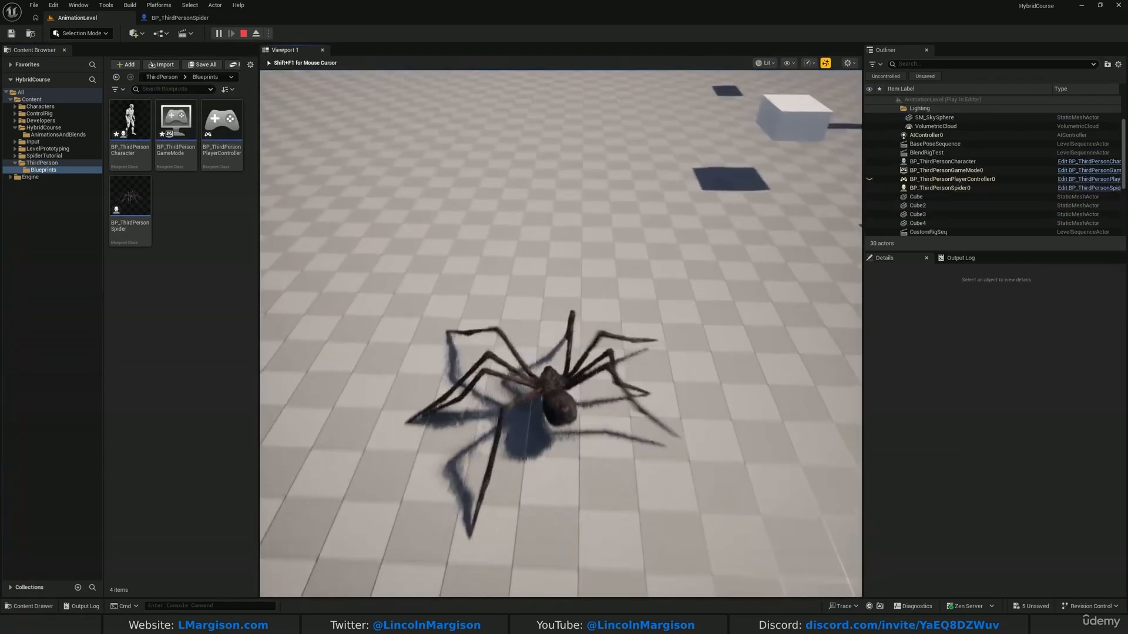
key("w")
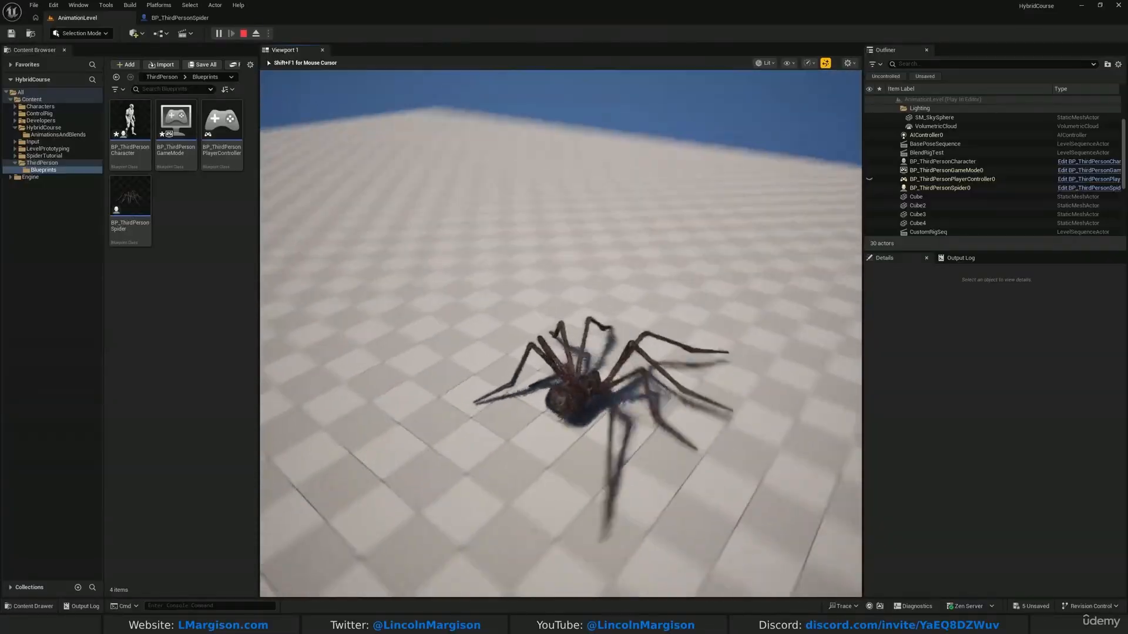
key("w")
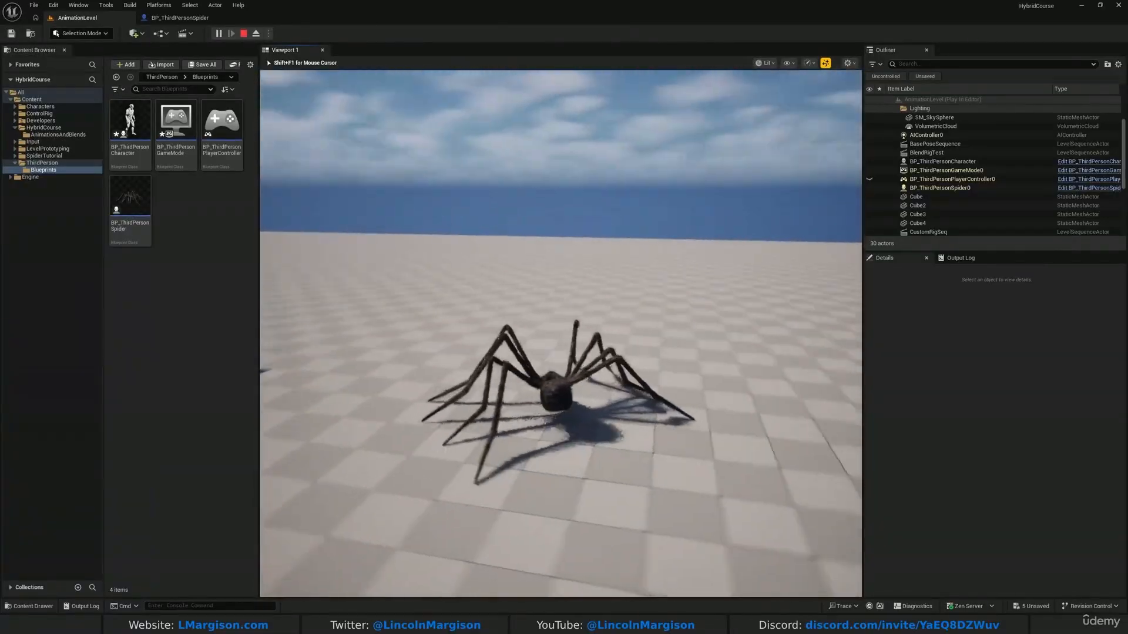
key("w")
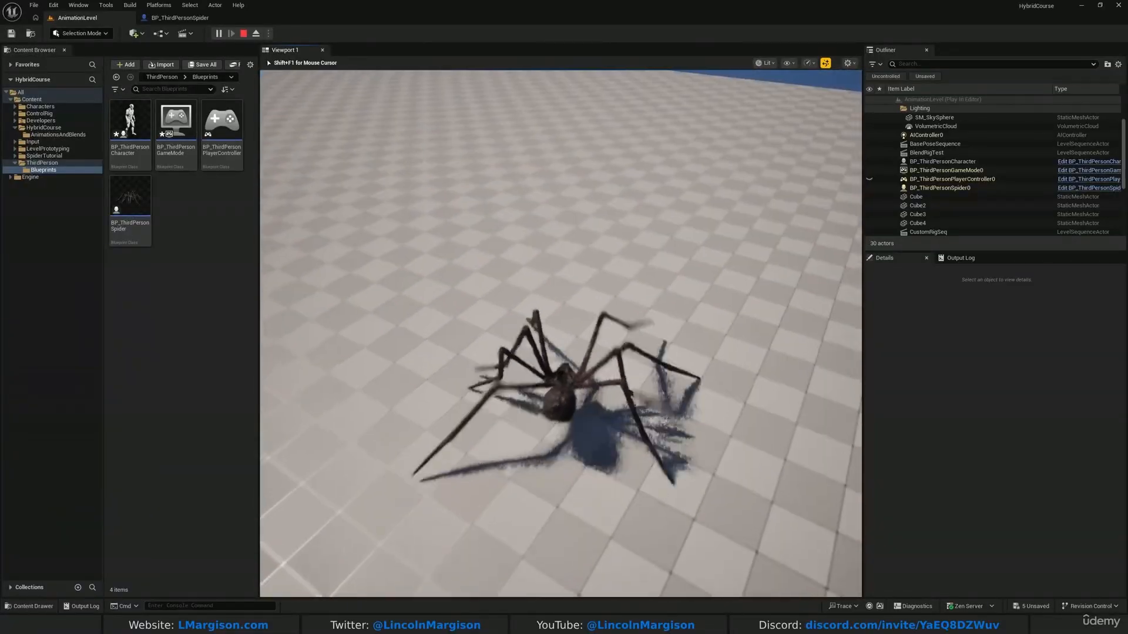
key("w")
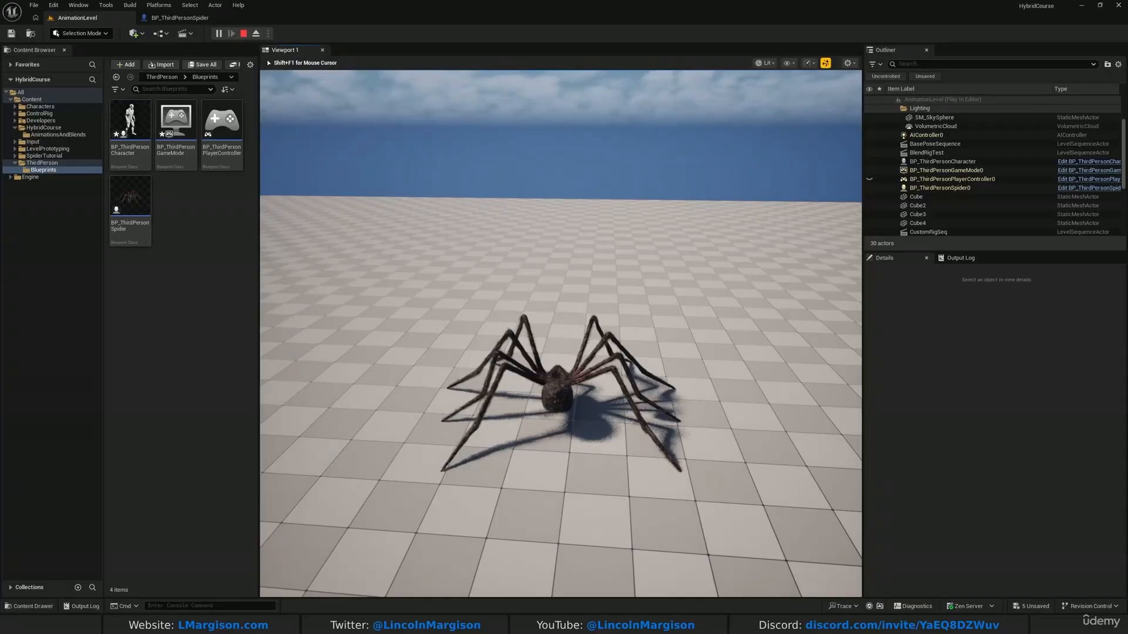
key("w")
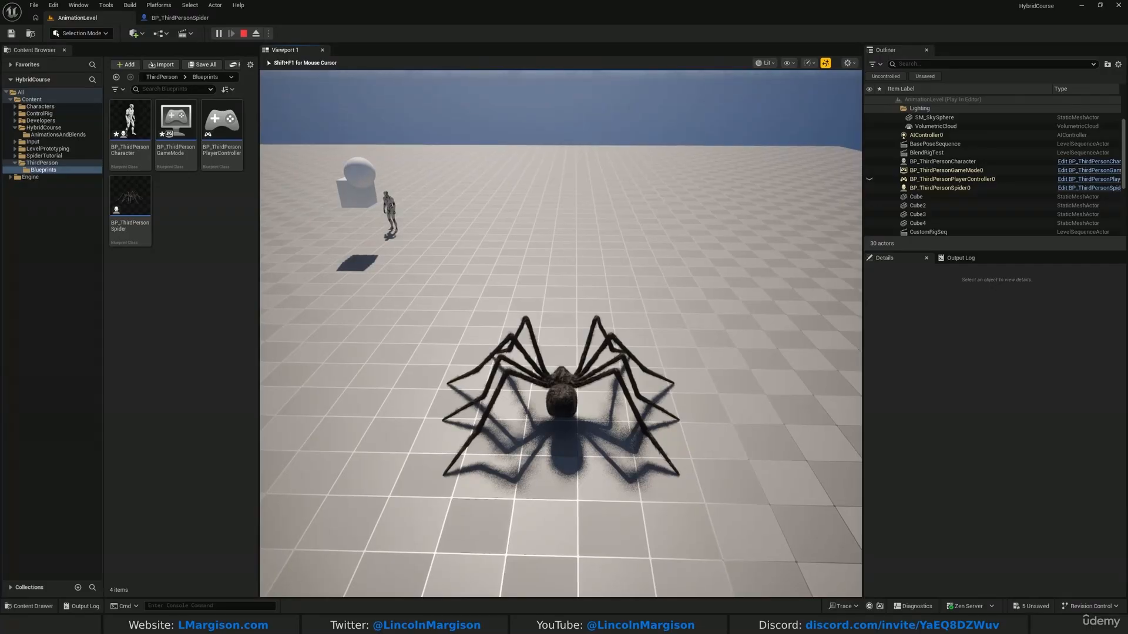
key("w")
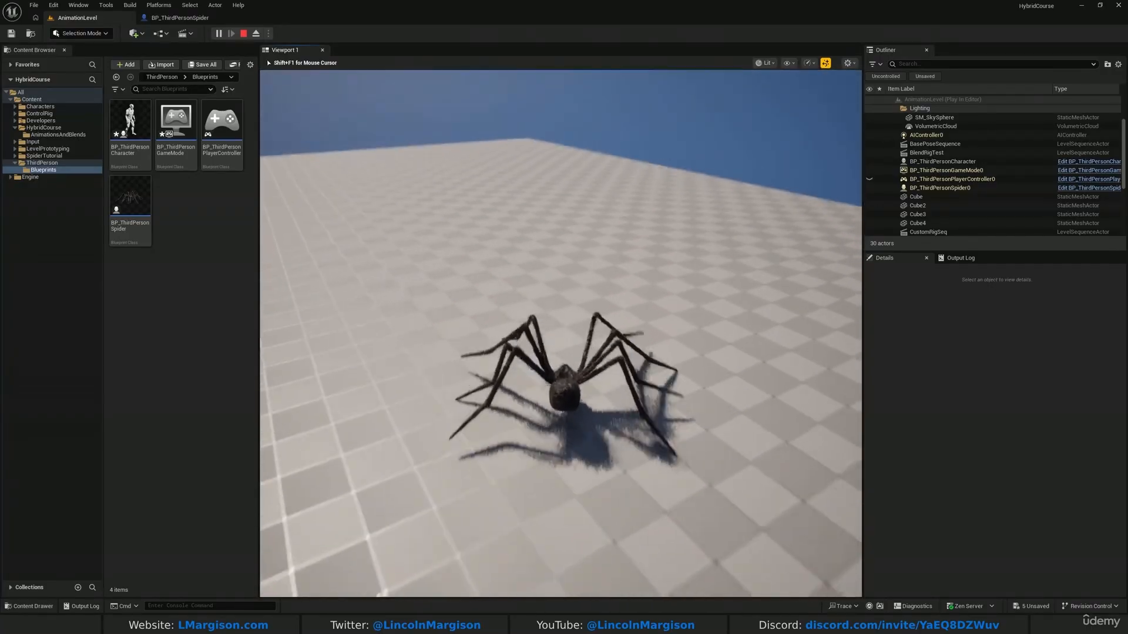
key("w")
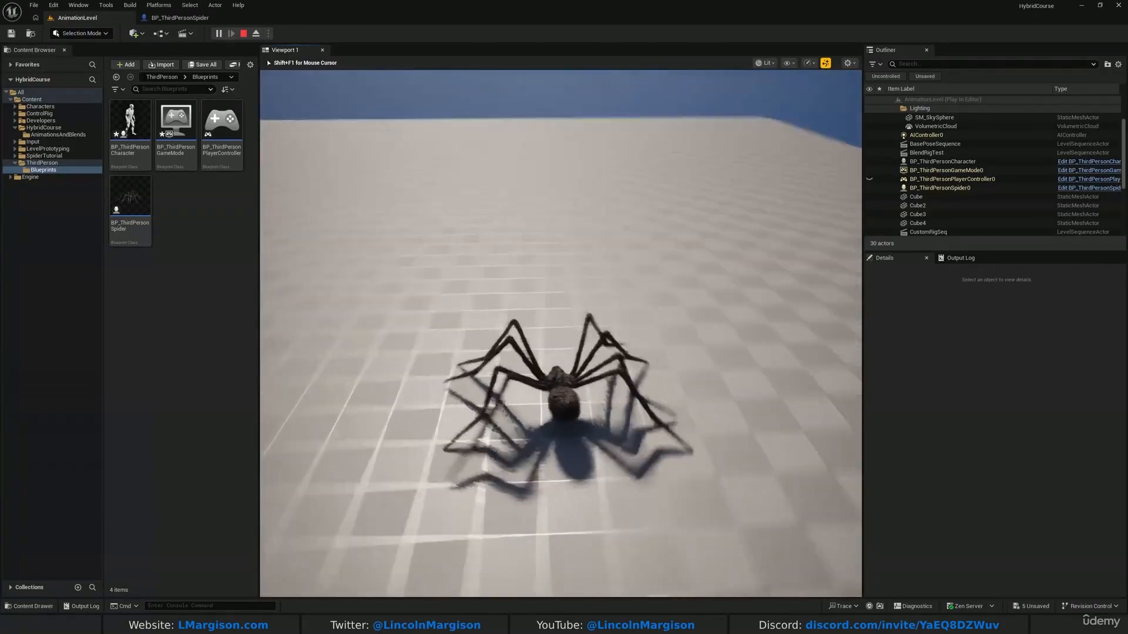
key("w")
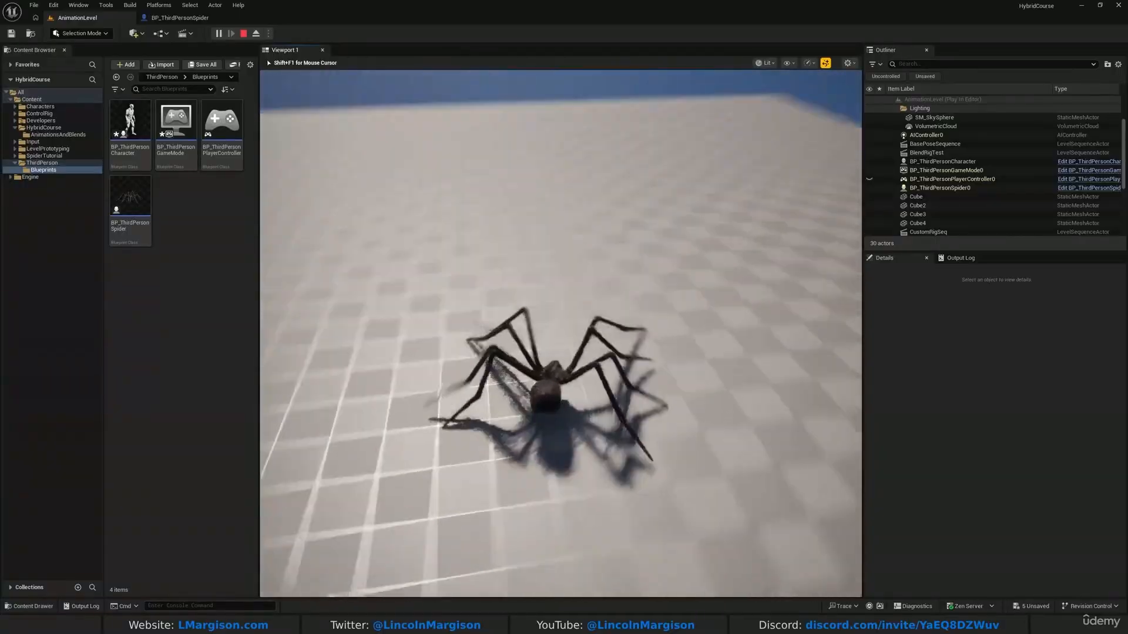
key("w")
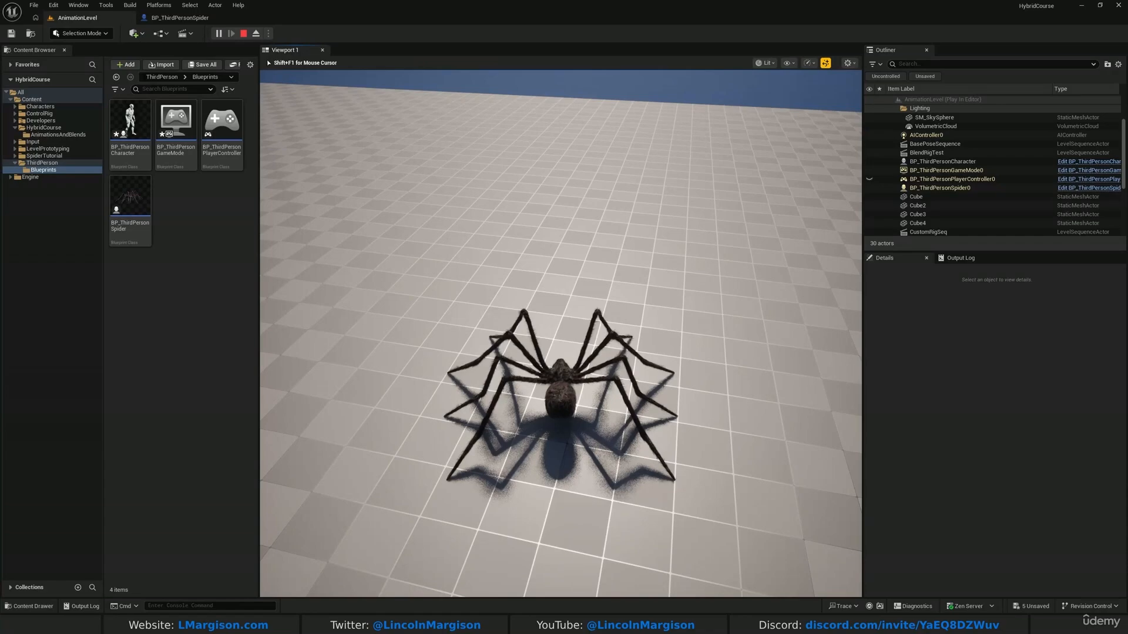
key("Escape")
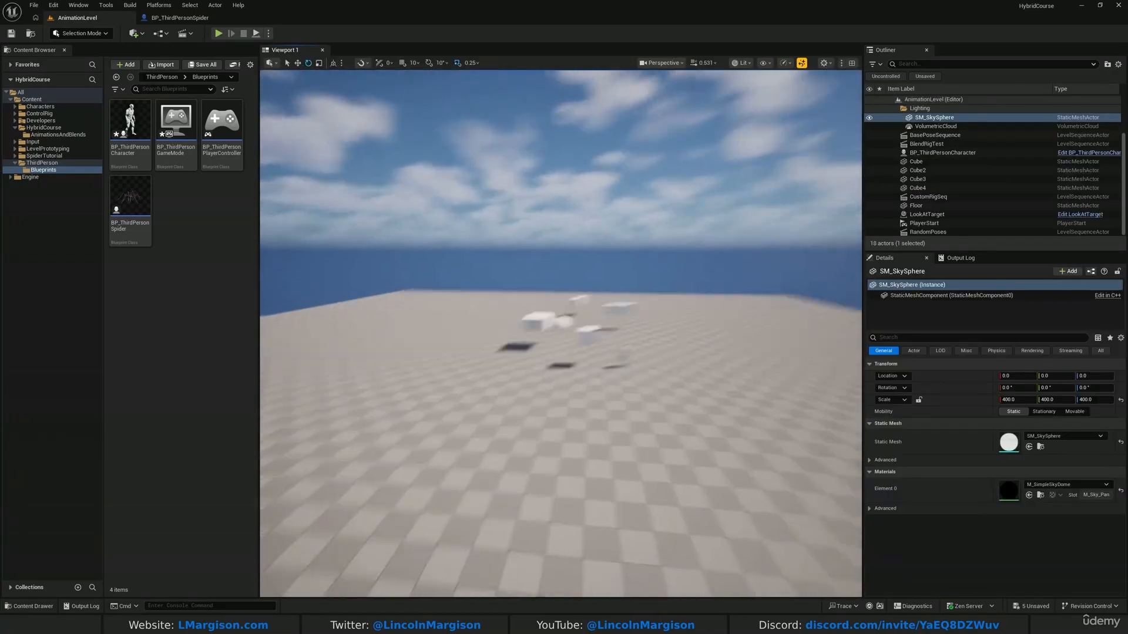
right_click_drag(561, 334, 626, 327)
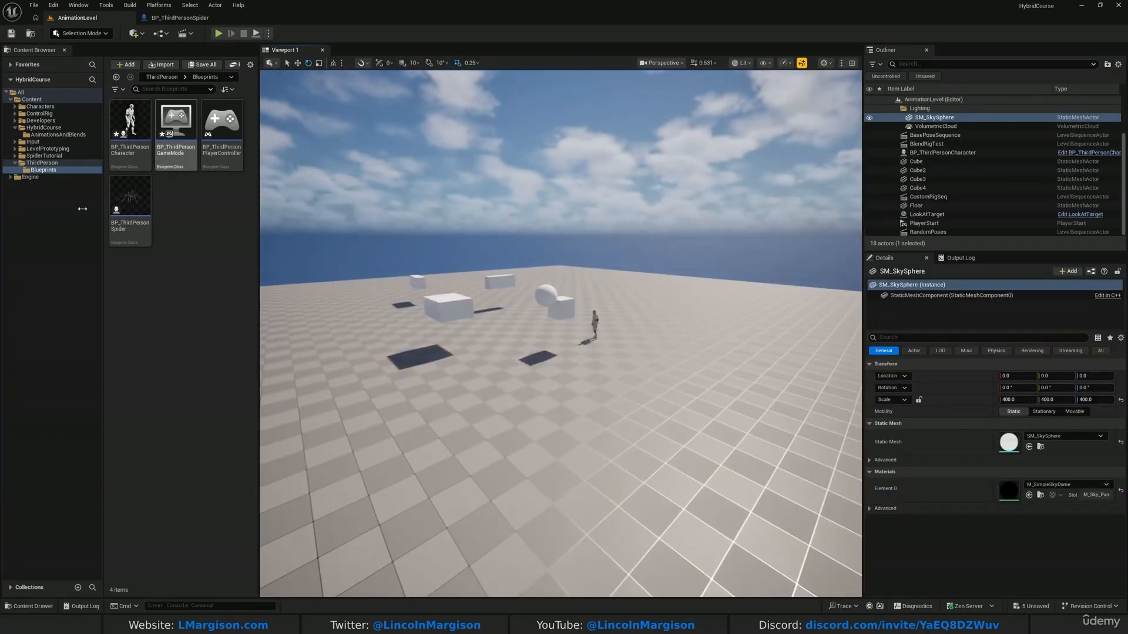
Open ProcSpiderCONTROLRIG from the SpiderTutorial folder and look over the Rig graph's function chain from Forwards Solve onward.
left_click(39, 156)
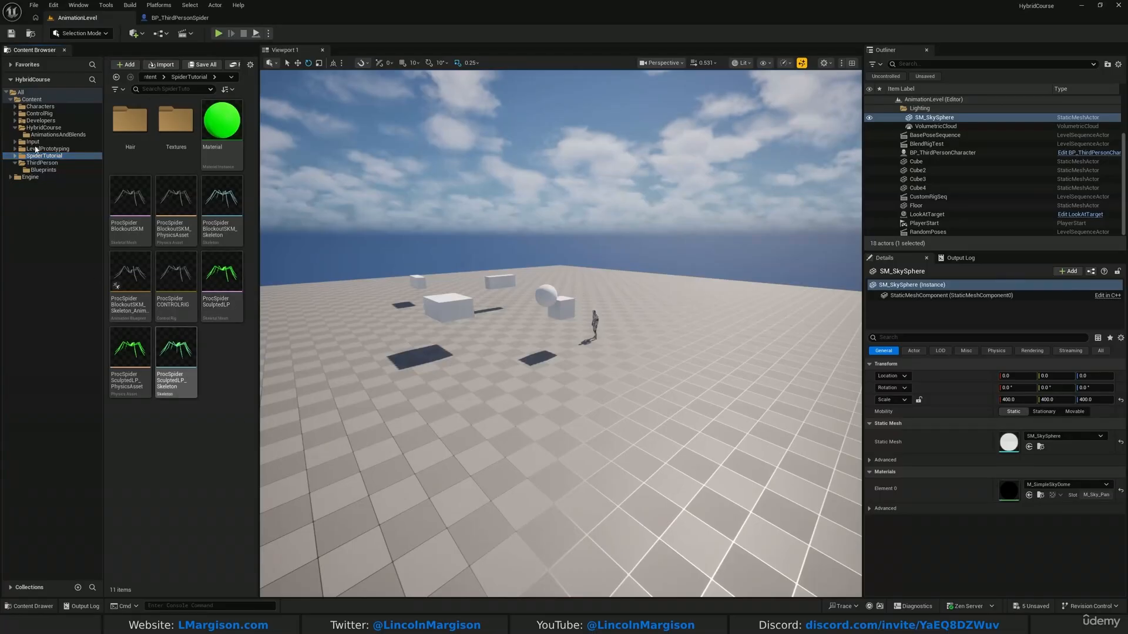
left_click(176, 306)
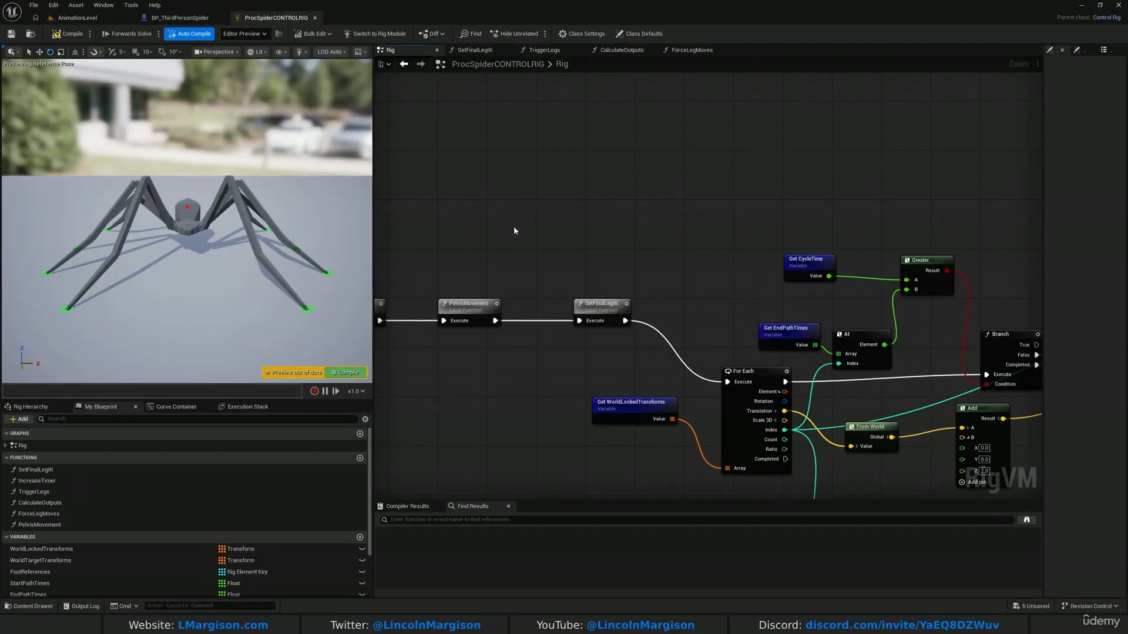
right_click_drag(513, 228, 932, 214)
scroll(932, 215, "down", 1)
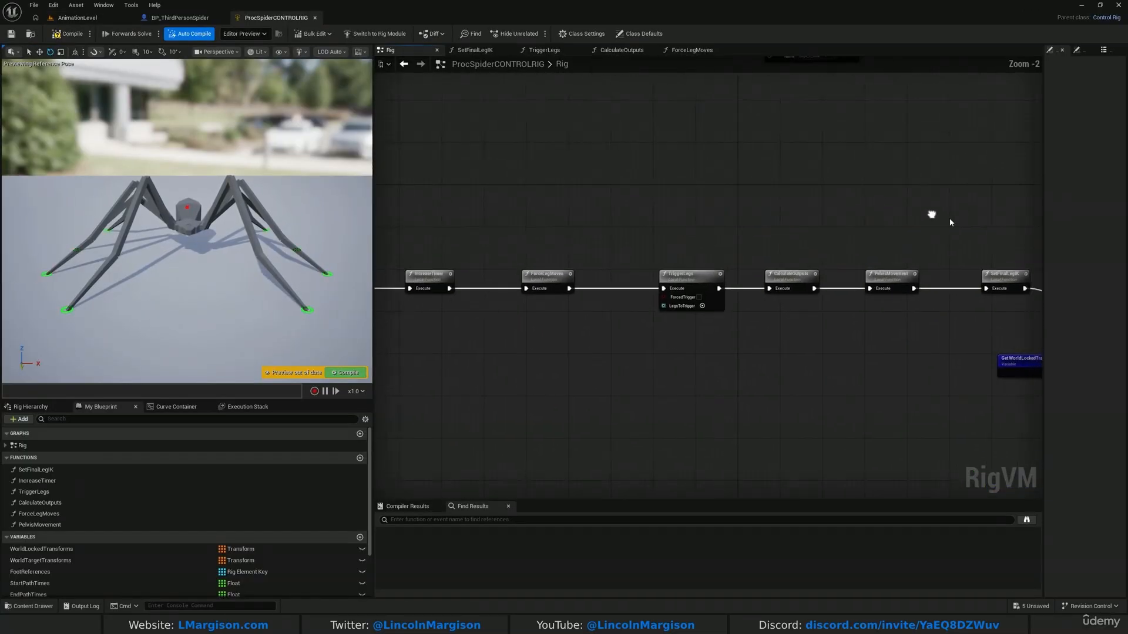
right_click_drag(598, 223, 698, 213)
scroll(894, 197, "down", 1)
left_click_drag(486, 194, 953, 302)
right_click_drag(856, 308, 1002, 299)
scroll(527, 274, "up", 1)
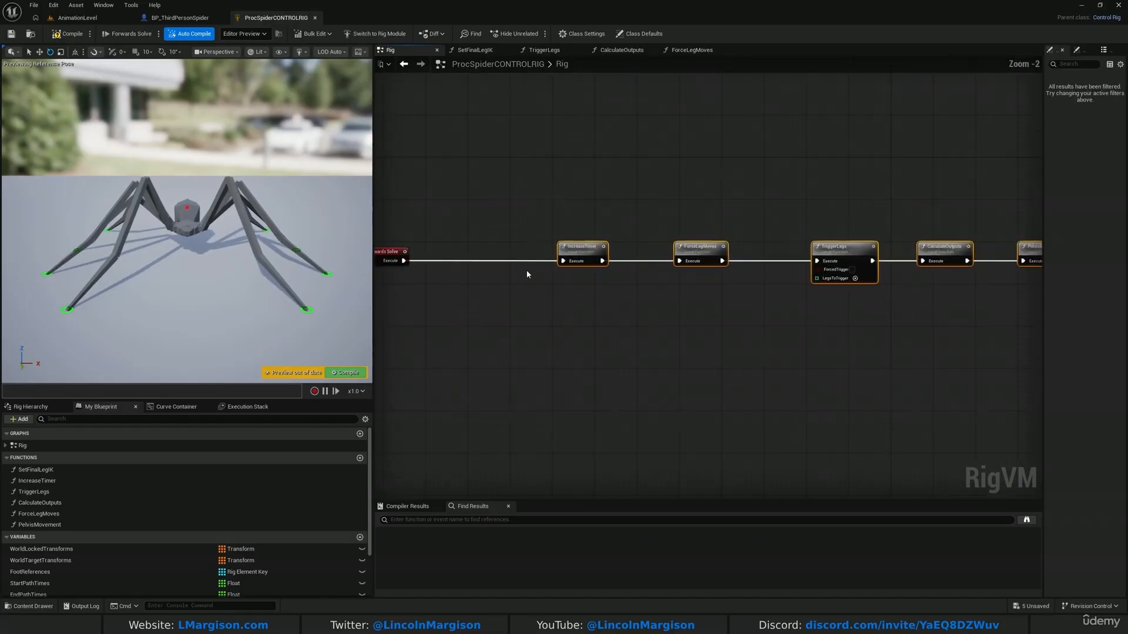
scroll(526, 275, "up", 2)
right_click_drag(806, 335, 582, 357)
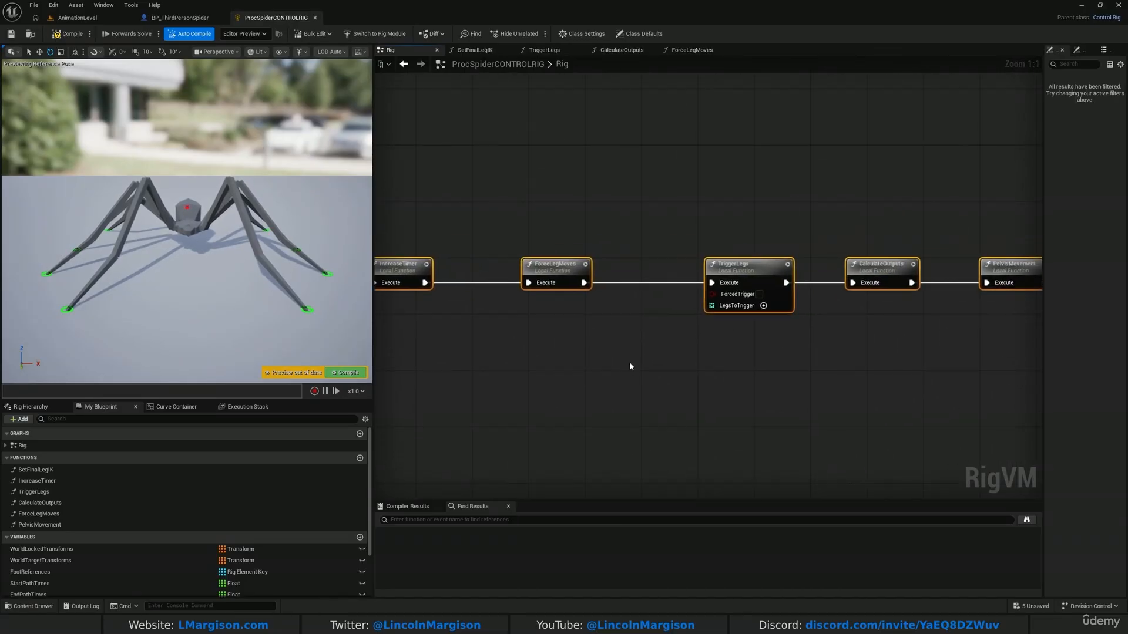
Examine the Rig graph's functions one by one, from IncreaseTimer through TriggerLegs and PelvisMovement to SetFinalLegIK.
right_click_drag(396, 161, 561, 161)
left_click(561, 267)
right_click_drag(797, 345, 546, 355)
right_click_drag(468, 214, 476, 197)
right_click_drag(664, 300, 557, 293)
left_click_drag(562, 191, 585, 361)
right_click_drag(688, 366, 615, 335)
left_click_drag(635, 191, 656, 294)
right_click_drag(750, 297, 489, 353)
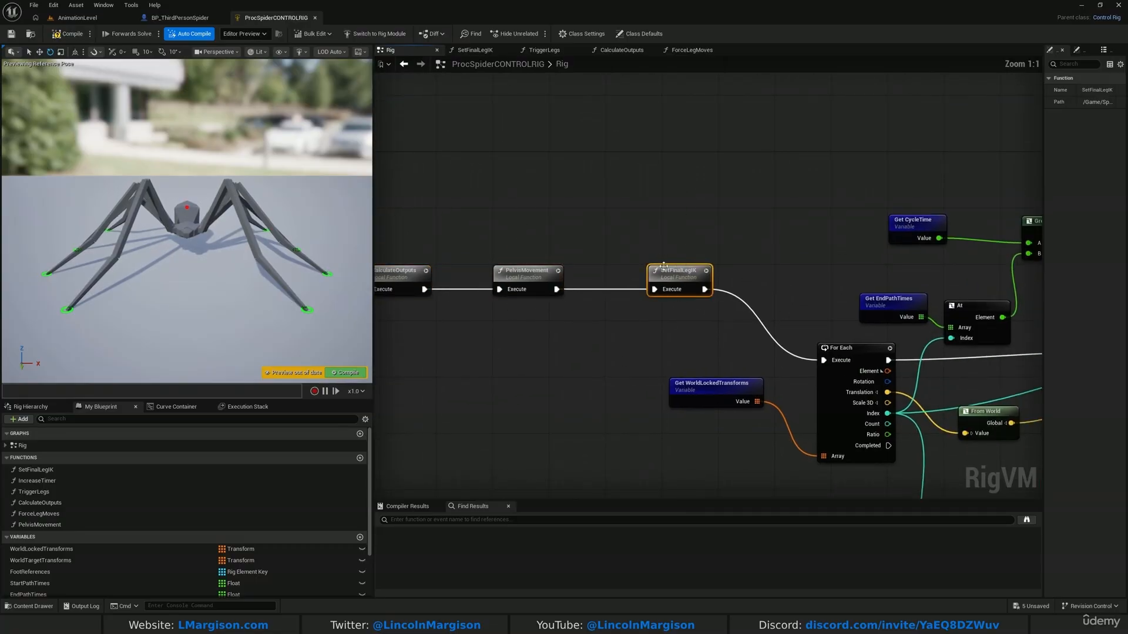
left_click_drag(638, 354, 763, 199)
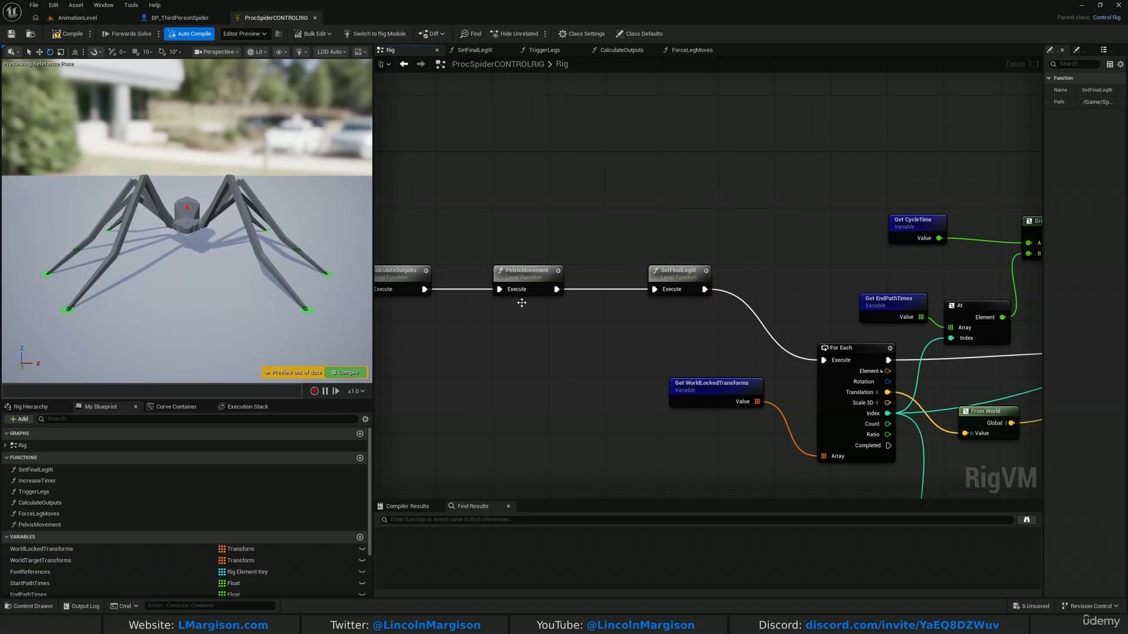
right_click_drag(522, 303, 616, 227)
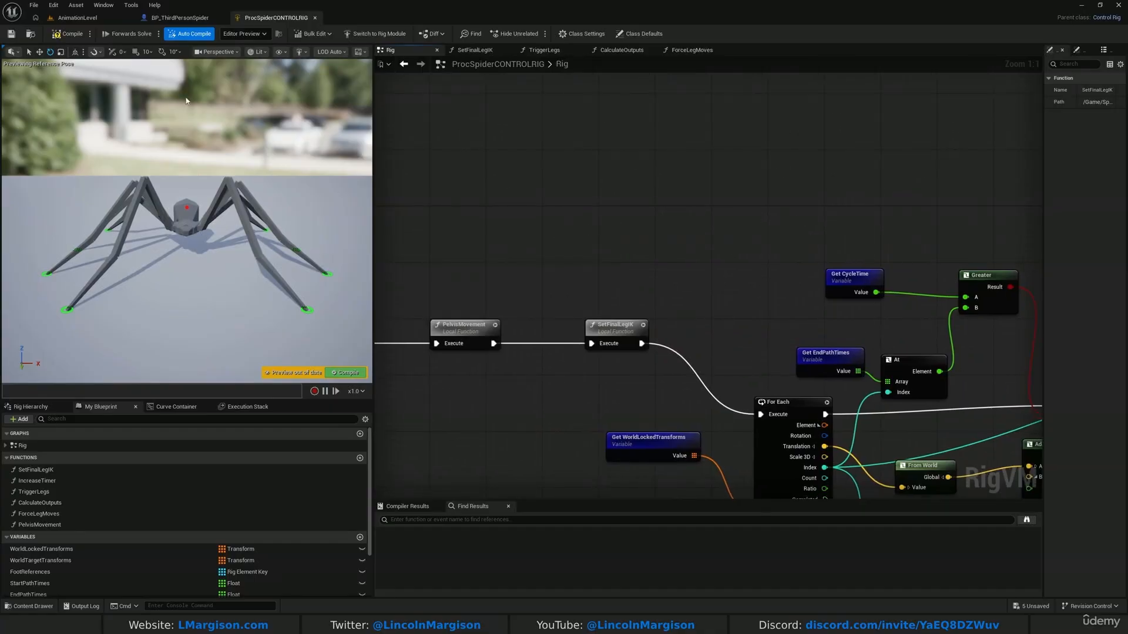
Compile the control rig and return to AnimationLevel.
left_click(80, 35)
left_click(78, 20)
key("w")
right_click_drag(446, 319, 470, 326)
right_click_drag(389, 183, 389, 183)
key("s")
right_click_drag(508, 326, 491, 319)
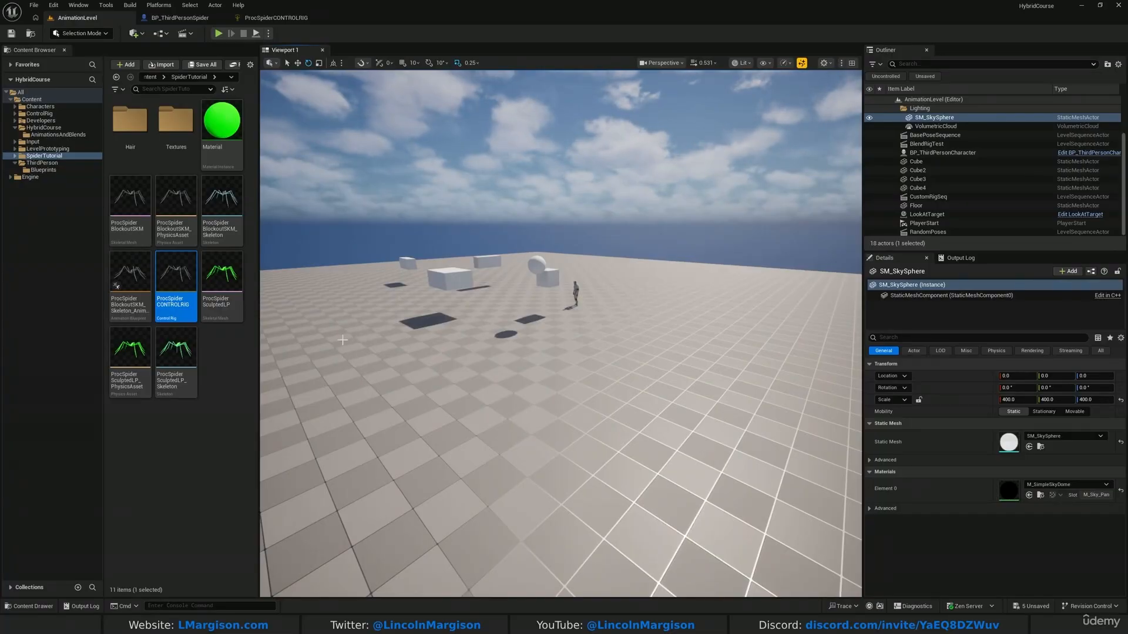
left_click(224, 447)
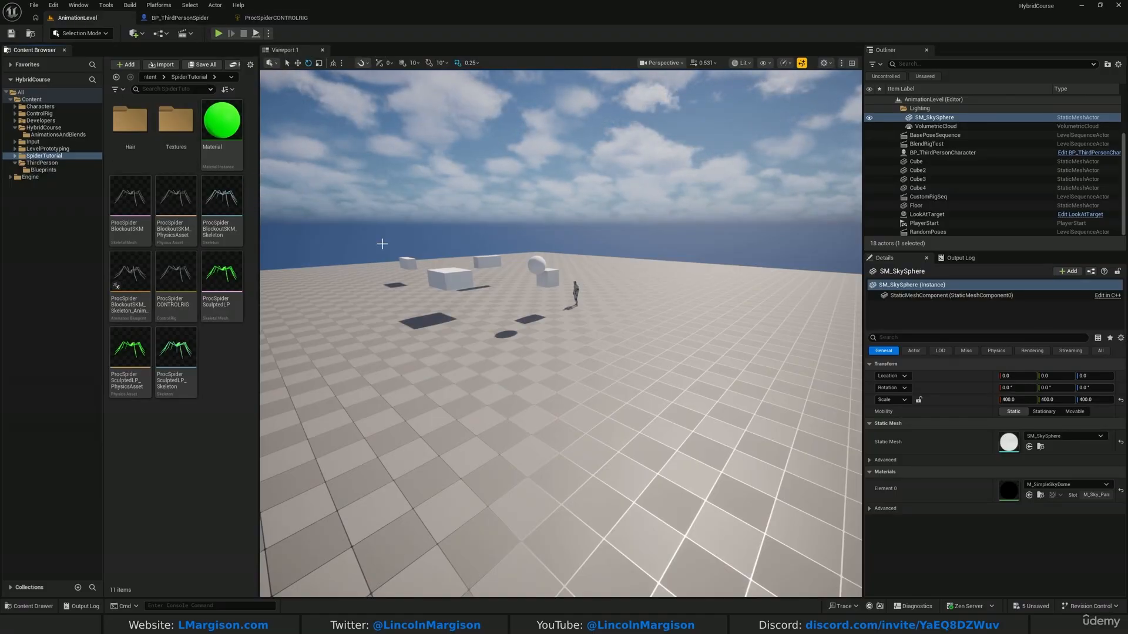
right_click_drag(382, 244, 264, 219)
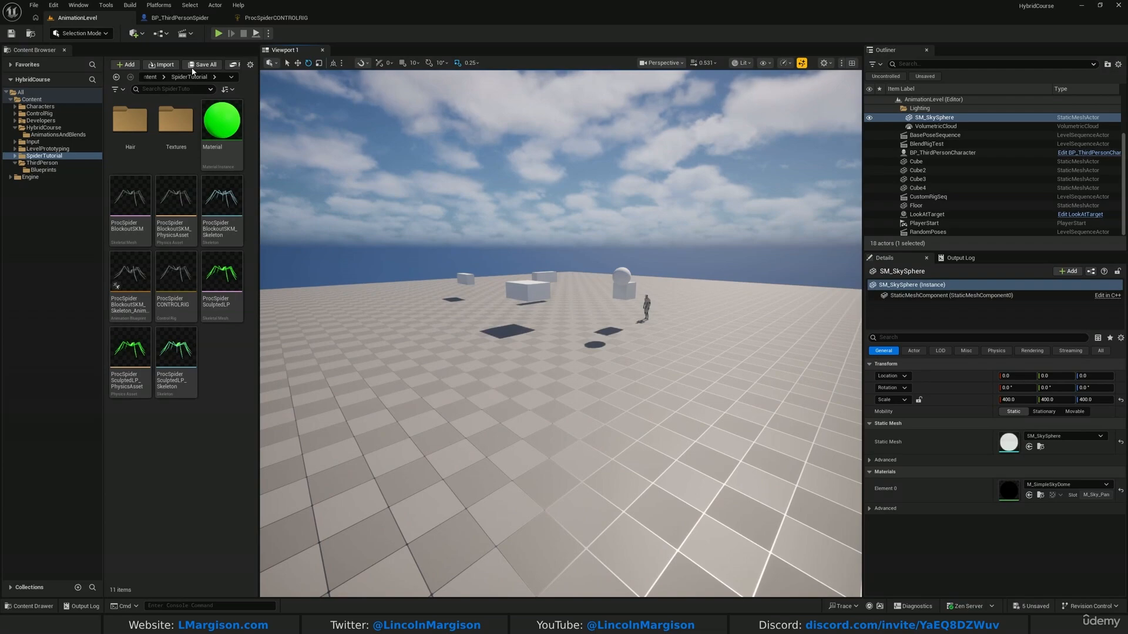
Bring up the BP_ThirdPersonSpider blueprint's viewport and select its spider mesh component.
left_click(178, 19)
left_click(257, 52)
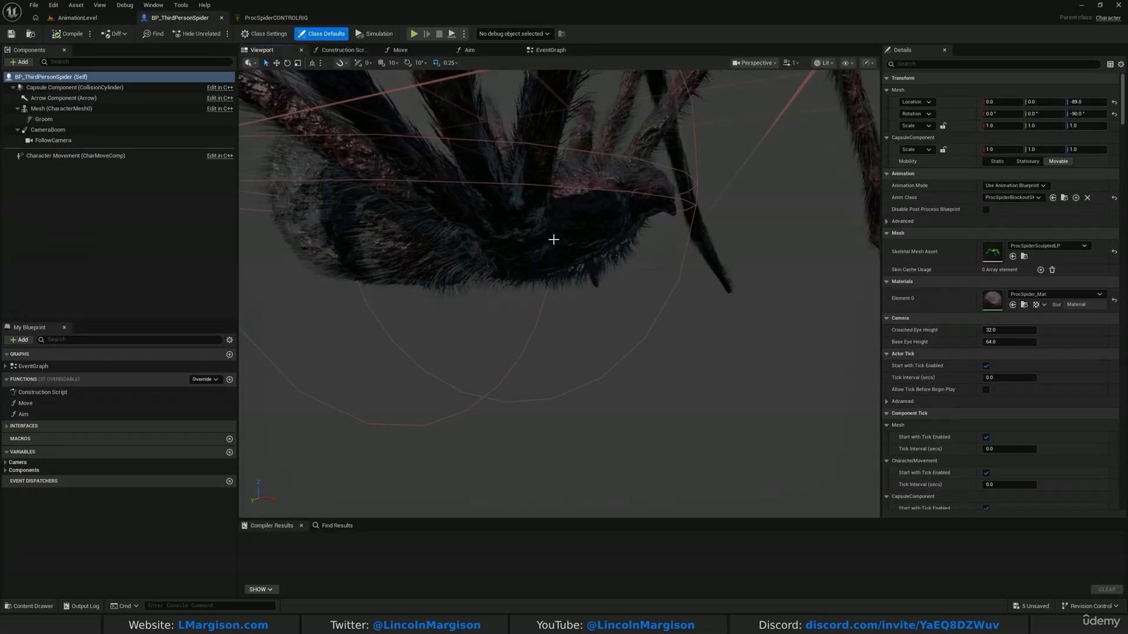
left_click(505, 232)
key("s")
right_click_drag(506, 232, 535, 217)
key("w")
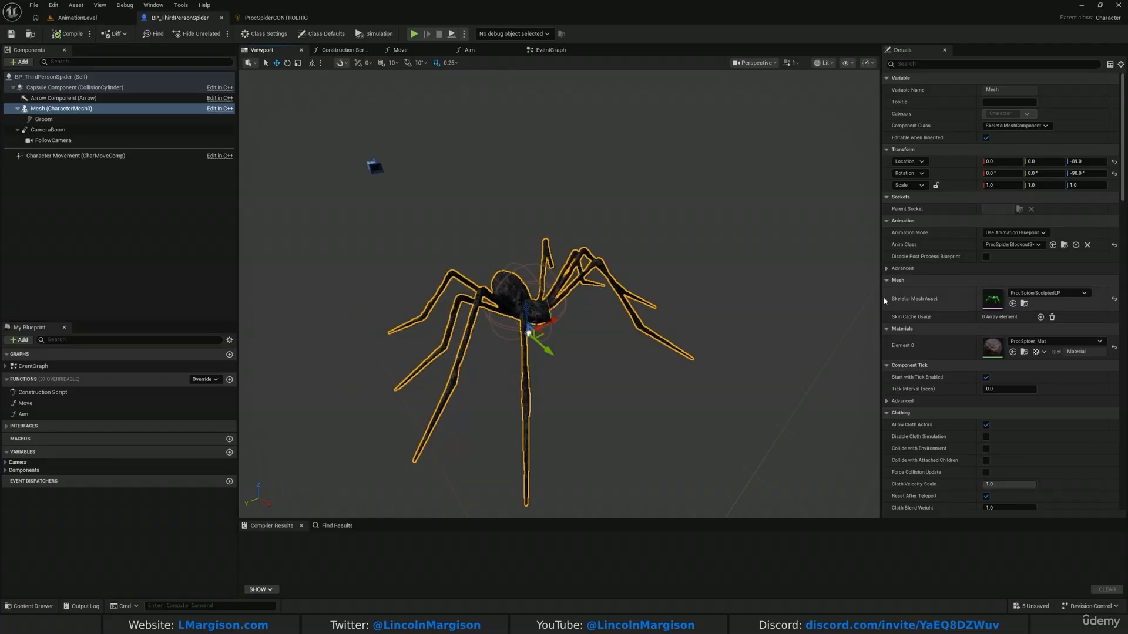
Widen the mesh component's details and locate its assigned skeletal mesh, ProcSpiderSculptedLP, in AnimationLevel's content browser.
left_click_drag(882, 293, 775, 293)
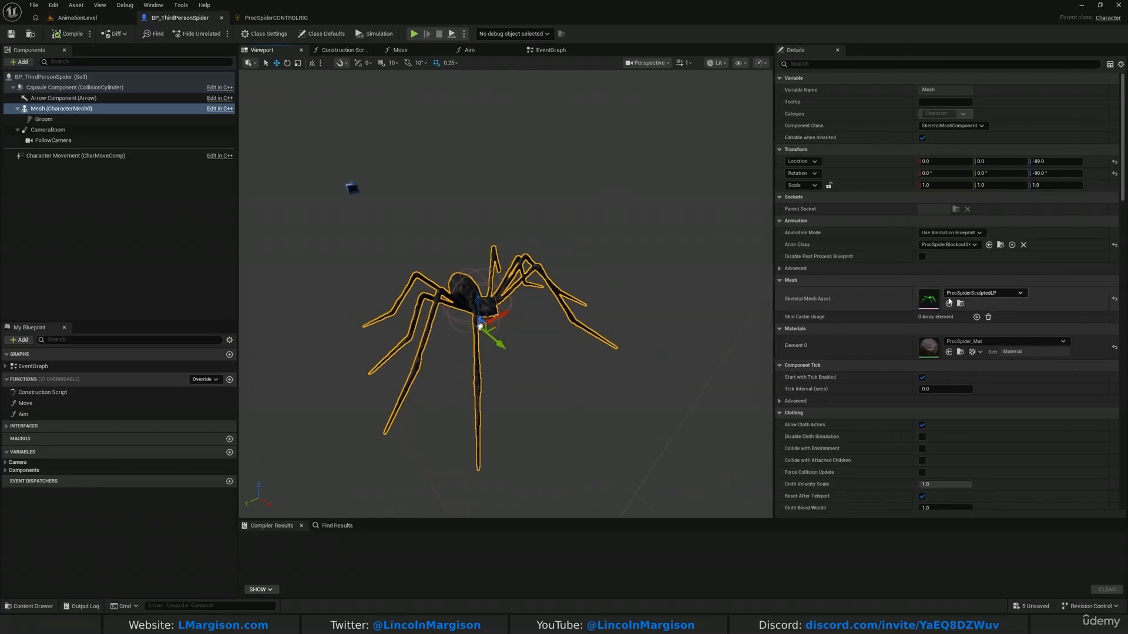
key("w")
right_click_drag(617, 301, 603, 308)
key("s")
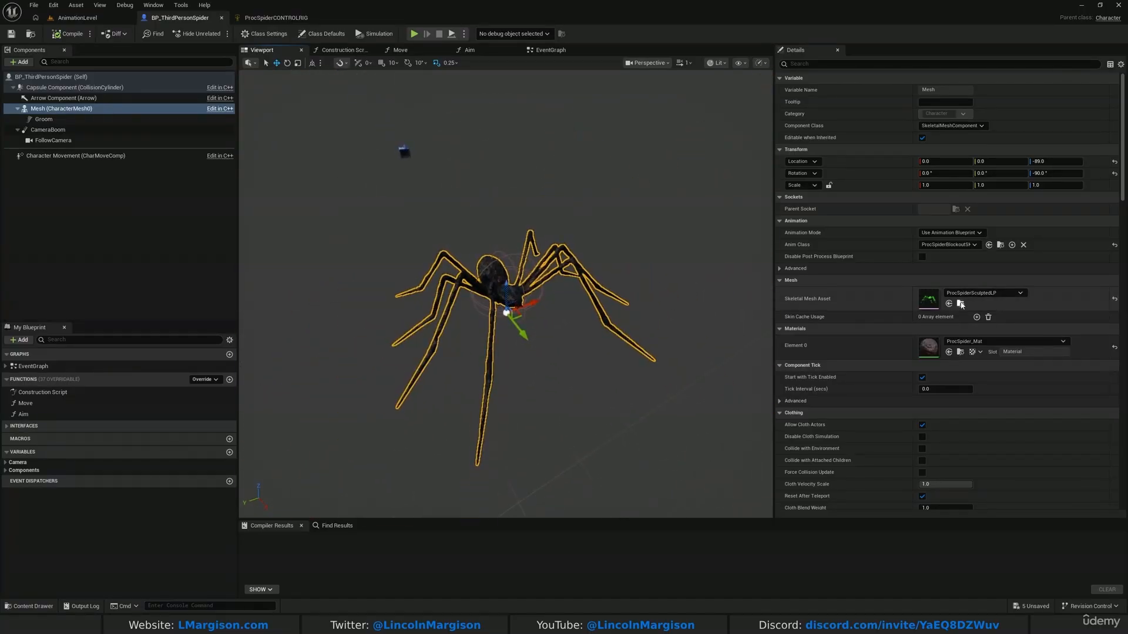
left_click(77, 18)
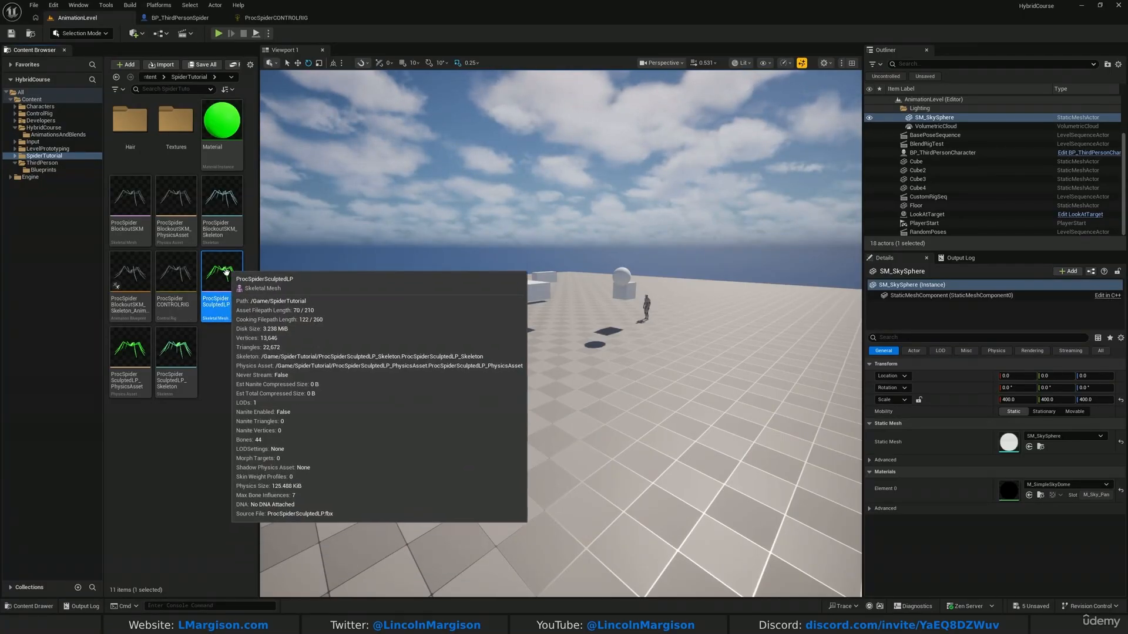
Create a Control Rig from the ProcSpiderSculptedLP skeletal mesh and name it ProcSpiderAnimRig.
right_click(221, 280)
mouse_move(275, 278)
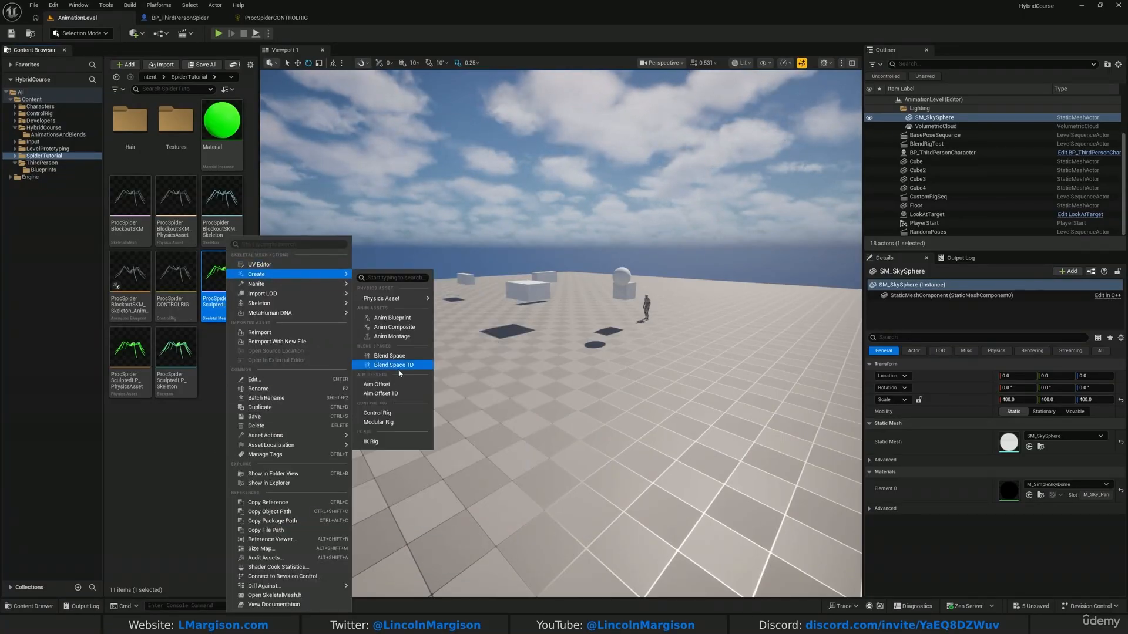
left_click(390, 413)
right_click(218, 376)
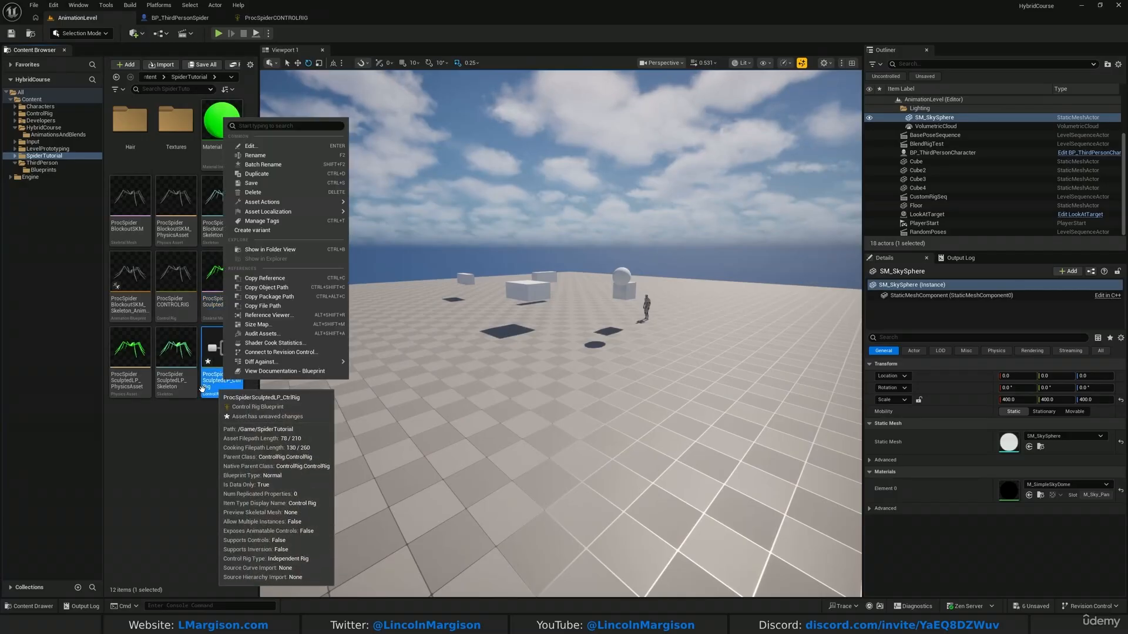
left_click(317, 151)
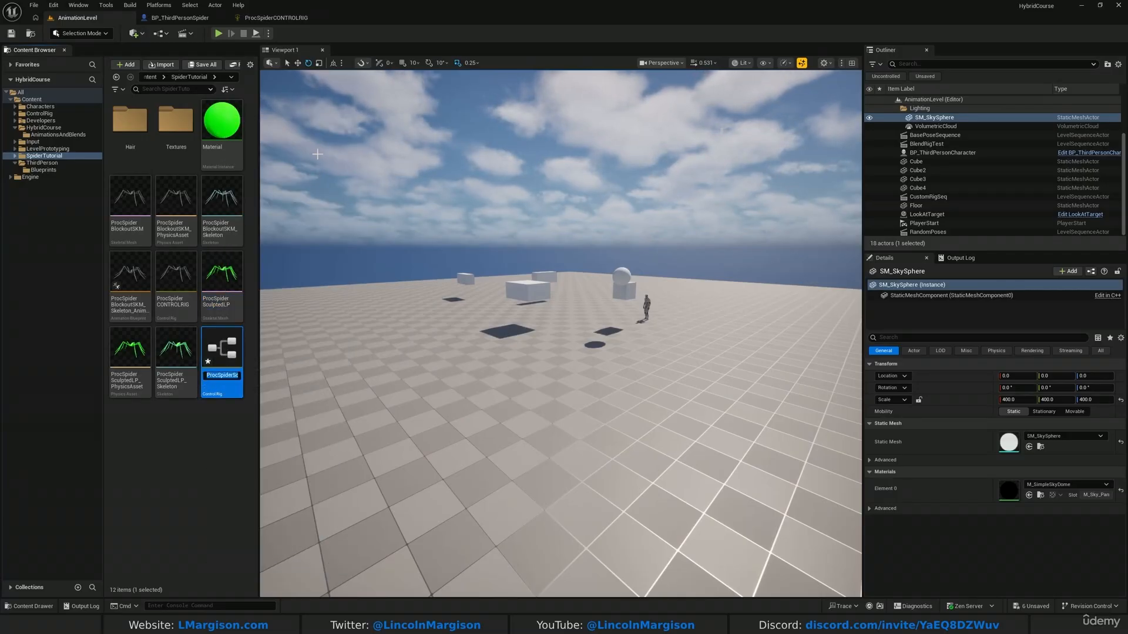
type("ProcSpiderAnim")
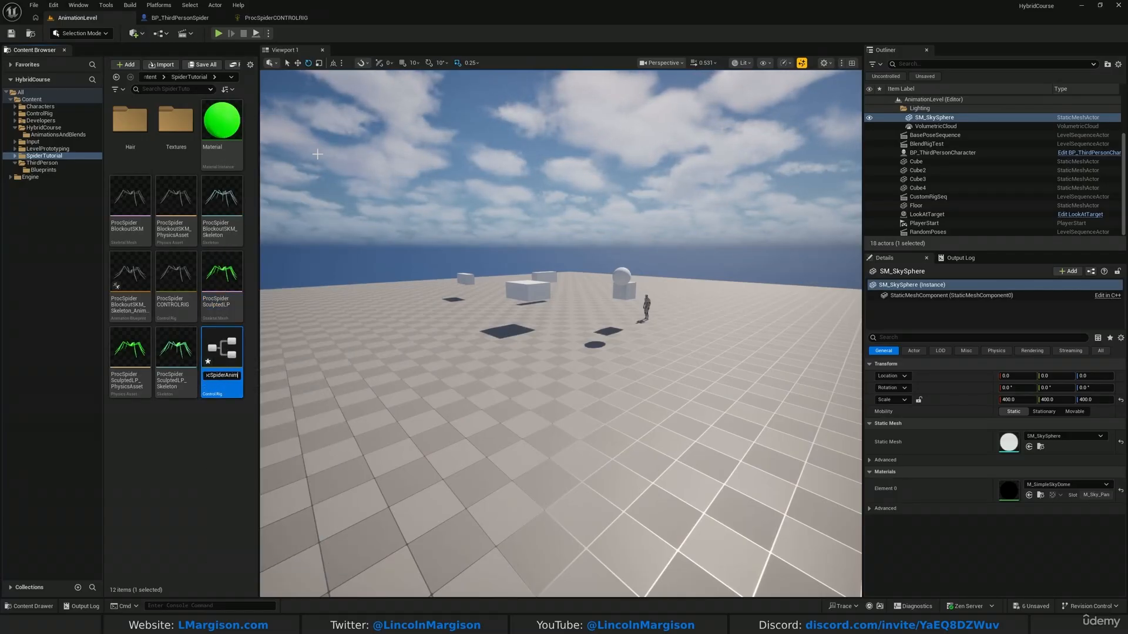
type("Rig")
key("Return")
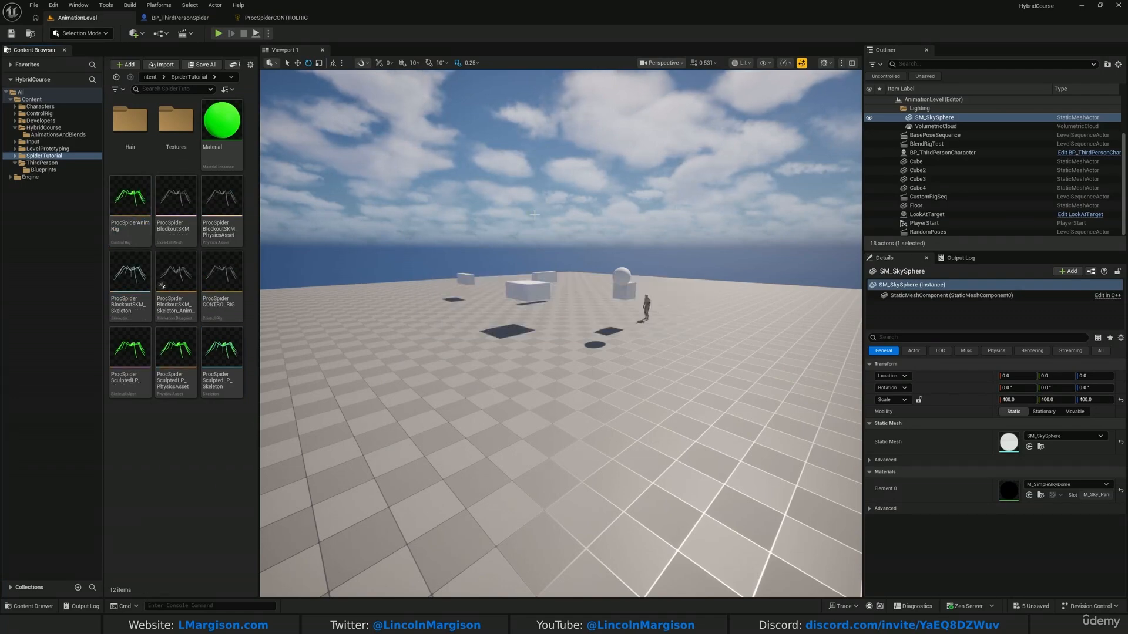
Open ProcSpiderAnimRig in its editor and close the ProcSpiderCONTROLRIG editor.
left_click(139, 204)
double_click(140, 204)
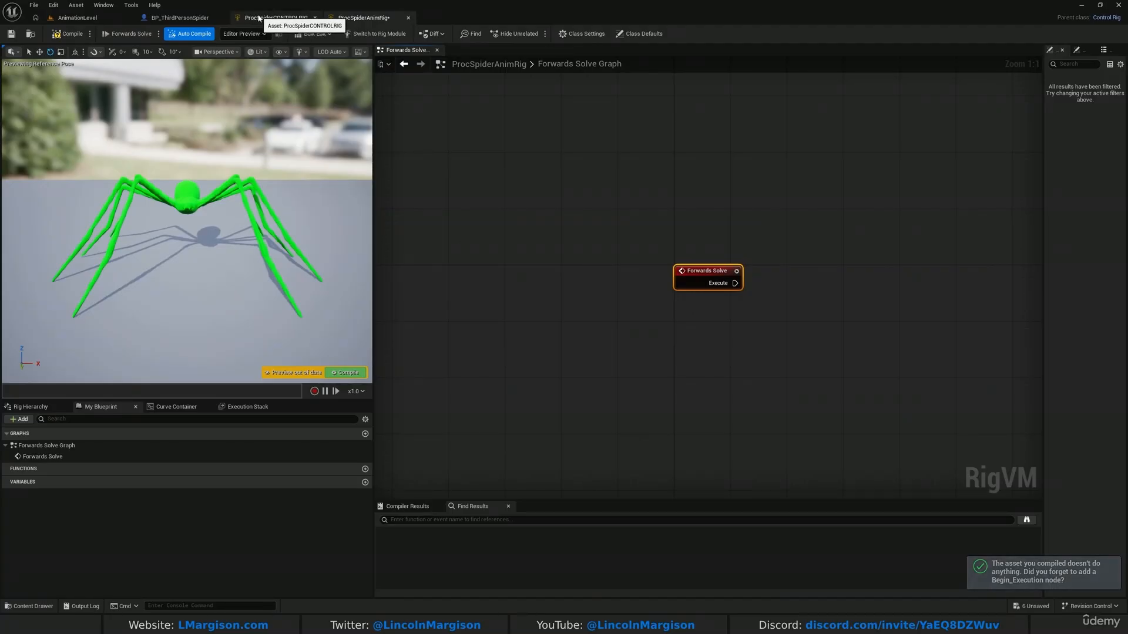
middle_click(259, 18)
Examine the spider's body and legs from several angles in the rig preview.
right_click_drag(582, 193, 448, 187)
right_click_drag(282, 200, 323, 217)
right_click_drag(176, 194, 176, 219)
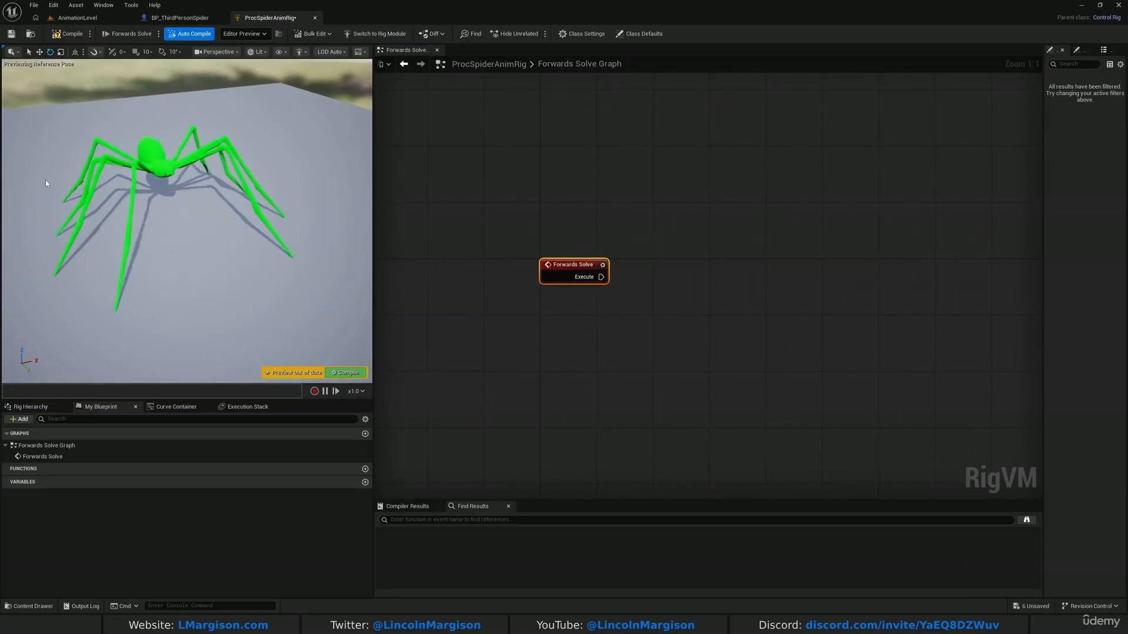
right_click_drag(45, 181, 165, 213)
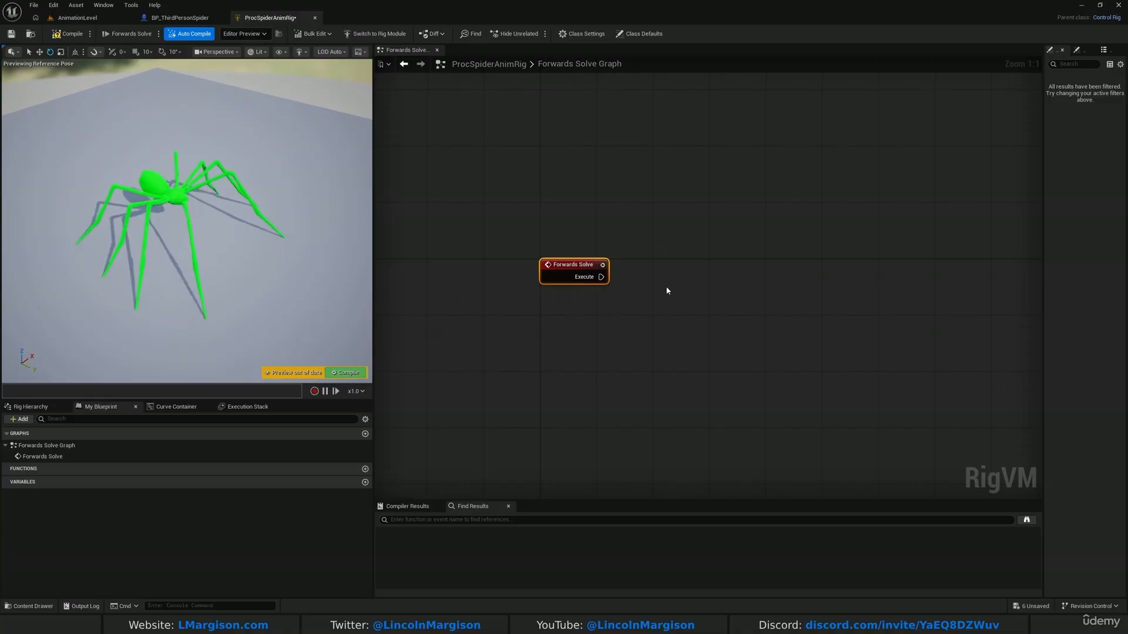
right_click_drag(687, 307, 542, 277)
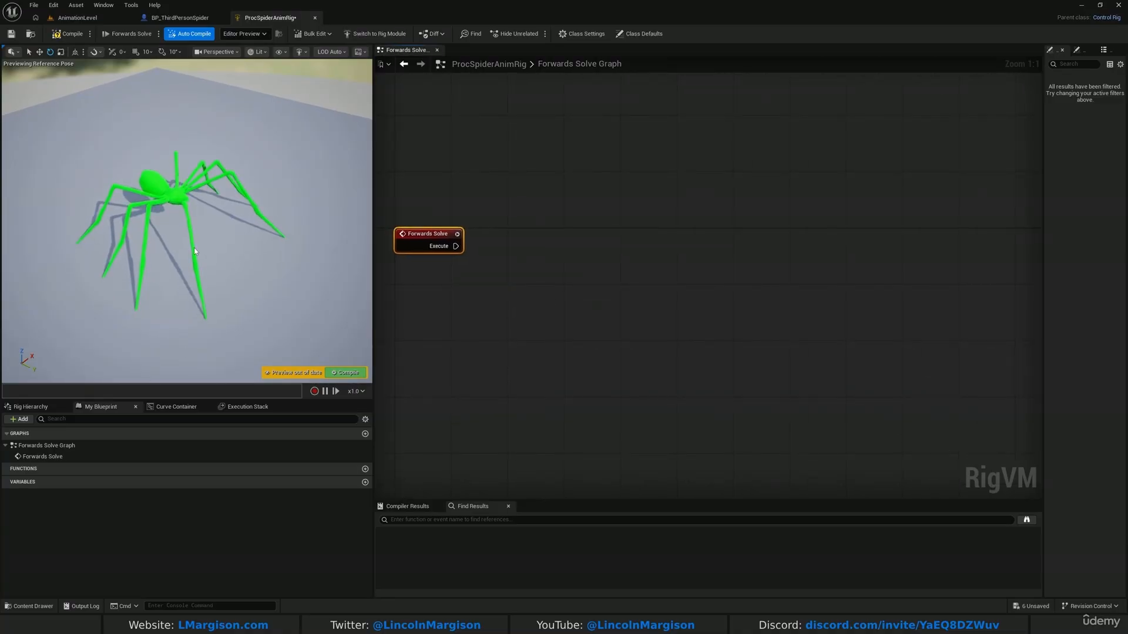
right_click_drag(194, 252, 196, 263)
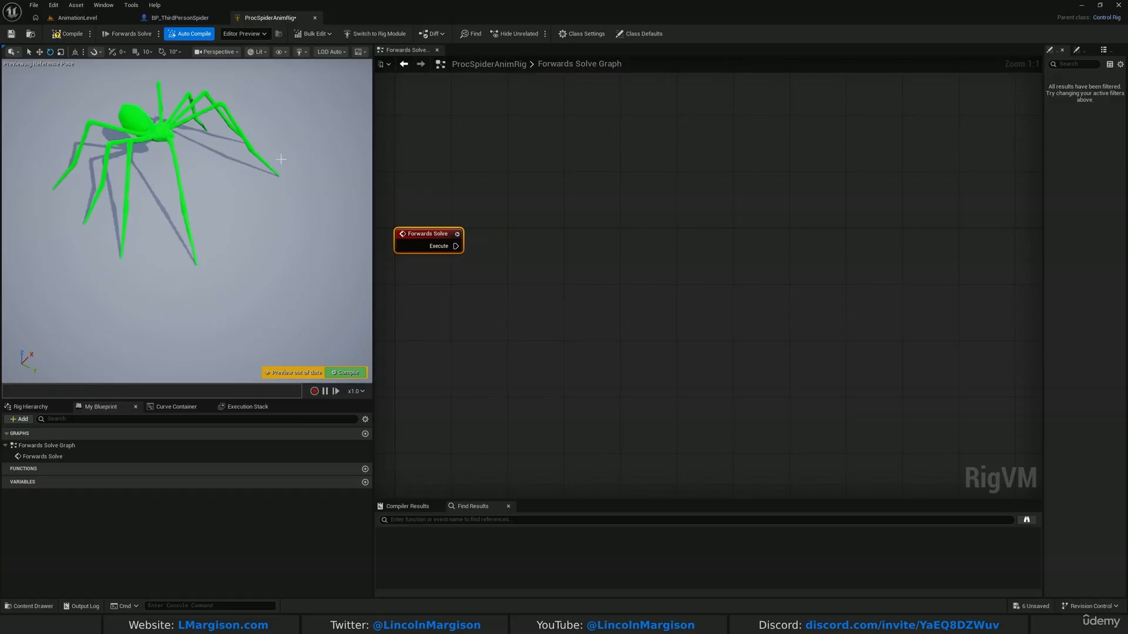
mouse_move(207, 269)
right_mouse_down()
mouse_move(208, 253)
mouse_move(207, 269)
right_mouse_up()
mouse_move(147, 178)
right_mouse_down()
mouse_move(143, 192)
mouse_move(147, 178)
right_mouse_up()
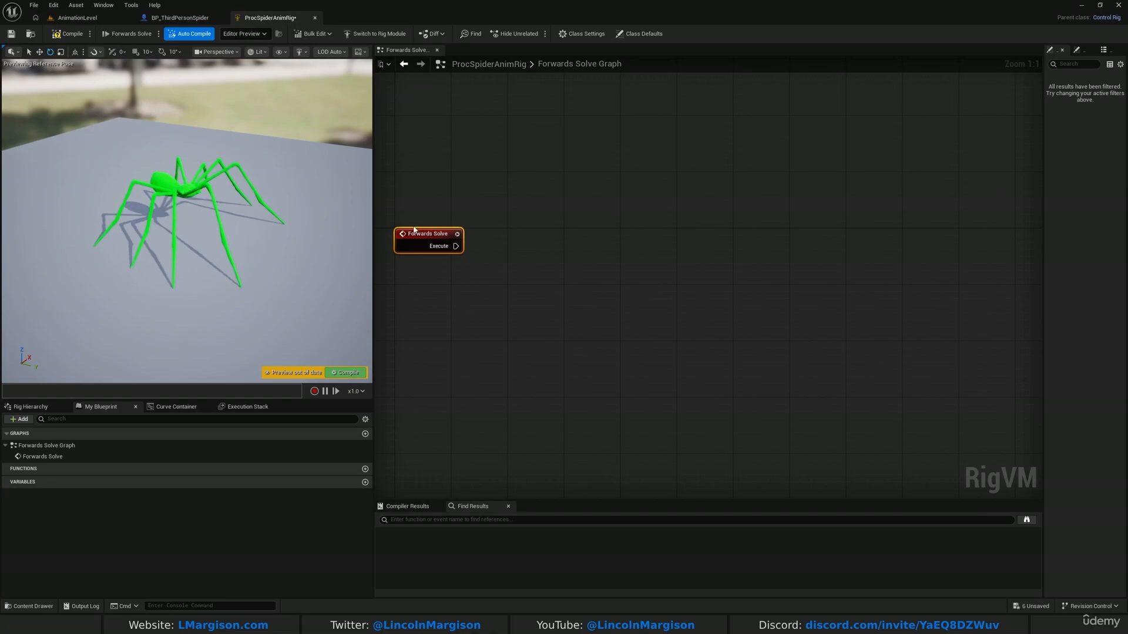
right_click_drag(531, 252, 529, 260)
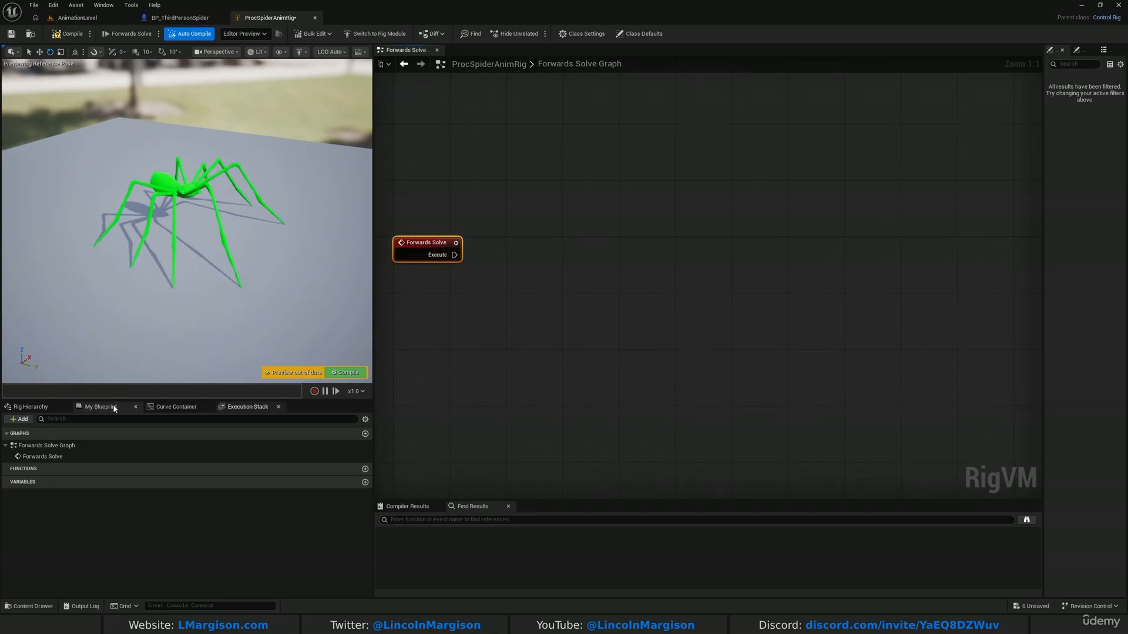
Show the rig hierarchy and inspect the bones of the Leg1_L chain, framing its tip bone Leg1_L_004.
left_click(31, 406)
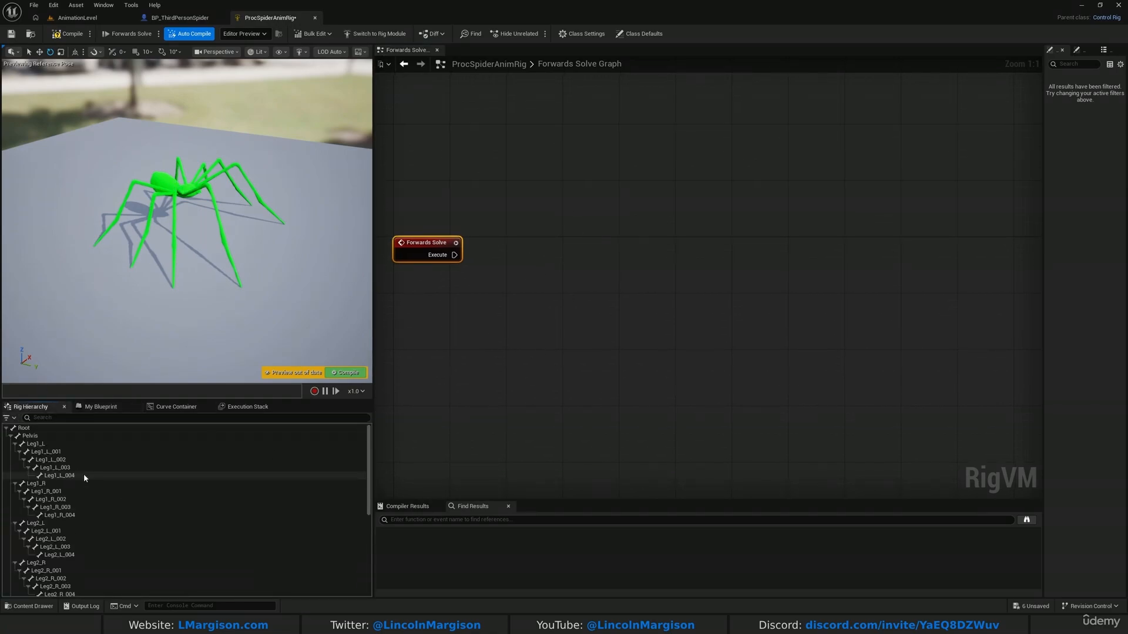
left_click(59, 476)
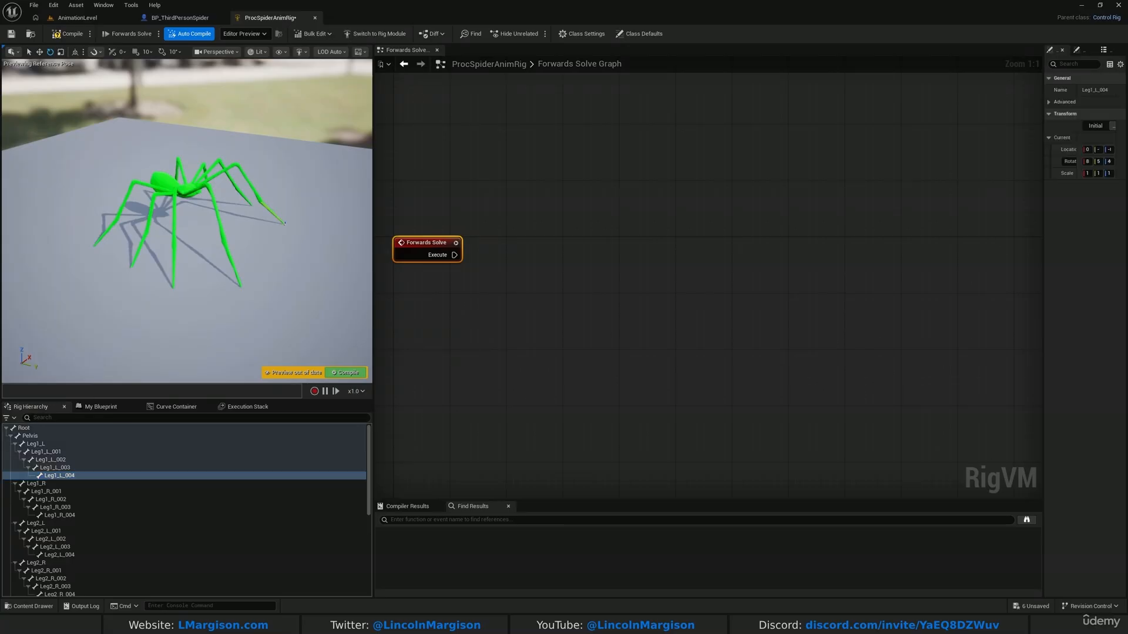
key("f")
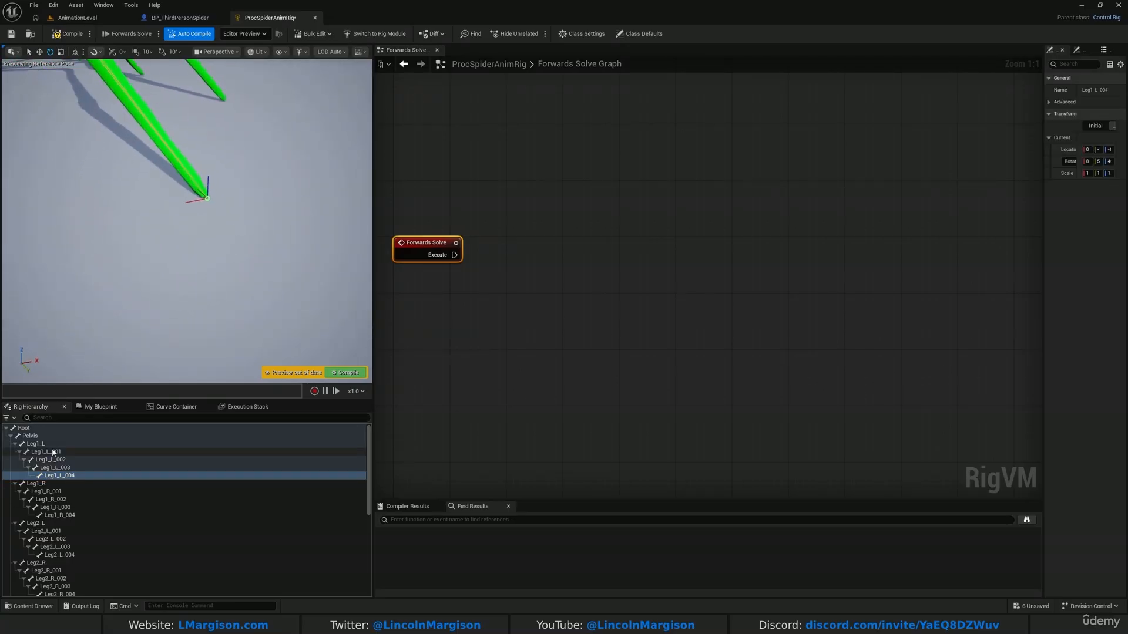
left_click(55, 444)
left_click(59, 452)
left_click(65, 460)
left_click(74, 468)
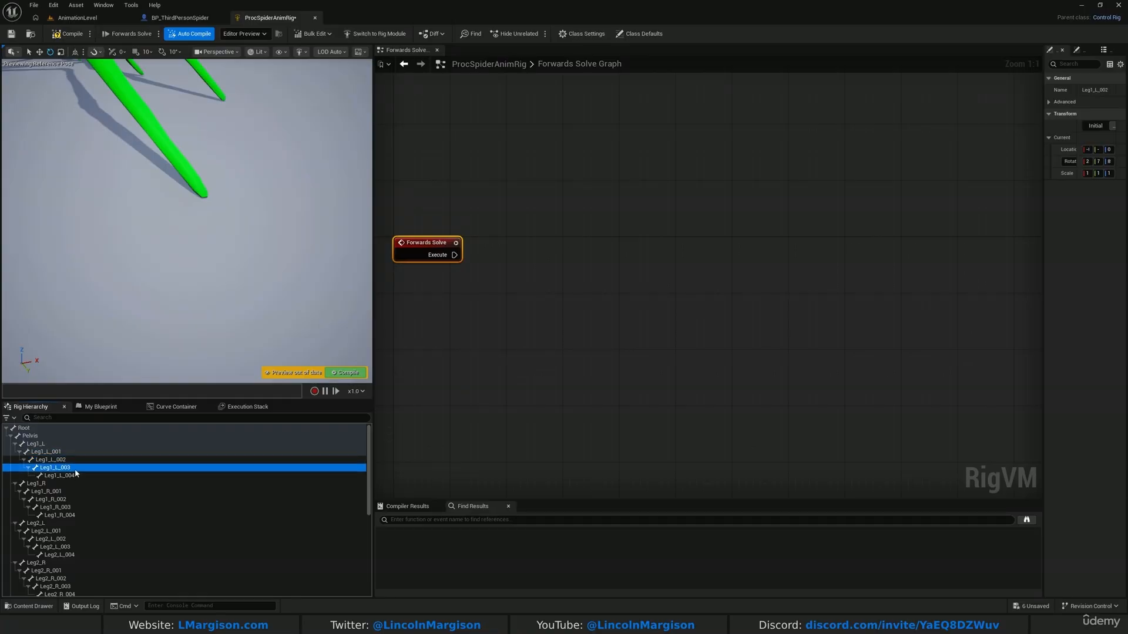
Select the _004 tip bones of all eight legs, from Leg1_L_004 through Leg4_R_004, in the rig hierarchy.
left_click(76, 475)
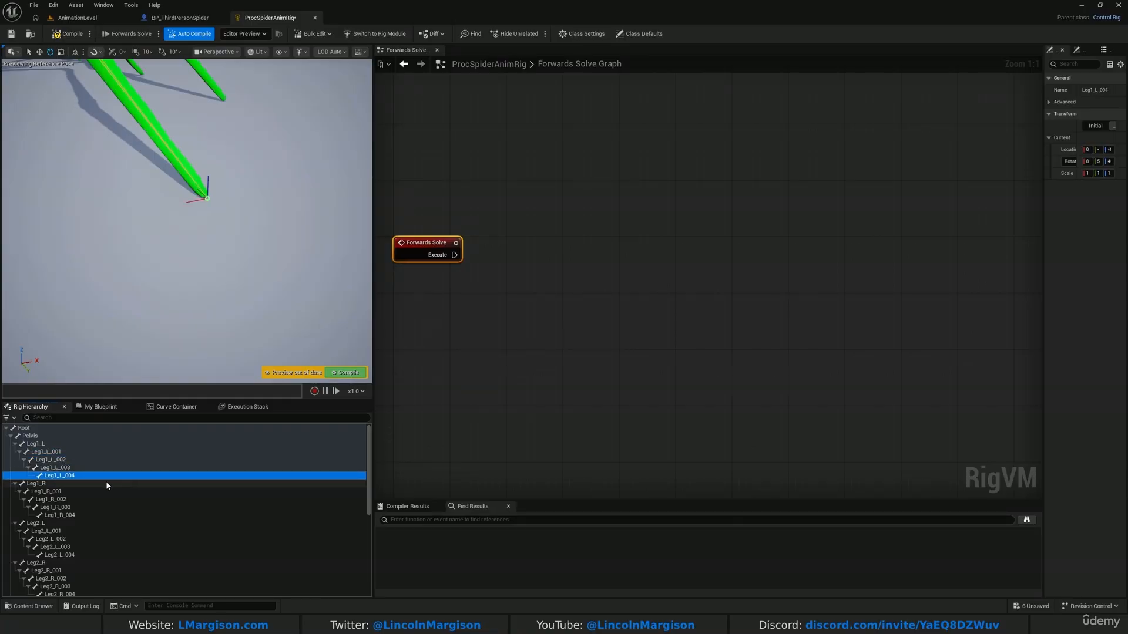
left_click(61, 515, "ctrl")
scroll(104, 513, "down", 2)
left_click(75, 527, "ctrl")
scroll(94, 524, "down", 3)
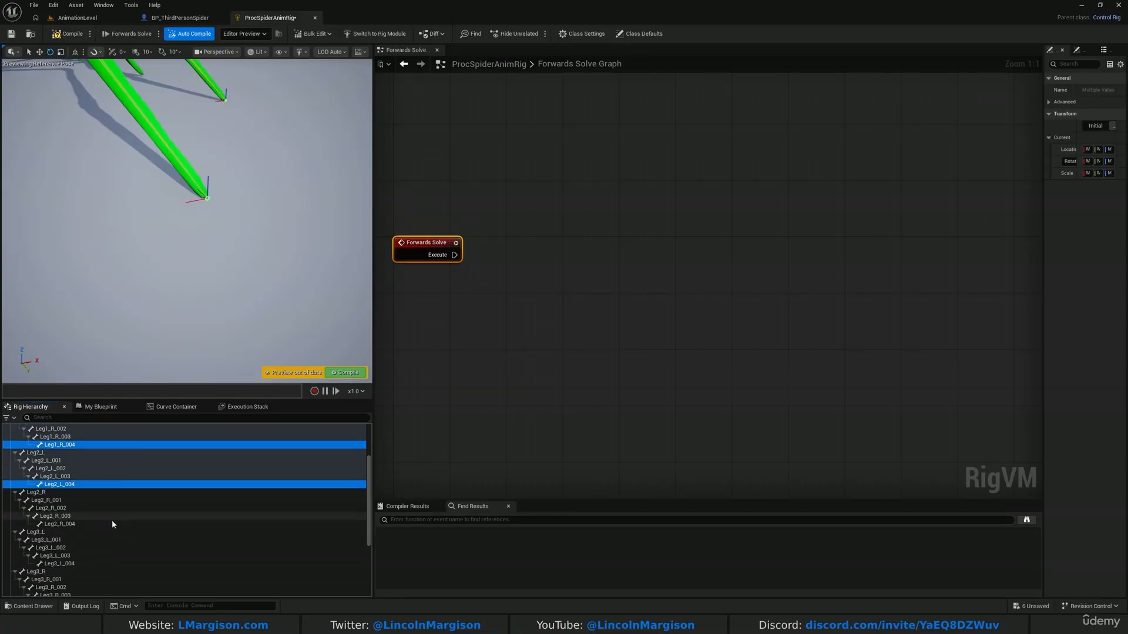
left_click(76, 524, "ctrl")
scroll(86, 558, "down", 3)
left_click(75, 523, "ctrl")
scroll(72, 530, "down", 2)
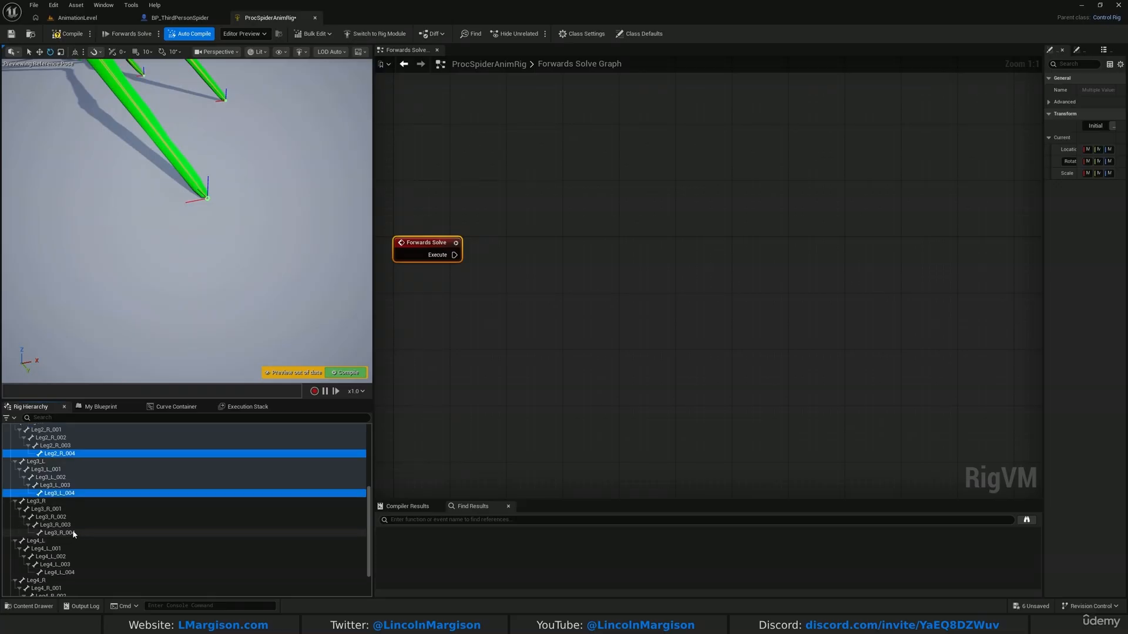
left_click(72, 520, "ctrl")
left_click(65, 570, "ctrl")
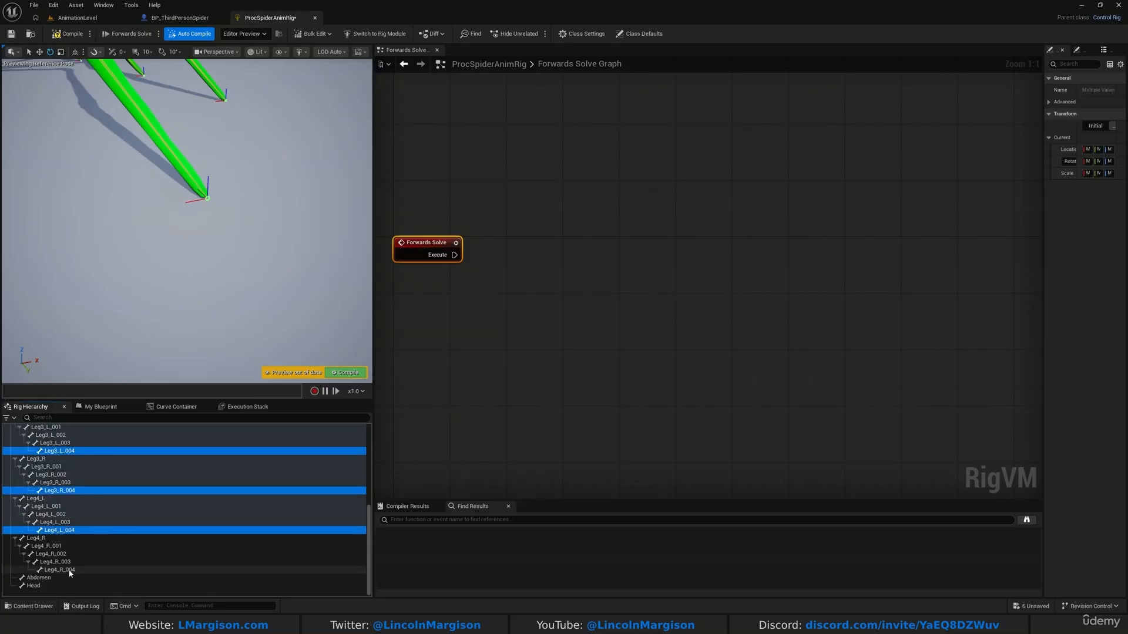
key("f")
right_click_drag(194, 235, 154, 234)
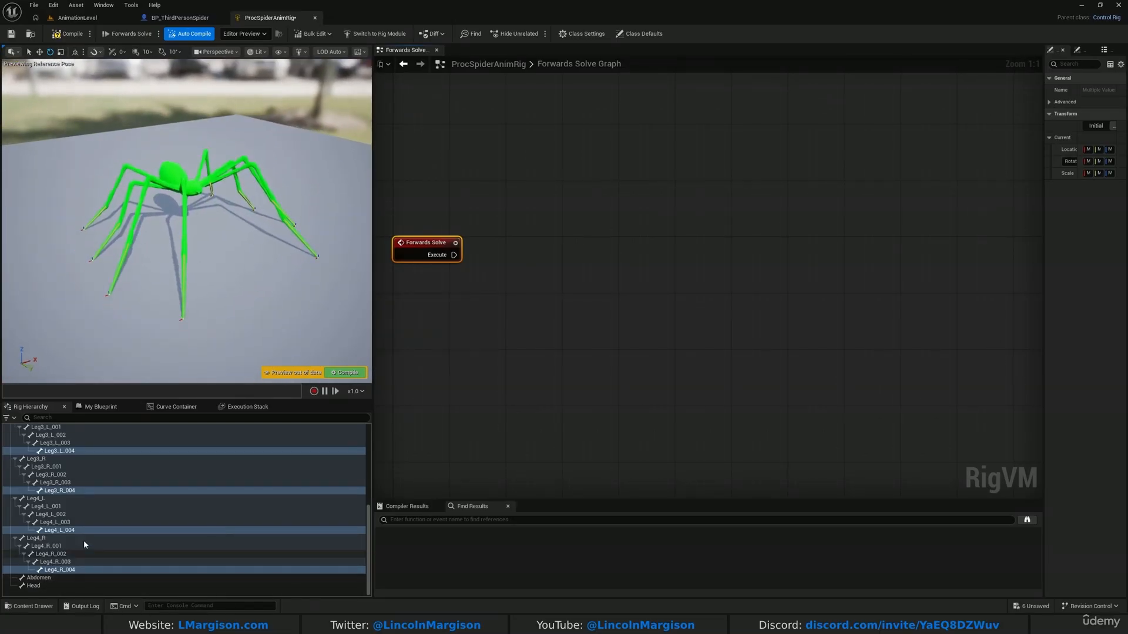
Add new controls for the eight selected leg tip bones and inspect them on the spider's feet.
right_click(66, 575)
mouse_move(177, 332)
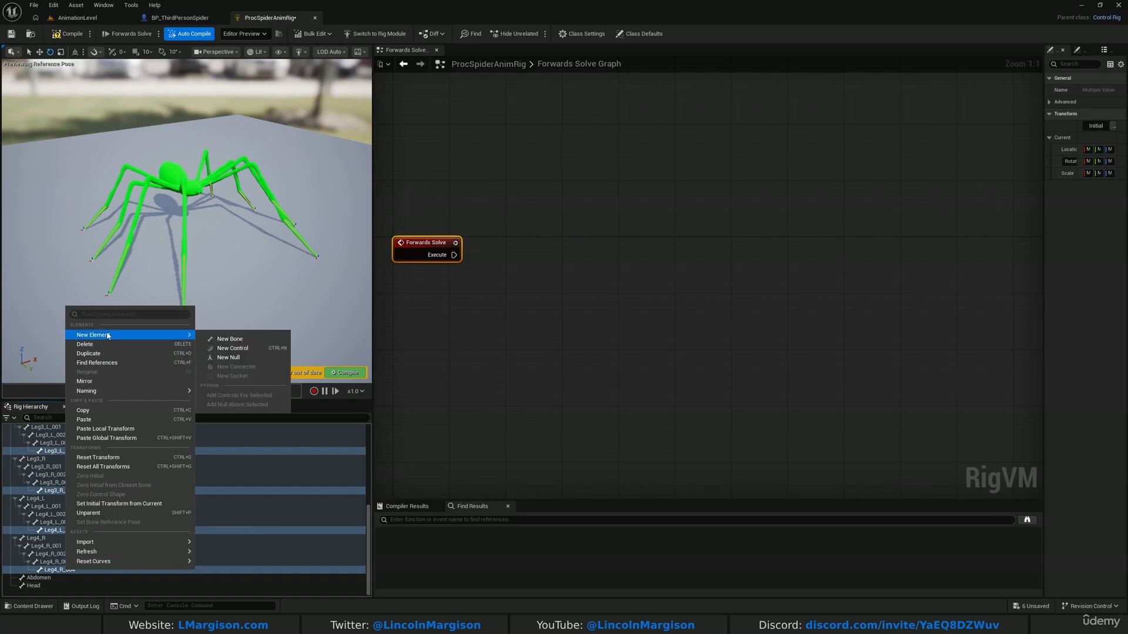
left_click(255, 347)
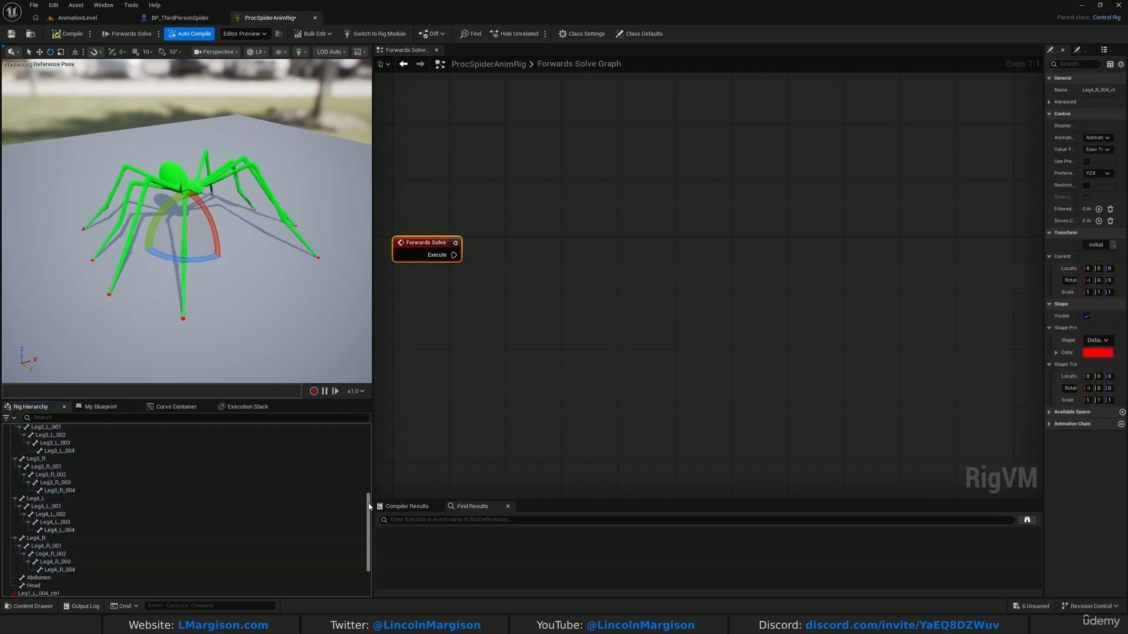
left_click_drag(369, 507, 360, 556)
left_click(91, 531)
left_click(80, 587, "shift")
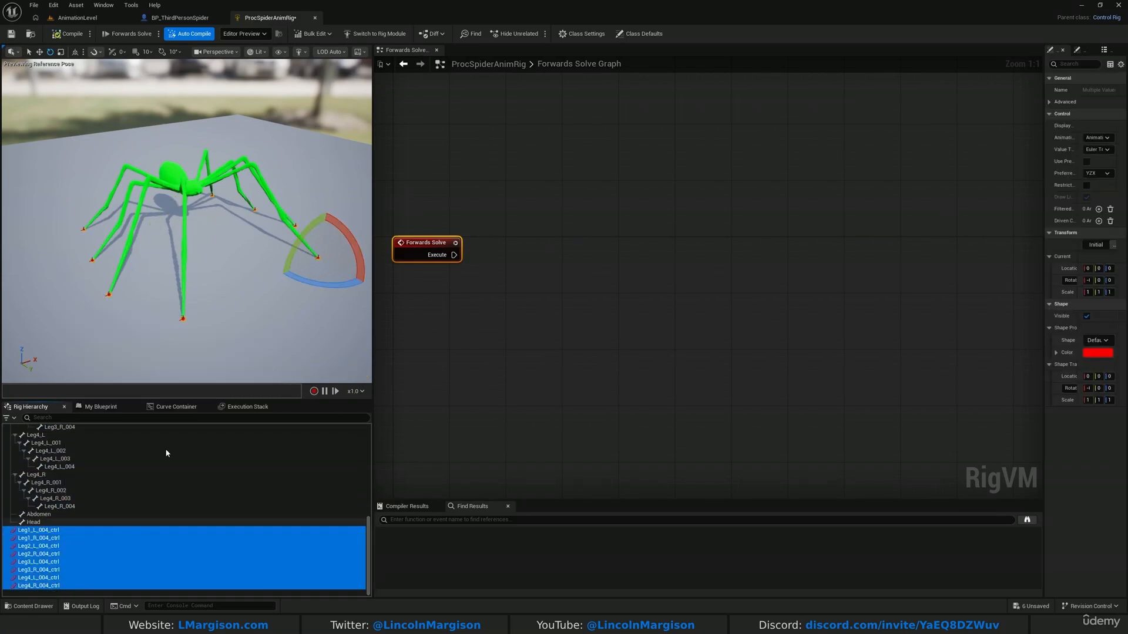
key("f")
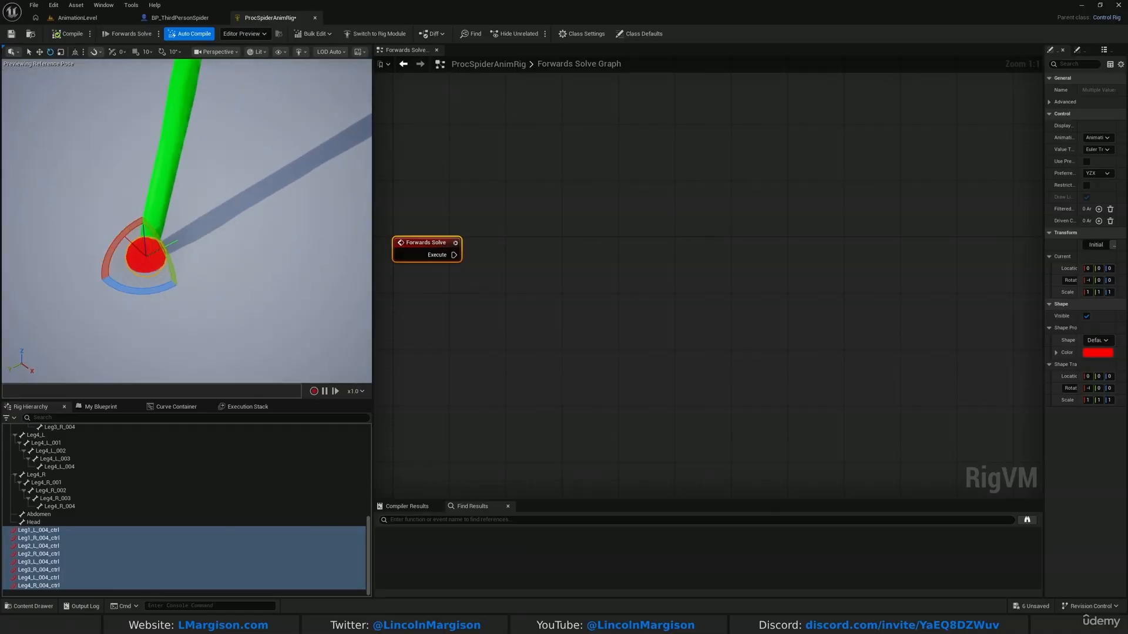
right_click_drag(186, 235, 216, 194)
Select all eight leg controls, Leg1_L_004_ctrl through Leg4_R_004_ctrl, and widen their details for readability.
left_click(59, 531)
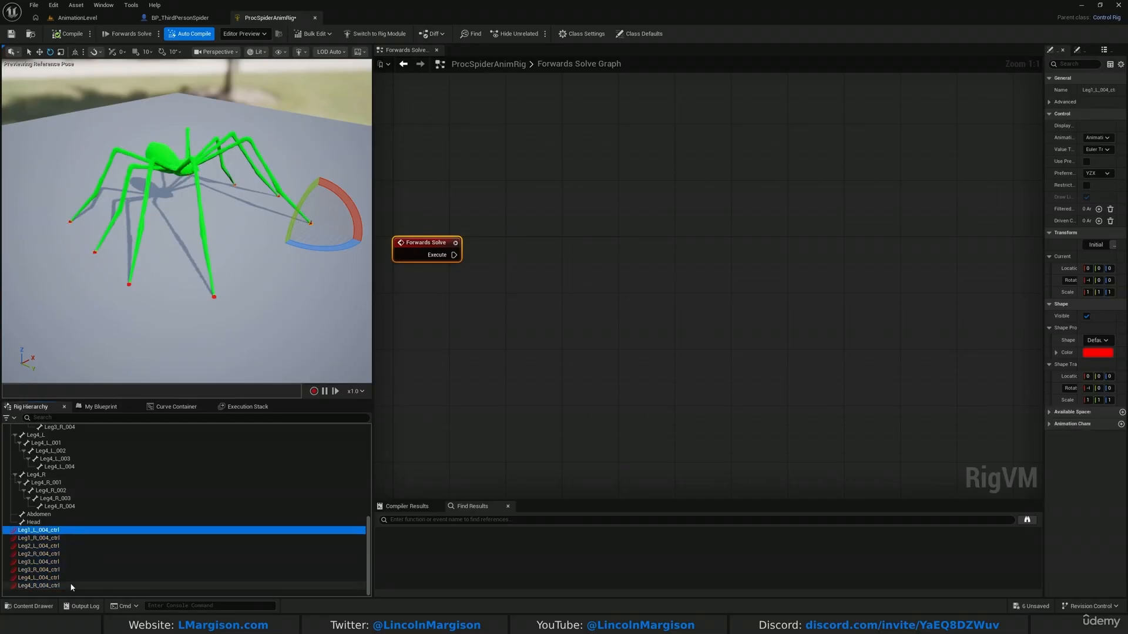
left_click(61, 587, "shift")
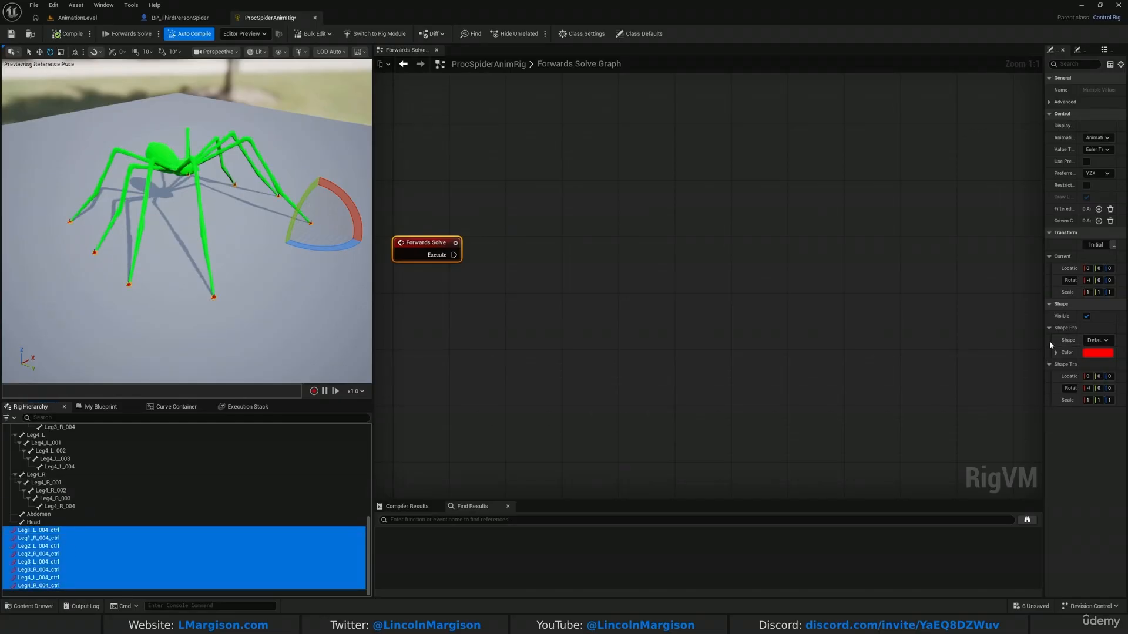
left_click_drag(1044, 345, 769, 347)
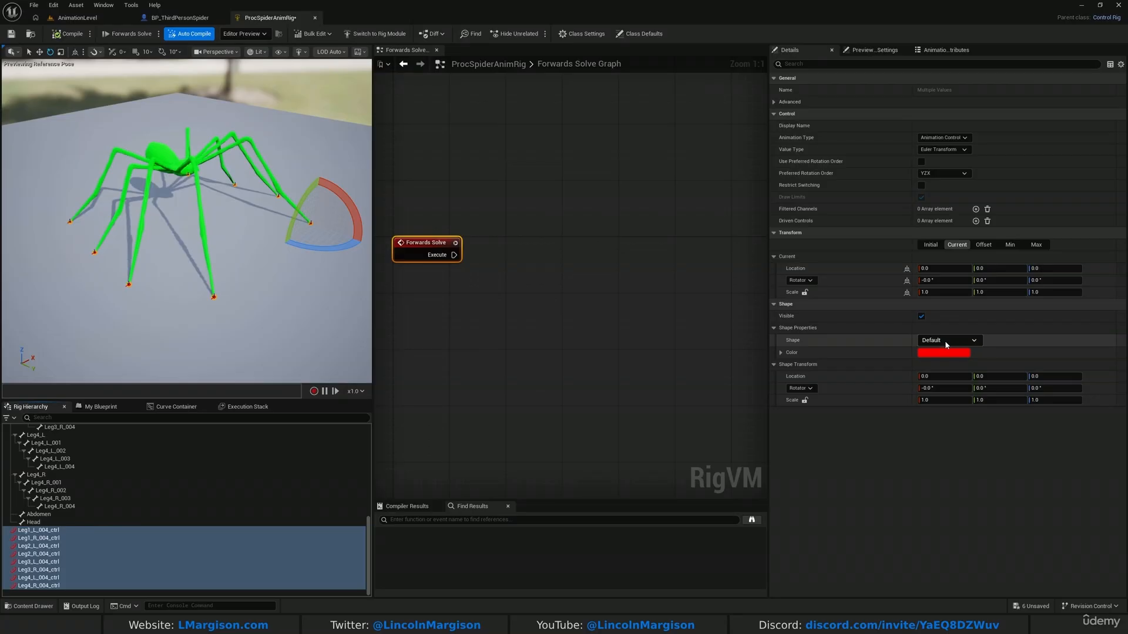
right_click_drag(235, 258, 235, 299)
key("w")
key("f")
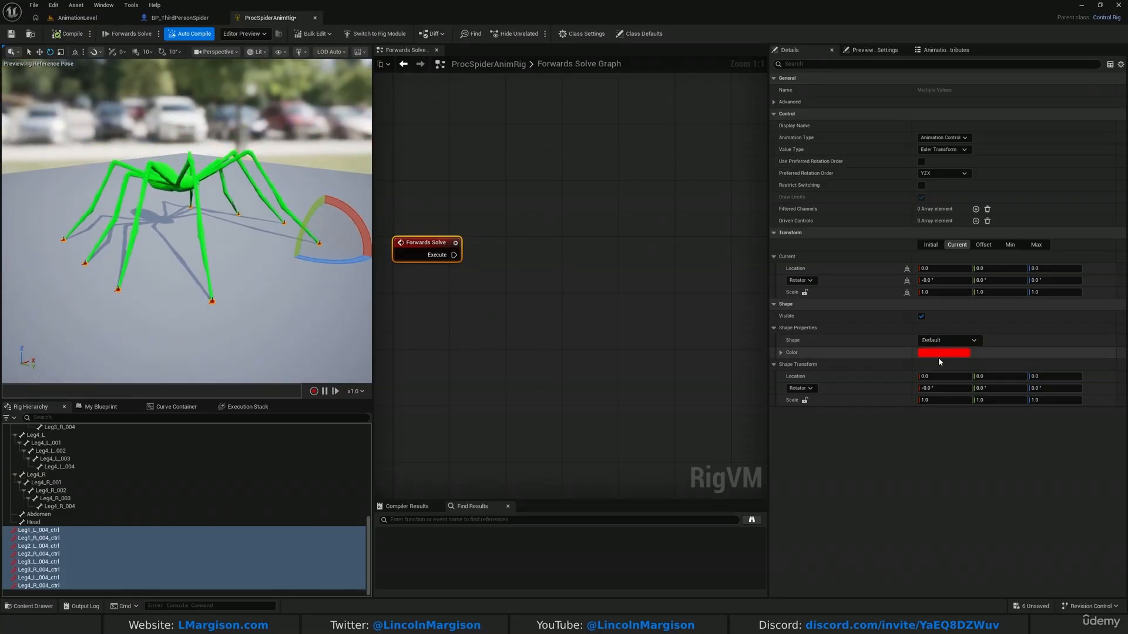
Set the shape of the eight selected leg controls to Box_Thick and check it up close at a foot.
left_click(944, 342)
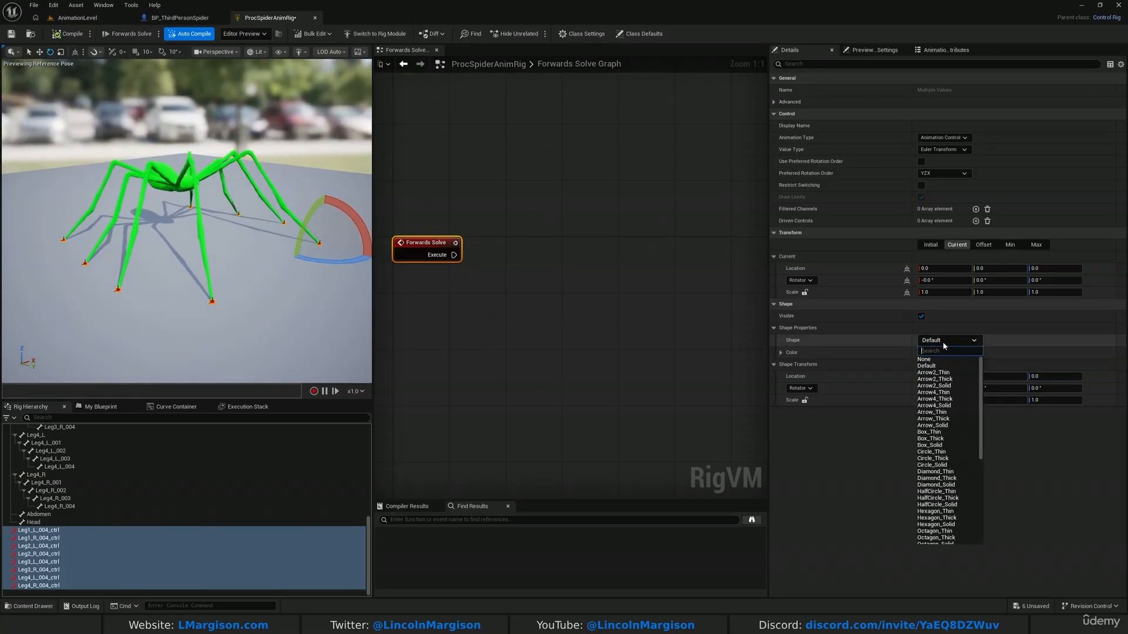
left_click(947, 440)
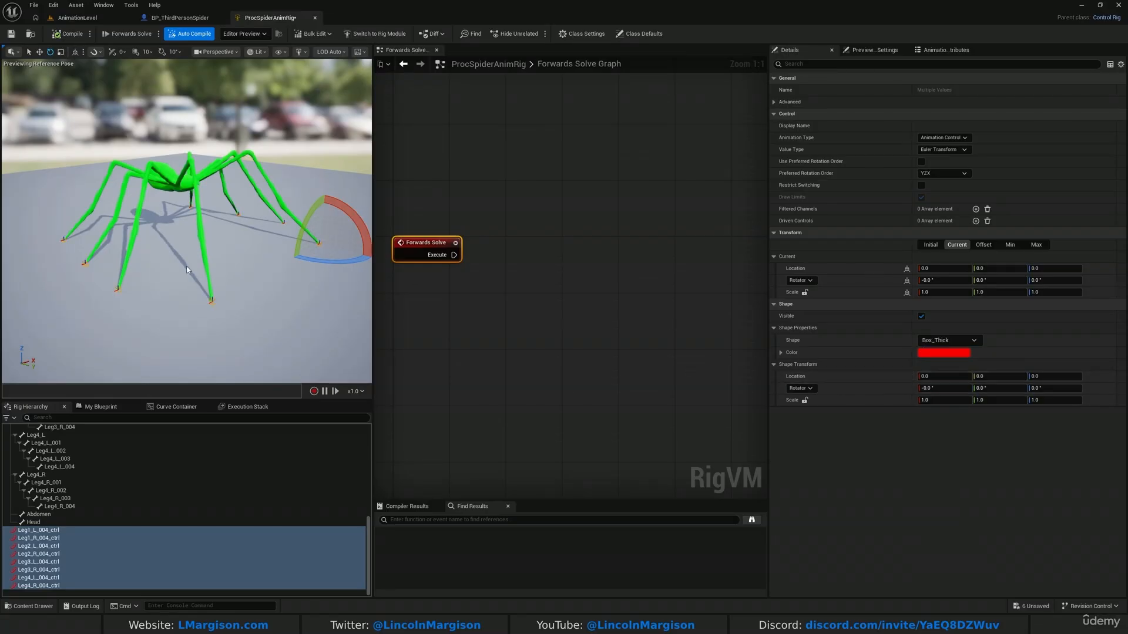
key("w")
right_click_drag(187, 269, 211, 318)
key("s")
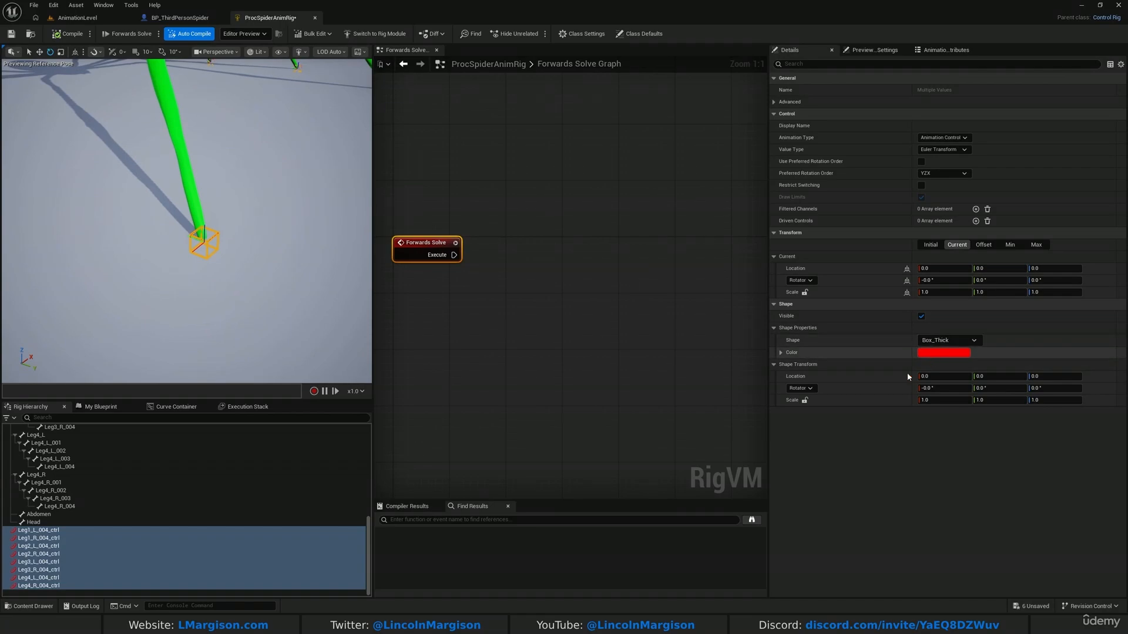
Set the shape transform scale of the selected leg controls to 2 on X, Y and Z.
type("2")
key("Tab")
type("2")
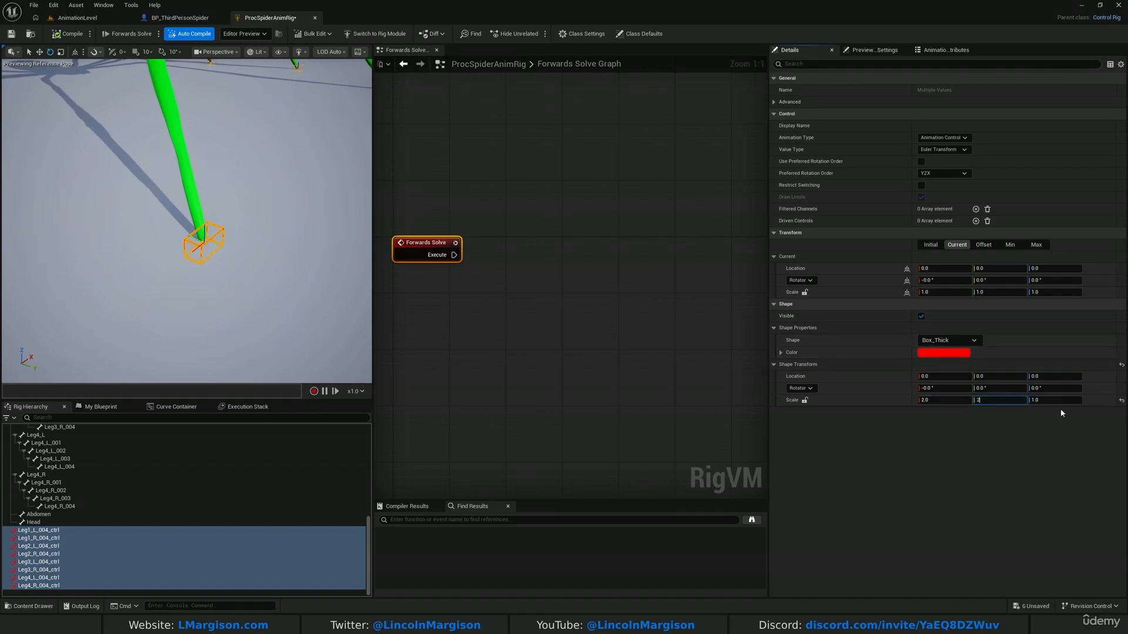
key("Tab")
type("2")
Check the enlarged control boxes around the feet and change the selected controls' shape to Box_Solid.
key("s")
right_click_drag(235, 253, 229, 199)
key("d")
key("a")
key("s")
left_click(934, 342)
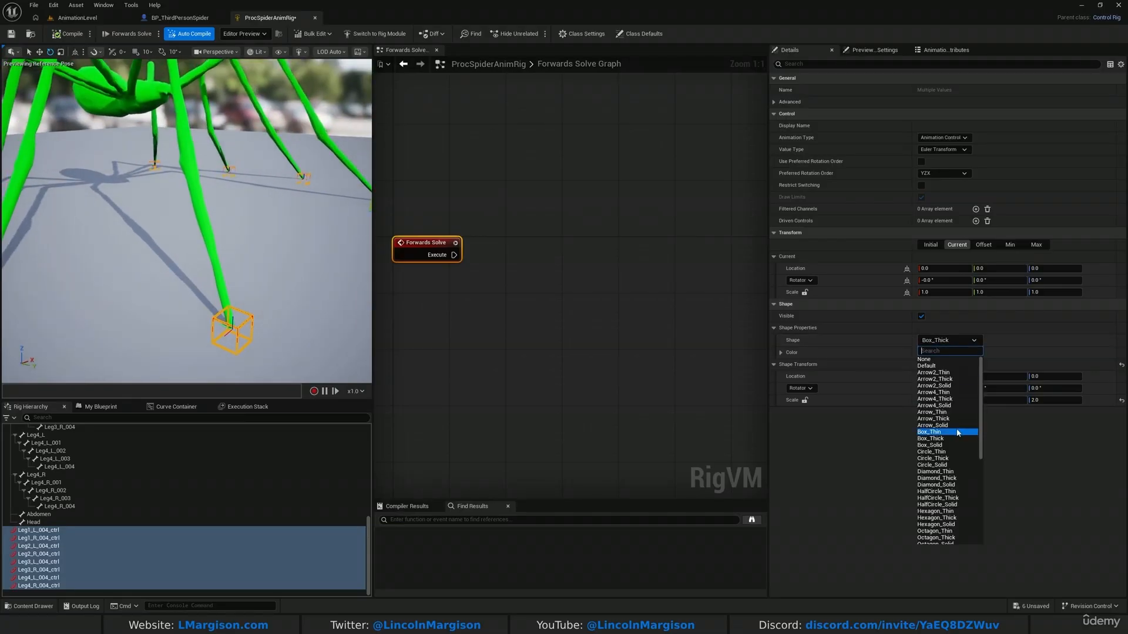
left_click(947, 445)
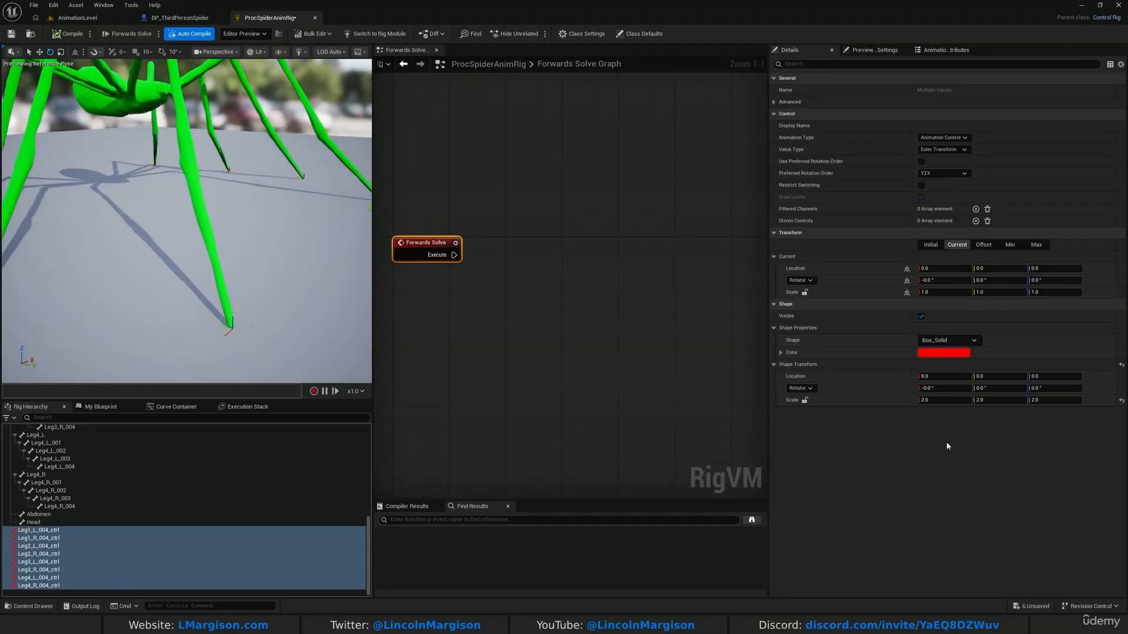
Save the rig and narrow the details area to give the Forwards Solve graph more room.
key("s")
right_click_drag(266, 290, 216, 293)
key("w")
key("d")
key("w")
key("a")
key("s")
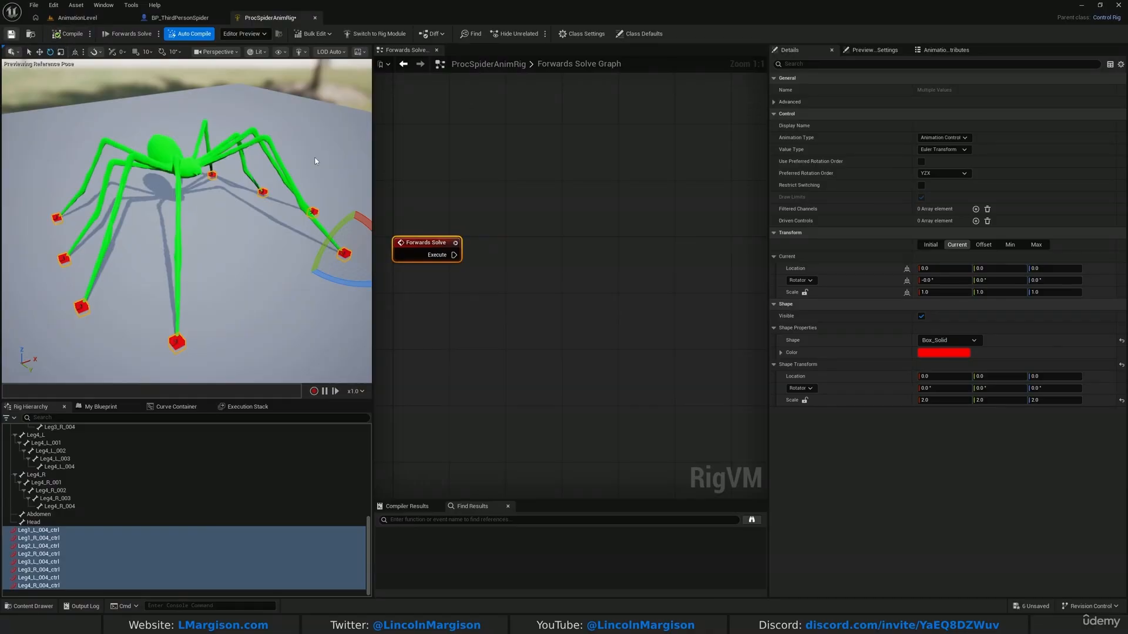
key("ctrl+s")
scroll(579, 309, "down", 2)
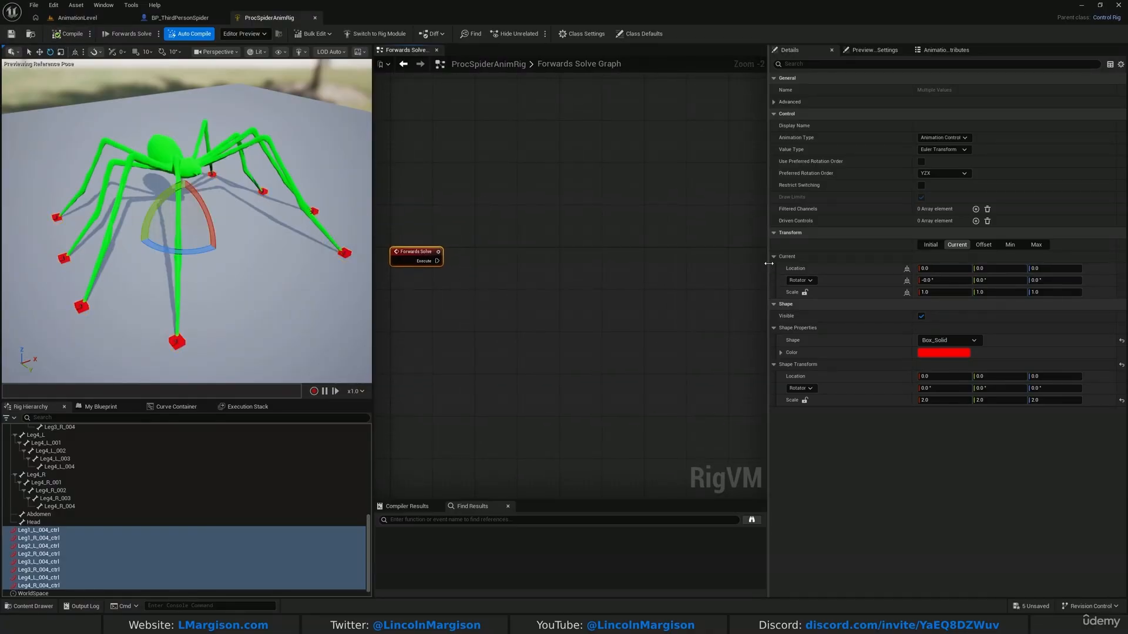
left_click_drag(769, 264, 1020, 267)
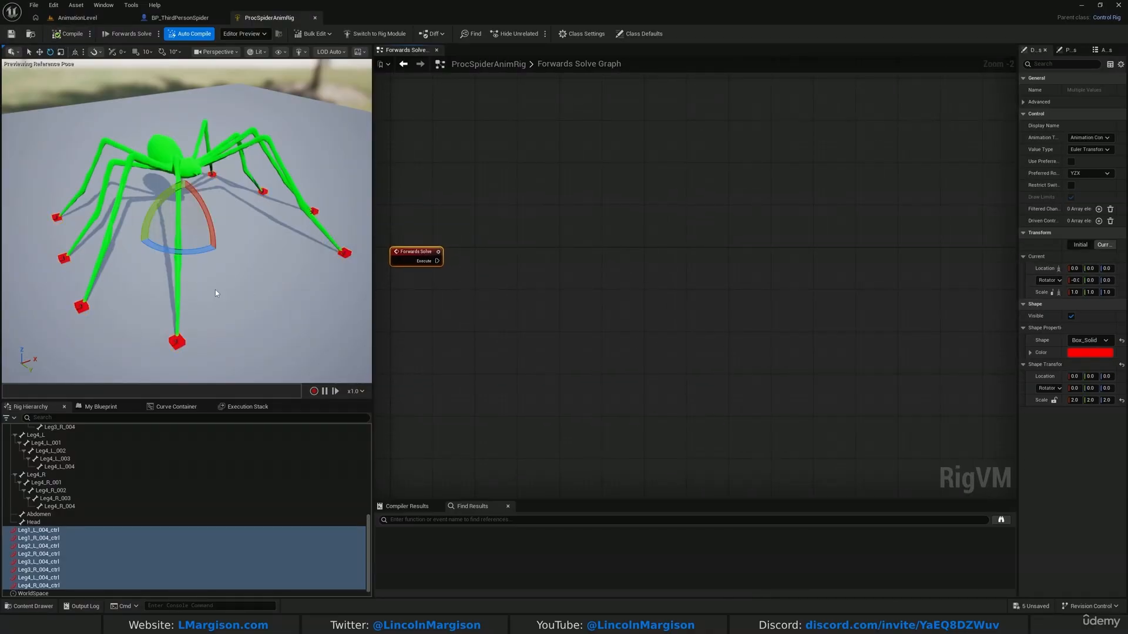
Inspect the red box controls around the spider's feet from several angles and clear the control selection.
key("w")
right_click_drag(174, 279, 181, 292)
key("s")
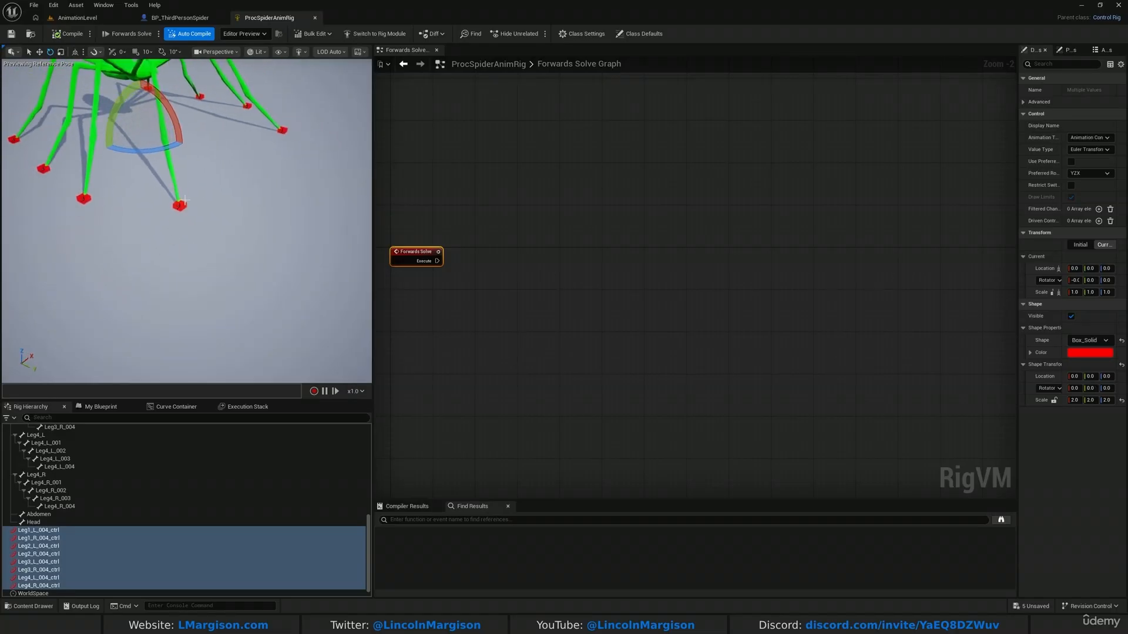
key("w")
mouse_move(233, 172)
right_mouse_down()
mouse_move(206, 154)
mouse_move(225, 171)
right_mouse_up()
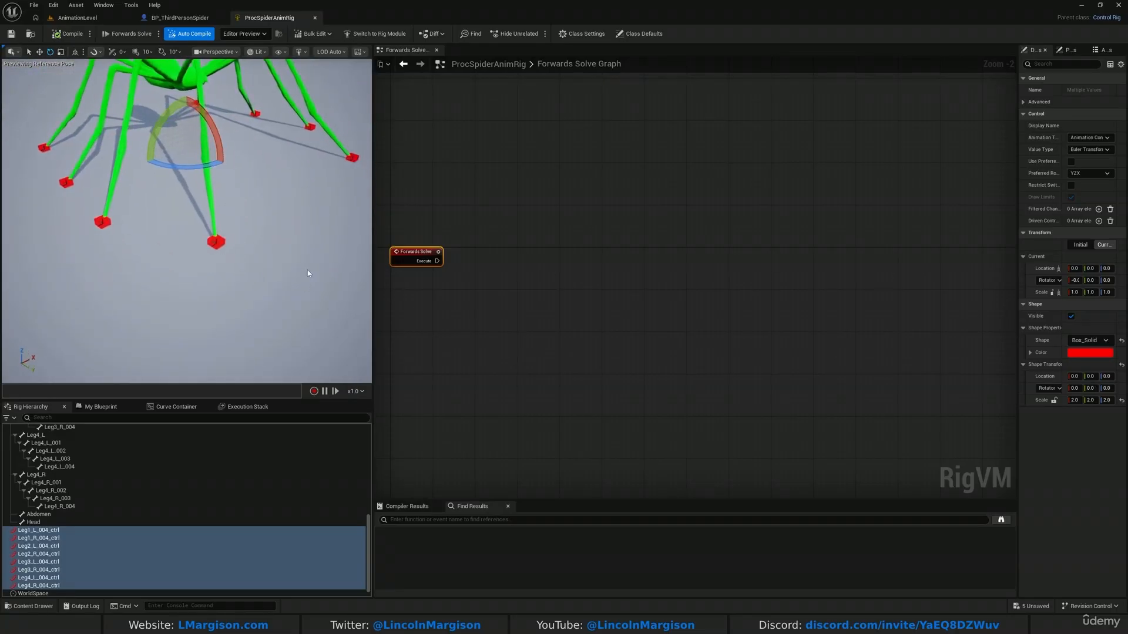
right_click_drag(280, 254, 282, 218)
key("s")
right_click(280, 259)
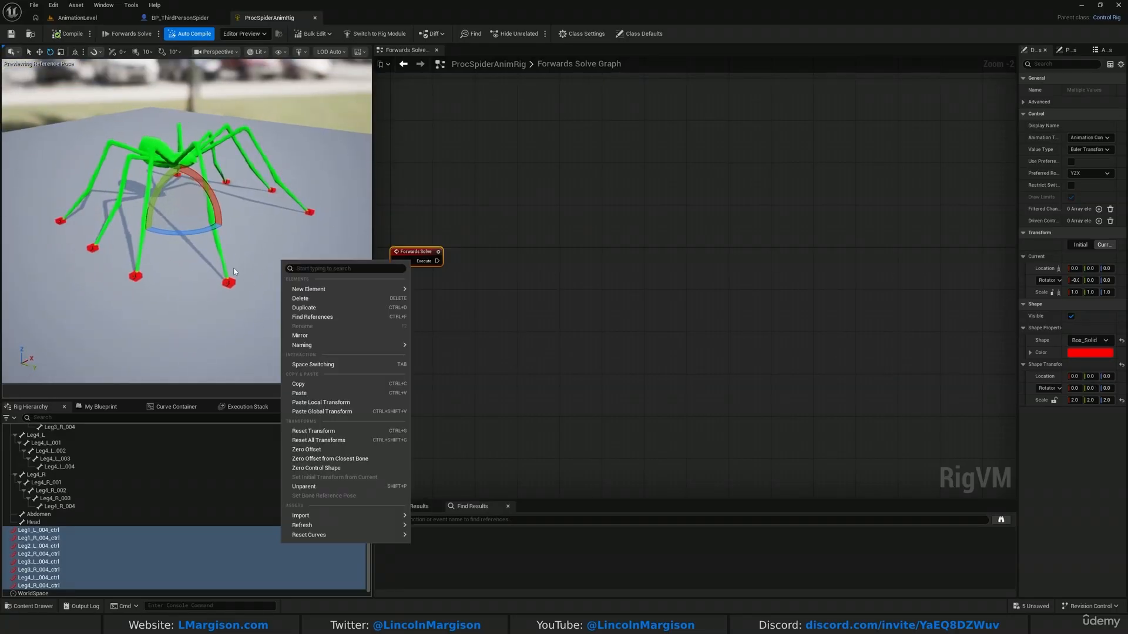
left_click(235, 306)
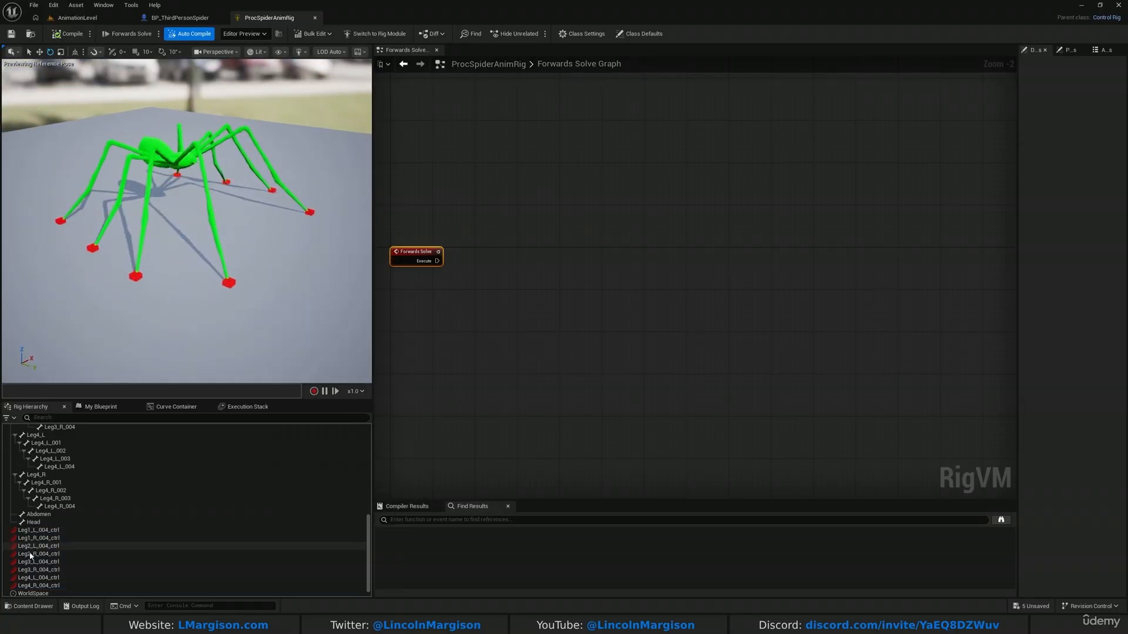
Move Leg1_R_004_ctrl away from its foot to test it, and compile the rig to reset it.
left_click(231, 283)
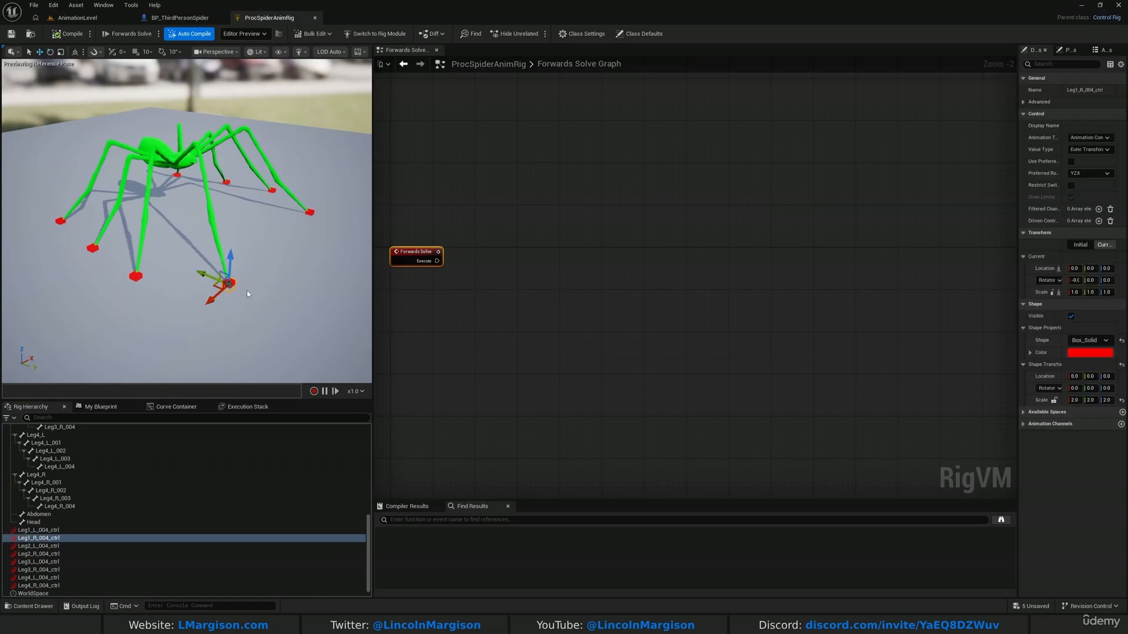
left_click_drag(228, 284, 231, 302)
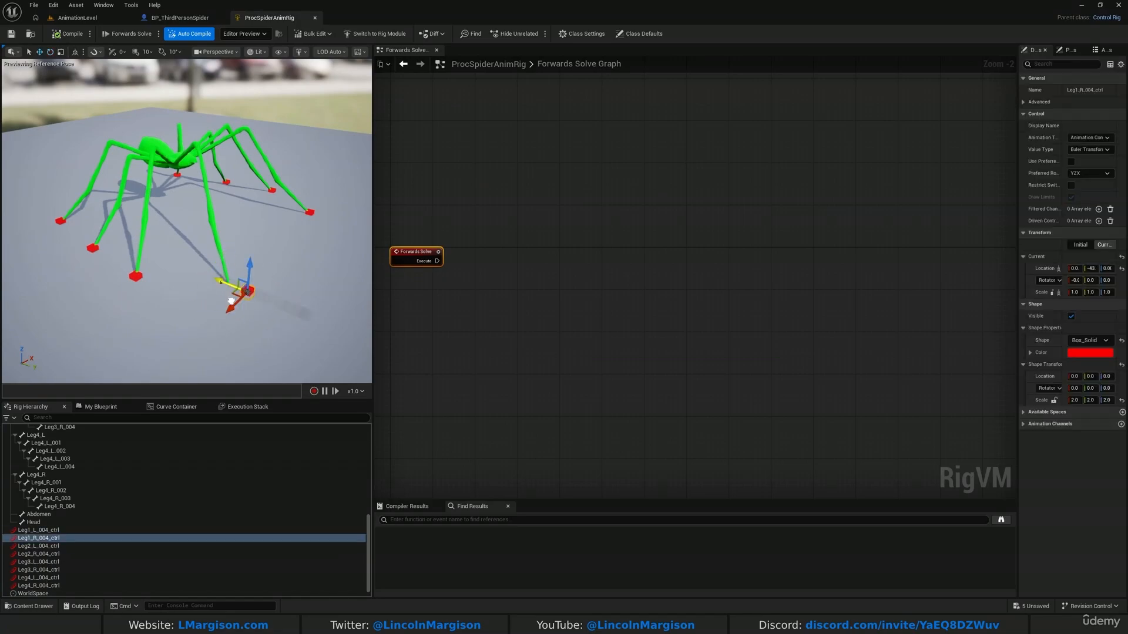
left_click(66, 37)
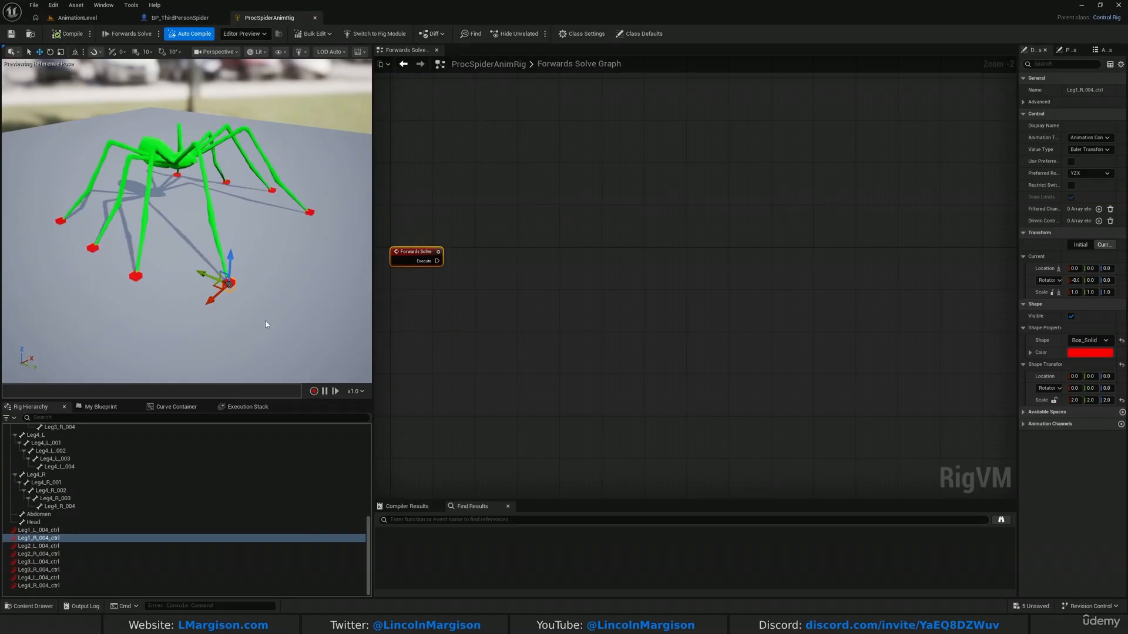
Add a Full Body IK node to the graph and place it beyond the Forwards Solve node.
right_click(577, 293)
type("full body")
key("Return")
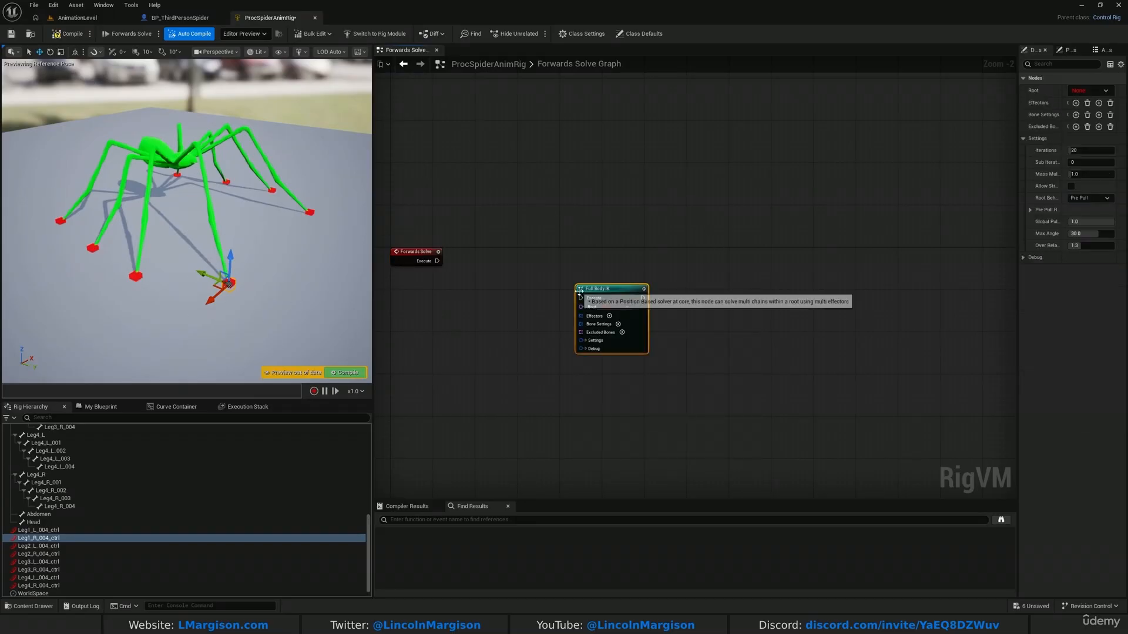
scroll(589, 343, "up", 2)
left_click_drag(618, 273, 675, 225)
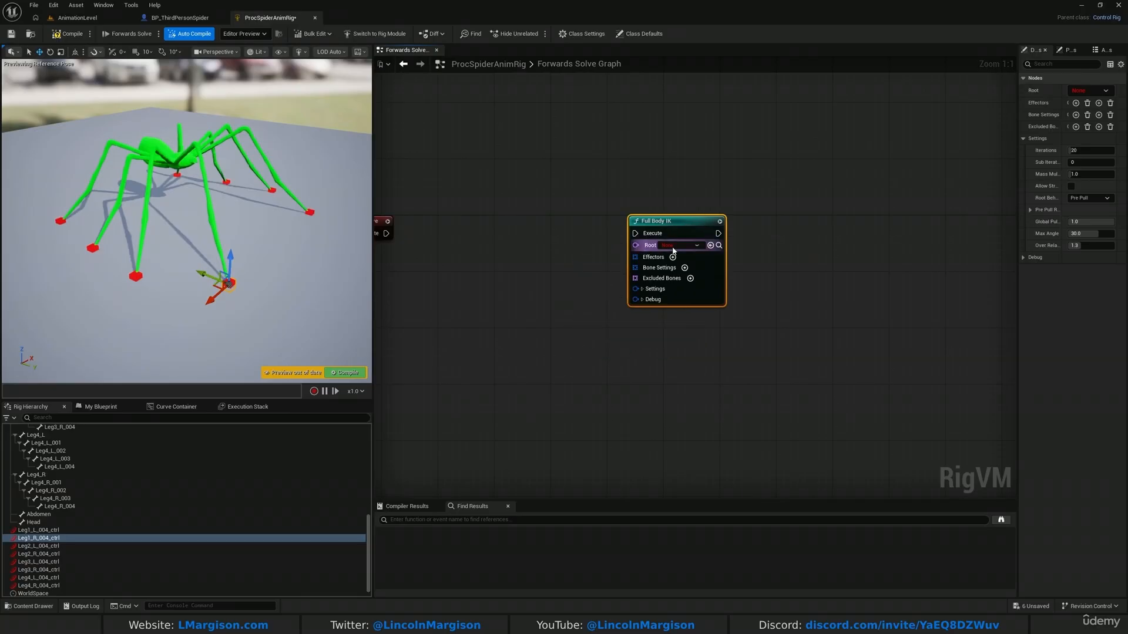
Set the Full Body IK root to Pelvis and connect the Forwards Solve execution output to the node.
left_click(674, 247)
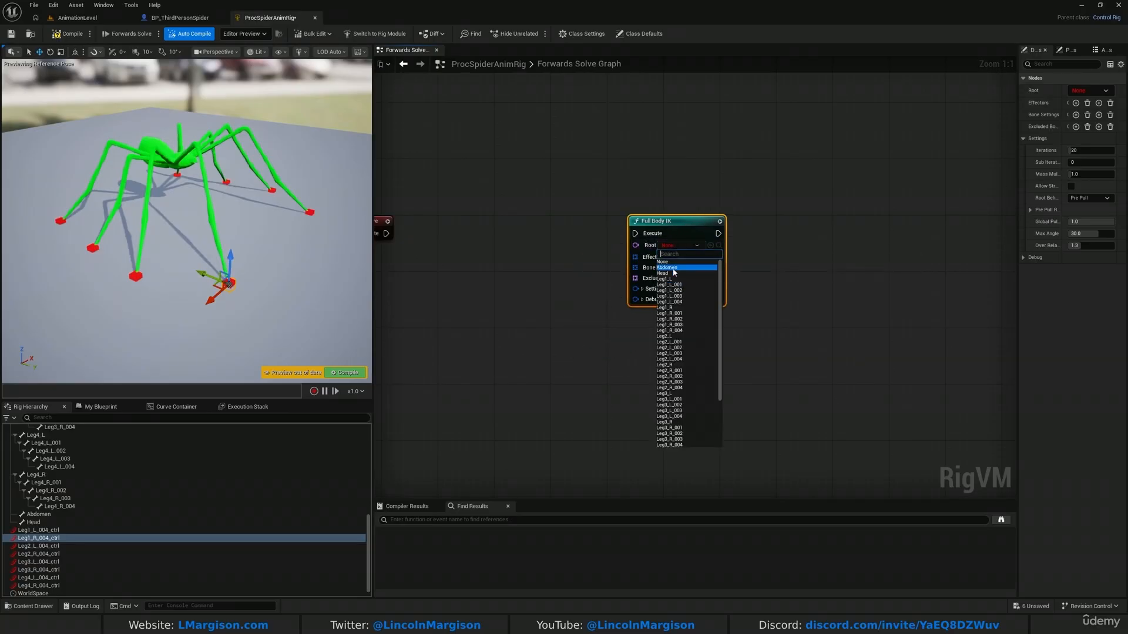
scroll(659, 333, "down", 2)
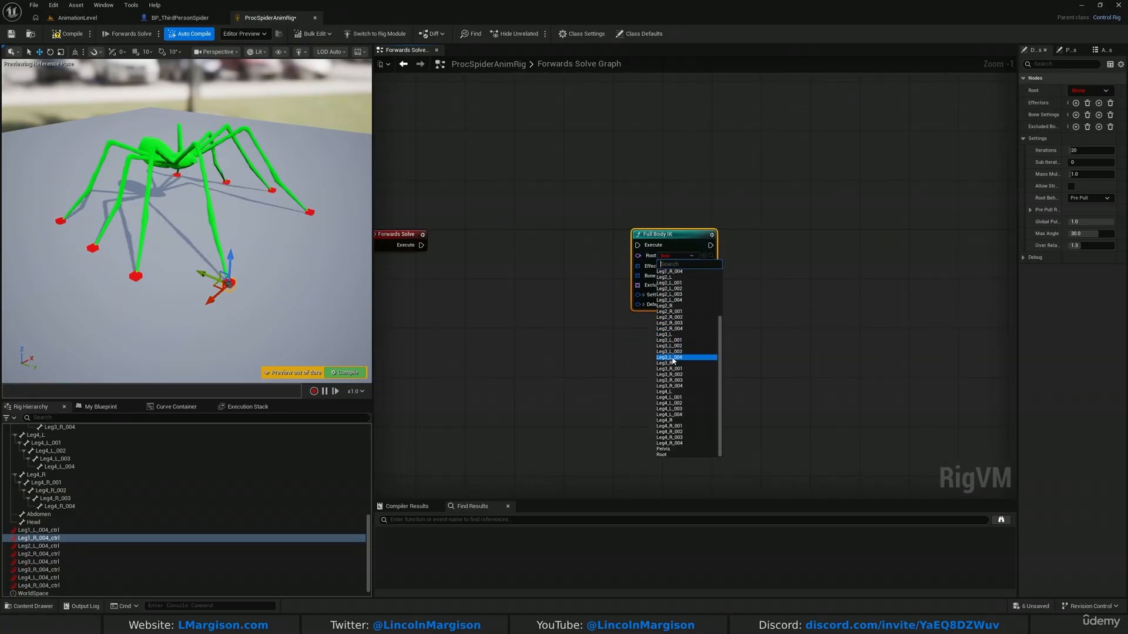
left_click(676, 450)
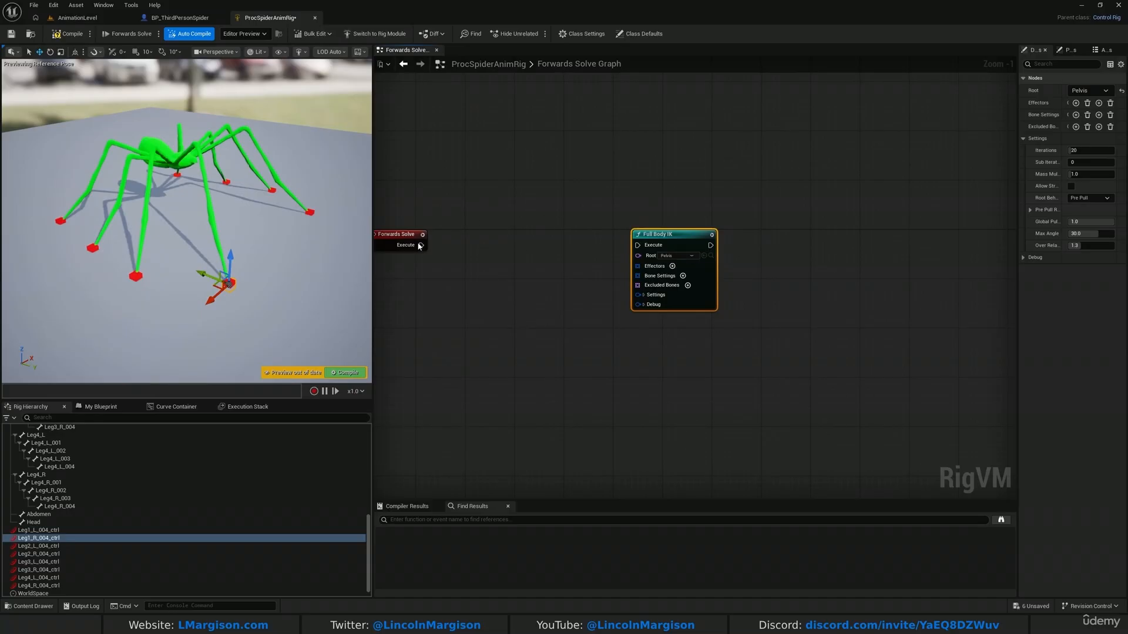
left_click_drag(423, 246, 643, 245)
left_click_drag(637, 141, 675, 496)
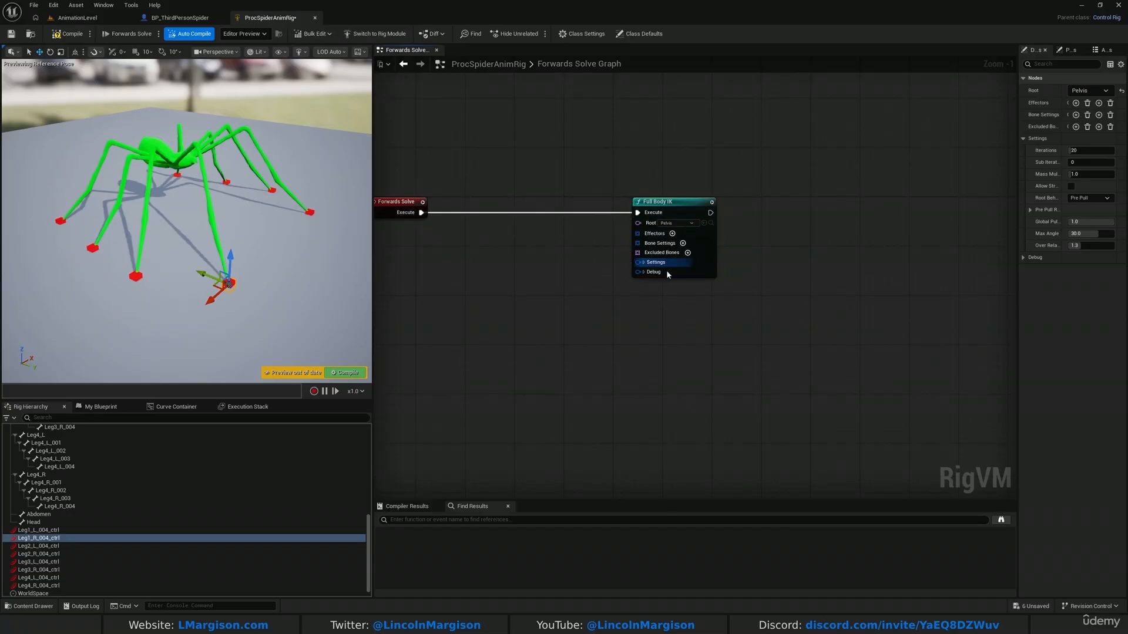
right_click_drag(693, 236, 742, 260)
Check several foot controls in the preview, including Leg3_R_004_ctrl and Leg1_R_004_ctrl, to see which legs need effectors.
right_click_drag(307, 305, 330, 330)
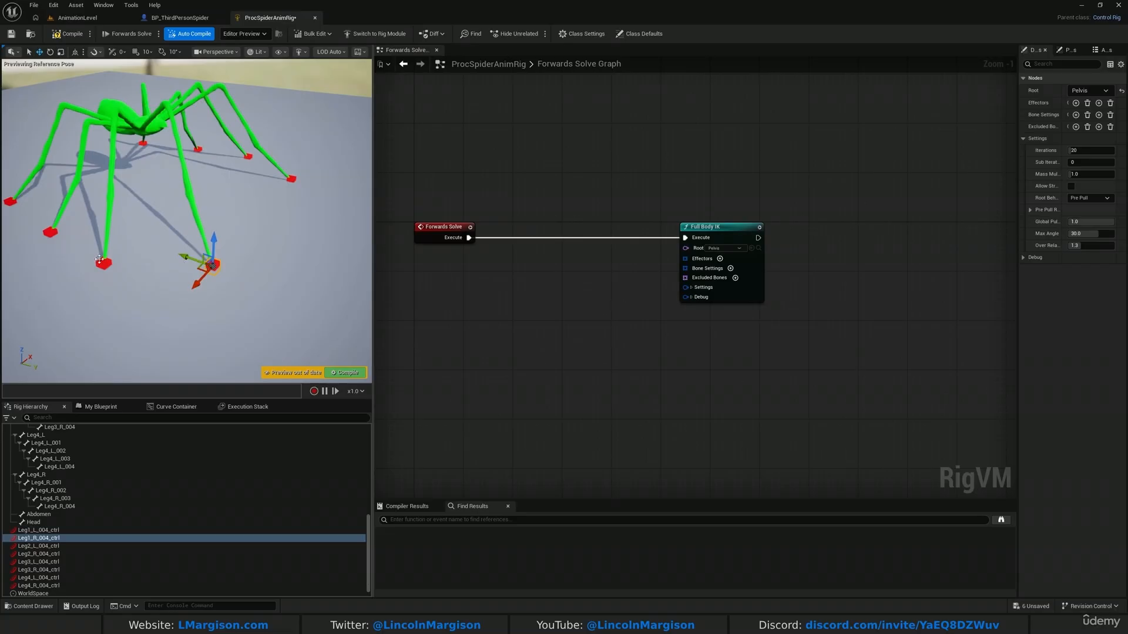
left_click(102, 261)
left_click(51, 232)
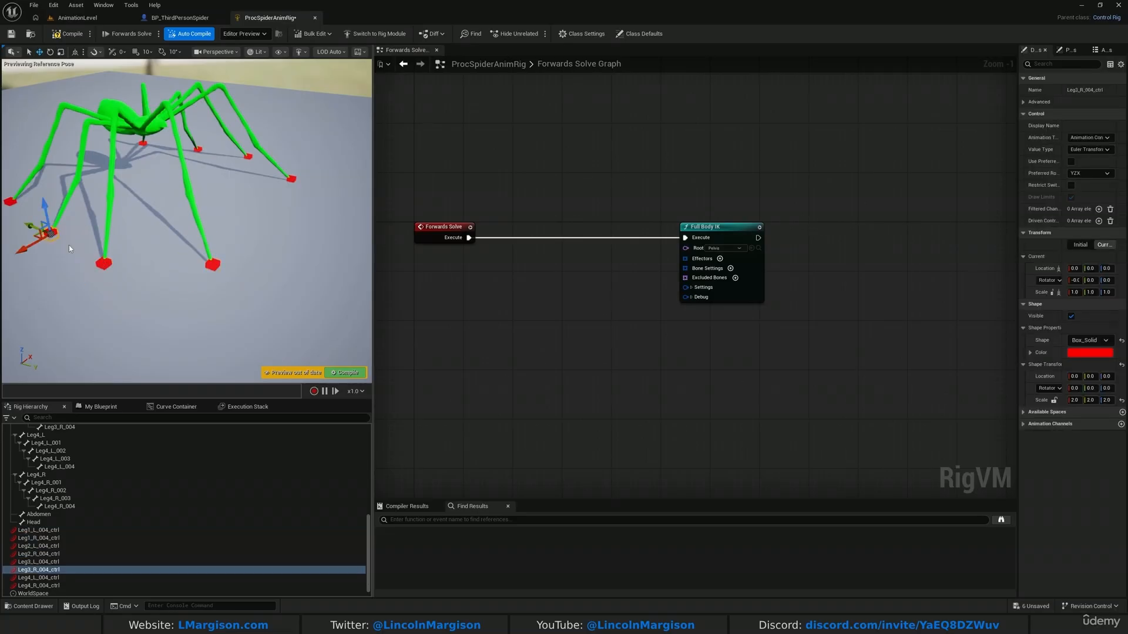
left_click(211, 265)
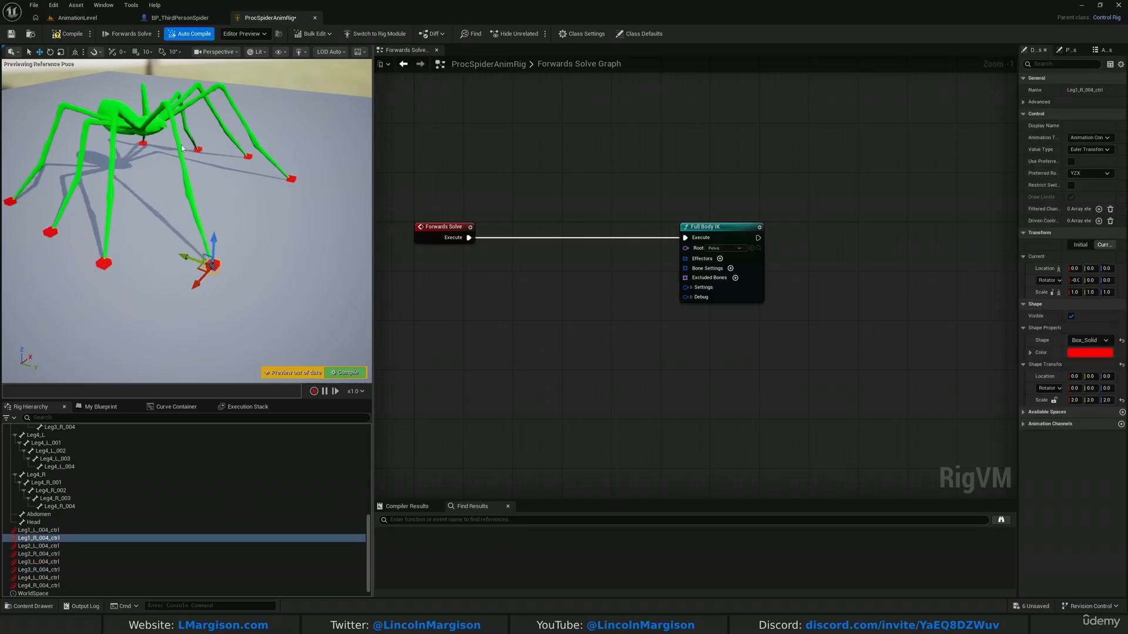
left_click(94, 254)
right_click_drag(223, 216, 127, 216)
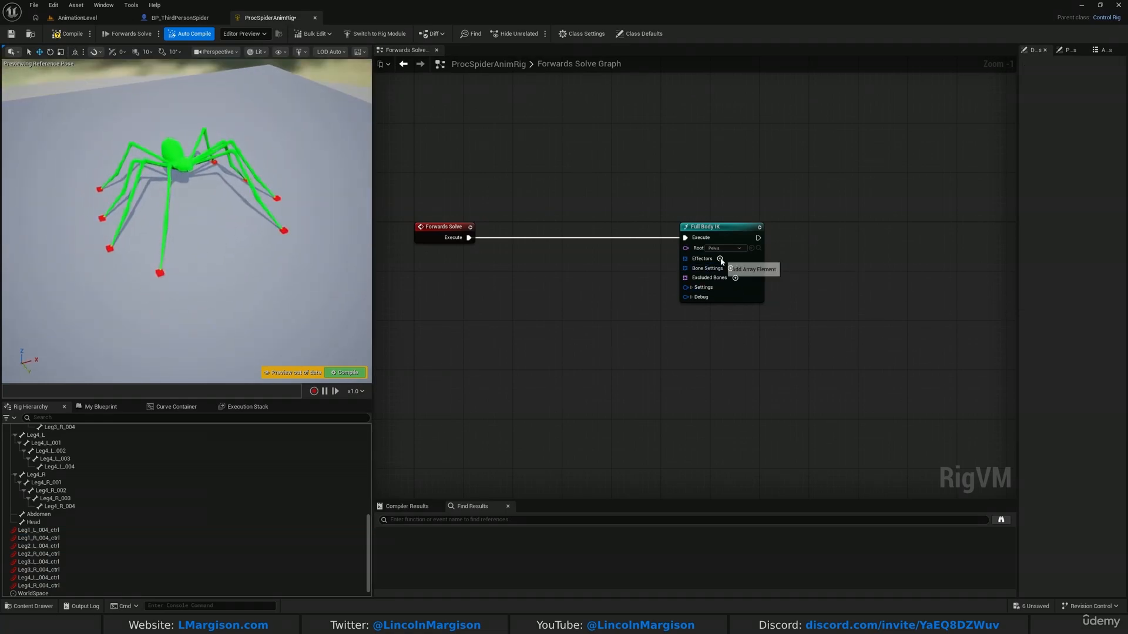
Add eight effectors to the Full Body IK node, indexes 0 to 7, and check the list.
left_click(721, 259)
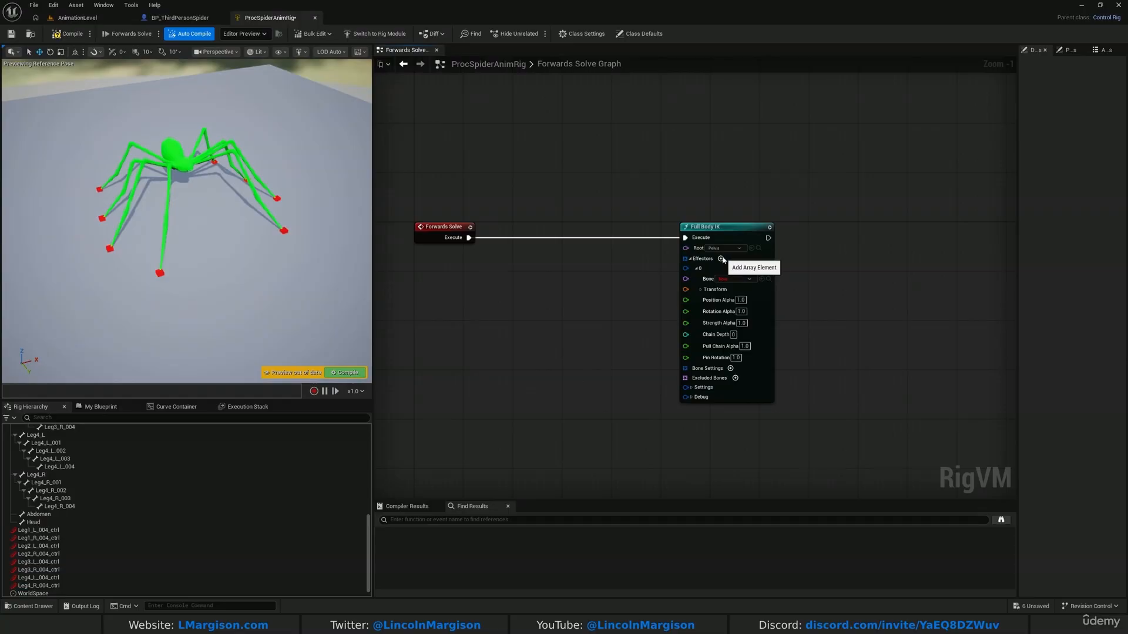
left_click(721, 259)
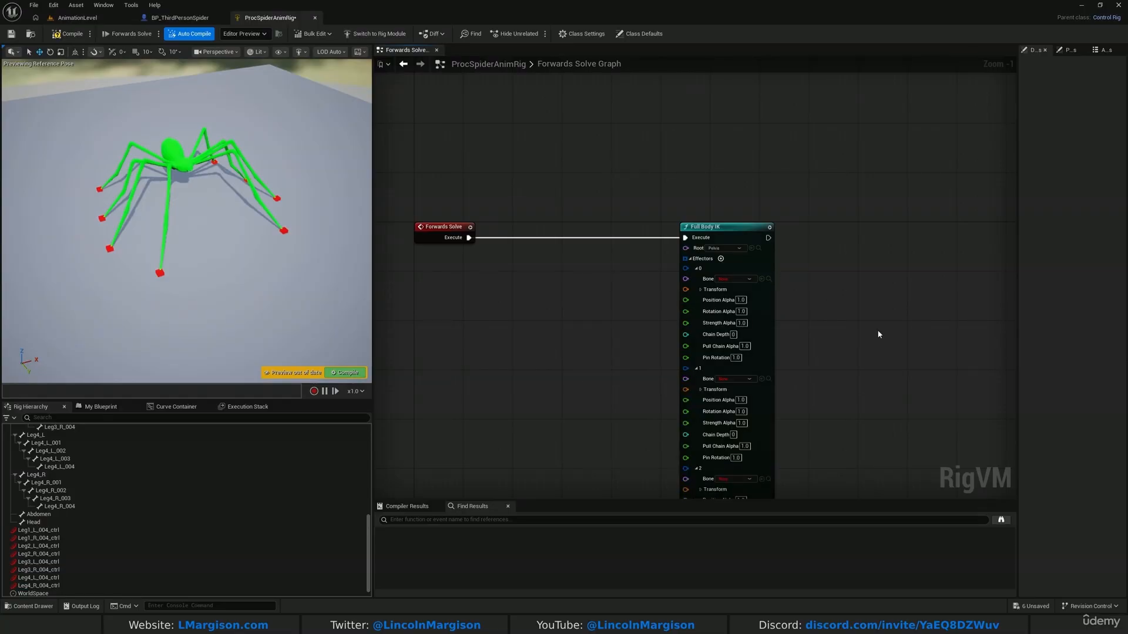
right_click_drag(878, 331, 829, 88)
right_click_drag(828, 356, 834, 153)
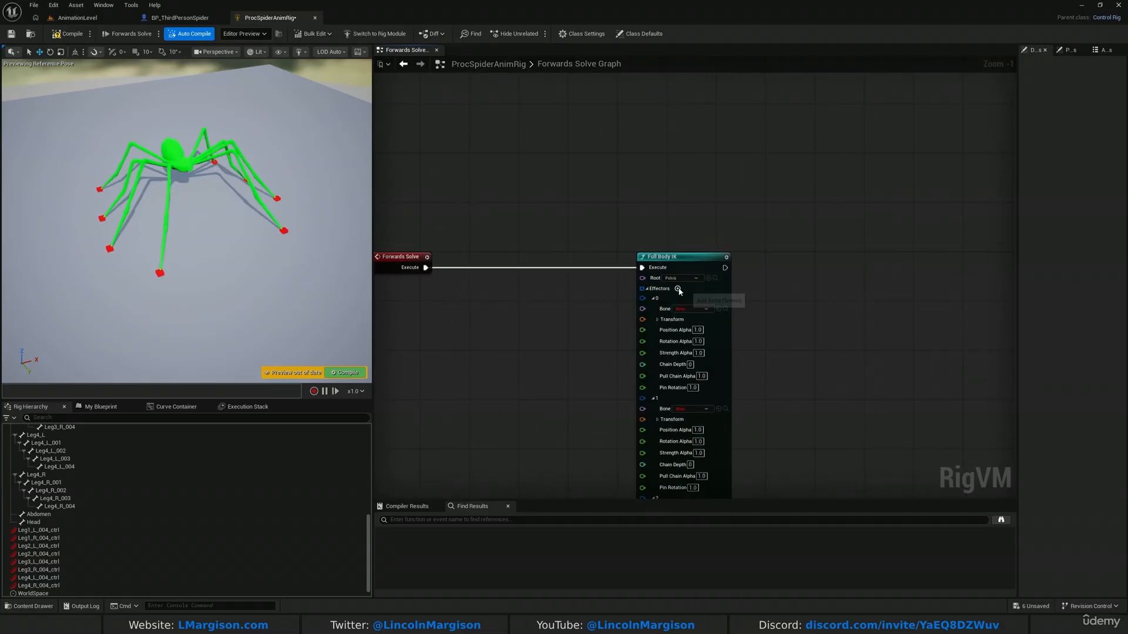
right_click_drag(874, 413, 891, 177)
right_click_drag(848, 292, 848, 58)
right_click_drag(827, 345, 841, 470)
right_click_drag(827, 152, 827, 227)
scroll(704, 290, "up", 1)
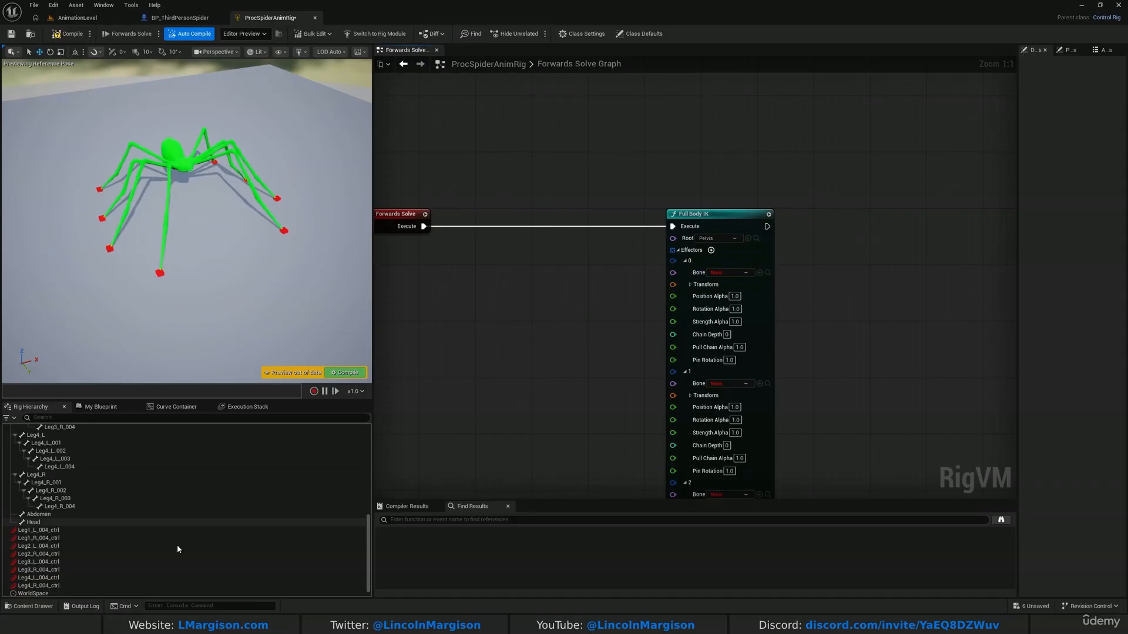
Select all eight leg controls, Leg1_L_004_ctrl through Leg4_R_004_ctrl, and add a Get Transform node for each to the graph.
left_click(68, 531)
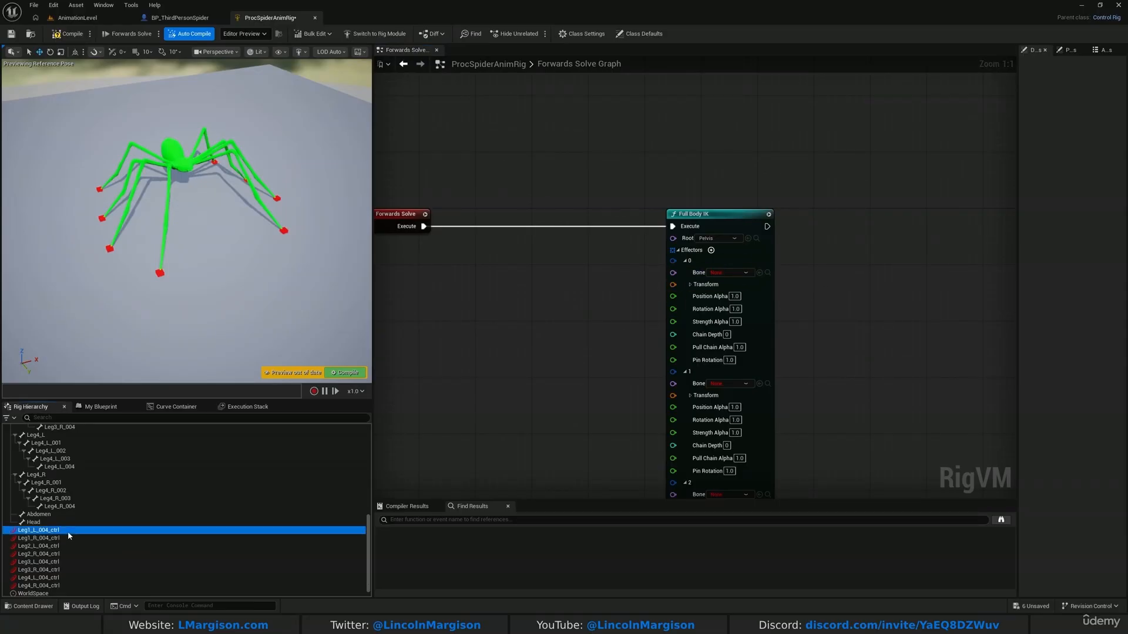
left_click(51, 586, "shift")
left_click_drag(103, 537, 435, 306)
left_click(455, 337)
right_click_drag(617, 382, 679, 244)
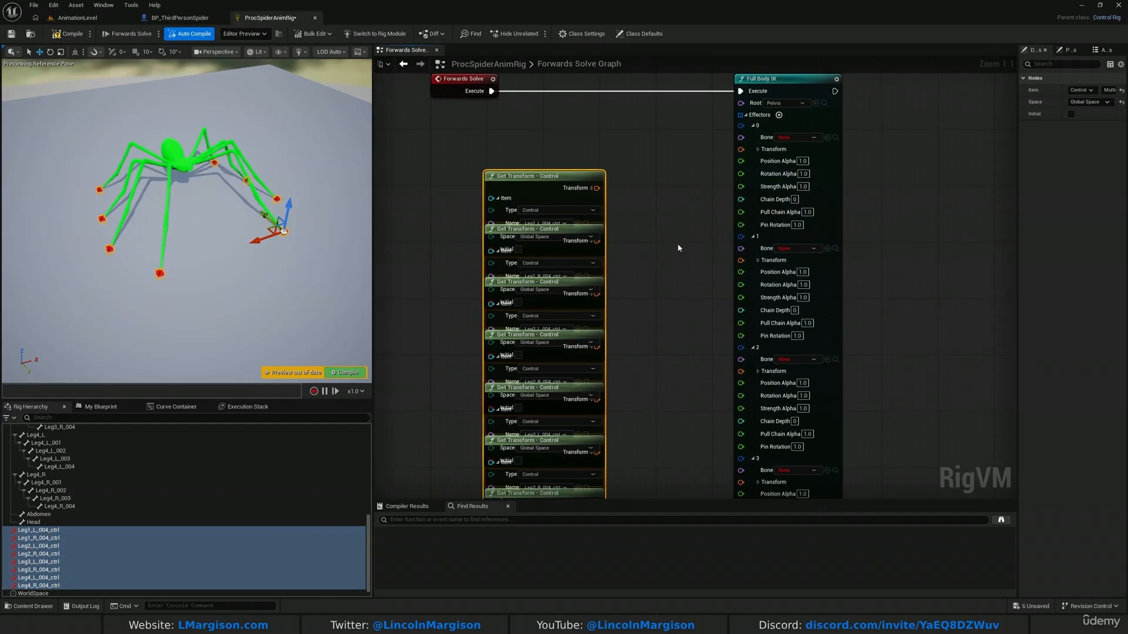
right_click_drag(651, 493, 627, 274)
right_click_drag(650, 136, 650, 451)
Spread the overlapping Get Transform nodes of Leg1_L_004_ctrl and Leg1_R_004_ctrl apart and align them below Forwards Solve.
left_click_drag(512, 234, 485, 190)
left_click_drag(510, 294, 510, 277)
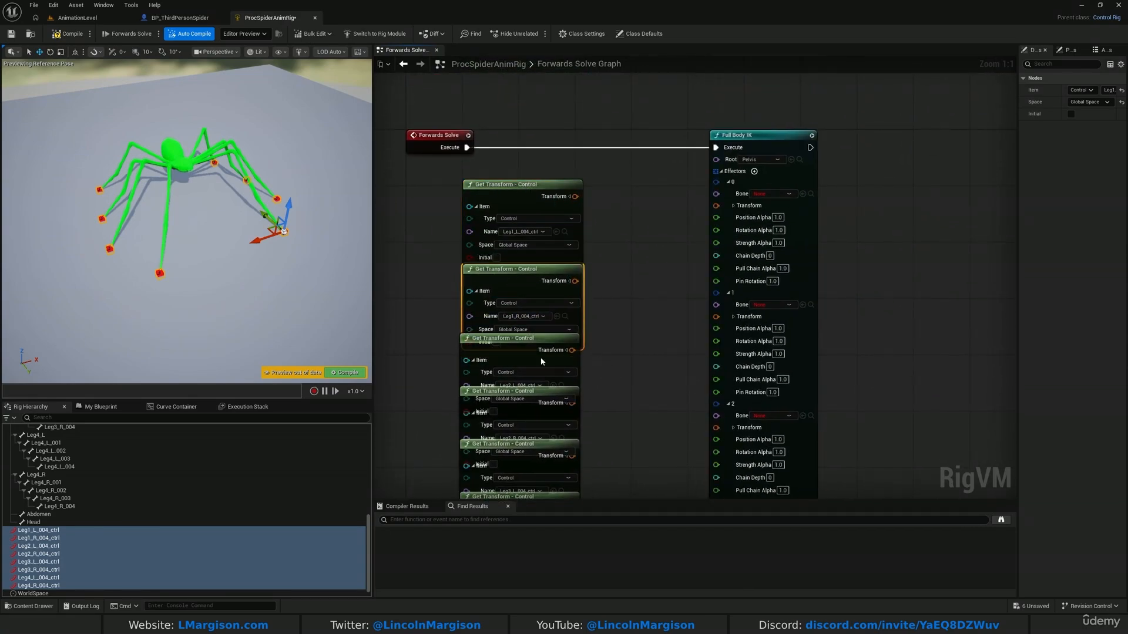
right_click_drag(633, 289, 629, 320)
left_click(629, 293)
left_click_drag(540, 263, 533, 265)
left_click(661, 228)
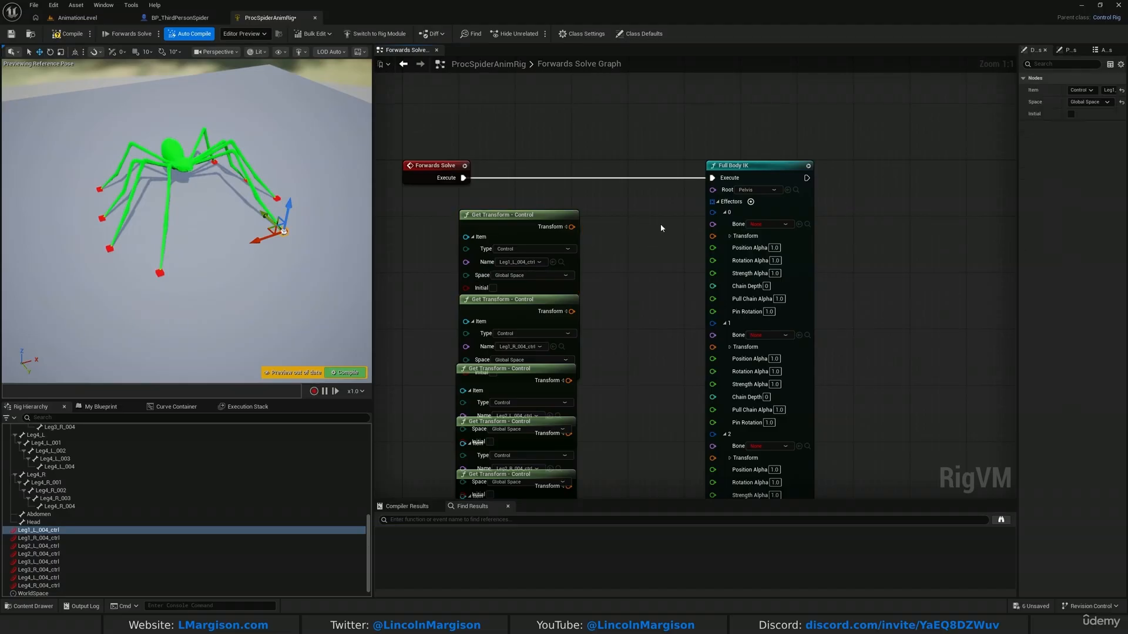
Set effector 0's bone to Leg1_L_004 and connect the Leg1_L_004_ctrl transform to that effector's Transform input.
left_click(761, 166)
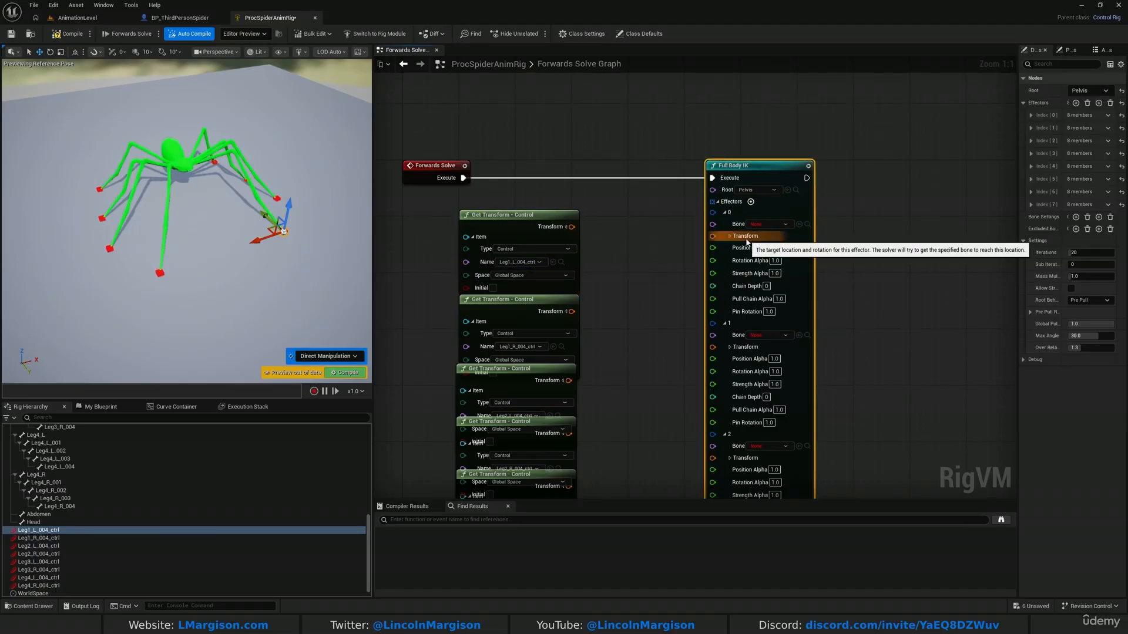
left_click_drag(530, 188, 664, 240)
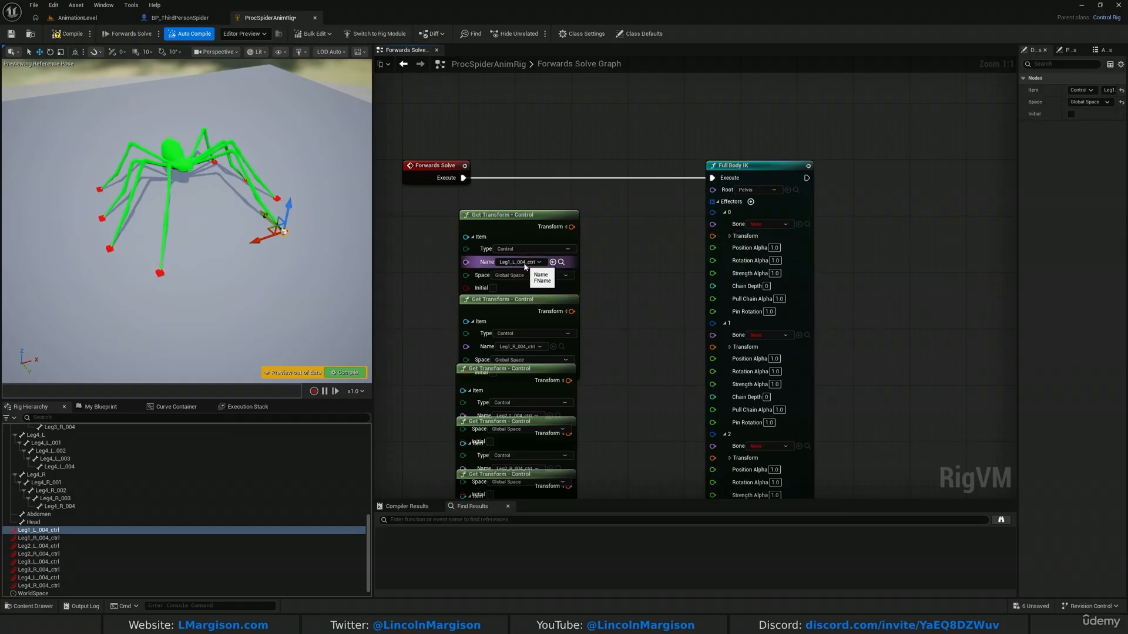
left_click(769, 225)
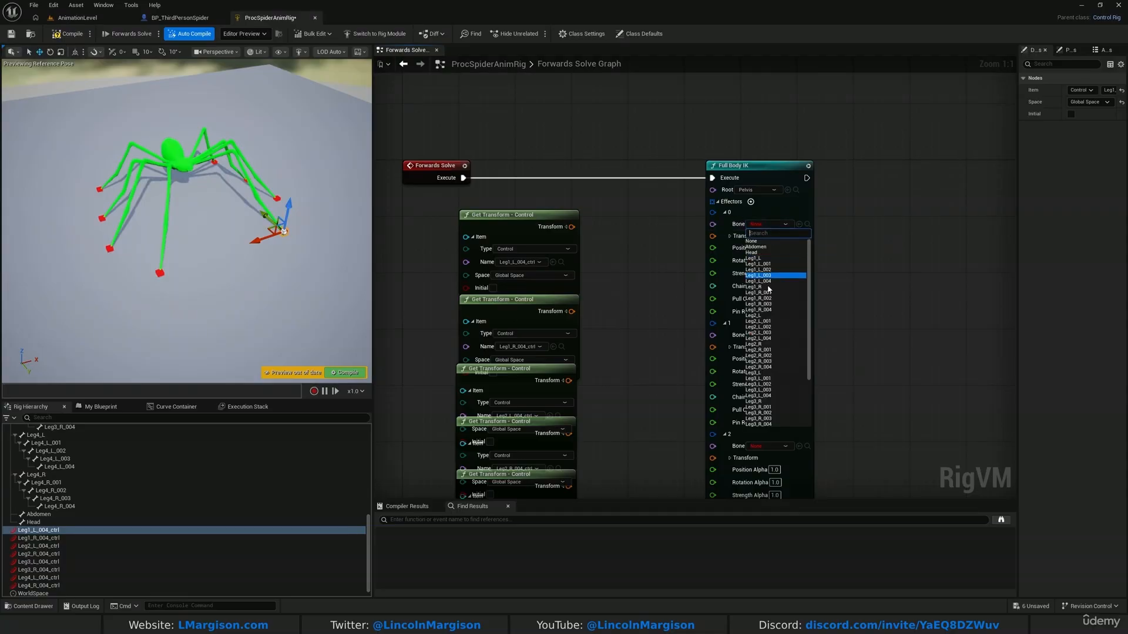
left_click(767, 282)
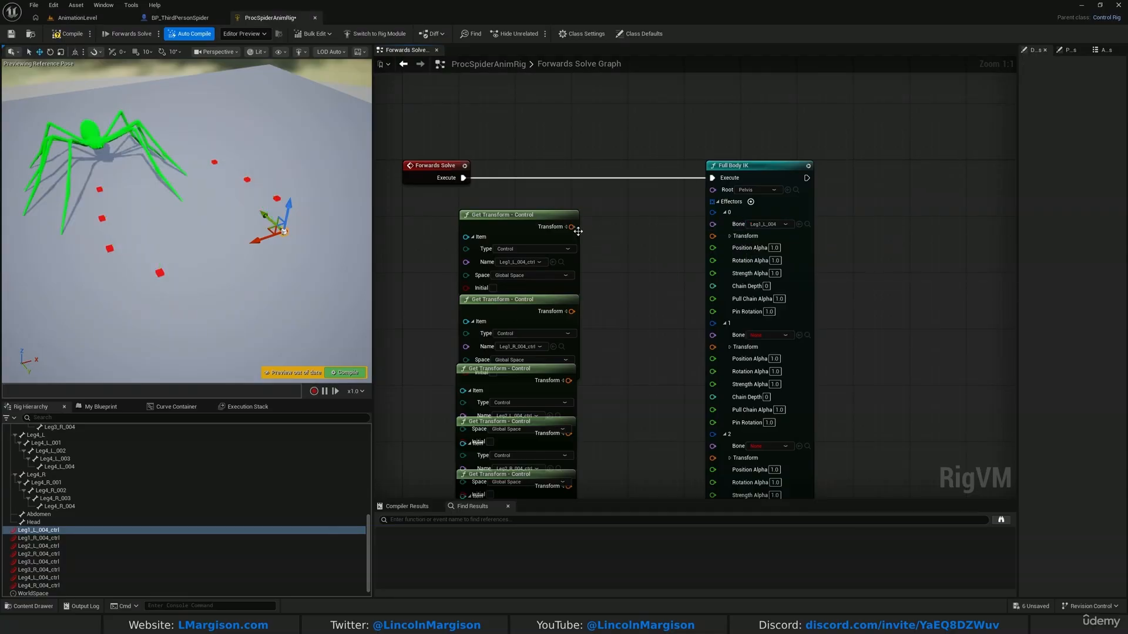
left_click_drag(573, 227, 731, 239)
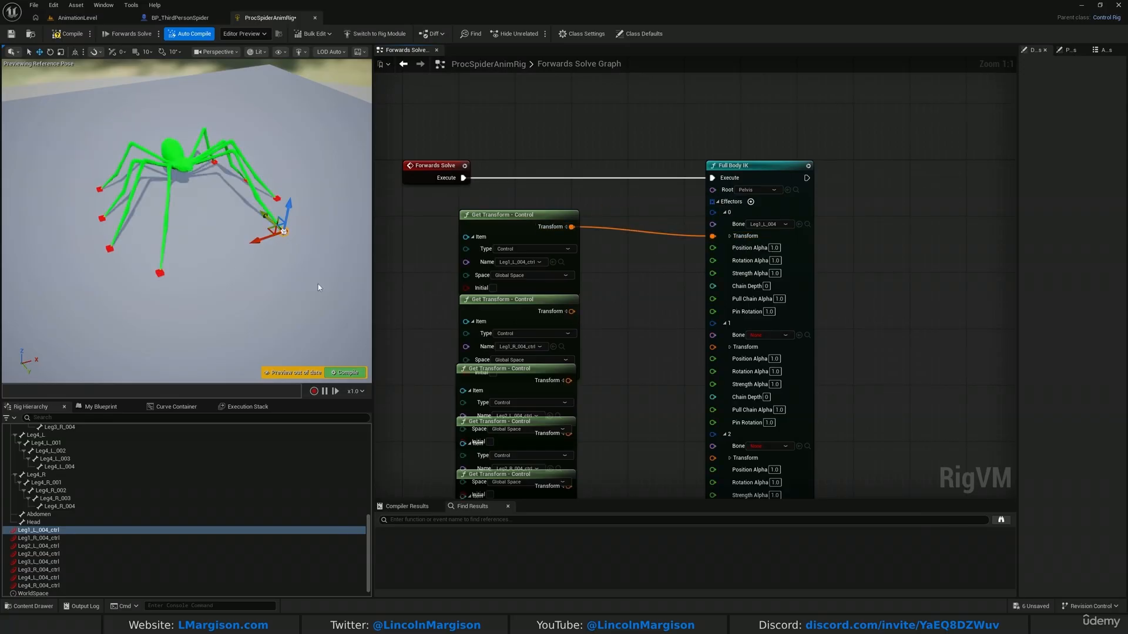
Set effector 1's bone to Leg1_R_004 and connect the Leg1_R_004_ctrl transform to that effector's Transform input.
right_click_drag(672, 355, 618, 274)
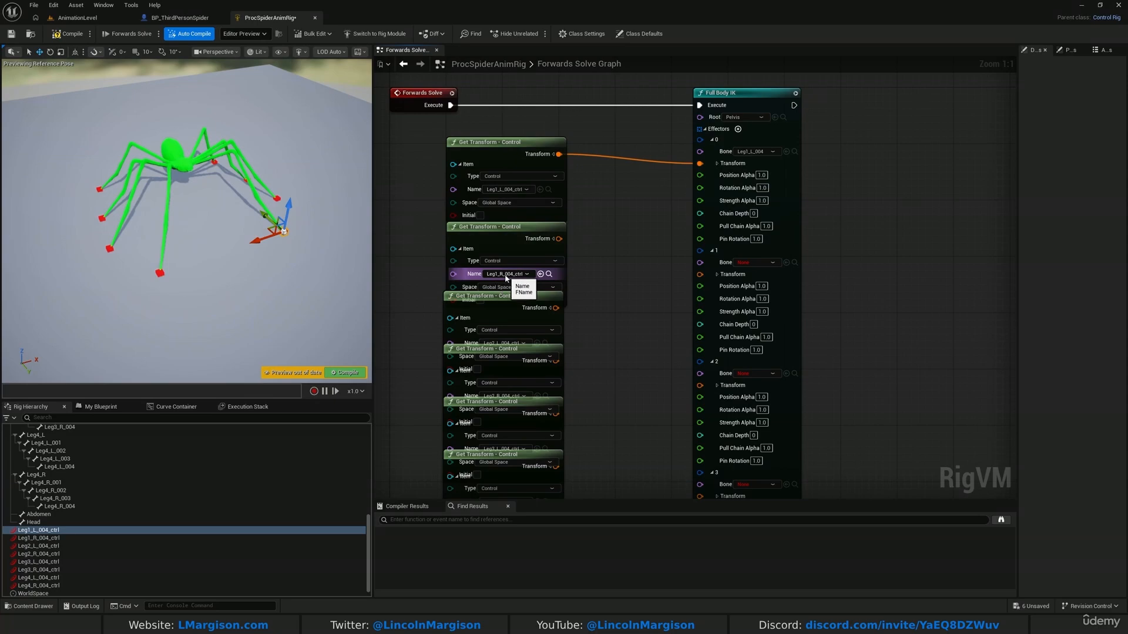
left_click(752, 262)
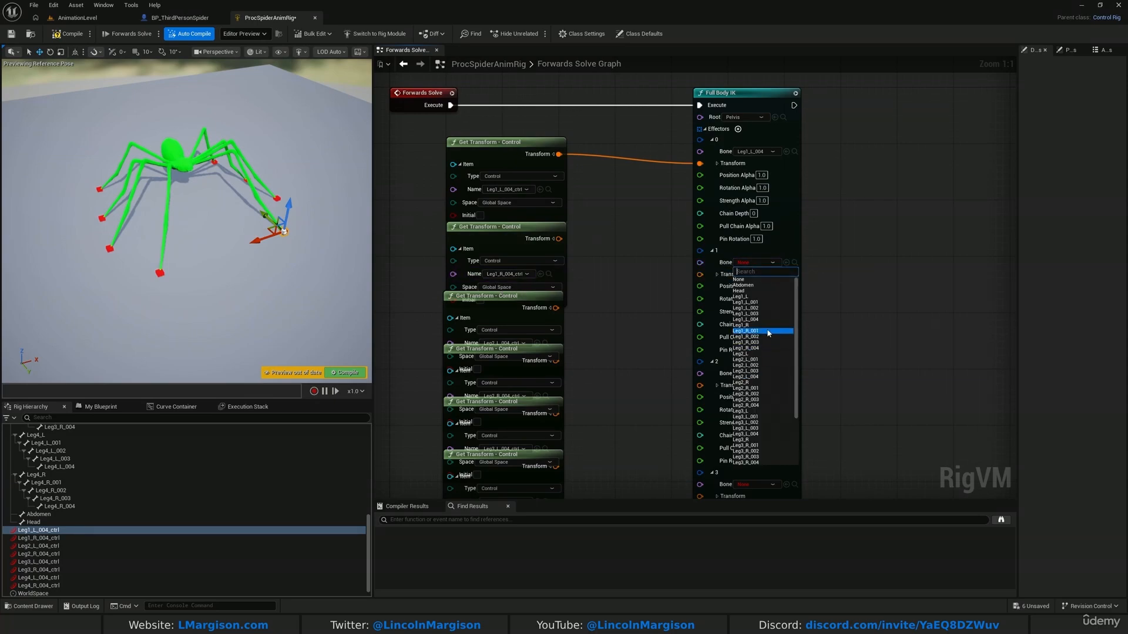
left_click(746, 349)
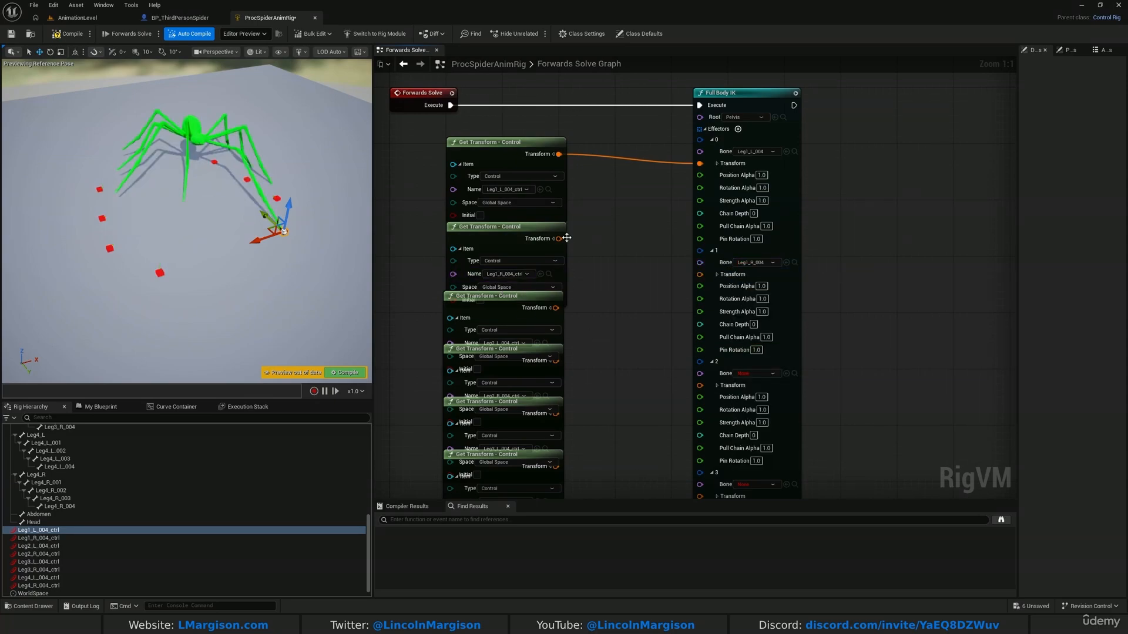
left_click_drag(559, 239, 700, 274)
Separate the Leg2_L_004_ctrl node from its neighbours, set effector 2's bone to Leg2_L_004 and connect the control's transform to that effector.
left_click_drag(503, 358, 503, 395)
left_click_drag(507, 305, 506, 319)
right_click_drag(576, 351, 623, 276)
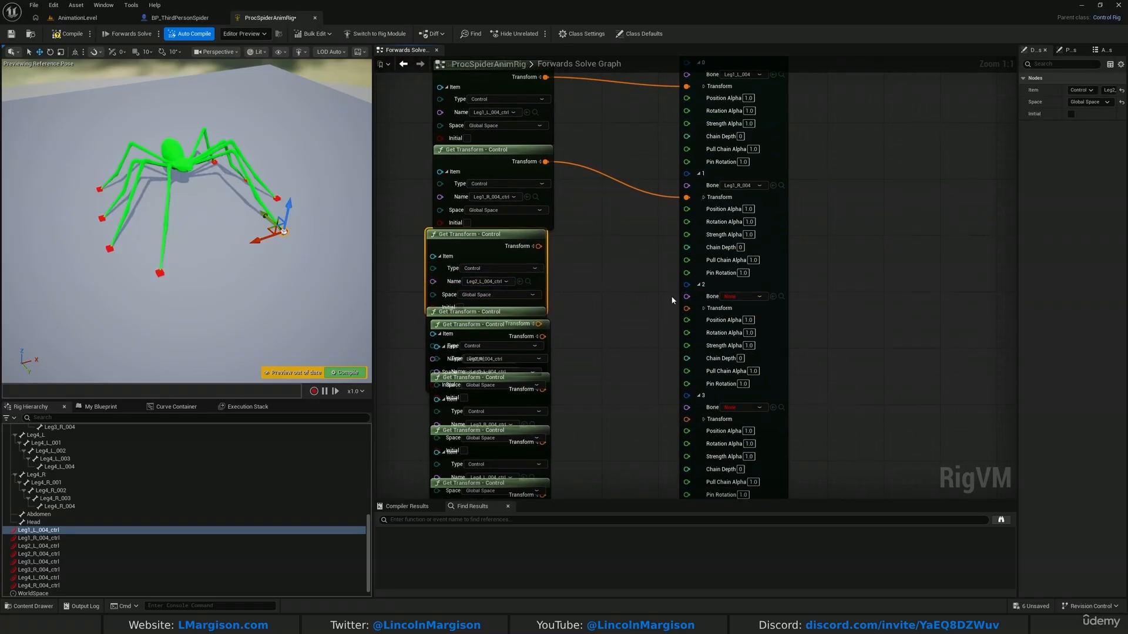
left_click(758, 298)
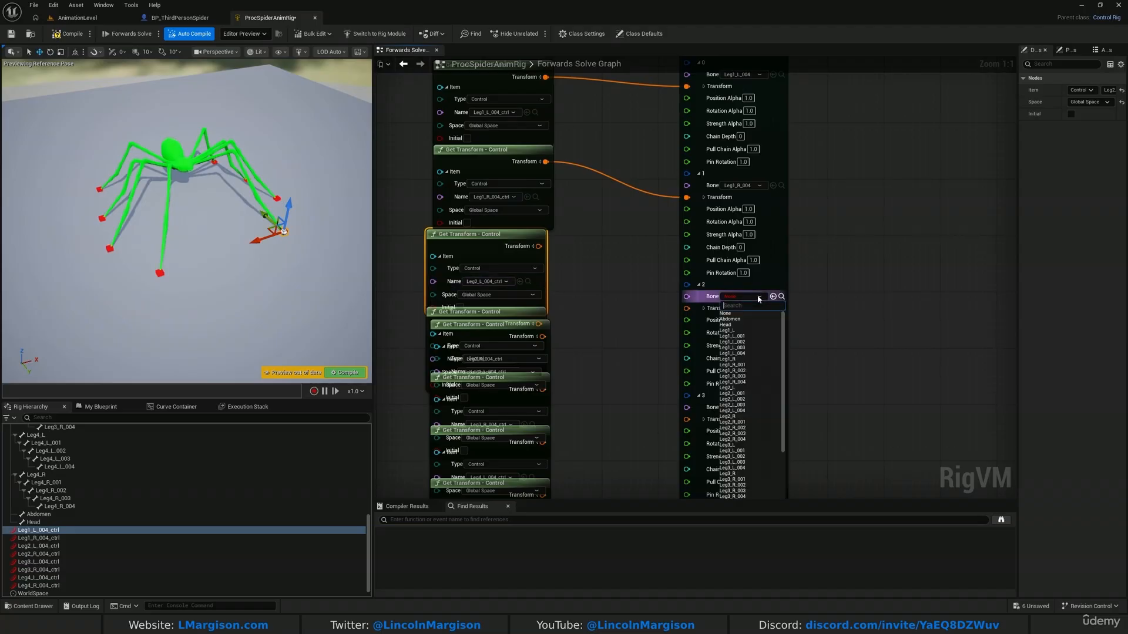
left_click(754, 410)
left_click_drag(539, 246, 690, 310)
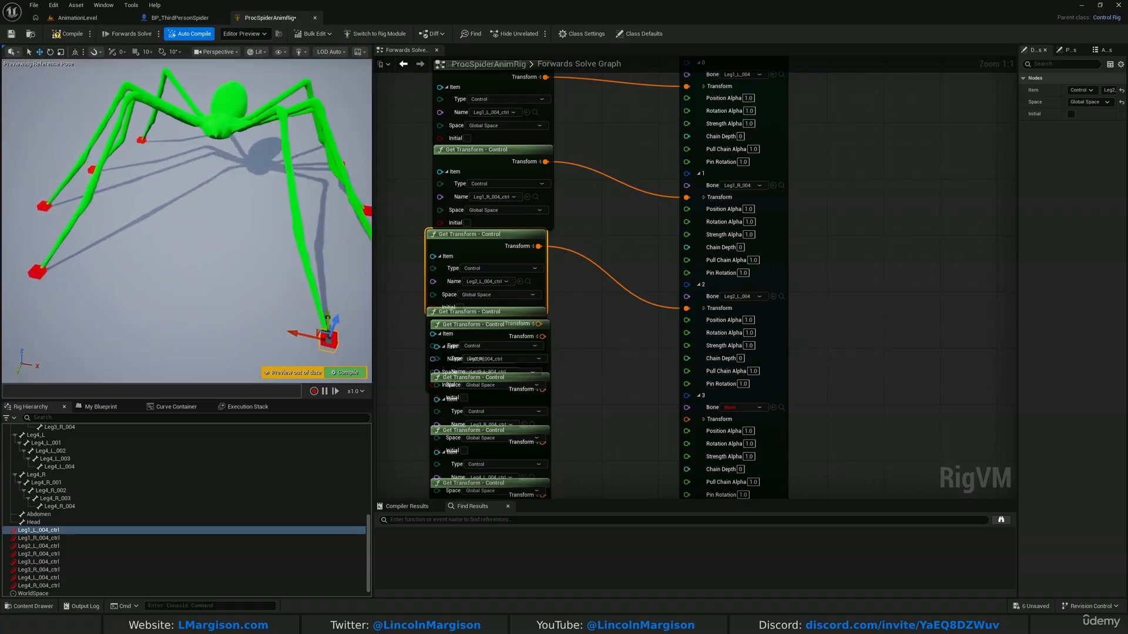
scroll(175, 306, "down", 3)
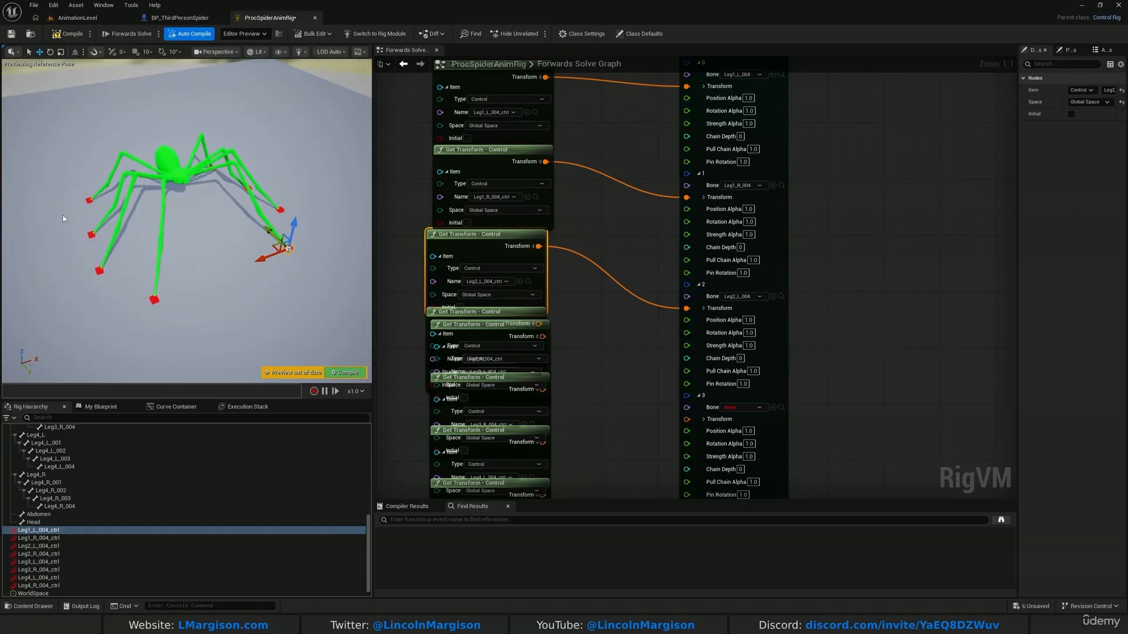
Pull the Leg2_R_004_ctrl node clear of the stack, set effector 3's bone to Leg2_R_004 and connect the control's transform to that effector.
right_click_drag(636, 352, 643, 317)
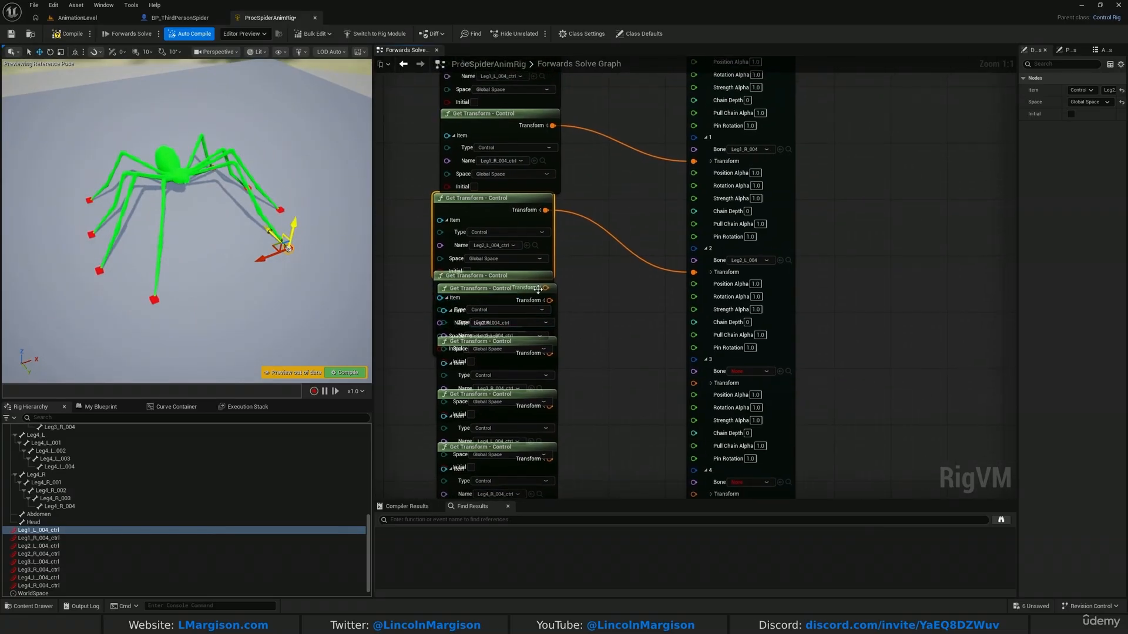
left_click_drag(553, 291, 548, 333)
right_click_drag(602, 309, 581, 276)
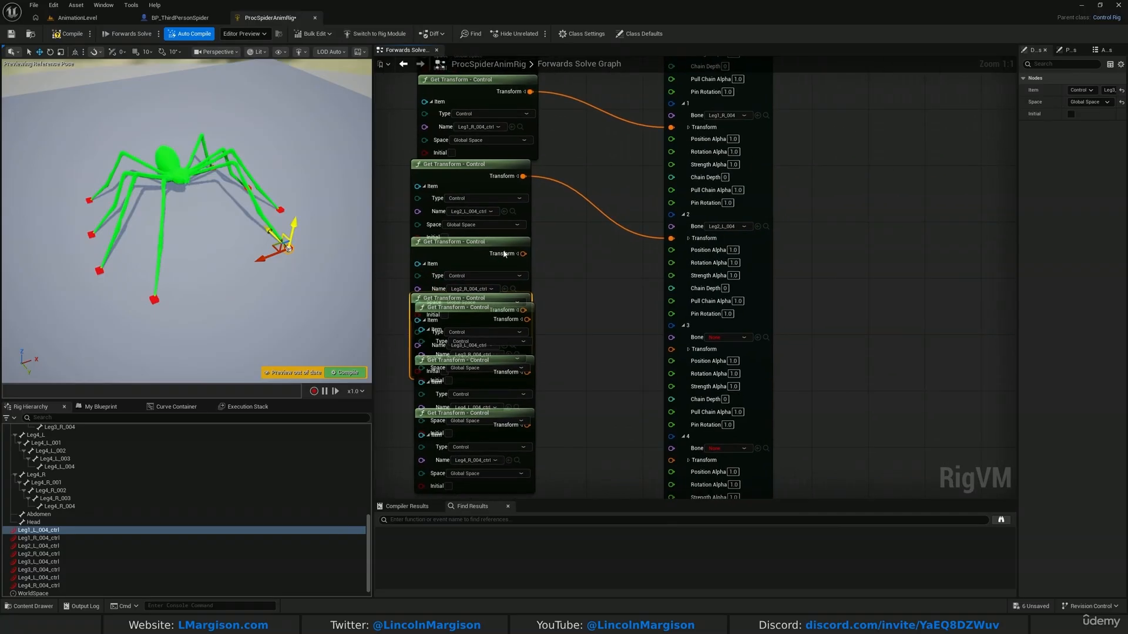
left_click_drag(503, 245, 579, 246)
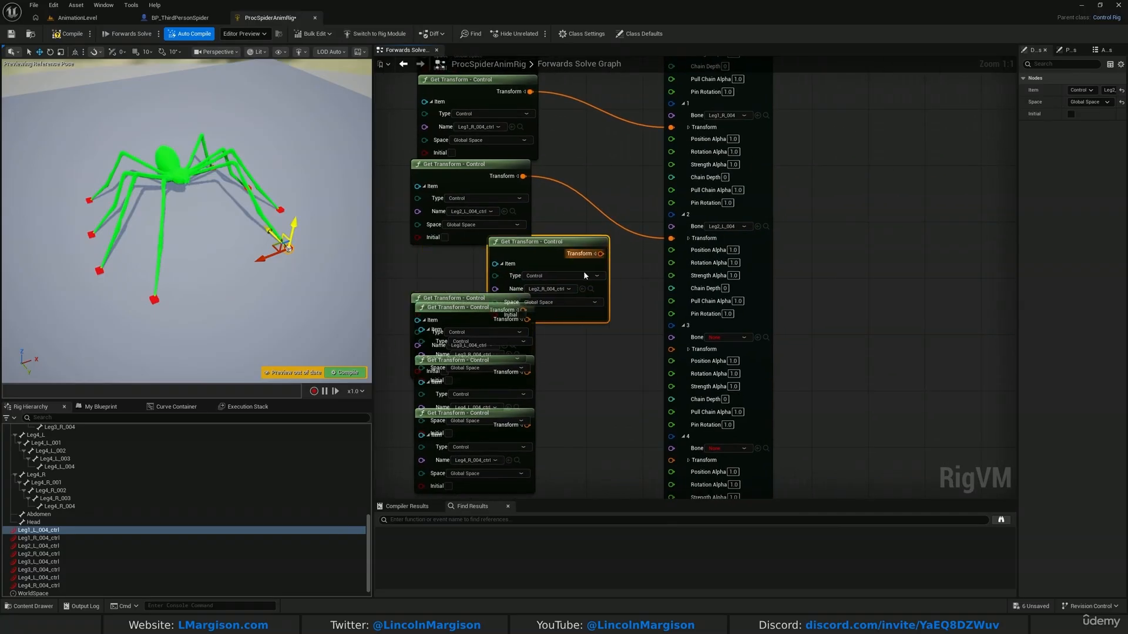
left_click(728, 337)
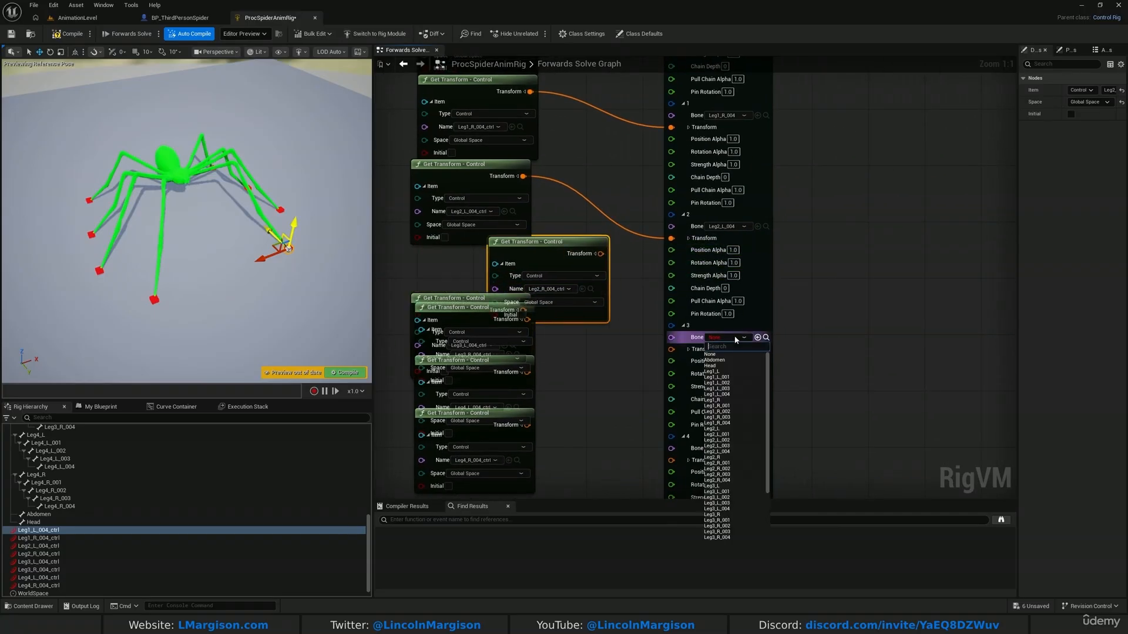
left_click(733, 481)
left_click_drag(602, 255, 674, 348)
Spread the overlapping Get Transform nodes of Leg3_L_004_ctrl, Leg3_R_004_ctrl, Leg4_L_004_ctrl and Leg4_R_004_ctrl apart.
right_click_drag(629, 264, 647, 217)
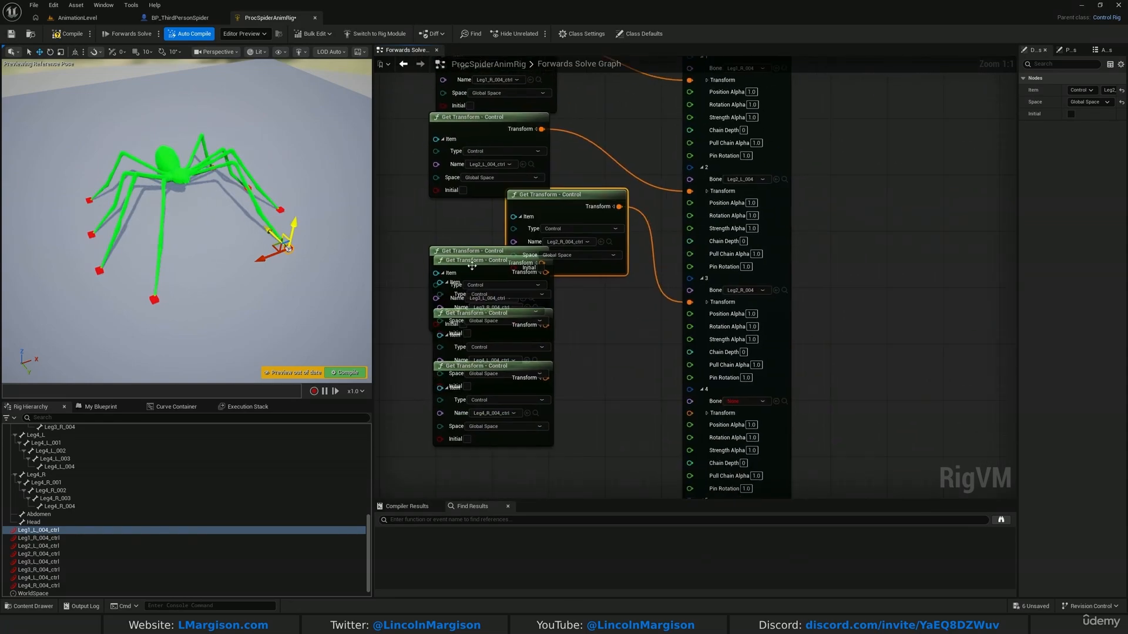
left_click_drag(472, 267, 375, 306)
left_click_drag(492, 341, 388, 409)
left_click_drag(517, 365, 408, 473)
left_click_drag(501, 250, 556, 278)
Set effector 4's bone to Leg3_L_004 and connect the Leg3_L_004_ctrl transform to that effector's Transform input.
right_click_drag(678, 358, 628, 368)
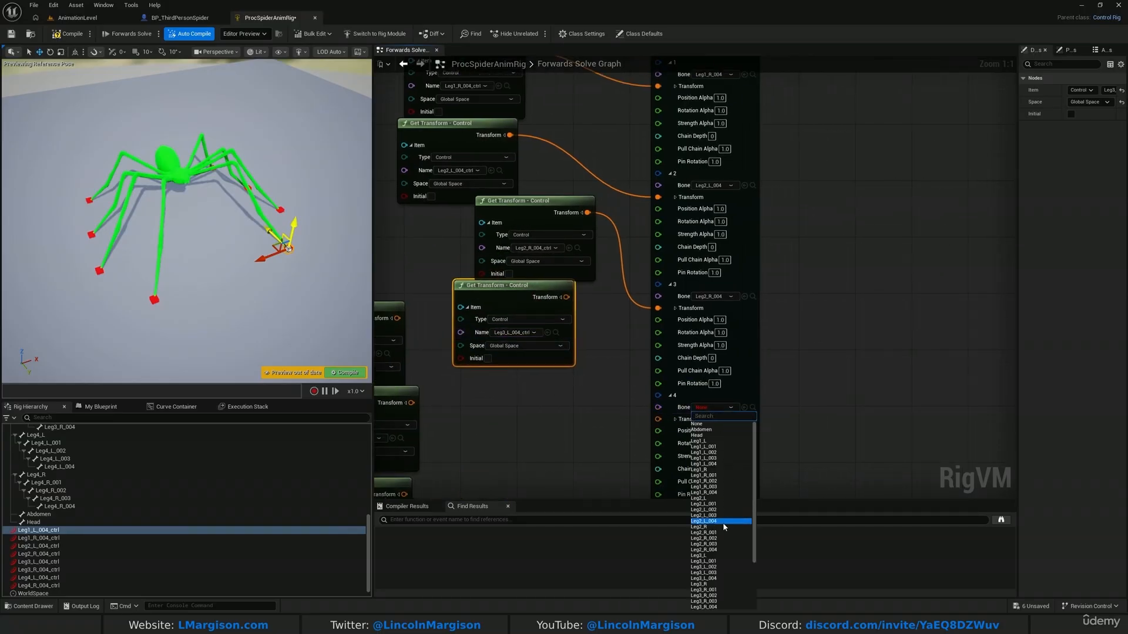
left_click(718, 578)
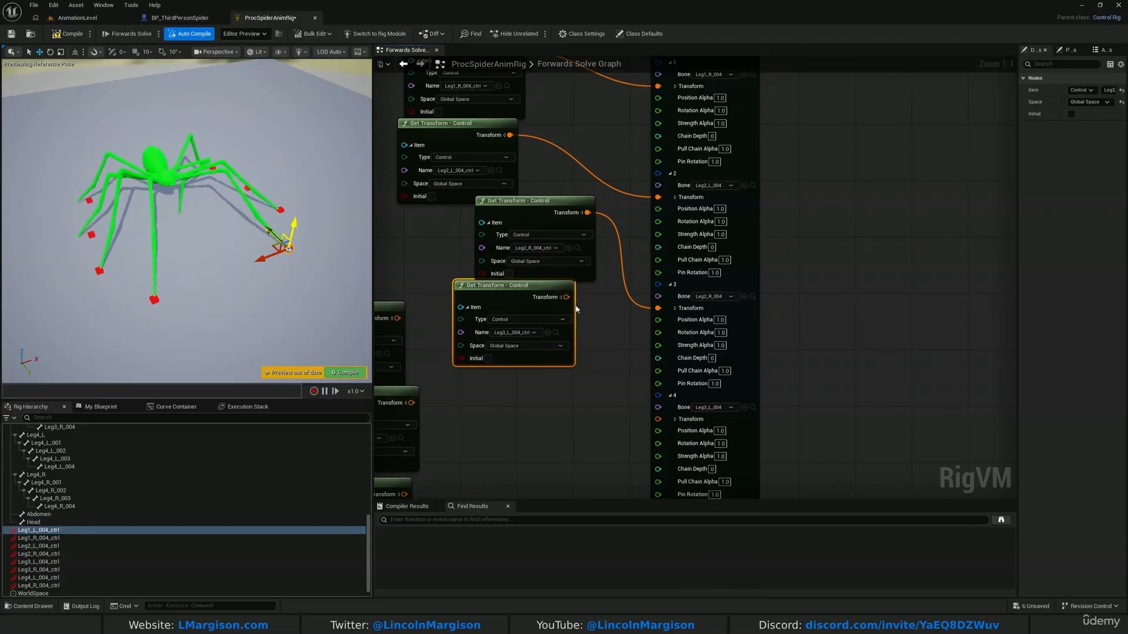
left_click_drag(567, 296, 658, 419)
Place the Leg3_R_004_ctrl node below Leg3_L_004_ctrl, set effector 5's bone to Leg3_R_004 and connect the control's transform to that effector.
right_click_drag(612, 440, 670, 278)
scroll(670, 279, "down", 1)
left_click_drag(514, 141, 663, 228)
right_click_drag(664, 228, 646, 206)
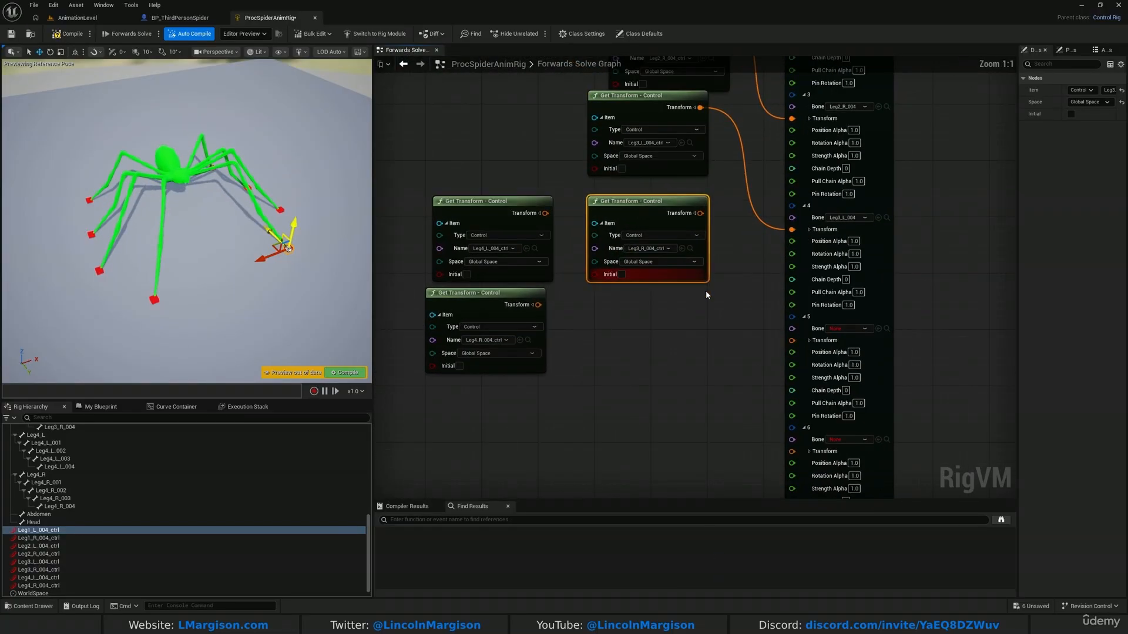
scroll(684, 317, "up", 1)
left_click(658, 318)
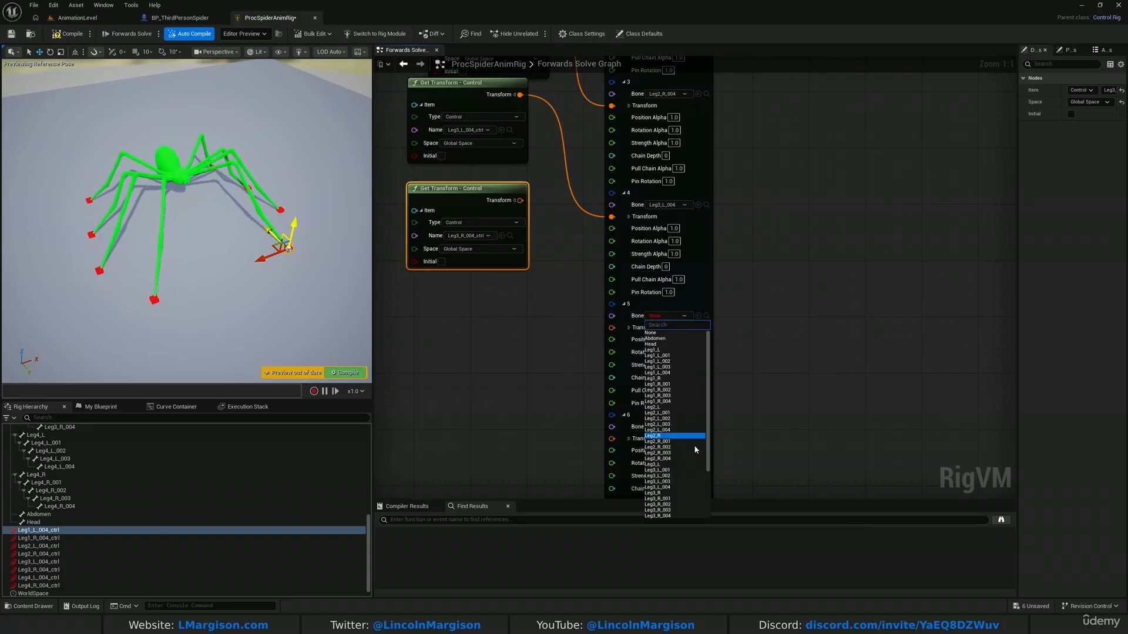
left_click(674, 516)
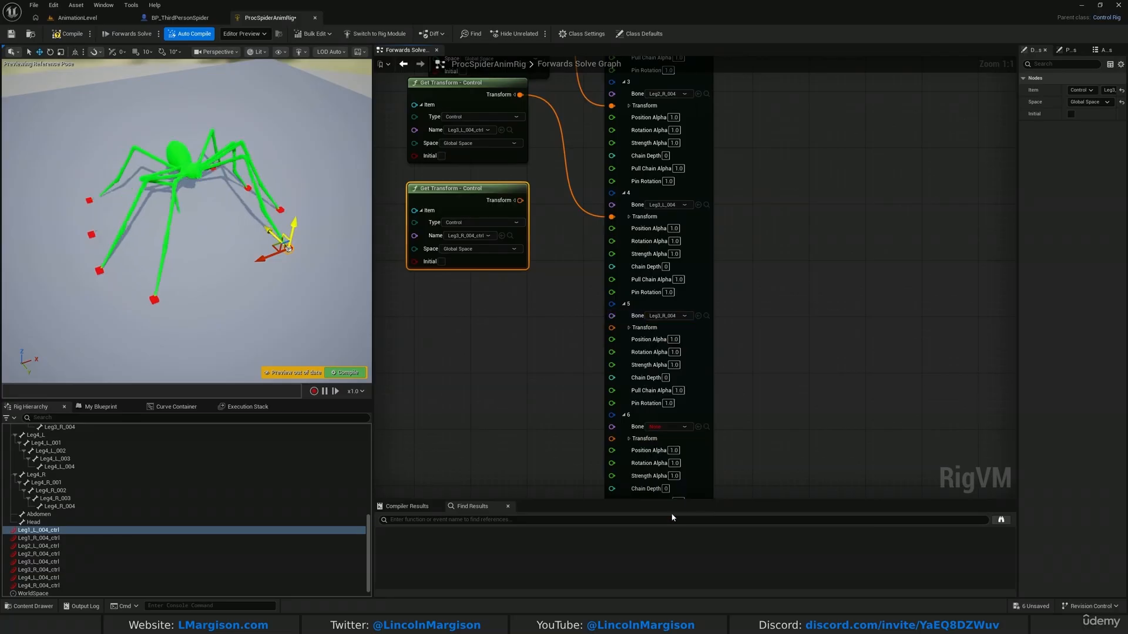
right_click_drag(530, 196, 711, 149)
left_click_drag(770, 217, 793, 279)
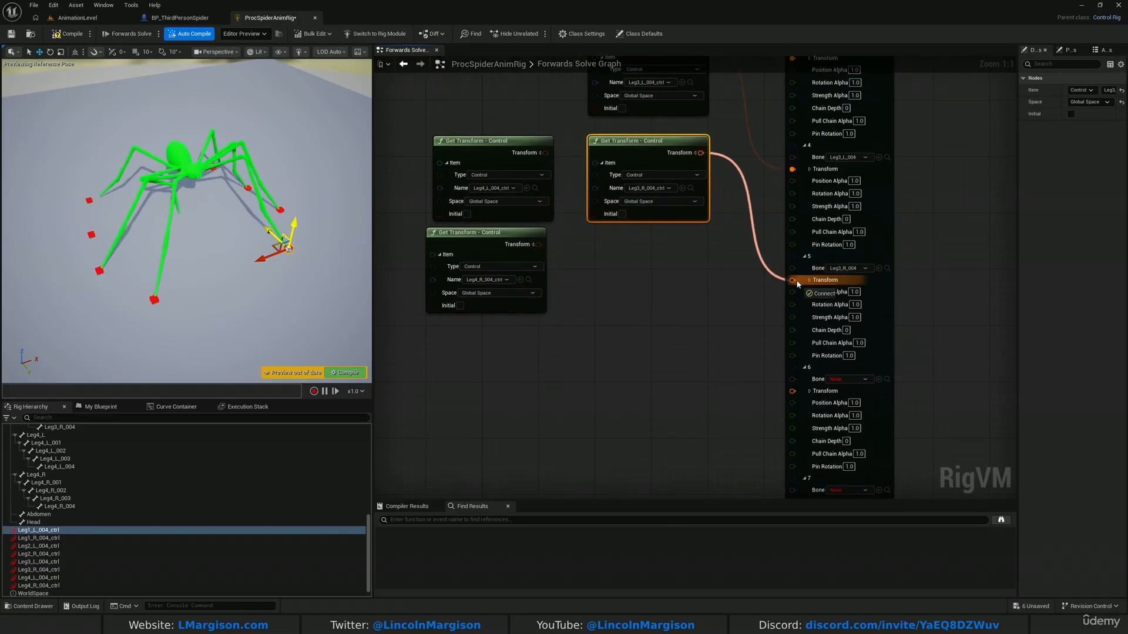
Move the two Leg4 control nodes beside the last effectors, then set effector 6's bone to Leg4_L_004 and connect the Leg4_L_004_ctrl transform to it.
left_click_drag(546, 184, 692, 345)
left_click_drag(490, 241, 682, 454)
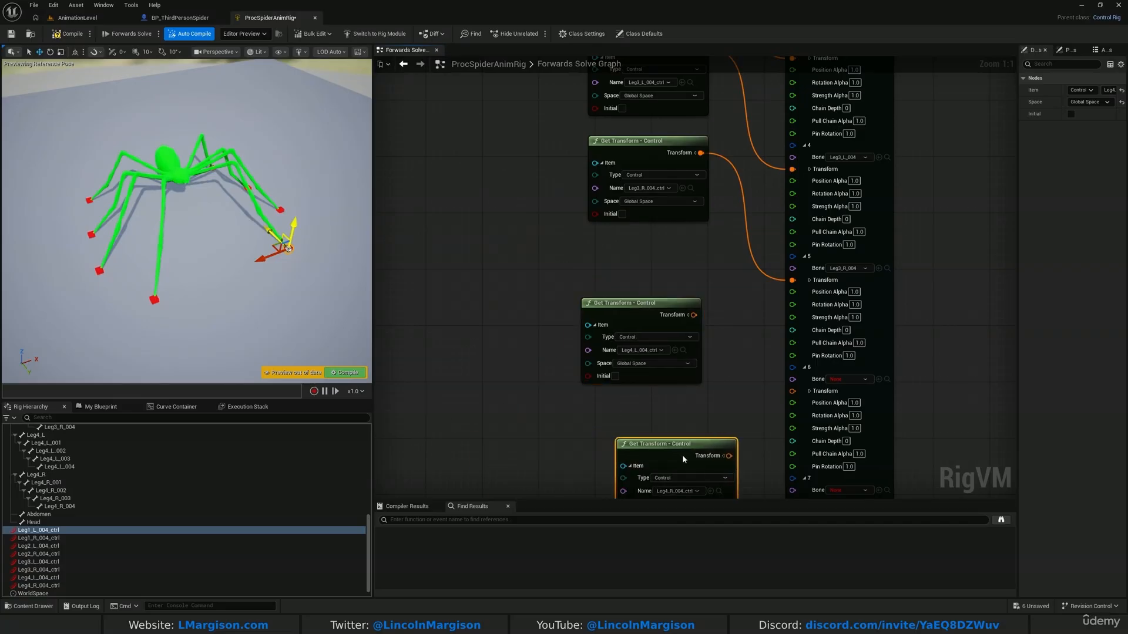
right_click_drag(733, 361, 573, 326)
left_click(691, 347)
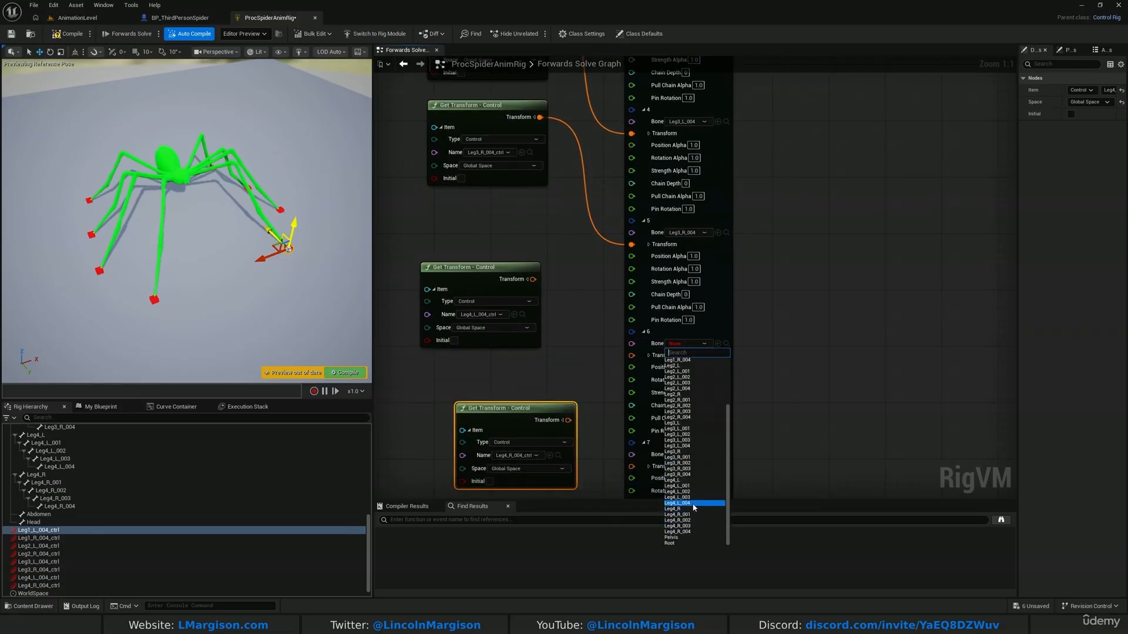
left_click(694, 505)
left_click_drag(536, 279, 632, 356)
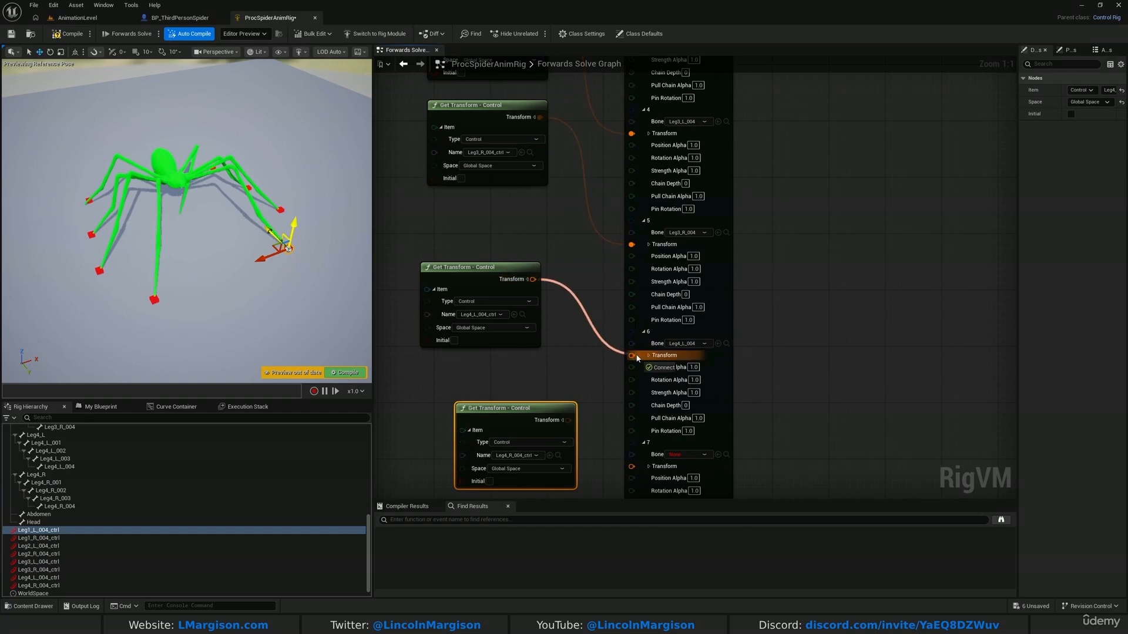
Set effector 7's bone to Leg4_R_004 and connect the Leg4_R_004_ctrl transform to that effector's Transform input.
right_click_drag(582, 428, 594, 289)
left_click(699, 315)
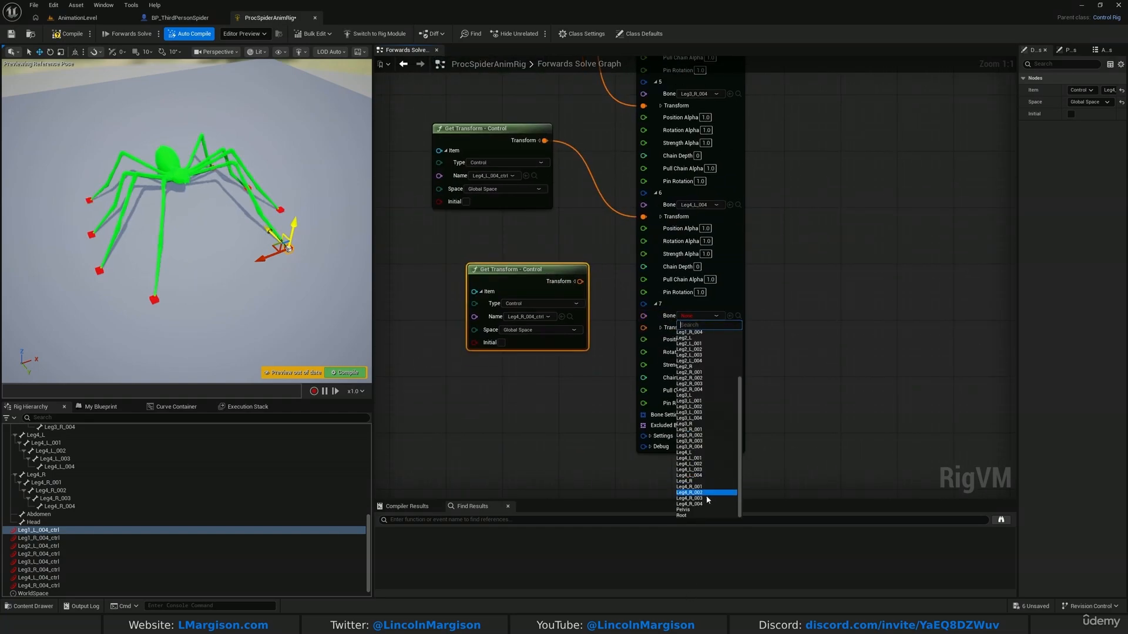
left_click(699, 504)
left_click_drag(580, 281, 643, 328)
Compile and save the ProcSpiderAnimRig control rig.
left_click(68, 38)
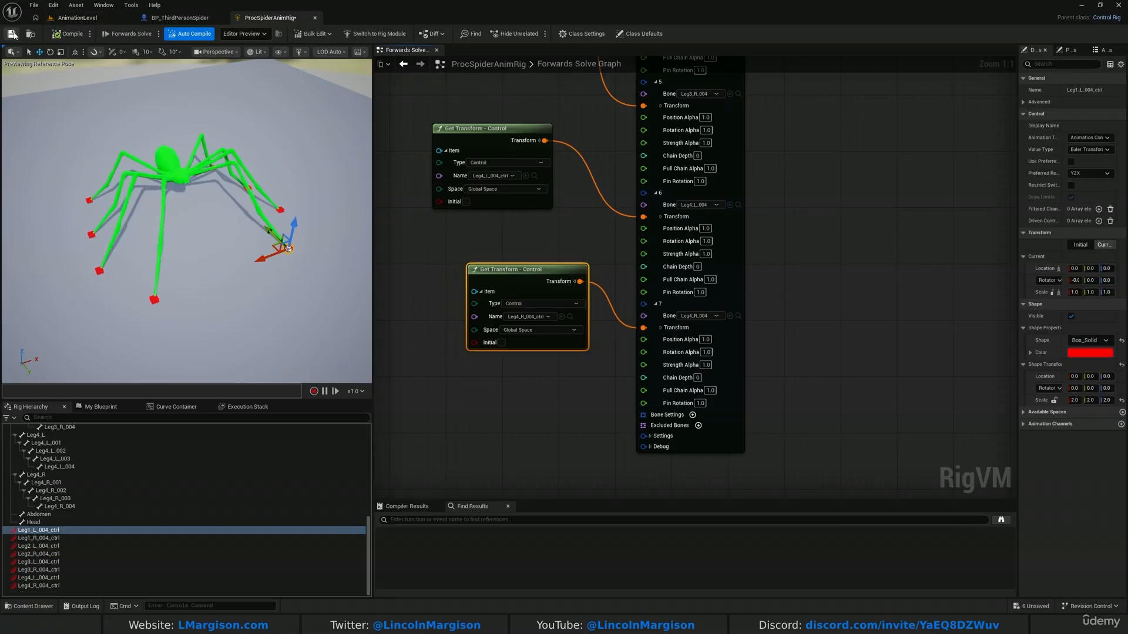
left_click(12, 34)
Test the IK by moving Leg1_R_004_ctrl around in the viewport, and recompile the rig to reset the pose.
mouse_move(177, 235)
right_mouse_down()
mouse_move(171, 206)
mouse_move(176, 241)
mouse_move(159, 265)
mouse_move(178, 256)
right_mouse_up()
left_click(225, 323)
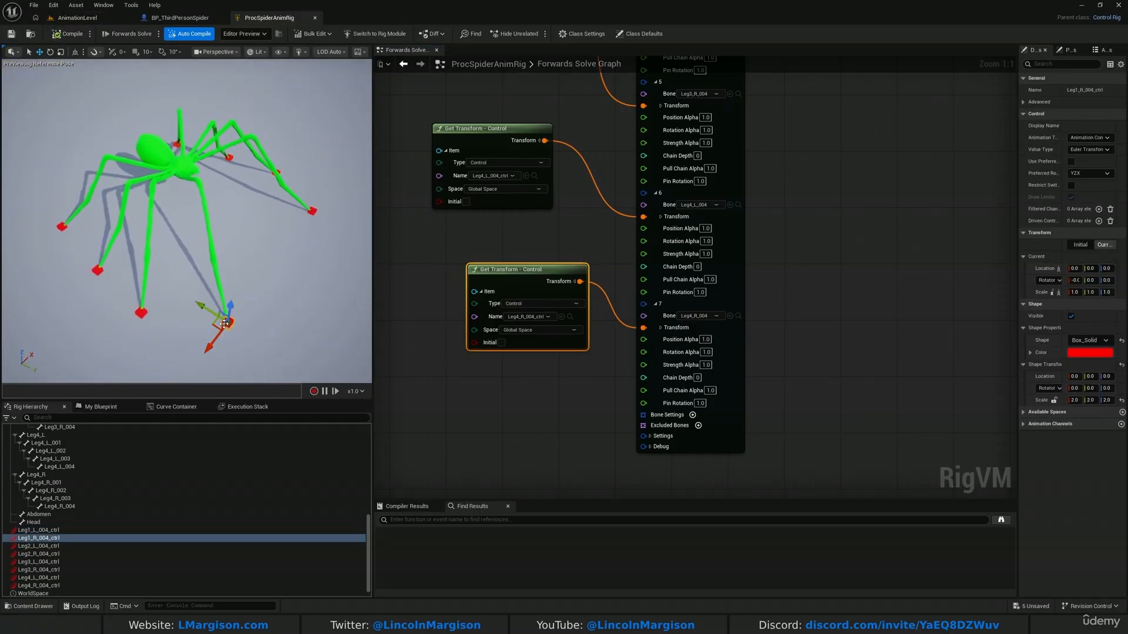
left_click_drag(212, 334, 186, 314)
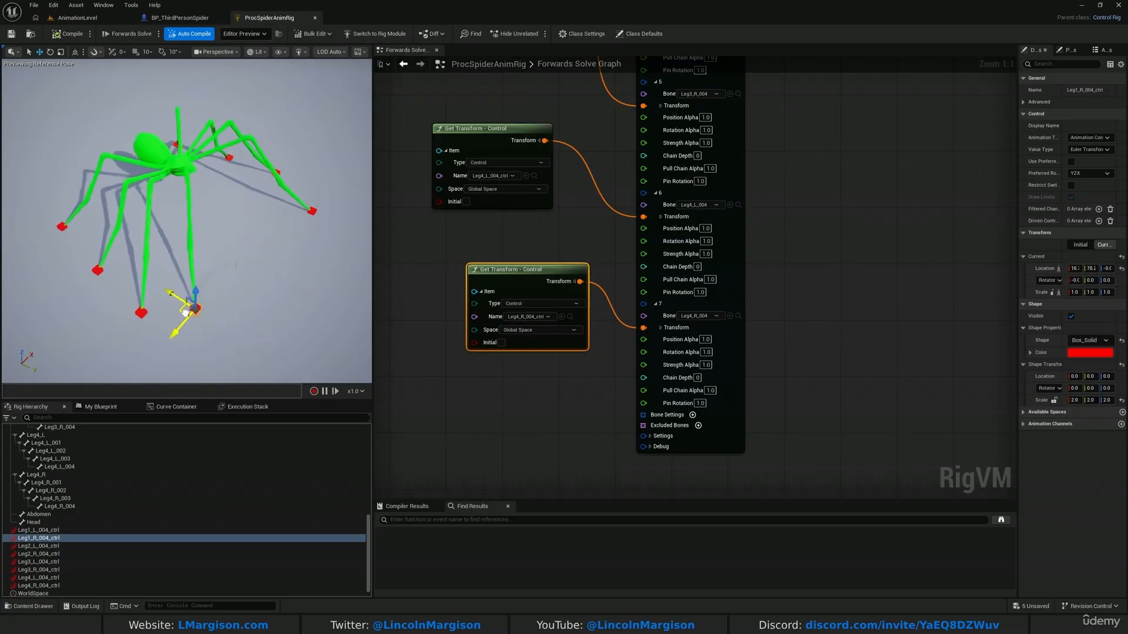
left_click_drag(261, 315, 226, 327)
right_click_drag(226, 326, 232, 284)
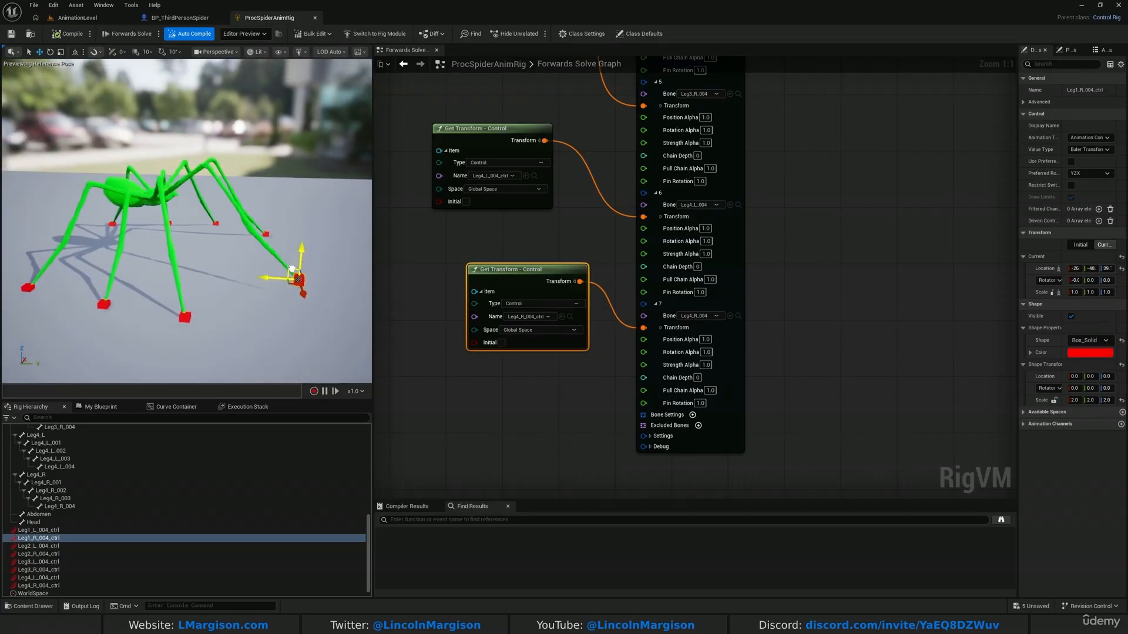
left_click_drag(260, 204, 262, 175)
right_click_drag(262, 175, 229, 200)
left_click(71, 37)
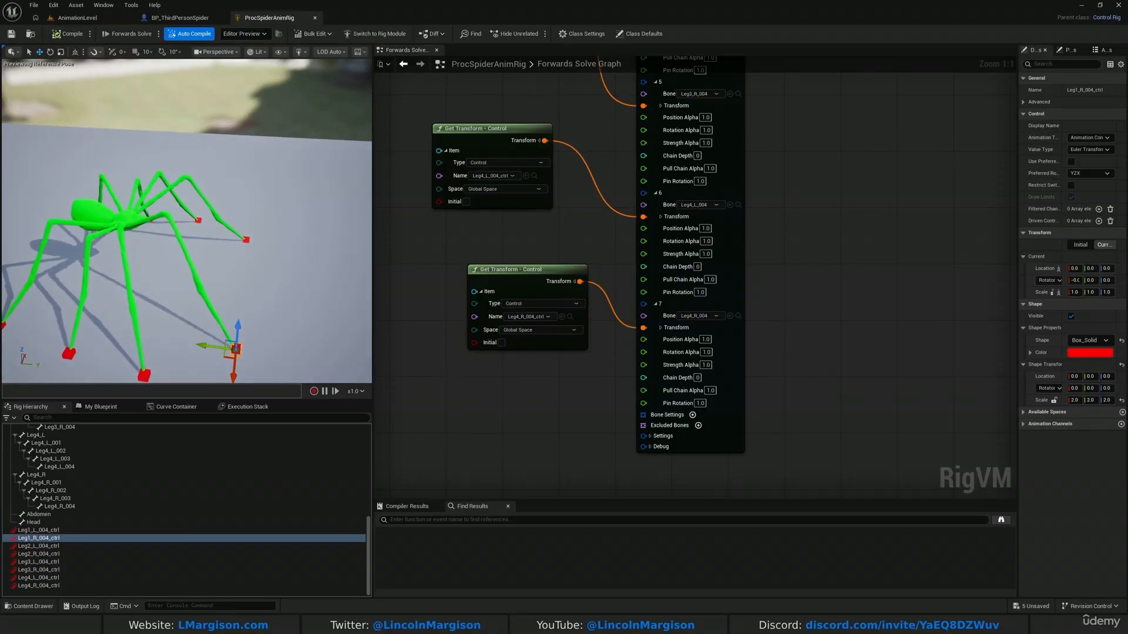
Examine how the leg tips meet their controls, inspecting the Leg4_R_004 and Leg4_R_003 bones in the viewport.
right_click_drag(193, 229, 108, 258)
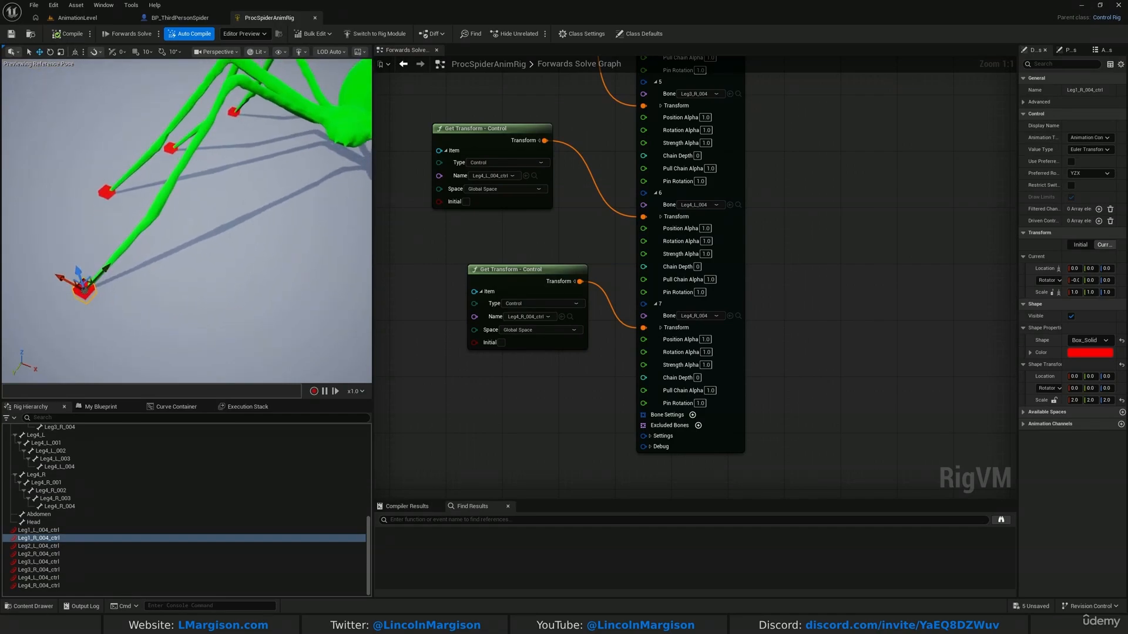
right_click_drag(127, 141, 162, 130)
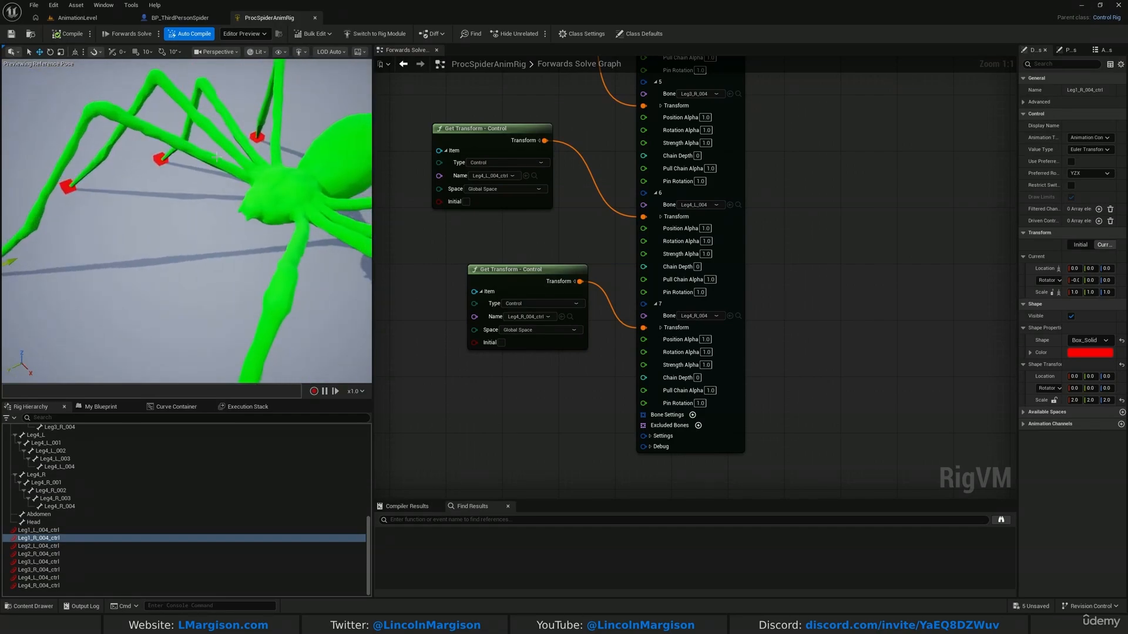
right_click_drag(253, 174, 132, 275)
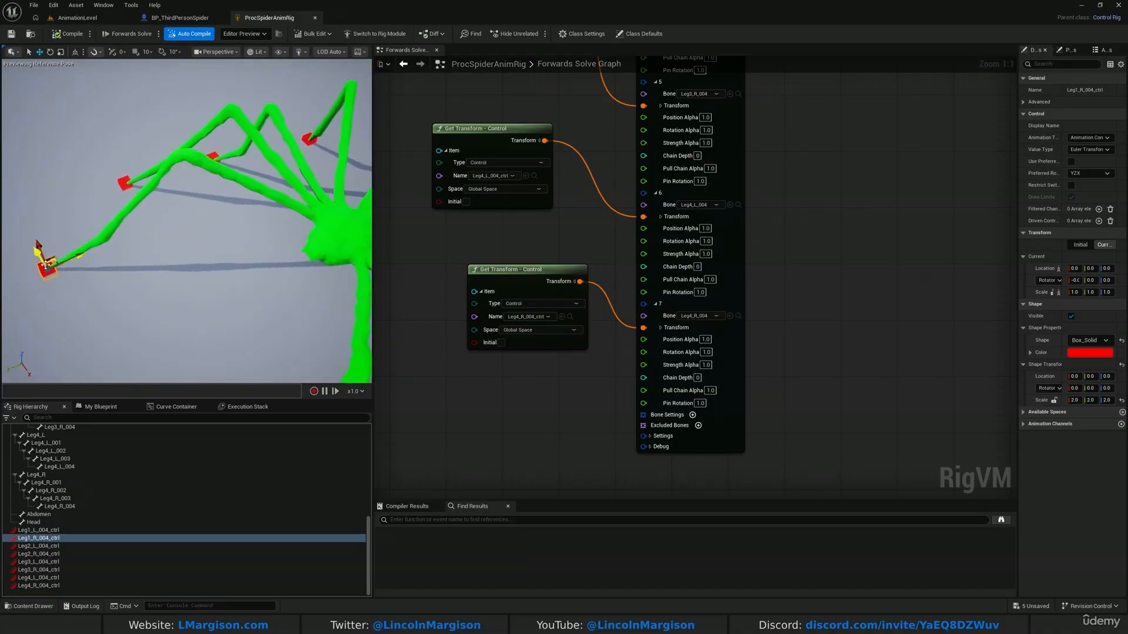
left_click(65, 507)
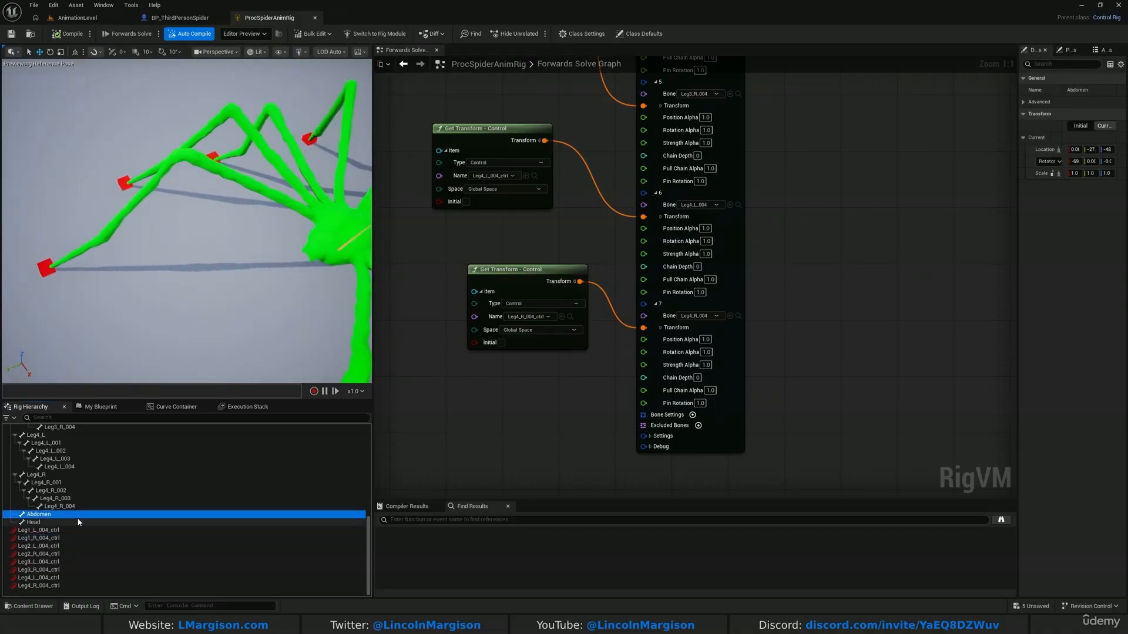
key("f")
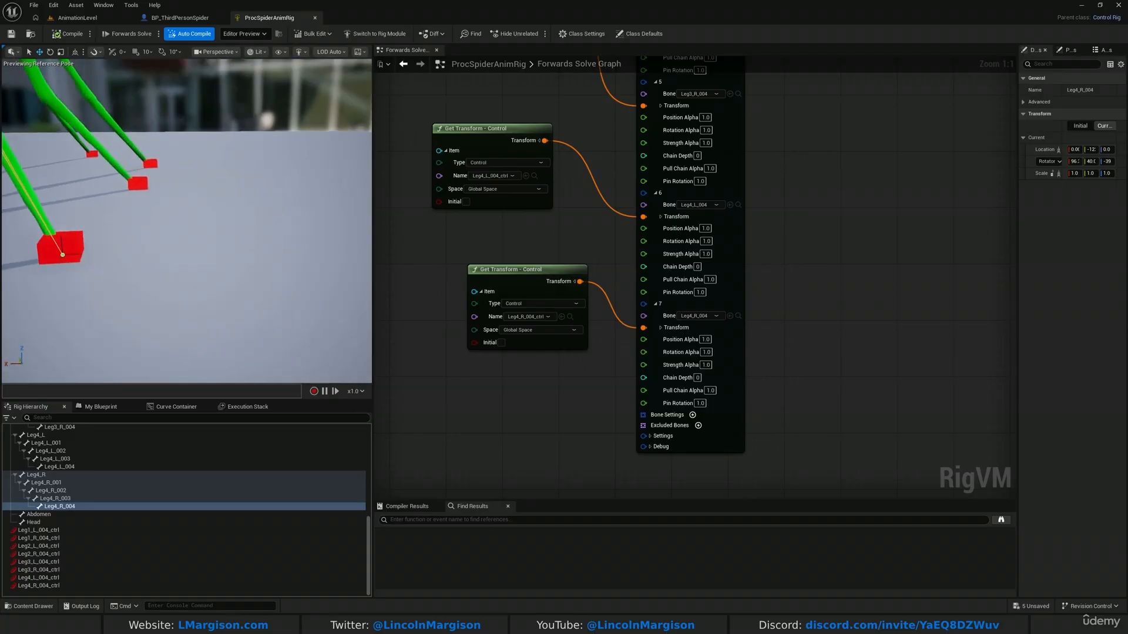
right_click_drag(214, 157, 152, 117)
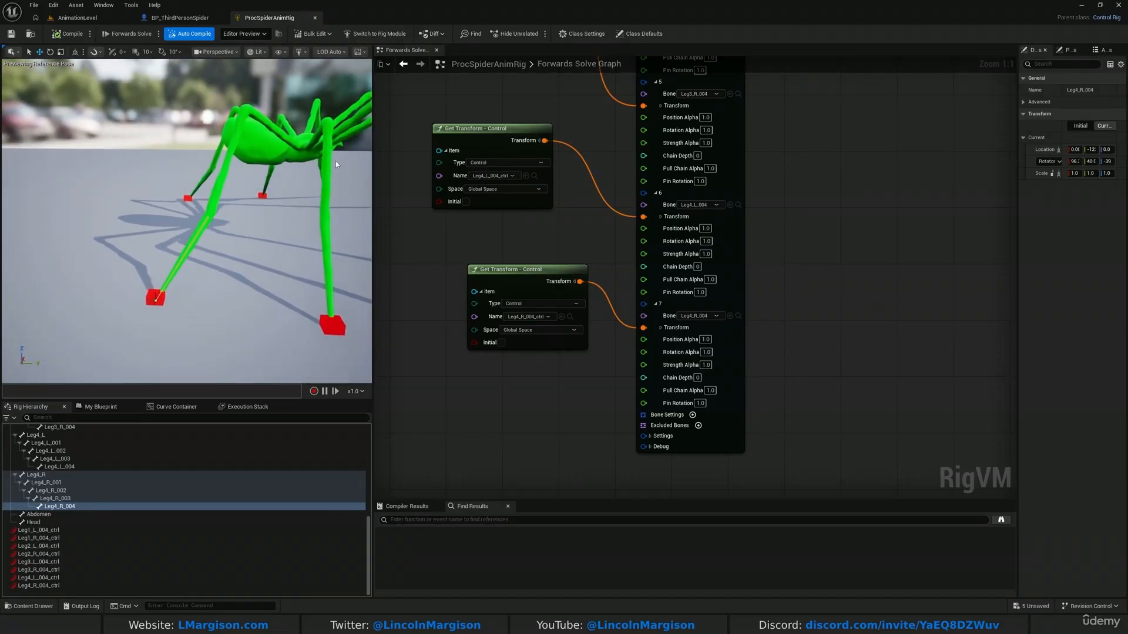
scroll(164, 319, "up", 3)
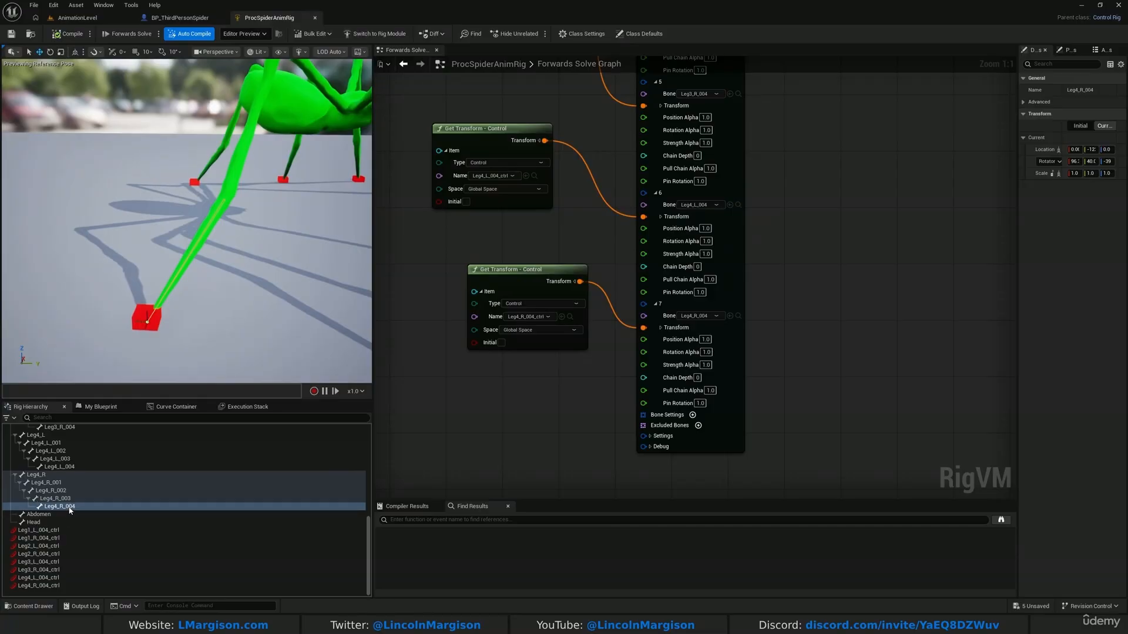
left_click(67, 499)
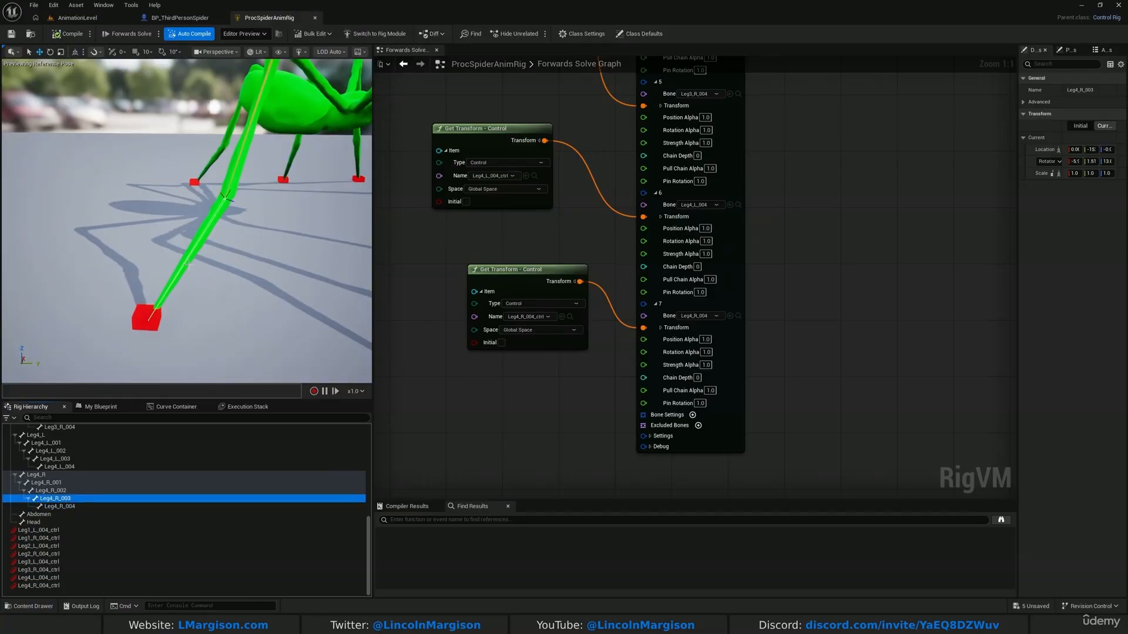
Examine the bone chain of the Leg4_R leg, focusing the viewport on Leg4_R_003, Leg4_R_002 and Leg4_R_001 in turn.
key("f")
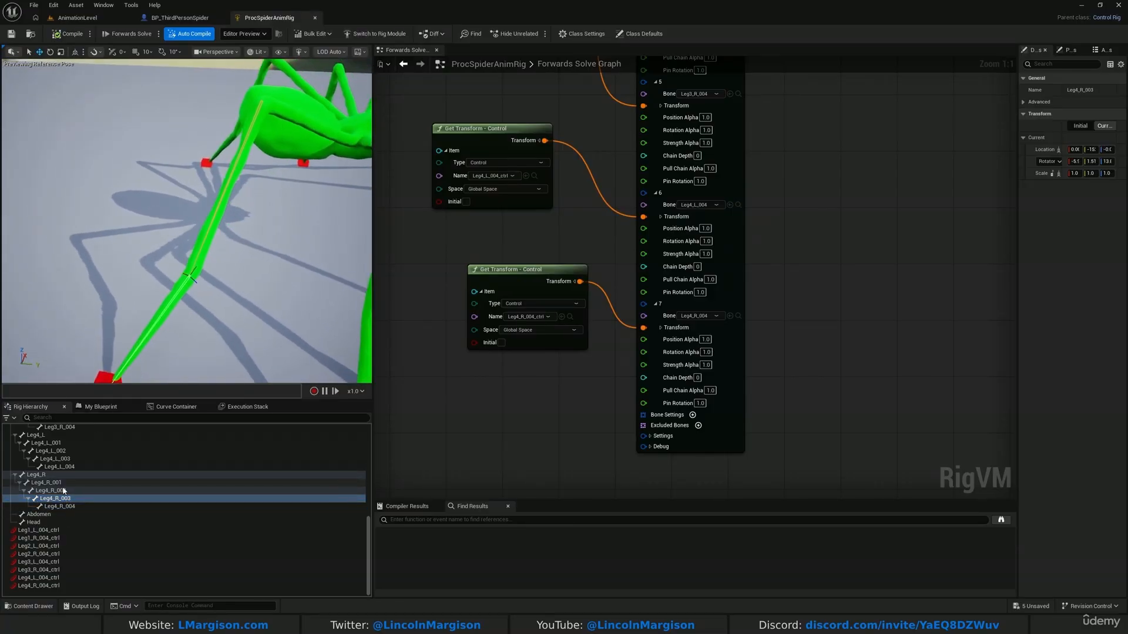
left_click(52, 491)
key("f")
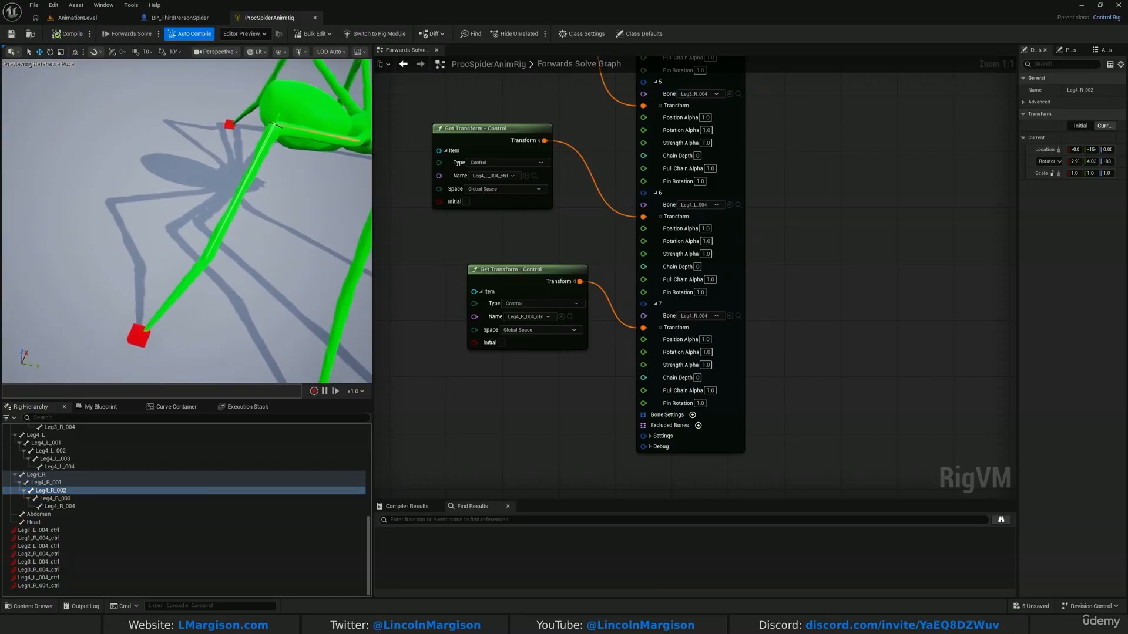
left_click(57, 483)
key("f")
left_click_drag(176, 288, 182, 329, "alt")
right_click_drag(187, 235, 237, 211)
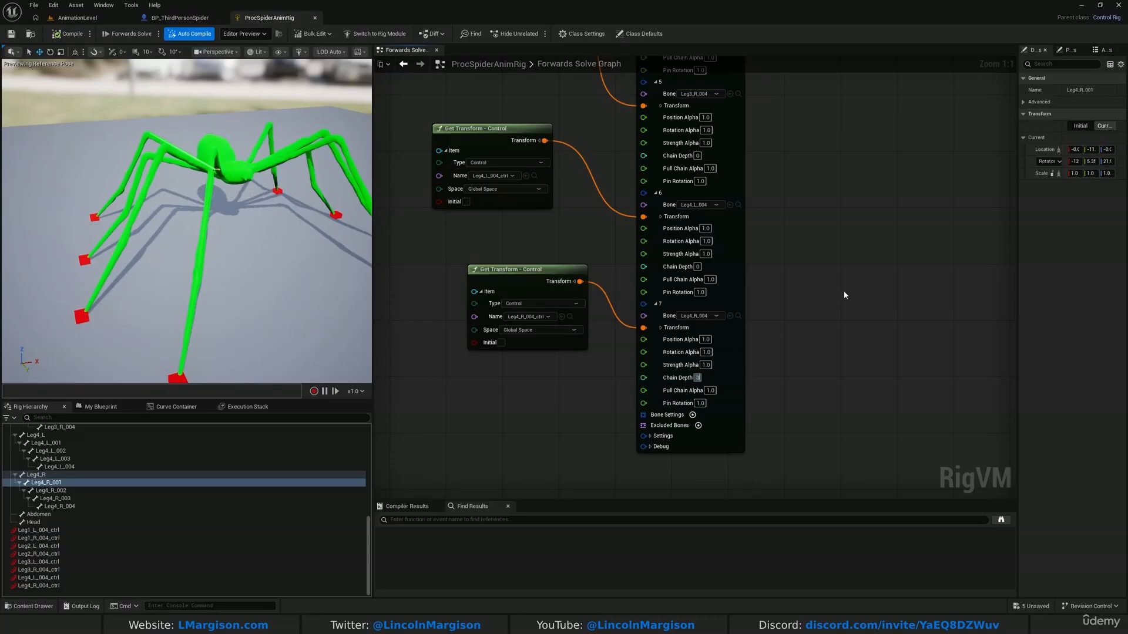
Set the Chain Depth of all eight Full Body IK effectors, 7 through 0, to 3.
right_click_drag(844, 293, 813, 393)
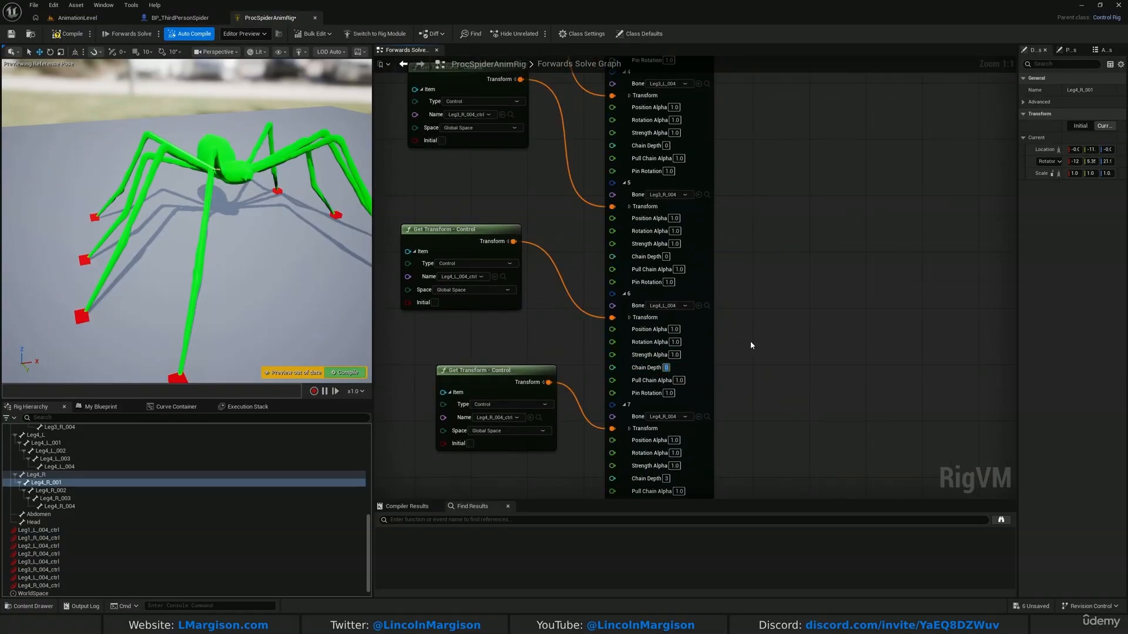
right_click_drag(763, 310, 748, 390)
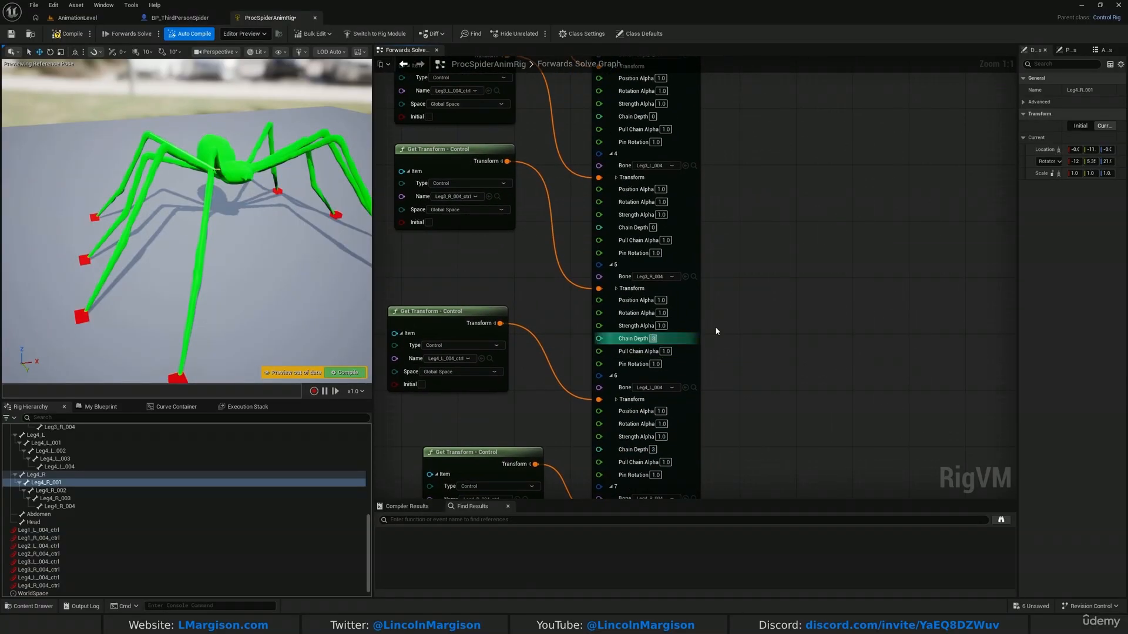
right_click_drag(716, 331, 708, 417)
right_click_drag(685, 243, 665, 359)
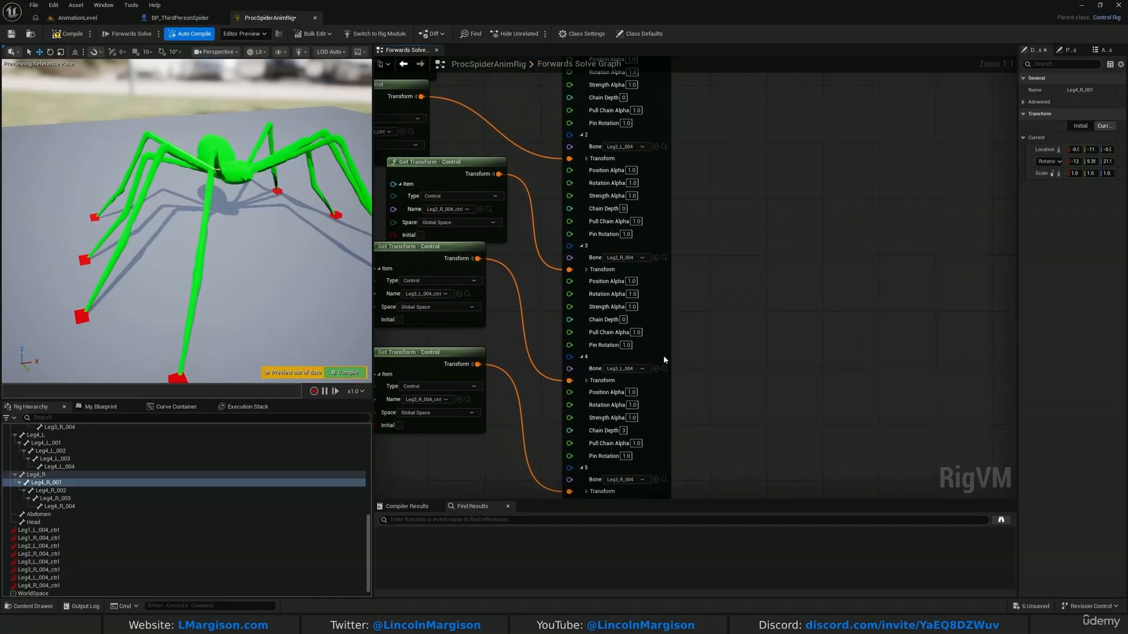
left_click(624, 320)
type("3")
right_click_drag(753, 288, 753, 427)
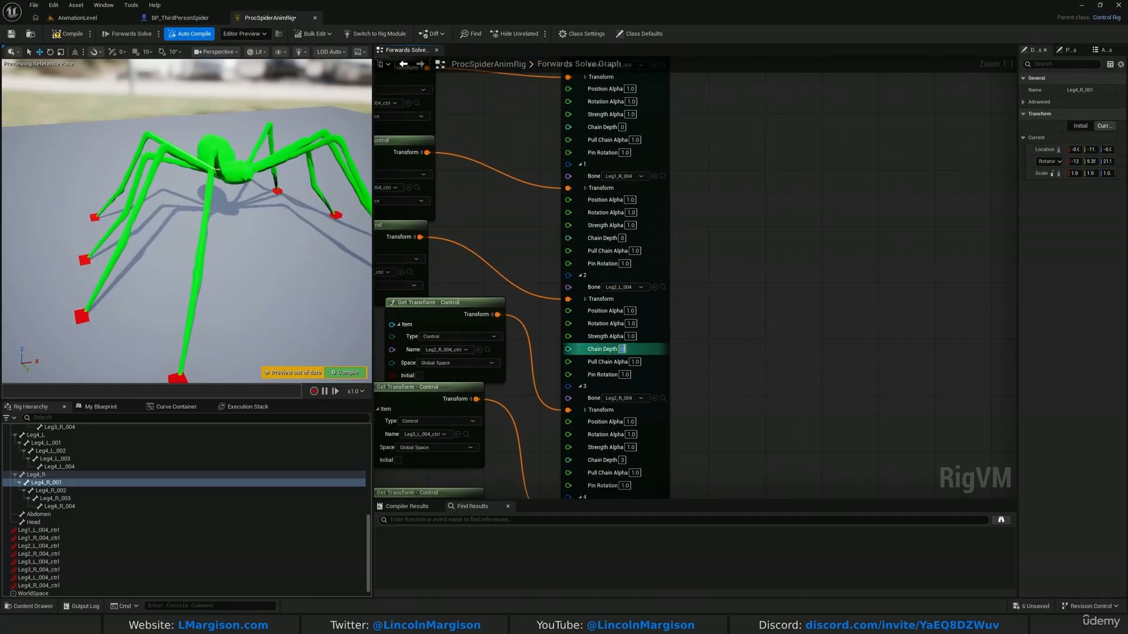
type("3")
right_click_drag(745, 211, 743, 327)
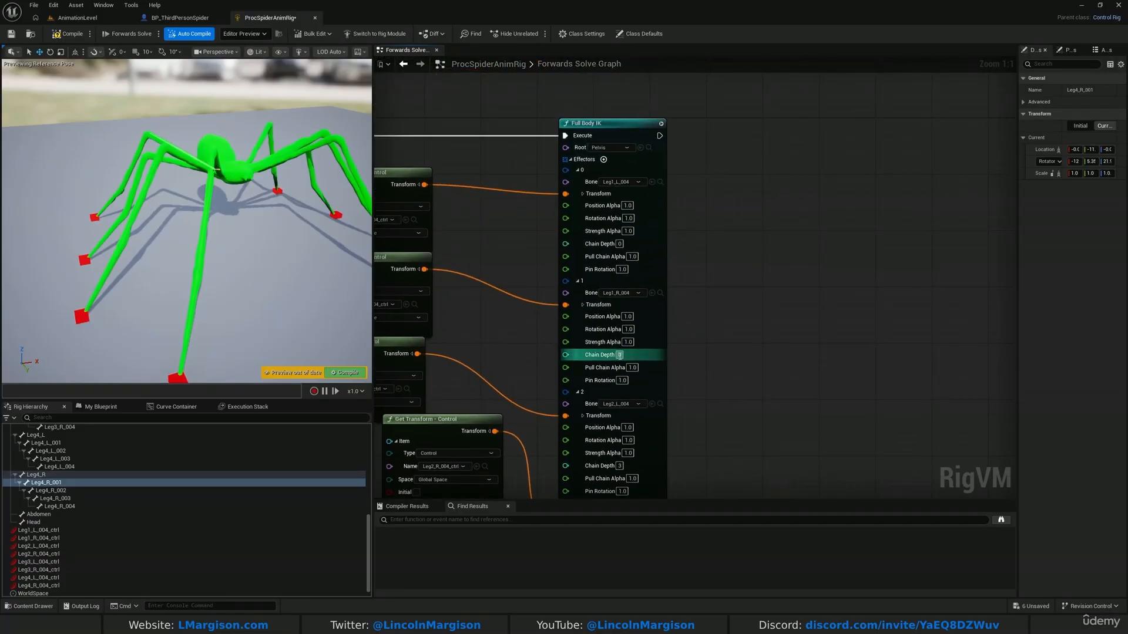
right_click_drag(720, 263, 719, 293)
left_click(617, 273)
type("3")
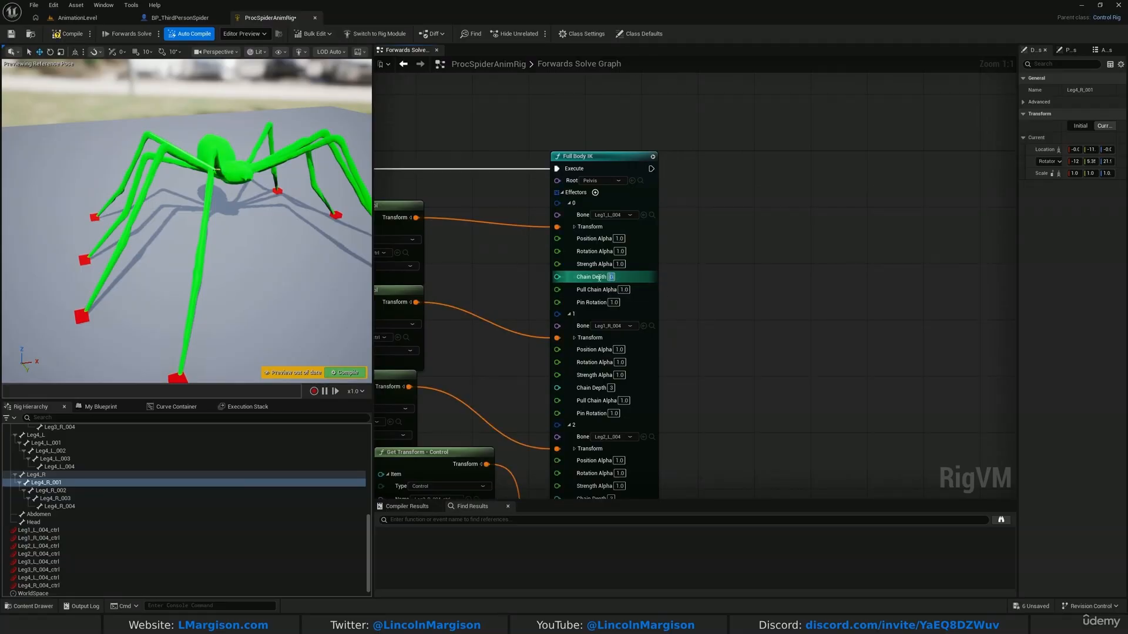
In the Full Body IK node's Settings, set Sub Iterations to 20, and compile the rig.
right_click_drag(782, 344, 782, 126)
scroll(783, 182, "down", 2)
right_click_drag(771, 494, 736, 93)
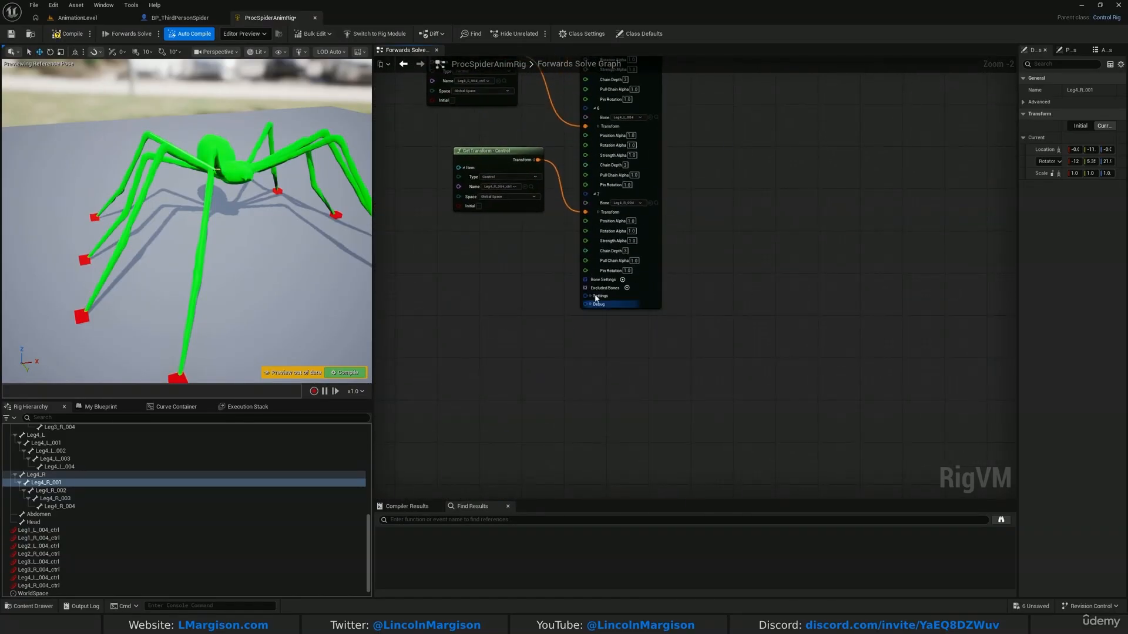
scroll(597, 298, "up", 2)
left_click(590, 270)
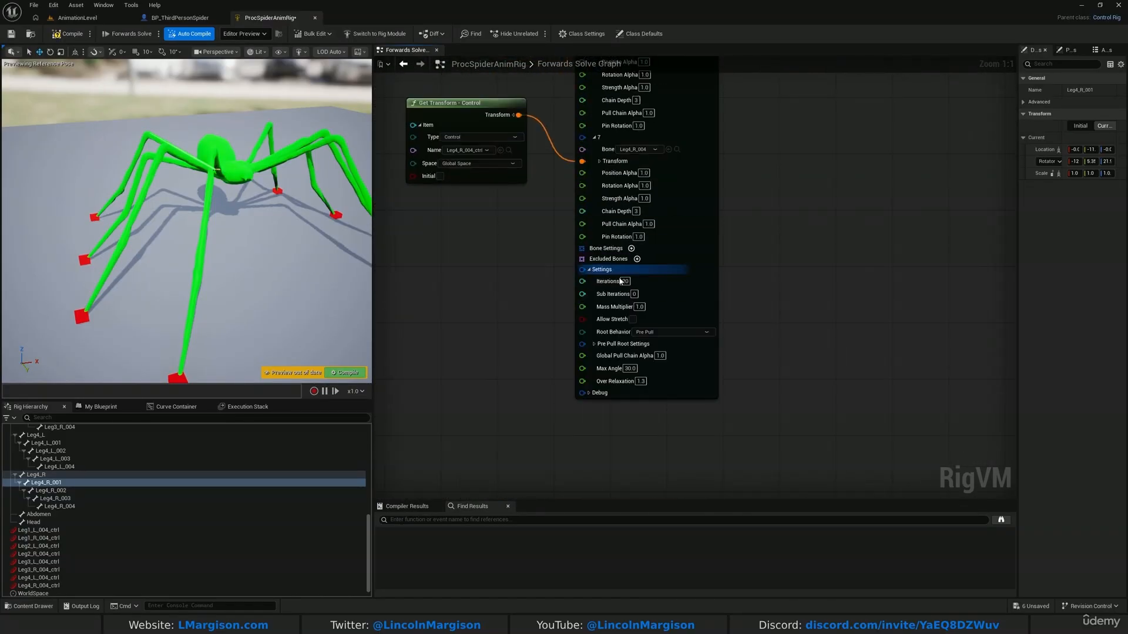
left_click(635, 294)
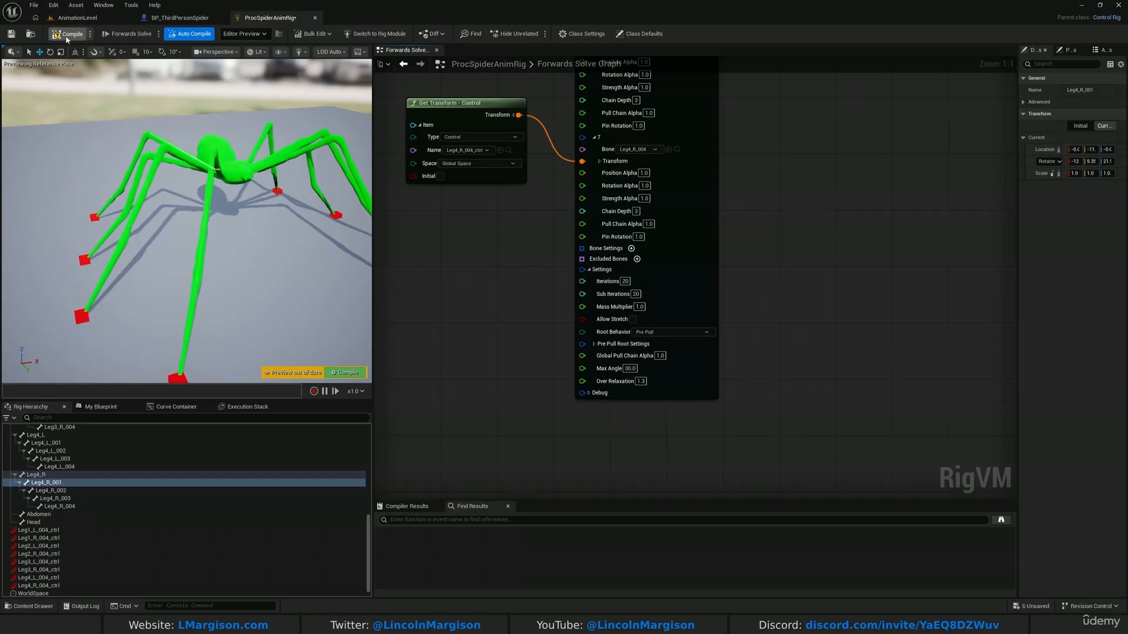
Test the IK by lifting Leg1_R_004_ctrl, moving it around from several viewing angles and lowering it to the ground.
right_click_drag(348, 227, 234, 265)
left_click(204, 341)
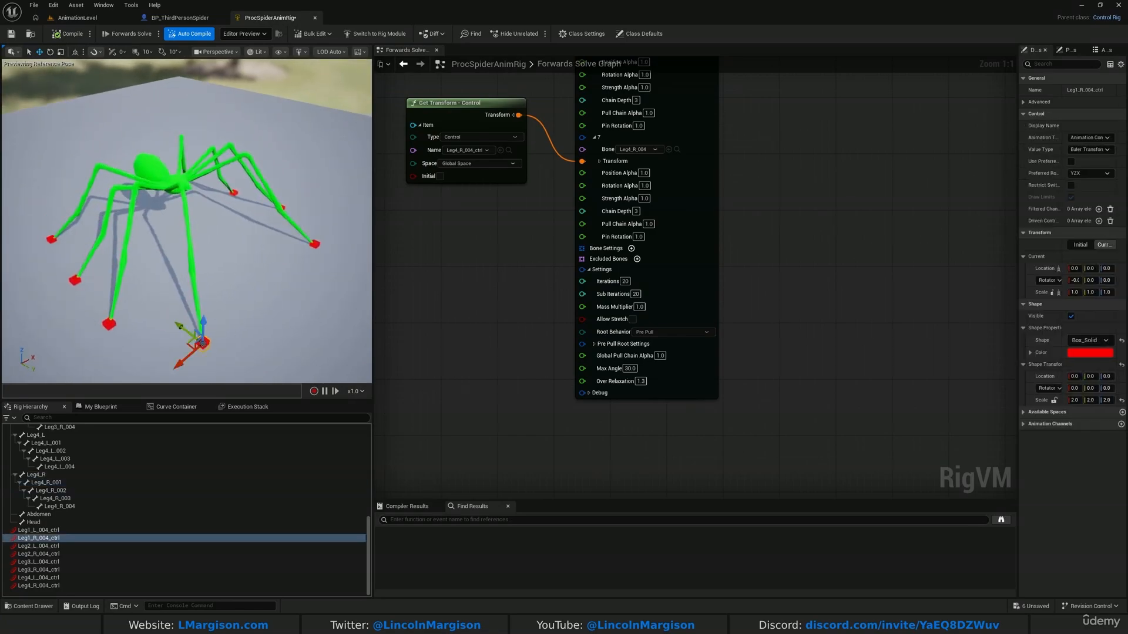
right_click_drag(203, 340, 178, 334)
left_click_drag(217, 301, 228, 269)
right_click_drag(227, 268, 191, 288)
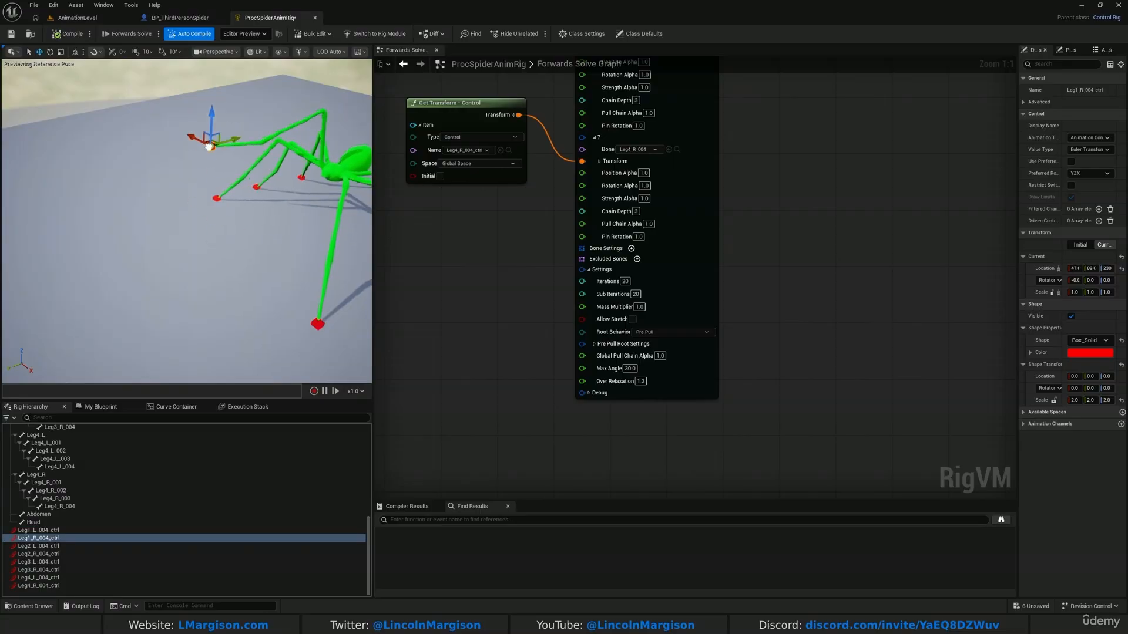
right_click_drag(327, 95, 372, 79)
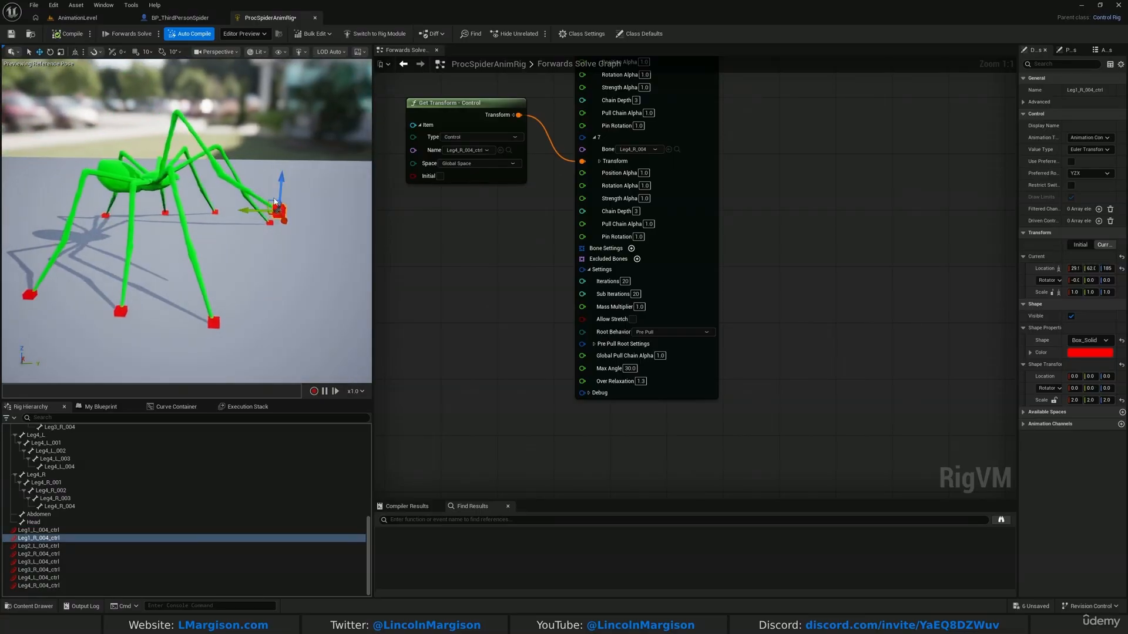
left_click_drag(272, 209, 282, 310)
mouse_move(282, 310)
right_mouse_down()
mouse_move(299, 301)
mouse_move(267, 307)
right_mouse_up()
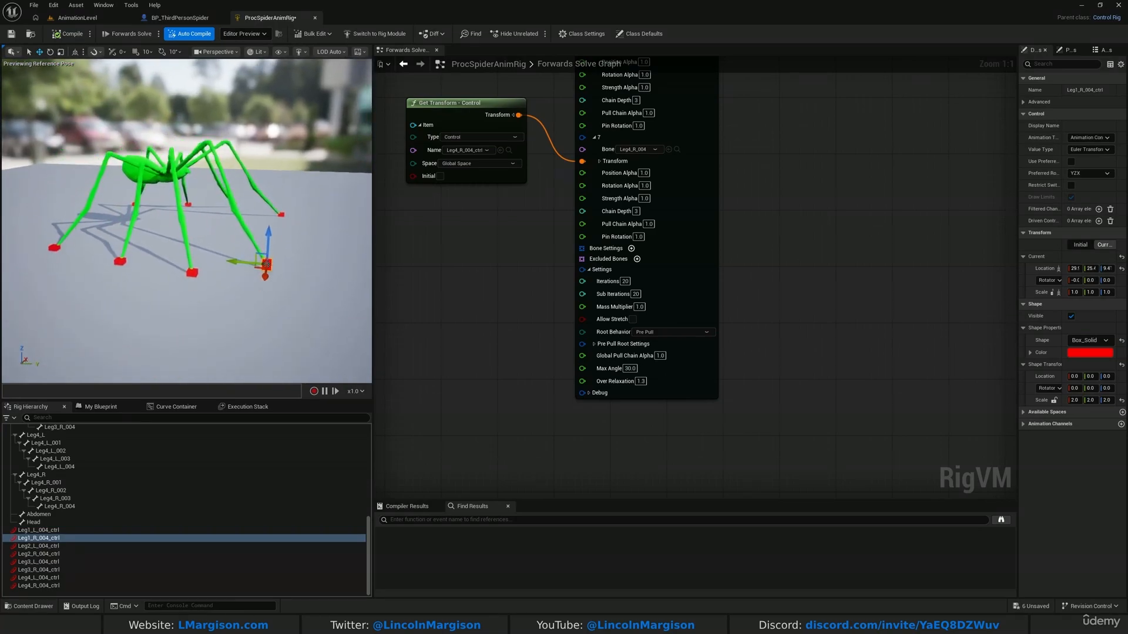
right_click_drag(356, 312, 364, 283)
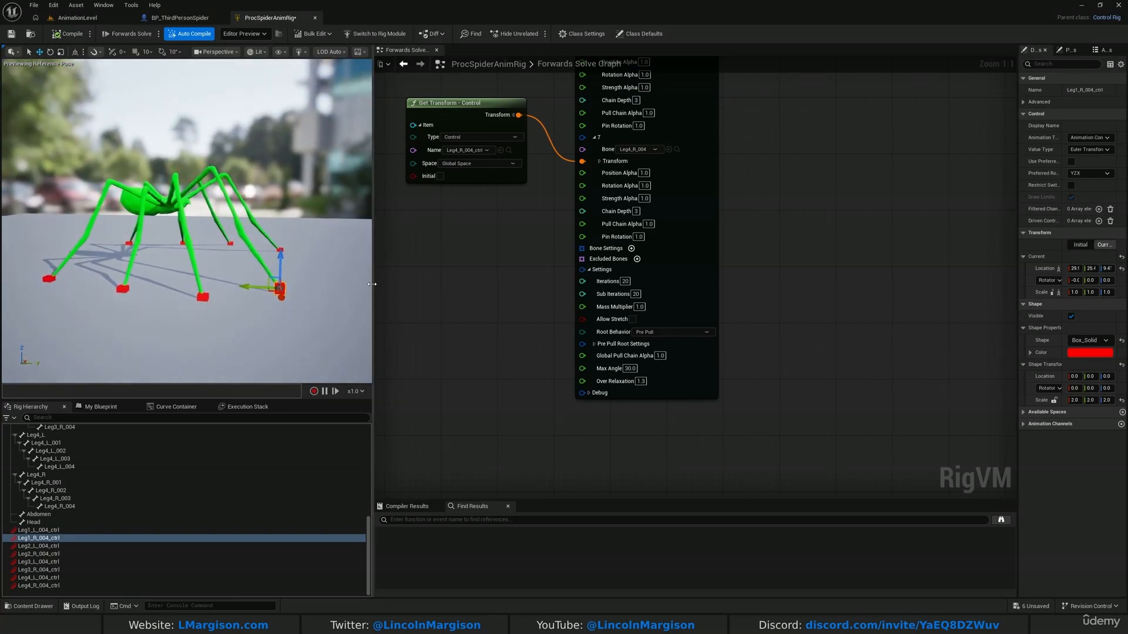
Enlarge the preview viewport and test raising the front leg controls Leg1_R_004_ctrl and Leg1_L_004_ctrl off the ground.
left_click_drag(371, 284, 517, 284)
left_click_drag(353, 401, 354, 497)
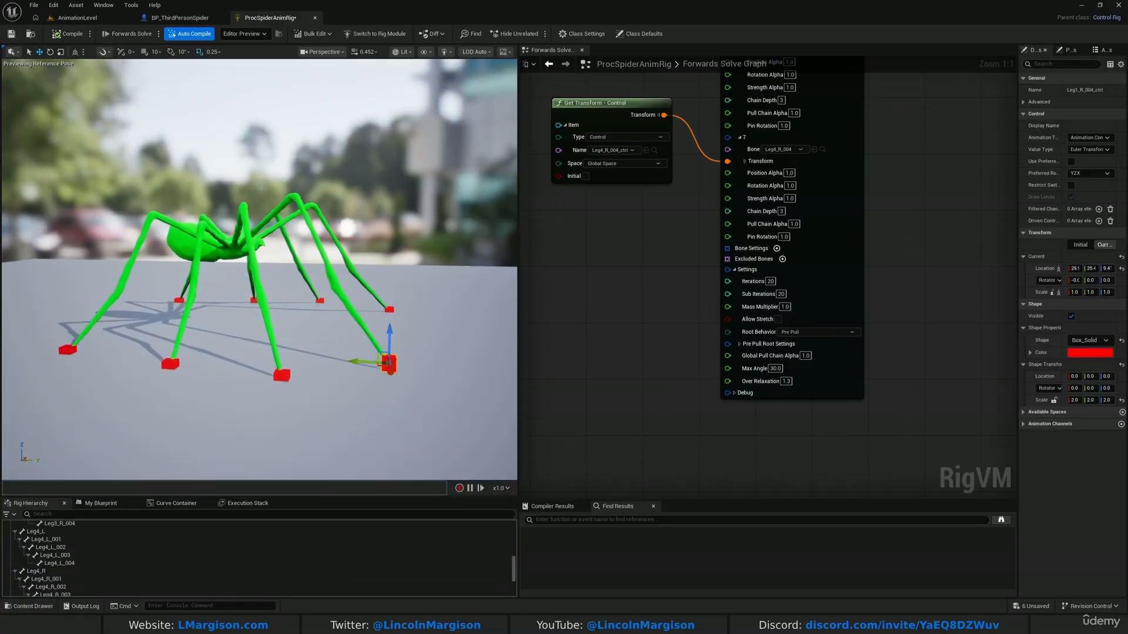
right_click_drag(412, 305, 418, 302)
left_click_drag(348, 341, 310, 196)
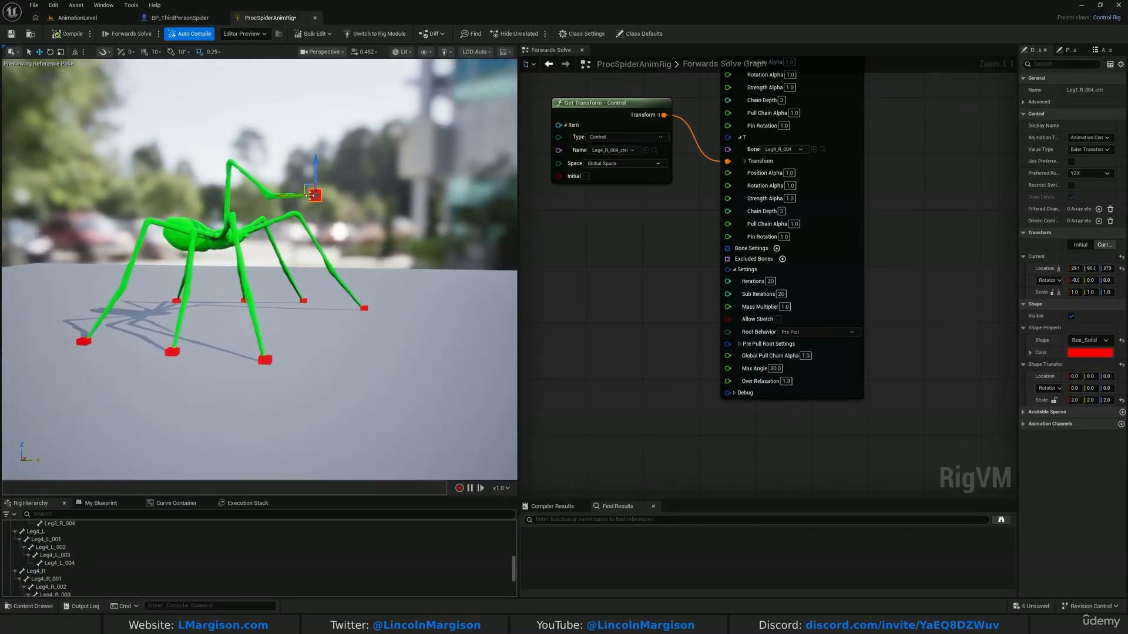
left_click(364, 308)
left_click_drag(358, 300, 394, 272)
left_click(313, 193)
left_click(311, 191)
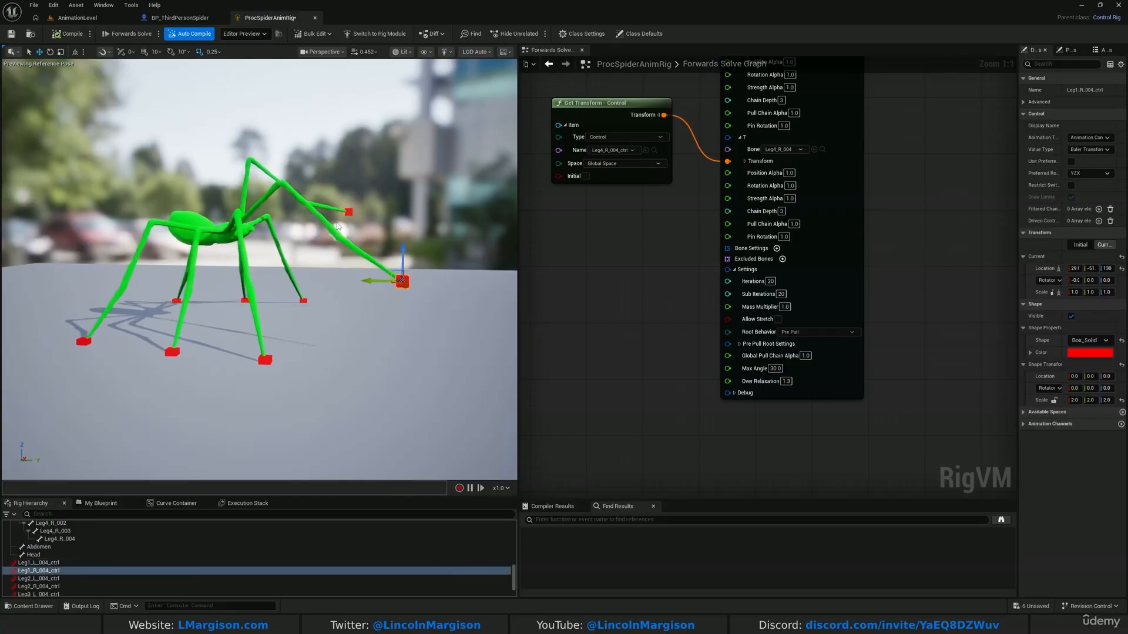
Test the front legs against each other by lowering Leg1_L_004_ctrl to the ground and lifting Leg1_R_004_ctrl high.
left_click(391, 264)
left_click(347, 213)
left_click_drag(347, 215, 325, 246)
mouse_move(373, 326)
right_mouse_down()
mouse_move(382, 307)
mouse_move(373, 320)
right_mouse_up()
mouse_move(328, 278)
left_mouse_down()
mouse_move(327, 308)
mouse_move(329, 289)
left_mouse_up()
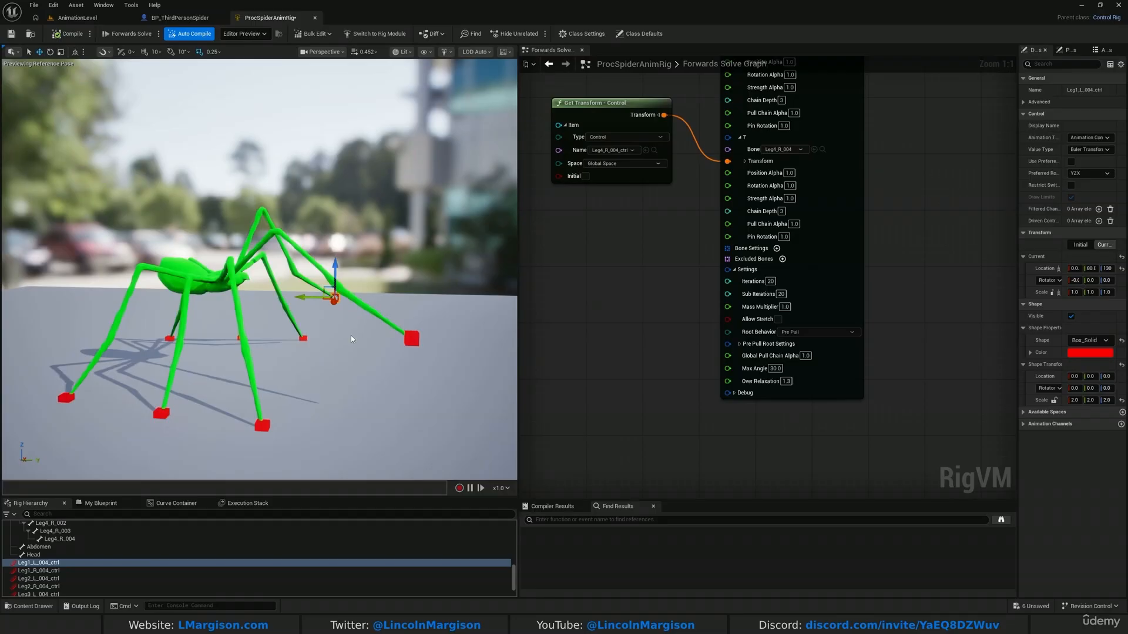
left_click_drag(330, 287, 318, 347)
left_click(414, 336)
left_click_drag(413, 336, 372, 202)
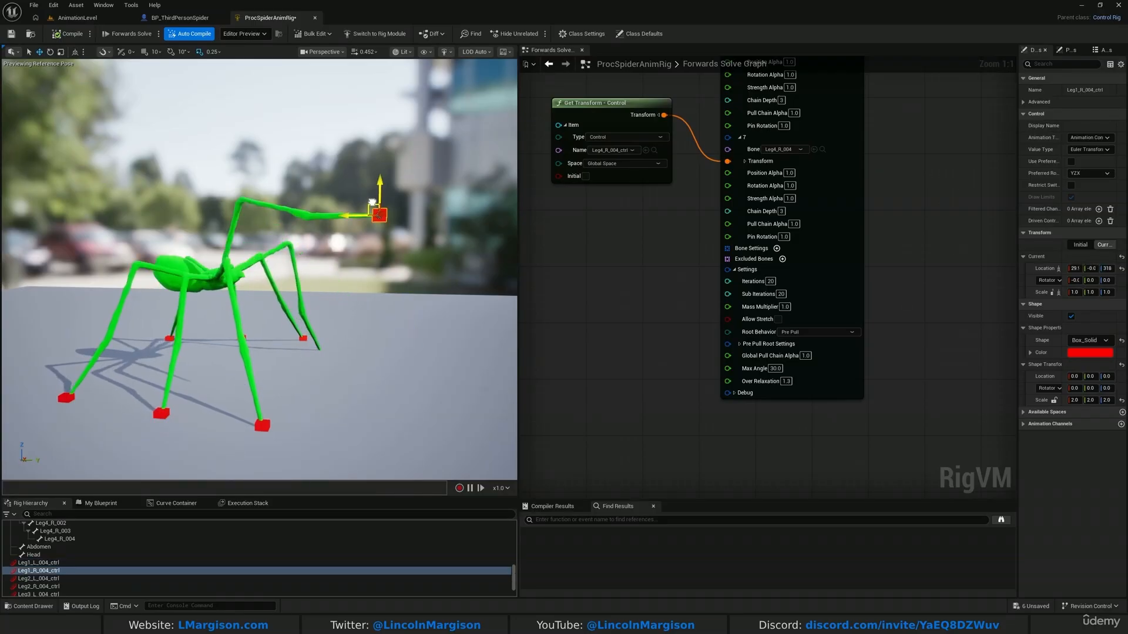
Reselect Leg1_L_004_ctrl from below the floor and test the leg by raising and lowering the control.
left_click(319, 349)
right_click_drag(319, 349, 324, 254)
scroll(319, 349, "up", 2)
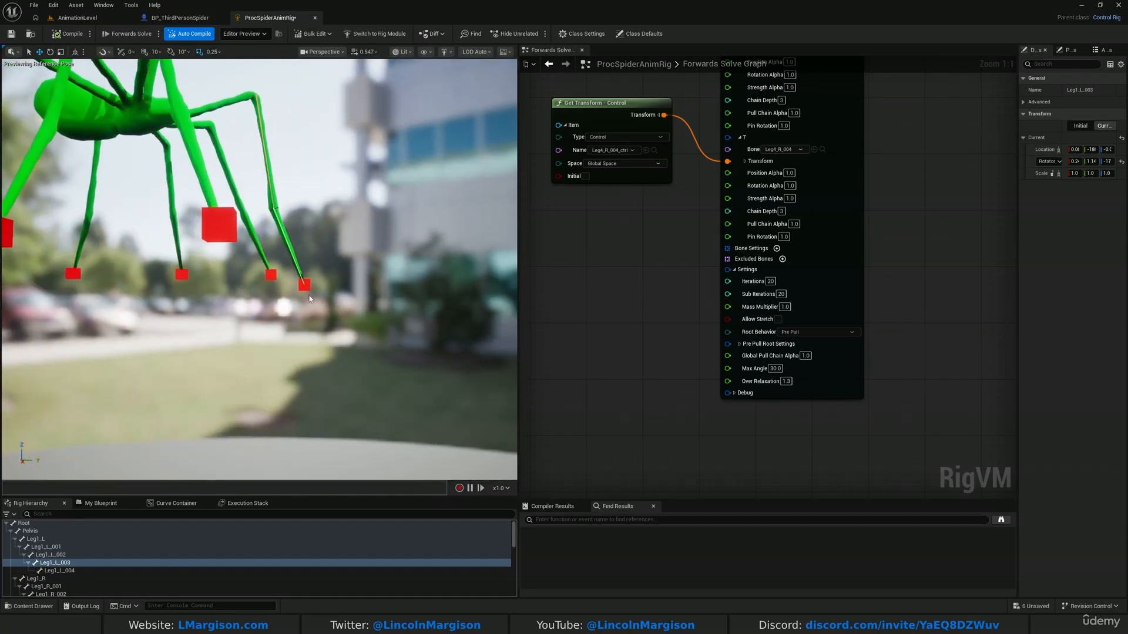
left_click(305, 285)
mouse_move(322, 322)
right_mouse_down()
mouse_move(320, 382)
mouse_move(308, 333)
right_mouse_up()
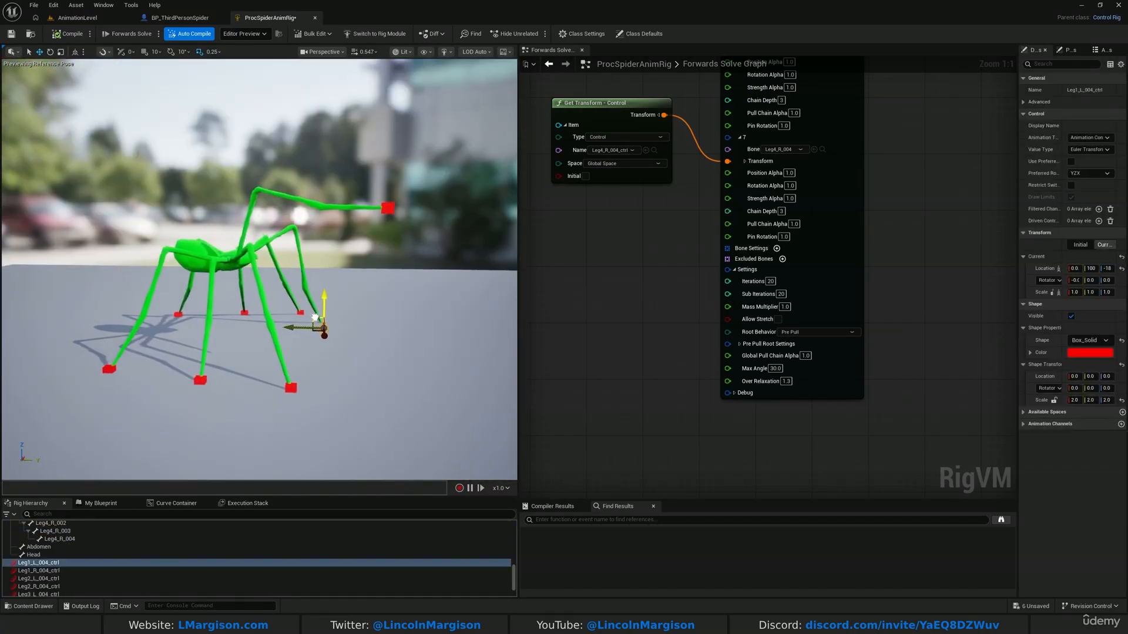
left_click_drag(315, 318, 335, 244)
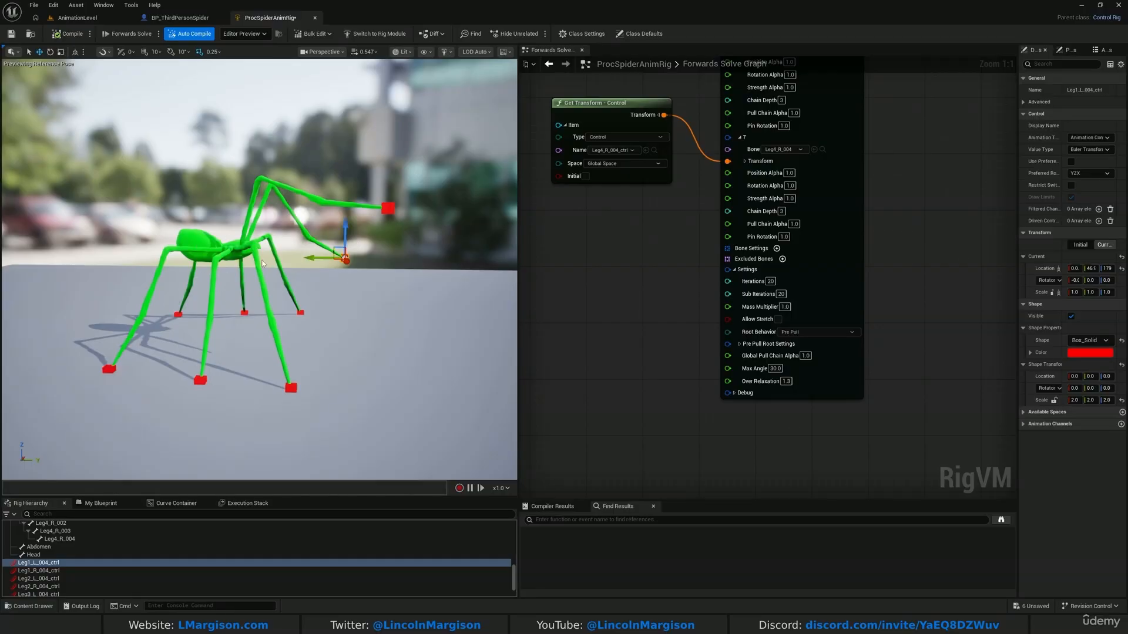
left_click_drag(336, 245, 338, 303)
Add a ninth effector, index 8, to the Full Body IK node.
scroll(650, 297, "down", 3)
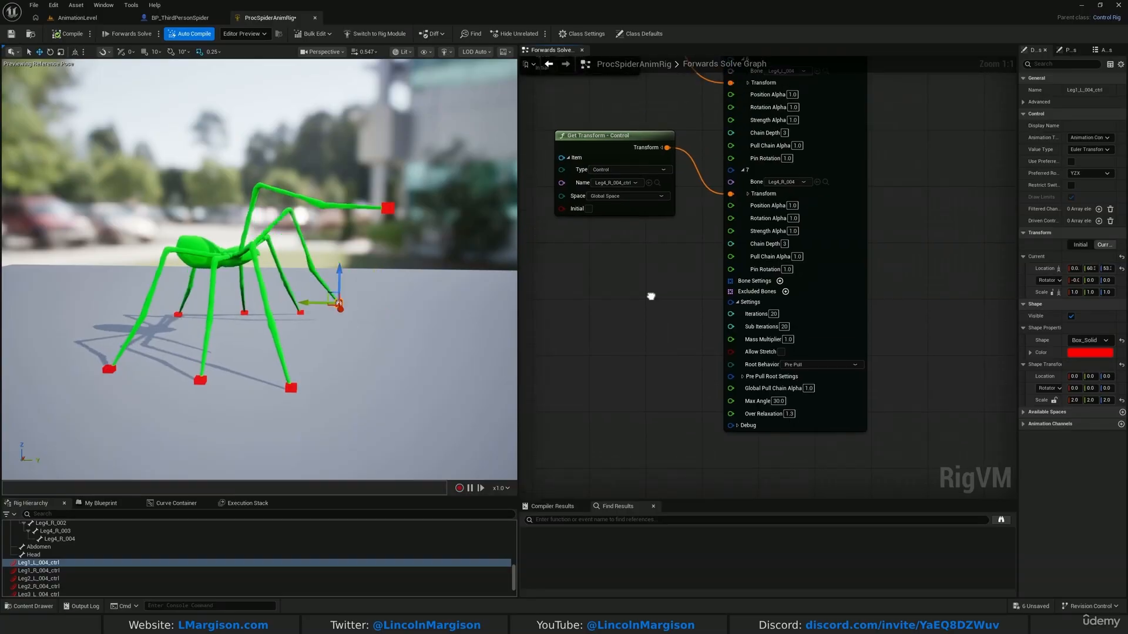
scroll(642, 362, "up", 4)
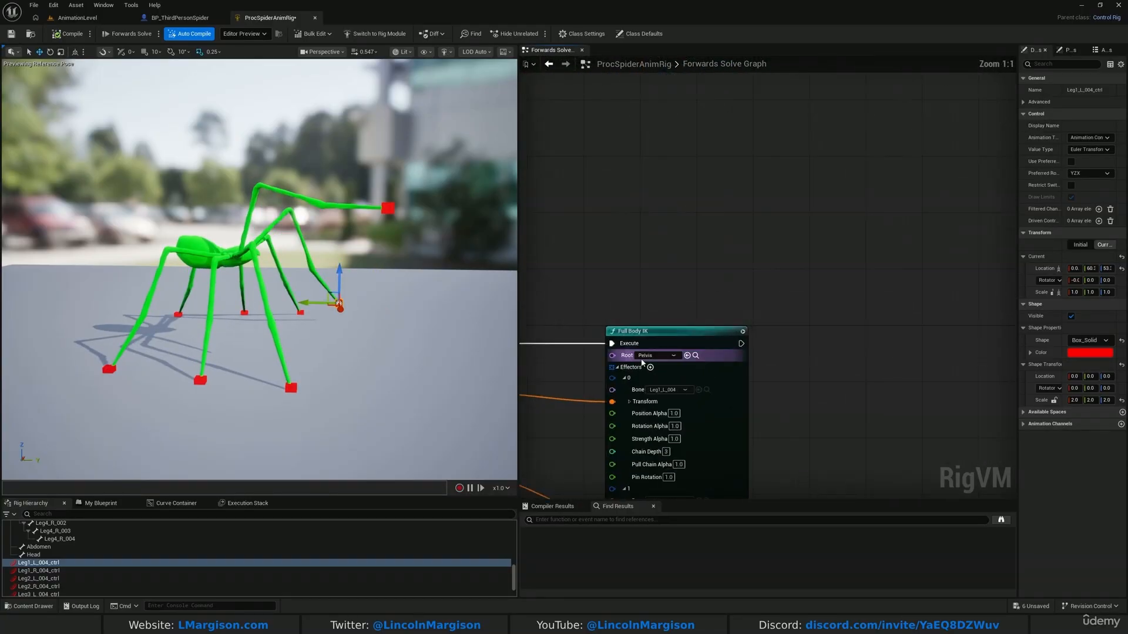
left_click(651, 368)
right_click_drag(826, 481, 850, 88)
right_click_drag(866, 482, 888, 129)
right_click_drag(836, 310, 861, 263)
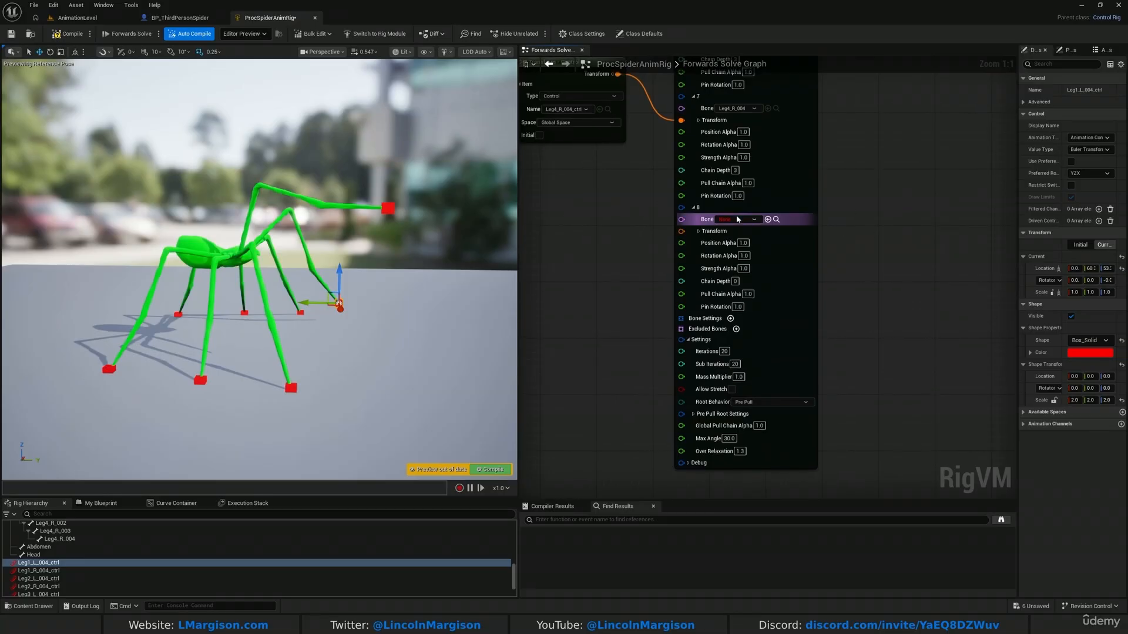
Examine where the Abdomen and Pelvis bones sit in the spider's body, searching the rig hierarchy for pelvis.
left_click(39, 547)
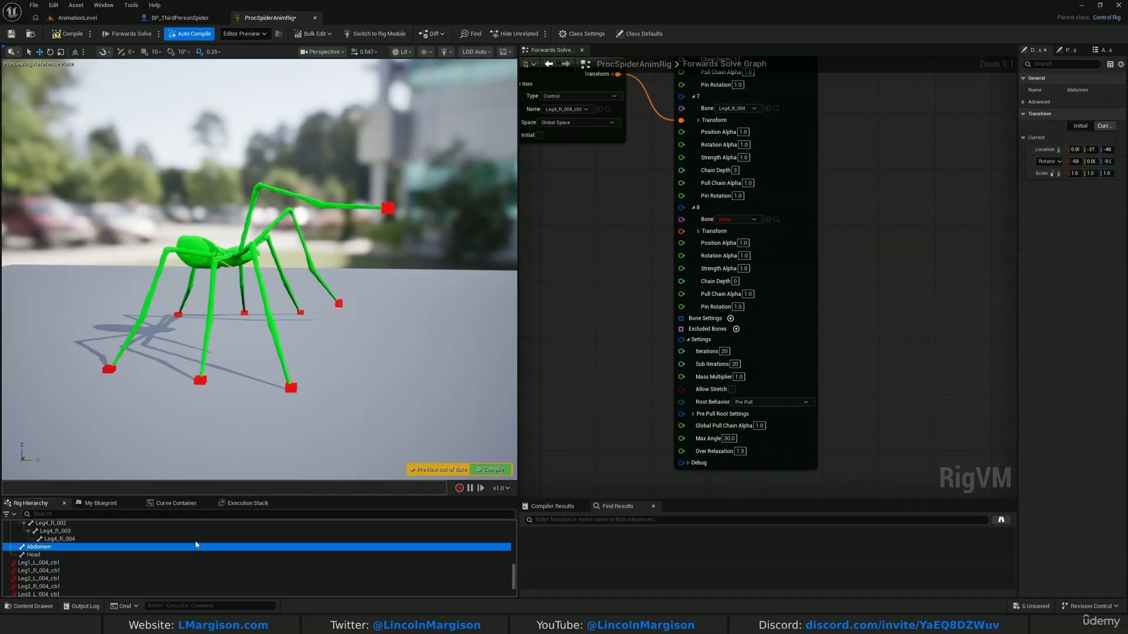
key("f")
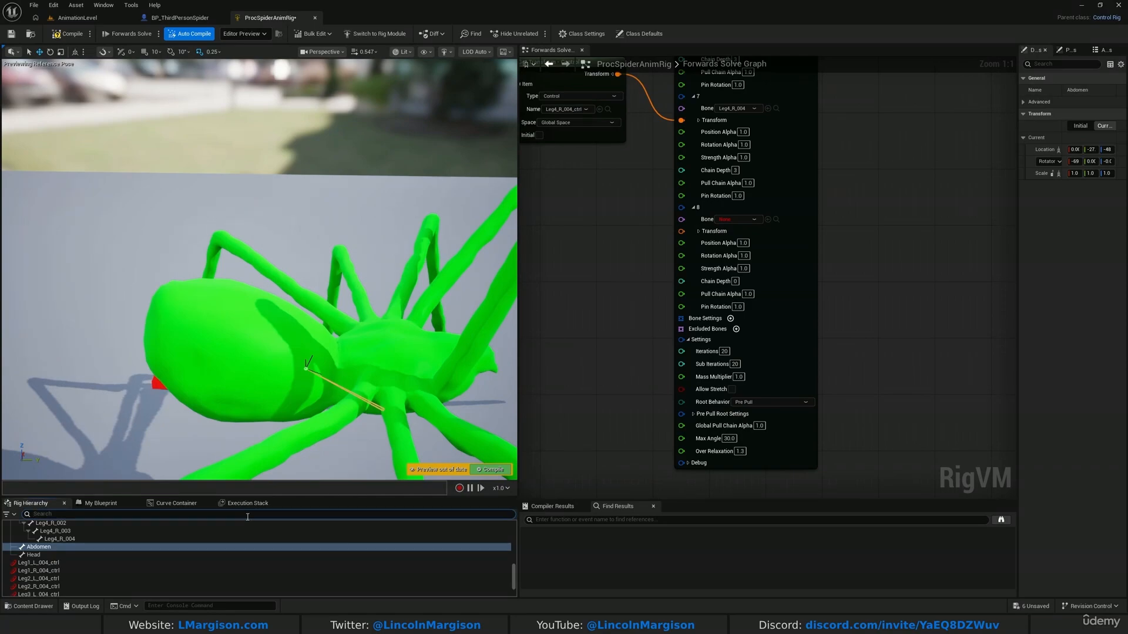
type("is")
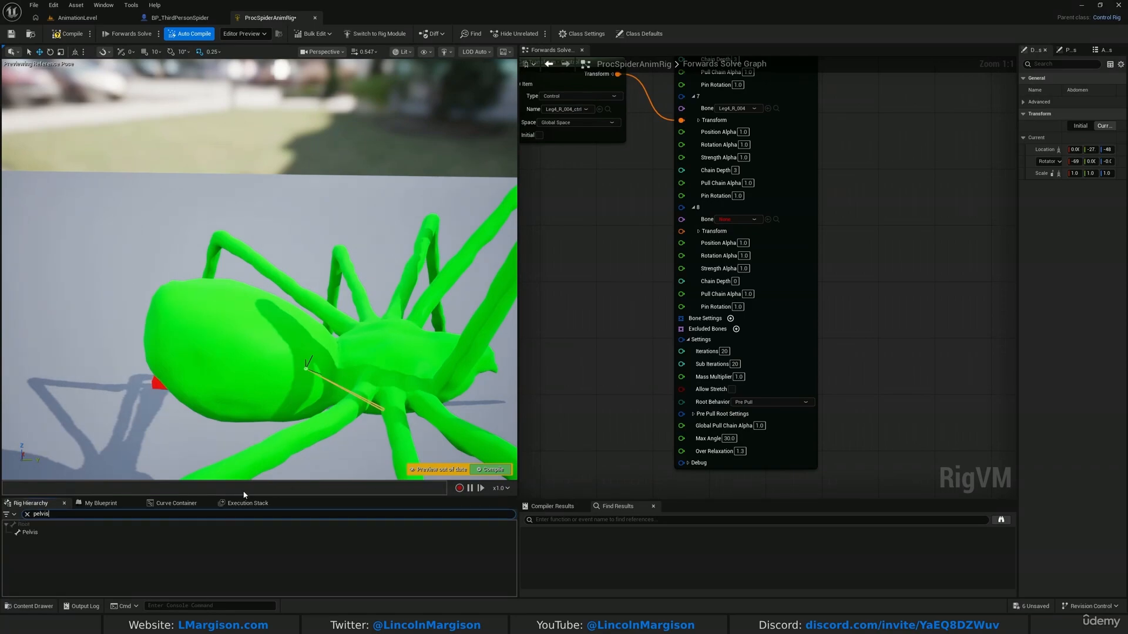
left_click(30, 533)
key("f")
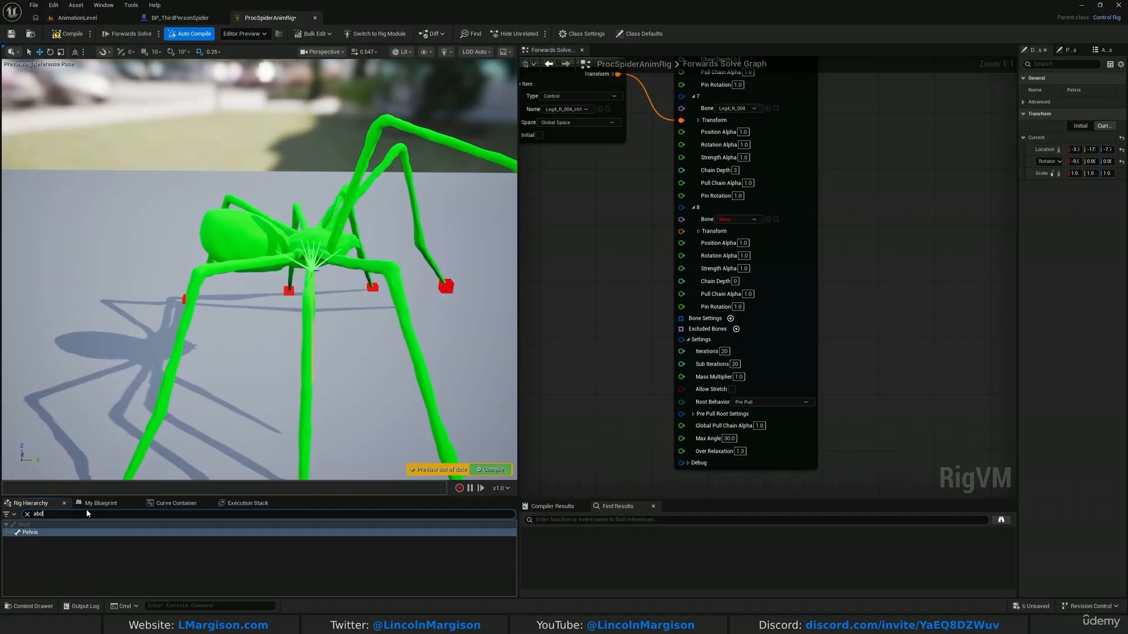
Set the bone of effector 8 on the Full Body IK node to Abdomen.
left_click(56, 538)
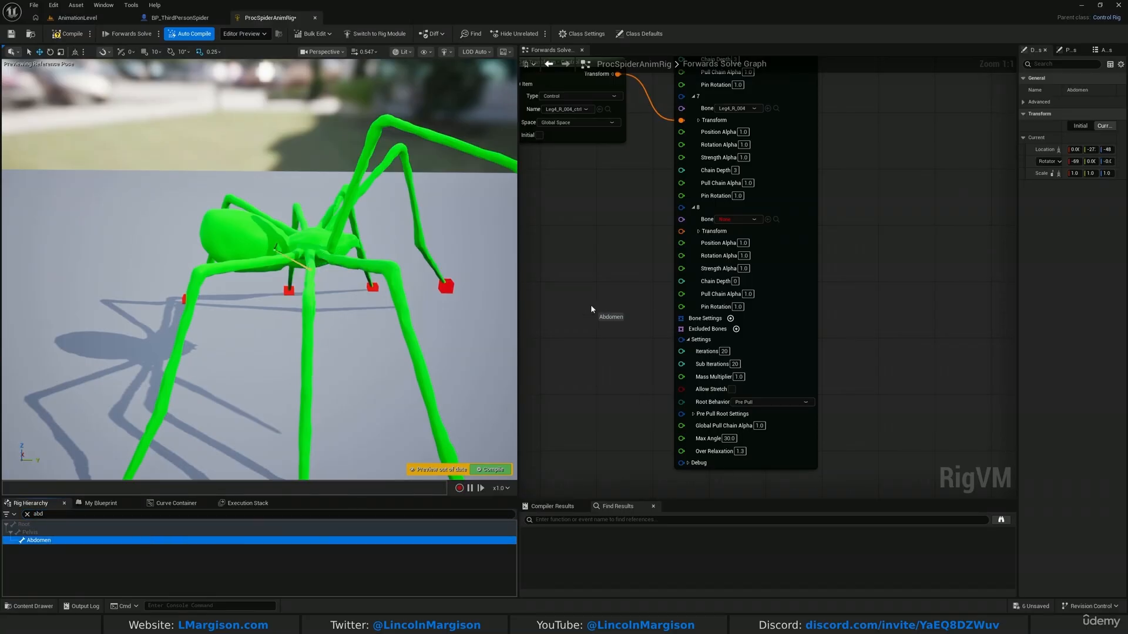
right_click(573, 313)
right_click_drag(561, 267, 669, 332)
left_click(835, 286)
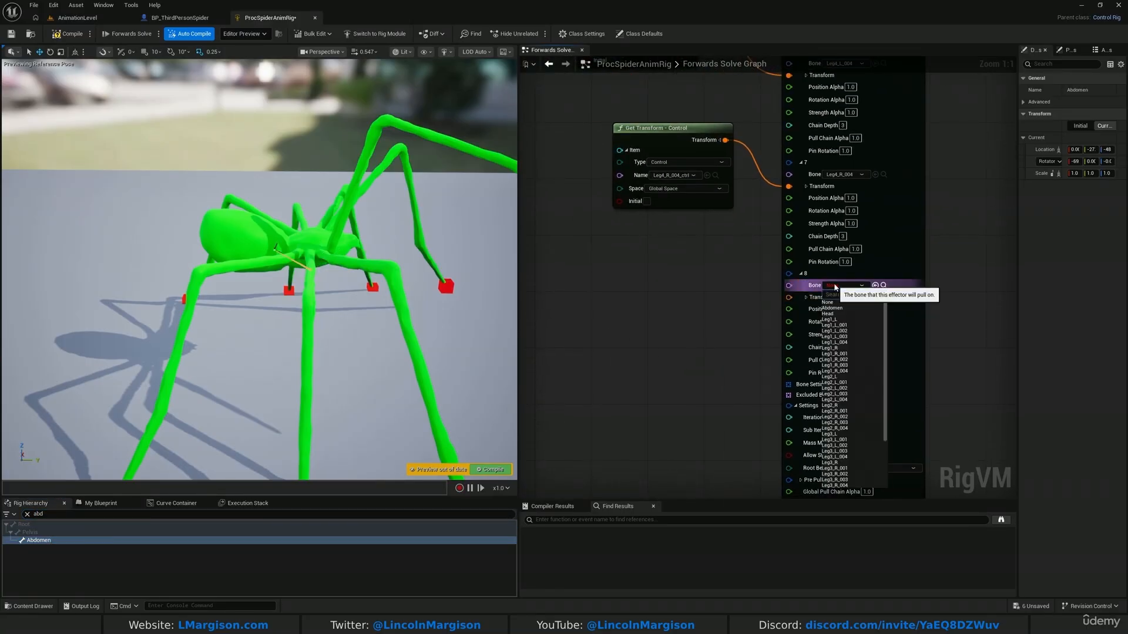
type("abd")
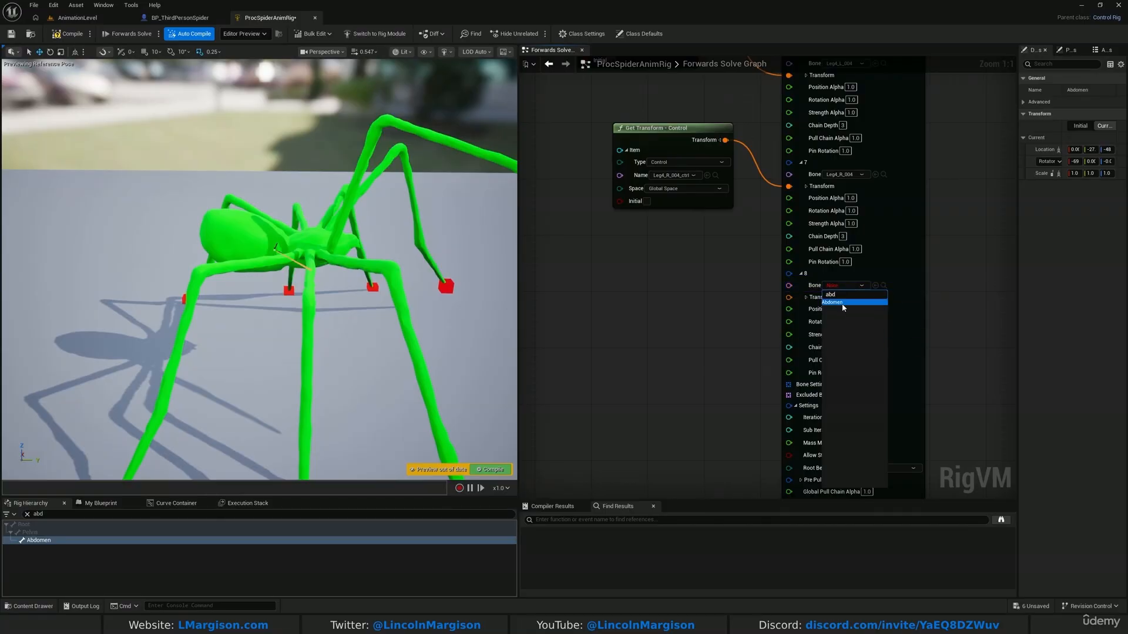
left_click(840, 303)
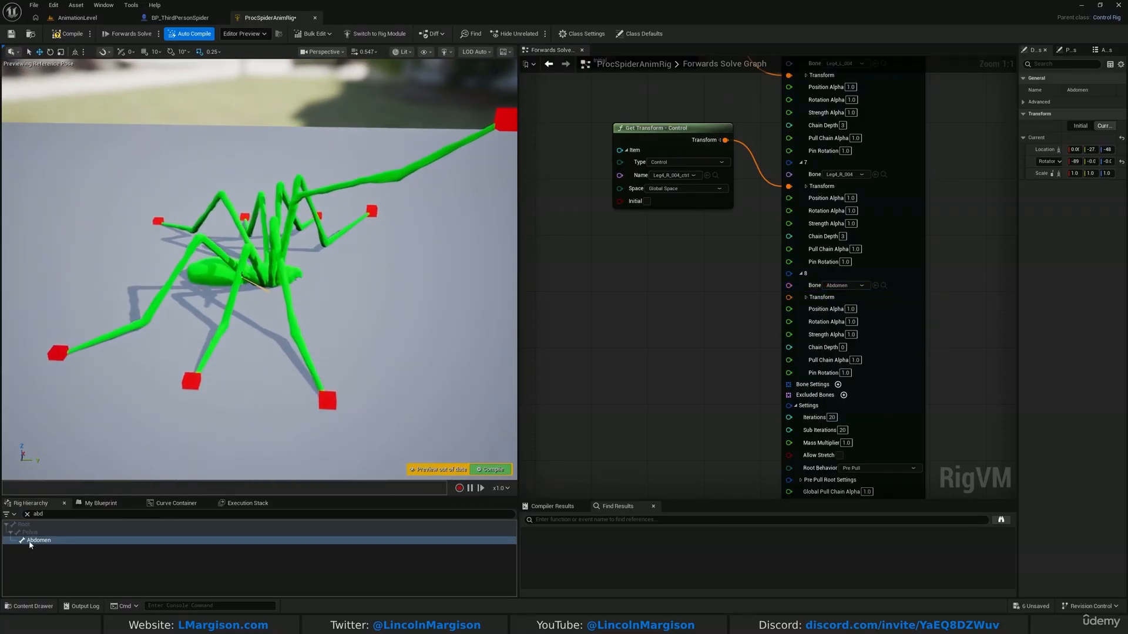
Try creating a control from the Abdomen bone and wiring its Get Transform node into effector 8.
right_click(30, 544)
mouse_move(70, 288)
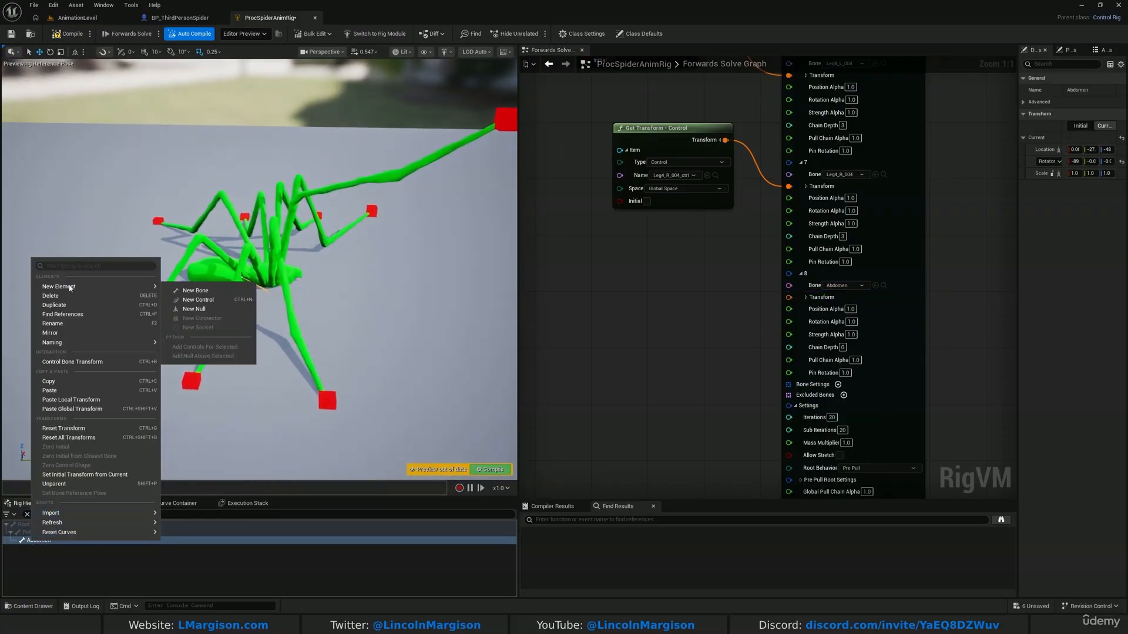
left_click(208, 300)
left_click_drag(35, 548, 622, 352)
left_click(618, 358)
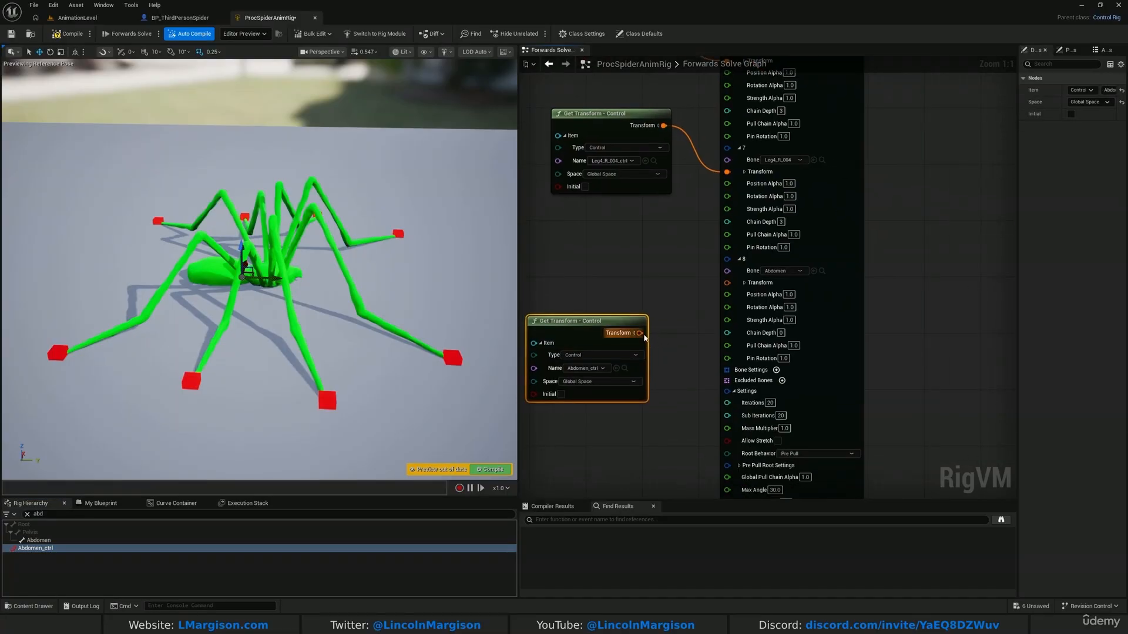
left_click(61, 35)
right_click_drag(626, 273, 688, 317)
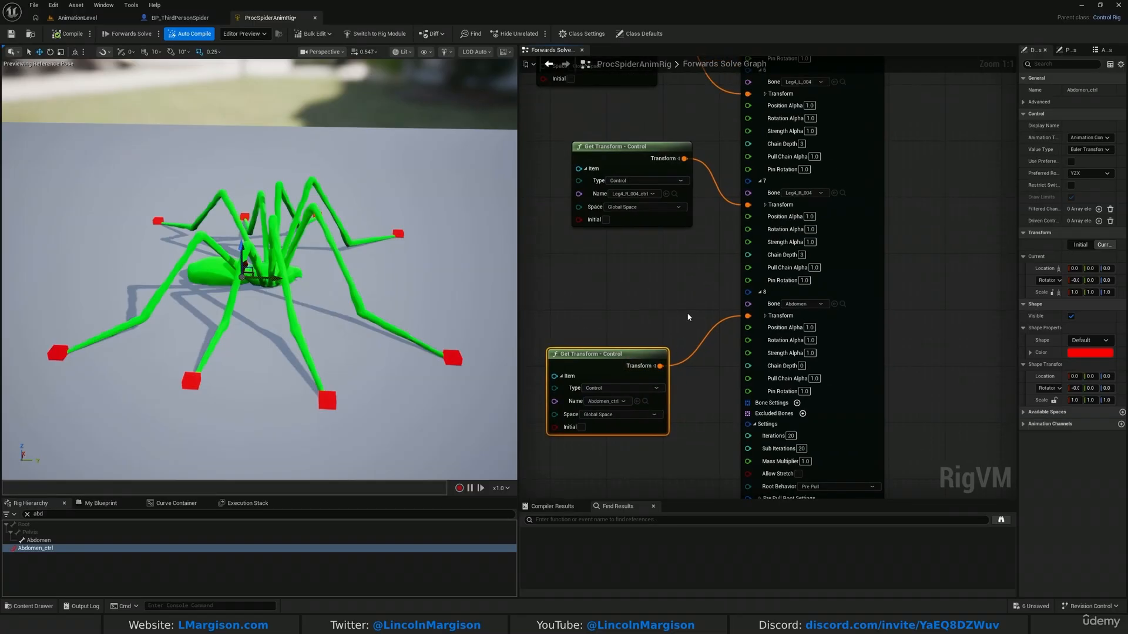
left_click_drag(673, 412, 675, 416)
key("Delete")
Disconnect Forwards Solve from the Full Body IK node's Execute input and recompile the rig.
scroll(633, 279, "down", 5)
right_click_drag(633, 280, 711, 498)
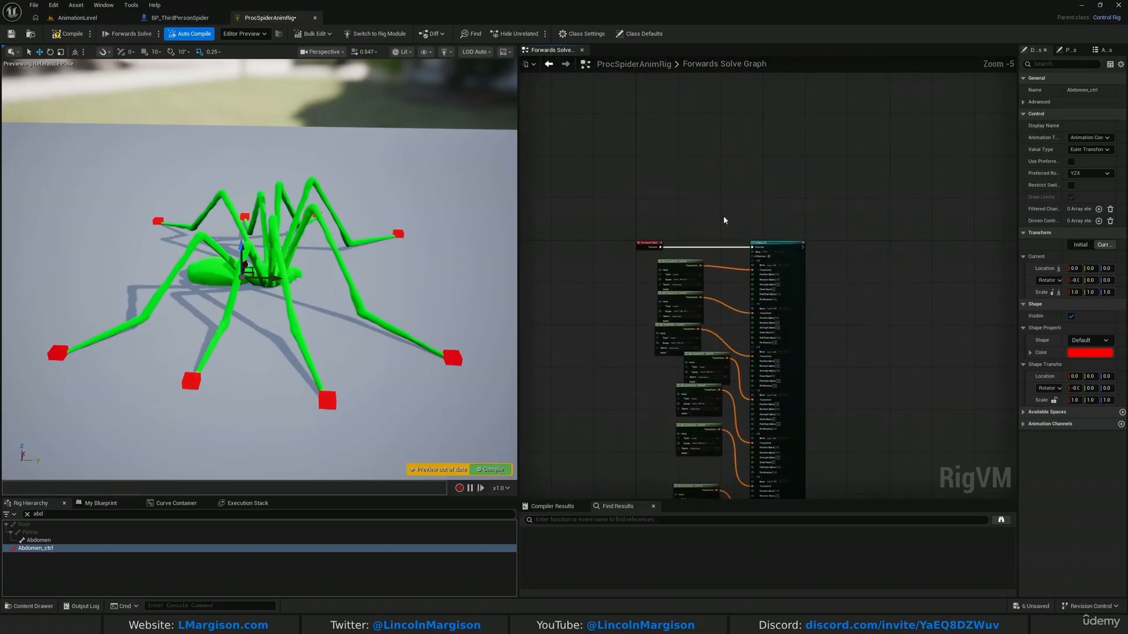
scroll(726, 218, "up", 5)
left_click(804, 301, "alt")
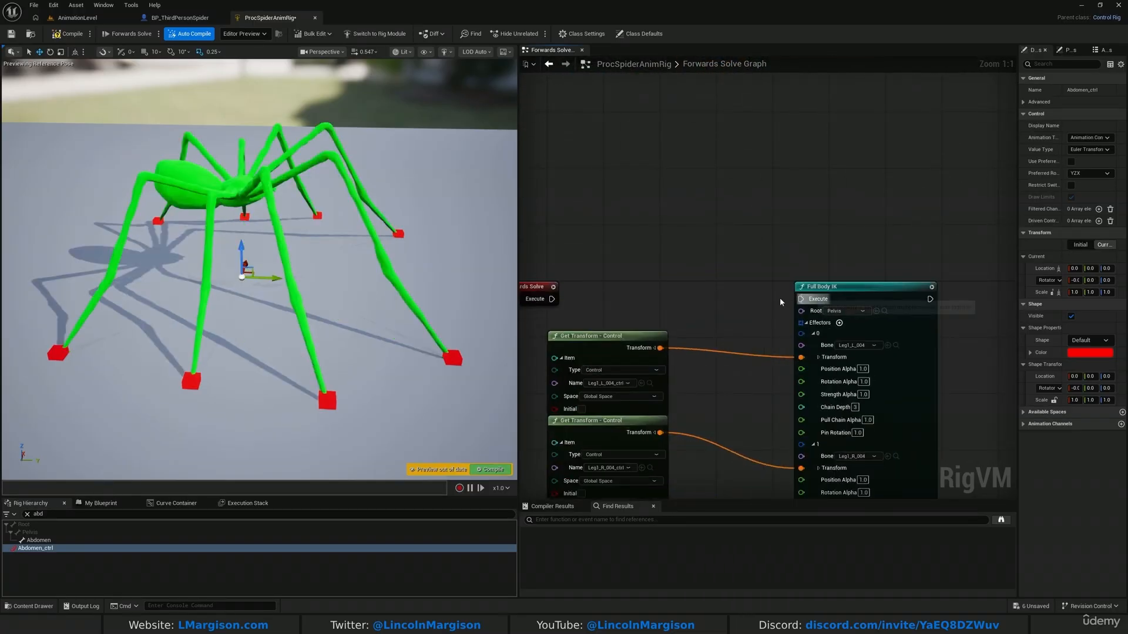
left_click(70, 33)
Delete the Abdomen_ctrl control from the rig hierarchy.
right_click(37, 548)
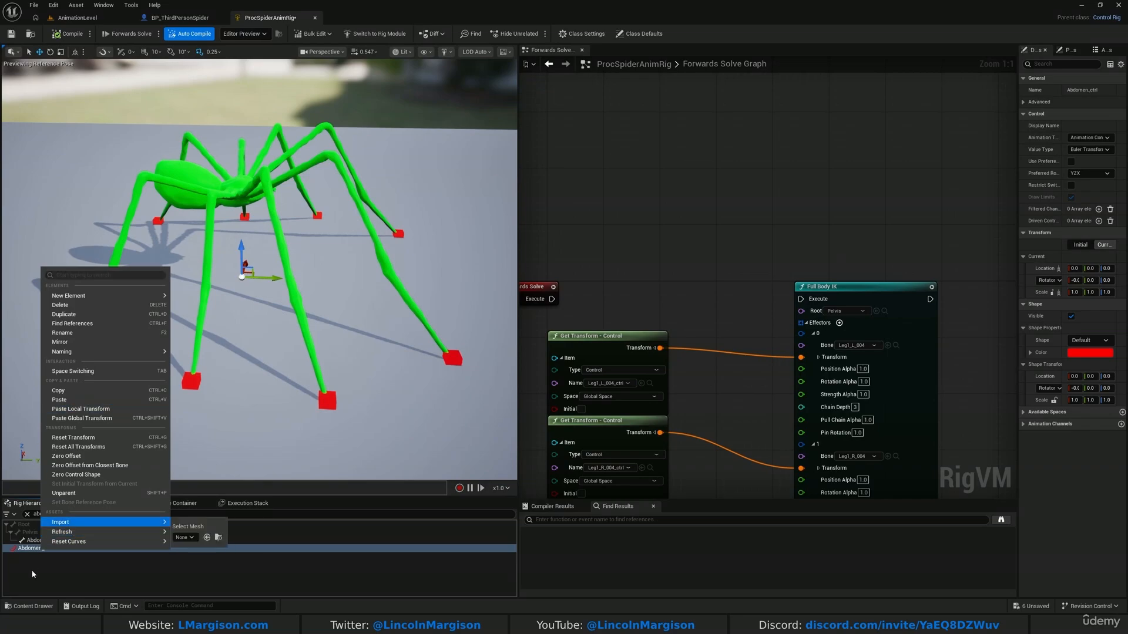
left_click(32, 575)
left_click(35, 549)
key("Delete")
Create a new control from the Abdomen bone with the IK solve disconnected.
left_click(31, 541)
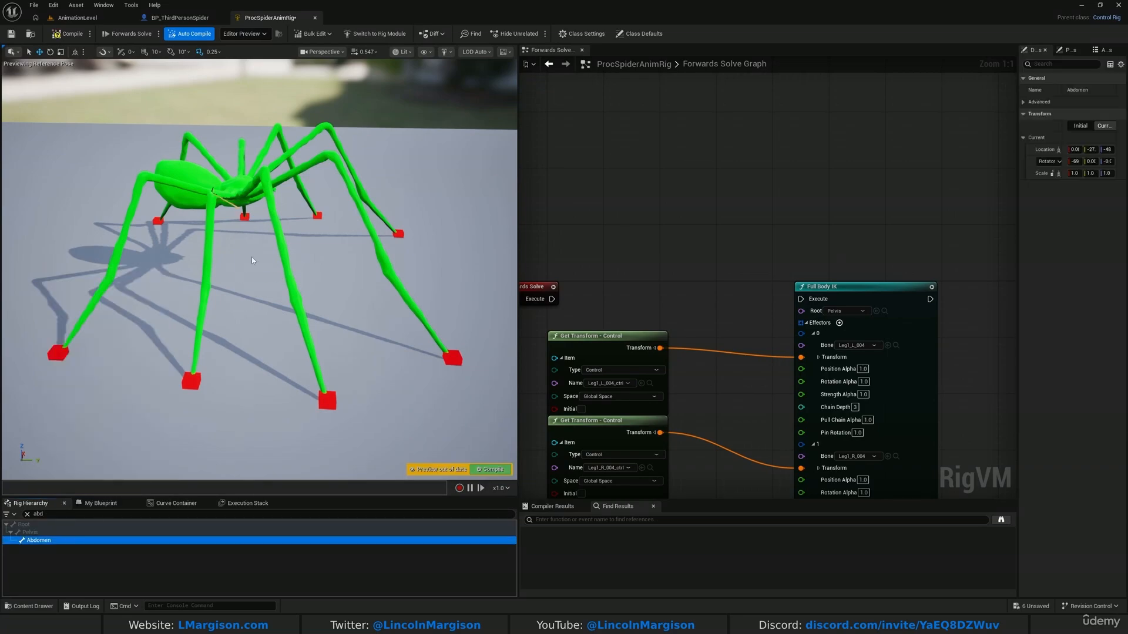
mouse_move(252, 261)
right_mouse_down()
mouse_move(235, 257)
mouse_move(247, 271)
mouse_move(260, 262)
right_mouse_up()
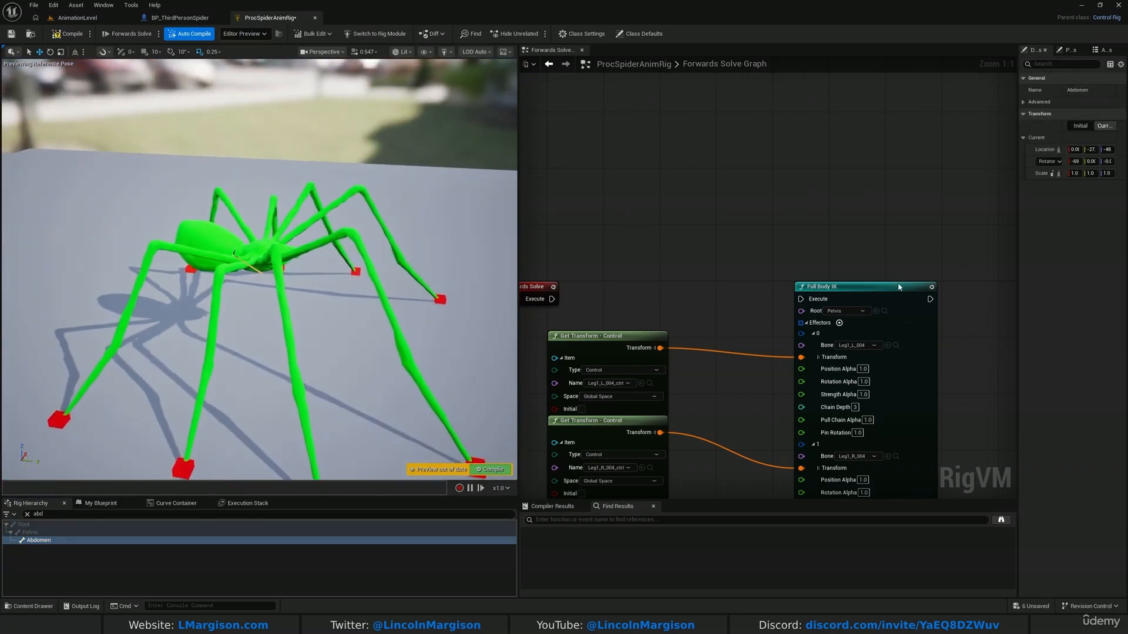
right_click(39, 540)
mouse_move(92, 285)
left_click(215, 297)
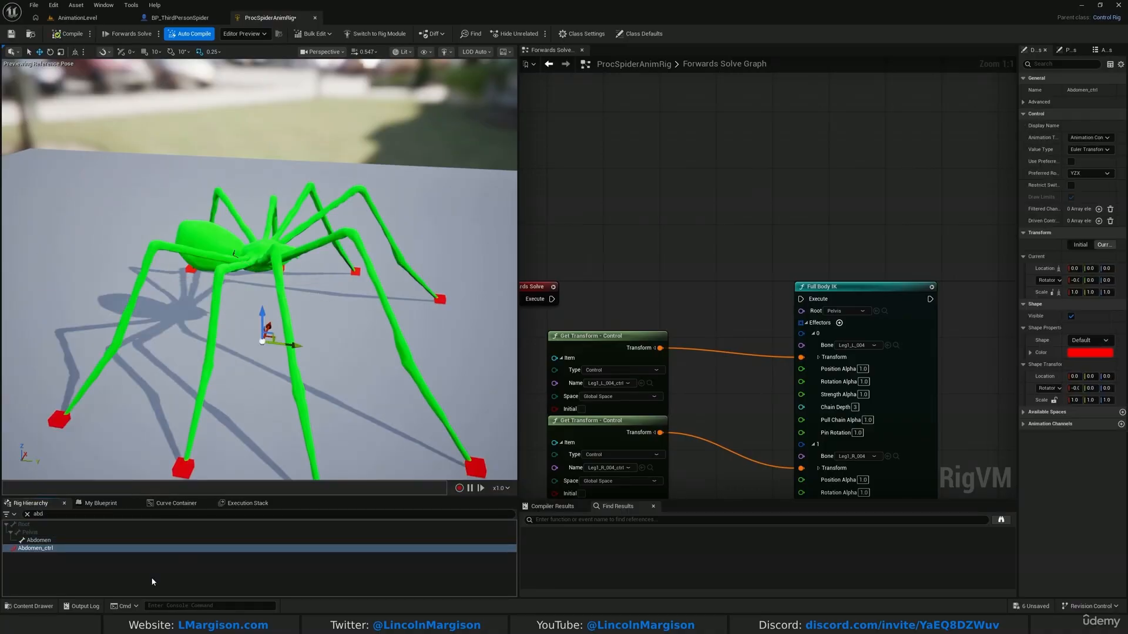
Add a Get Transform node for Abdomen_ctrl, connect it to effector 8's Transform, and compile the rig.
right_click_drag(768, 194, 748, 0)
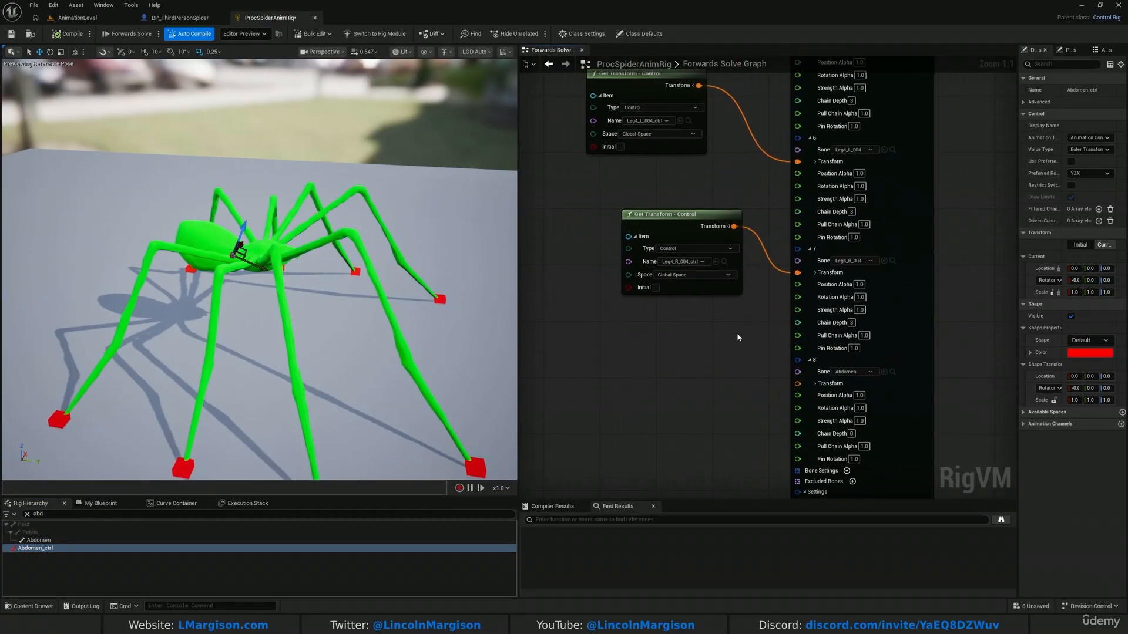
right_click_drag(736, 404, 743, 289)
left_click_drag(36, 548, 620, 304)
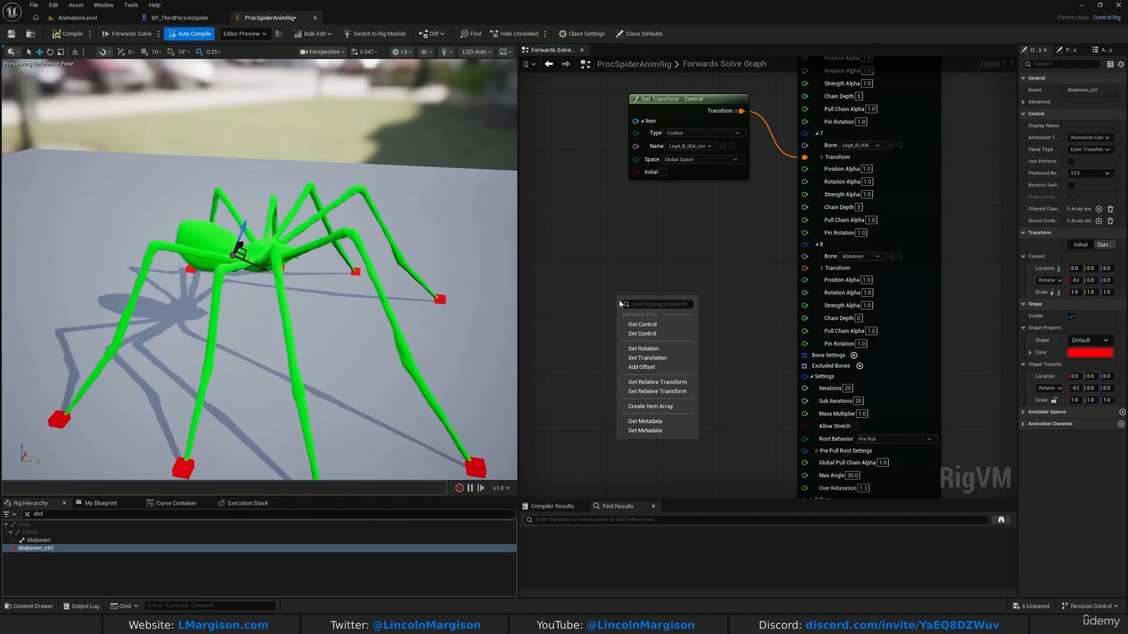
left_click(637, 325)
left_click_drag(729, 313, 805, 268)
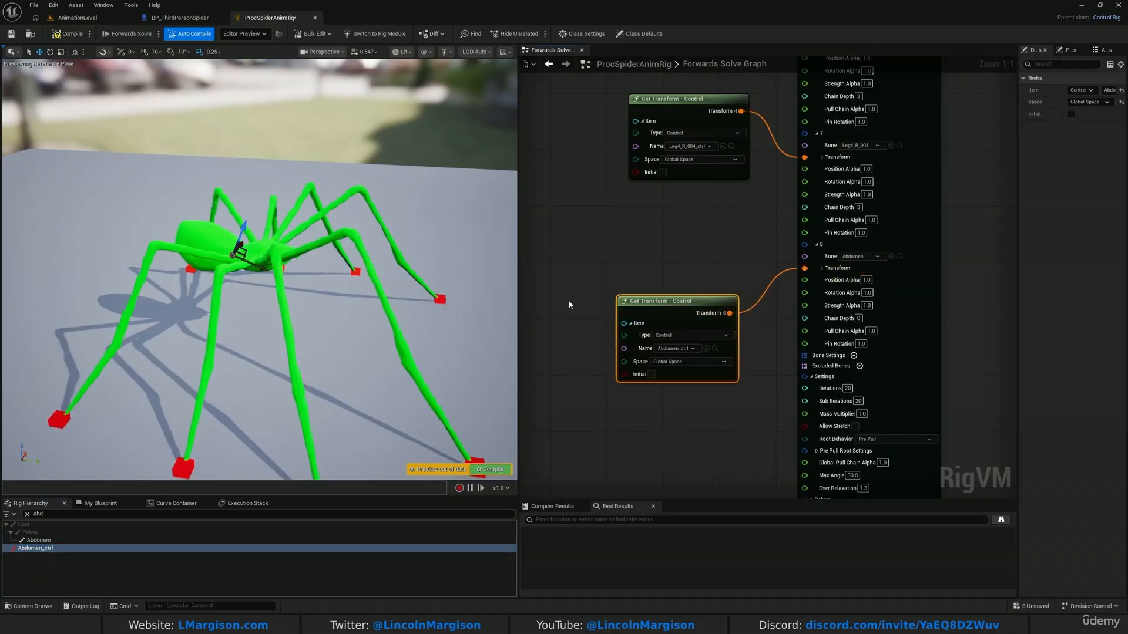
left_click(63, 37)
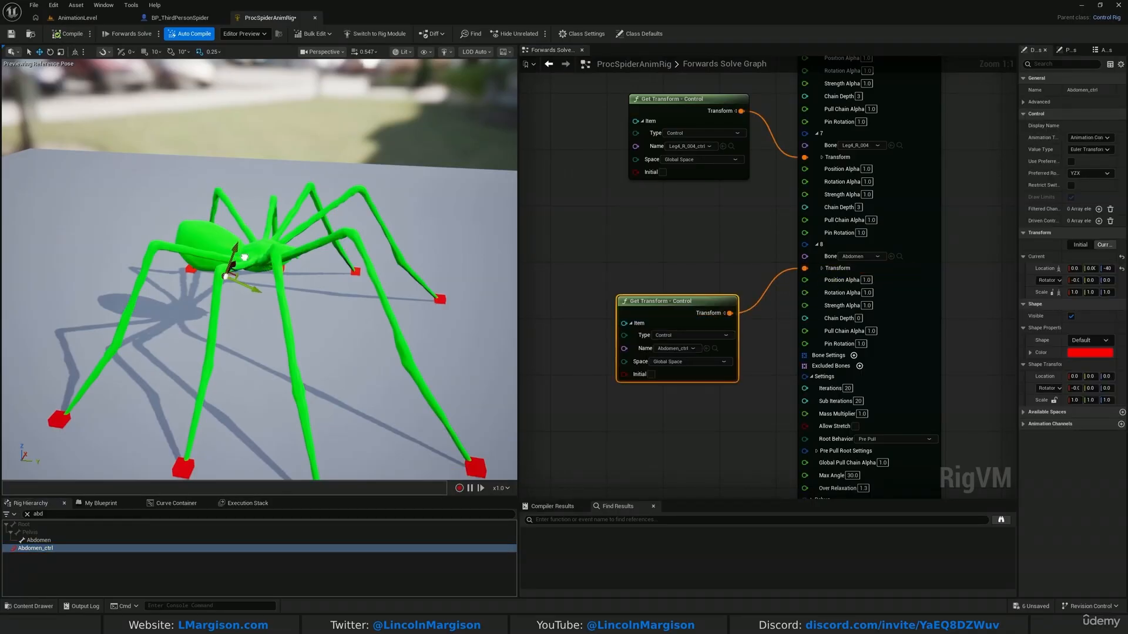
Reconnect the Forwards Solve execution output to the Full Body IK node.
left_click(440, 300)
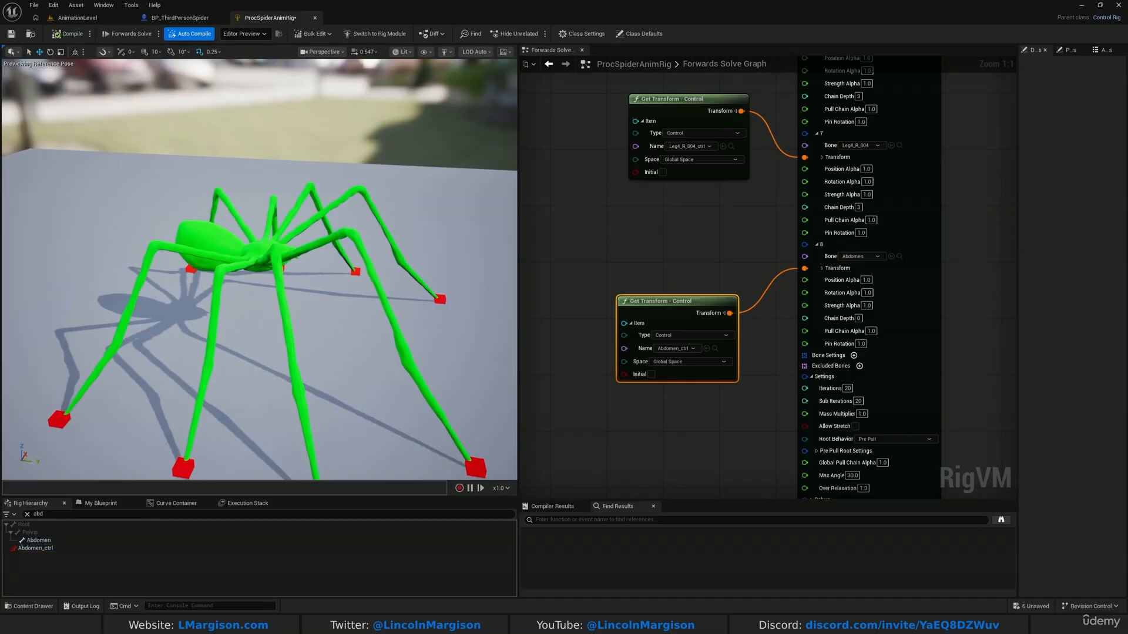
left_click(288, 150)
scroll(655, 269, "down", 4)
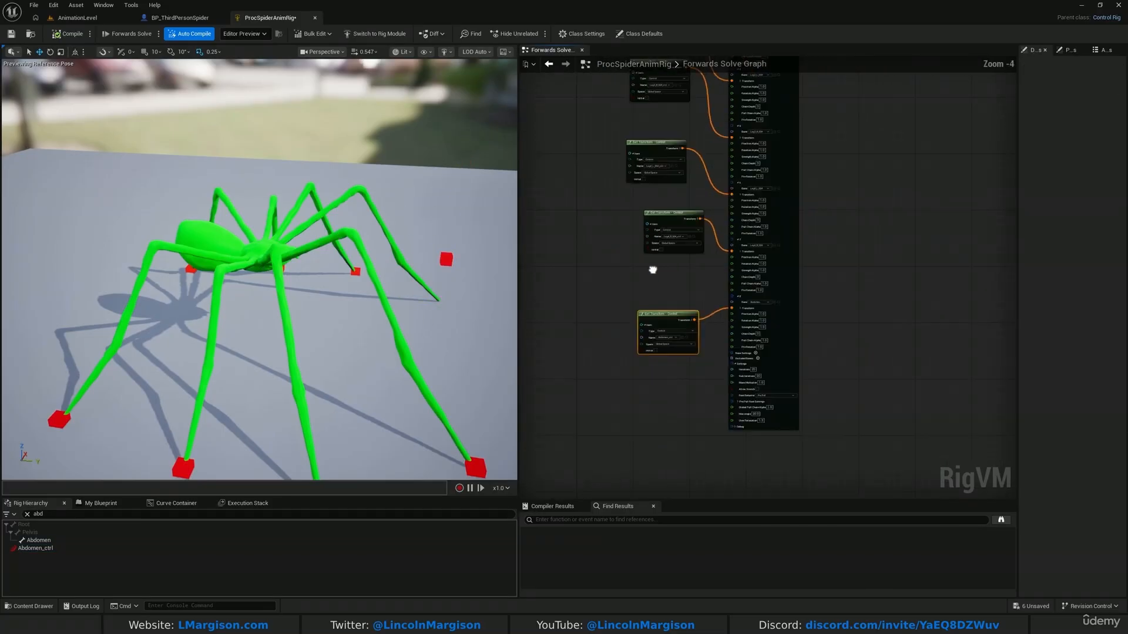
right_click_drag(541, 146, 675, 287)
scroll(663, 300, "up", 3)
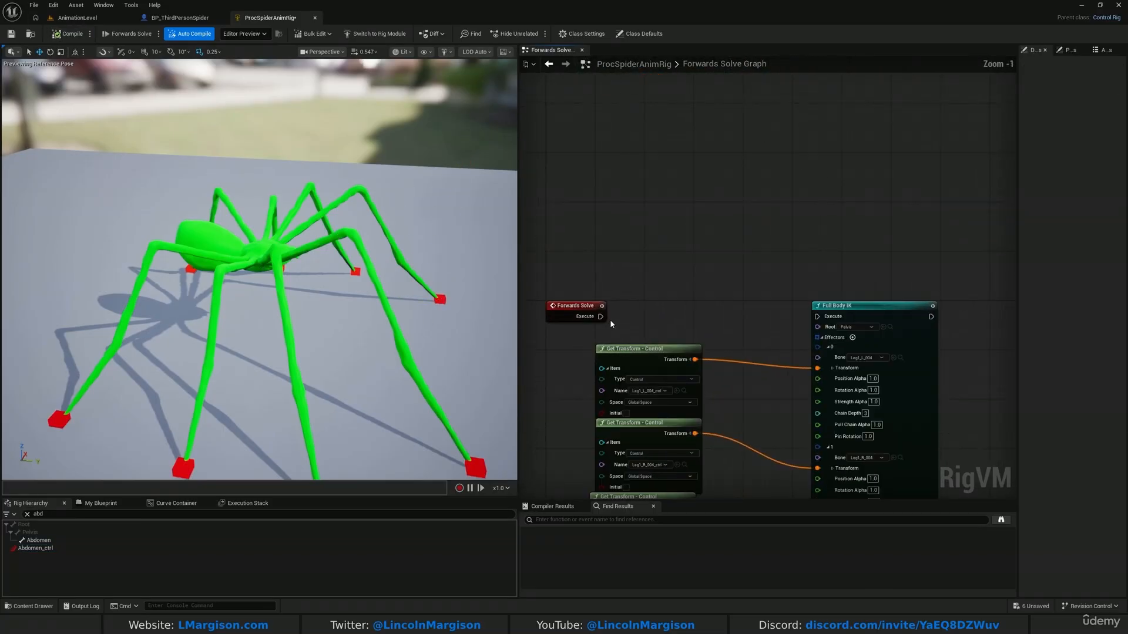
left_click_drag(603, 317, 836, 318)
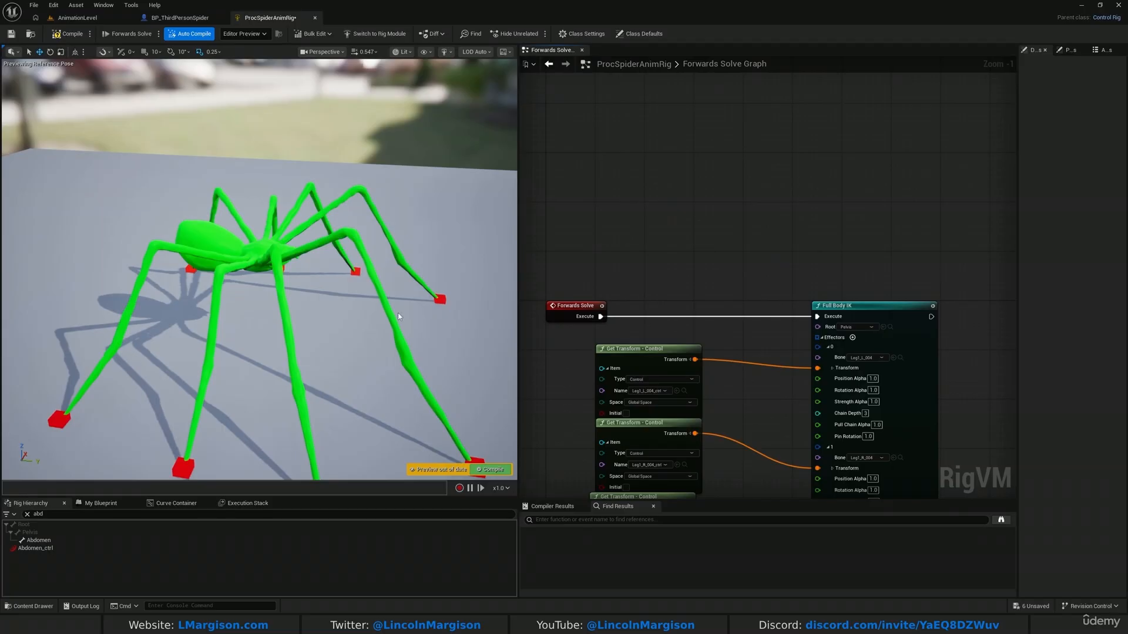
Test the front legs by raising Leg1_R_004_ctrl and Leg1_L_004_ctrl well above the ground.
right_click_drag(329, 282, 326, 212)
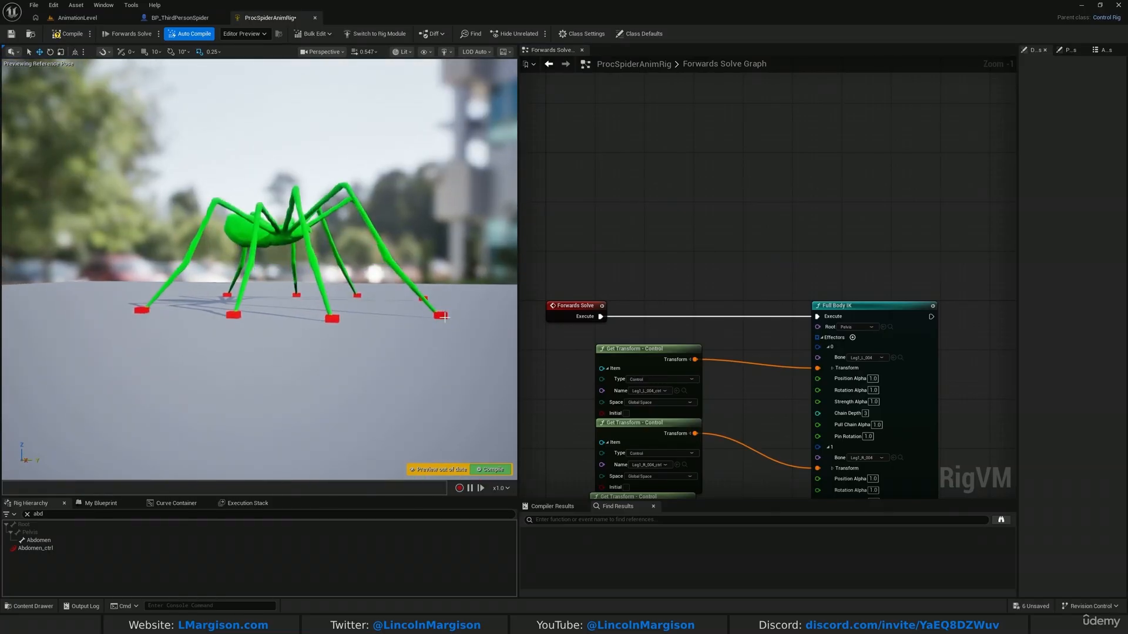
left_click(440, 317)
left_click_drag(440, 305, 440, 232)
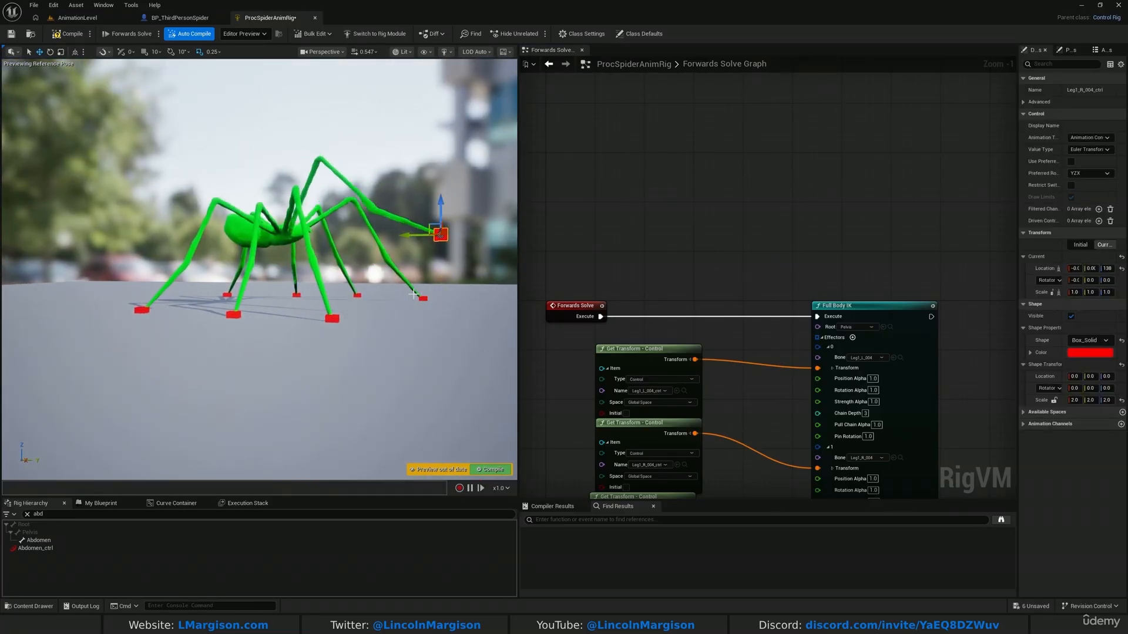
left_click_drag(422, 296, 416, 183)
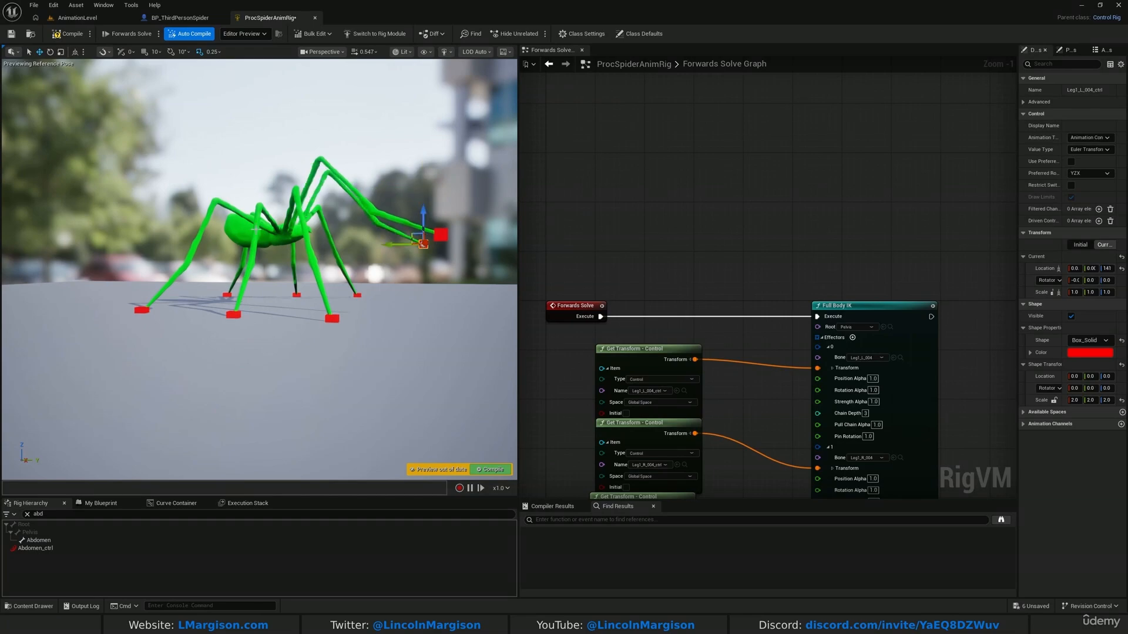
Test the body's response by moving Abdomen_ctrl forward and rotating it.
left_click(48, 549)
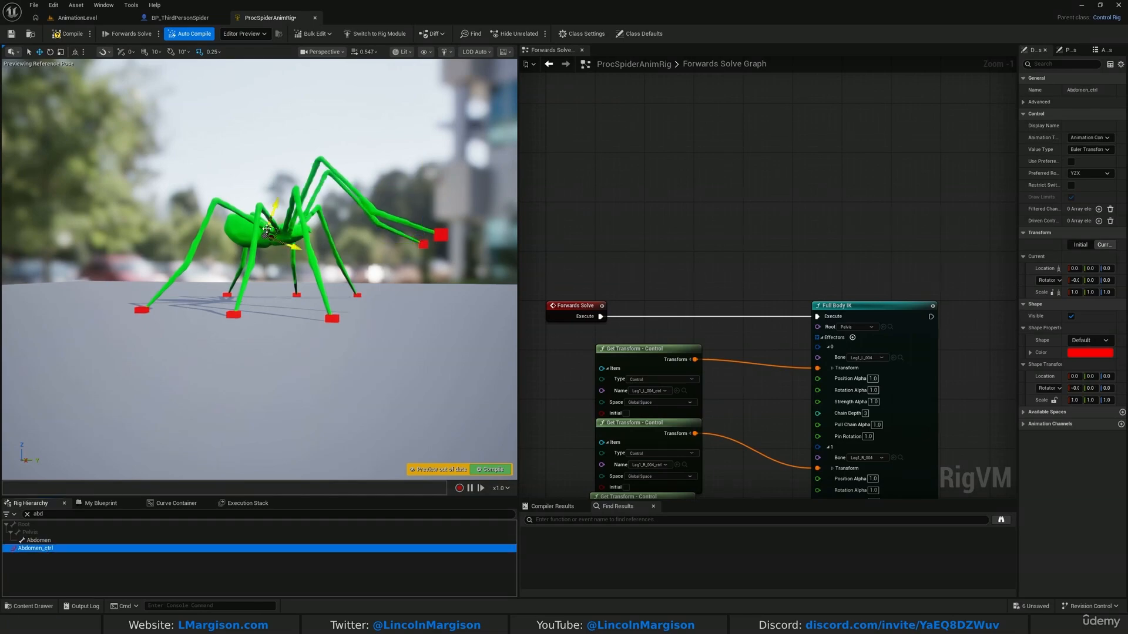
left_click_drag(268, 230, 303, 223)
key("e")
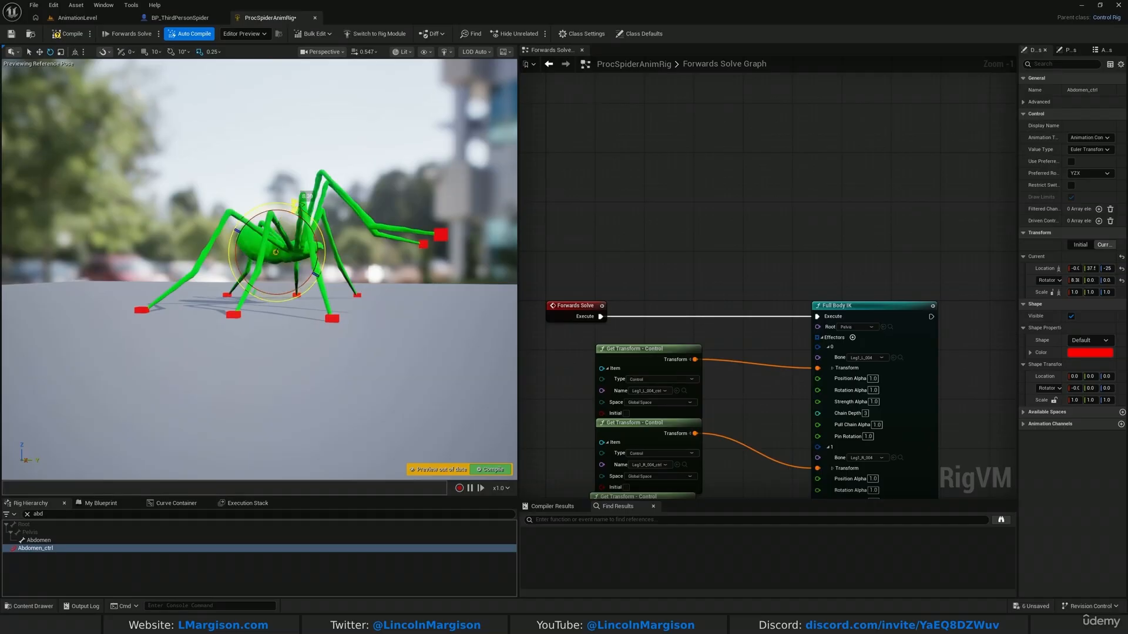
left_click_drag(315, 293, 313, 284)
mouse_move(313, 284)
right_mouse_down()
mouse_move(314, 299)
mouse_move(314, 284)
right_mouse_up()
key("w")
Examine the Pelvis bone on the posed spider, and recompile the rig to reset the control poses.
left_click(300, 261)
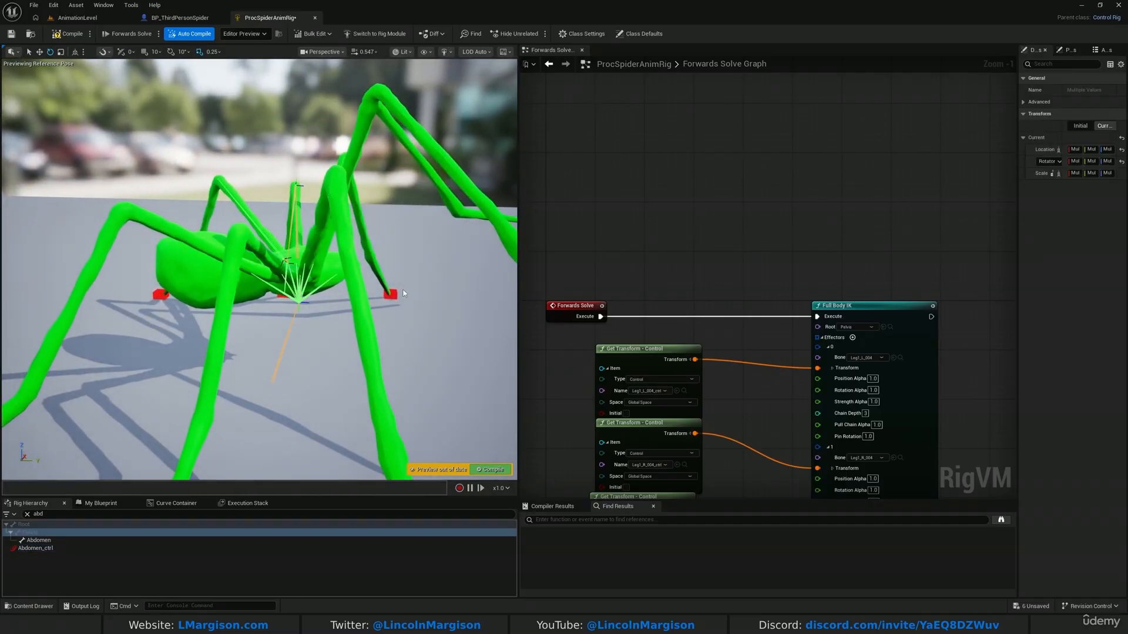
right_click_drag(403, 294, 401, 295)
key("s")
key("d")
right_click_drag(834, 184, 836, 77)
right_click_drag(784, 473, 667, 497)
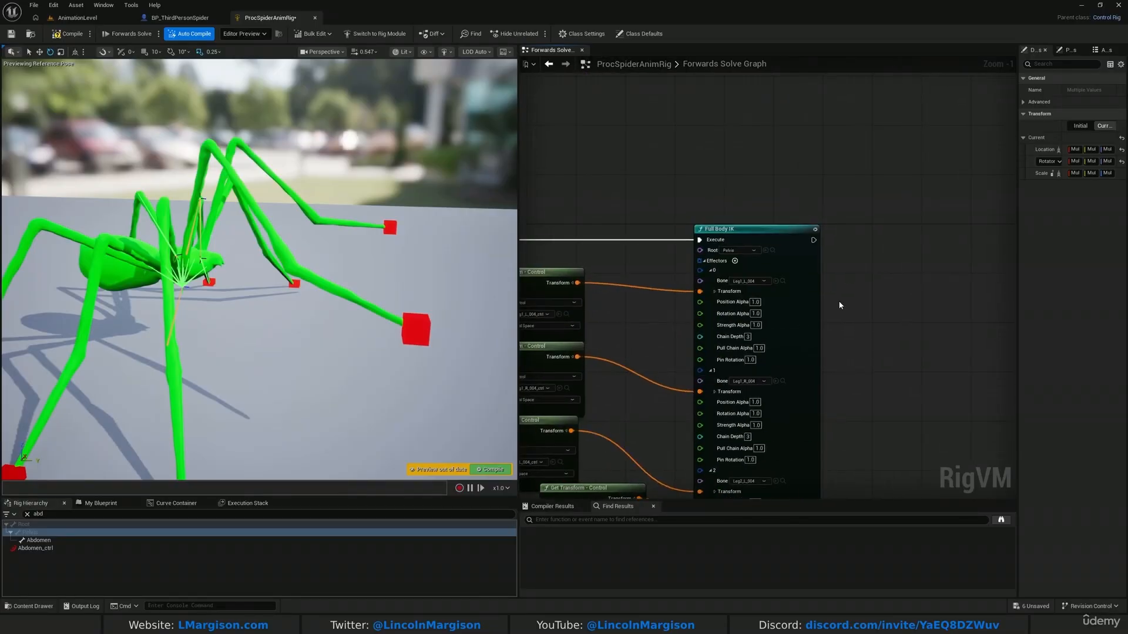
left_click(79, 37)
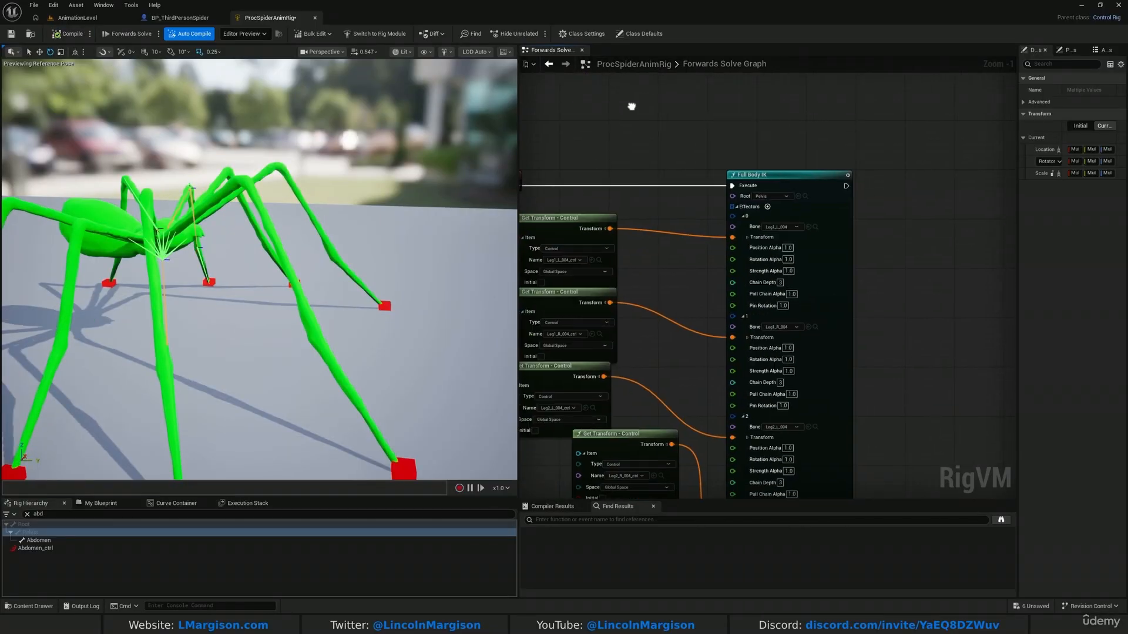
Disconnect Full Body IK from Forwards Solve, and add effector 9 with its bone set to Pelvis.
right_click_drag(595, 245, 622, 193)
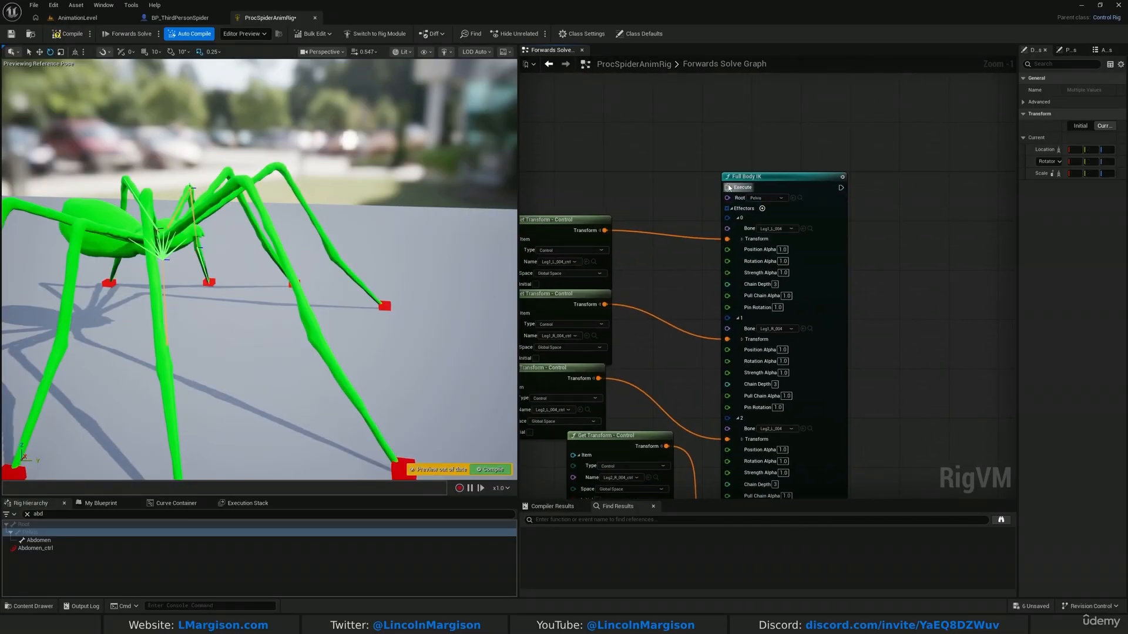
right_click_drag(763, 211, 736, 57)
right_click_drag(890, 358, 880, 135)
left_click(742, 167)
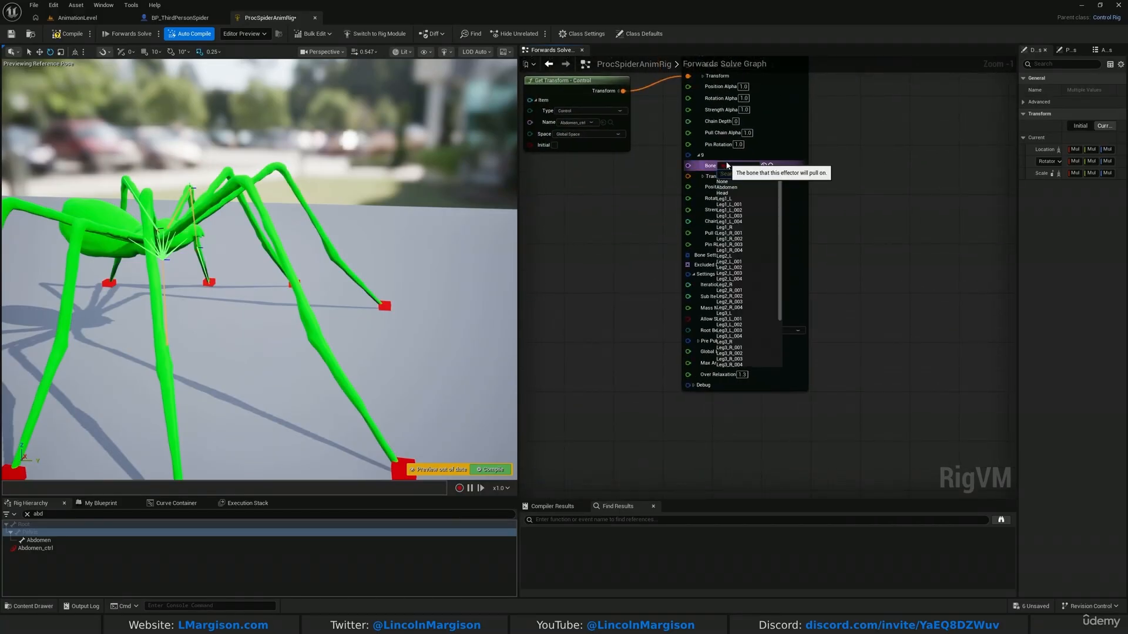
type("pelv")
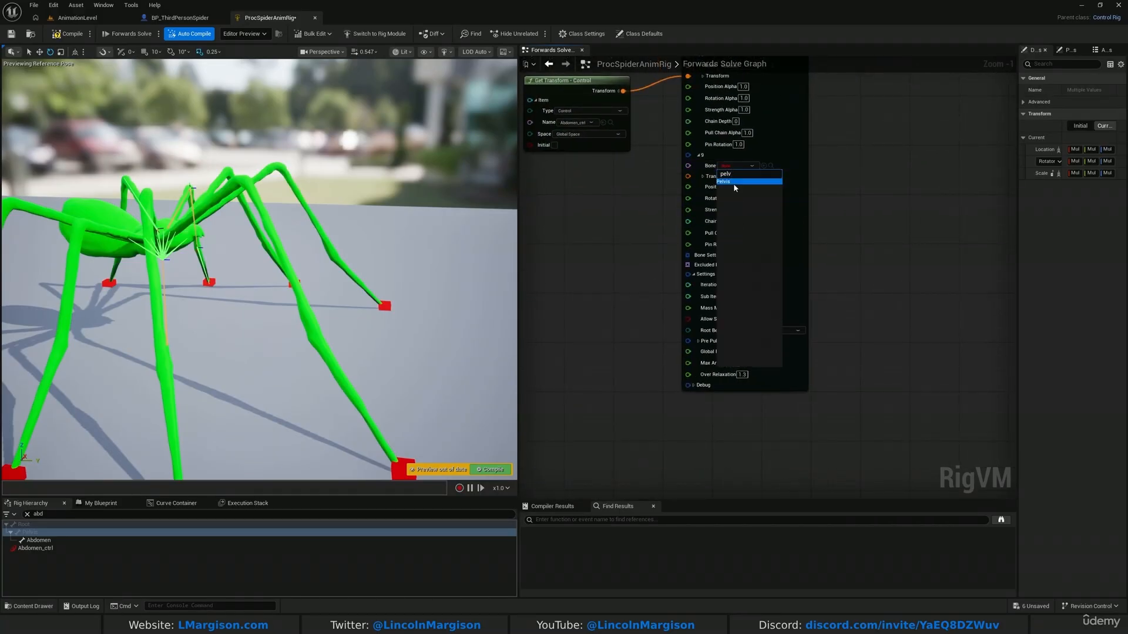
left_click(733, 182)
Create a control from the Pelvis bone and add a Get Transform node for it beside effector 9.
left_click(51, 505)
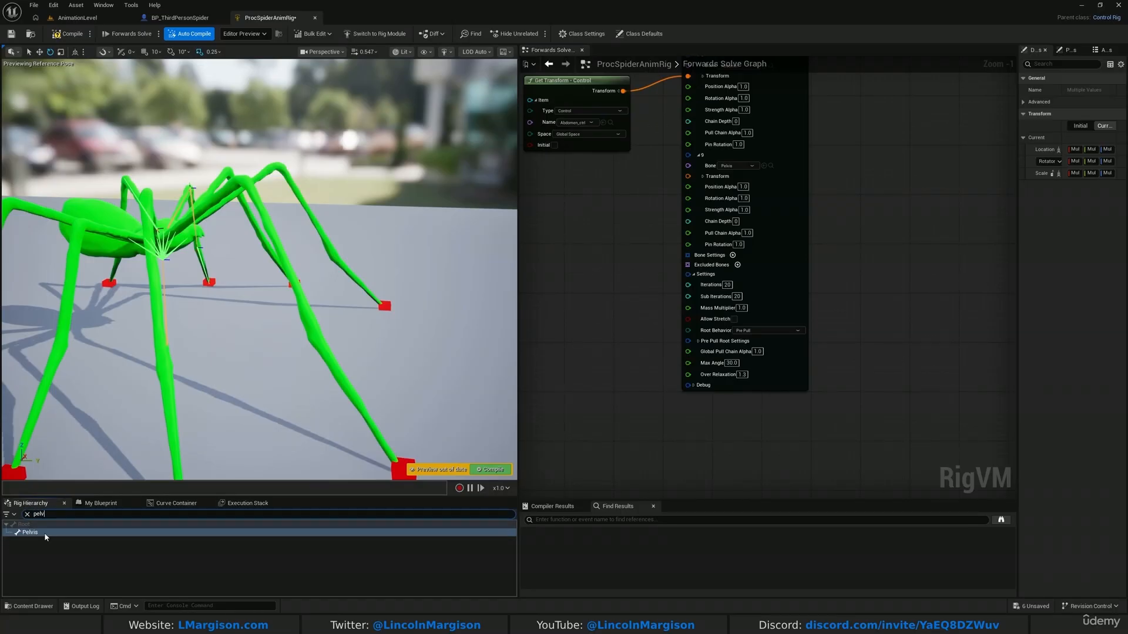
right_click(45, 532)
mouse_move(97, 278)
left_click(212, 292)
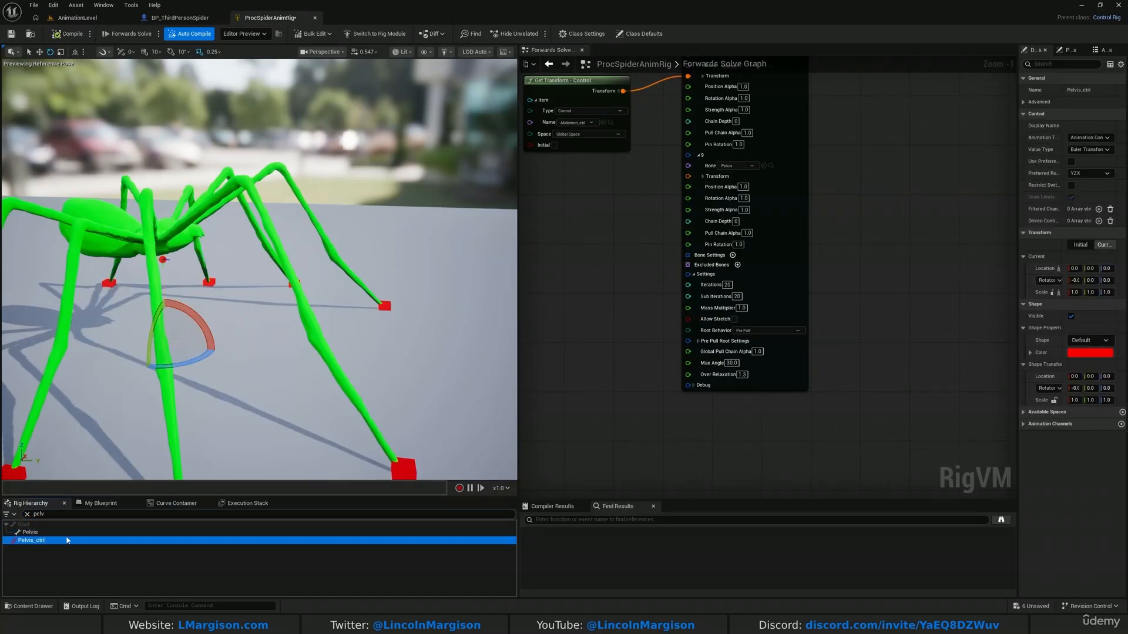
left_click_drag(124, 551, 559, 276)
left_click(585, 301)
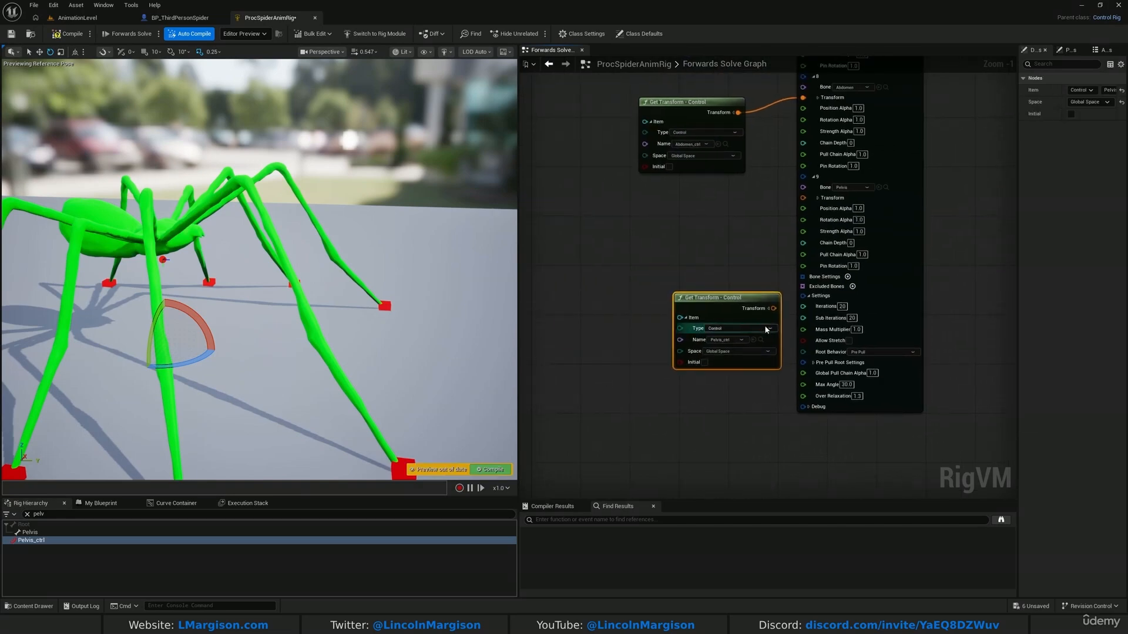
Connect the Pelvis_ctrl transform to effector 9 and relink Forwards Solve to Full Body IK, compiling the rig.
left_click_drag(852, 200, 834, 200)
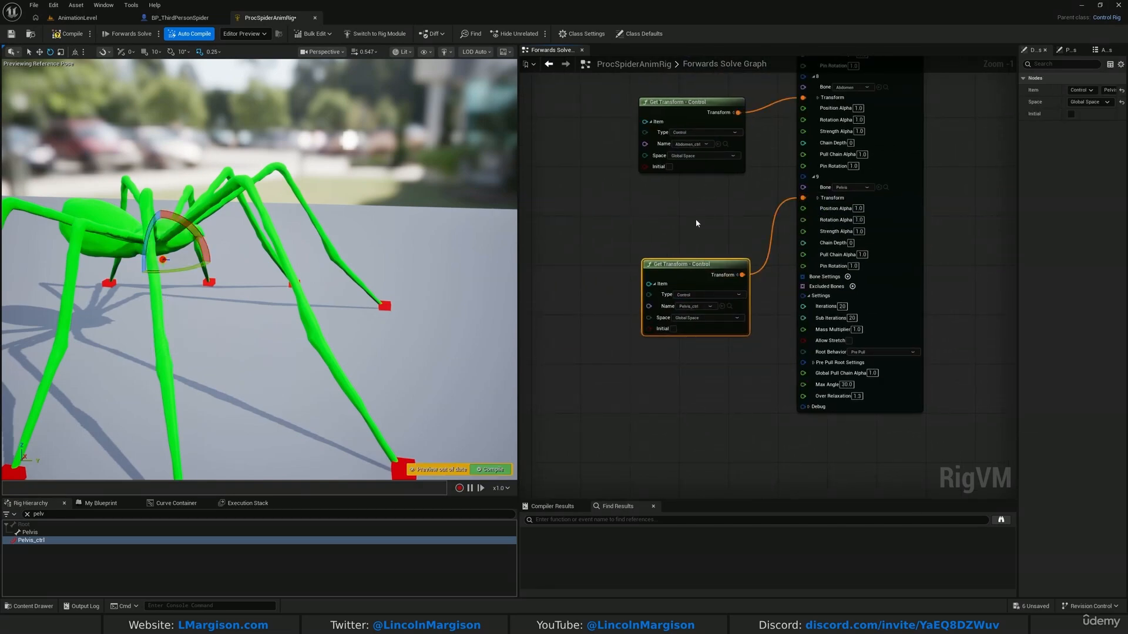
right_click_drag(223, 222, 196, 279)
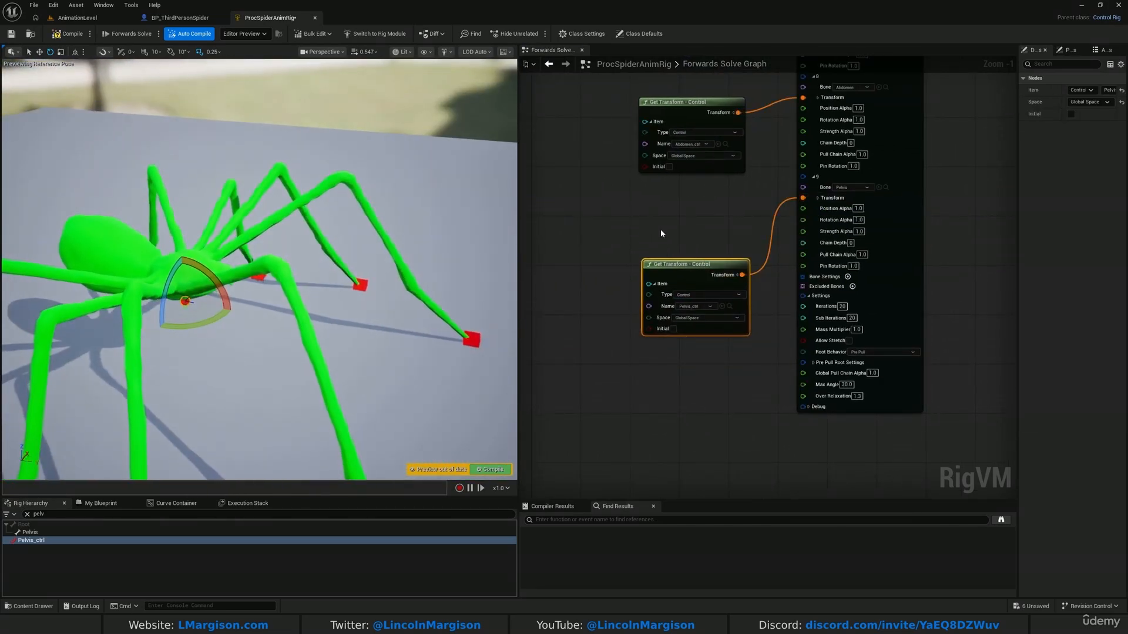
right_click_drag(705, 238, 655, 496)
scroll(676, 317, "down", 4)
scroll(626, 307, "up", 3)
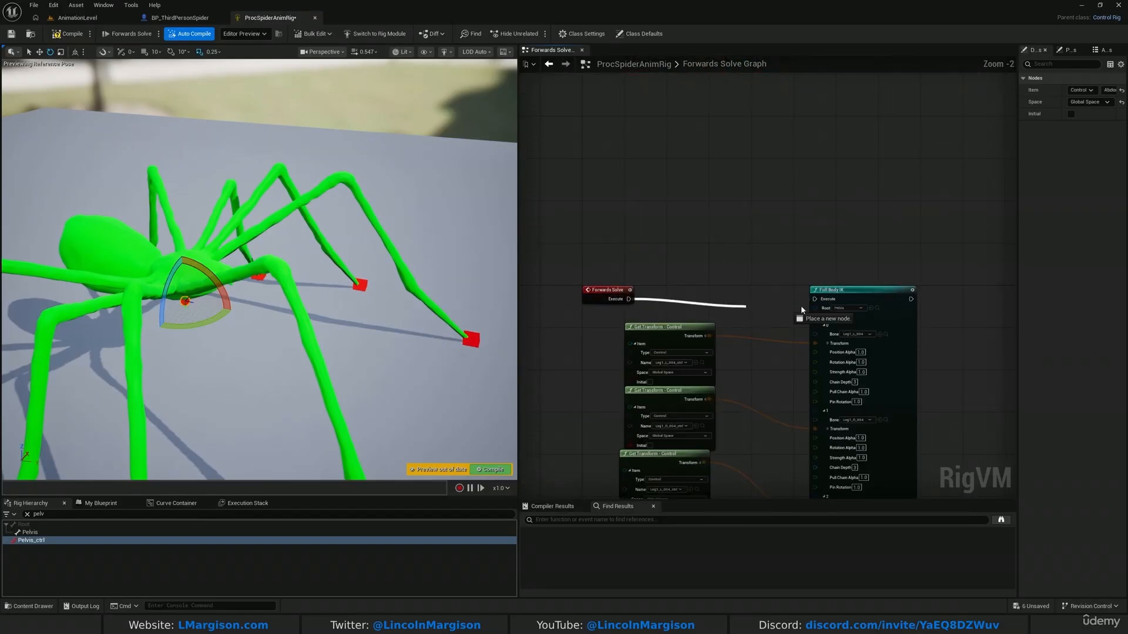
left_click_drag(821, 301, 822, 301)
right_click_drag(599, 278, 582, 107)
left_click(72, 34)
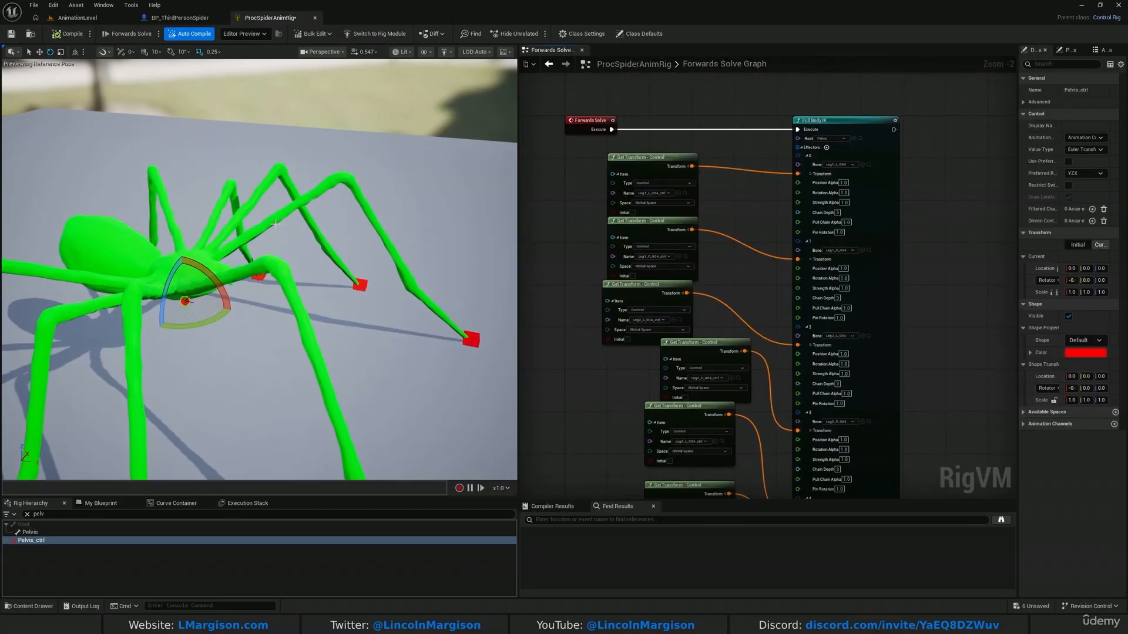
Test the body's response by moving and rotating Pelvis_ctrl, and recompile to reset its pose.
mouse_move(279, 318)
left_mouse_down("alt")
mouse_move(312, 318)
mouse_move(305, 285)
mouse_move(279, 317)
left_mouse_up("alt")
key("w")
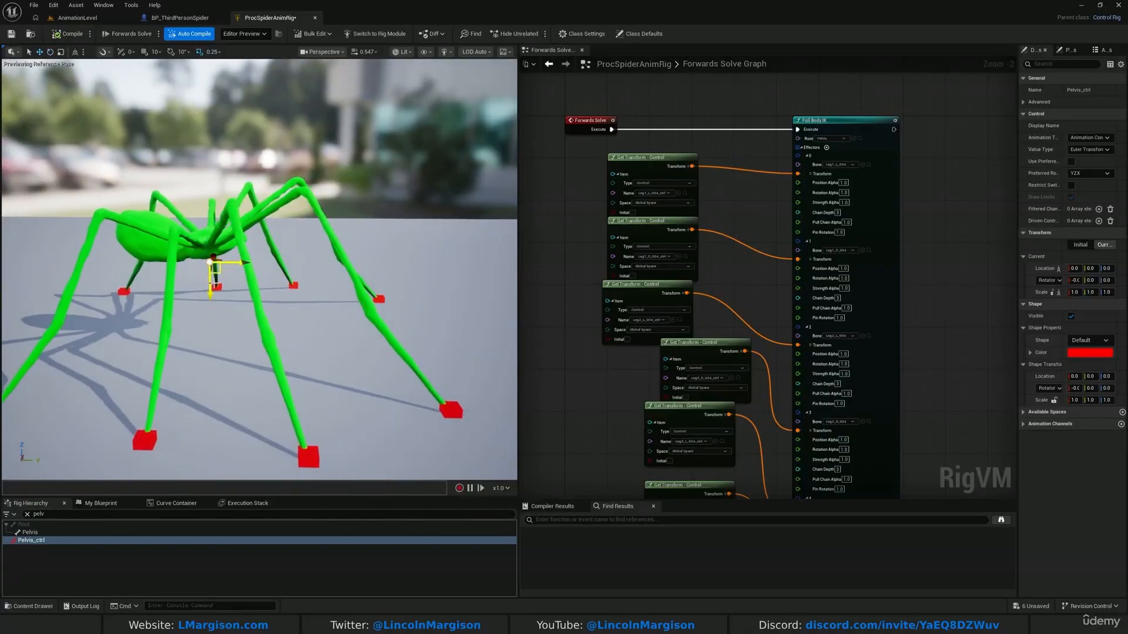
left_click_drag(218, 273, 255, 227)
key("e")
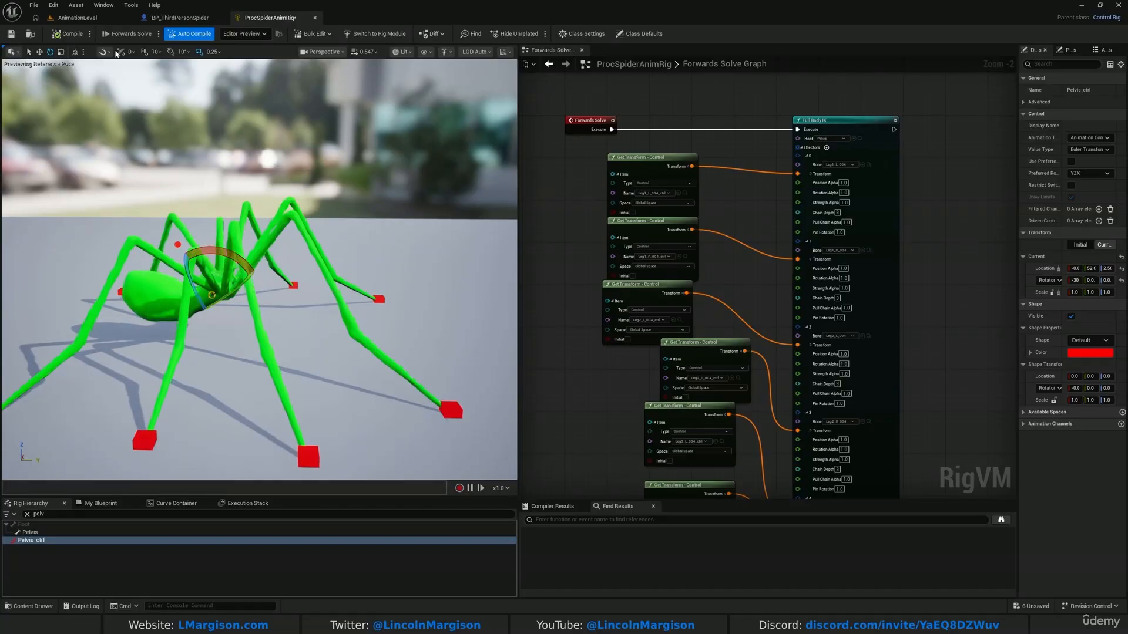
left_click(70, 39)
Raise the two front leg controls, Leg1_R_004_ctrl and Leg1_L_004_ctrl, off the ground to test the leg IK.
left_click(451, 409)
right_click_drag(451, 410, 450, 376)
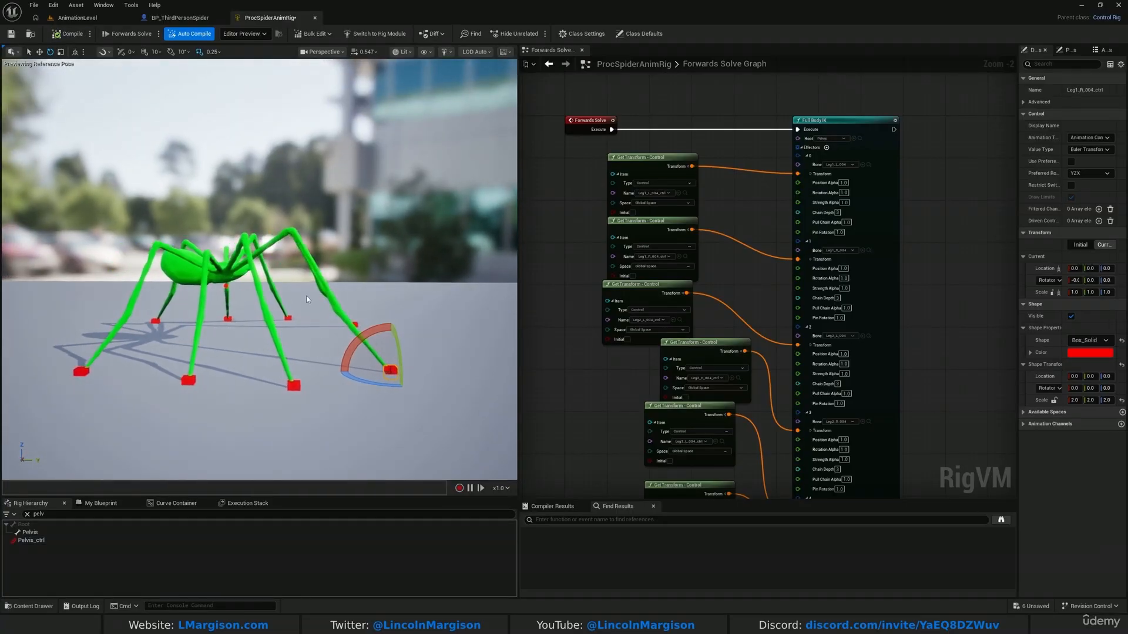
left_click_drag(397, 355, 379, 220)
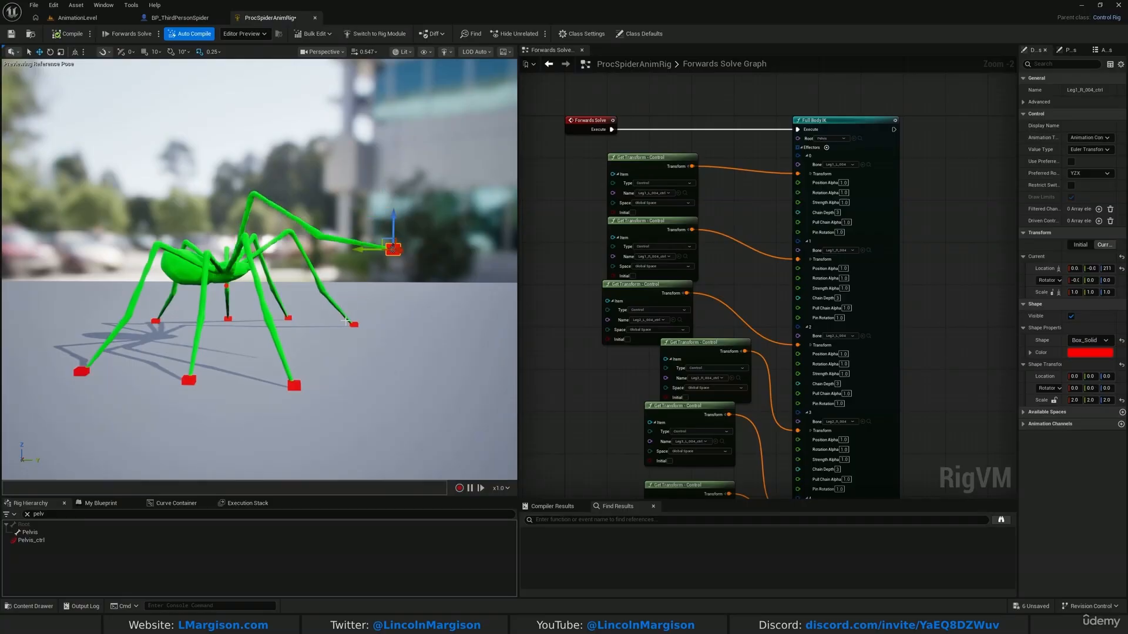
left_click_drag(358, 300, 354, 192)
scroll(239, 276, "up", 8)
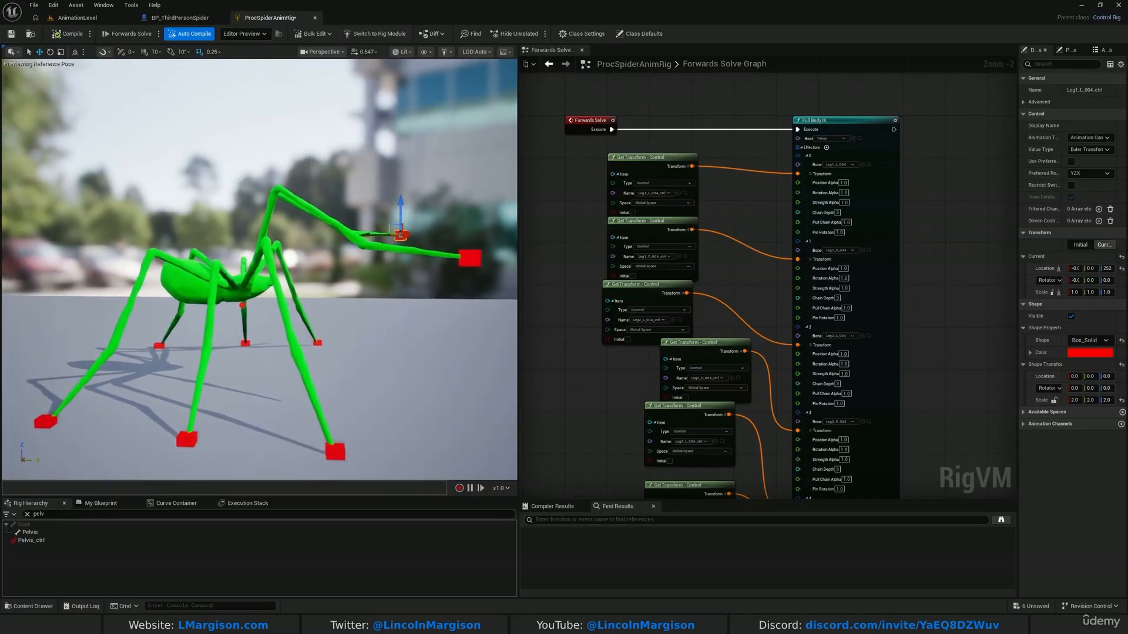
Test adjusting the body control with the front legs raised, and recompile to reset all control poses.
left_click(242, 340)
key("s")
right_click_drag(242, 339, 258, 331)
left_click_drag(259, 273, 282, 223)
key("e")
left_click(305, 235)
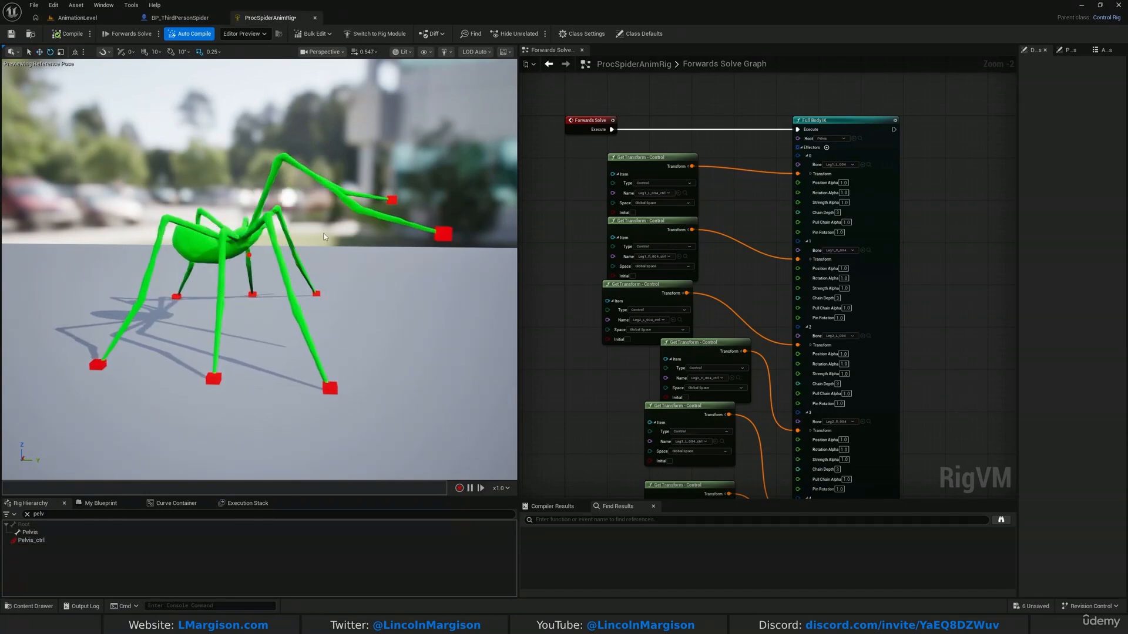
key("w")
right_click_drag(305, 235, 276, 206)
left_click(79, 39)
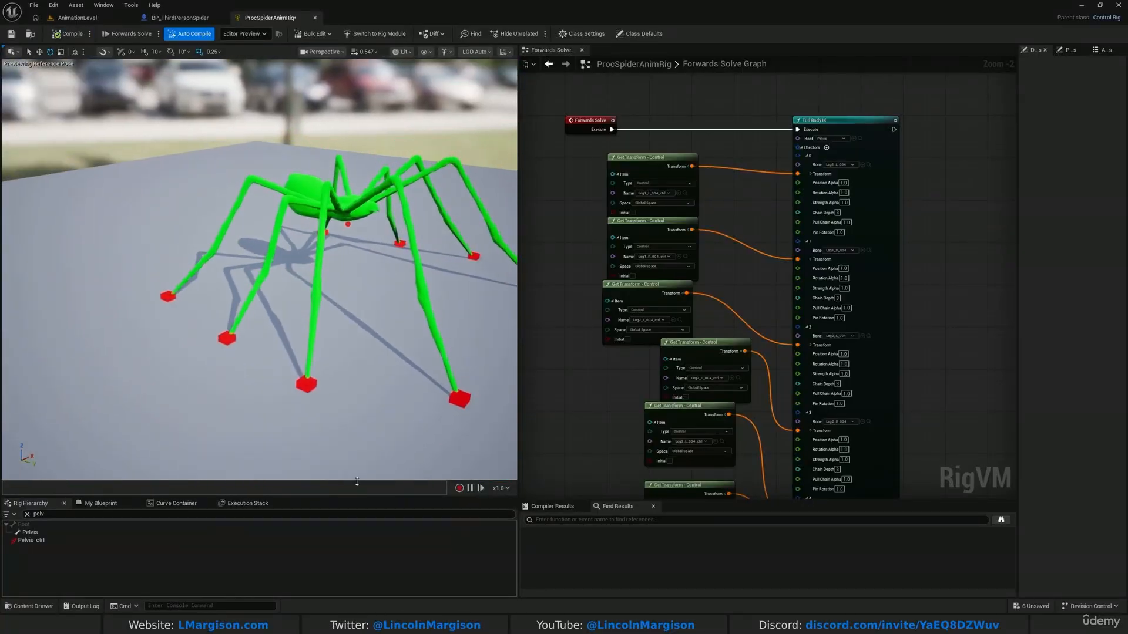
Set Pelvis_ctrl's shape to Box_Thick with a shape scale of 4.0 on all three axes.
left_click(86, 541)
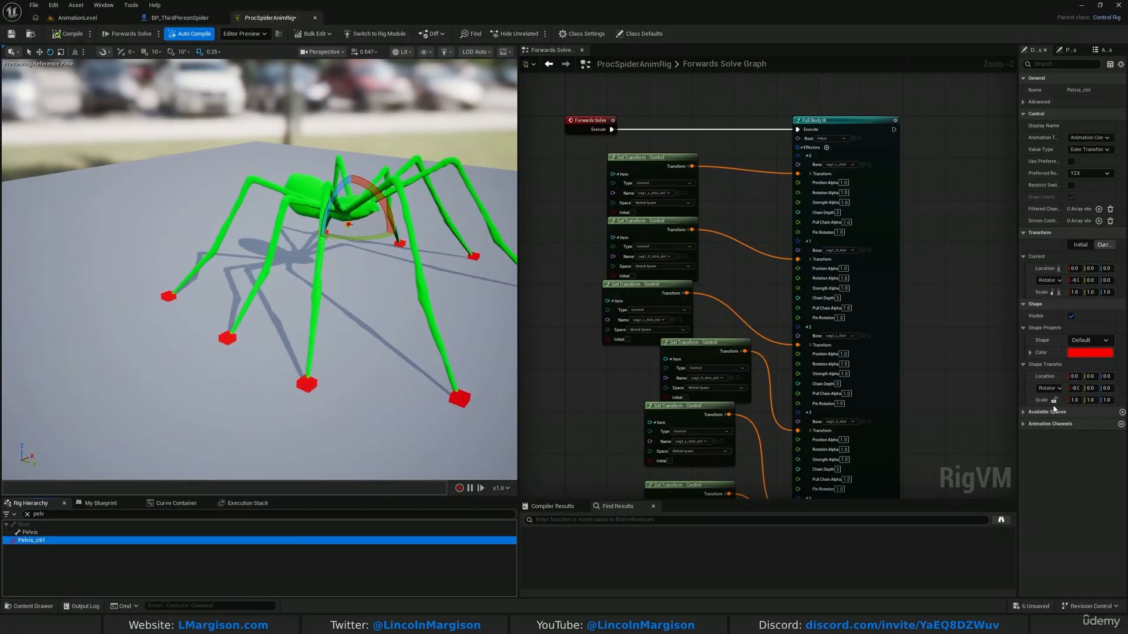
left_click_drag(1019, 329, 889, 329)
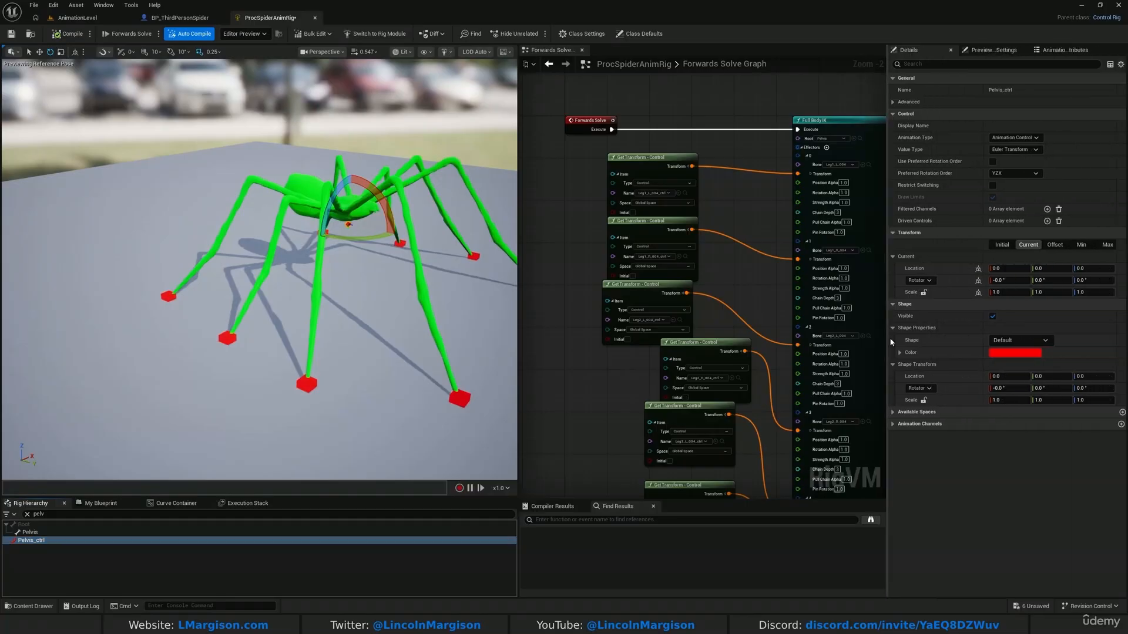
left_click(1021, 340)
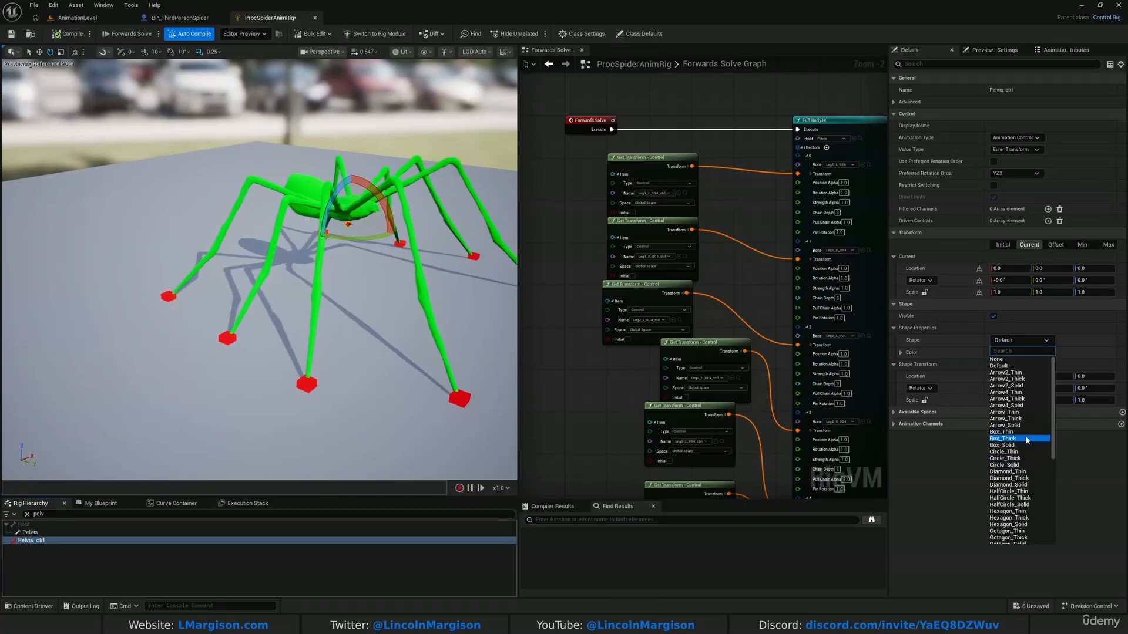
left_click(1027, 440)
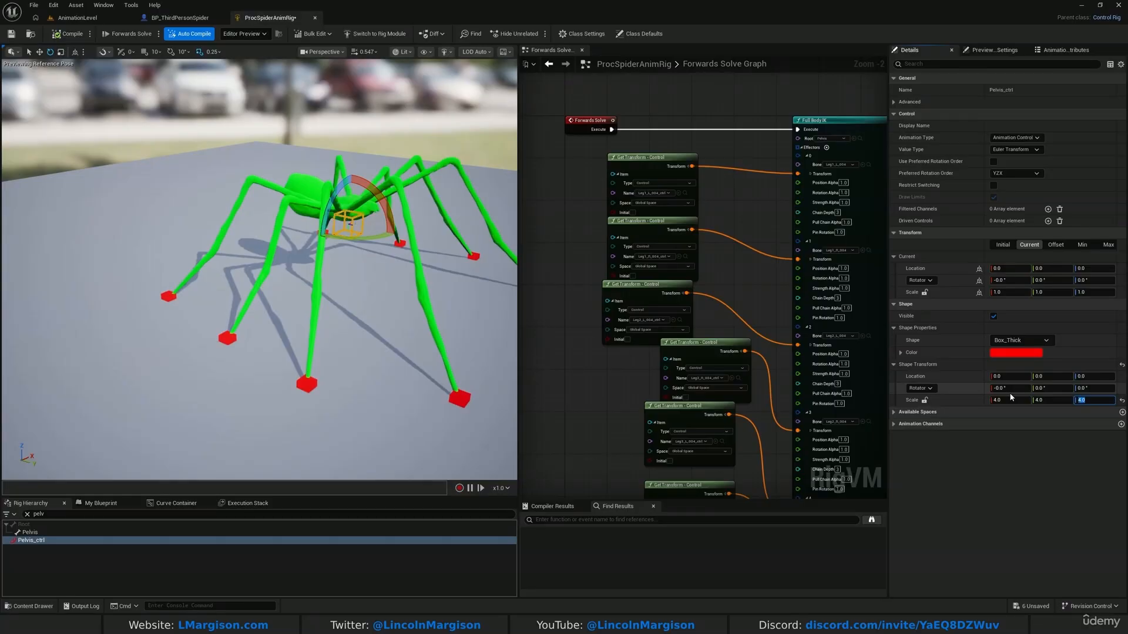
Examine the size and position of the Pelvis_ctrl box beneath the spider's body.
left_click(284, 83)
key("w")
mouse_move(326, 128)
right_mouse_down()
mouse_move(327, 106)
mouse_move(353, 112)
mouse_move(282, 117)
mouse_move(332, 136)
right_mouse_up()
key("s")
left_click(202, 238)
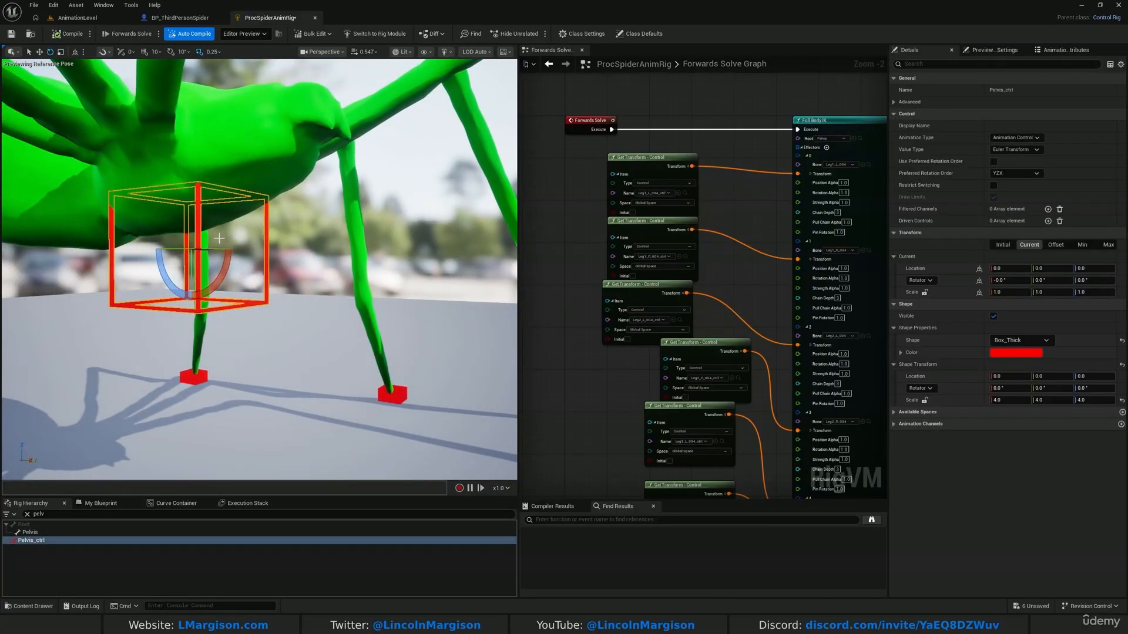
right_click_drag(219, 238, 217, 424)
key("s")
key("w")
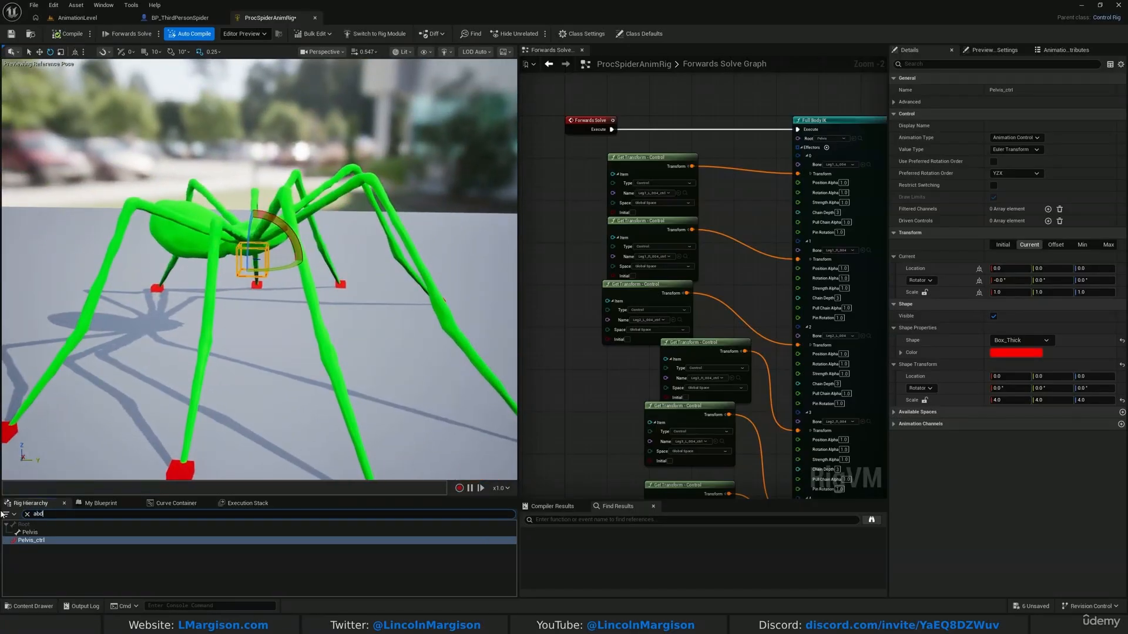
Find Abdomen_ctrl in the rig hierarchy and give it a Box_Thick shape scaled to 5.0 on all axes.
left_click(36, 548)
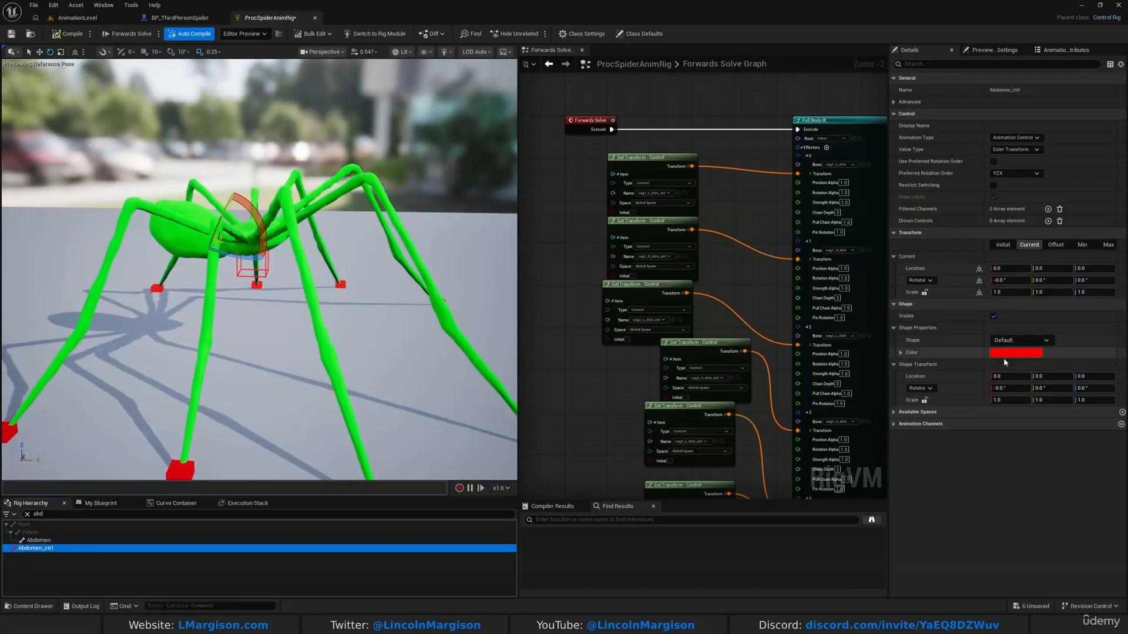
left_click(1034, 341)
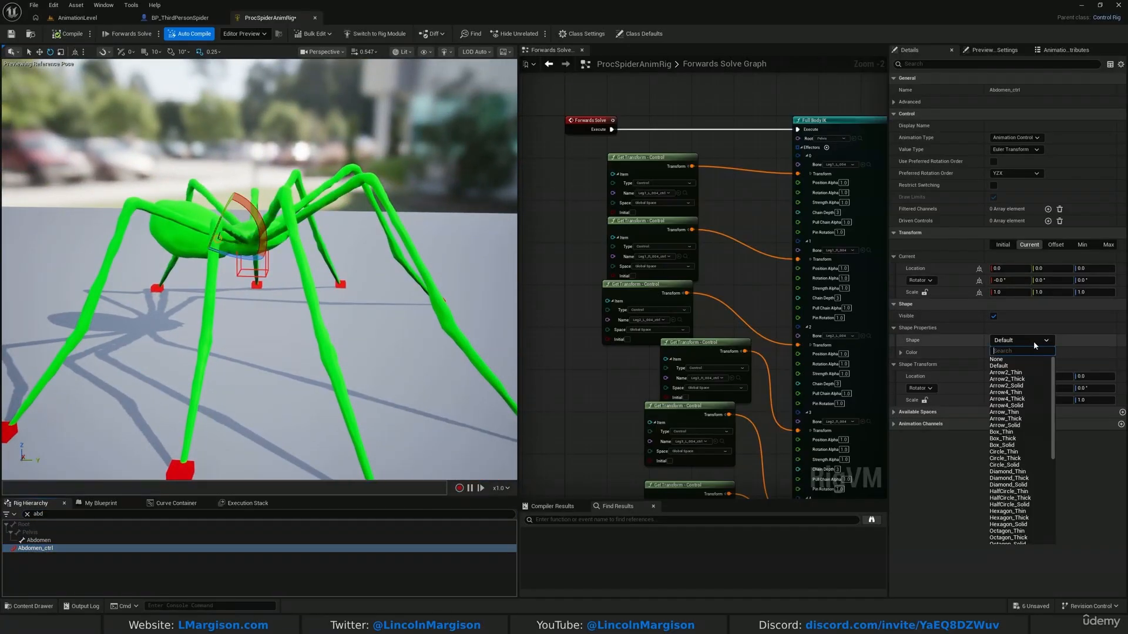
left_click(1019, 438)
left_click(1022, 400)
type("4")
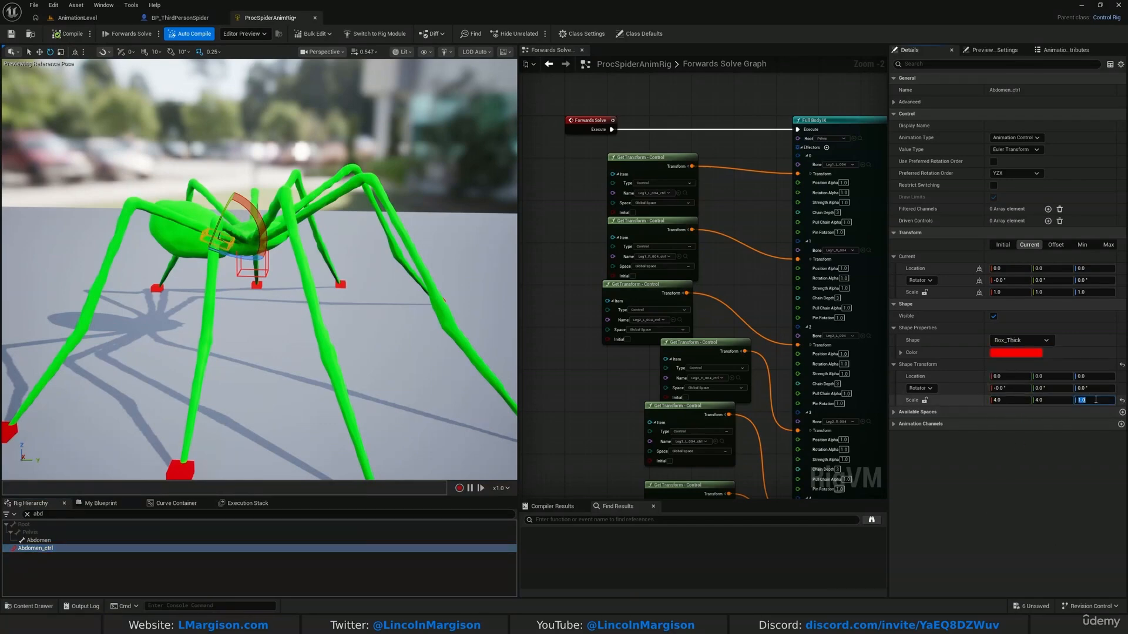
right_click_drag(308, 341, 467, 375)
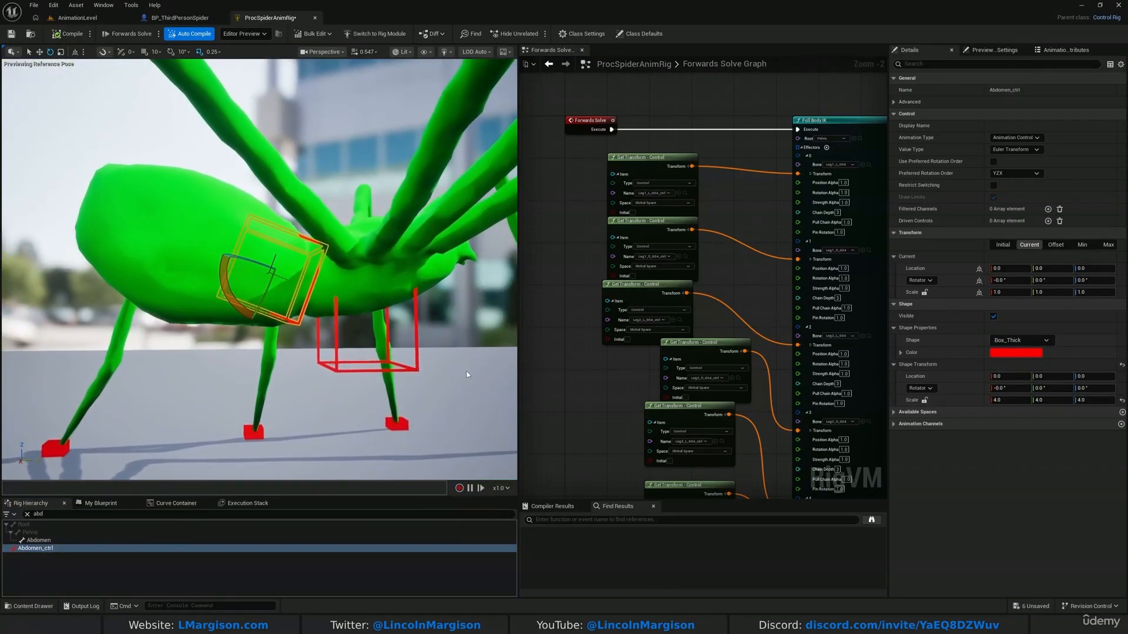
left_click(1038, 410)
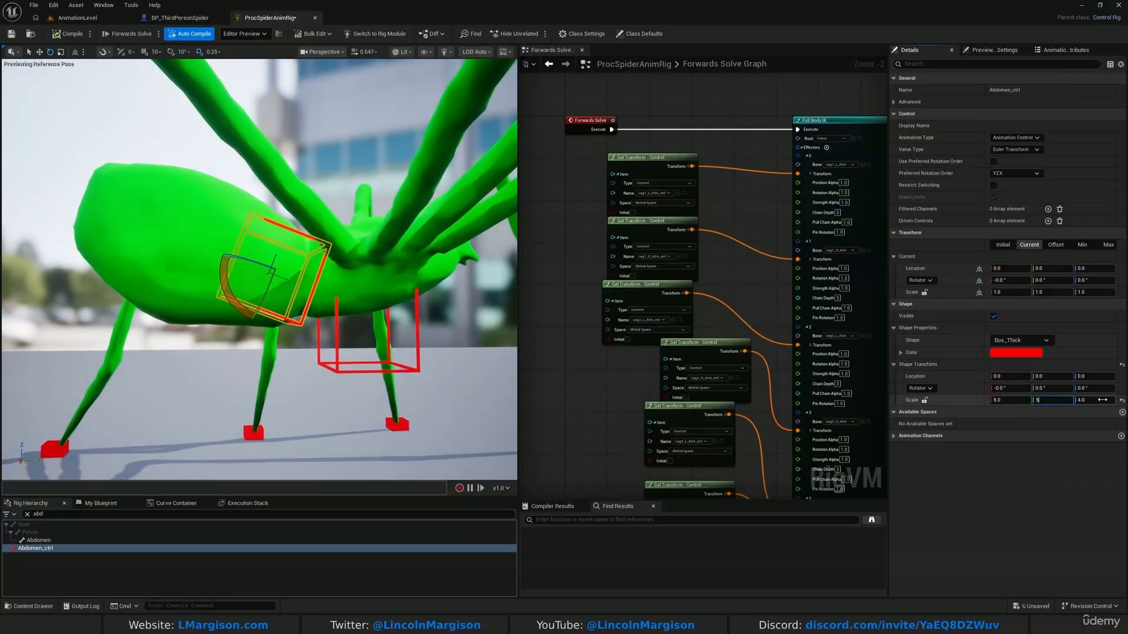
key("Return")
Save the ProcSpiderAnimRig asset and look over the rigged spider.
left_click(213, 131)
right_click_drag(213, 131, 176, 150)
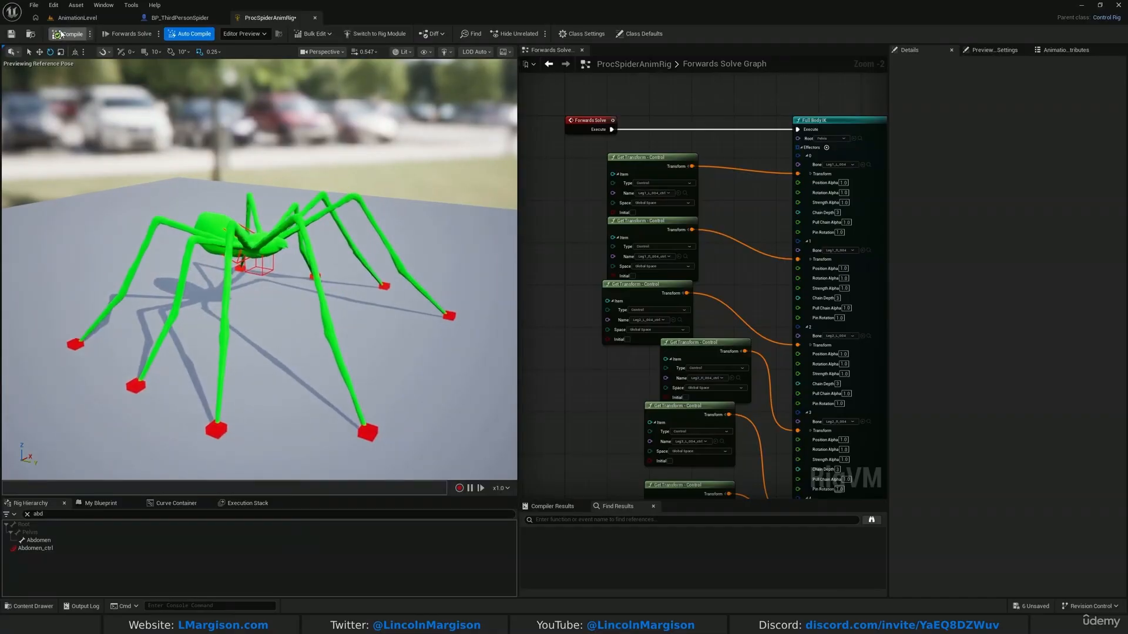
left_click(13, 35)
right_click_drag(299, 233, 475, 244)
right_click_drag(258, 265, 306, 242)
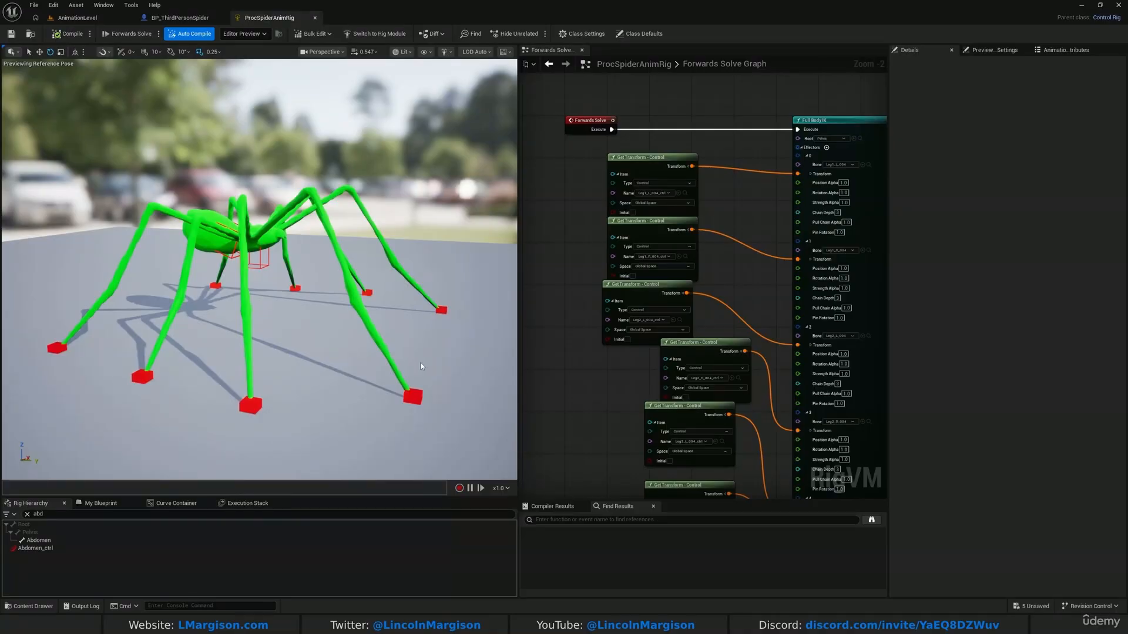
right_click_drag(420, 365, 473, 362)
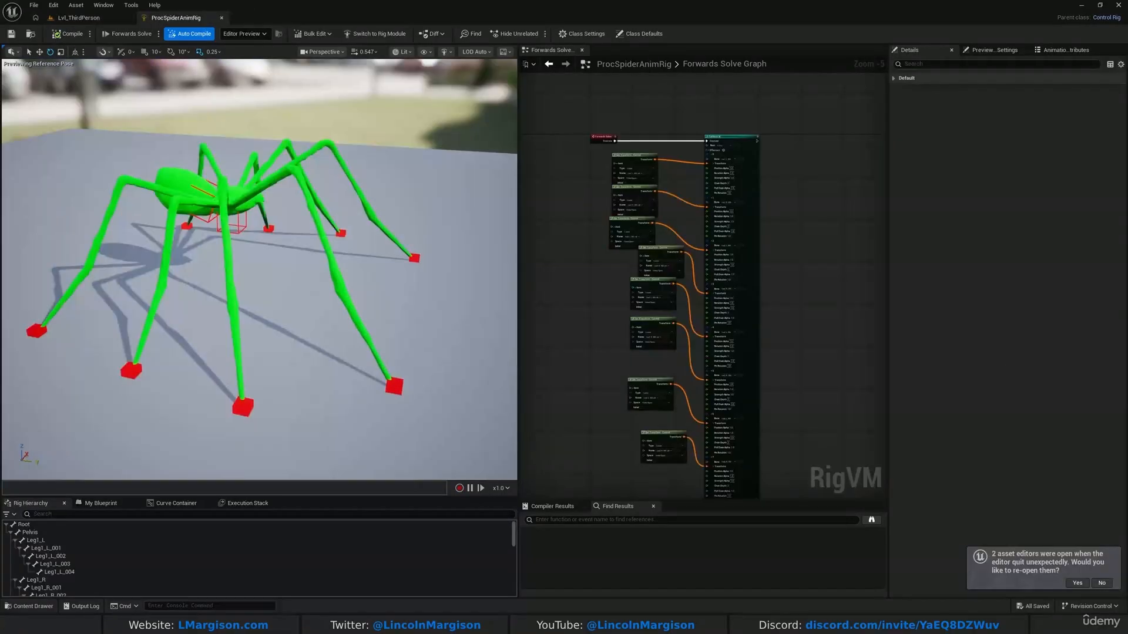
Test moving Abdomen_ctrl on its own, and recompile the rig to reset the control pose.
right_click_drag(329, 296, 322, 264)
left_click(245, 233)
left_click(322, 248)
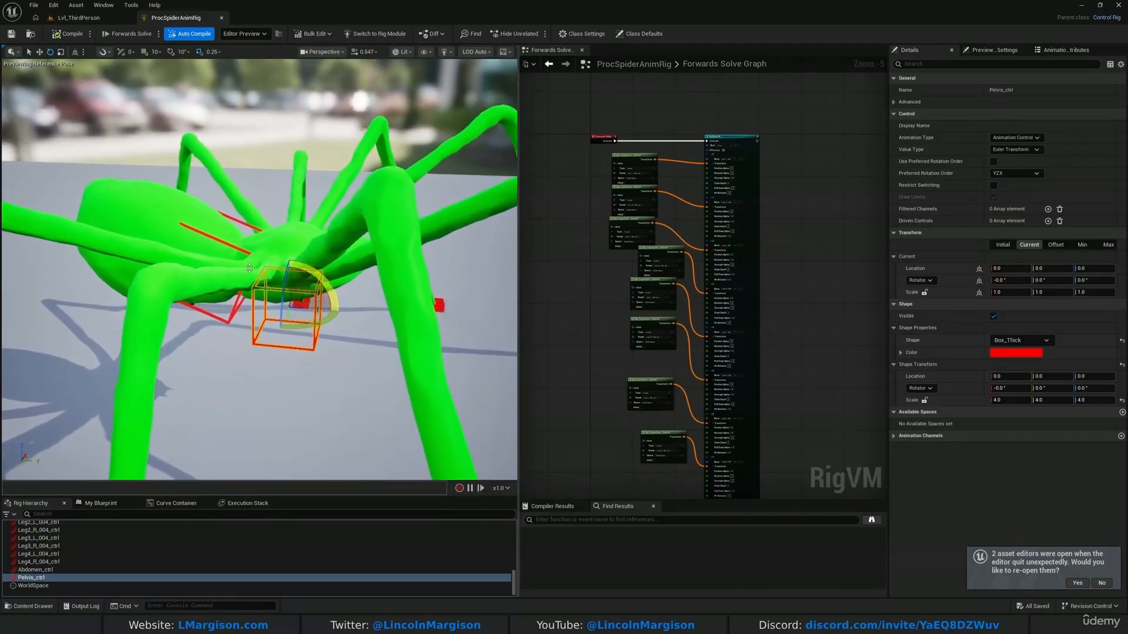
left_click(231, 248)
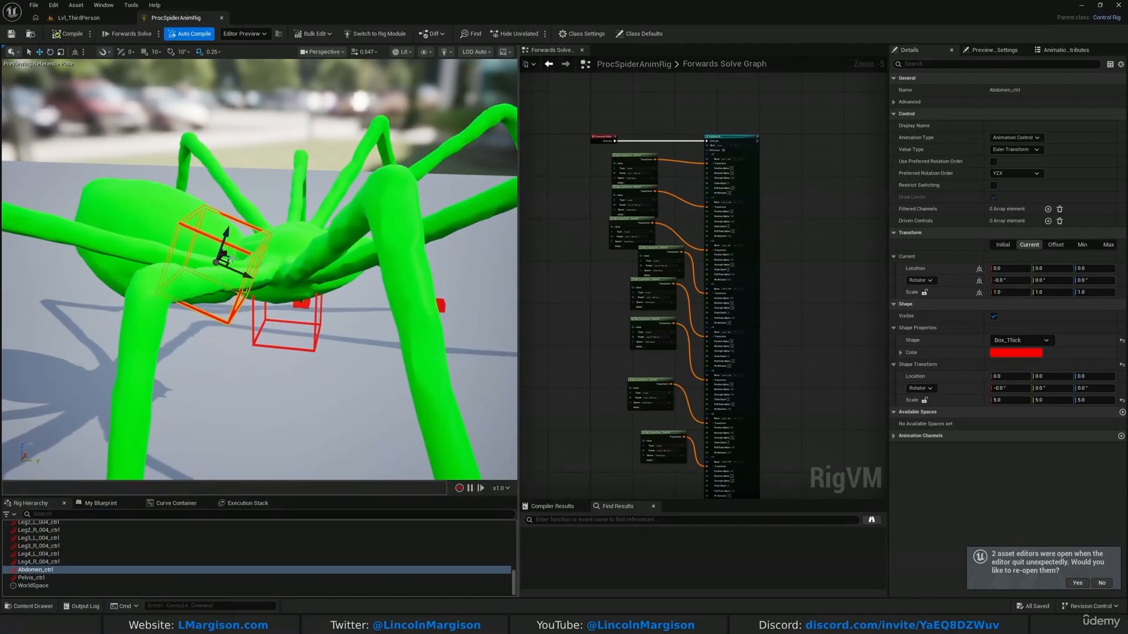
left_click_drag(232, 257, 202, 251)
left_click(71, 35)
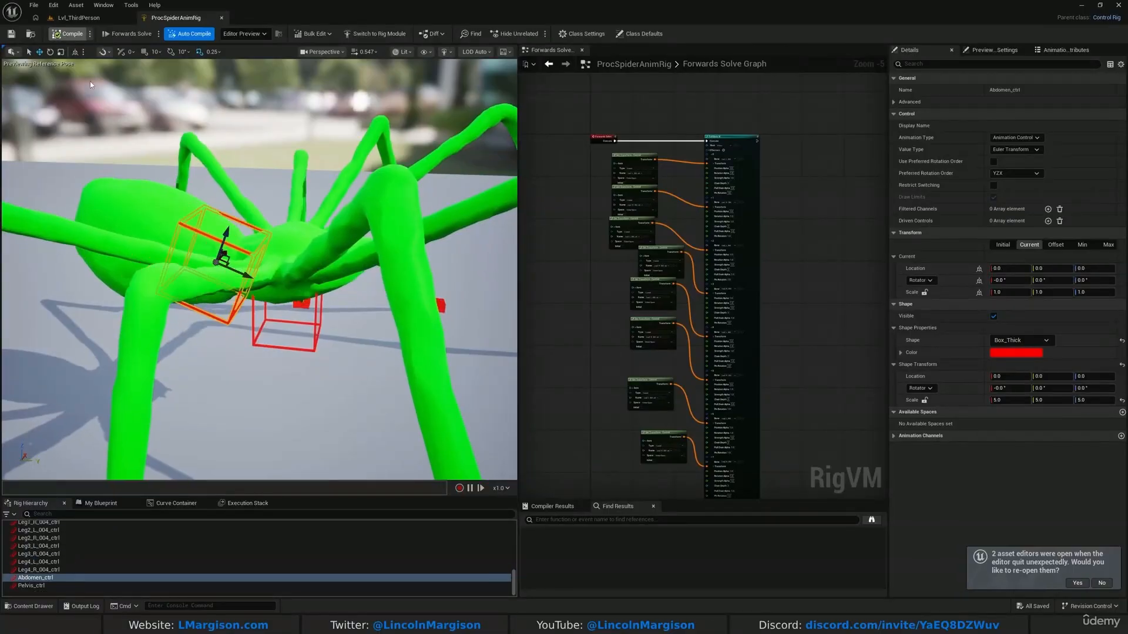
key("Escape")
Test moving Pelvis_ctrl backwards about 128 units along its Z axis, and recompile to reset it.
left_click(315, 324)
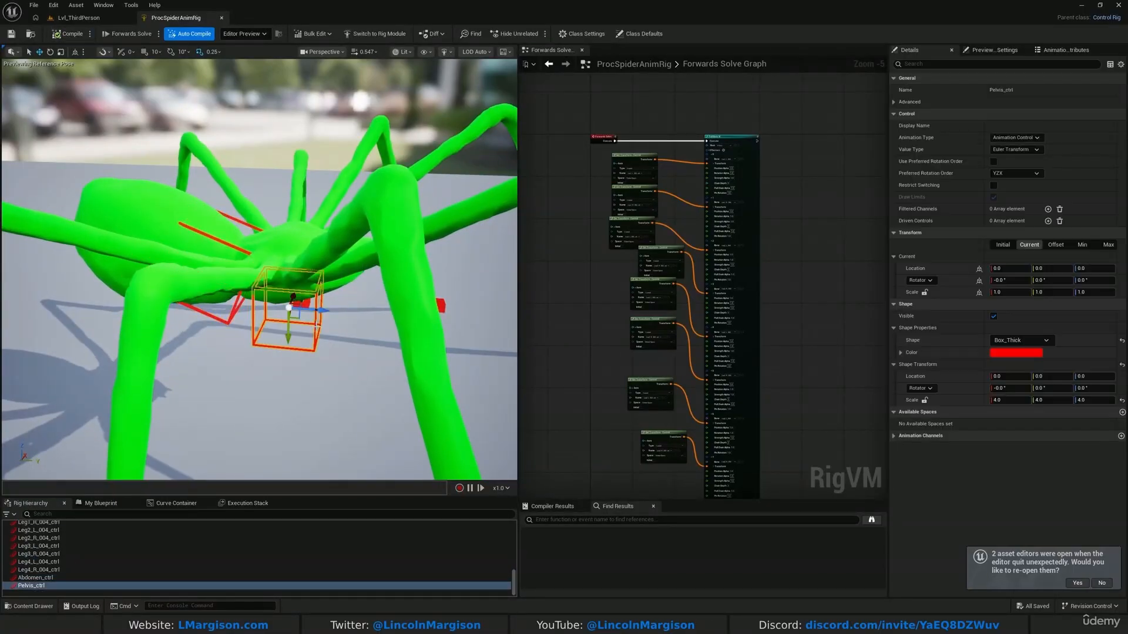
left_click_drag(319, 311, 145, 291)
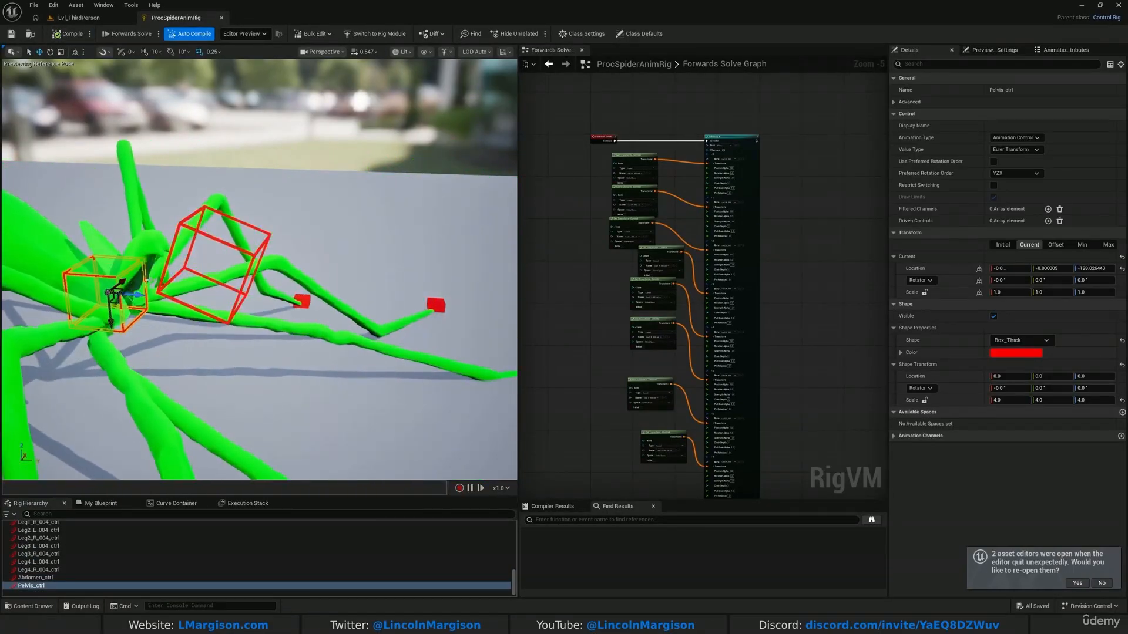
right_click_drag(145, 291, 126, 376)
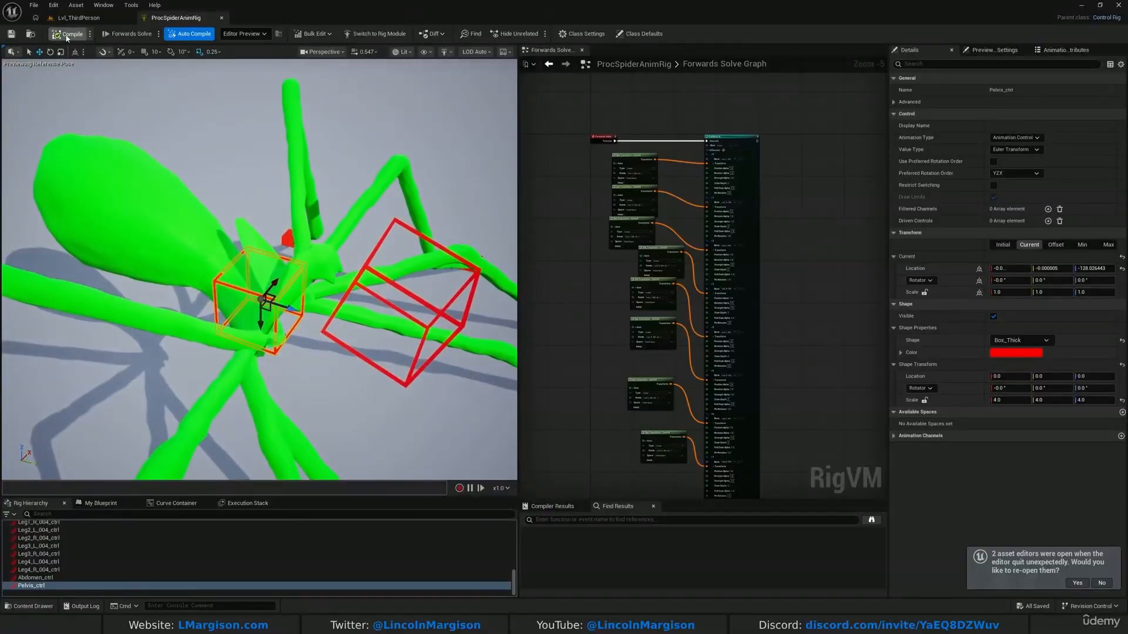
left_click(67, 34)
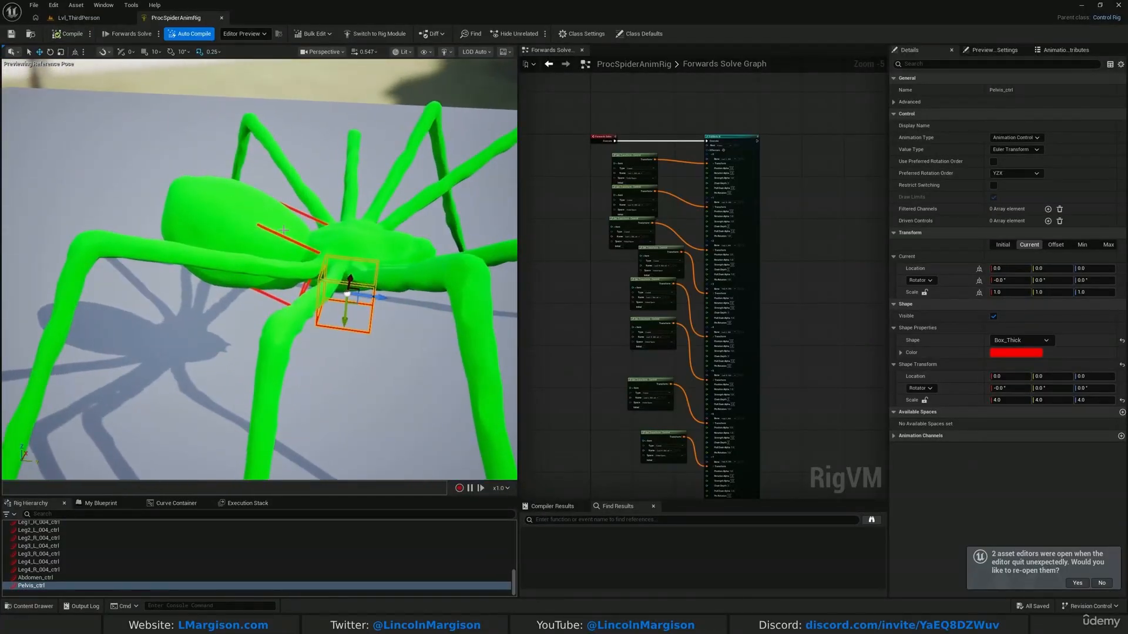
Parent Abdomen_ctrl under Pelvis_ctrl in the rig hierarchy, and select Pelvis_ctrl.
left_click(285, 237)
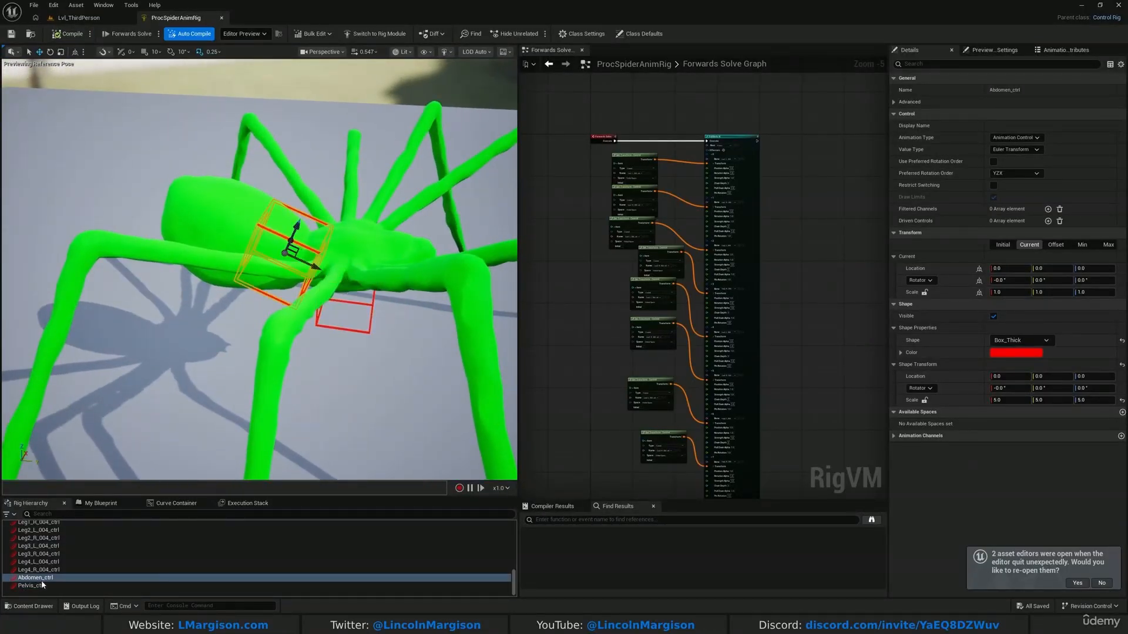
left_click(139, 480)
left_click(34, 579)
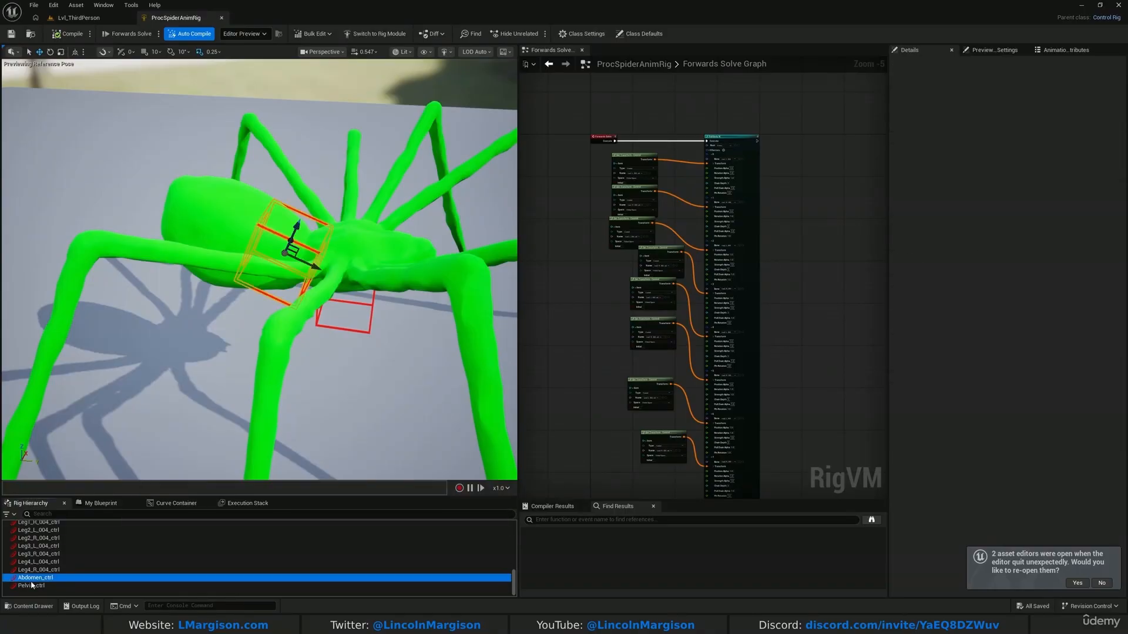
left_click_drag(34, 578, 32, 586)
left_click(31, 578)
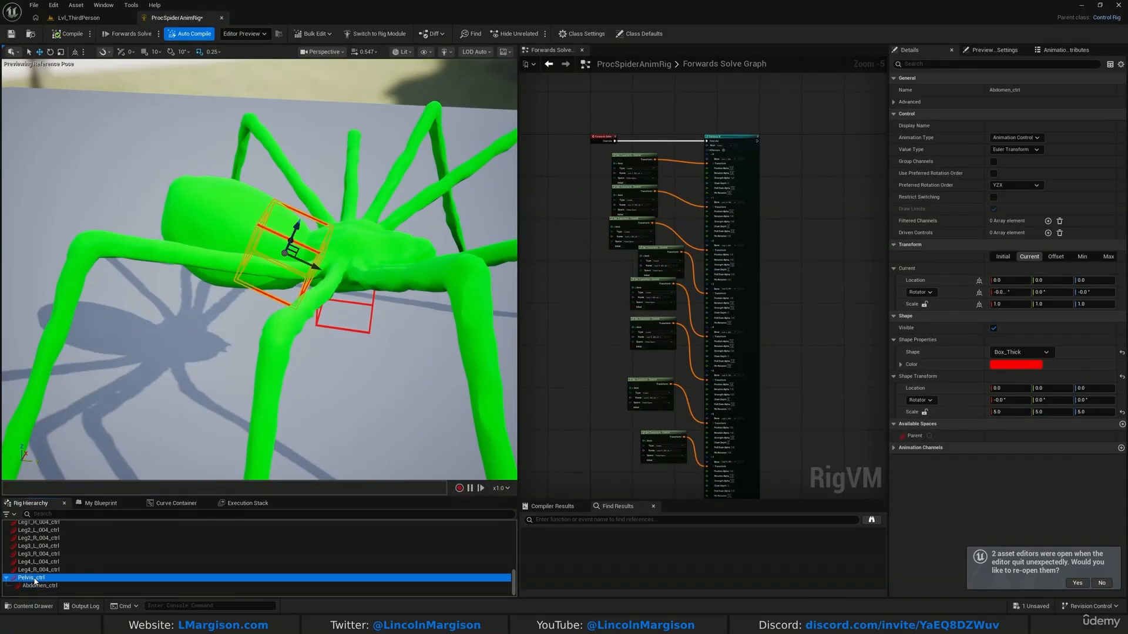
Test moving Pelvis_ctrl with its child Abdomen_ctrl in the viewport, undo the moves, and clear the selection.
mouse_move(373, 298)
left_mouse_down()
mouse_move(401, 304)
mouse_move(380, 315)
left_mouse_up()
key("ctrl+z")
key("ctrl+z")
key("ctrl+z")
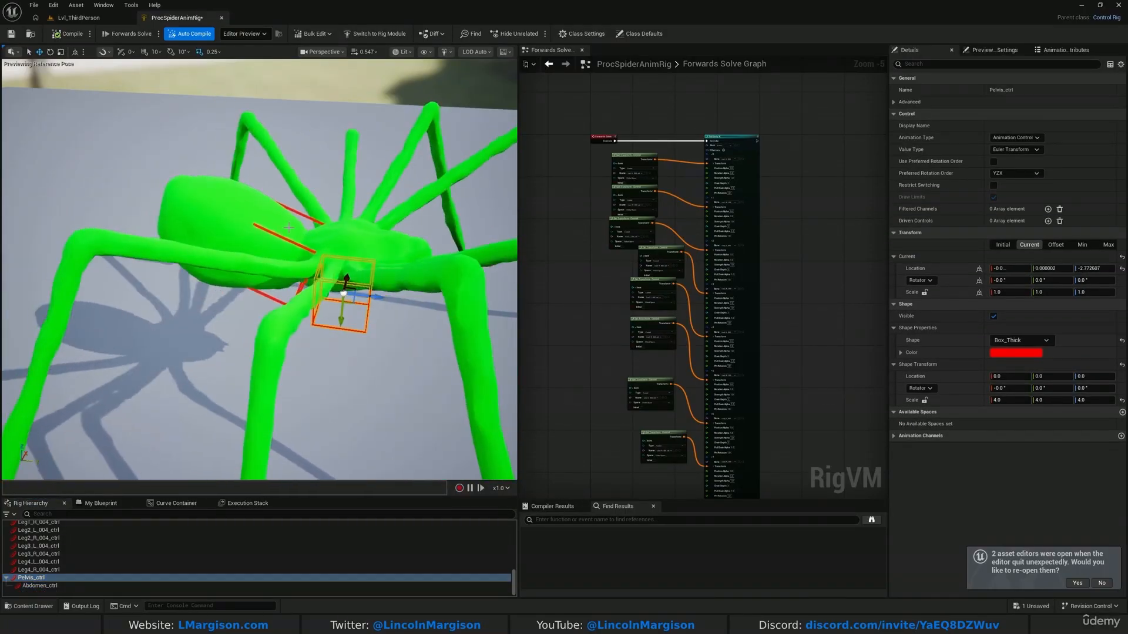
left_click(367, 306)
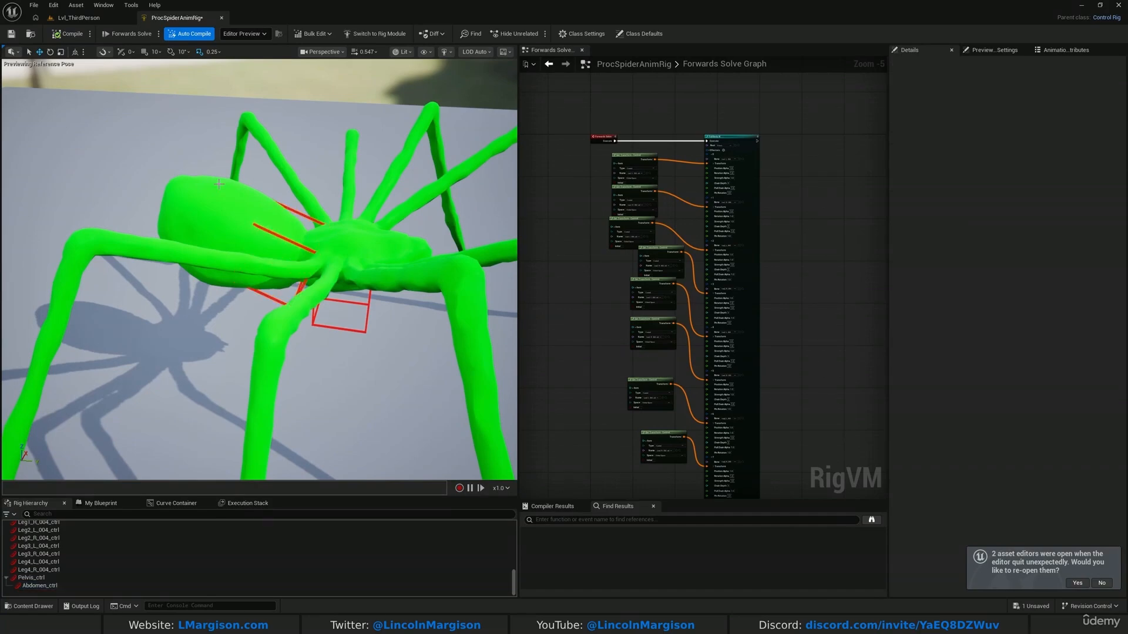
Look over the node graph and the whole rigged spider, and save the ProcSpiderAnimRig asset.
scroll(764, 253, "down", 2)
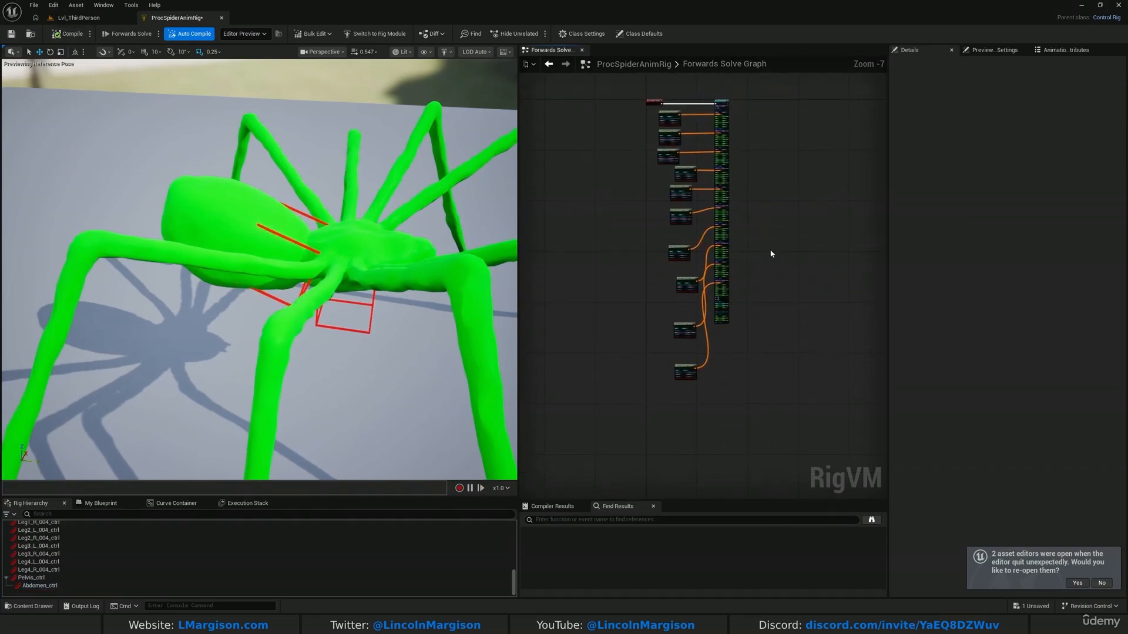
right_click_drag(814, 253, 812, 350)
right_click_drag(364, 264, 411, 229)
key("s")
scroll(376, 234, "down", 1)
key("a")
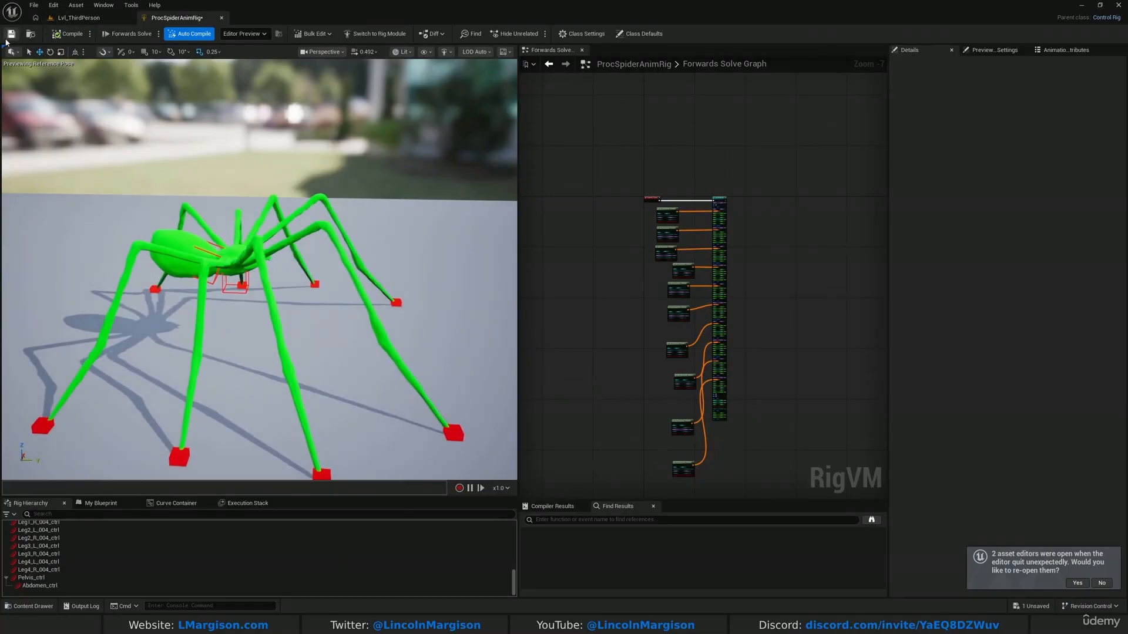
left_click(10, 36)
Create a new level with a floor, sky and lighting in the level editor, and enlarge its viewport.
left_click(87, 18)
left_click(34, 5)
left_click(58, 39)
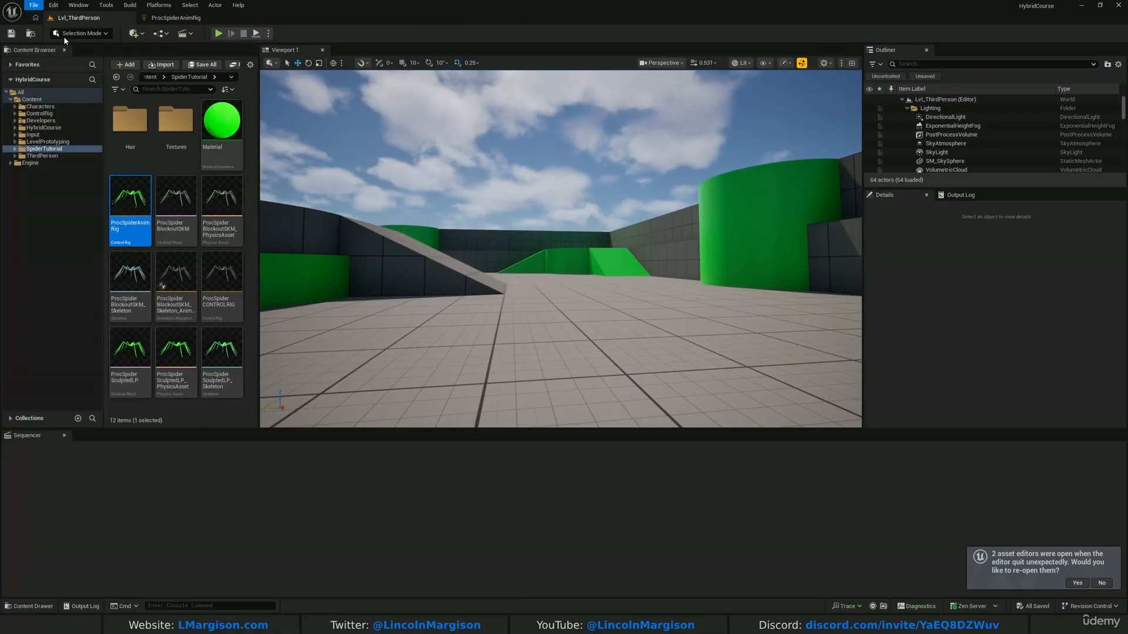
left_click(578, 260)
left_click(619, 395)
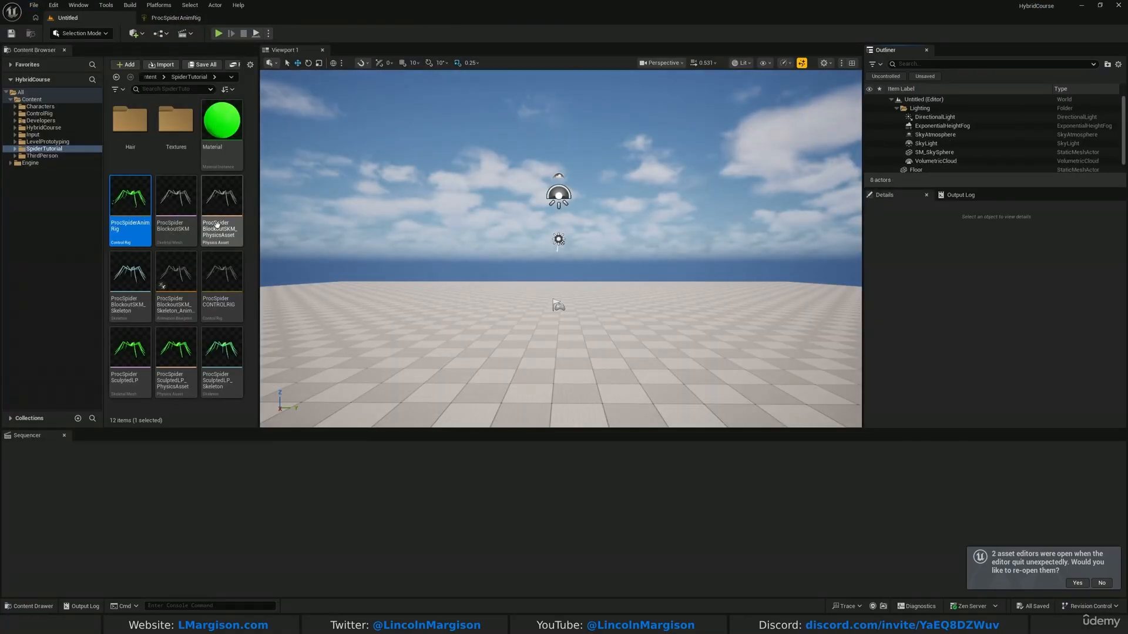
left_click_drag(349, 432, 341, 516)
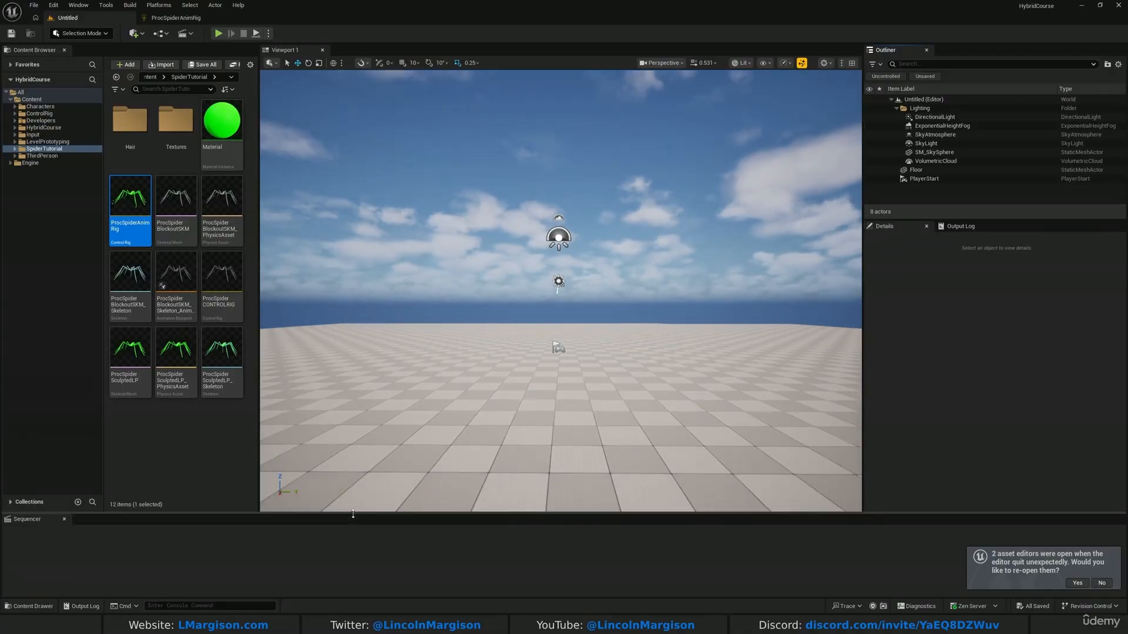
Add a level sequence named SpiderAnimation and save it in the SpiderTutorial folder.
left_click(187, 34)
left_click(187, 34)
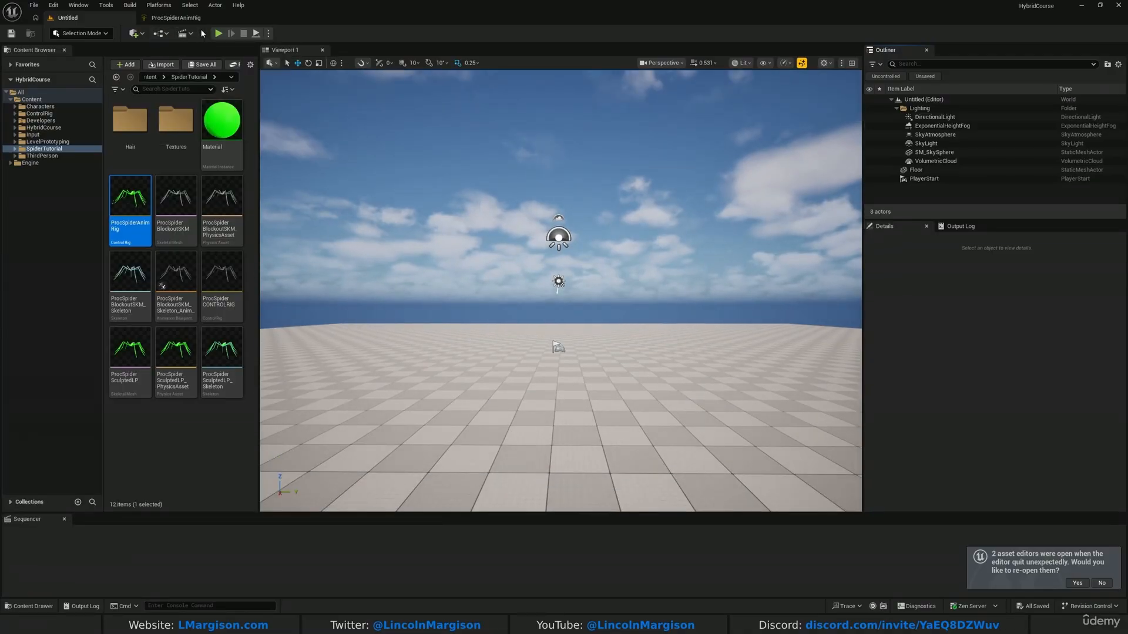
left_click(188, 36)
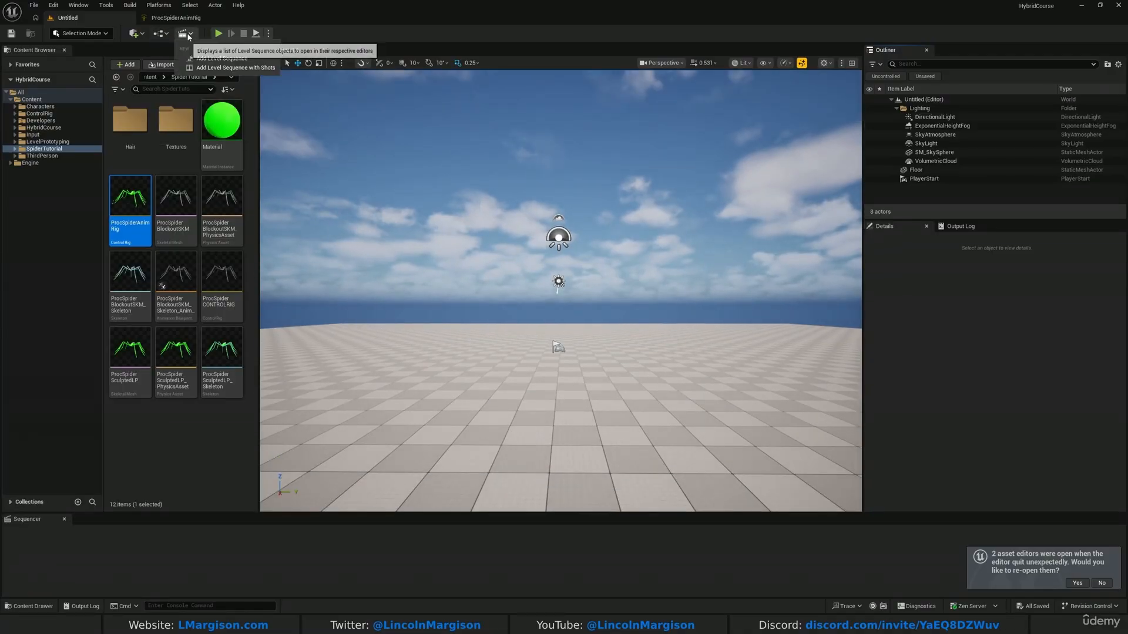
left_click(207, 59)
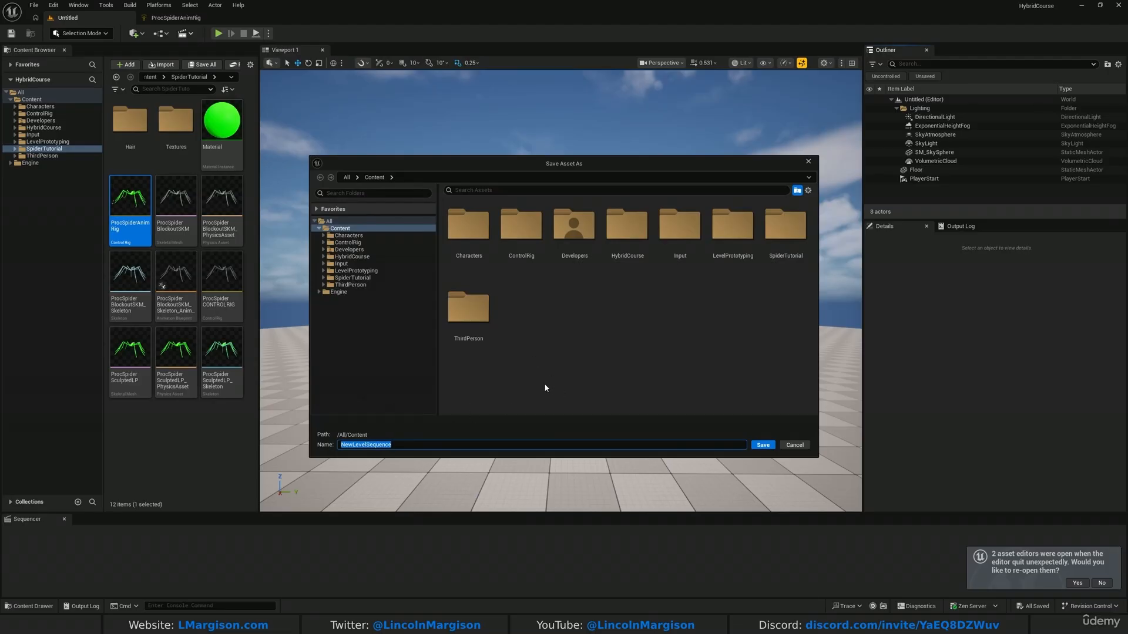
left_click(793, 225)
double_click(793, 225)
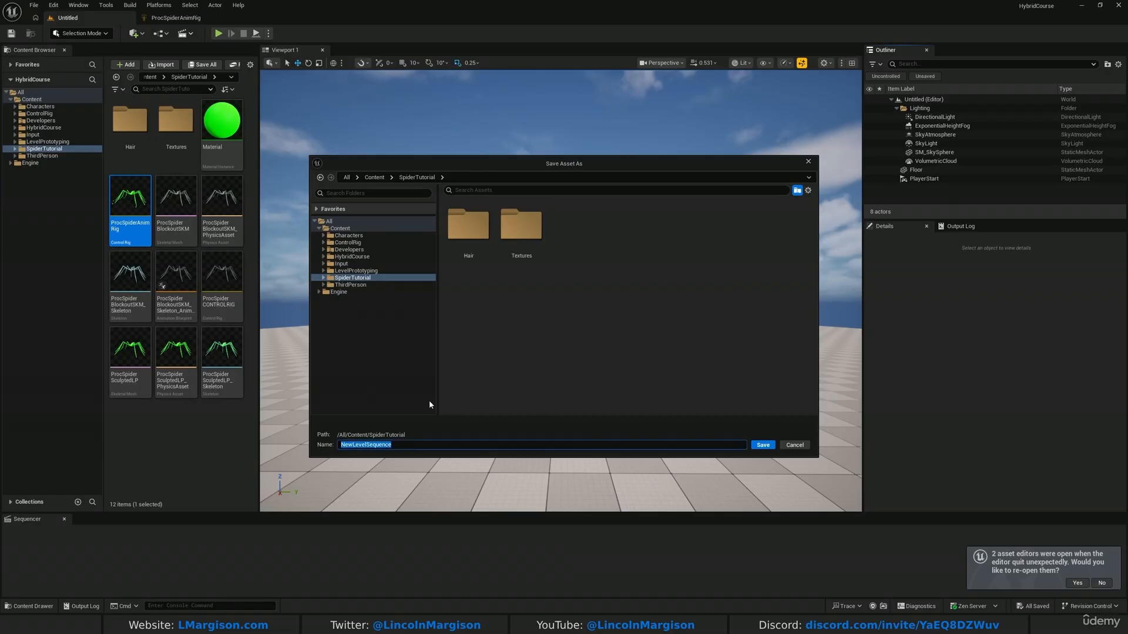
type("SpiderAnimation")
key("Return")
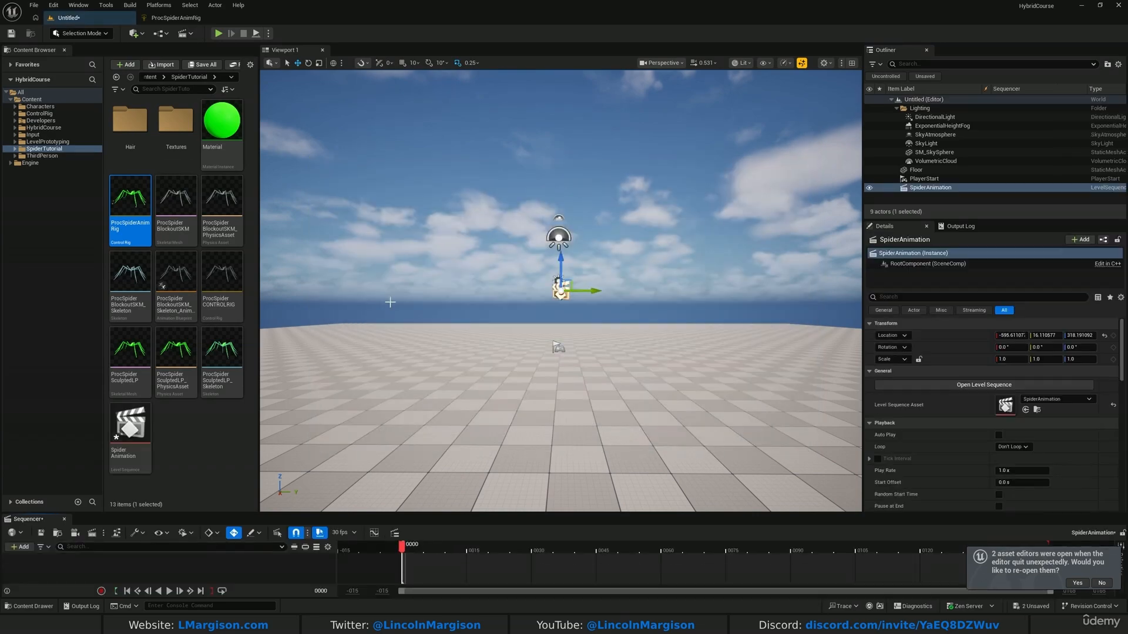
Make more room for the Sequencer and add the ProcSpiderAnimRig control rig to the SpiderAnimation sequence.
key("w")
right_click_drag(470, 352, 452, 386)
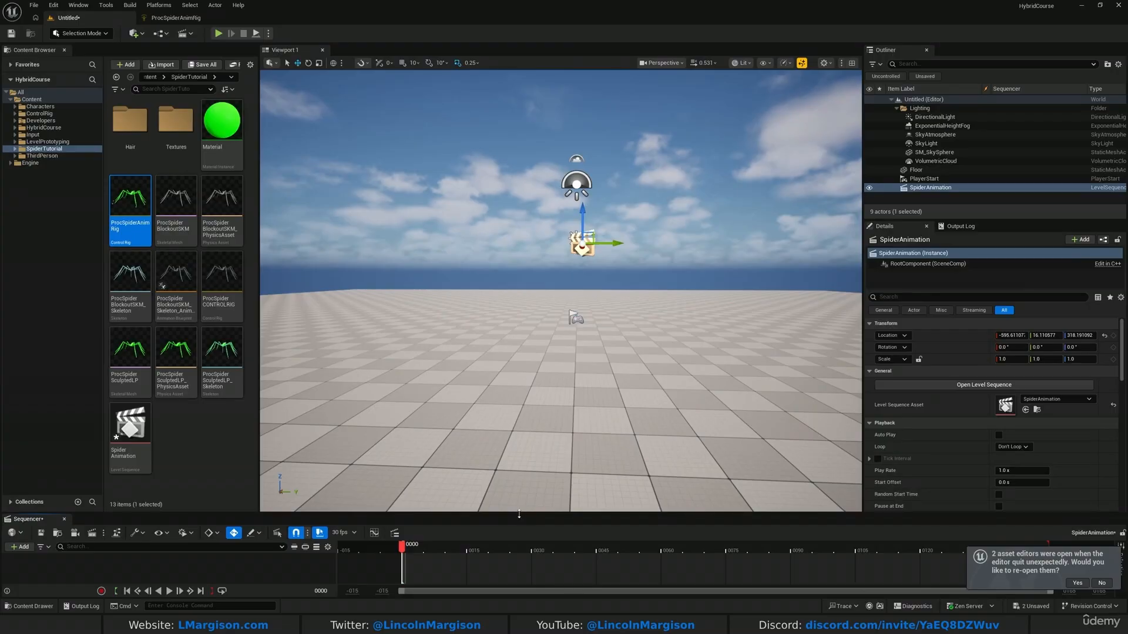
left_click_drag(519, 515, 293, 319)
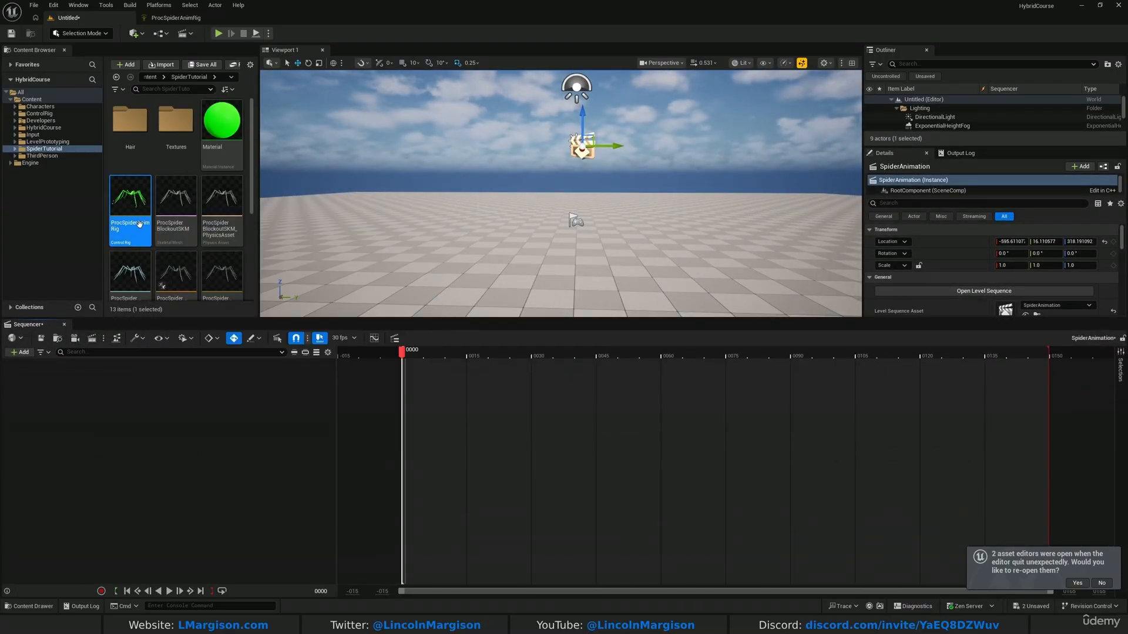
left_click_drag(140, 225, 152, 425)
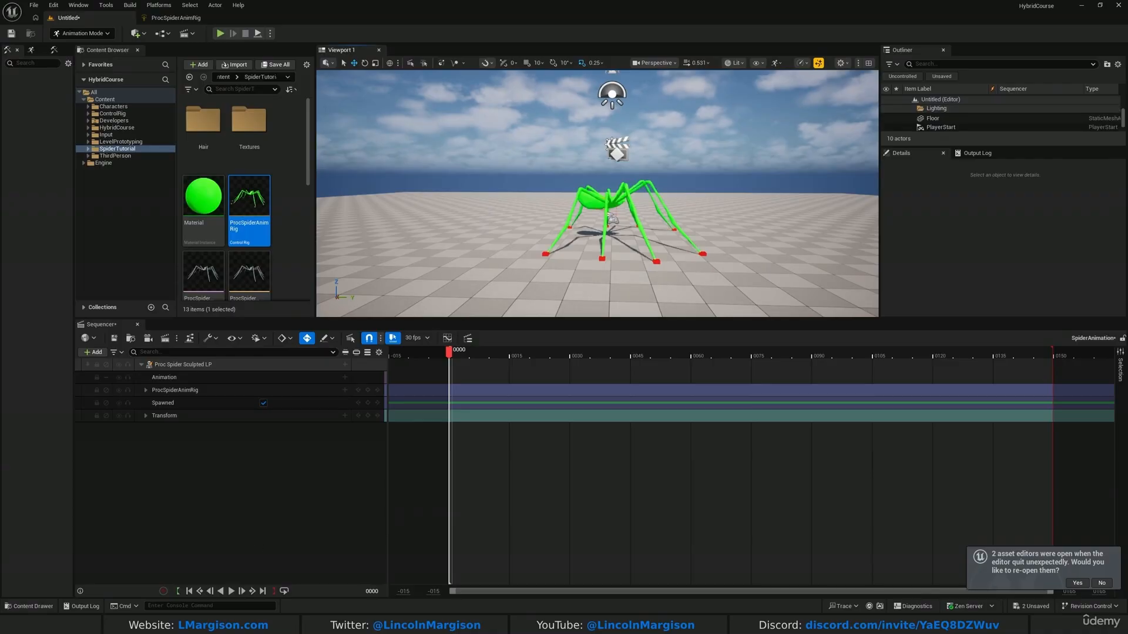
Enlarge the viewport to frame the spider, and decline to re-open the previously open asset editors.
right_click_drag(641, 258, 629, 287)
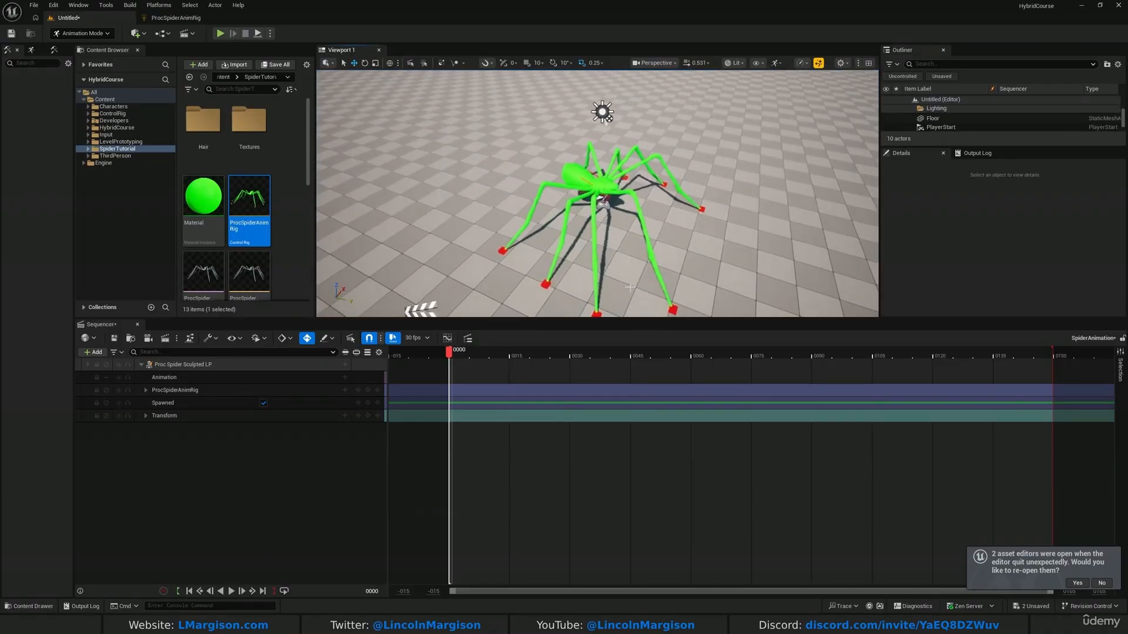
left_click_drag(633, 319, 615, 450)
right_click_drag(616, 353, 660, 301)
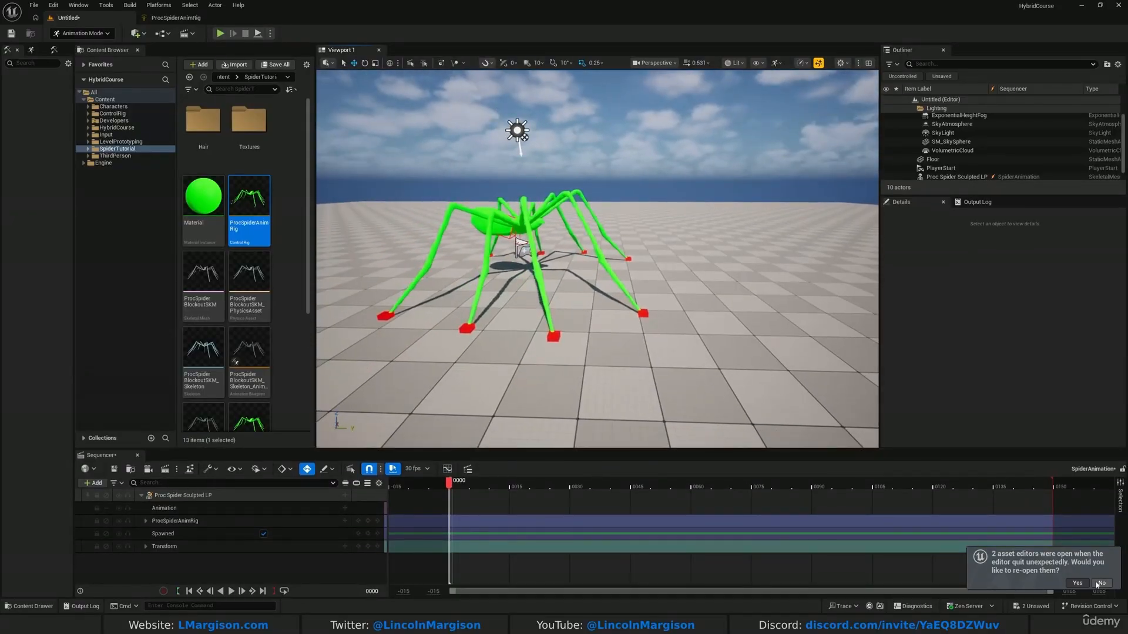
left_click(1101, 583)
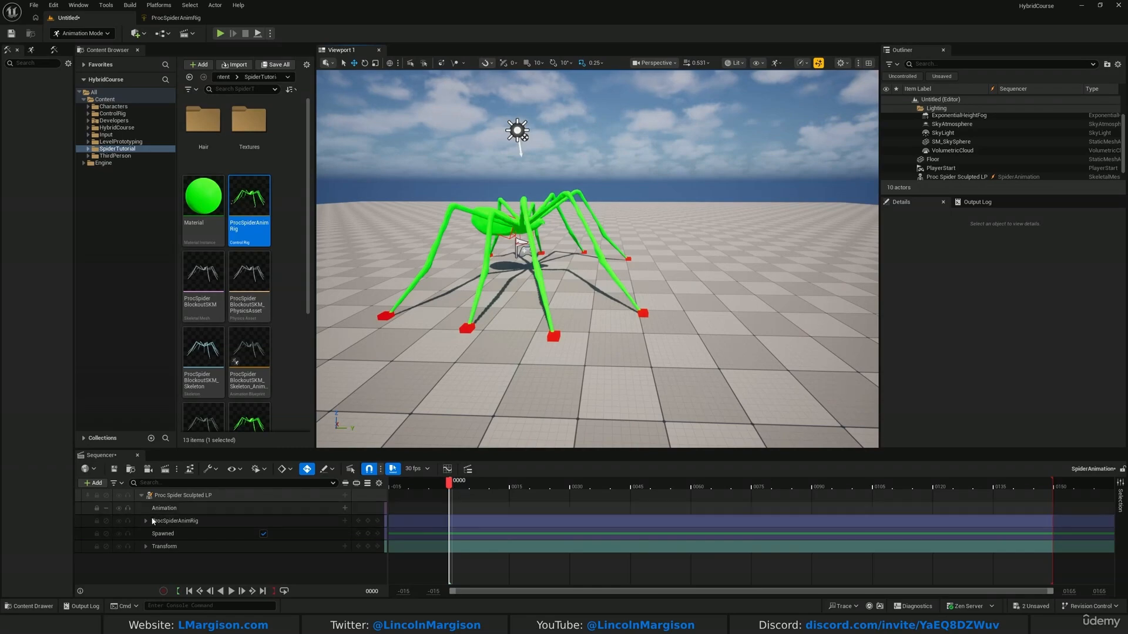
Key all controls of the ProcSpiderAnimRig track at frame 0 of the sequence.
right_click_drag(468, 203, 465, 195)
key("w")
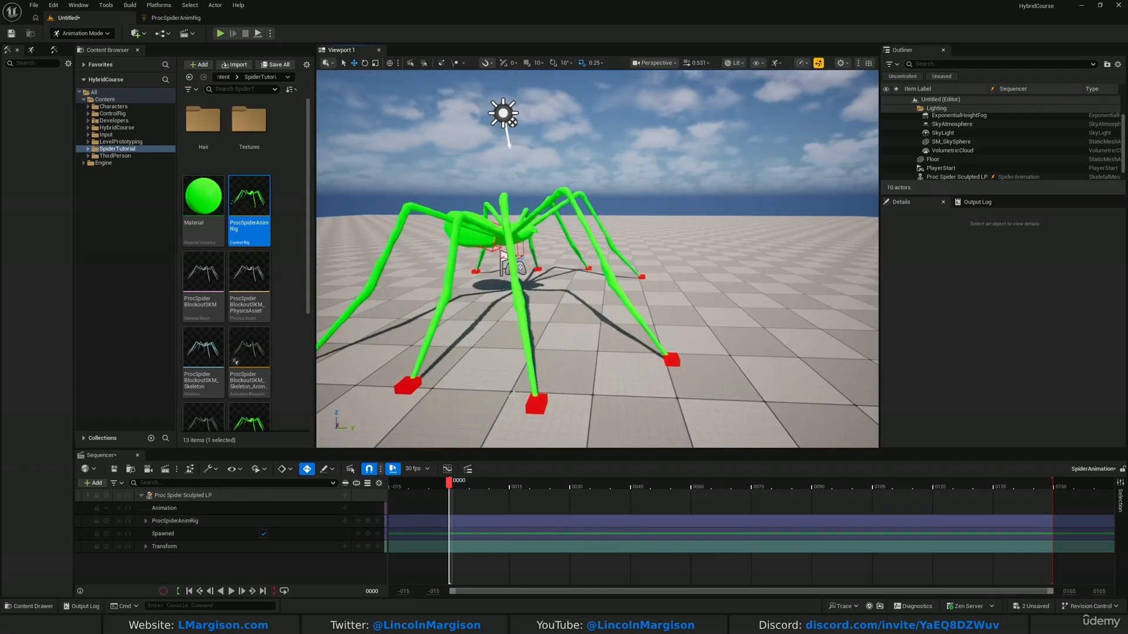
left_click(175, 521)
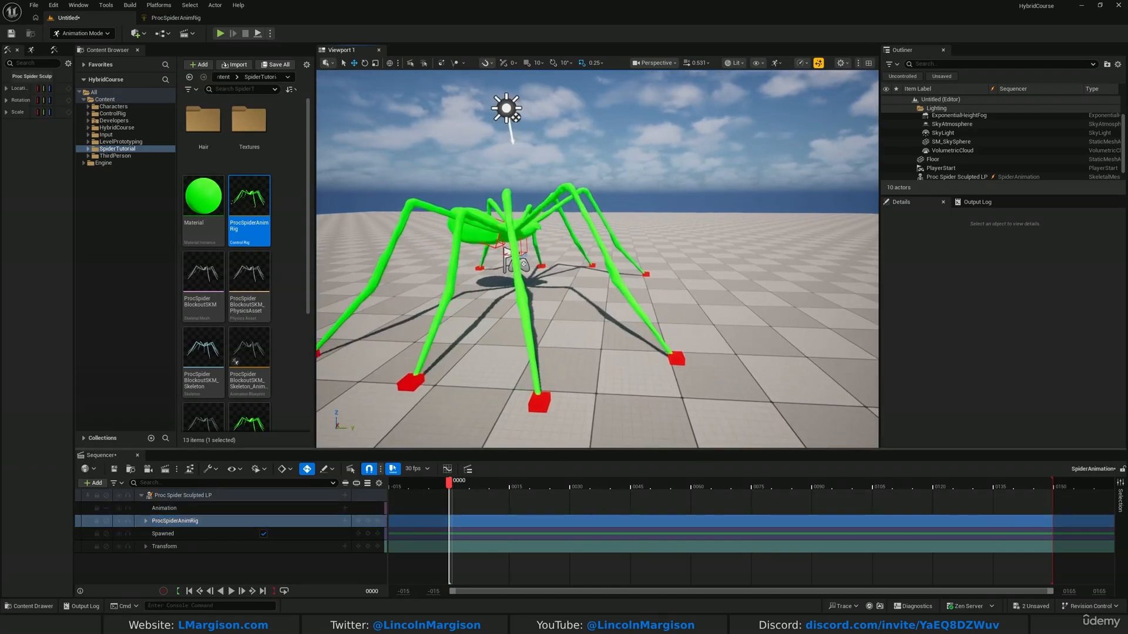
key("w")
mouse_move(517, 265)
right_mouse_down()
mouse_move(529, 294)
mouse_move(511, 270)
right_mouse_up()
key("s")
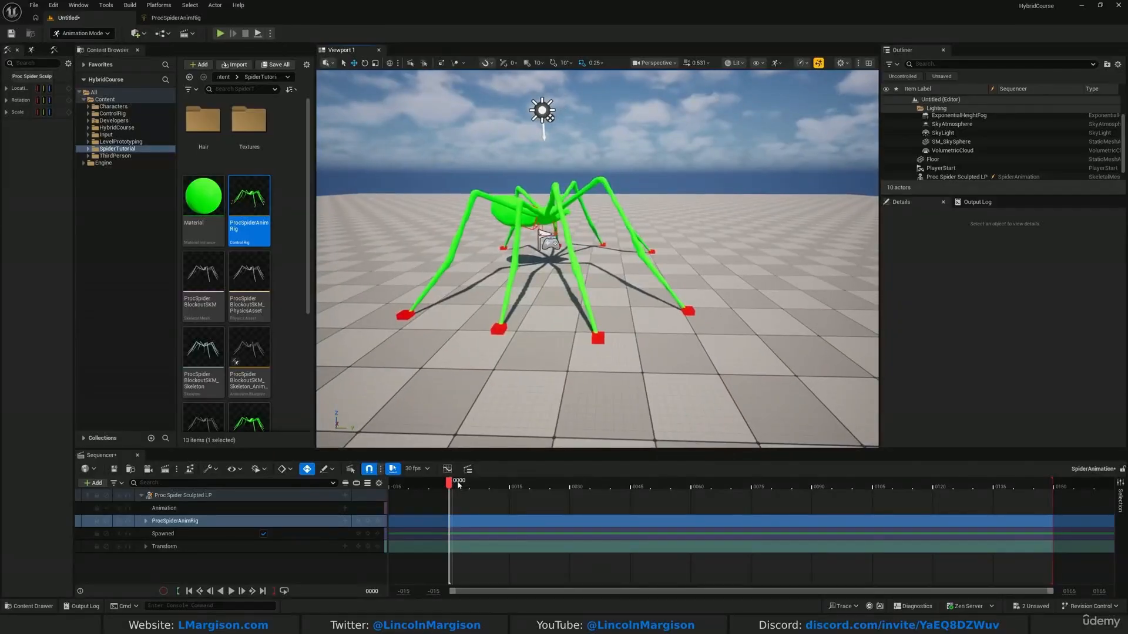
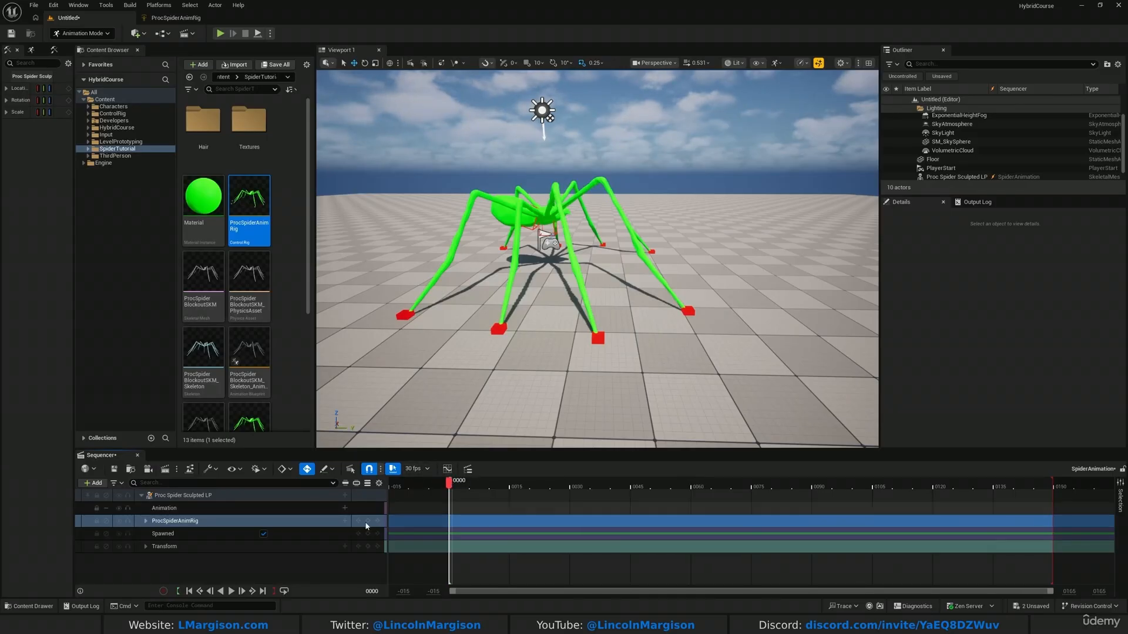
left_click(147, 525)
left_click(145, 522)
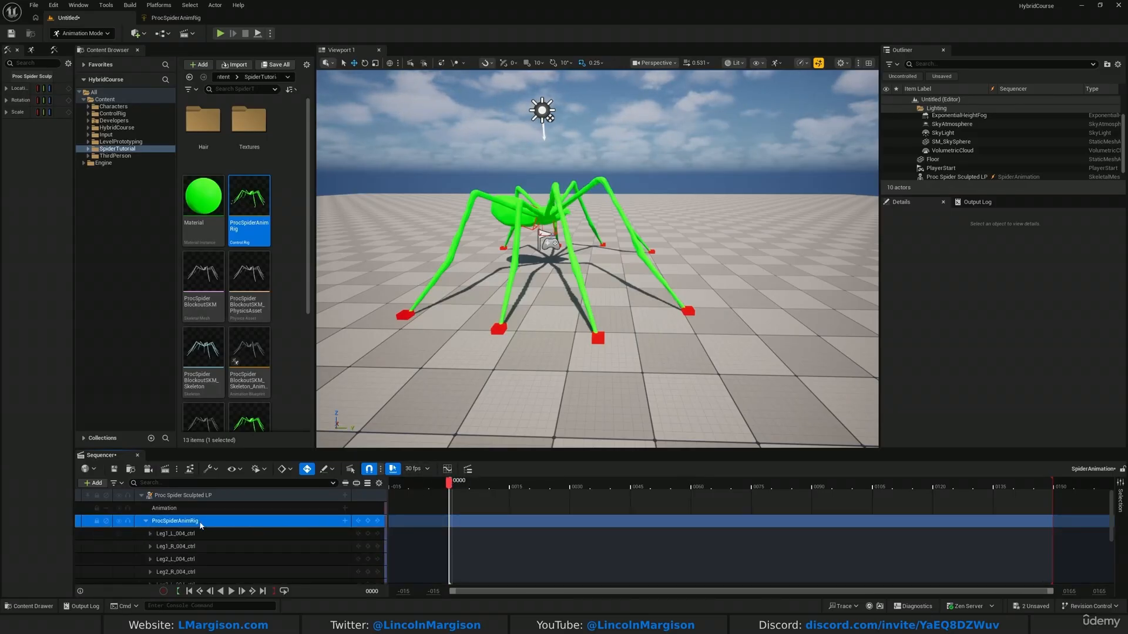
left_click(146, 522)
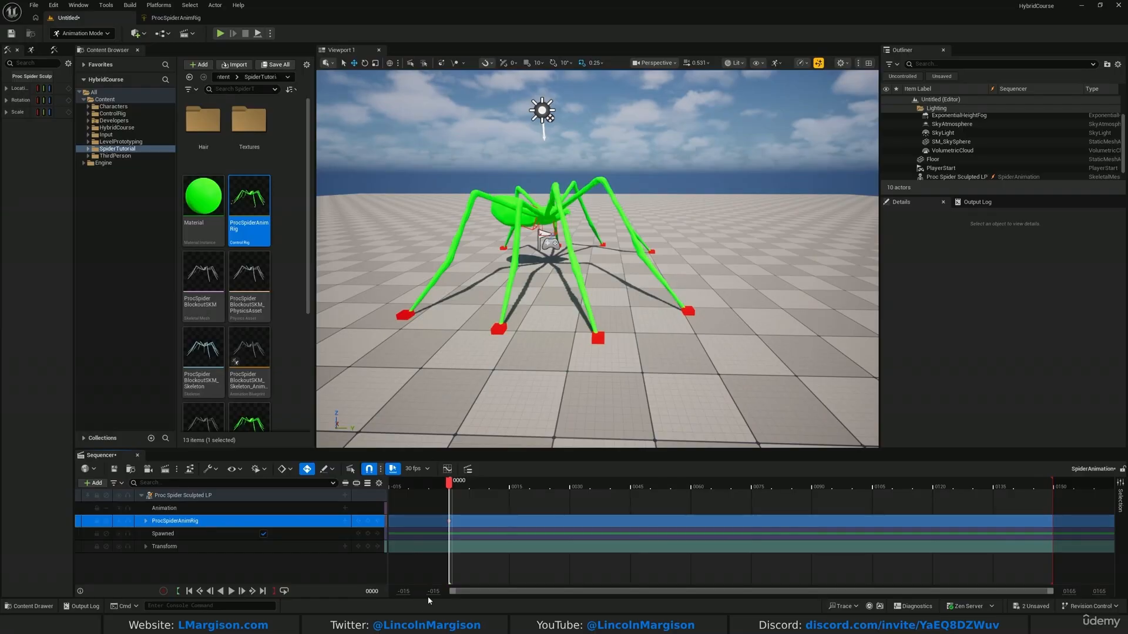
Check that every leg, pelvis and abdomen control in the ProcSpiderAnimRig track has a key at frame 0.
left_click(469, 518)
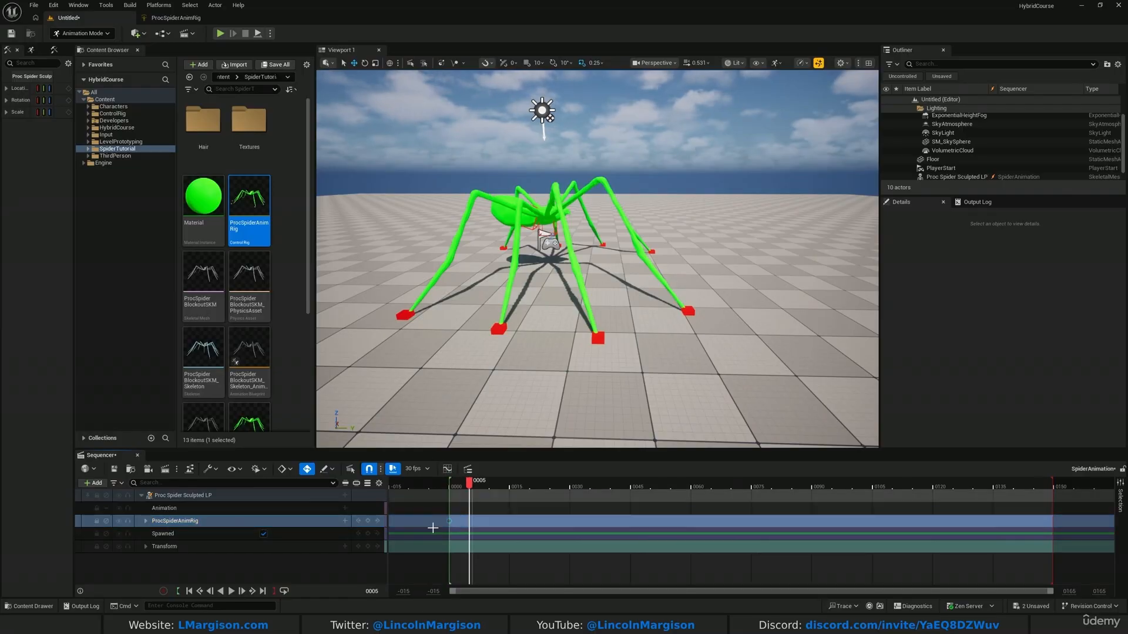
left_click_drag(469, 484, 449, 484)
left_click(146, 521)
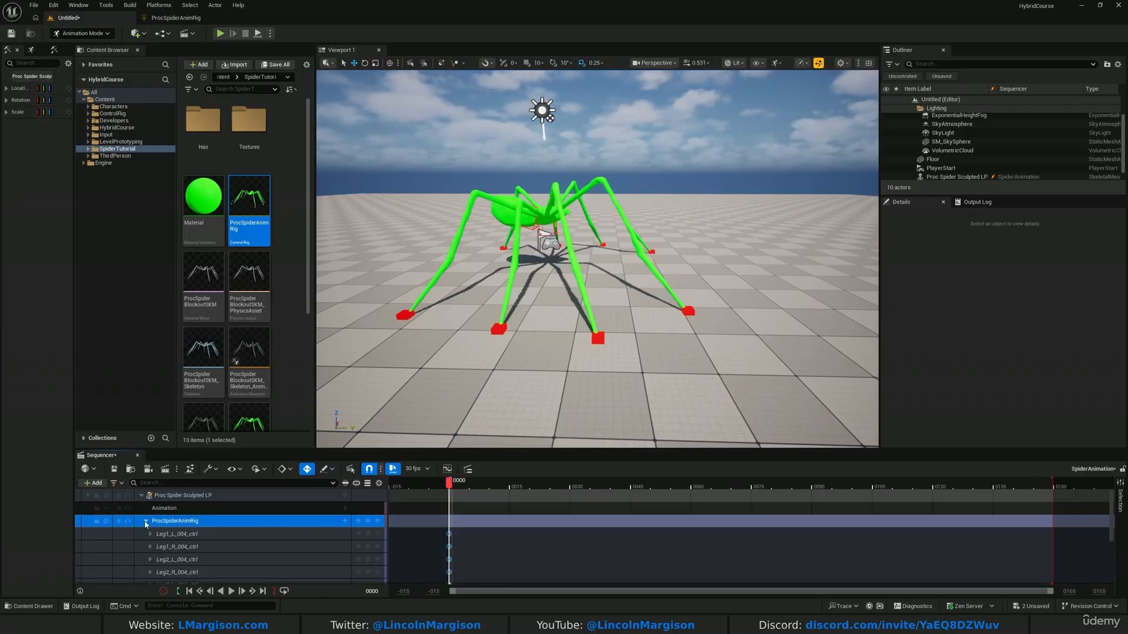
scroll(452, 555, "down", 1)
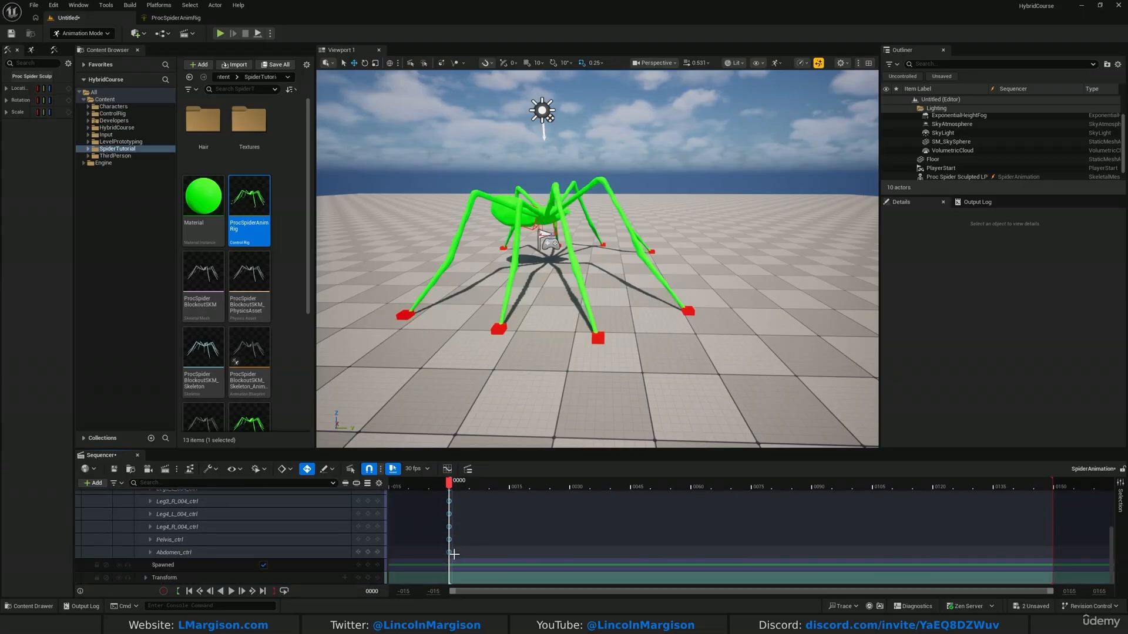
scroll(452, 555, "up", 1)
left_click(146, 522)
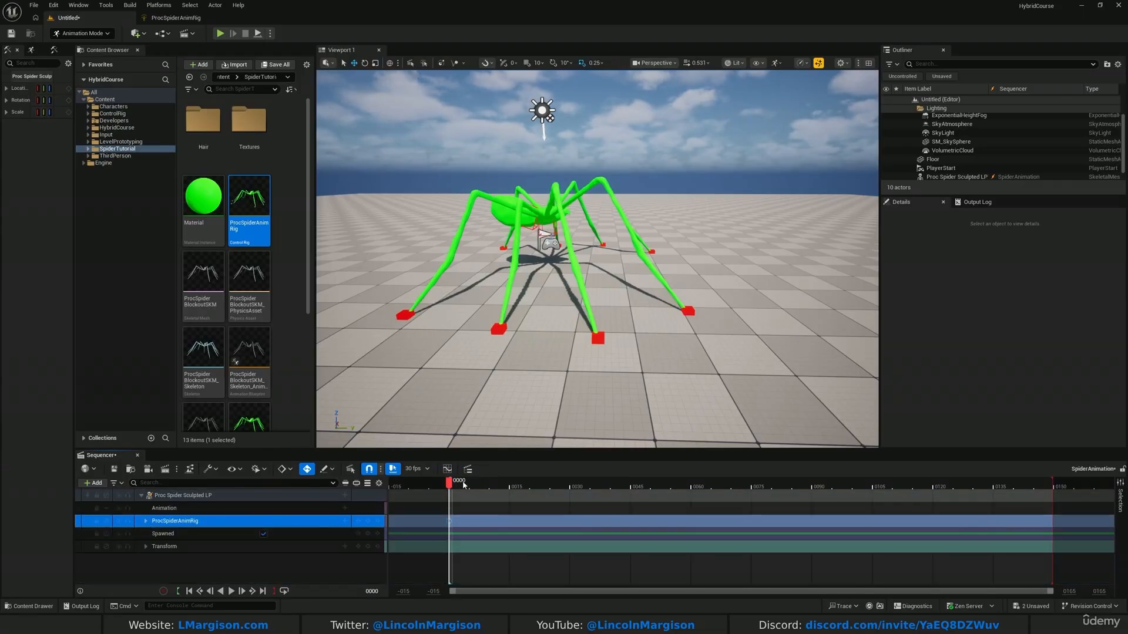
Key all ProcSpiderAnimRig controls at frame 90, and check the keys on the individual control tracks.
left_click_drag(449, 485, 815, 503)
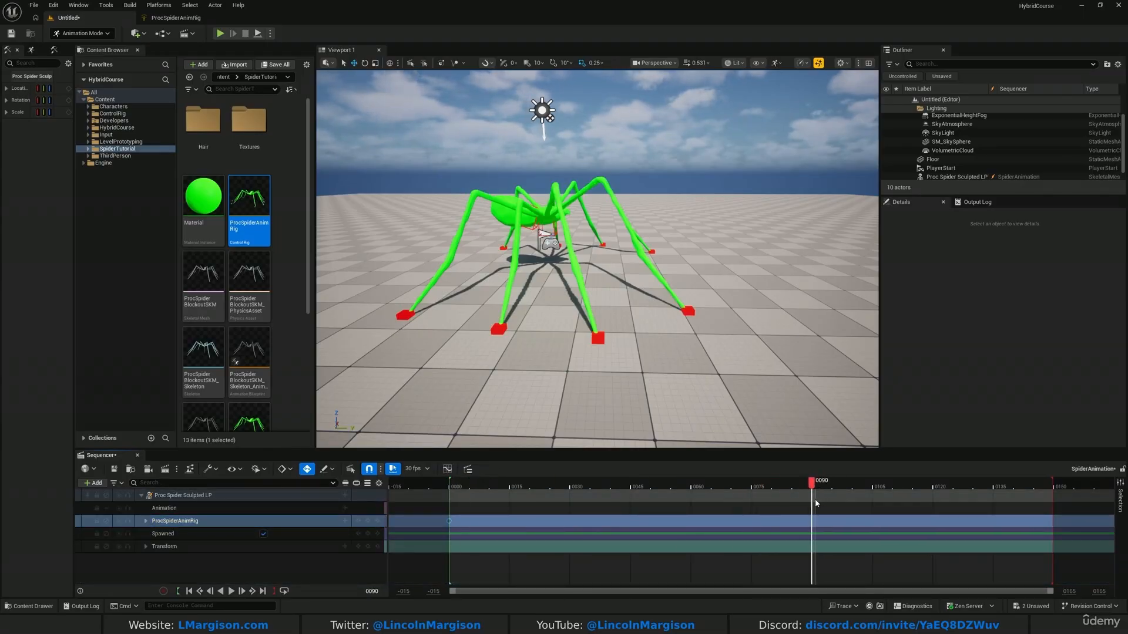
left_click(206, 523)
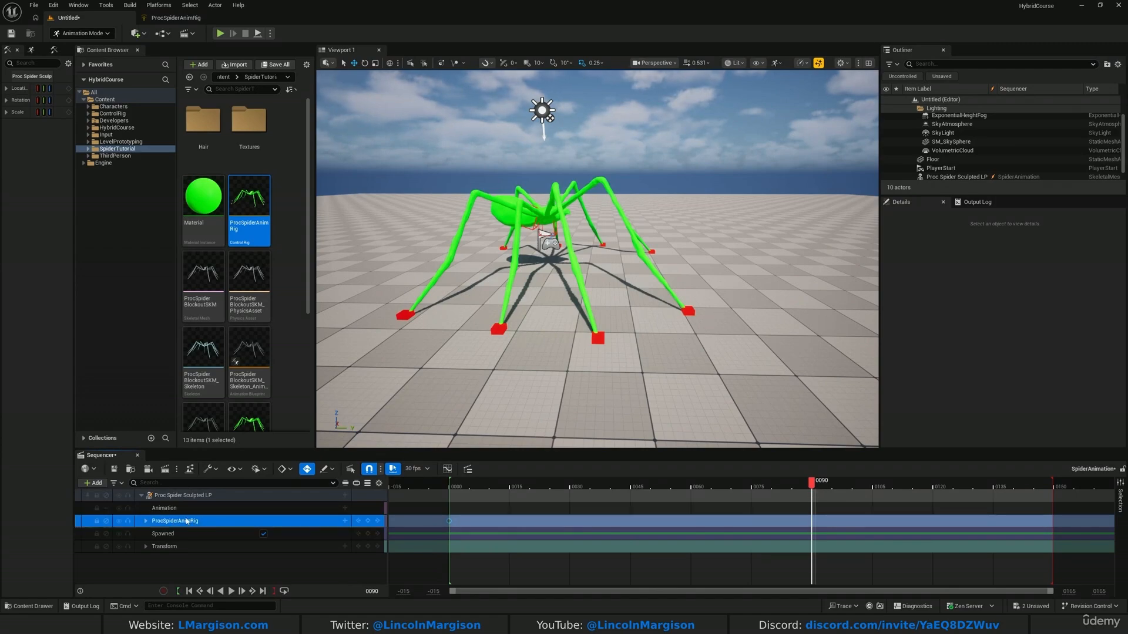
key("Return")
left_click(146, 521)
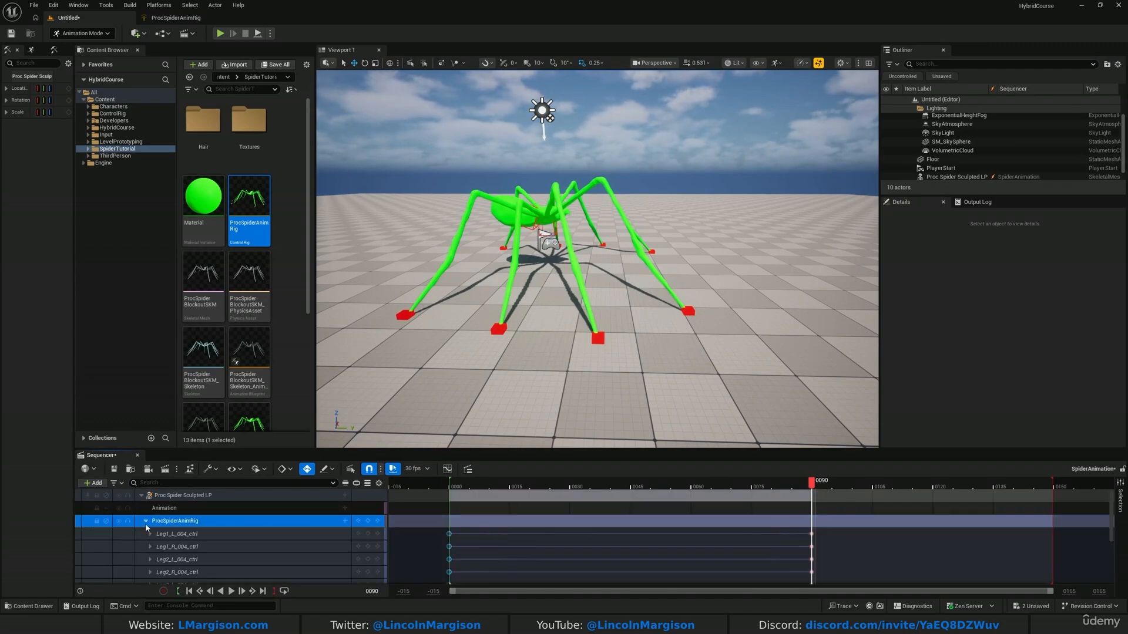
left_click(146, 522)
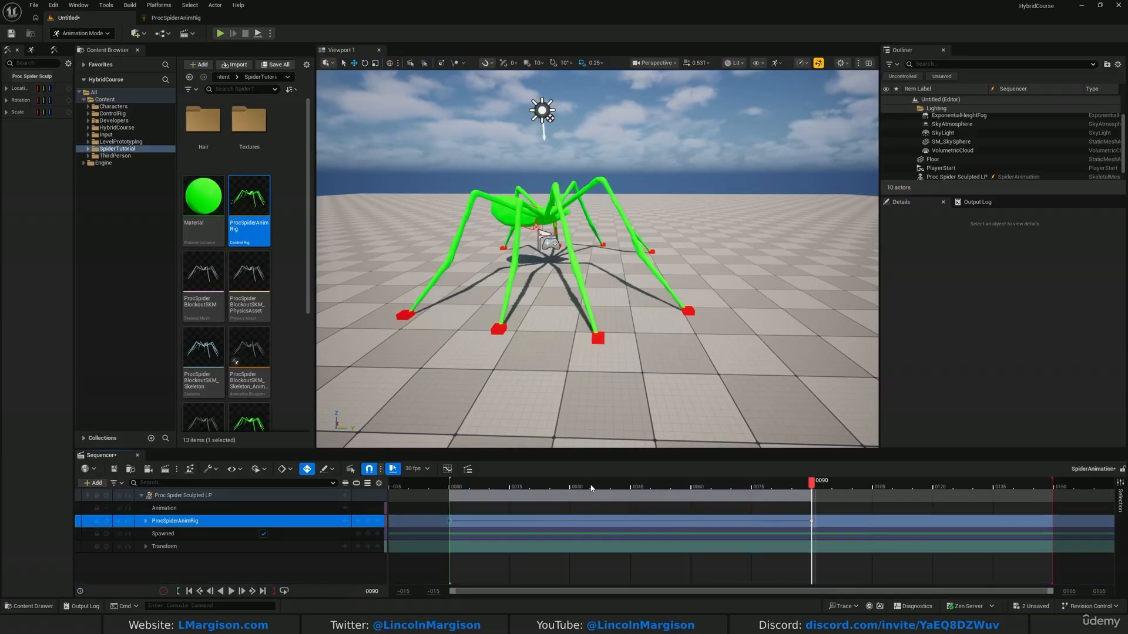
Scrub the SpiderAnimation timeline between the rig keys at frames 0 and 90.
left_click_drag(575, 490, 815, 515)
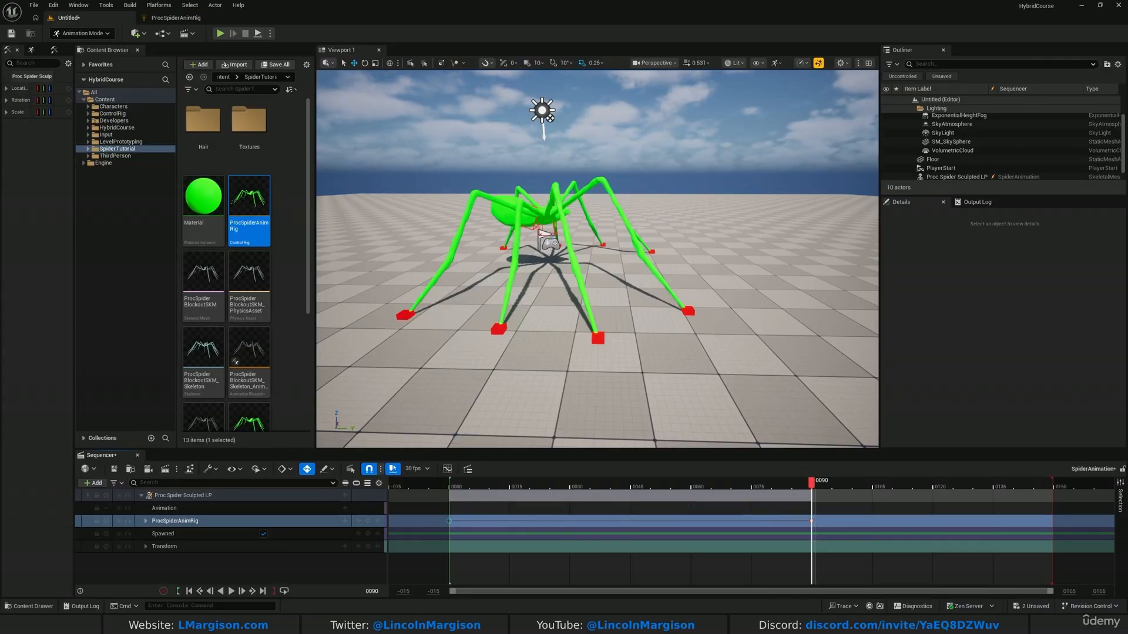
left_click_drag(456, 484, 809, 490)
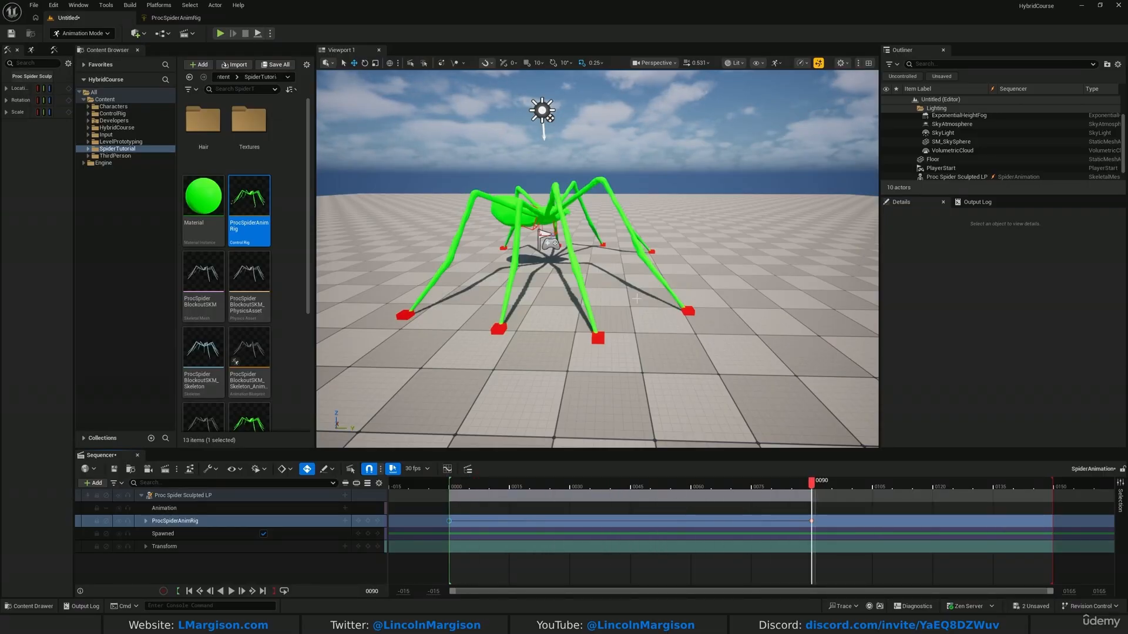
left_click_drag(509, 487, 538, 489)
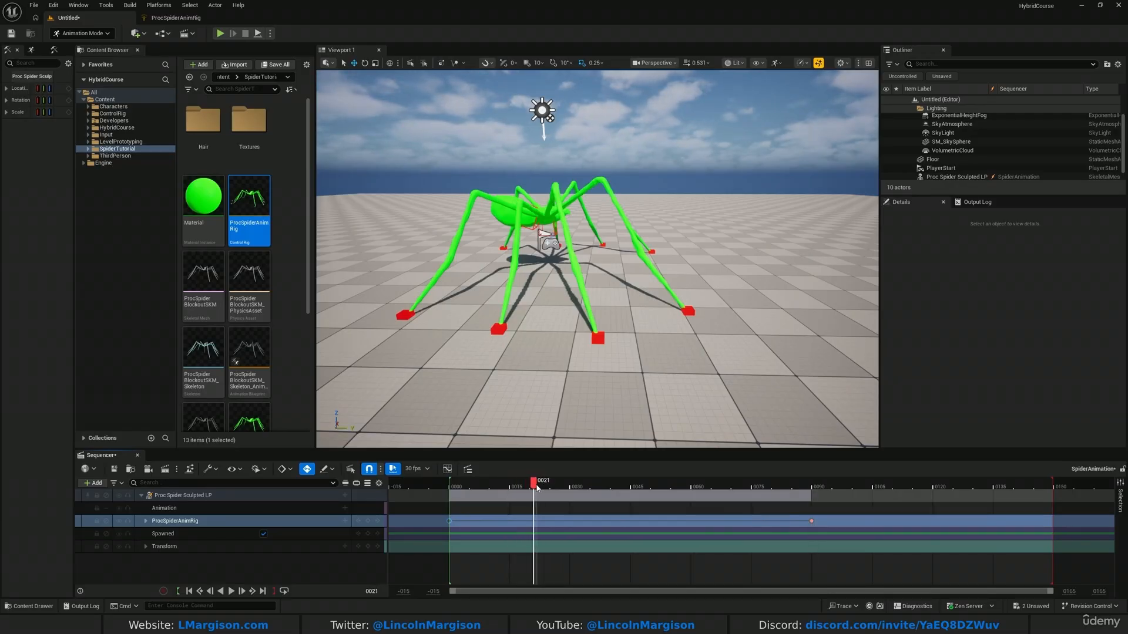
Raise the Leg1_R_004_ctrl front foot control high into the air ahead of the spider at frame 20.
right_click_drag(618, 384, 654, 414)
left_click(640, 365)
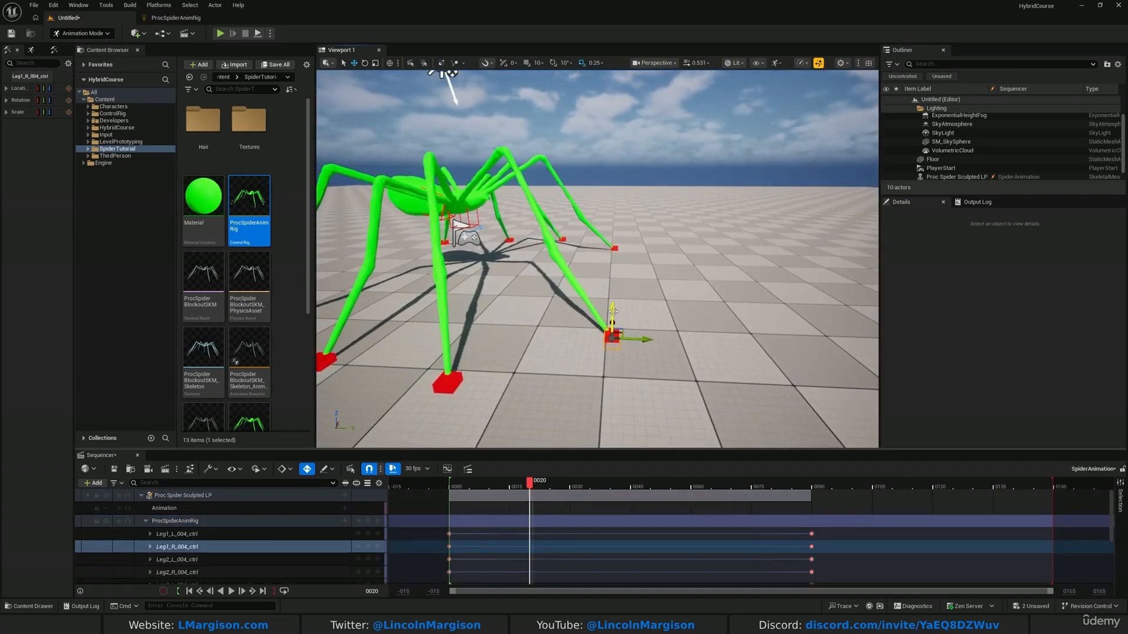
left_click_drag(612, 313, 612, 165)
right_click_drag(612, 164, 454, 198)
left_click_drag(505, 226, 576, 148)
right_click_drag(577, 148, 705, 137)
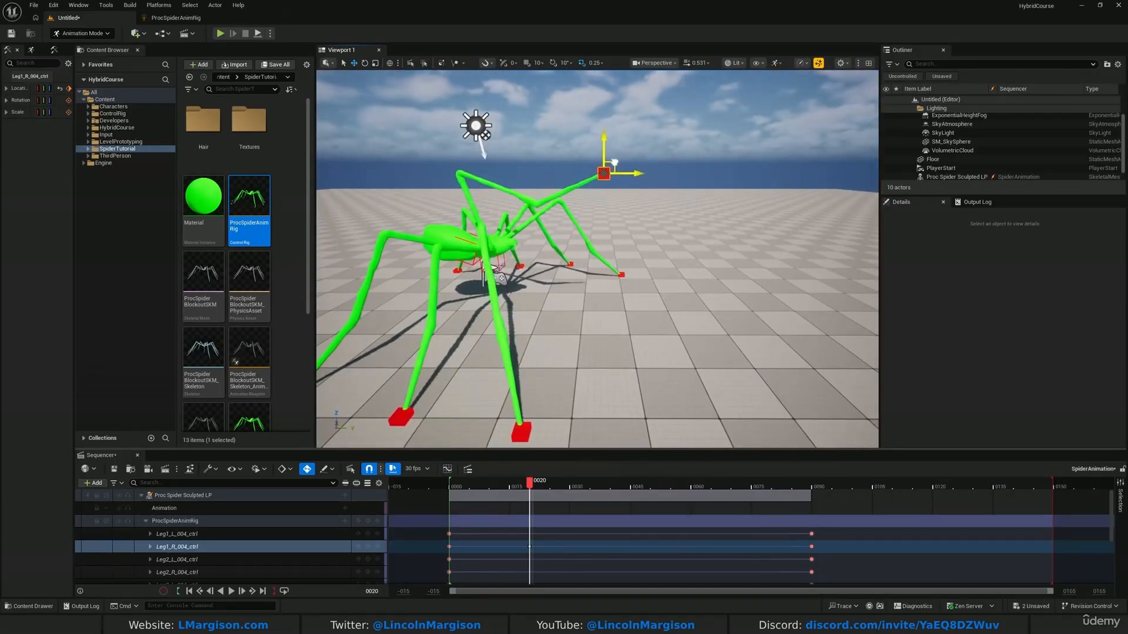
Lift the Leg1_L_004_ctrl front foot off the floor at frame 20 and readjust the raised Leg1_R_004_ctrl beside it.
left_click(622, 274)
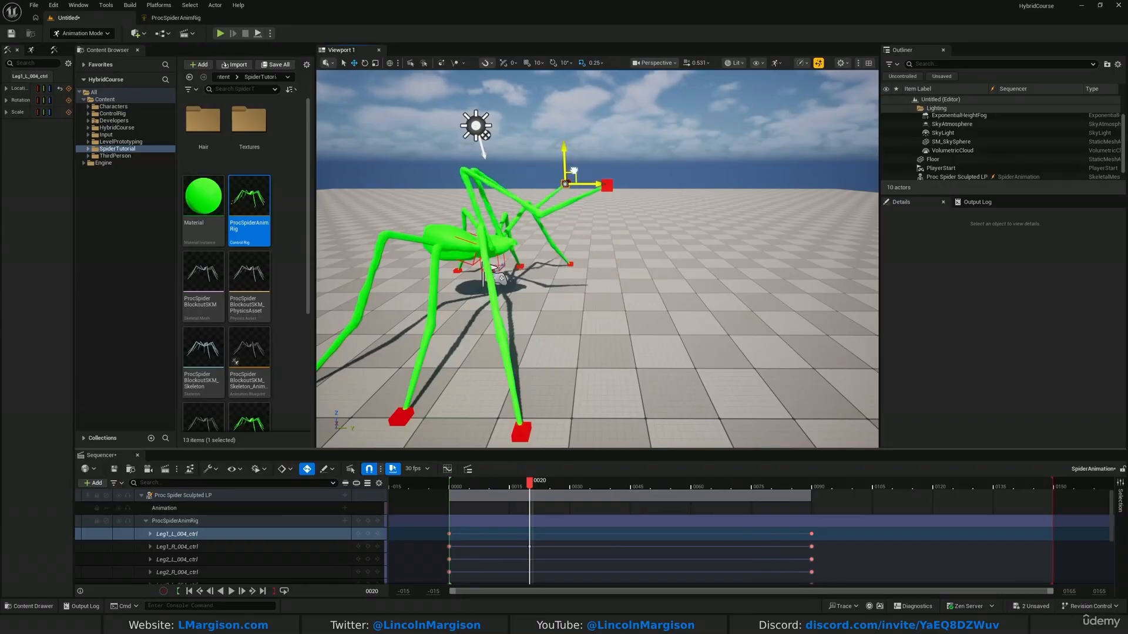
left_click(608, 186)
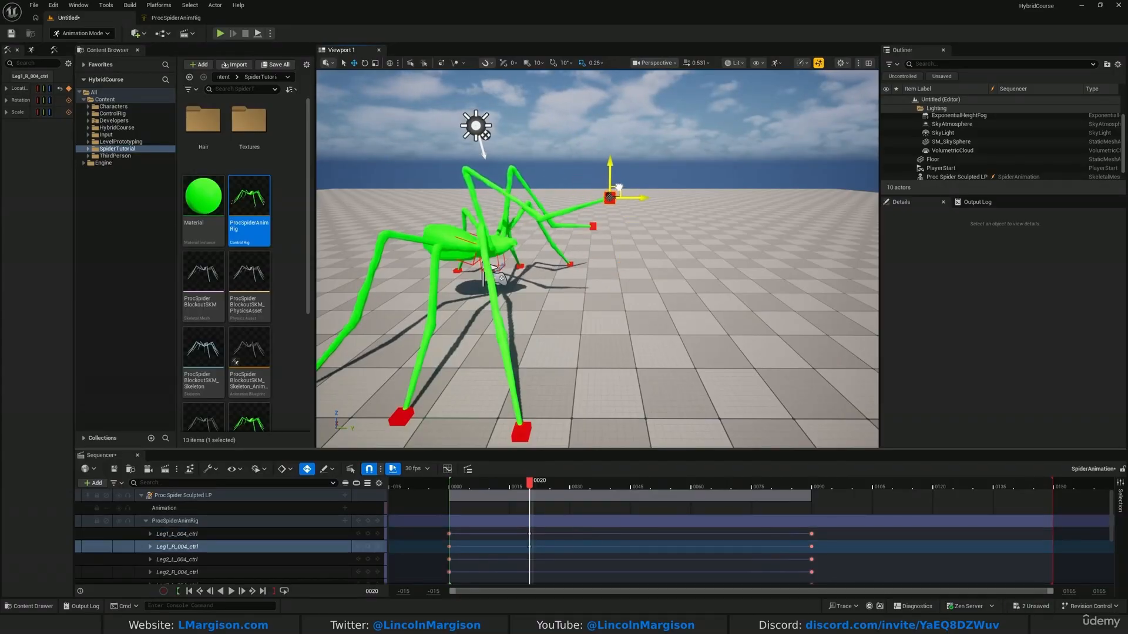
mouse_move(596, 274)
right_mouse_down()
mouse_move(573, 273)
mouse_move(597, 274)
right_mouse_up()
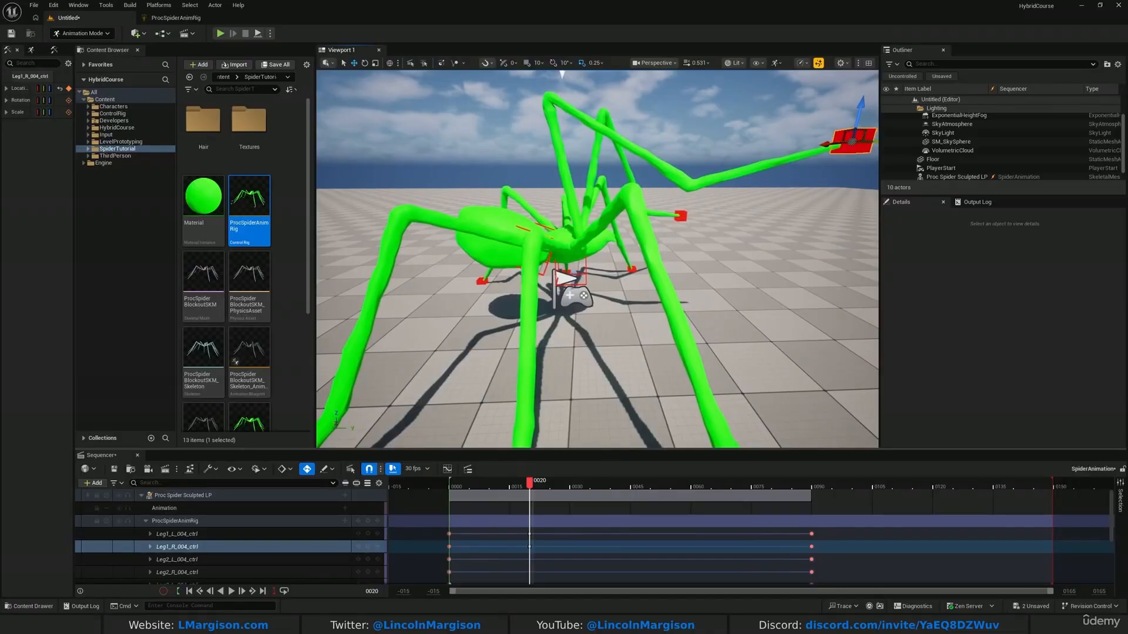
Shift and rotate Pelvis_ctrl at frame 20 so the body rears back for the attack pose.
left_click(570, 269)
left_click_drag(582, 254, 560, 238)
key("e")
key("s")
right_click_drag(562, 253, 561, 235)
left_click_drag(542, 239, 544, 247)
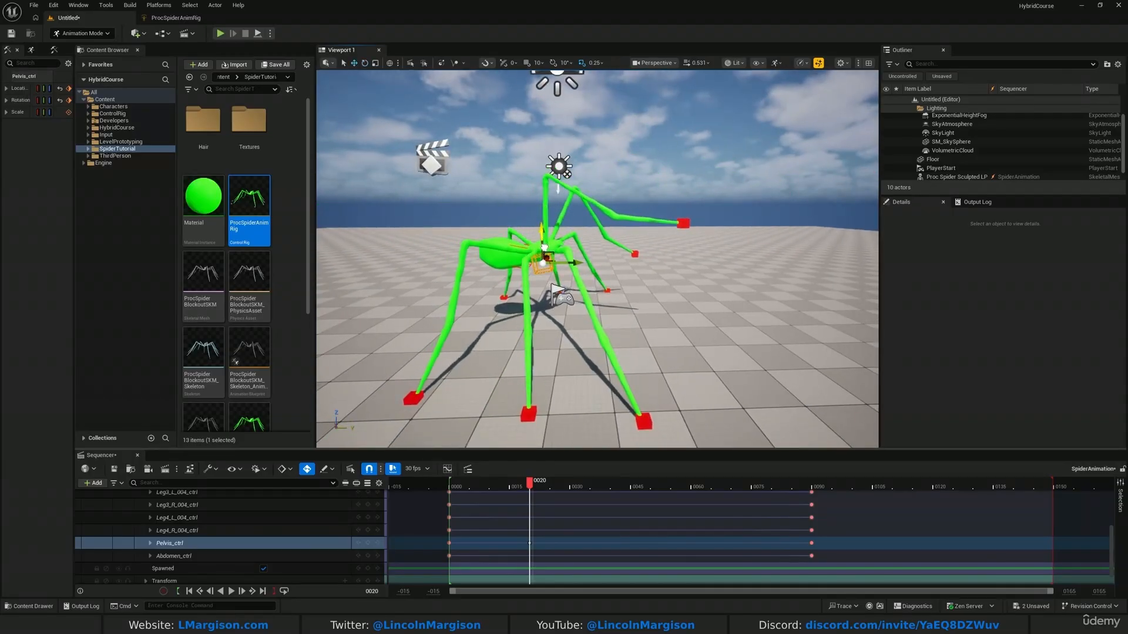
Pull the raised Leg1_R_004_ctrl foot slightly up and back toward the body at frame 20.
left_click(686, 222)
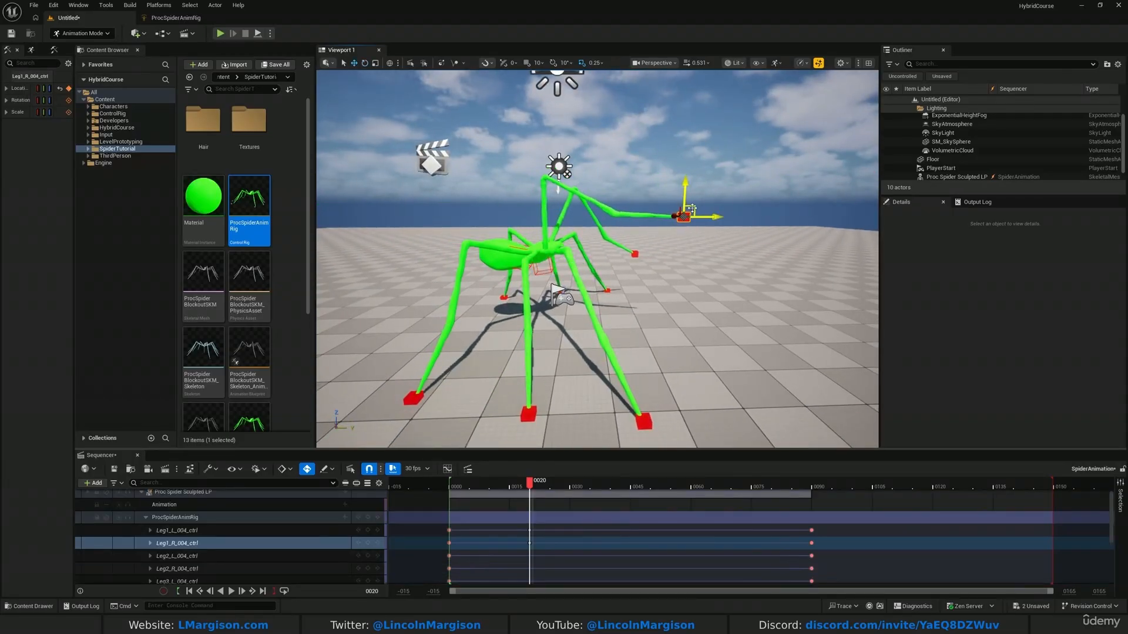
left_click_drag(692, 208, 666, 199)
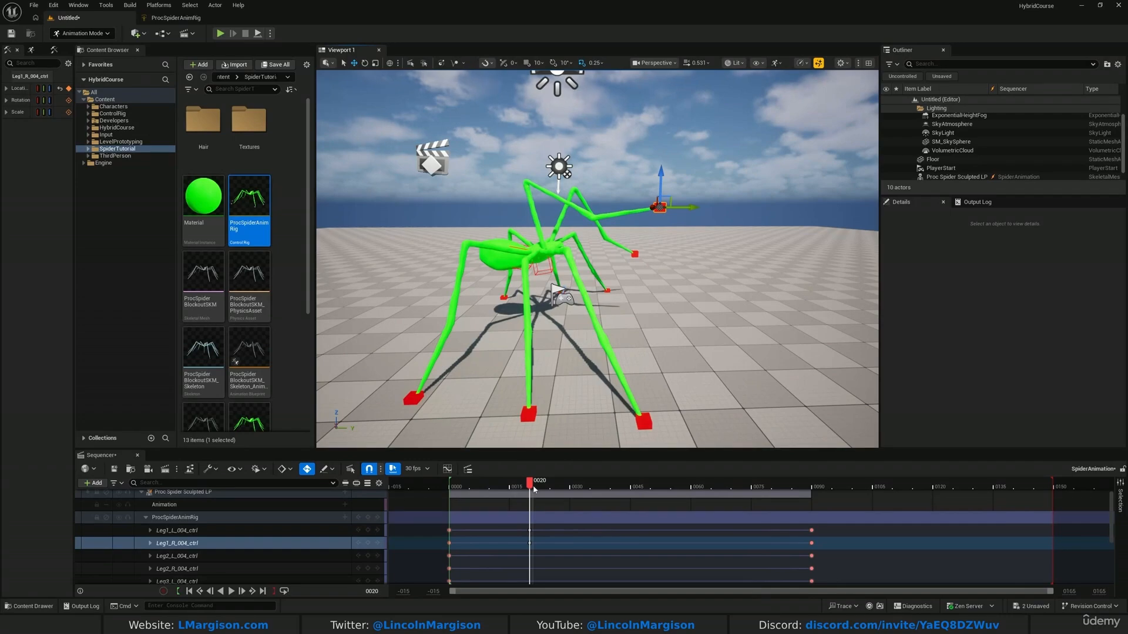
scroll(506, 253, "up", 5)
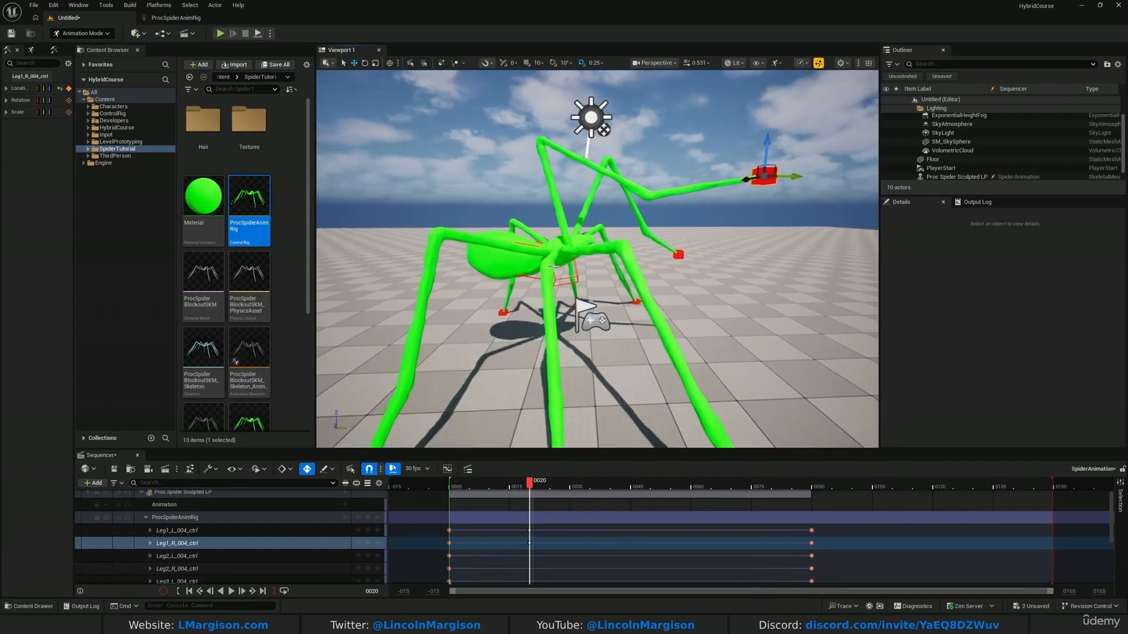
Rotate Abdomen_ctrl at frame 20 to match the reared-back pose.
left_click(517, 247)
left_click(531, 243)
right_click_drag(532, 244, 520, 240)
key("w")
key("e")
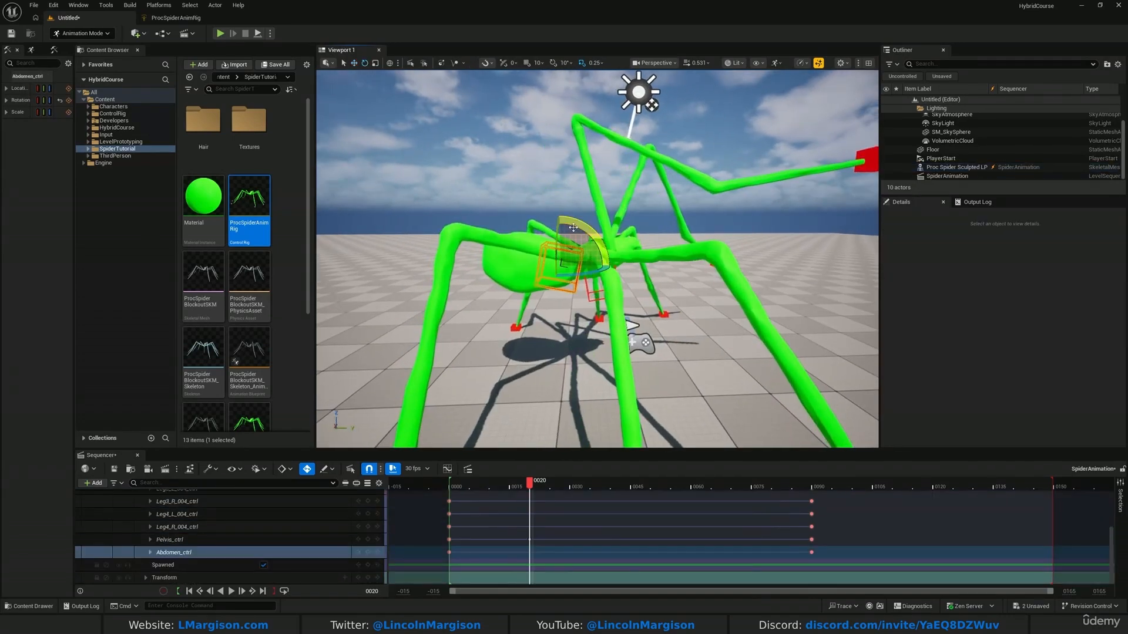
left_click_drag(578, 223, 558, 215)
Scrub back to frame 0 and play the sequence to review the reared-up front-leg pose.
left_click_drag(529, 483, 454, 482)
key("s")
right_click_drag(482, 429, 502, 422)
mouse_move(457, 484)
left_mouse_down()
mouse_move(531, 493)
mouse_move(451, 486)
left_mouse_up()
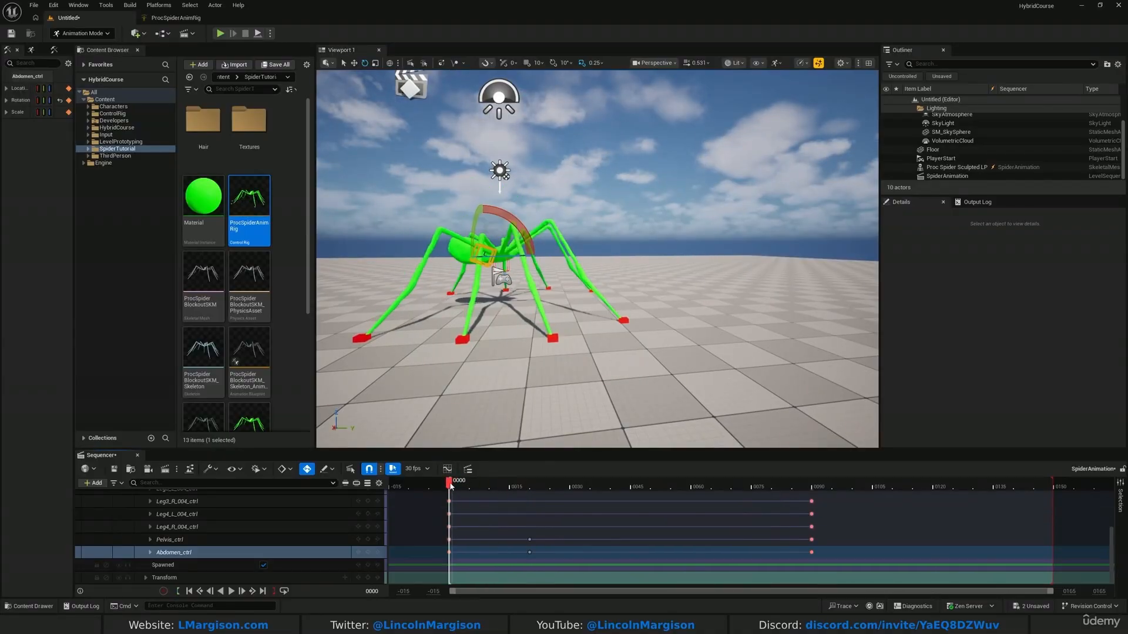
left_click(231, 592)
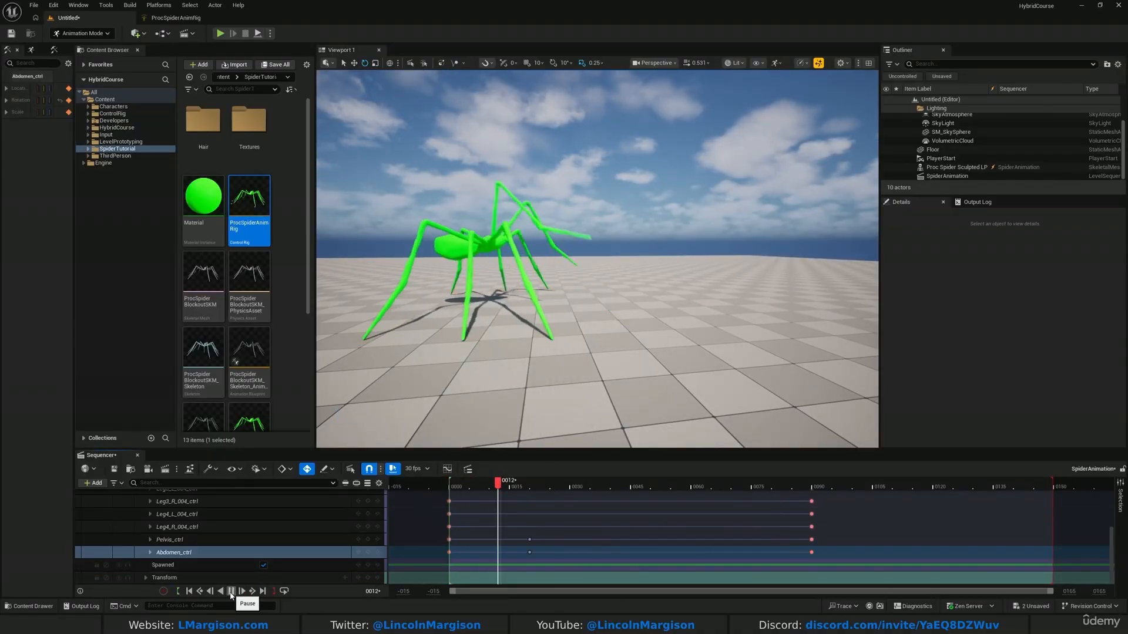
At frame 25, move Leg1_R_004_ctrl forward and down from its raised pose to strike toward the floor.
mouse_move(569, 483)
left_mouse_down()
mouse_move(529, 483)
mouse_move(551, 492)
left_mouse_up()
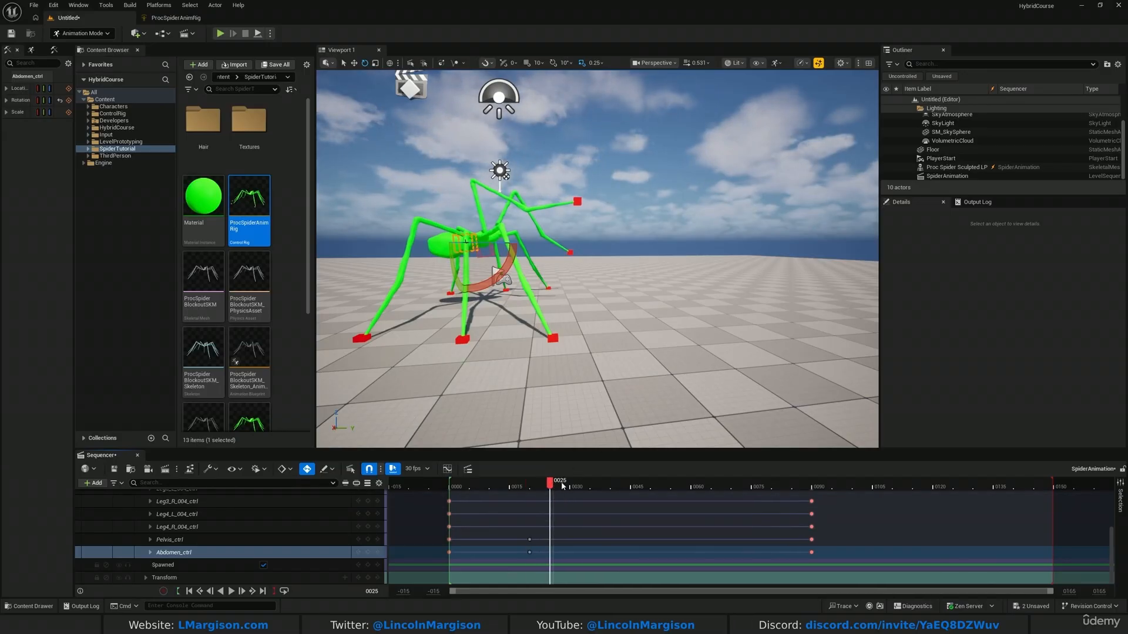
key("w")
right_click_drag(563, 253, 562, 247)
left_click(572, 183)
key("w")
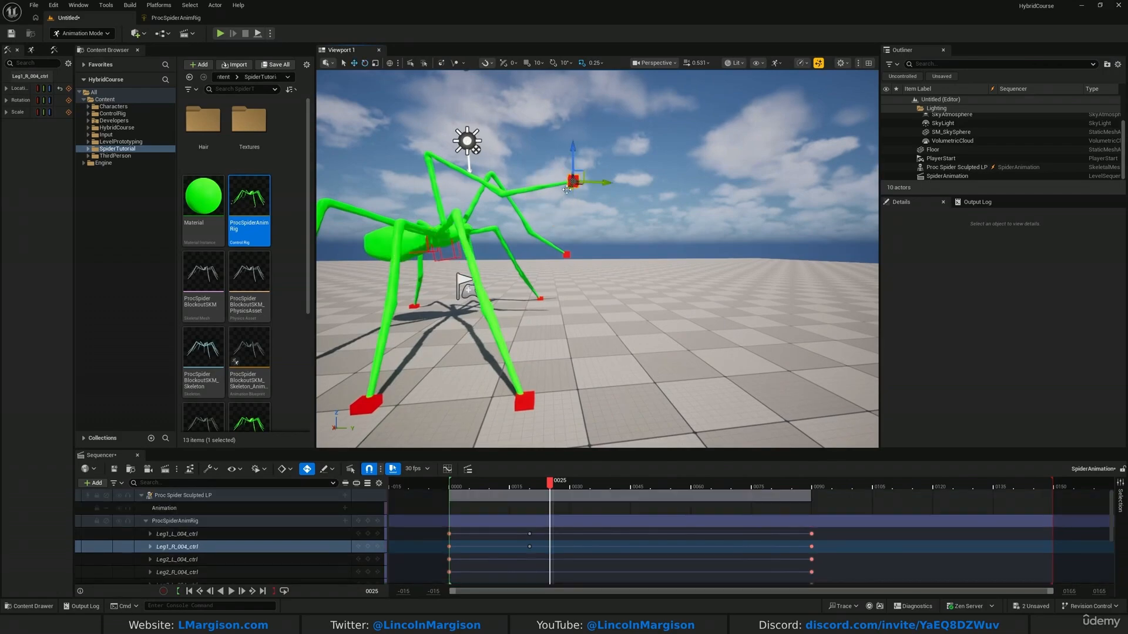
left_click_drag(580, 173, 681, 276)
Centre the Leg1_R_004_ctrl foot in front of the spider at frame 25 and adjust its height to floor level.
key("d")
right_click_drag(681, 276, 523, 294)
key("s")
left_click_drag(605, 294, 650, 292)
key("w")
key("d")
right_click_drag(650, 292, 643, 290)
left_click_drag(634, 317, 628, 318)
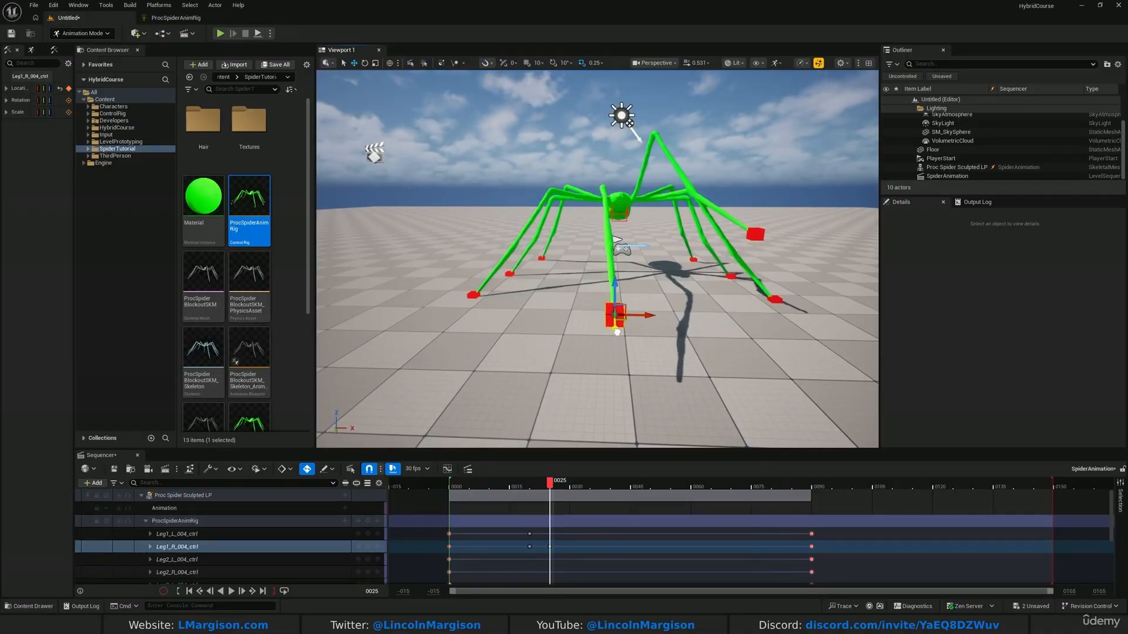
right_click_drag(616, 331, 605, 328)
key("w")
left_click_drag(642, 246, 642, 253)
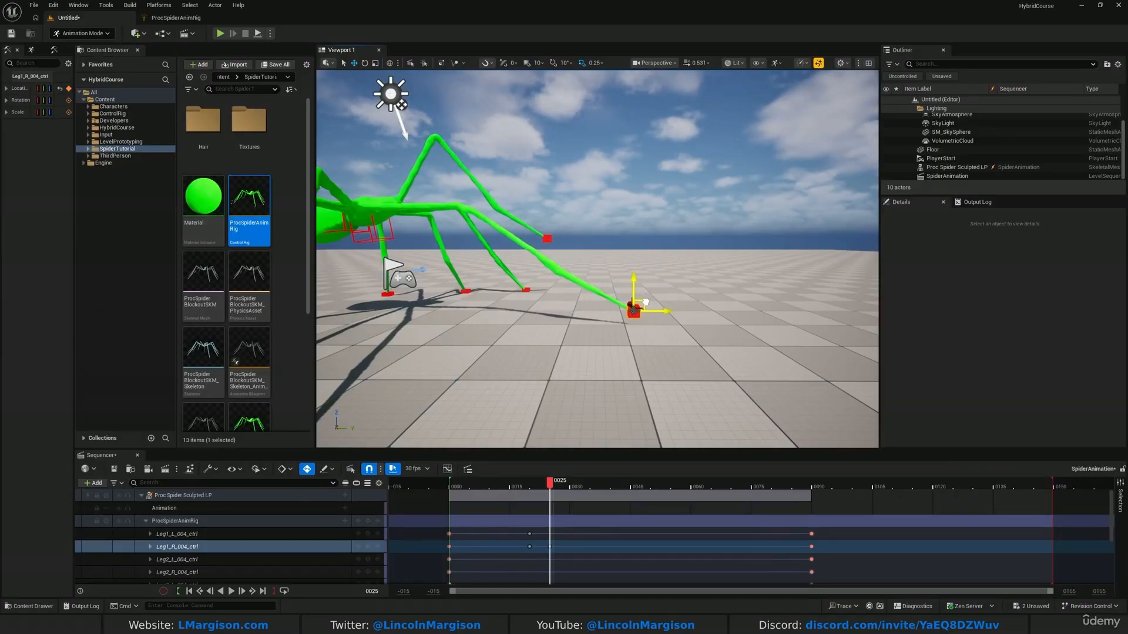
Move Pelvis_ctrl forward and slightly down at frame 25, and tilt the body nose-down about 25 degrees.
right_click_drag(630, 283, 589, 304)
left_click(569, 342)
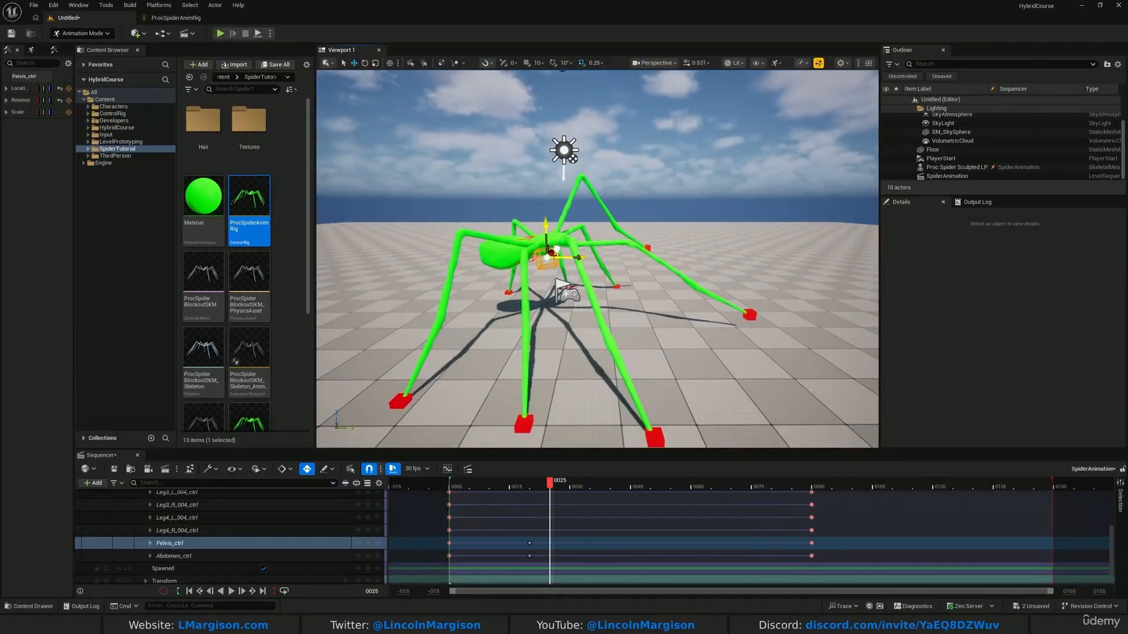
left_click_drag(557, 250, 596, 264)
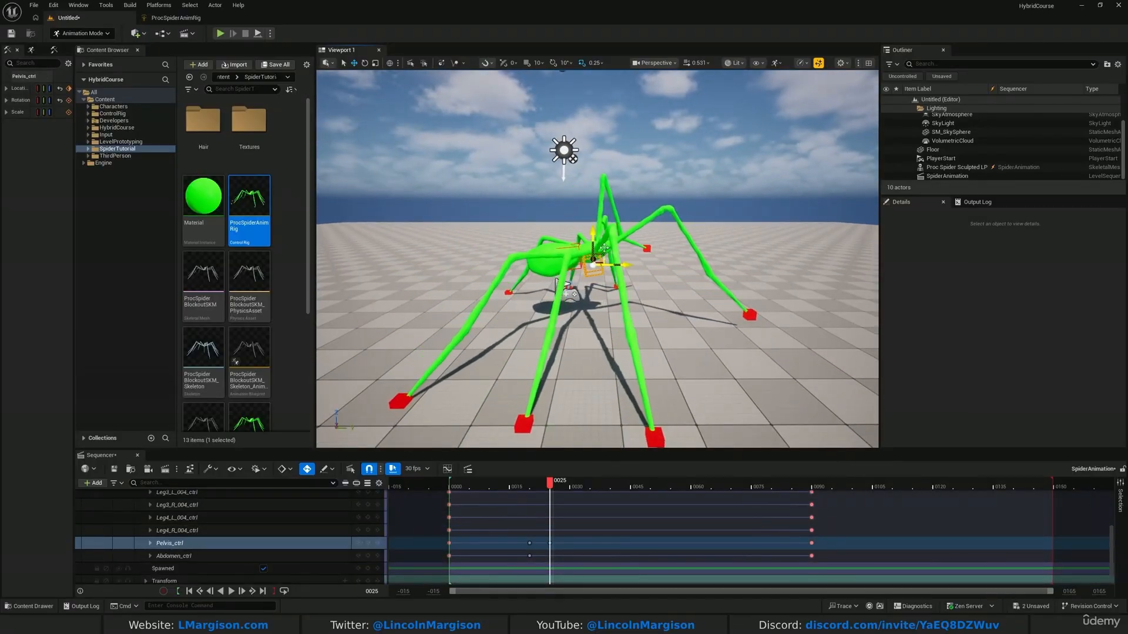
left_click_drag(621, 226, 622, 219)
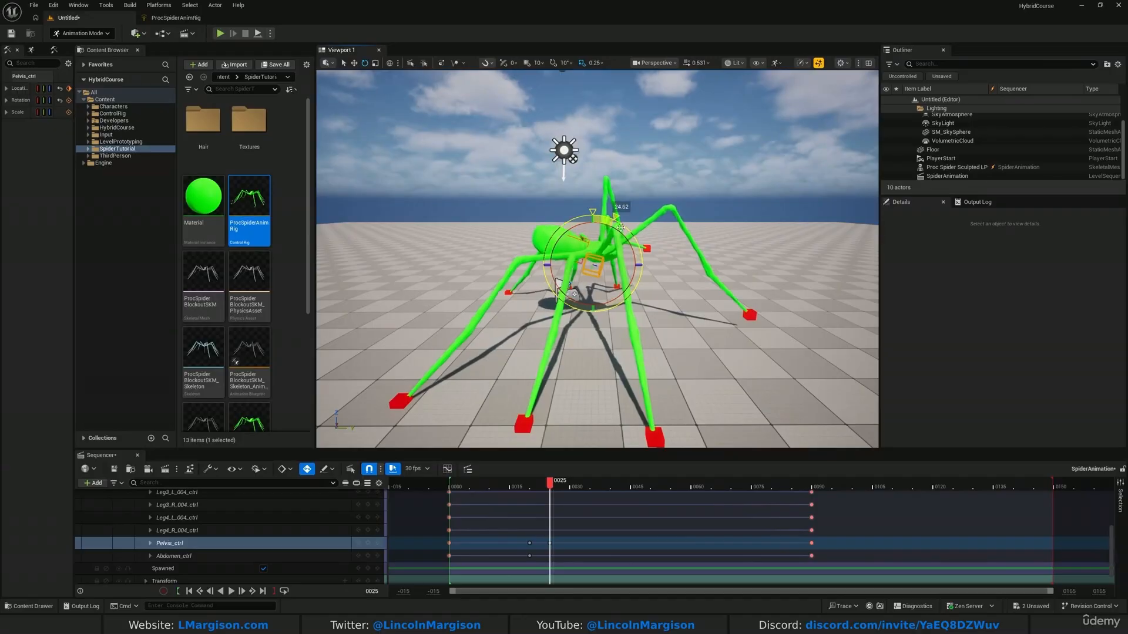
Rotate Abdomen_ctrl upward at frame 25 to follow the forward lunge of the body.
left_click(556, 282)
left_click(557, 285)
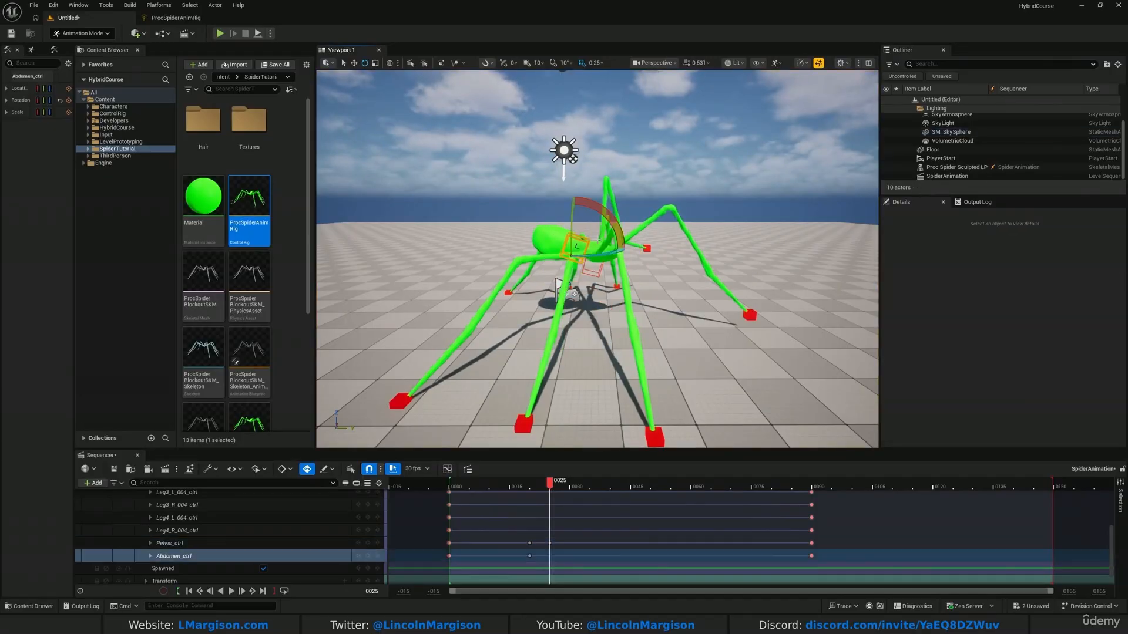
right_click_drag(611, 229, 664, 230)
Move the Leg1_L_004_ctrl foot inward at frame 25 and hold it raised in front of the body.
left_click(579, 275)
right_click_drag(579, 275, 505, 302)
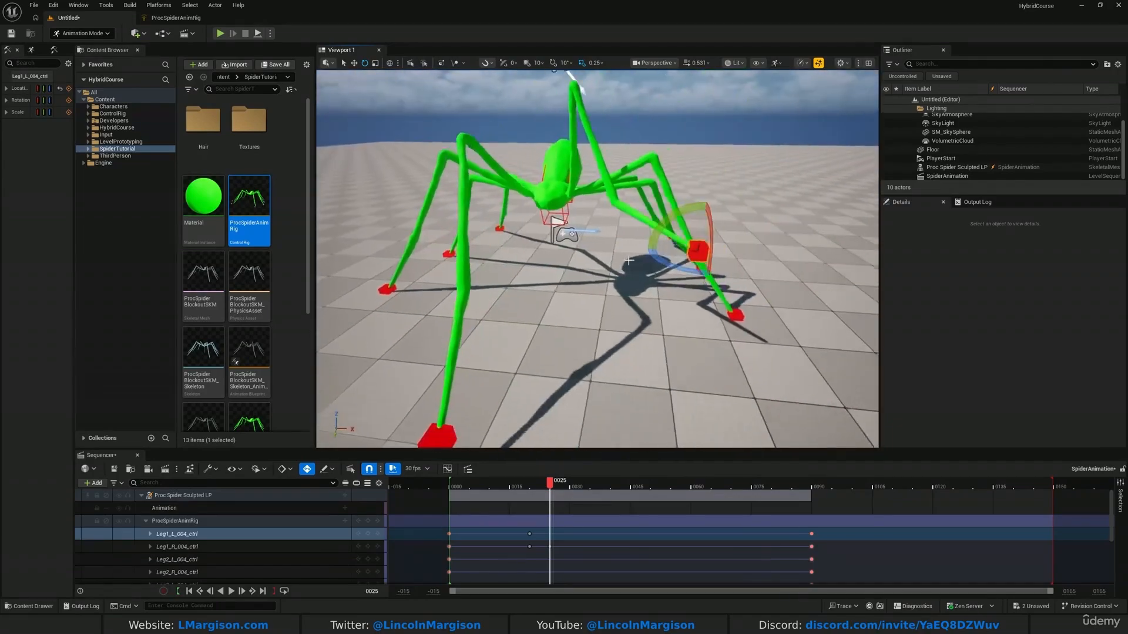
key("w")
left_click_drag(688, 270, 543, 303)
right_click_drag(543, 304, 631, 244)
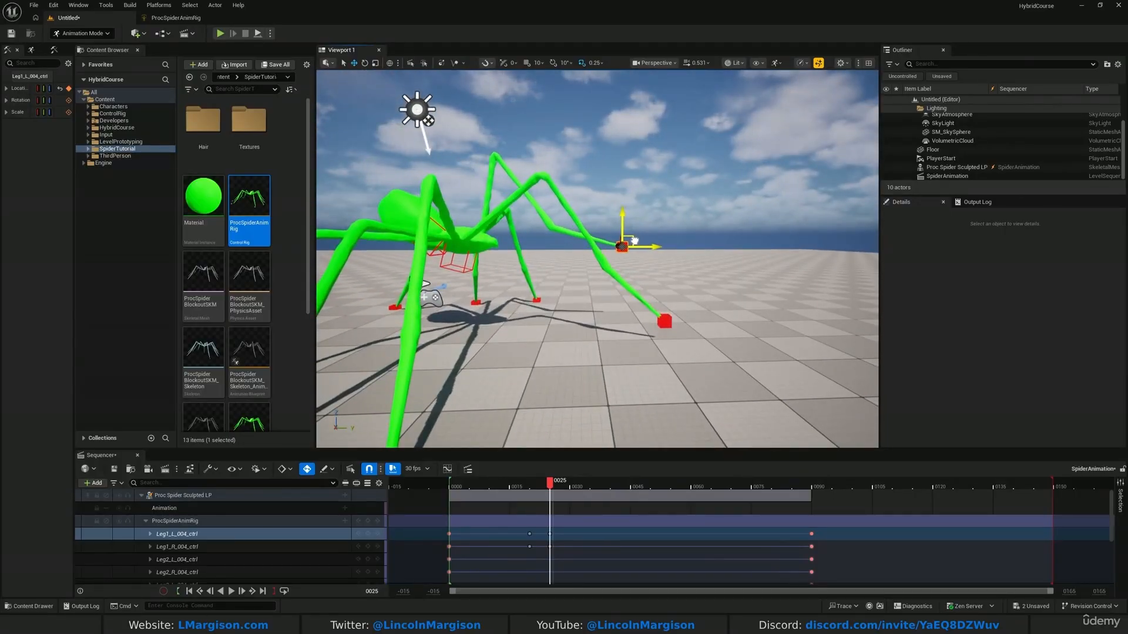
right_click_drag(631, 244, 579, 246)
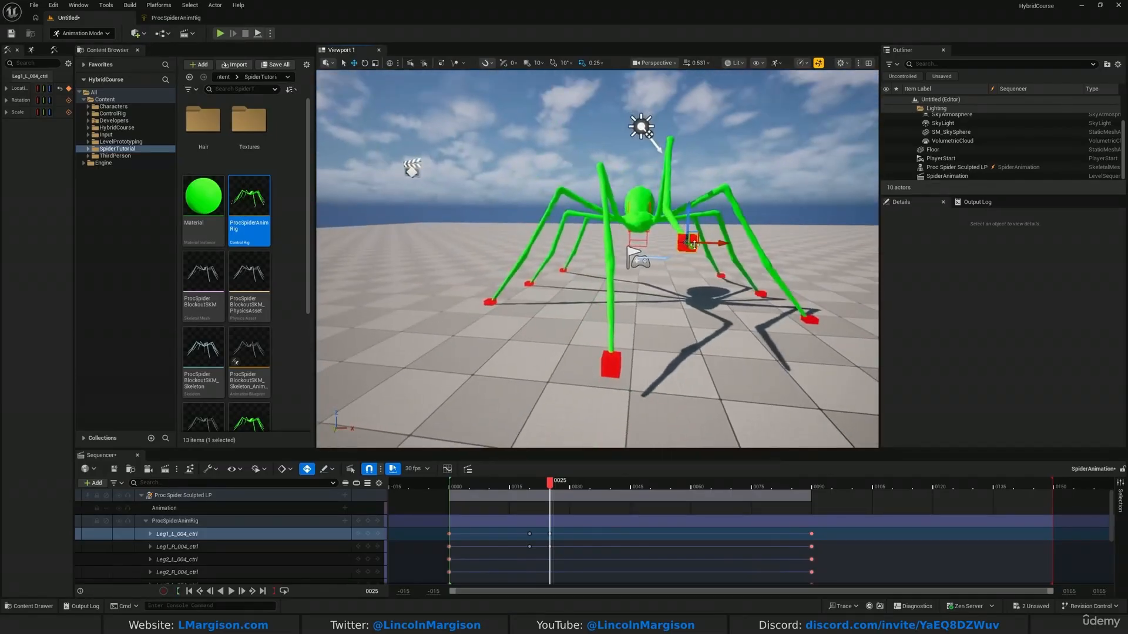
left_click_drag(683, 221, 684, 208)
right_click_drag(683, 209, 822, 208)
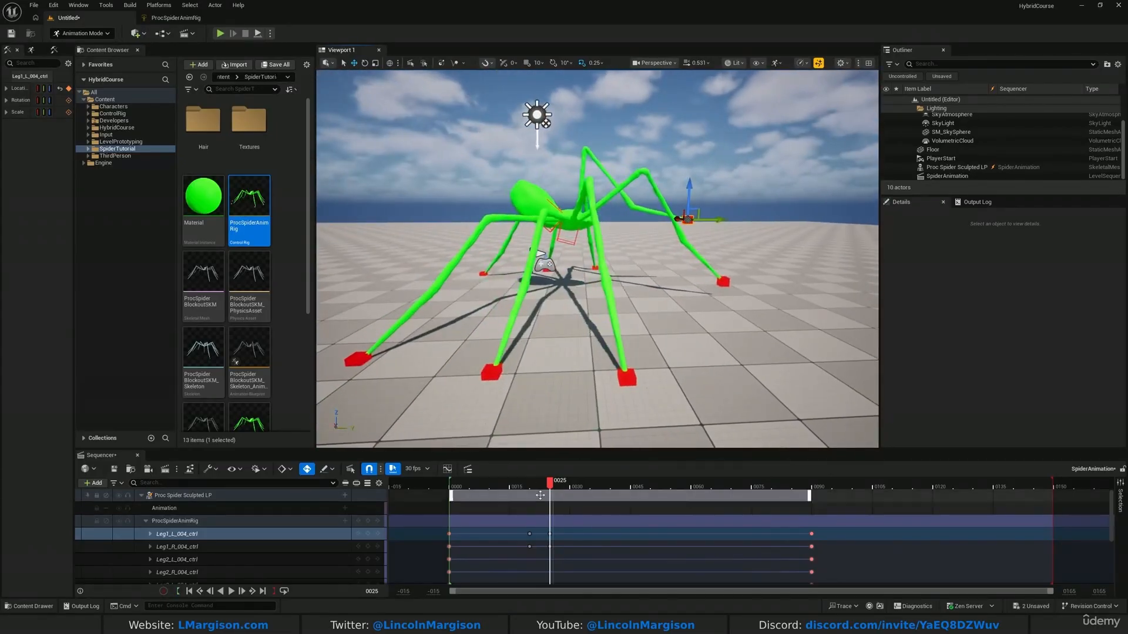
Play the strike animation from frame 0, and return the playhead to frame 25.
left_click_drag(550, 481, 453, 481)
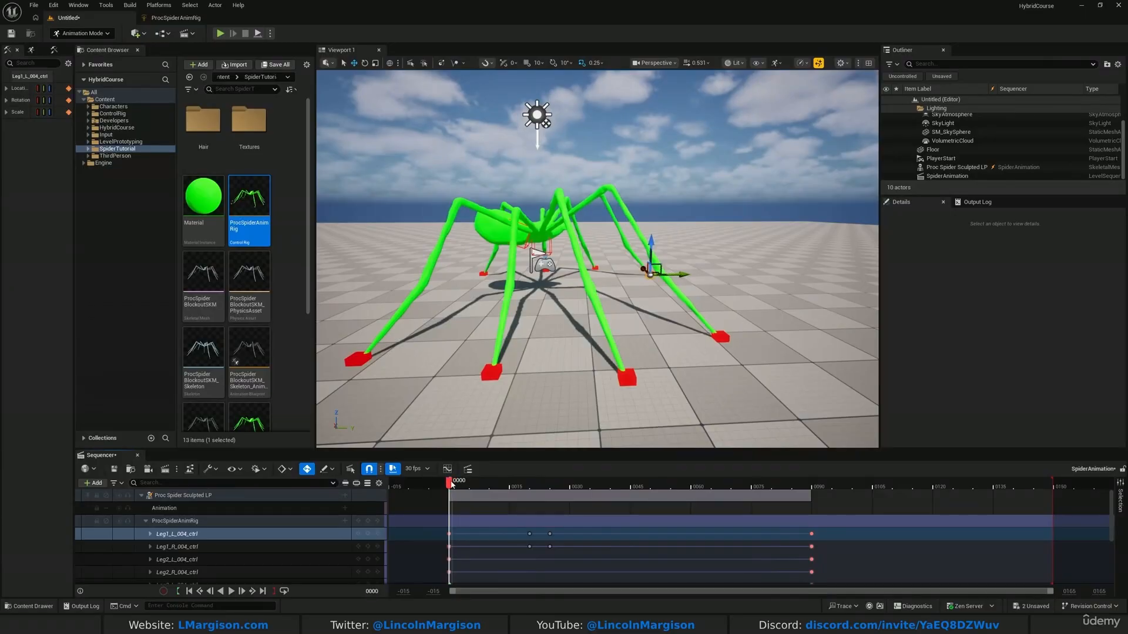
left_click(231, 591)
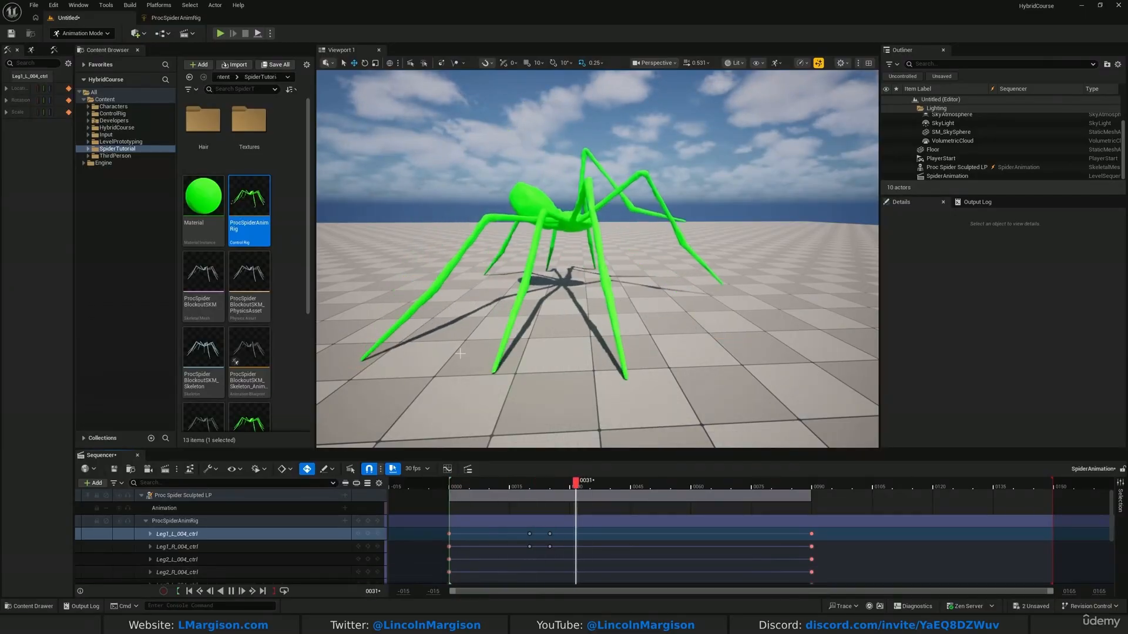
left_click_drag(521, 488, 555, 498)
Extend the striking Leg1_R_004_ctrl foot further forward at frame 25 and adjust its height.
mouse_move(618, 176)
right_mouse_down()
mouse_move(618, 167)
mouse_move(633, 174)
mouse_move(618, 177)
right_mouse_up()
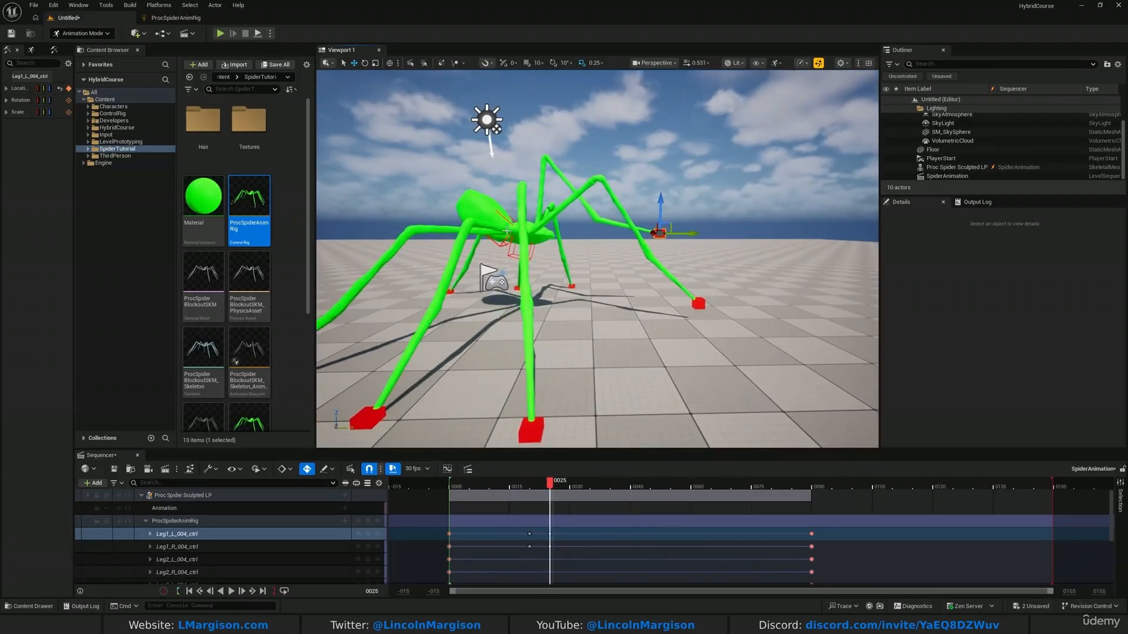
left_click(698, 303)
right_click_drag(698, 303, 717, 304)
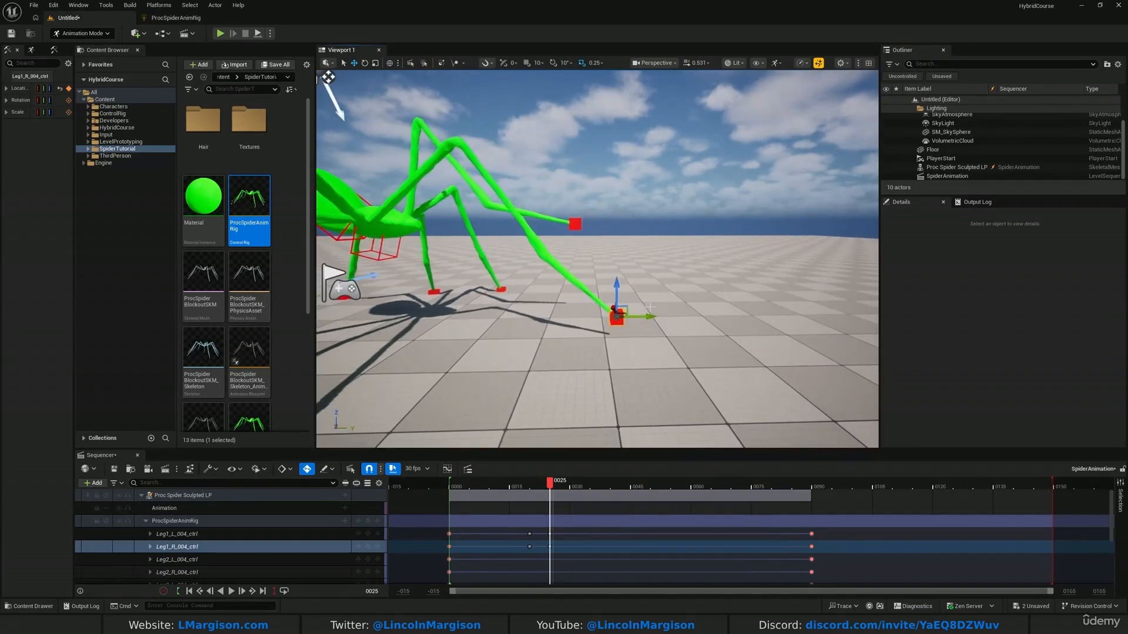
left_click_drag(651, 314, 740, 318)
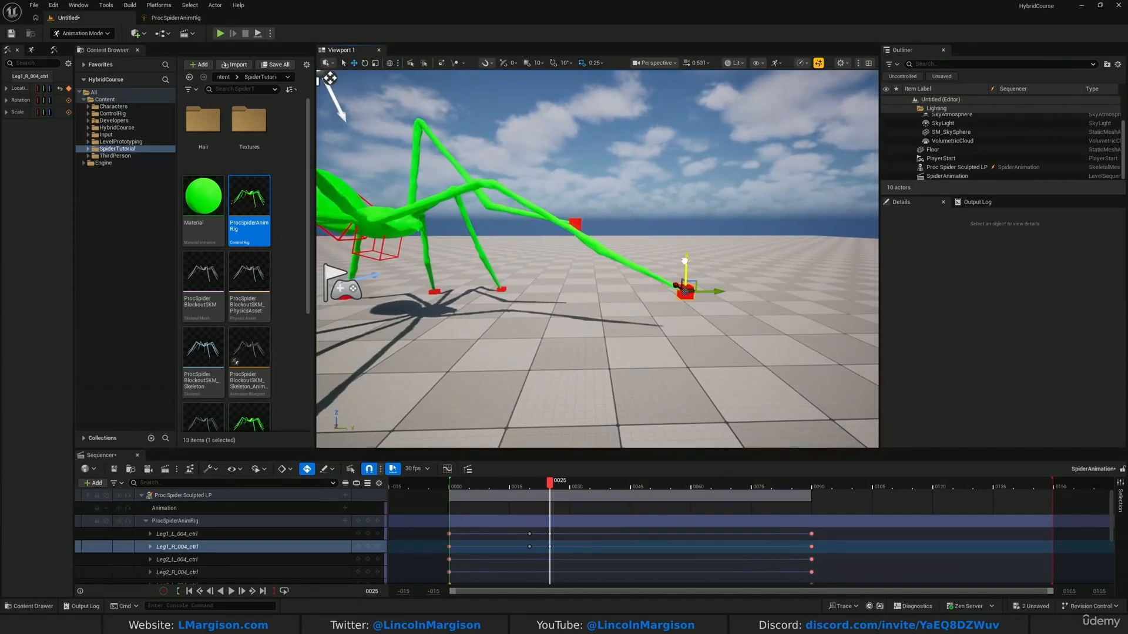
right_click_drag(718, 314, 728, 305)
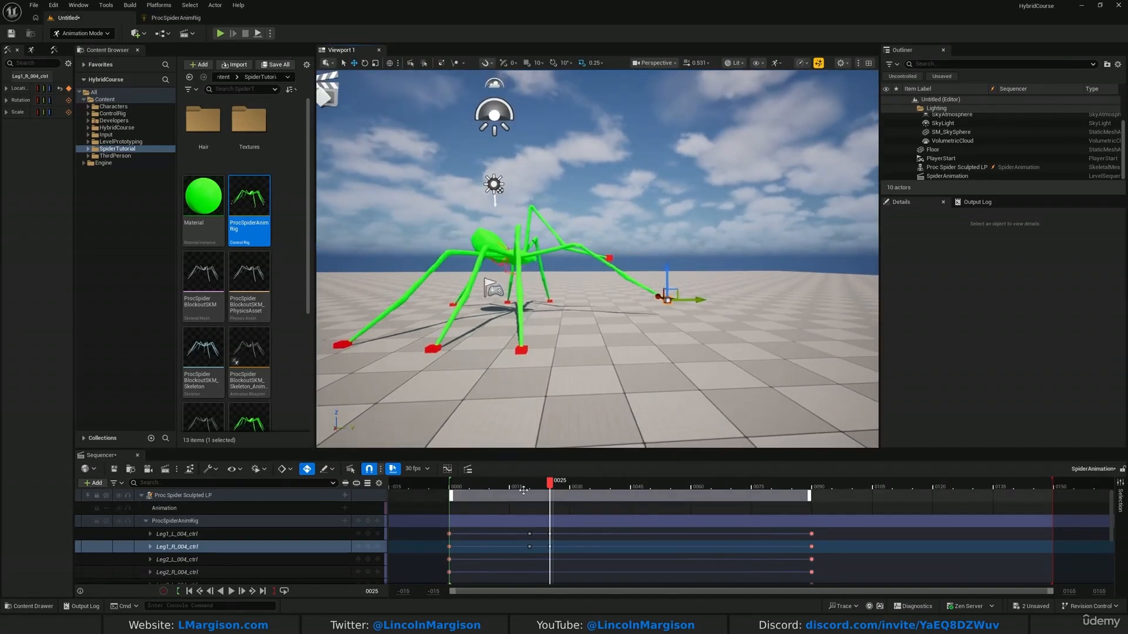
Replay the sequence from frame 0 to check the extended strike, and inspect the frame 25 pose up close.
left_click_drag(550, 483, 449, 487)
left_click(230, 591)
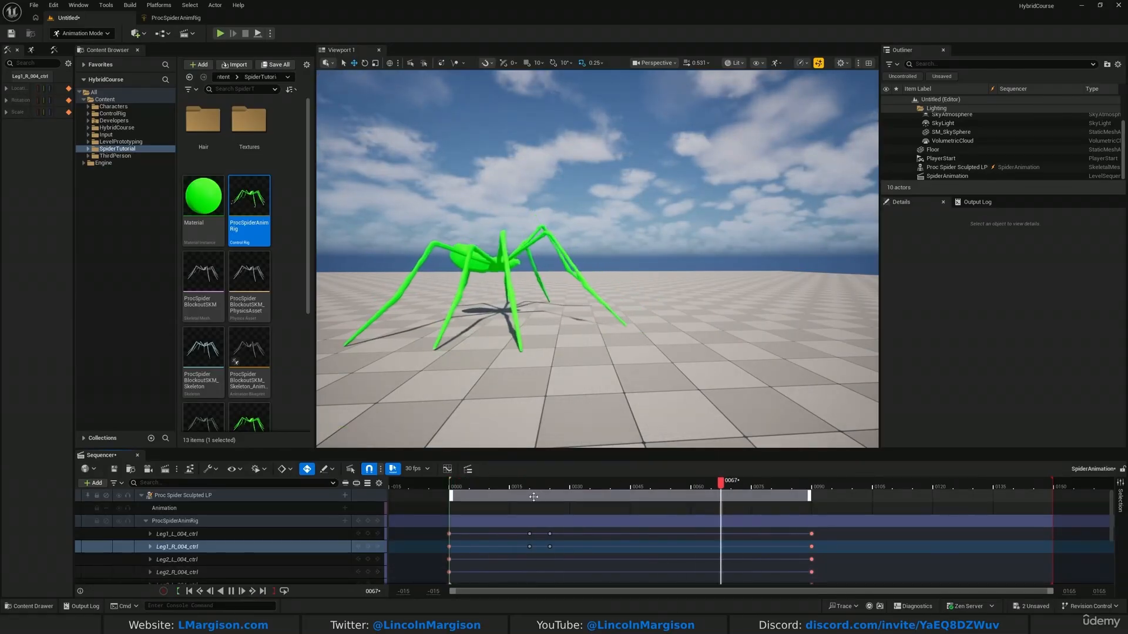
left_click(446, 486)
left_click(231, 591)
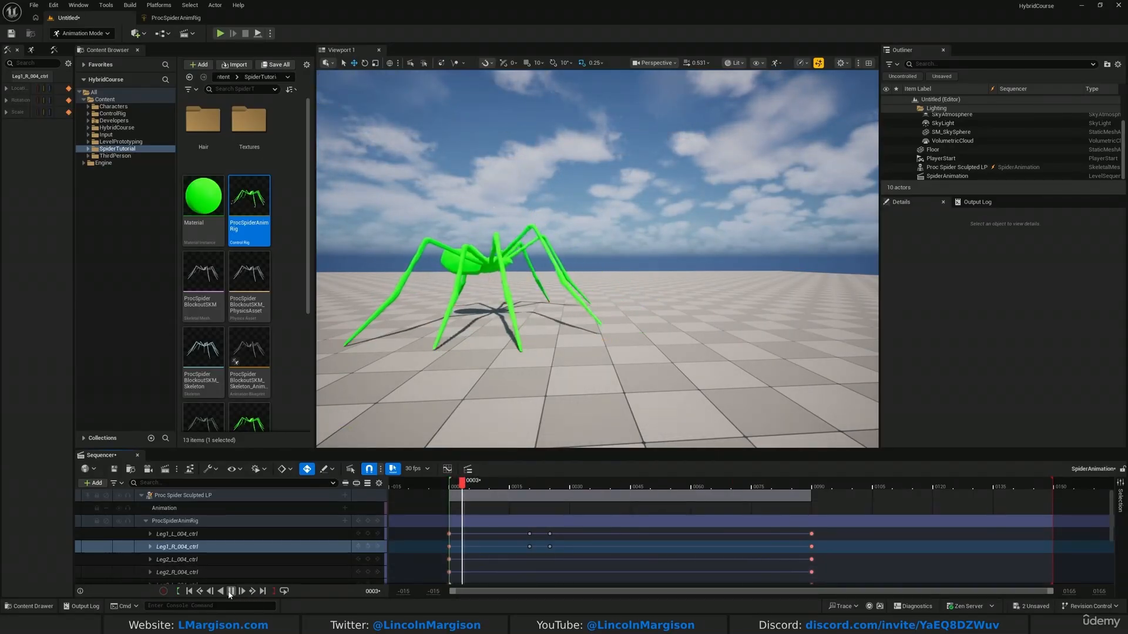
key("space")
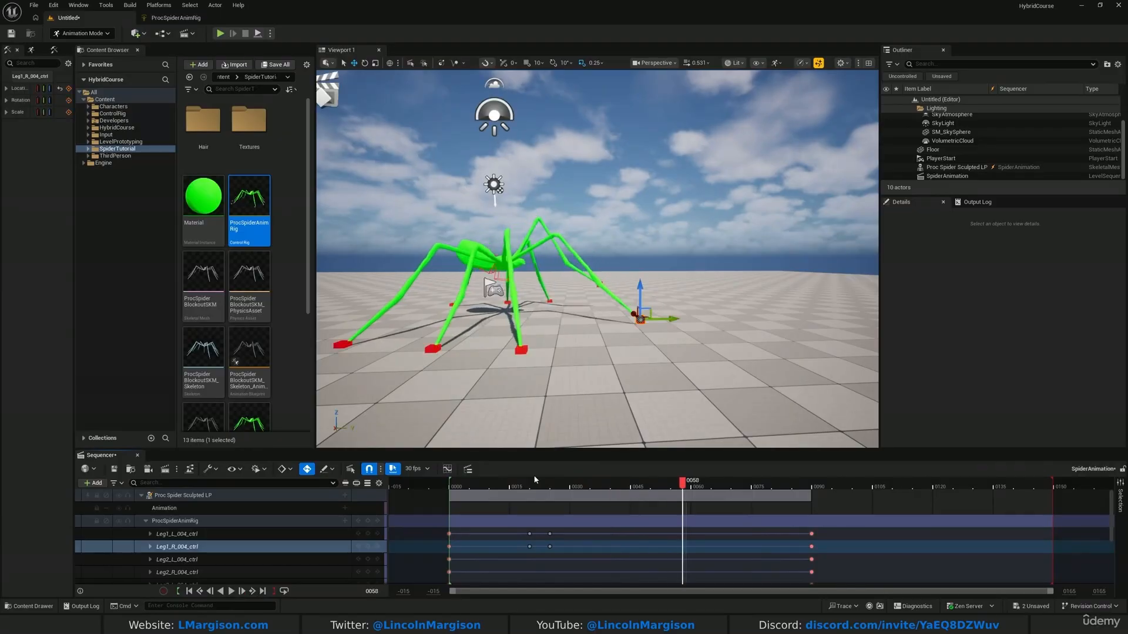
left_click_drag(526, 481, 553, 483)
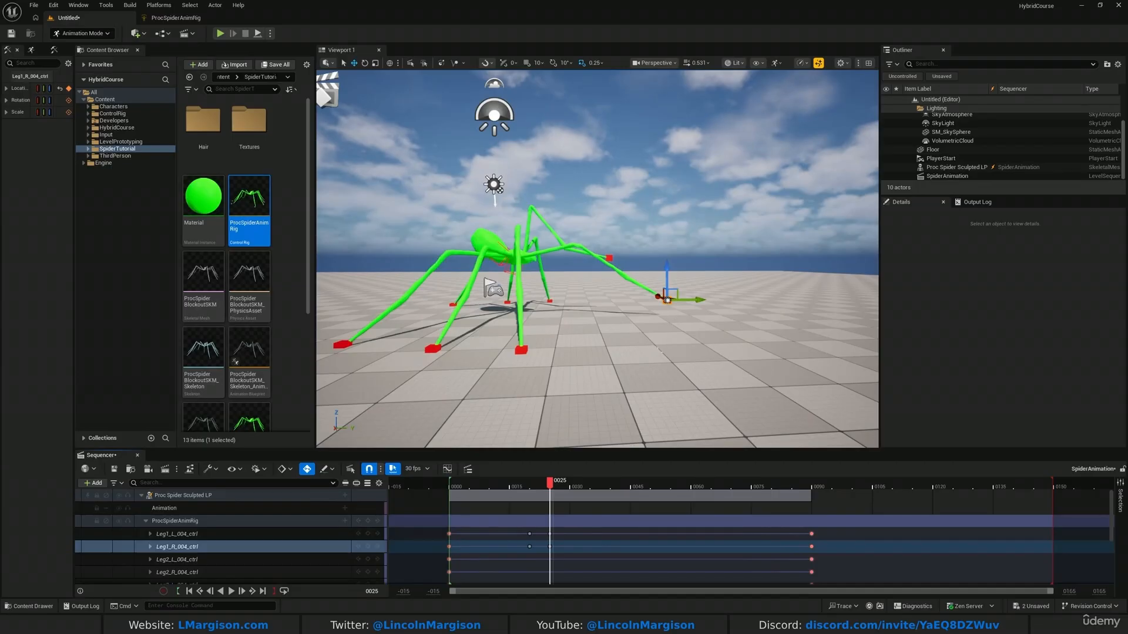
key("w")
mouse_move(706, 273)
right_mouse_down()
mouse_move(731, 285)
mouse_move(706, 282)
right_mouse_up()
key("s")
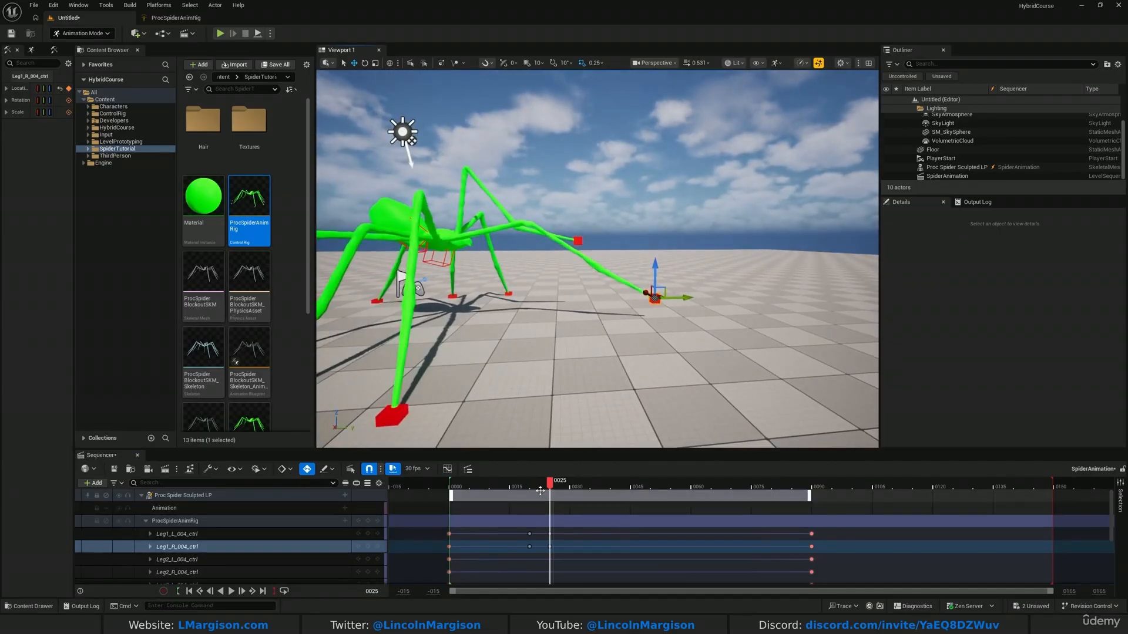
At frame 30, move the Leg1_R_004_ctrl foot slightly forward and down, and lower the Leg1_L_004_ctrl foot.
left_click_drag(551, 486, 567, 486)
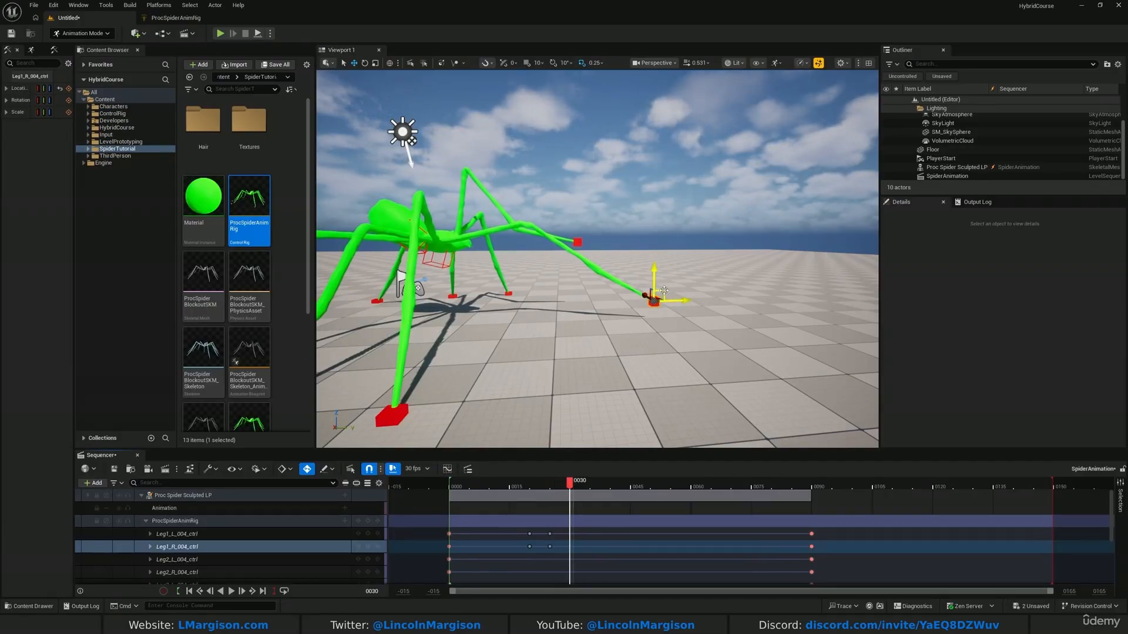
left_click_drag(664, 290, 672, 295)
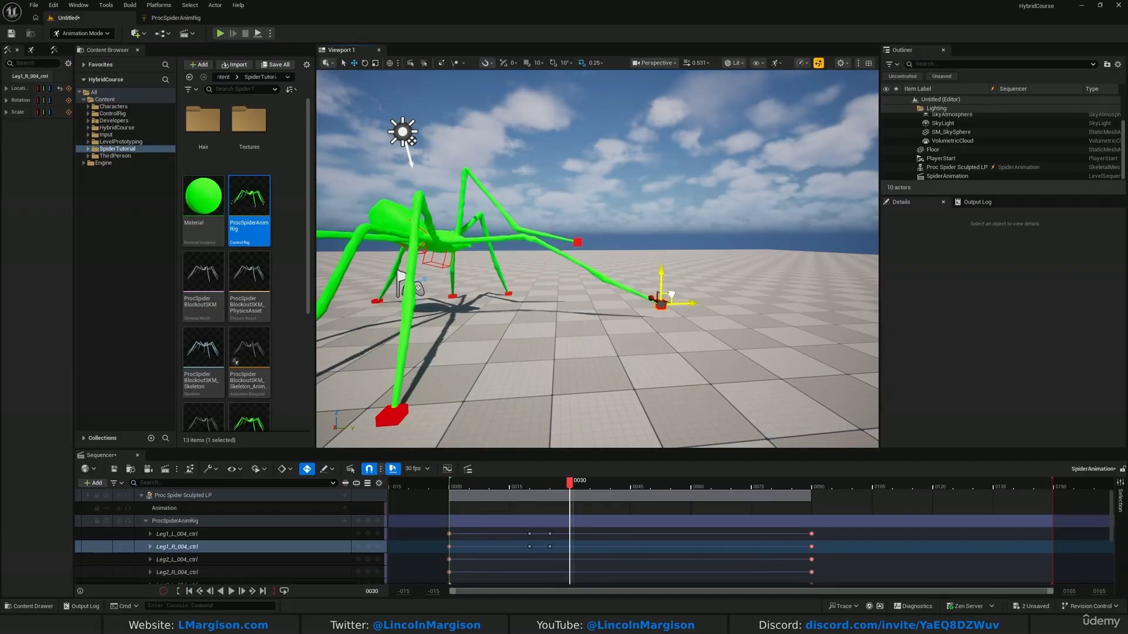
left_click(576, 241)
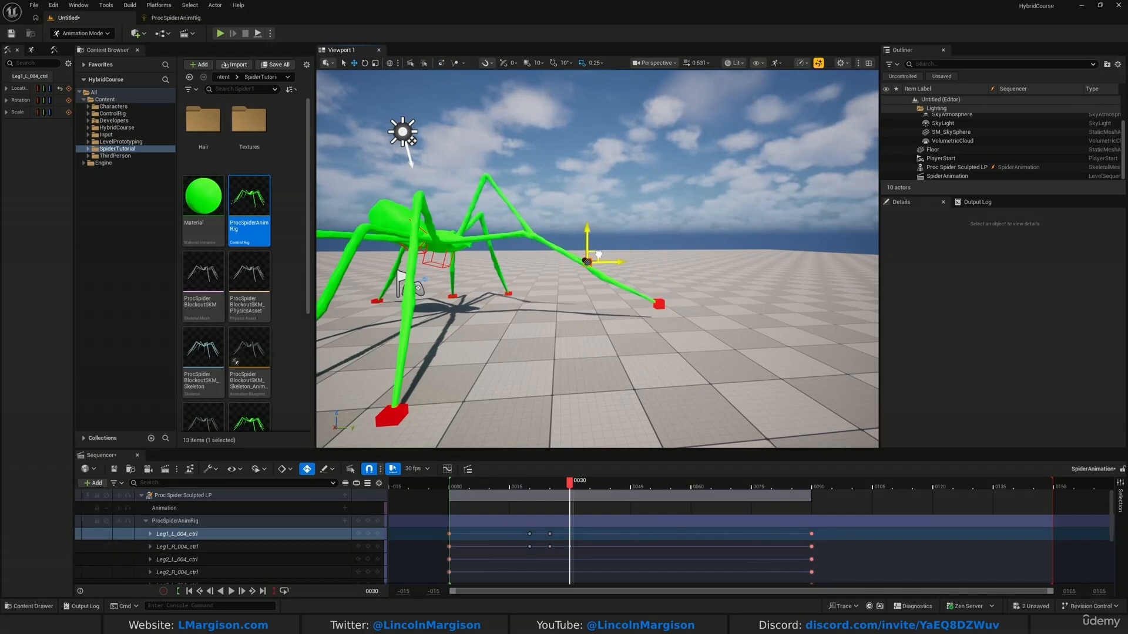
At frame 30, shift Pelvis_ctrl forward and down with a tilt, and adjust the rotation of Abdomen_ctrl.
key("a")
mouse_move(498, 271)
right_mouse_down()
mouse_move(523, 272)
mouse_move(498, 270)
right_mouse_up()
left_click(497, 259)
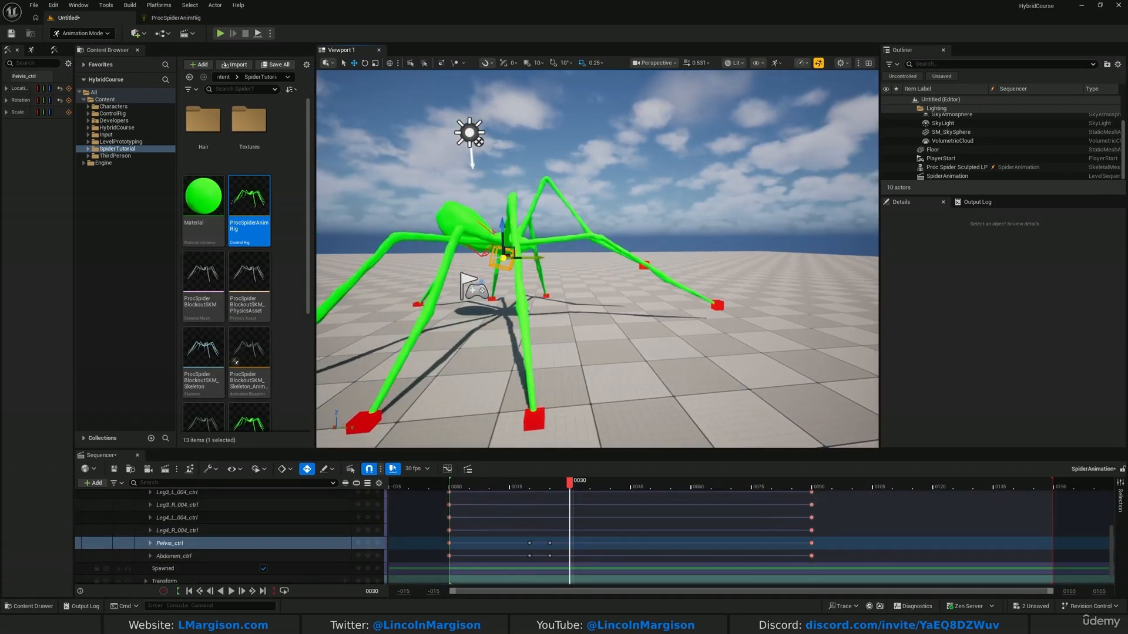
left_click_drag(511, 249, 523, 253)
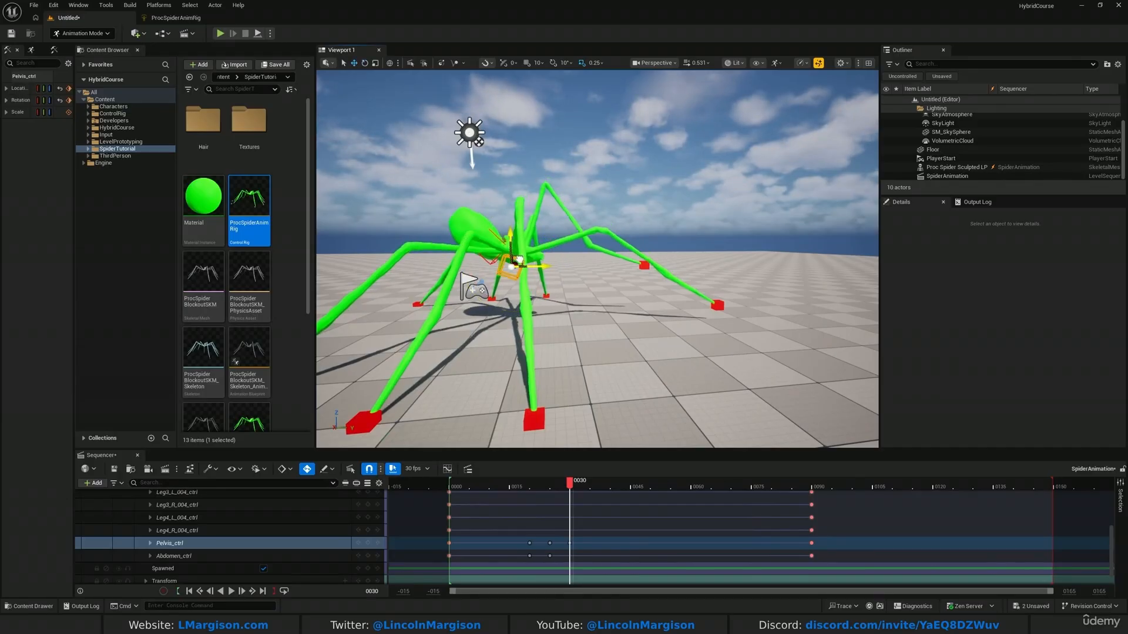
left_click(509, 234)
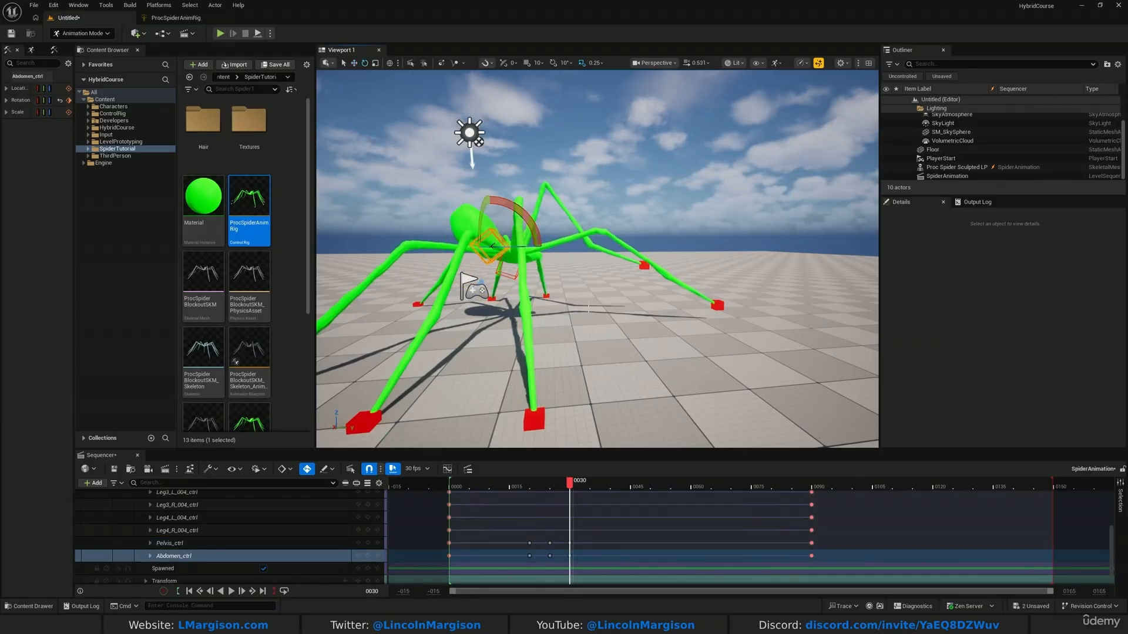
Play the sequence from frame 0 to check the lowered frame 30 body pose.
left_click_drag(569, 489, 449, 487)
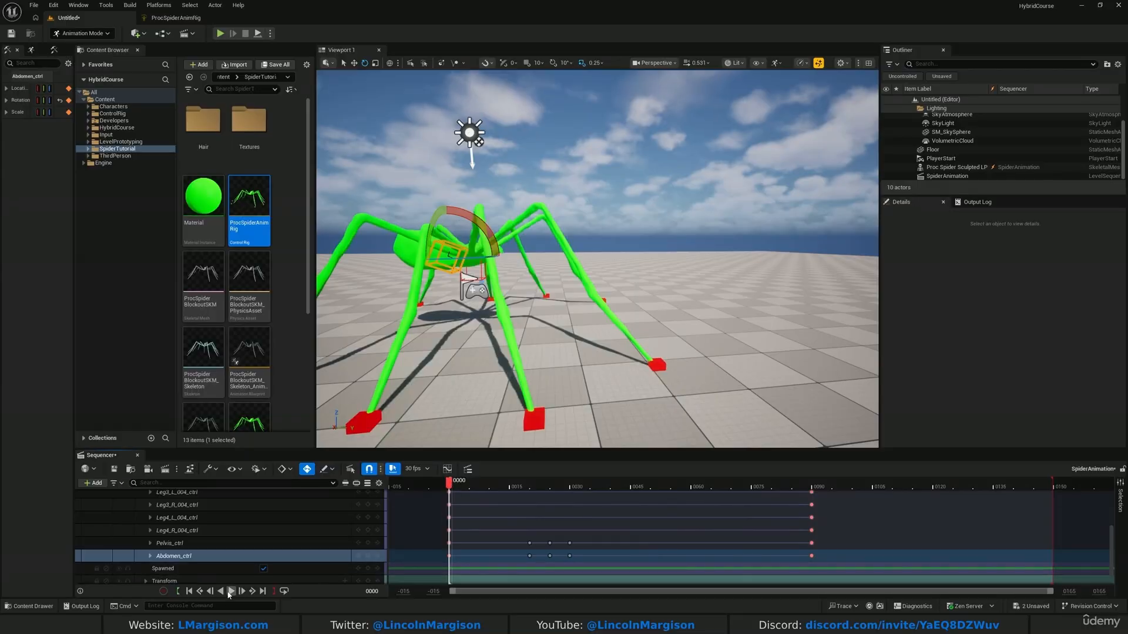
left_click(231, 591)
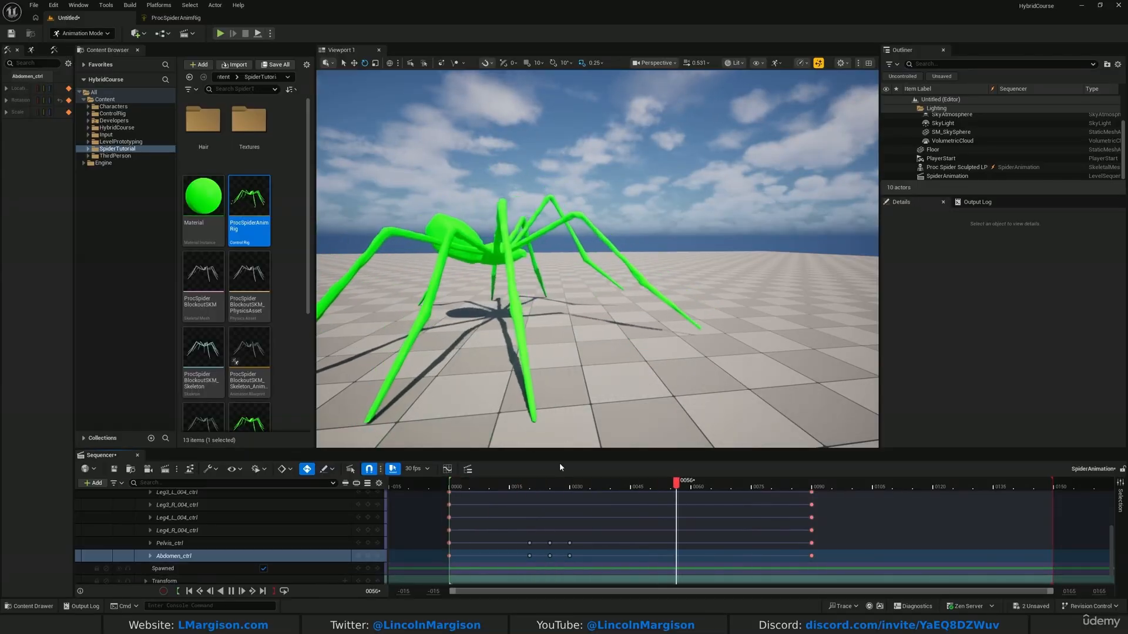
left_click(562, 485)
At frame 37, raise the Leg1_R_004_ctrl foot and pull it back toward the body, and replay from frame 0.
left_click_drag(566, 485, 587, 504)
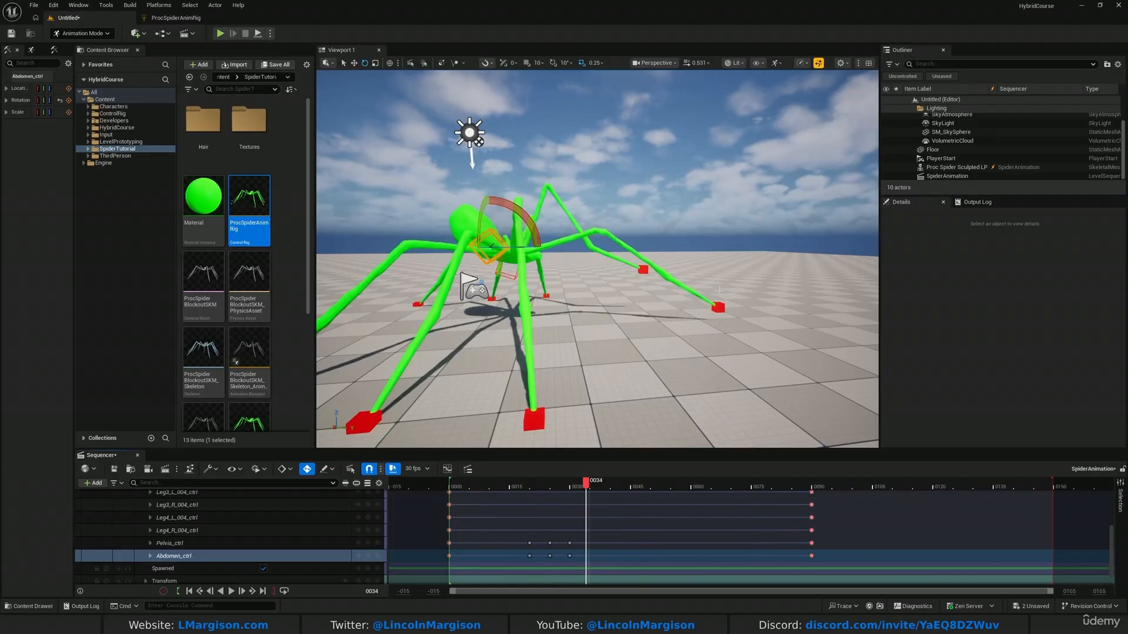
left_click(717, 307)
right_click_drag(718, 309, 700, 306)
right_click_drag(642, 278, 651, 272)
key("s")
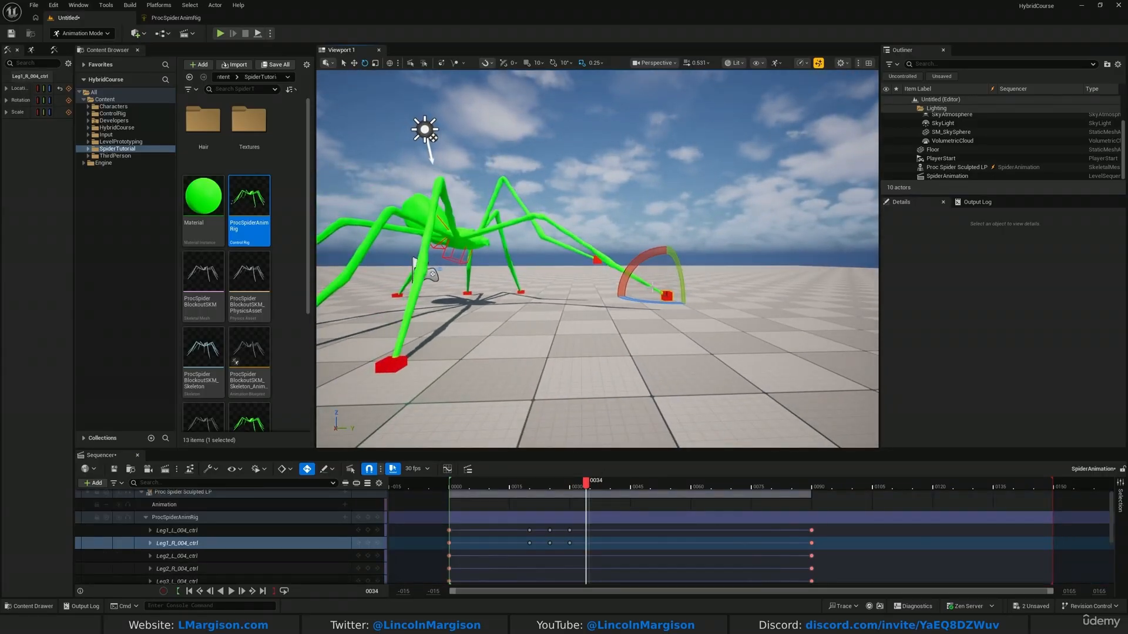
mouse_move(572, 485)
left_mouse_down()
mouse_move(511, 487)
mouse_move(583, 489)
left_mouse_up()
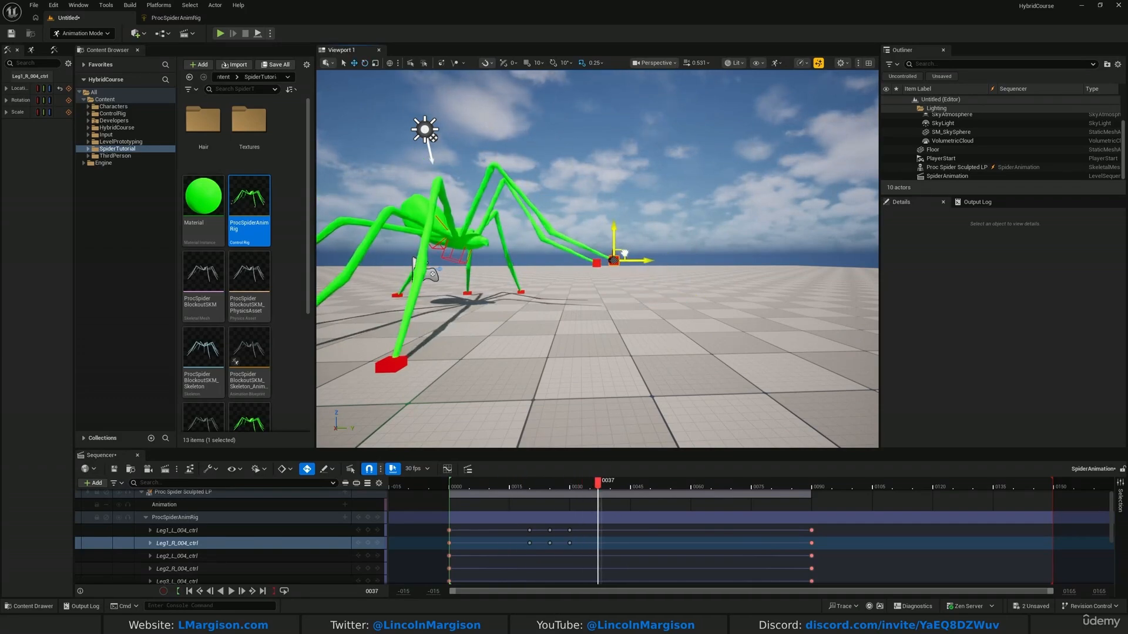
left_click_drag(576, 484, 448, 483)
left_click(230, 593)
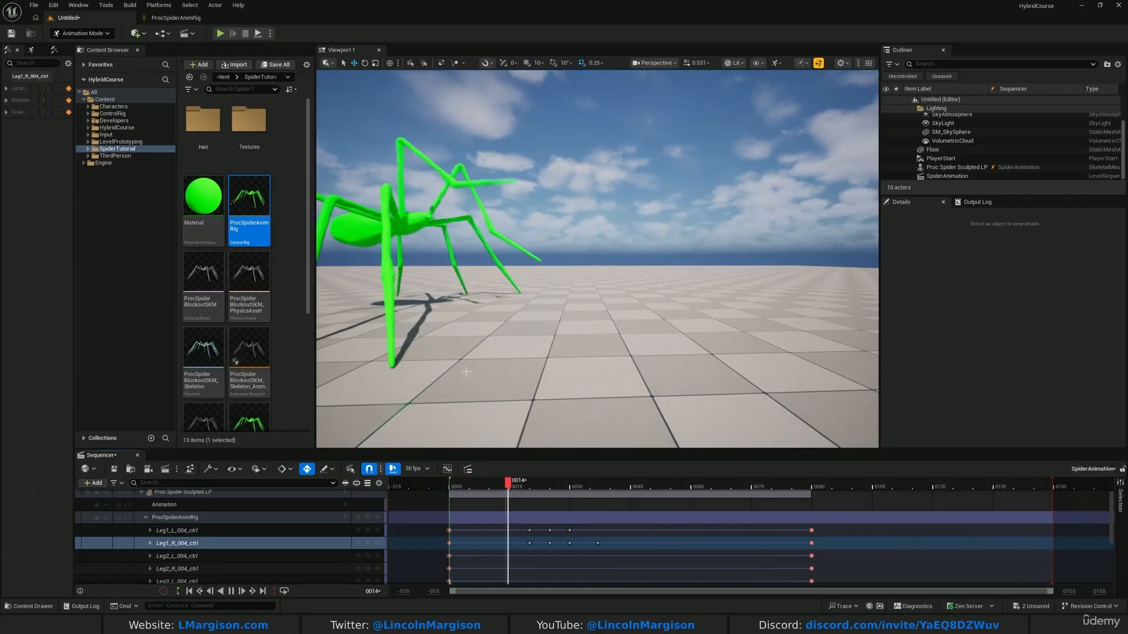
Try retiming the Leg1_R_004_ctrl retraction key to frame 34 without its frame 30 key, and undo the change.
left_click_drag(595, 485, 563, 486)
left_click(570, 485)
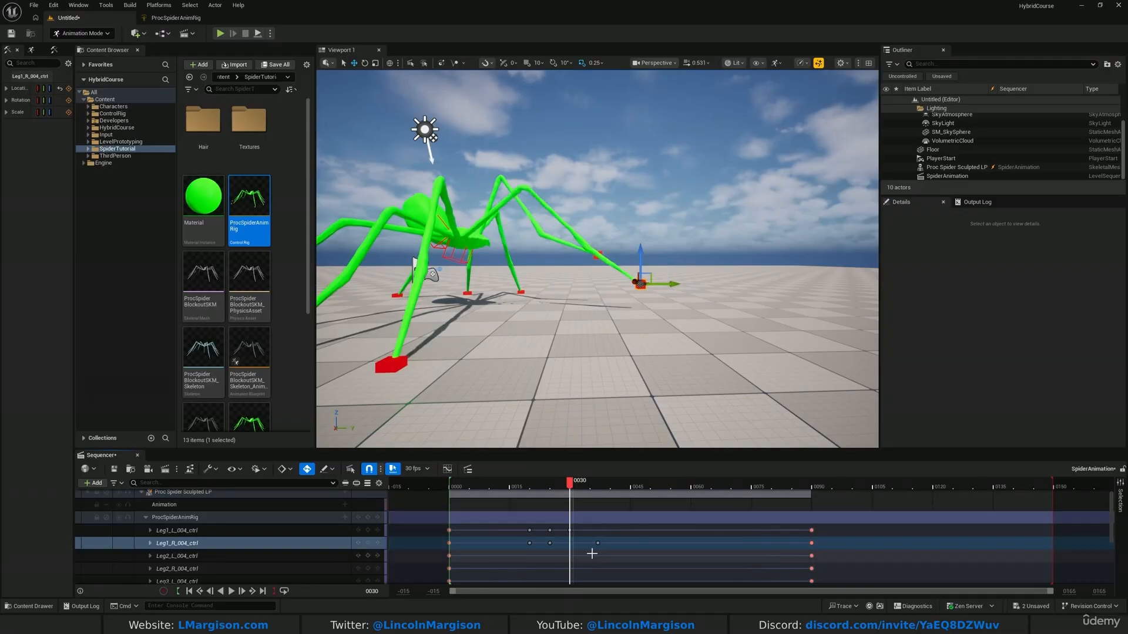
left_click_drag(597, 544, 583, 531)
left_click_drag(586, 485, 451, 485)
left_click(231, 592)
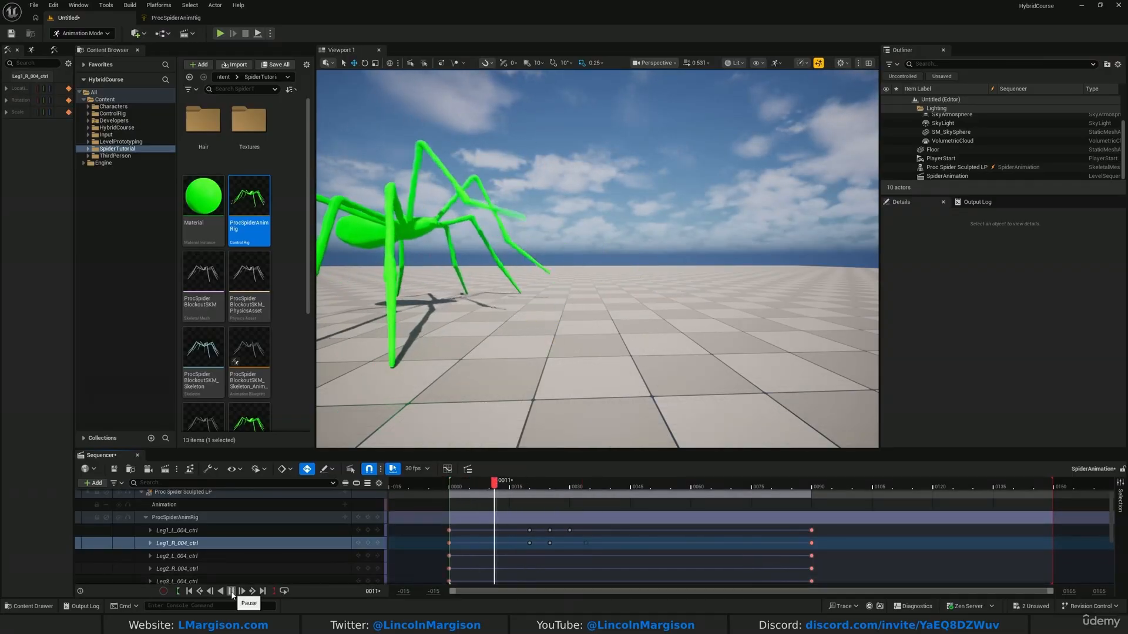
left_click(231, 591)
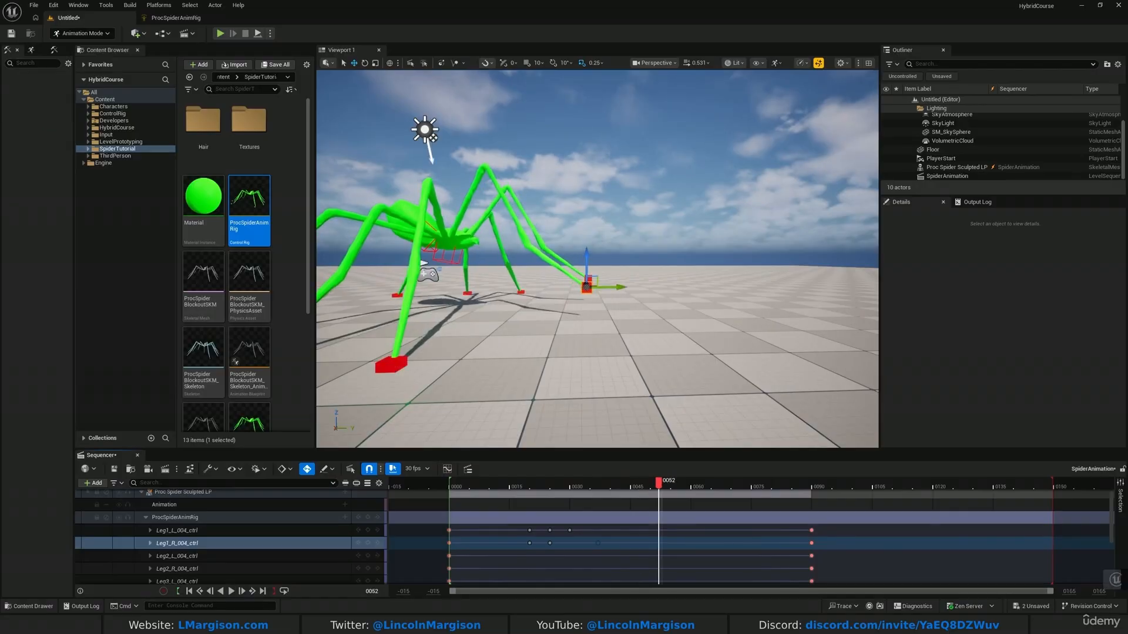
key("ctrl+z")
Place the Leg1_R_004_ctrl retraction key at frame 34, keeping its frame 30 key, and replay from frame 0.
mouse_move(568, 544)
left_mouse_down()
mouse_move(600, 544)
mouse_move(584, 544)
left_mouse_up()
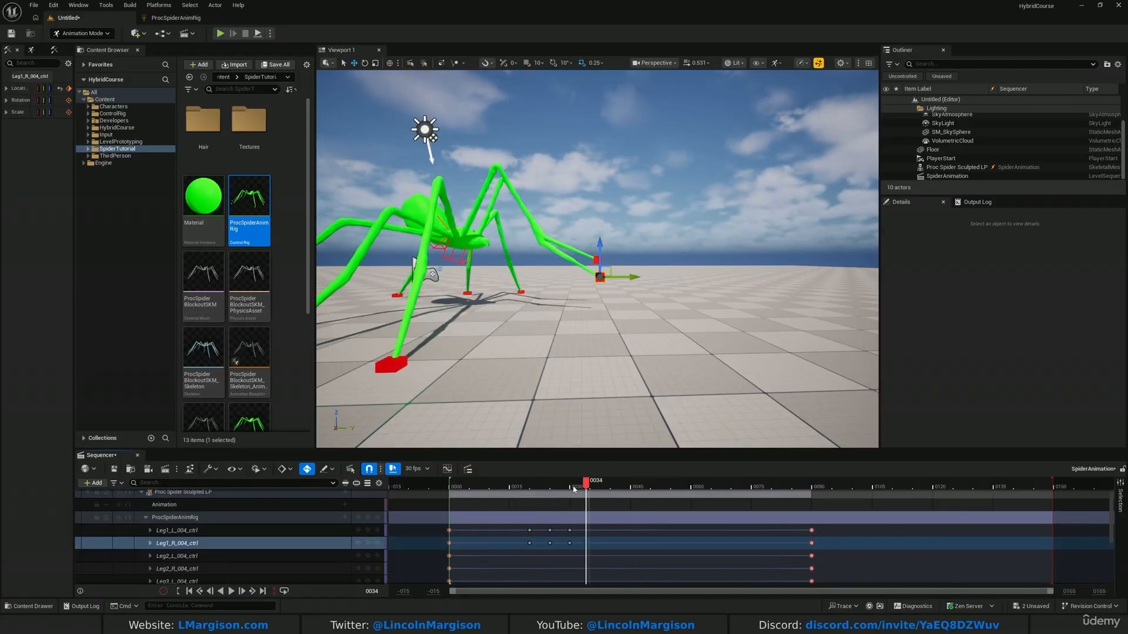
left_click(464, 487)
left_click_drag(464, 489, 448, 490)
left_click(232, 591)
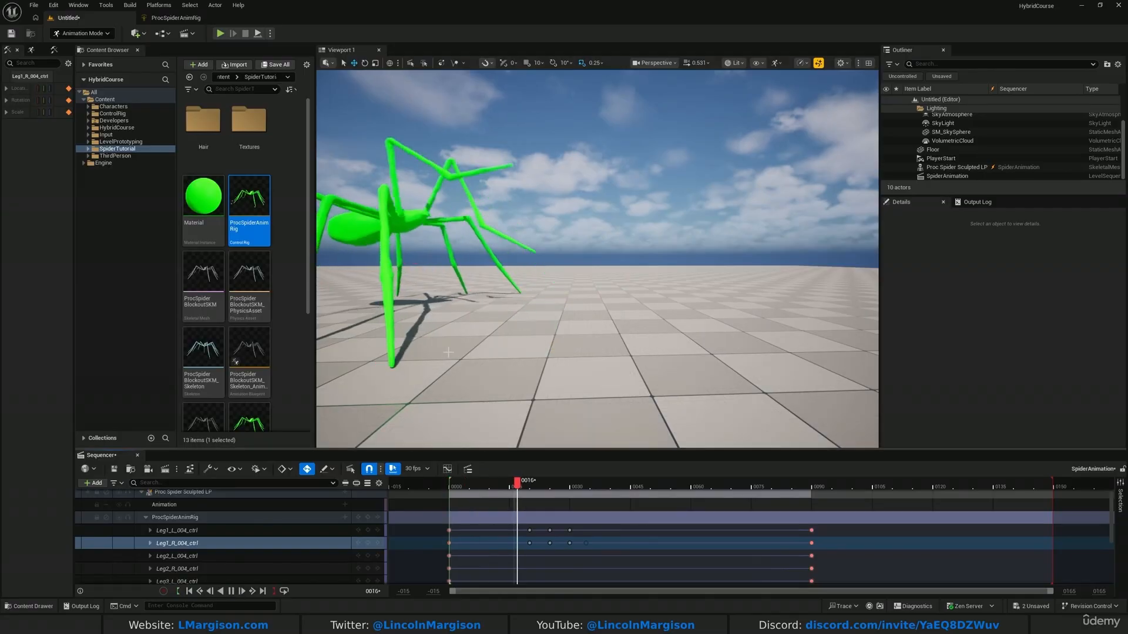
Move the frame 30 keys of Leg1_L_004_ctrl and Leg1_R_004_ctrl to frame 27.
left_click(558, 488)
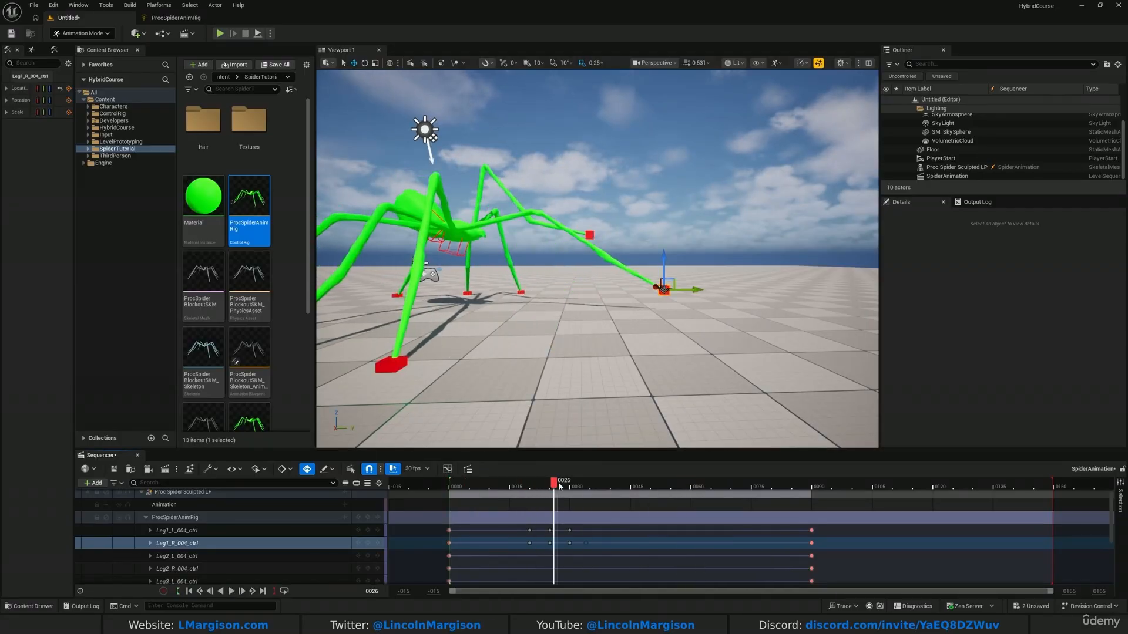
left_click_drag(570, 531, 550, 534)
scroll(557, 557, "up", 4, "ctrl")
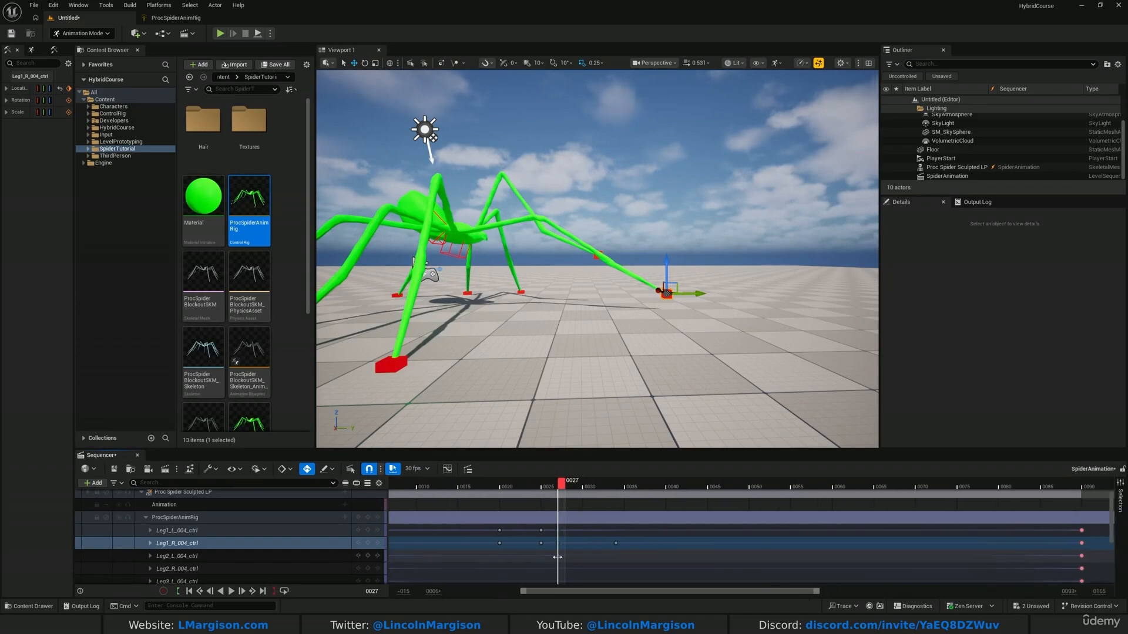
Move the frame 34 key of Leg1_R_004_ctrl to frame 42, and play the sequence from frame 0.
left_click_drag(561, 484, 553, 487)
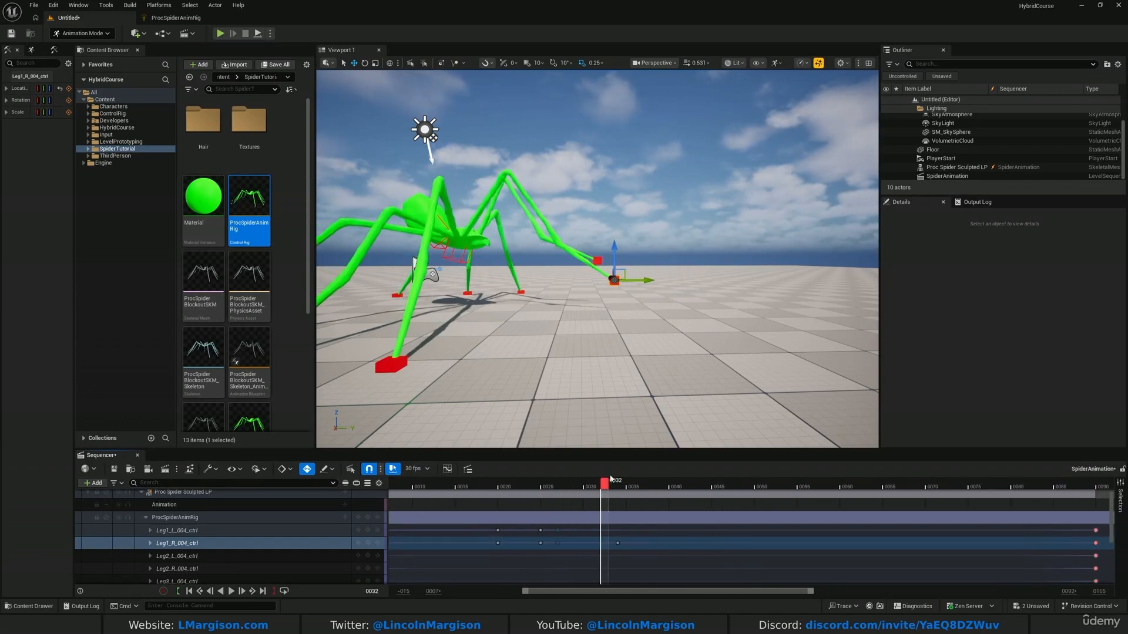
left_click_drag(618, 544, 687, 544)
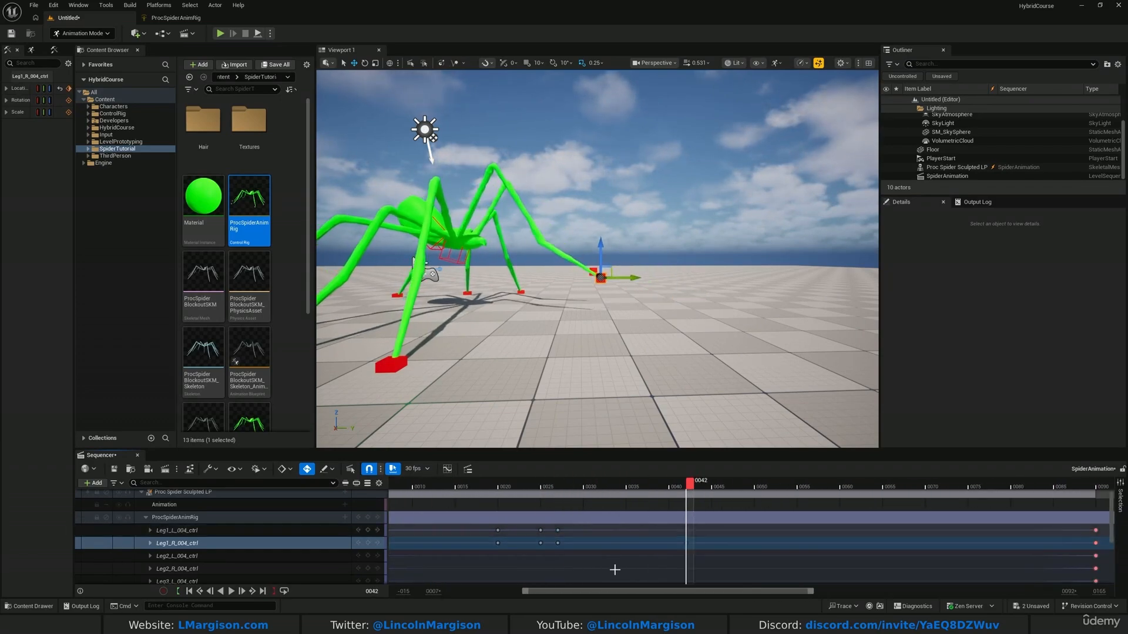
scroll(577, 551, "down", 3)
scroll(574, 557, "up", 3)
scroll(574, 559, "down", 5, "ctrl")
left_click_drag(581, 487, 564, 488)
key("space")
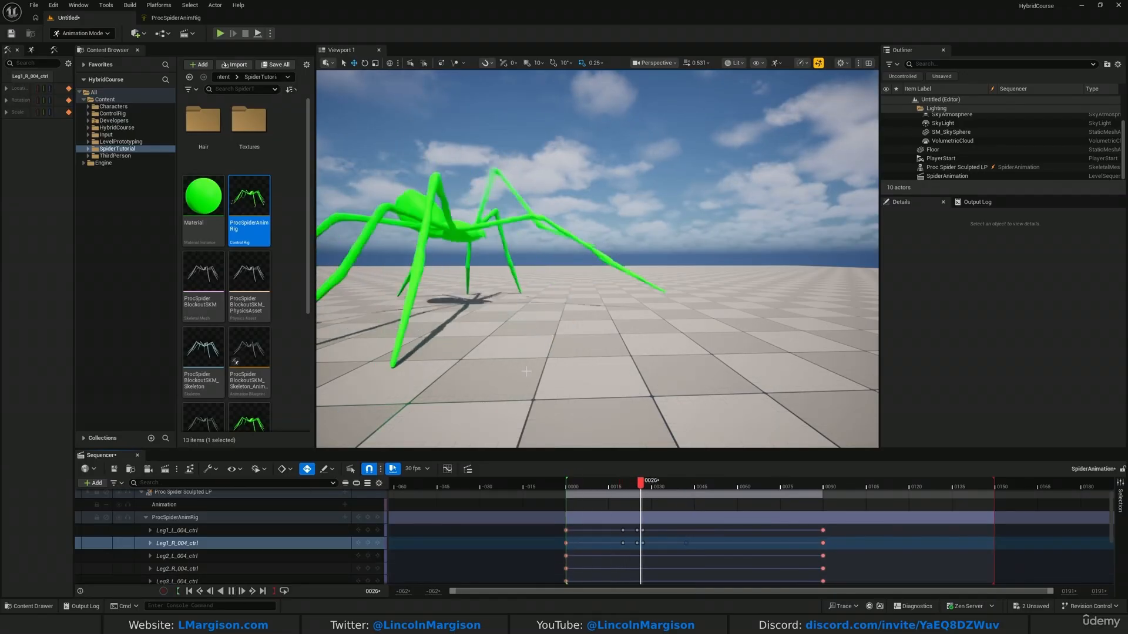
At frame 36, move Pelvis_ctrl back from the strike position and rotate it closer to level.
mouse_move(649, 487)
left_mouse_down()
mouse_move(695, 487)
mouse_move(643, 488)
left_mouse_up()
right_click_drag(523, 272, 531, 282)
key("w")
left_click(531, 277)
key("w")
key("s")
left_click_drag(643, 487, 672, 530)
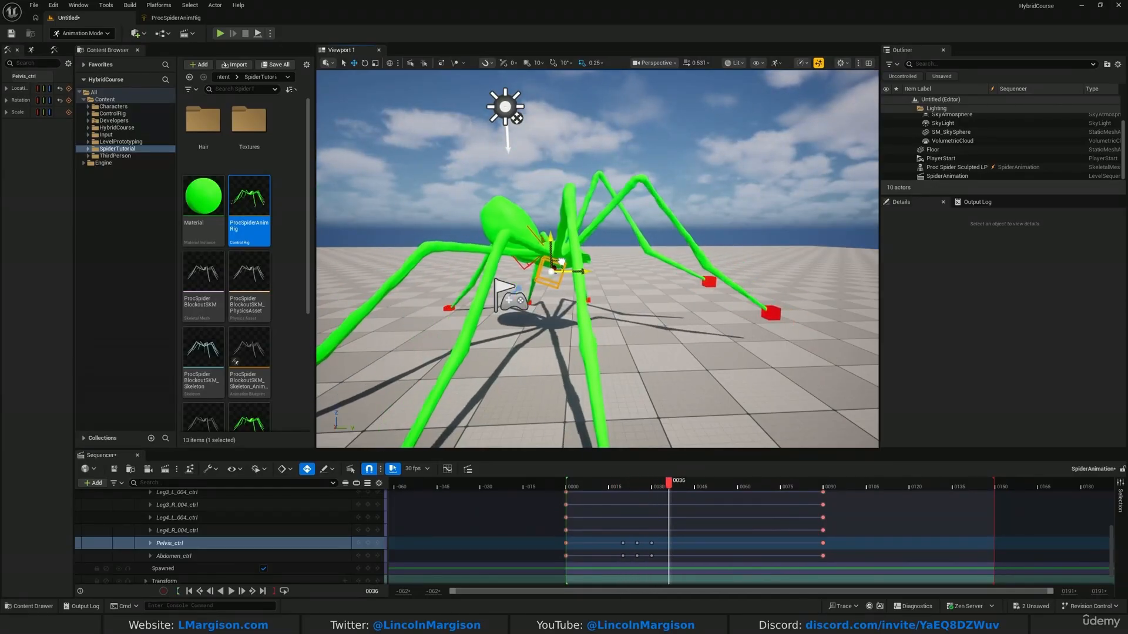
left_click_drag(564, 250, 549, 252)
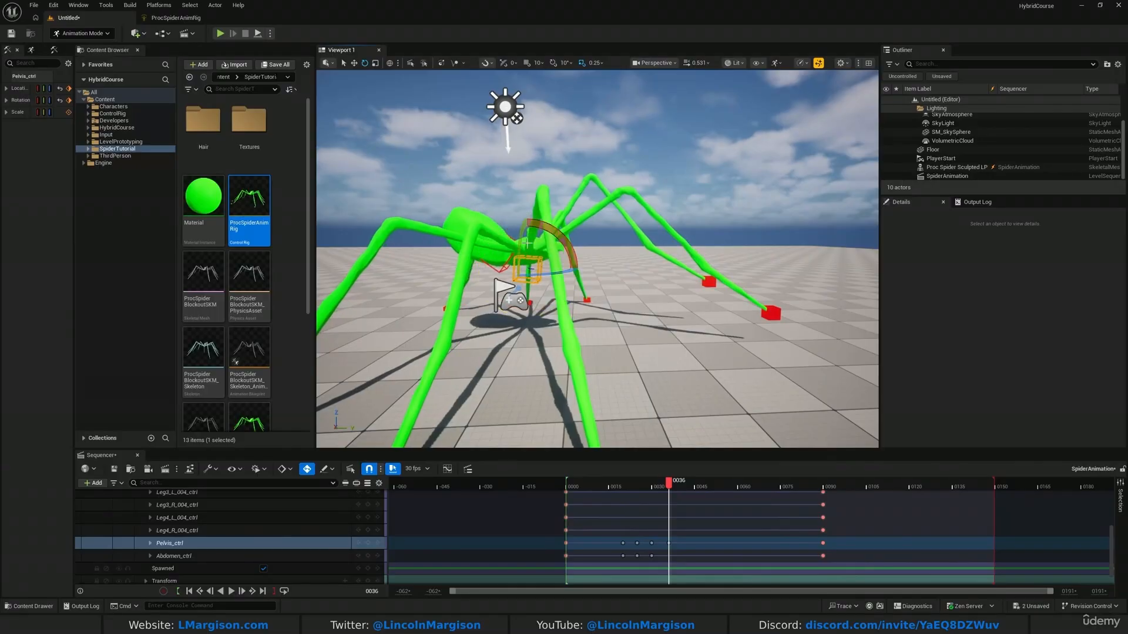
Rotate Abdomen_ctrl at frame 36 so the abdomen drops lower, and play the sequence from frame 0.
left_click(506, 266)
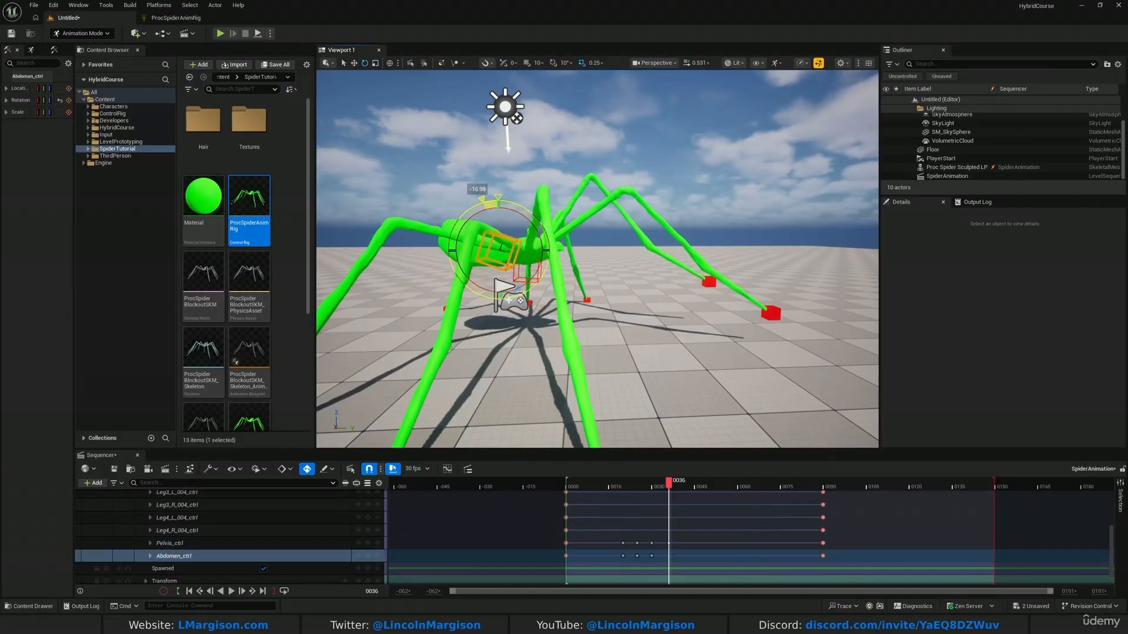
left_click_drag(529, 216, 530, 219)
mouse_move(564, 484)
left_mouse_down()
mouse_move(700, 495)
mouse_move(565, 487)
left_mouse_up()
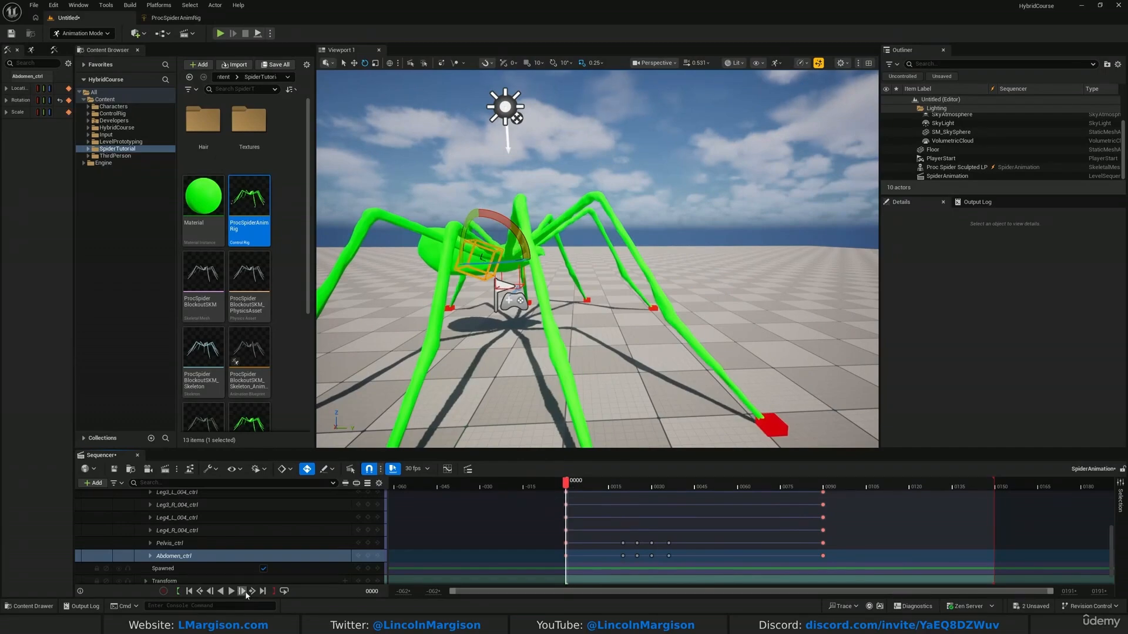
key("space")
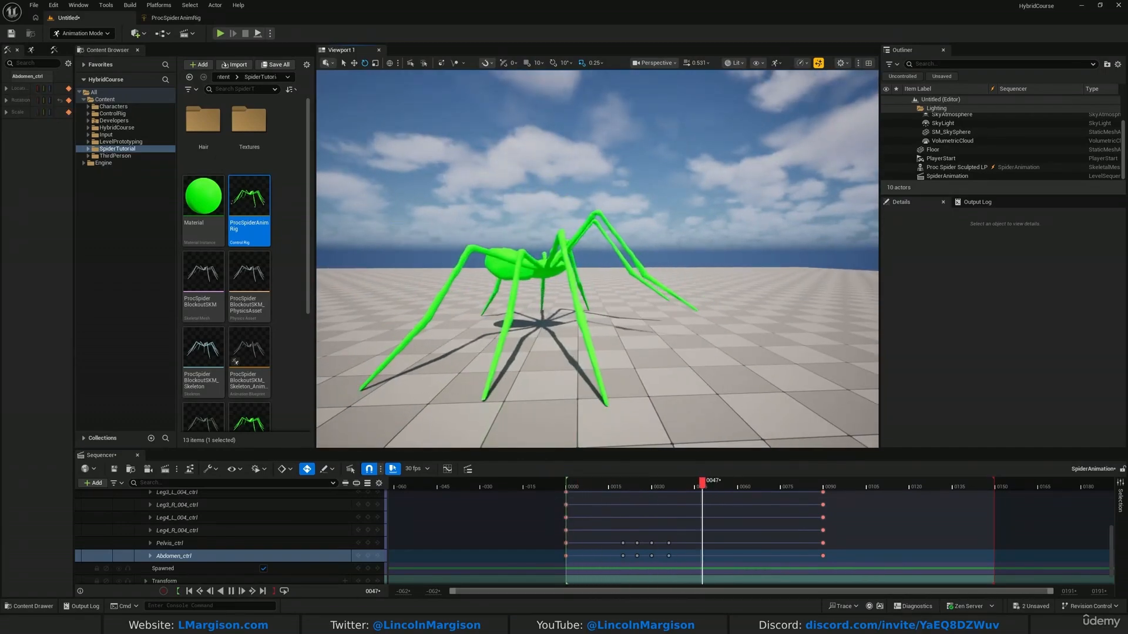
Move the frame 36 keys of Pelvis_ctrl and Abdomen_ctrl to frame 47, and play the sequence from frame 0.
left_click_drag(654, 487, 663, 483)
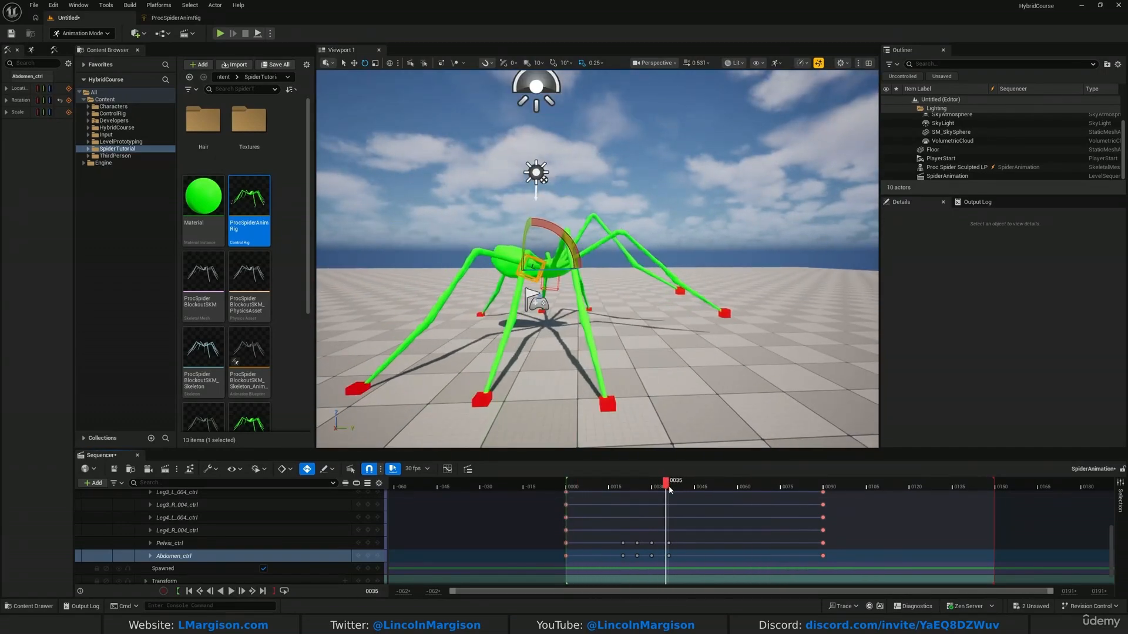
left_click(558, 283)
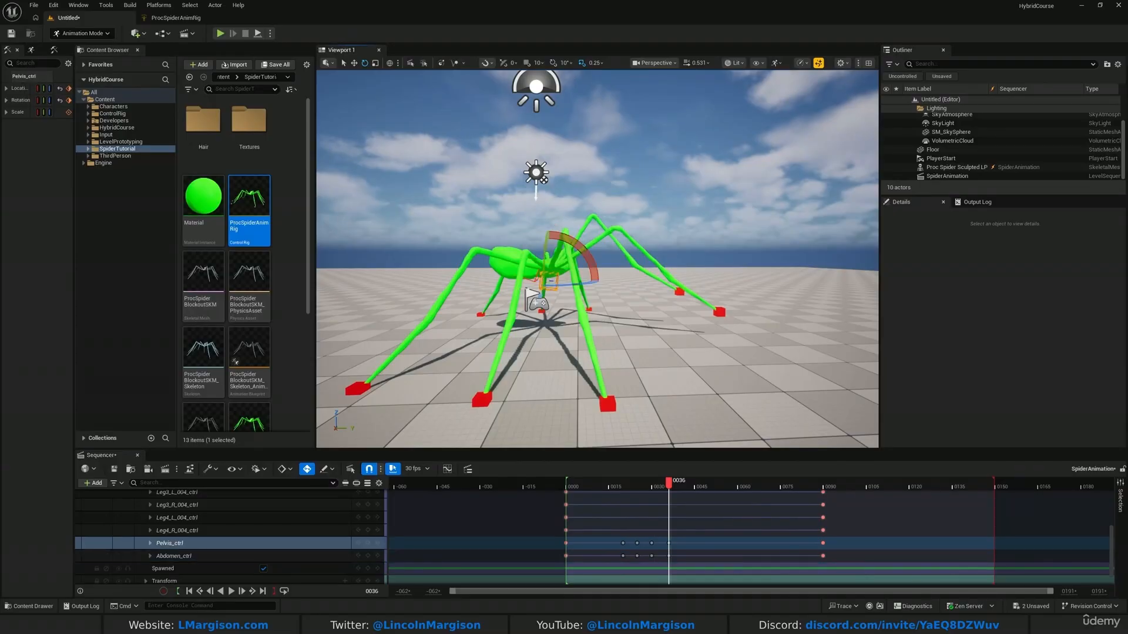
left_click(535, 278, "shift")
key("w")
right_click_drag(536, 278, 528, 271)
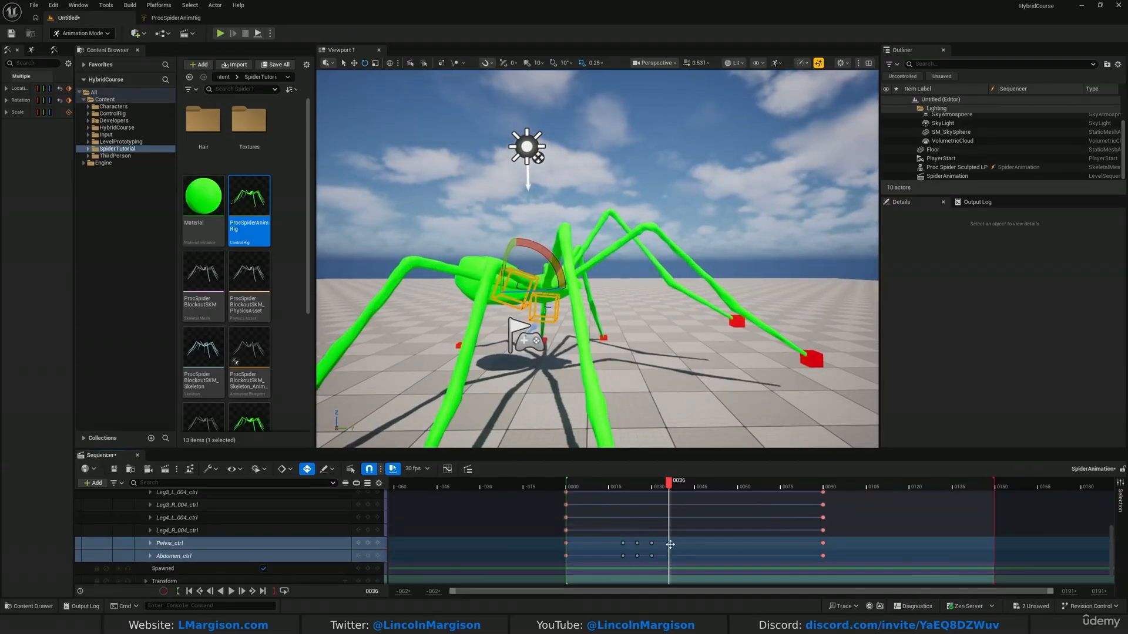
left_click_drag(668, 544, 701, 544)
left_click_drag(697, 488, 571, 513)
key("space")
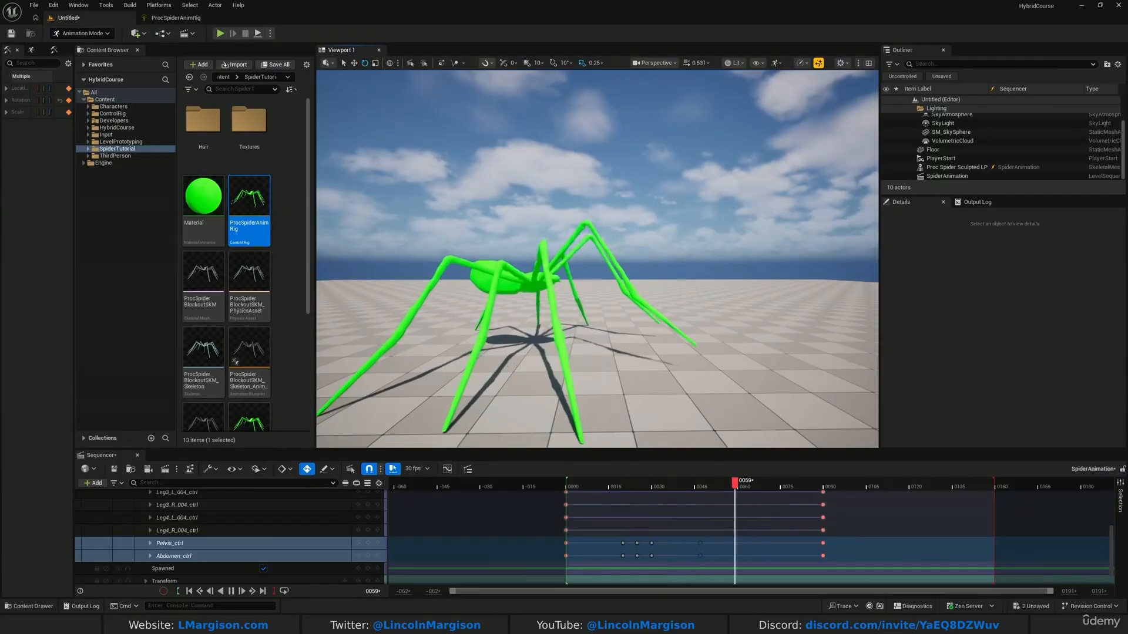
Raise the Leg1_R_004_ctrl foot at frame 42 so it lifts off the ground during its return.
left_click(580, 489)
left_click_drag(580, 488, 686, 489)
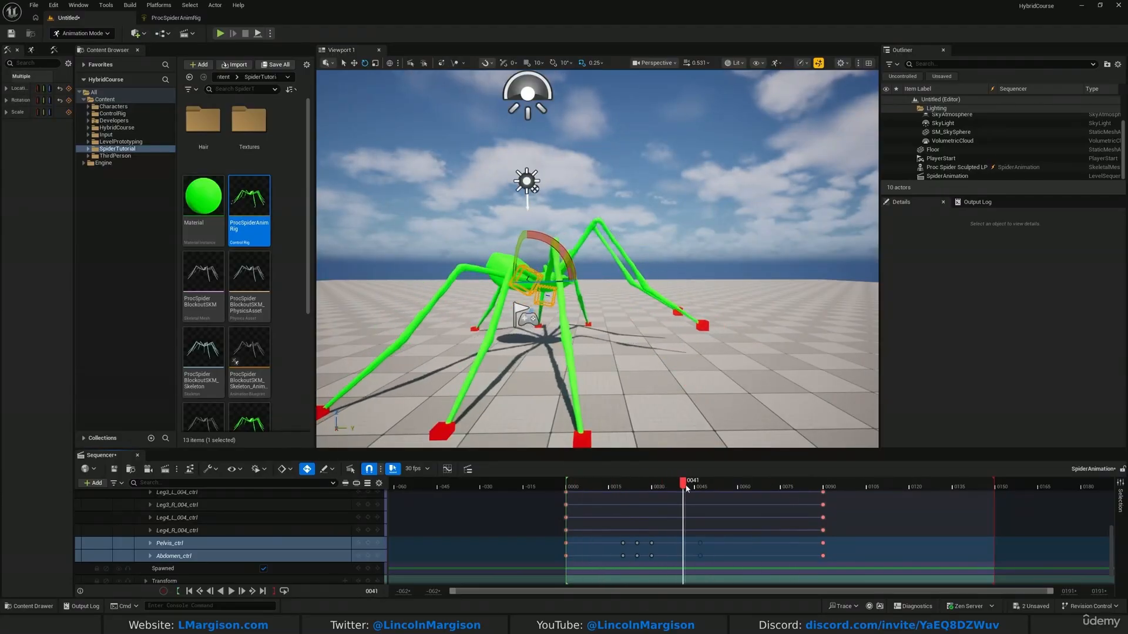
left_click(701, 326)
mouse_move(701, 326)
right_mouse_down()
mouse_move(722, 328)
mouse_move(711, 323)
right_mouse_up()
mouse_move(686, 489)
left_mouse_down()
mouse_move(644, 489)
mouse_move(696, 490)
mouse_move(689, 498)
left_mouse_up()
key("w")
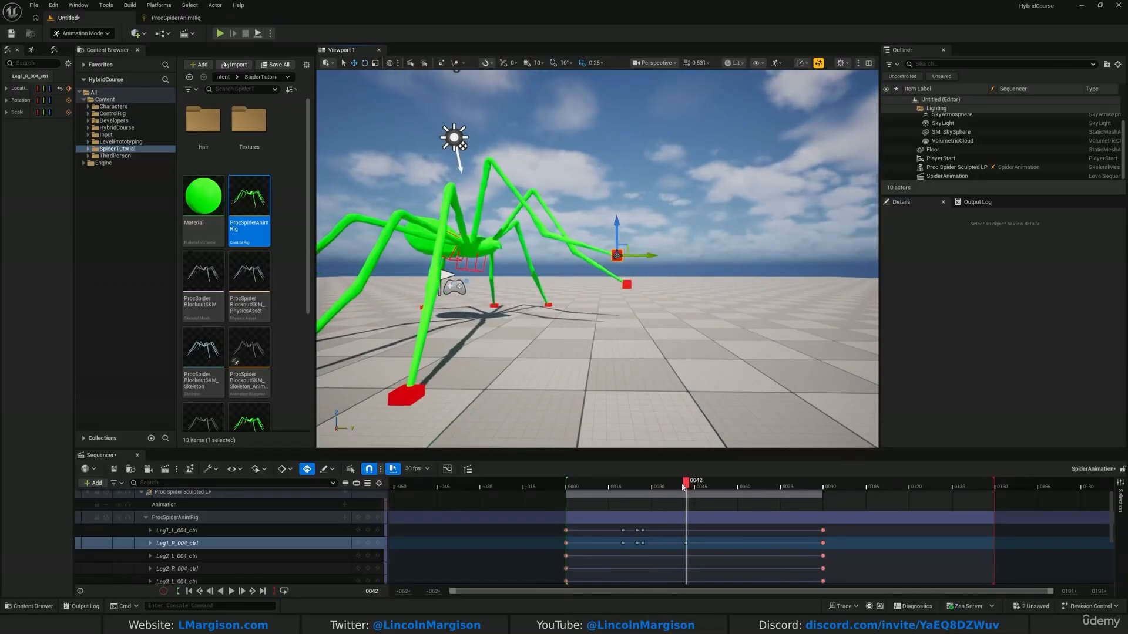
Play the sequence to check the foot's return, and scrub the playhead to frame 72.
left_click(562, 484)
left_click(234, 591)
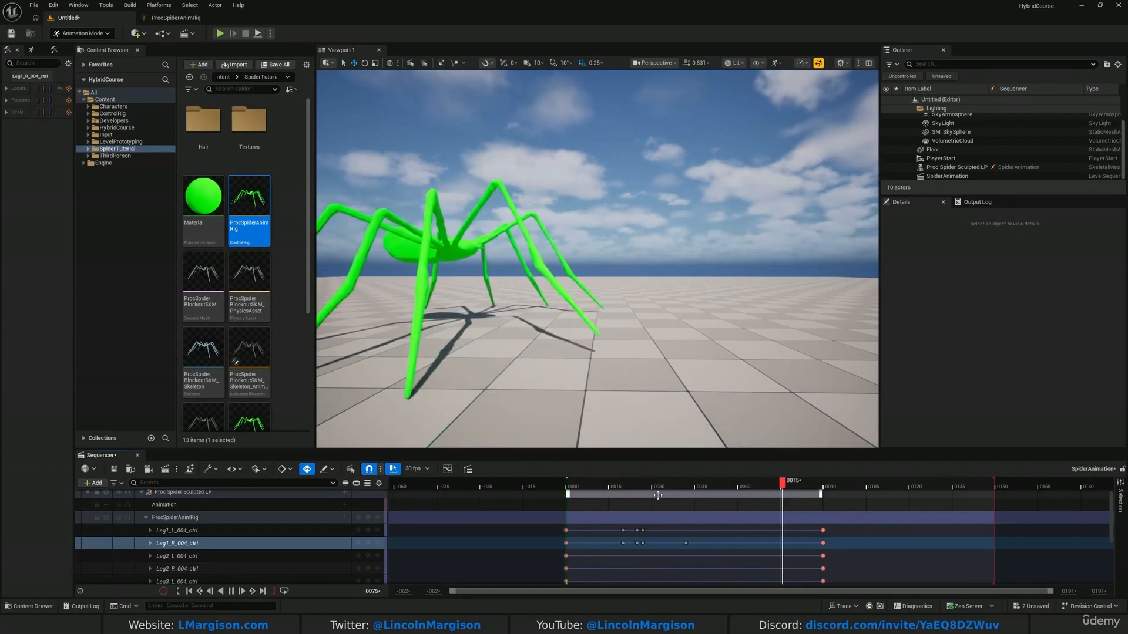
left_click_drag(685, 490, 773, 494)
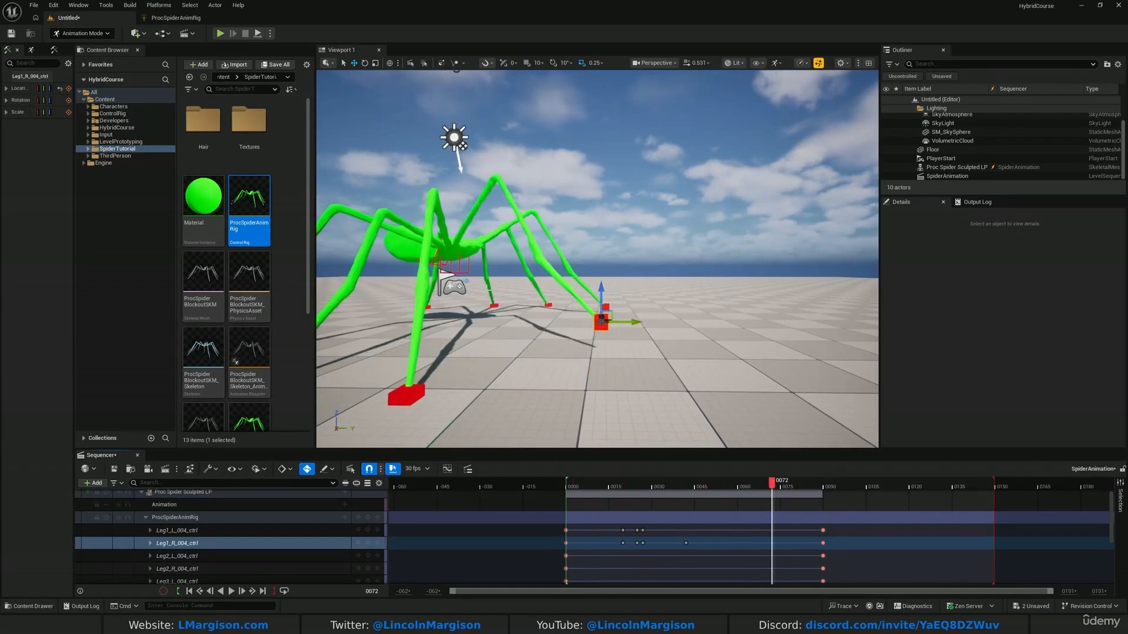
Move Pelvis_ctrl lower and slightly back at frame 59, and play the sequence from frame 0.
key("w")
right_click_drag(576, 329, 599, 332)
left_click(524, 320)
left_click(510, 320, "shift")
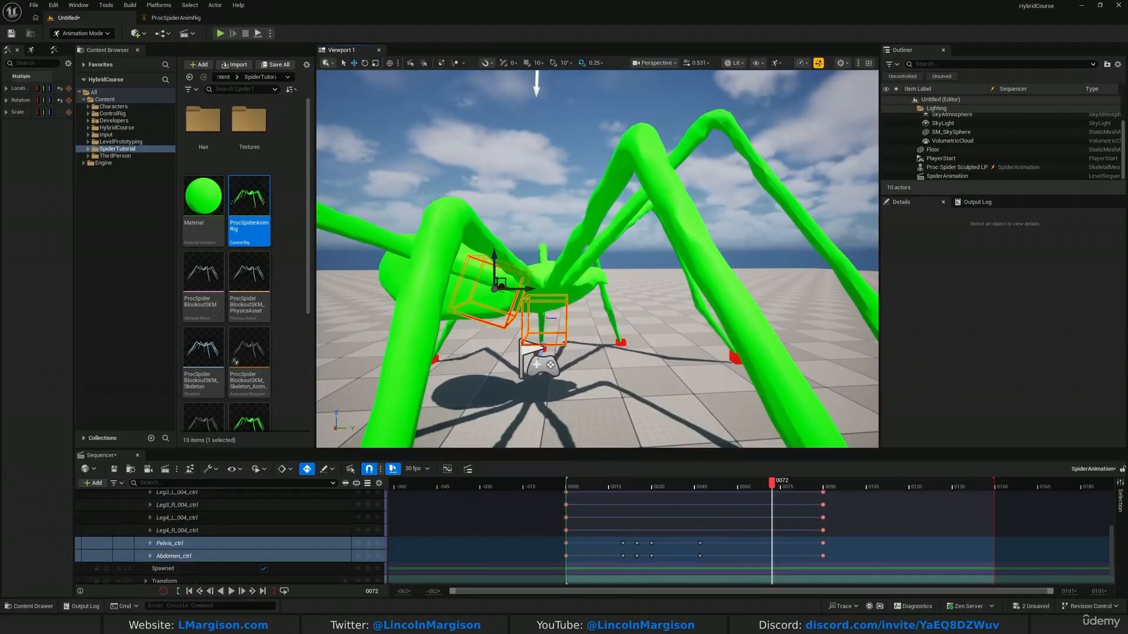
left_click(524, 320)
key("s")
right_click_drag(532, 325, 540, 311)
left_click_drag(775, 489, 692, 488)
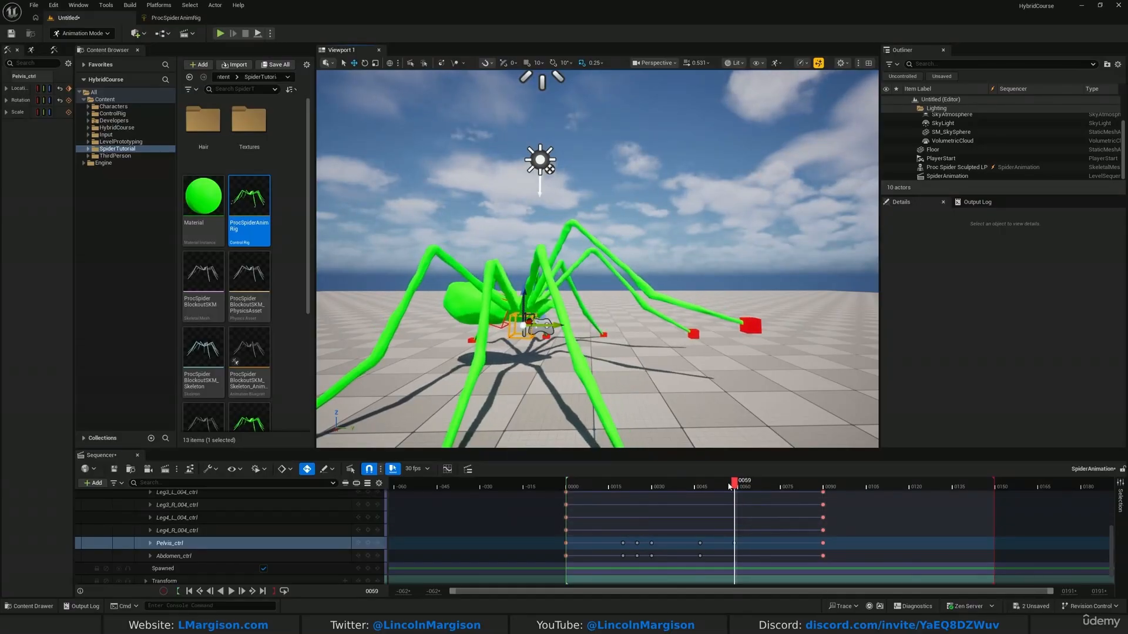
left_click_drag(735, 485, 566, 485)
left_click(231, 591)
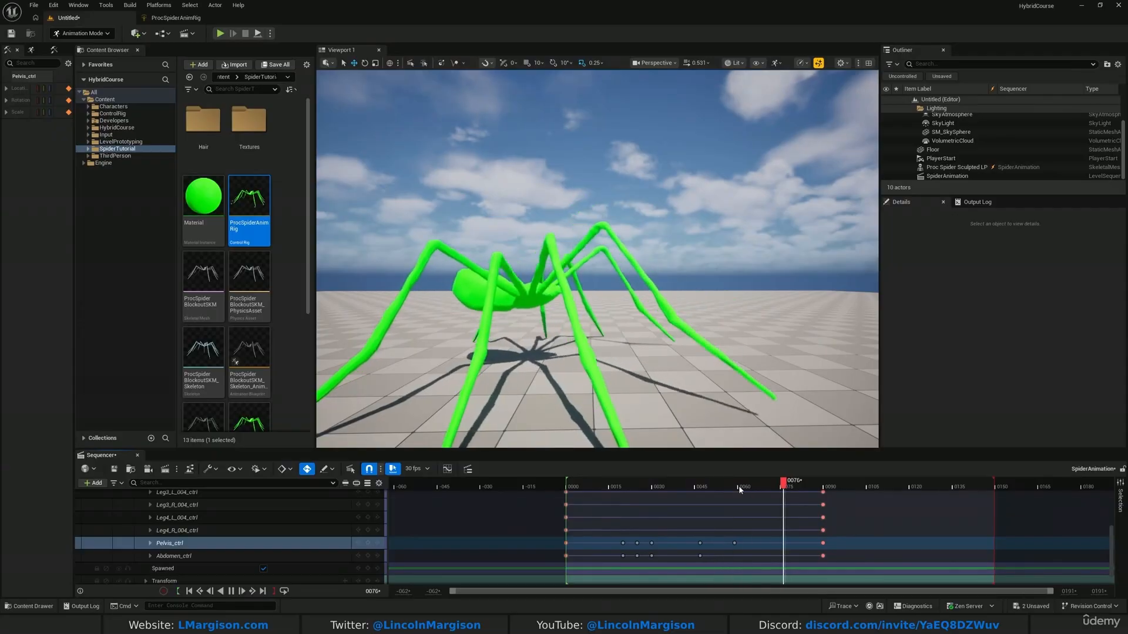
Delete the frame 47 key of Pelvis_ctrl, and replay the sequence from the start to check the recovery.
left_click_drag(738, 485, 703, 495)
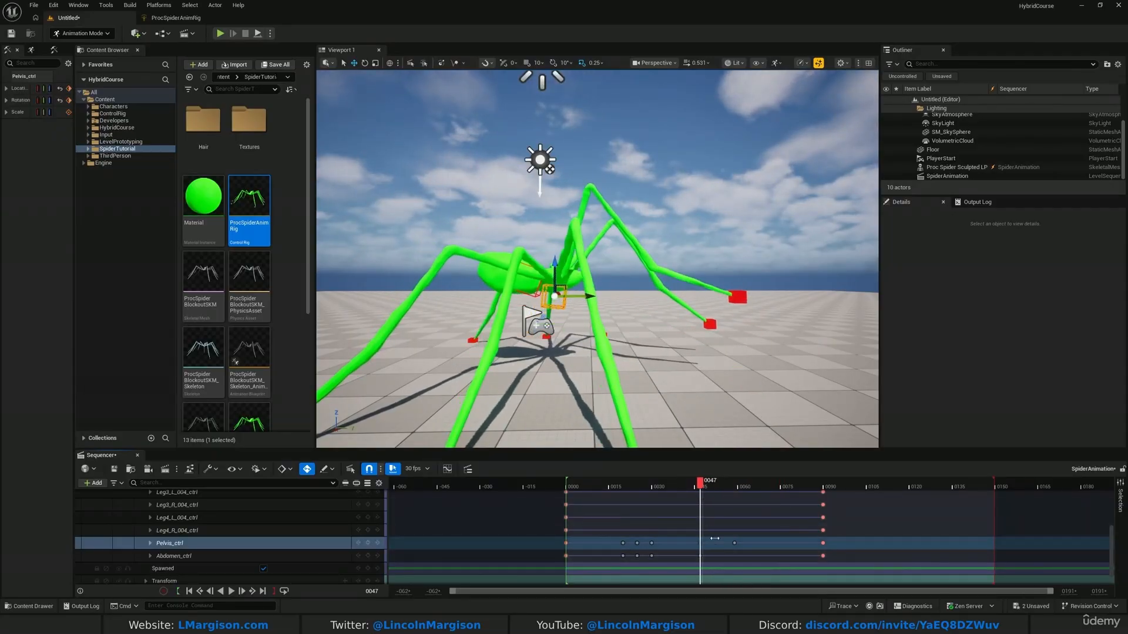
left_click_drag(697, 486, 561, 509)
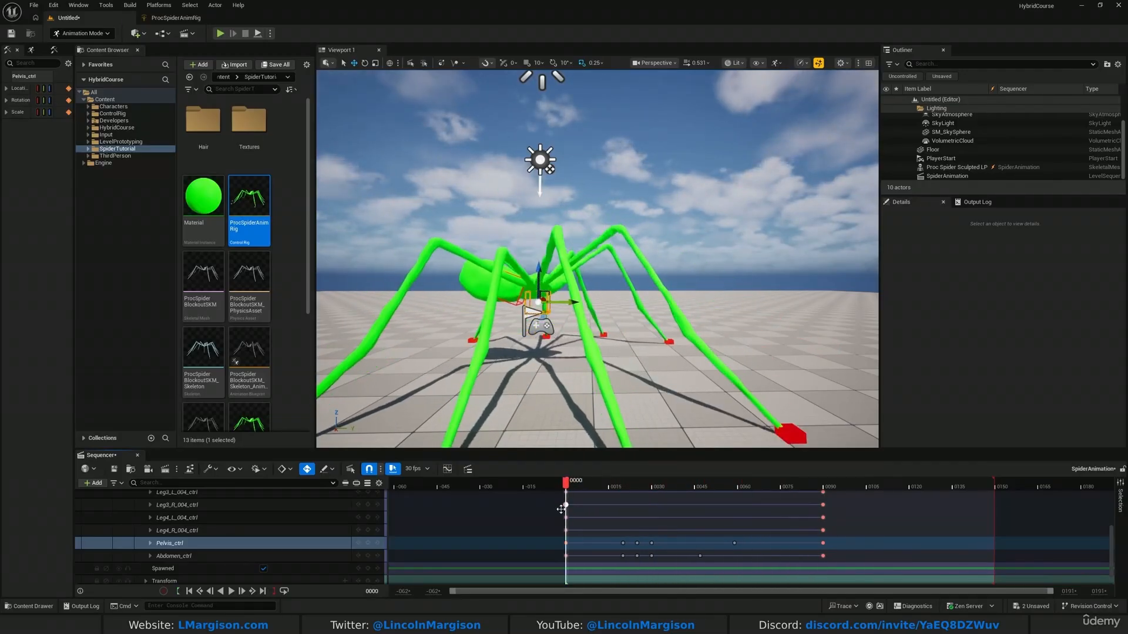
left_click(232, 591)
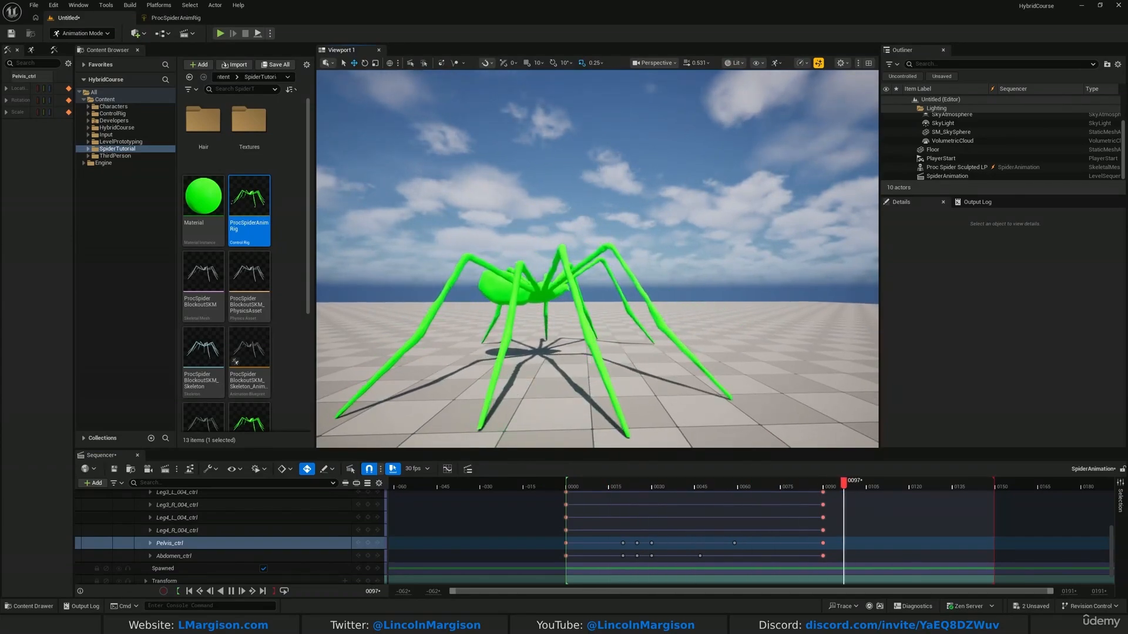
left_click_drag(575, 489, 562, 491)
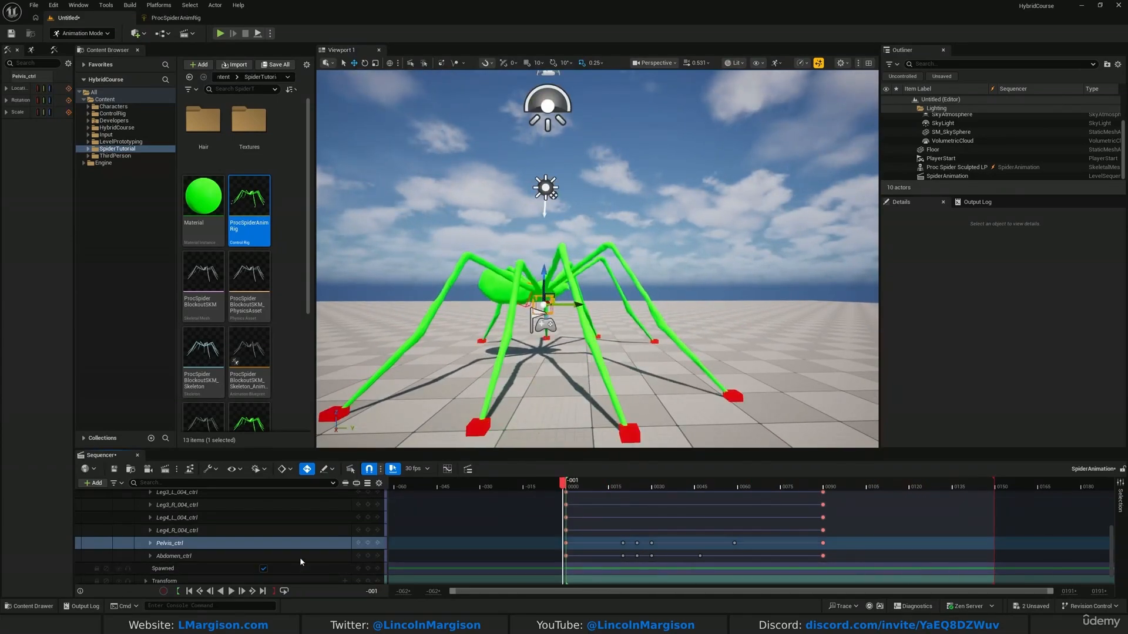
key("space")
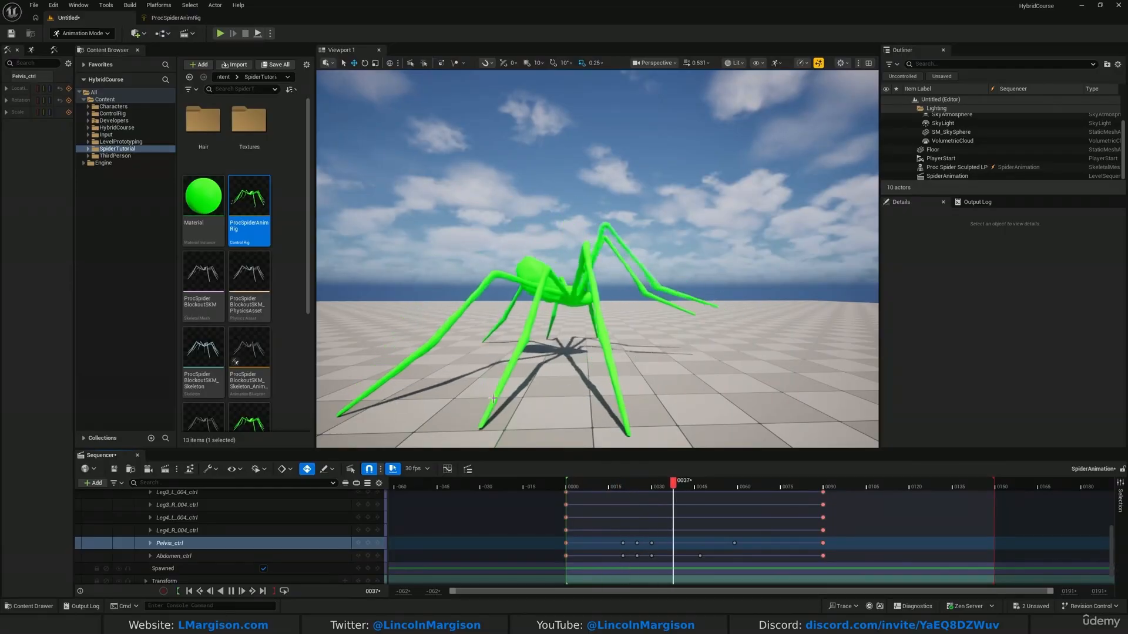
left_click(574, 488)
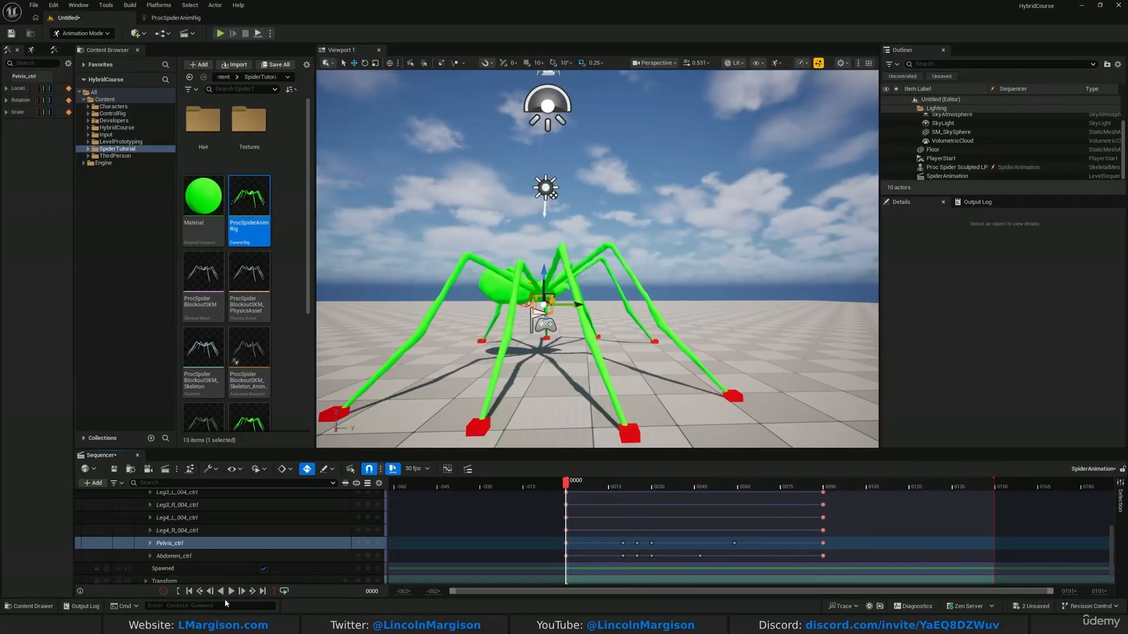
key("space")
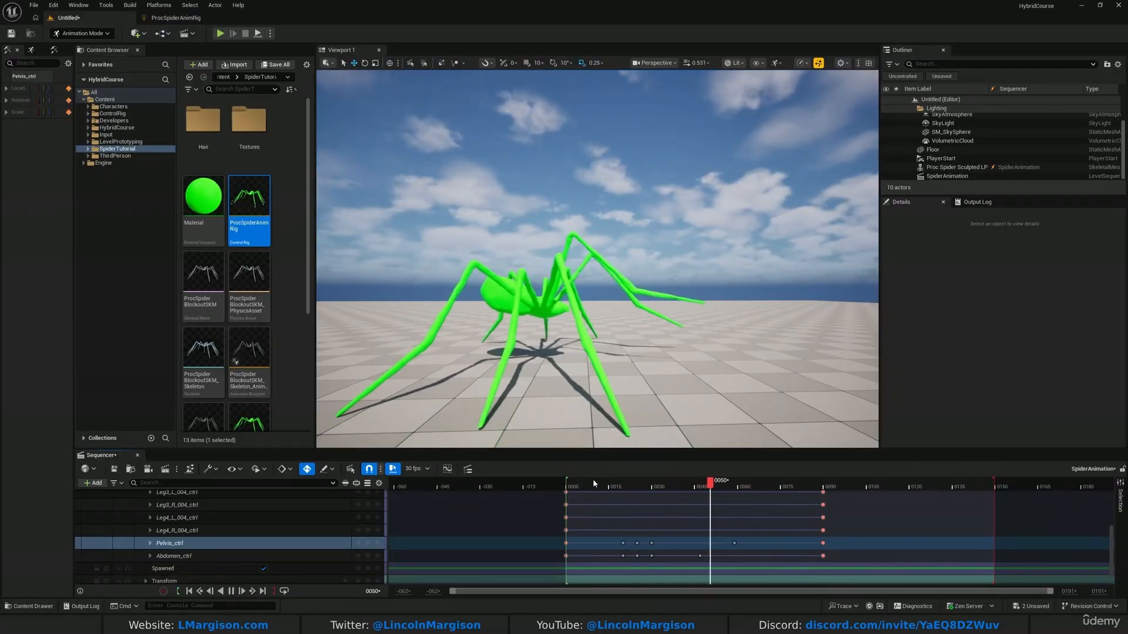
Rotate Abdomen_ctrl at frame 20 to adjust the rearing pose, and play the sequence from frame 0.
left_click(573, 489)
left_click_drag(625, 493, 623, 492)
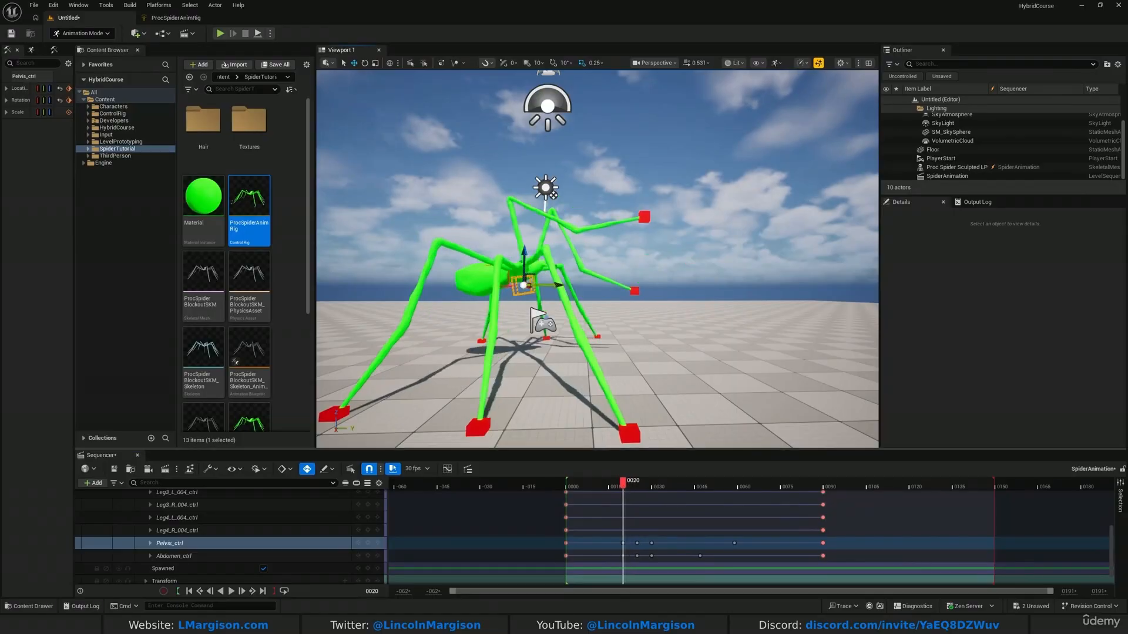
right_click_drag(572, 317, 571, 334)
left_click(572, 334)
left_click(570, 325)
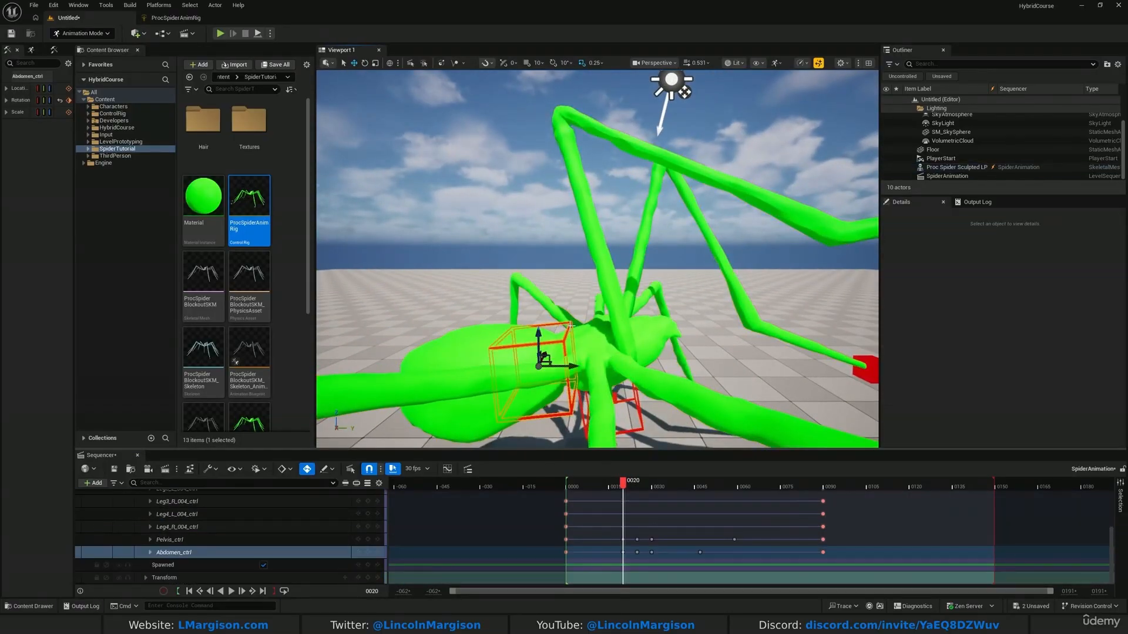
right_click_drag(562, 333, 581, 322)
left_click(568, 485)
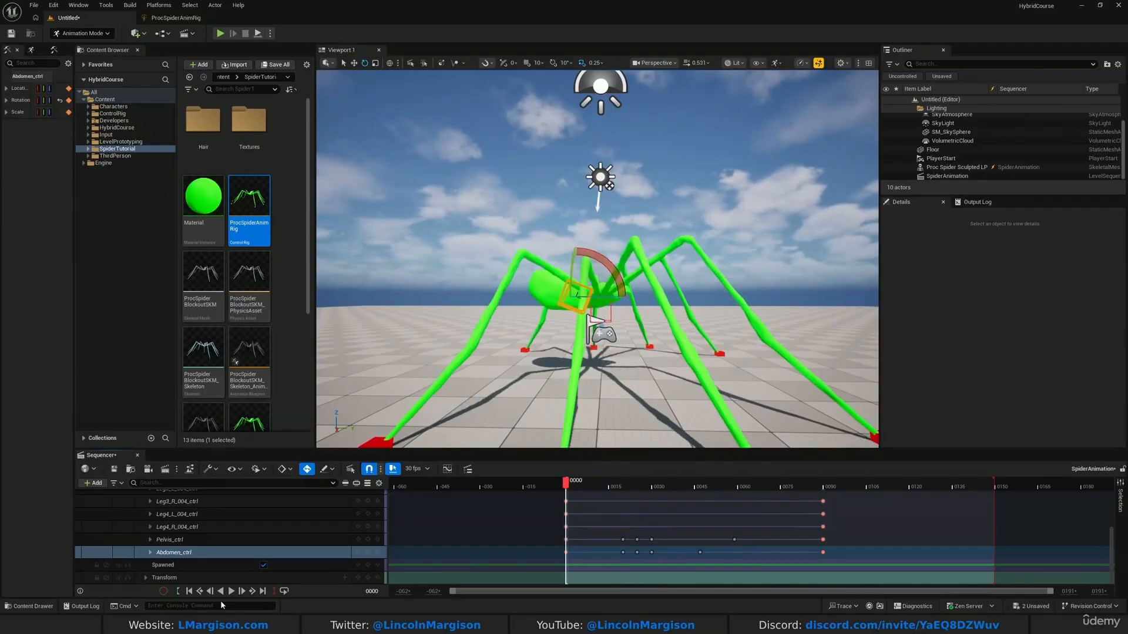
left_click(231, 591)
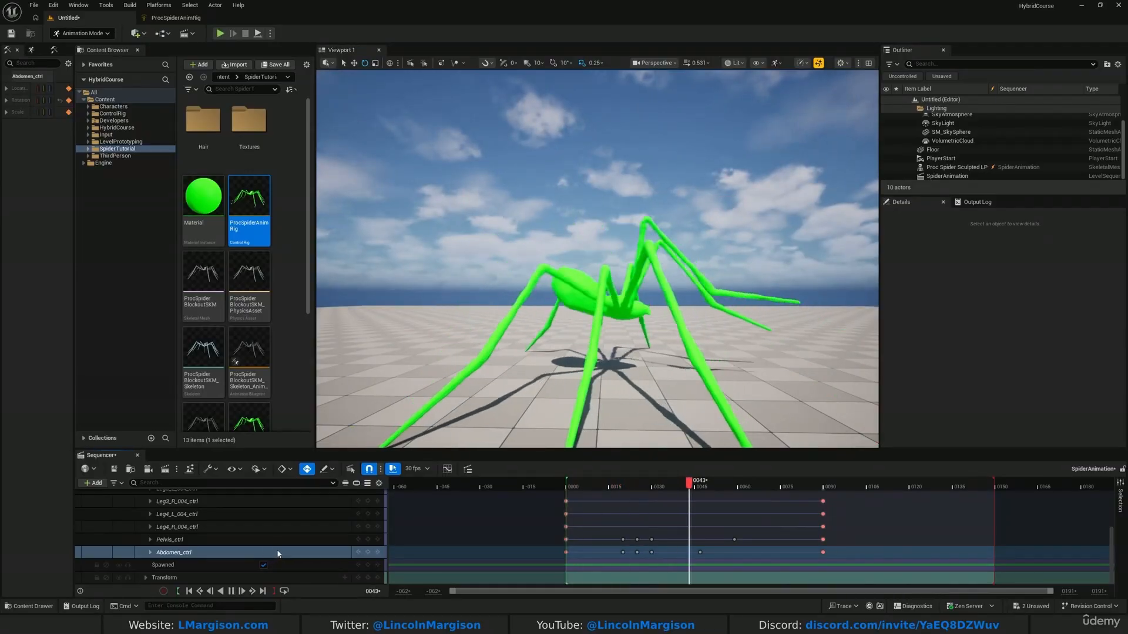
Rotate Pelvis_ctrl at frame 20 to adjust the body's rearing angle, and replay the sequence from the start.
left_click(573, 487)
left_click_drag(576, 488, 622, 486)
right_click_drag(608, 317, 597, 365)
left_click(608, 321)
left_click(603, 324)
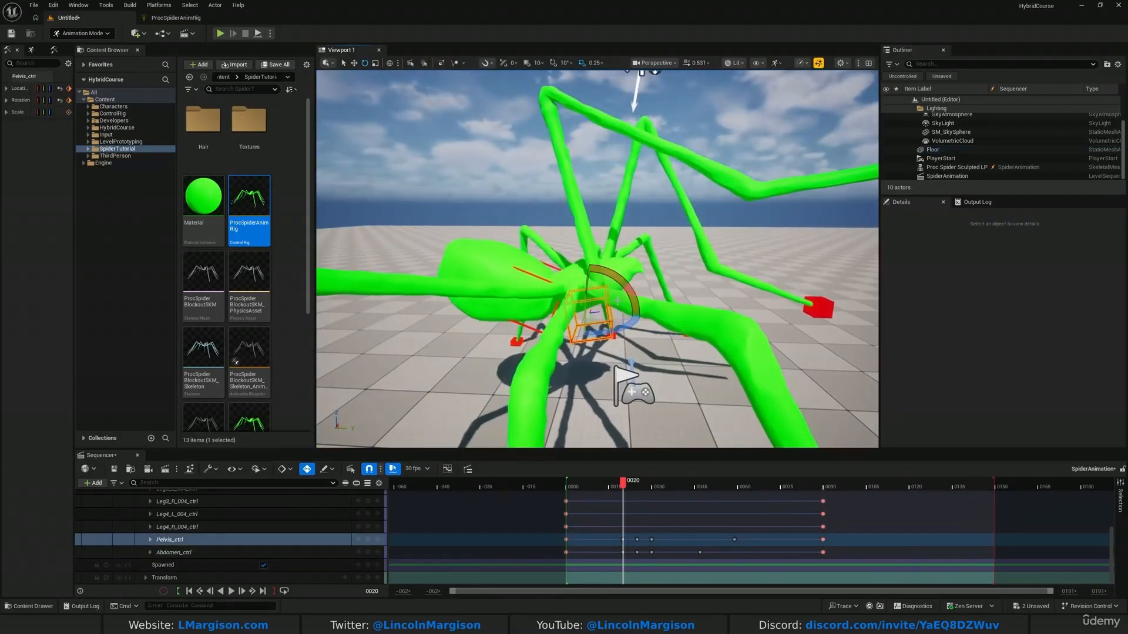
left_click_drag(622, 275, 581, 264)
right_click_drag(581, 264, 600, 234)
left_click_drag(566, 482, 567, 483)
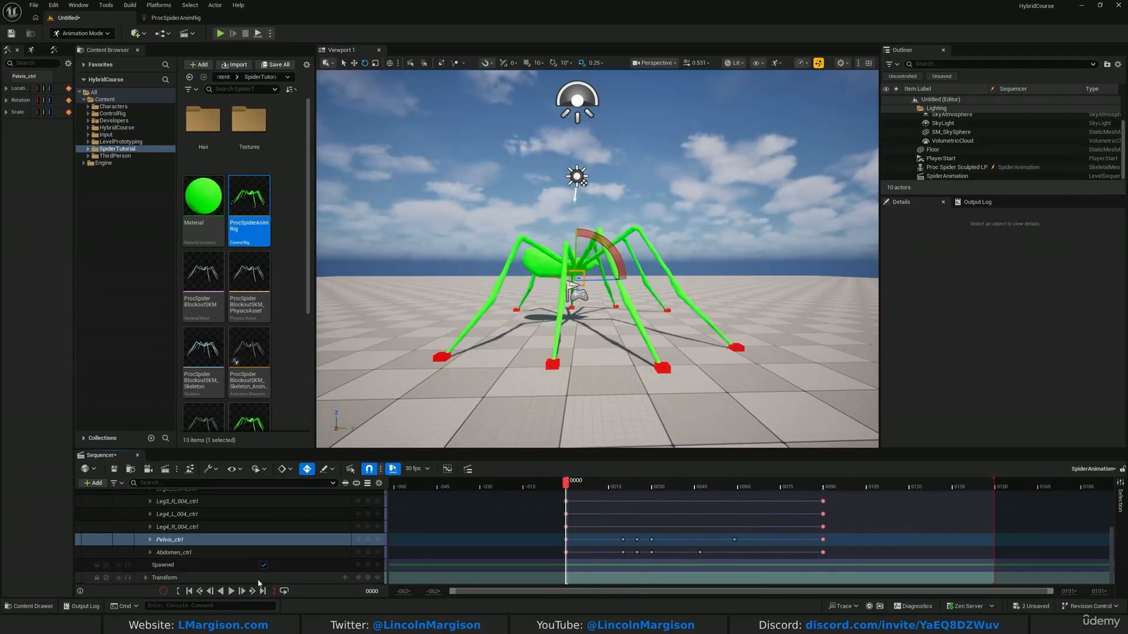
left_click(233, 592)
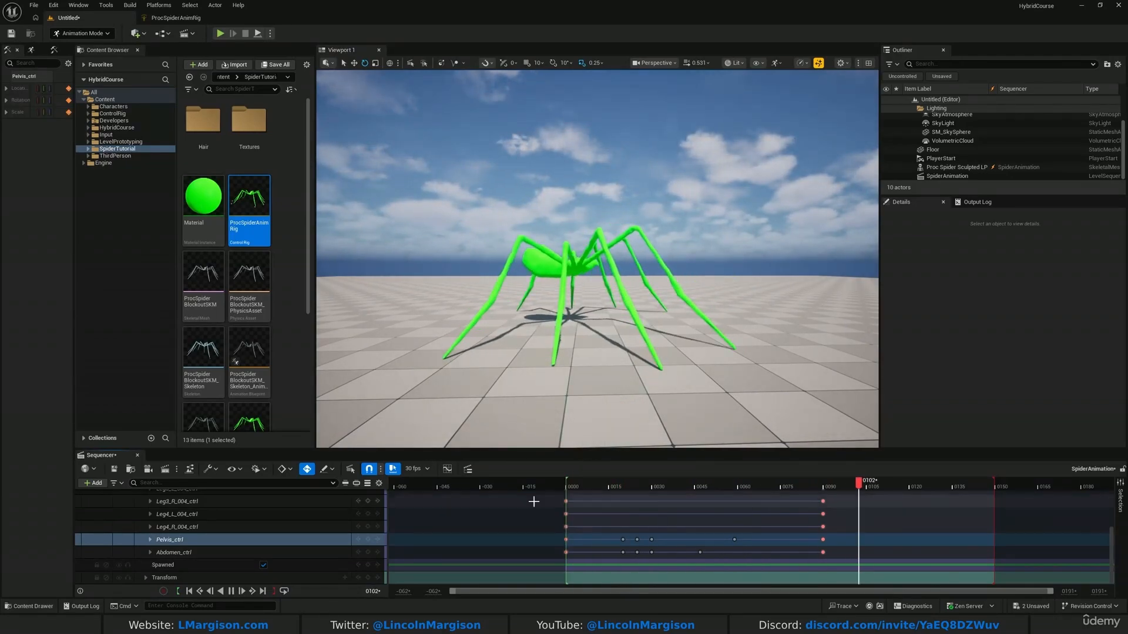
left_click_drag(573, 483, 563, 483)
left_click(231, 592)
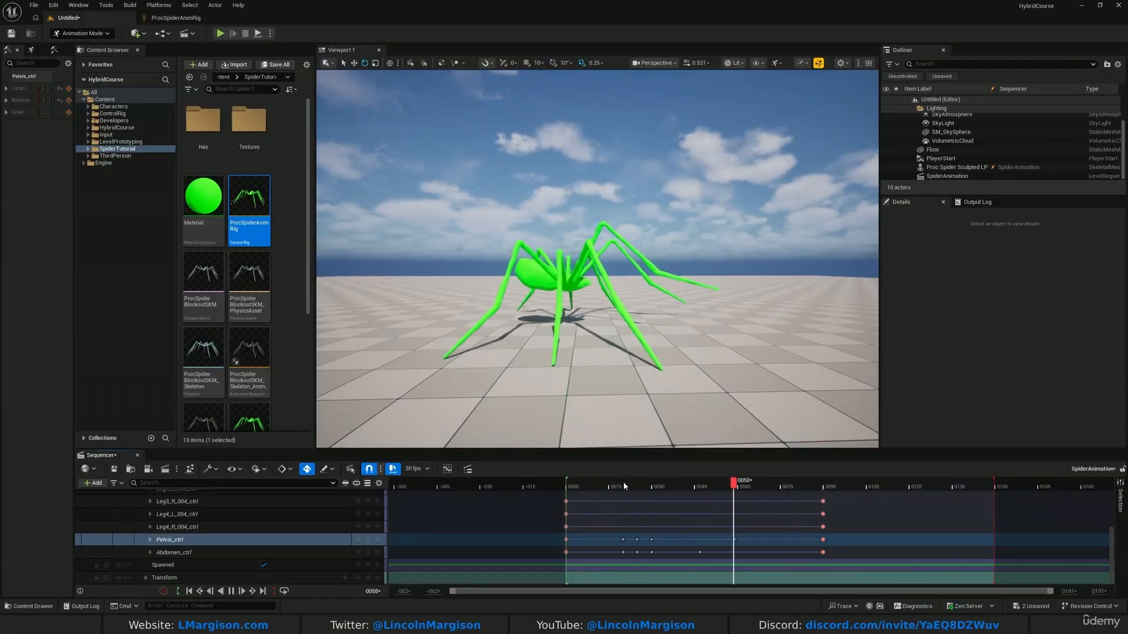
Slide the Leg1_R_004_ctrl foot slightly forward at frame 30 after its strike, and play the sequence from the start.
left_click_drag(631, 483, 665, 482)
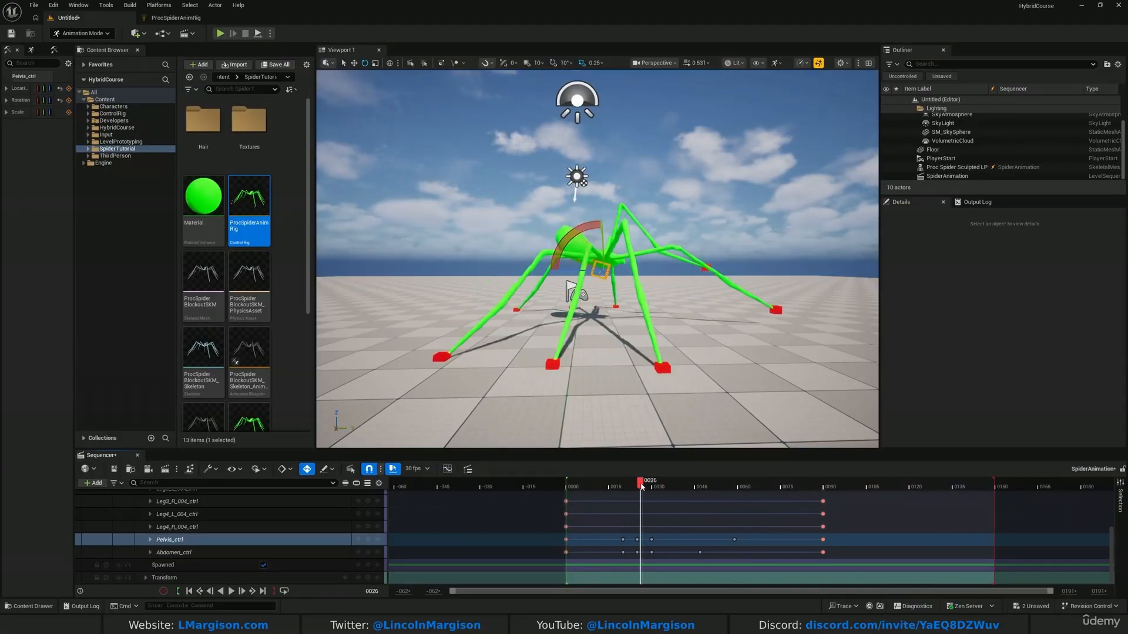
left_click_drag(655, 488, 646, 492)
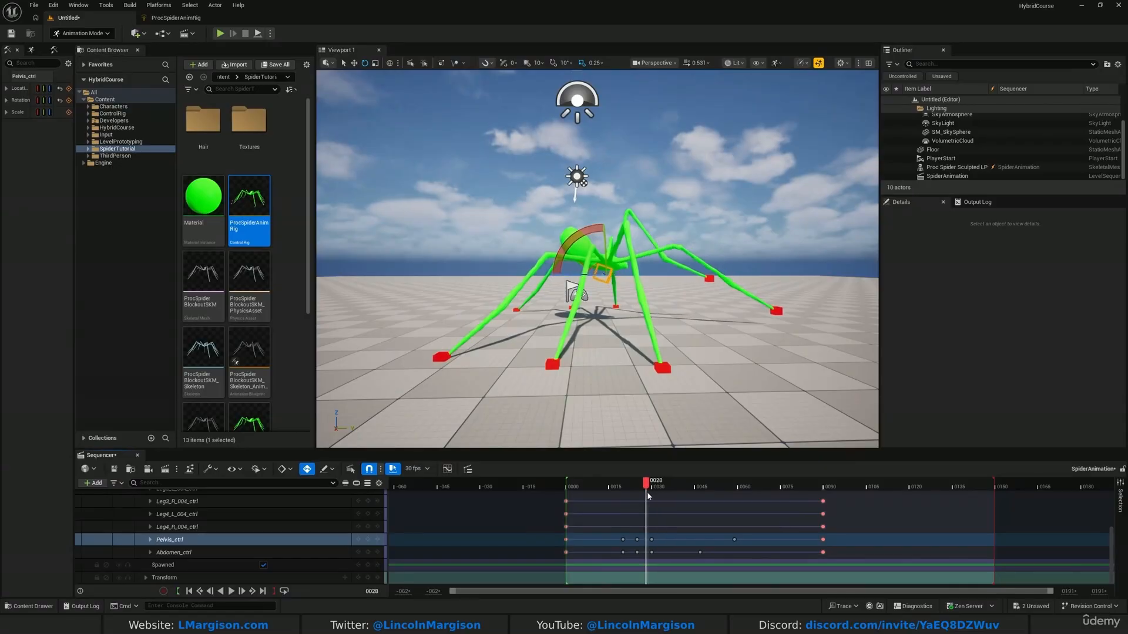
right_click_drag(652, 346, 736, 347)
left_click(725, 348)
left_click_drag(647, 486, 652, 487)
left_click_drag(670, 334, 692, 343)
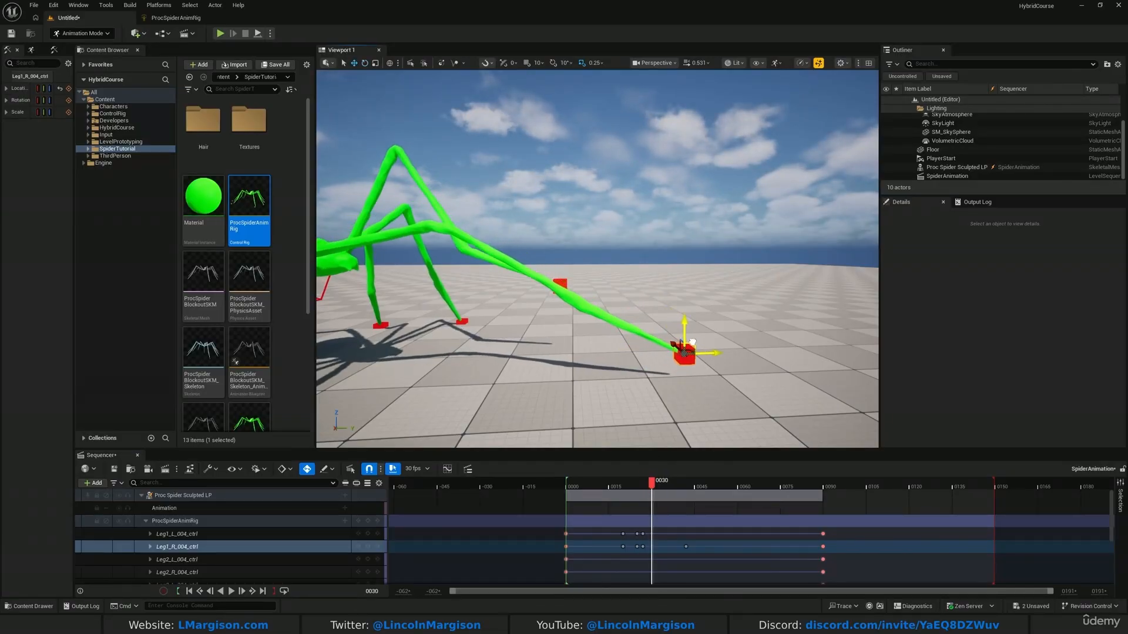
left_click_drag(651, 487, 569, 487)
right_click_drag(581, 411, 571, 405)
key("s")
left_click(230, 591)
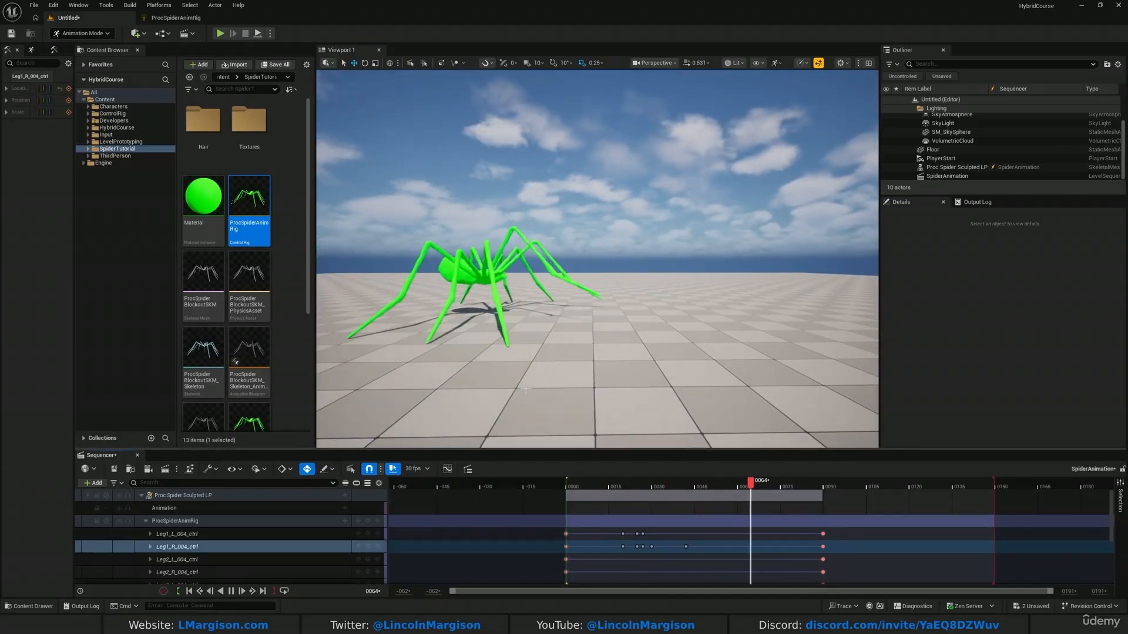
Scrub through the front feet's return, and copy the frame 90 key of Leg1_L_004_ctrl to frame 67.
left_click(699, 485)
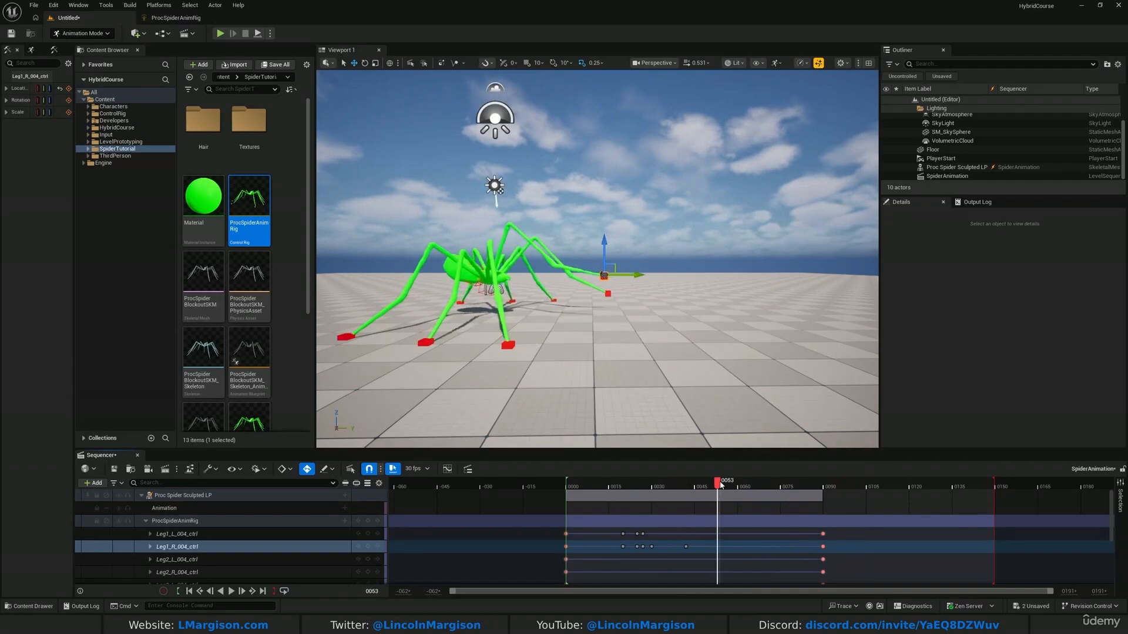
key("d")
right_click_drag(754, 424, 655, 440)
key("s")
left_click(756, 492)
left_click_drag(756, 493, 683, 492)
left_click(714, 232)
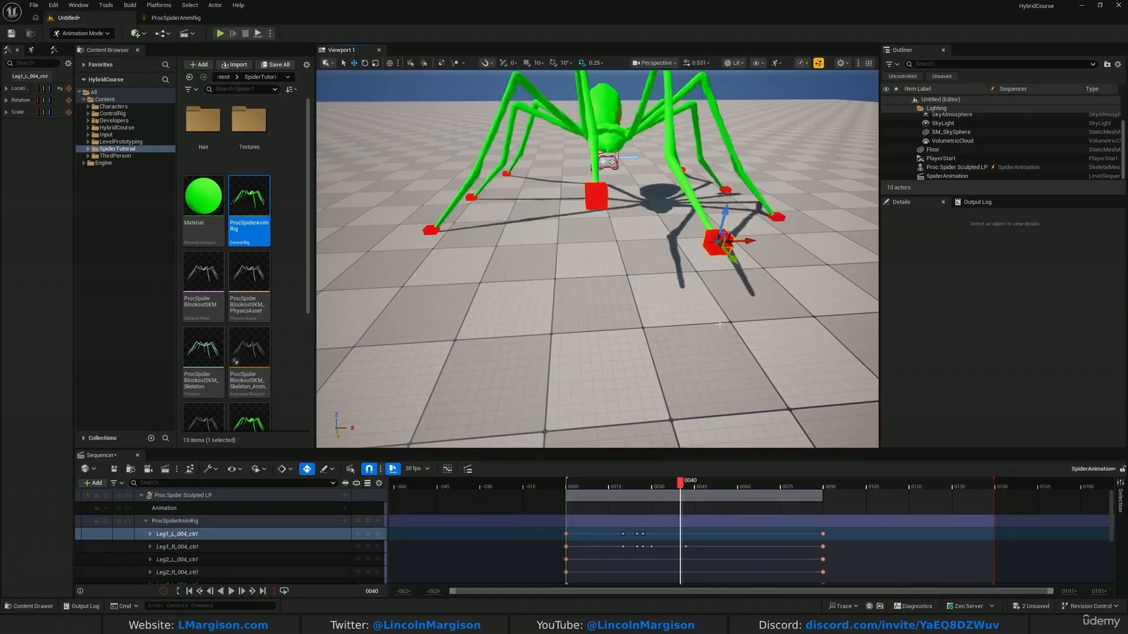
right_click_drag(714, 232, 690, 352)
left_click_drag(681, 482, 733, 482)
right_click_drag(740, 376, 826, 326)
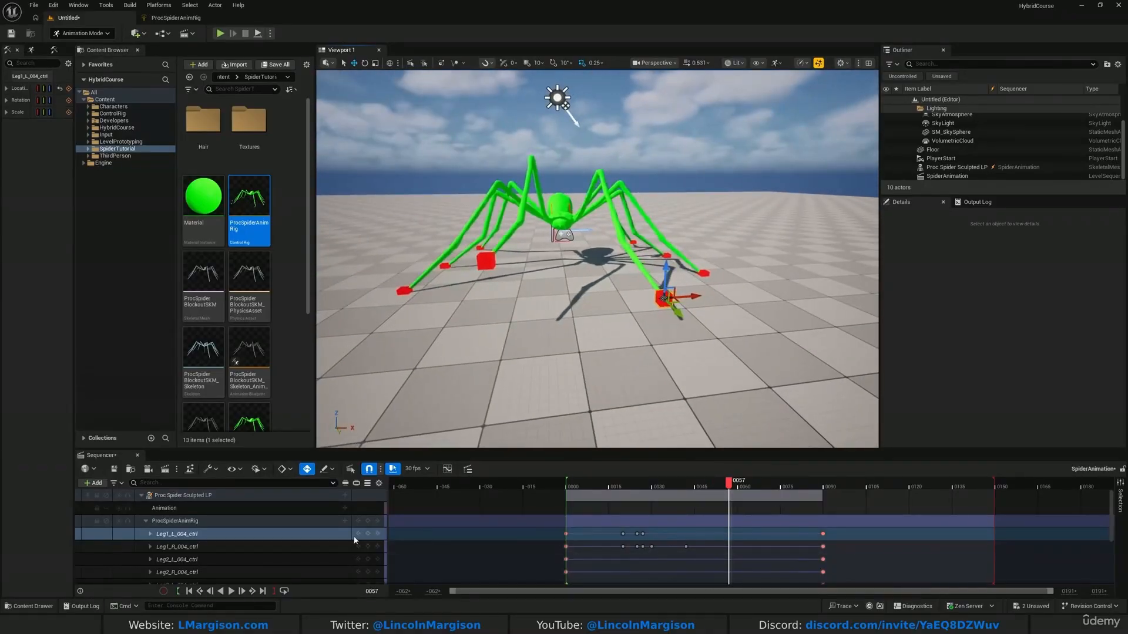
left_click(193, 537)
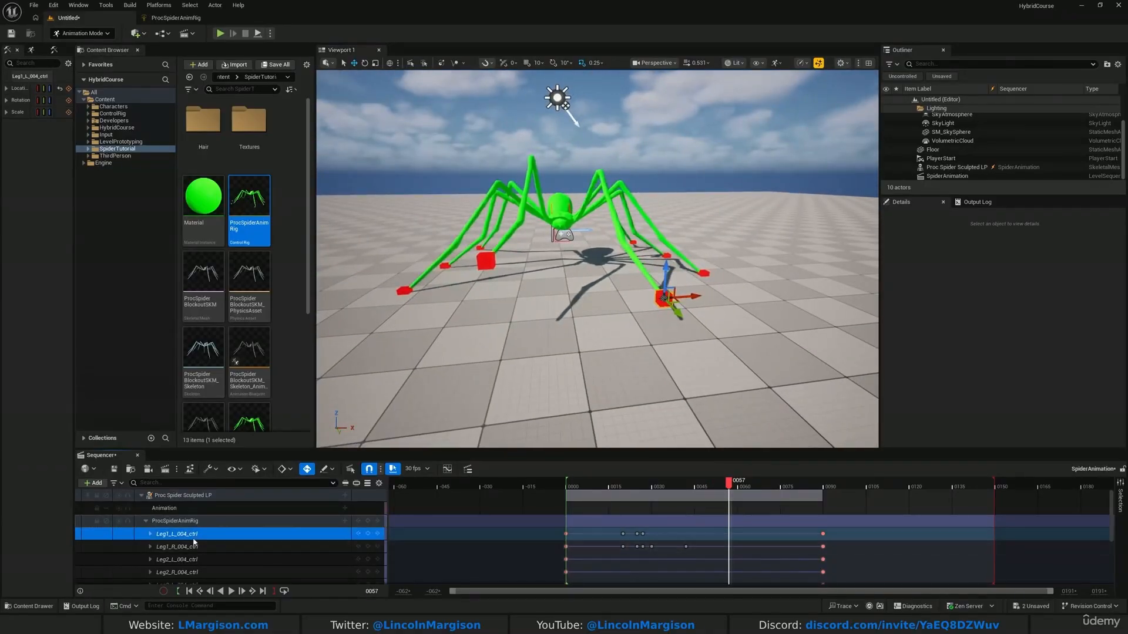
left_click(823, 534)
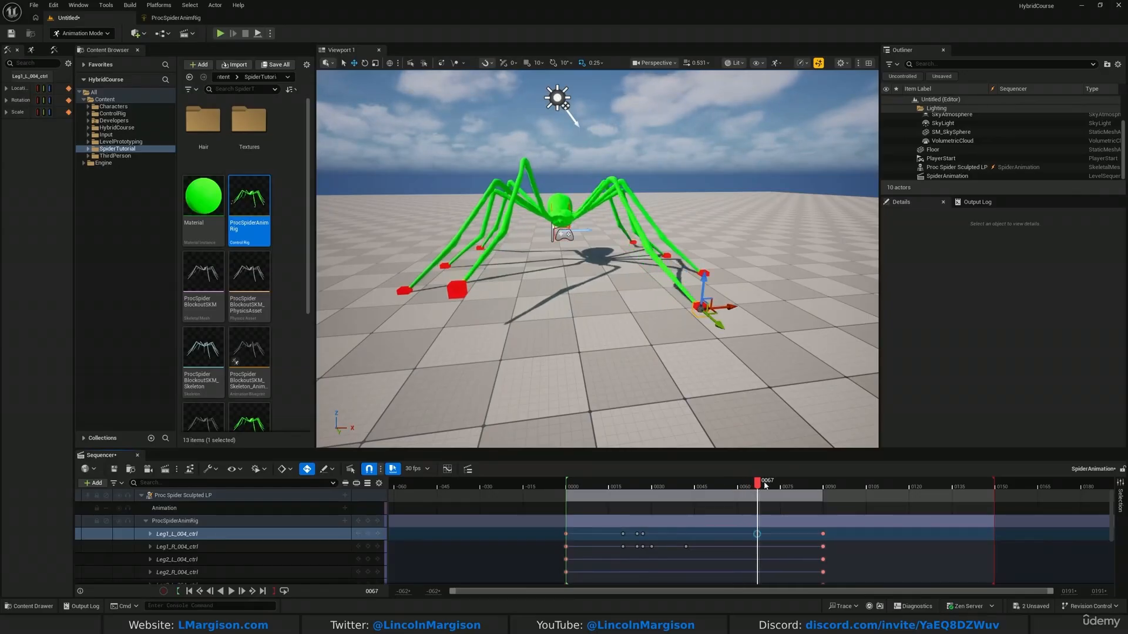
Reposition the Leg1_L_004_ctrl foot at frame 59 to shape its return before the planted pose.
left_click_drag(698, 489, 736, 497)
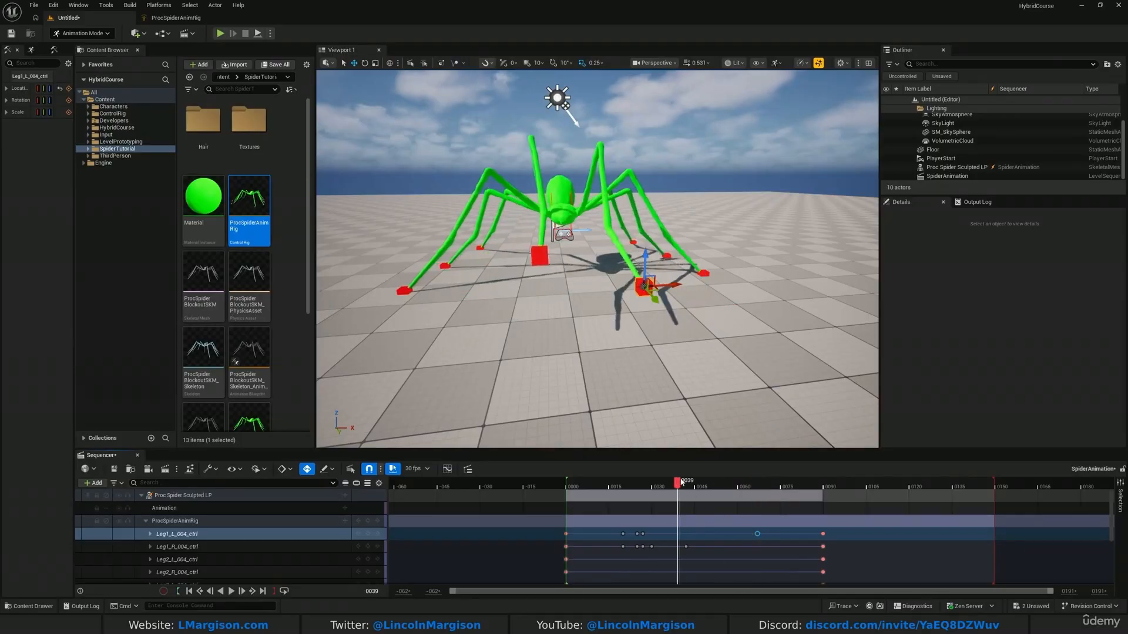
key("w")
right_click_drag(714, 359, 718, 360)
key("d")
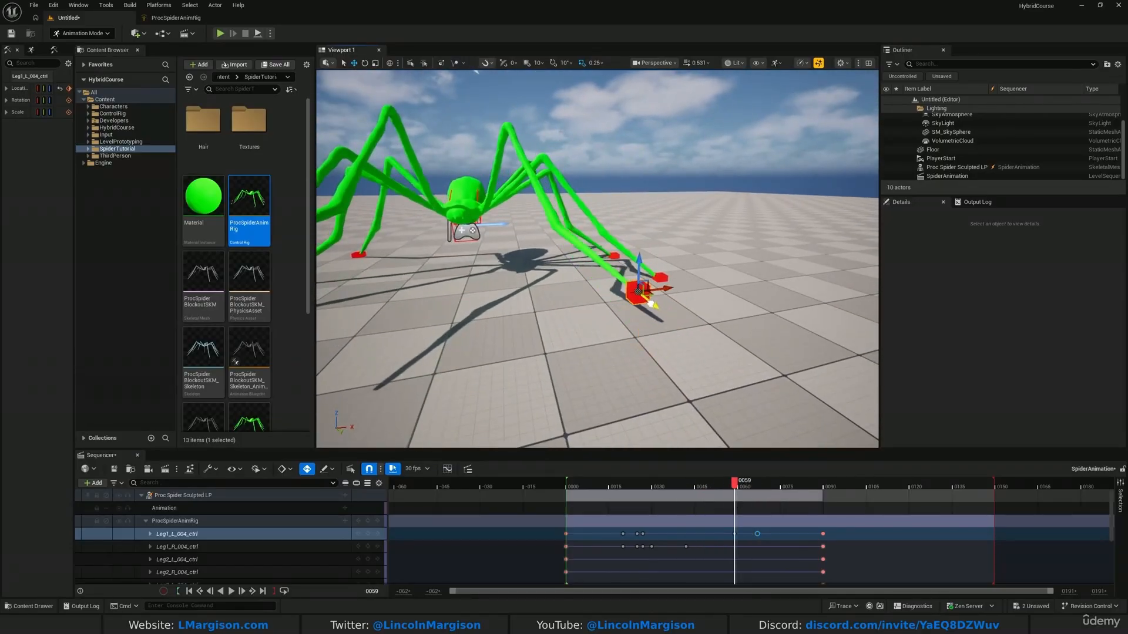
key("a")
right_click_drag(690, 314, 776, 313)
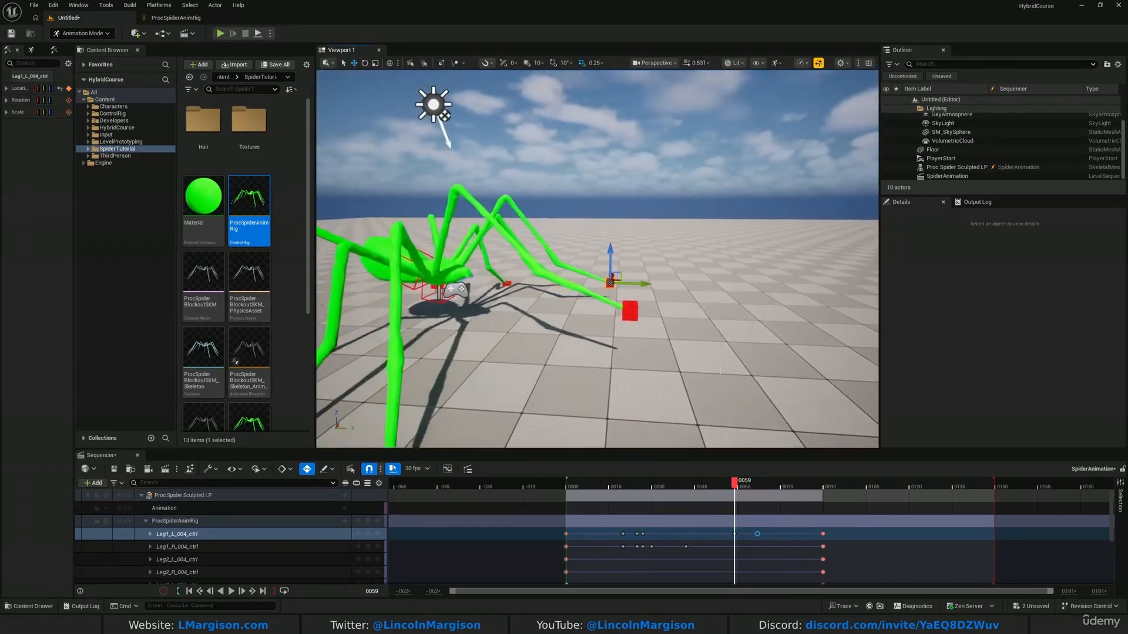
Play the spider's front-leg attack from before frame 0 and inspect the pose at frame 32 up close.
left_click_drag(734, 487, 528, 501)
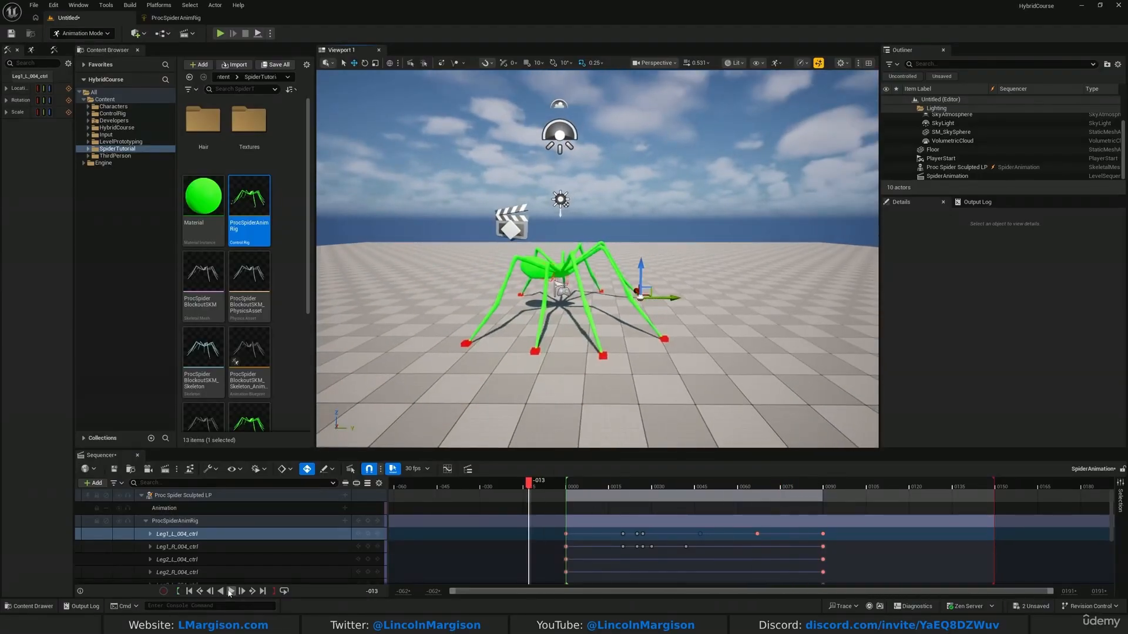
left_click(230, 591)
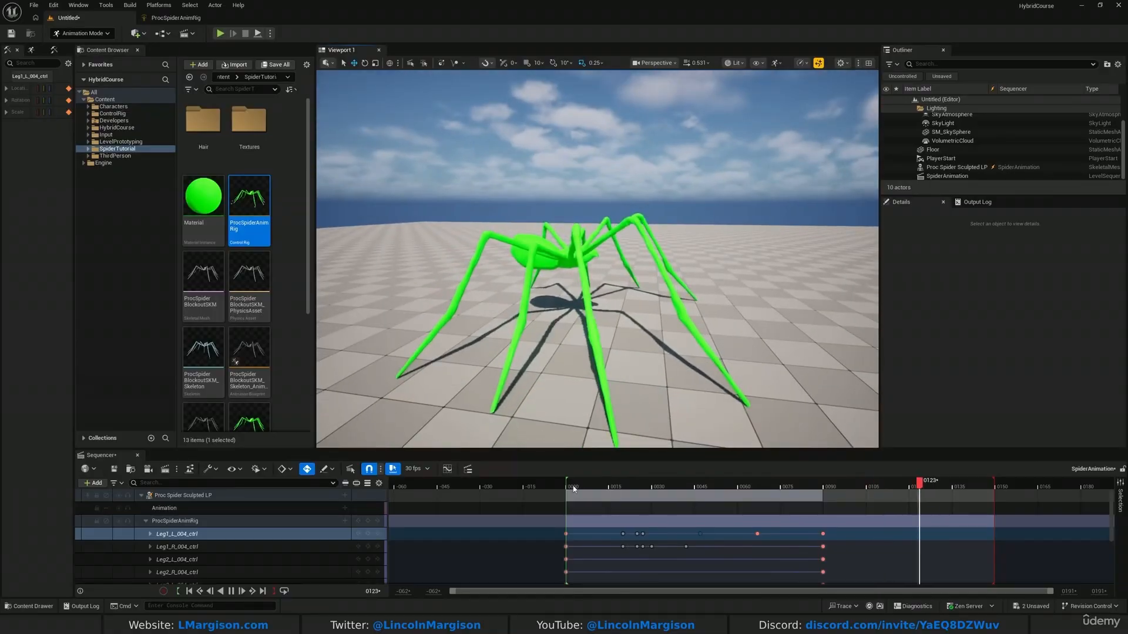
left_click_drag(572, 483, 654, 486)
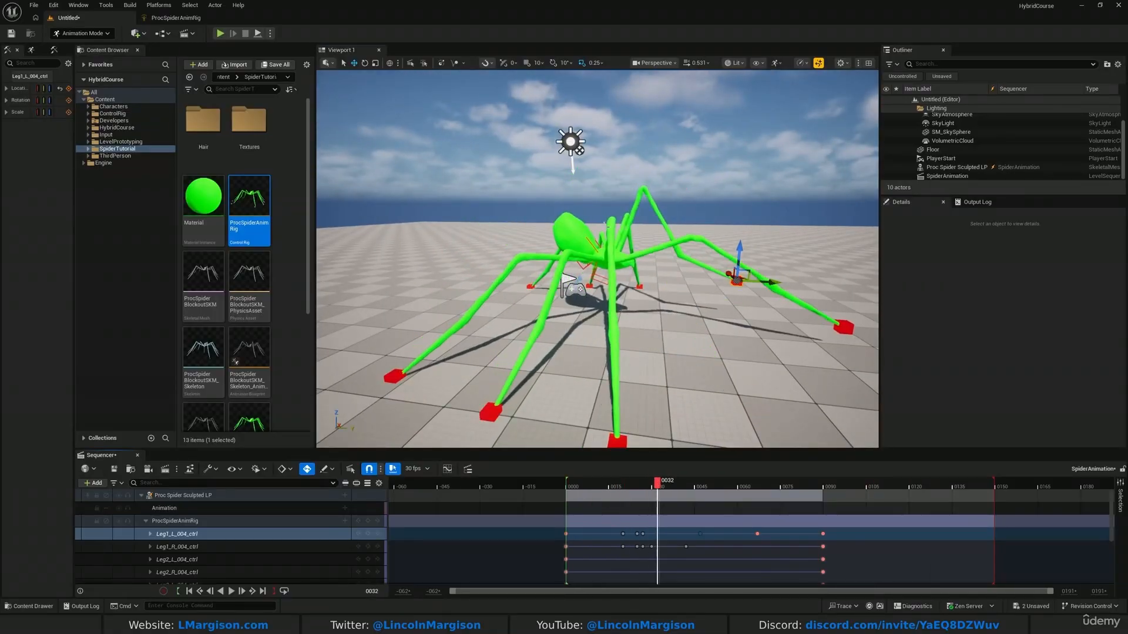
key("w")
mouse_move(605, 225)
right_mouse_down()
mouse_move(608, 212)
mouse_move(606, 232)
right_mouse_up()
key("s")
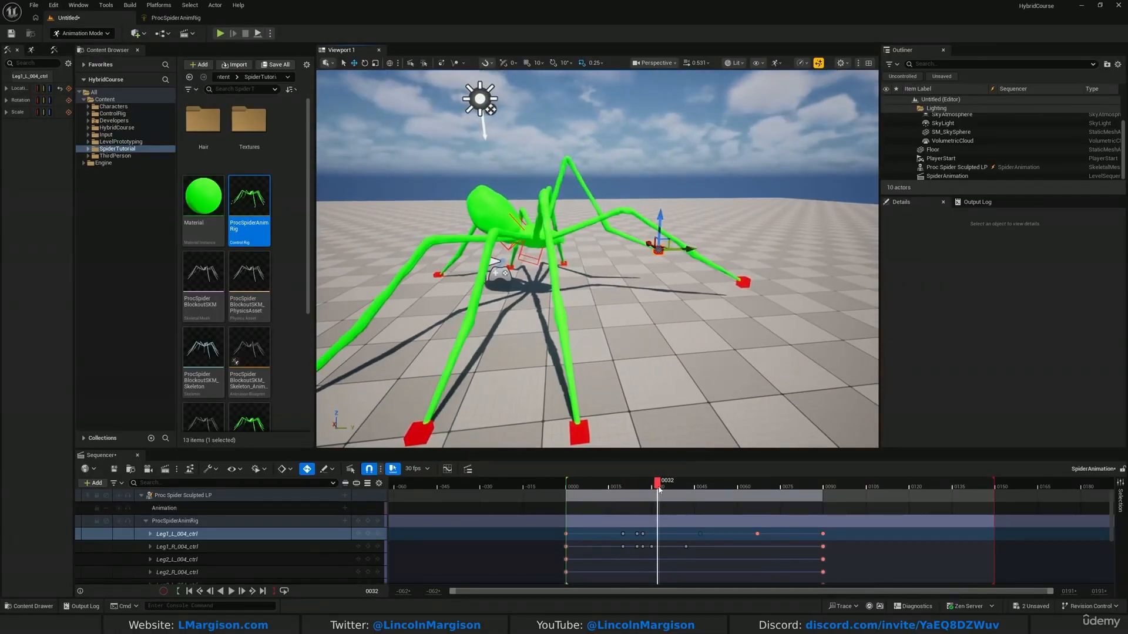
Adjust the pelvis control's pose and key it at frame 30 of the attack.
left_click_drag(641, 483, 642, 493)
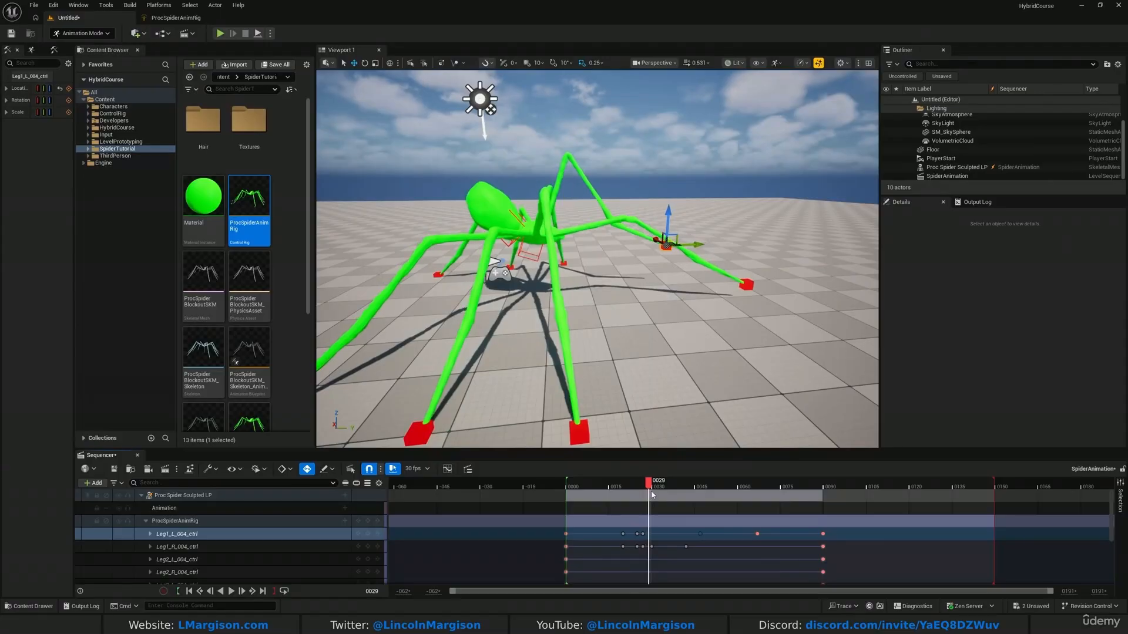
key("w")
right_click_drag(623, 276, 590, 256)
left_click(553, 259)
left_click_drag(602, 266, 614, 271)
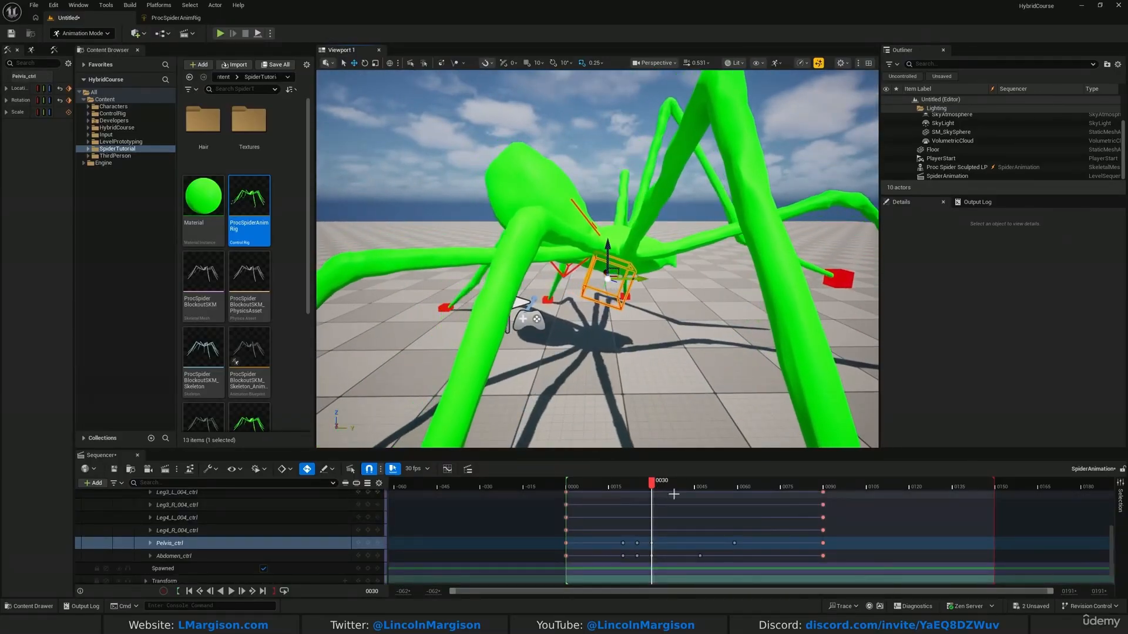
Reposition the pelvis control at frame 36 and key the new pose.
left_click(651, 484)
left_click_drag(651, 483, 668, 483)
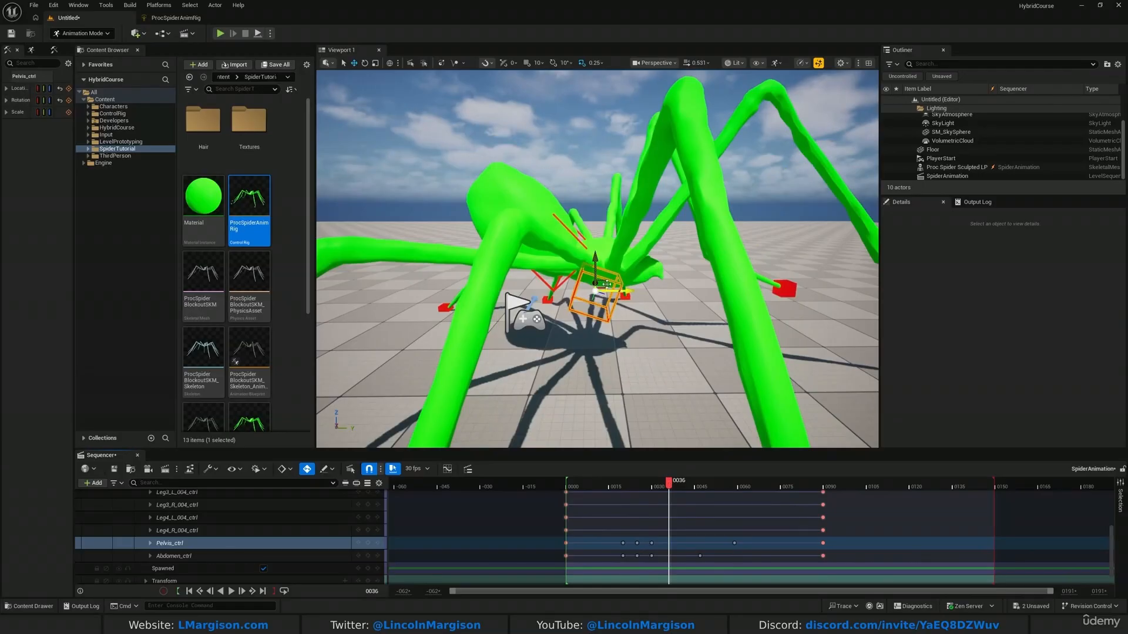
scroll(607, 285, "down", 6)
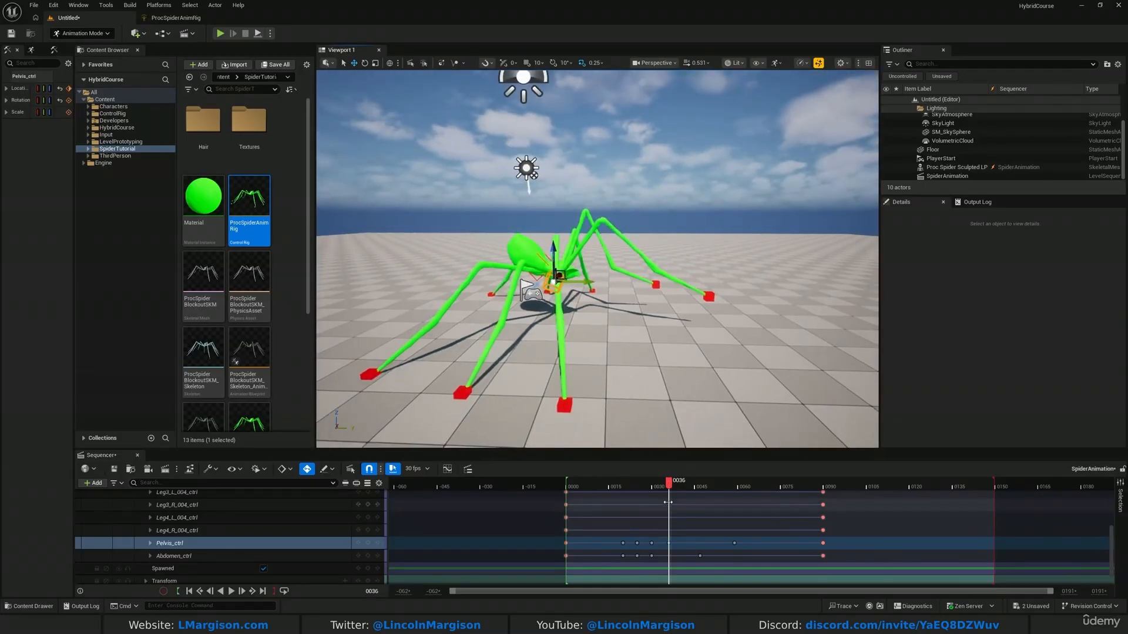
Play the attack back and add an adjusted pelvis control key at frame 35.
left_click(583, 481)
left_click(230, 591)
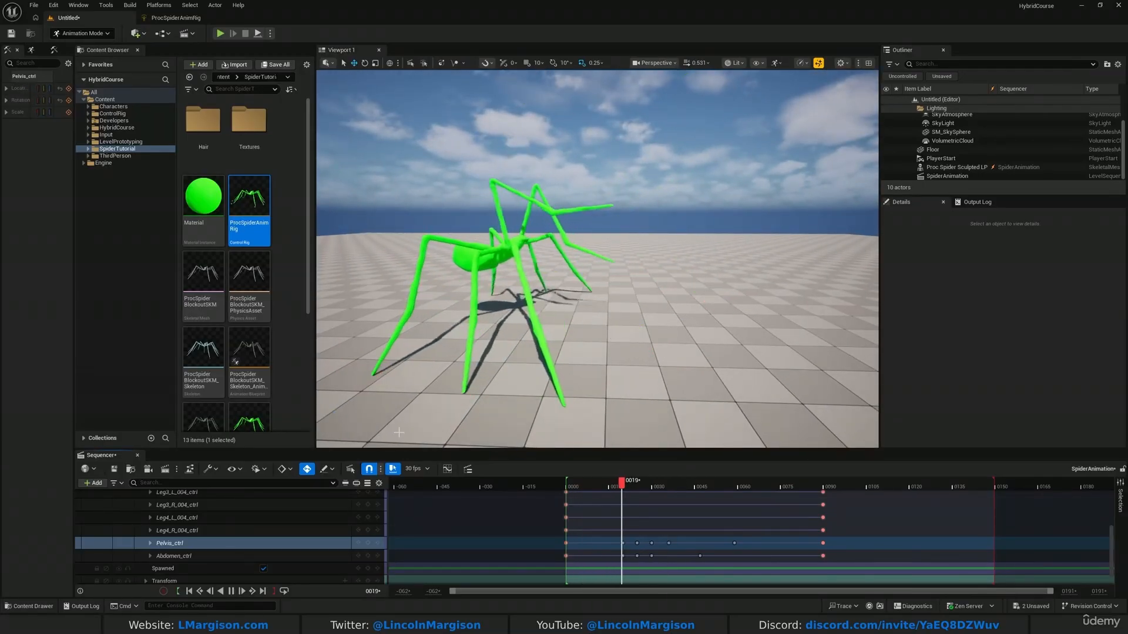
left_click(611, 482)
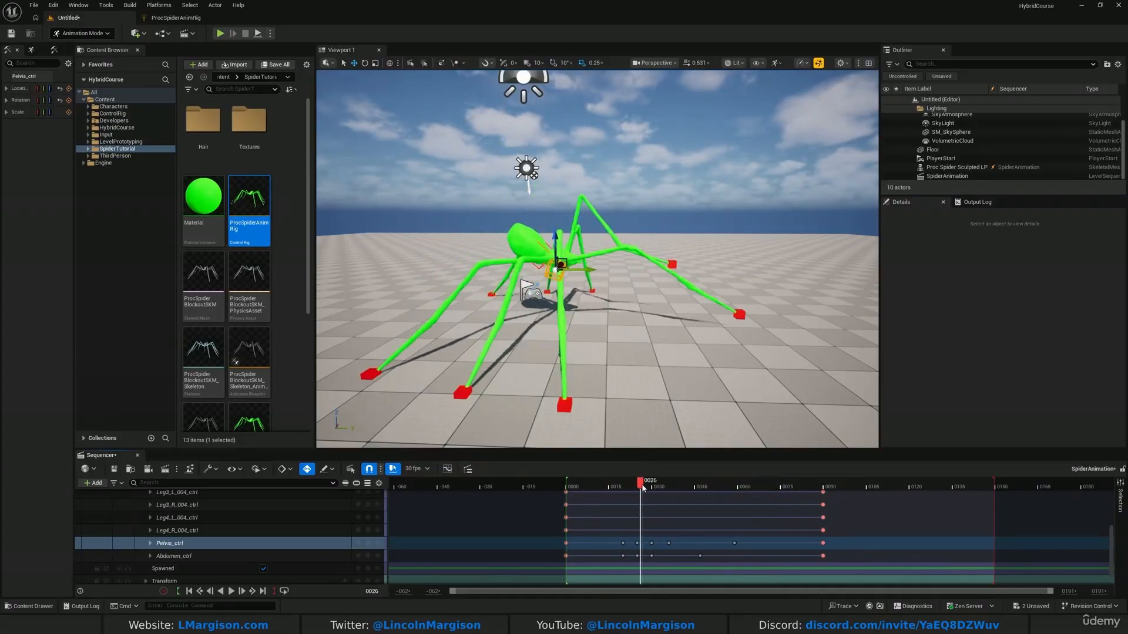
left_click_drag(650, 488, 667, 491)
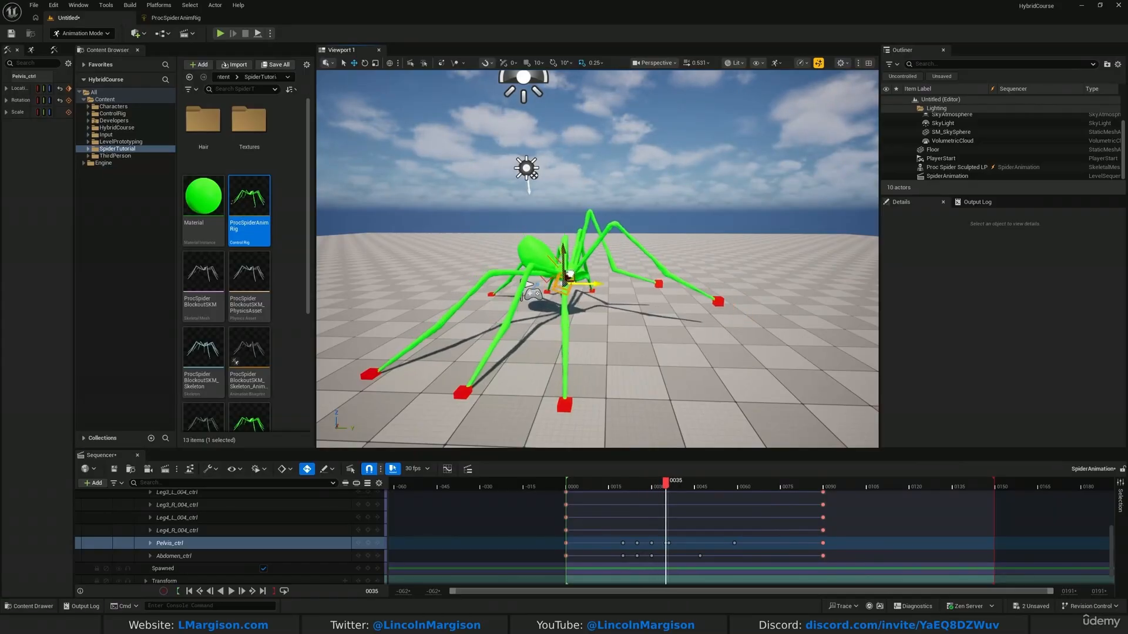
Replay the attack and remove the pelvis control's key at frame 36, keeping the one at frame 35.
left_click(609, 483)
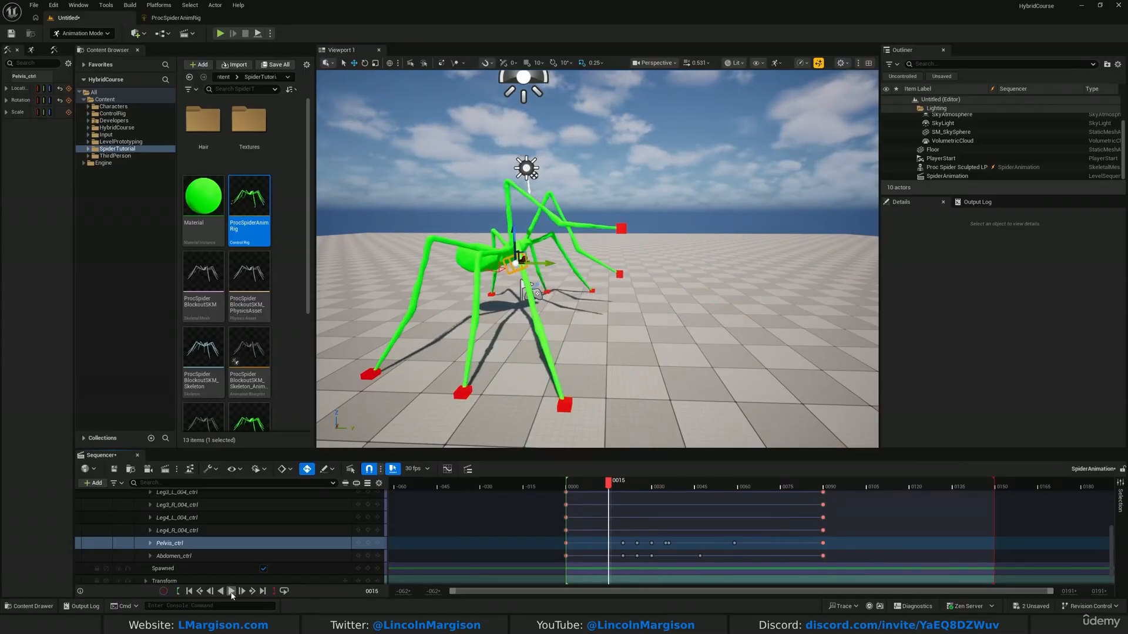
left_click(232, 591)
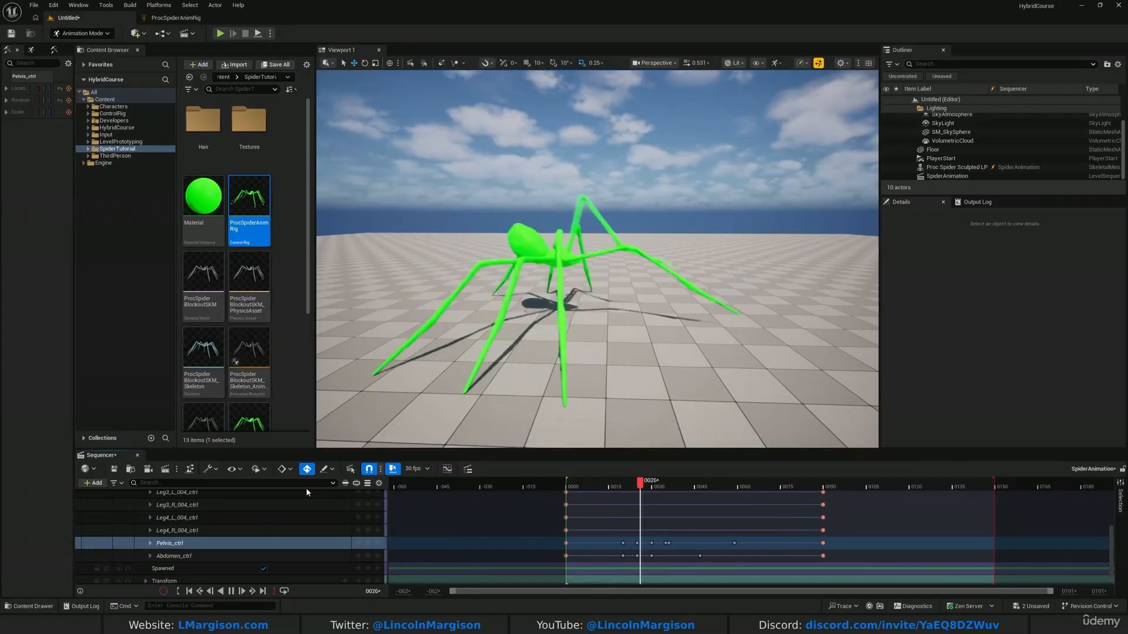
left_click(669, 483)
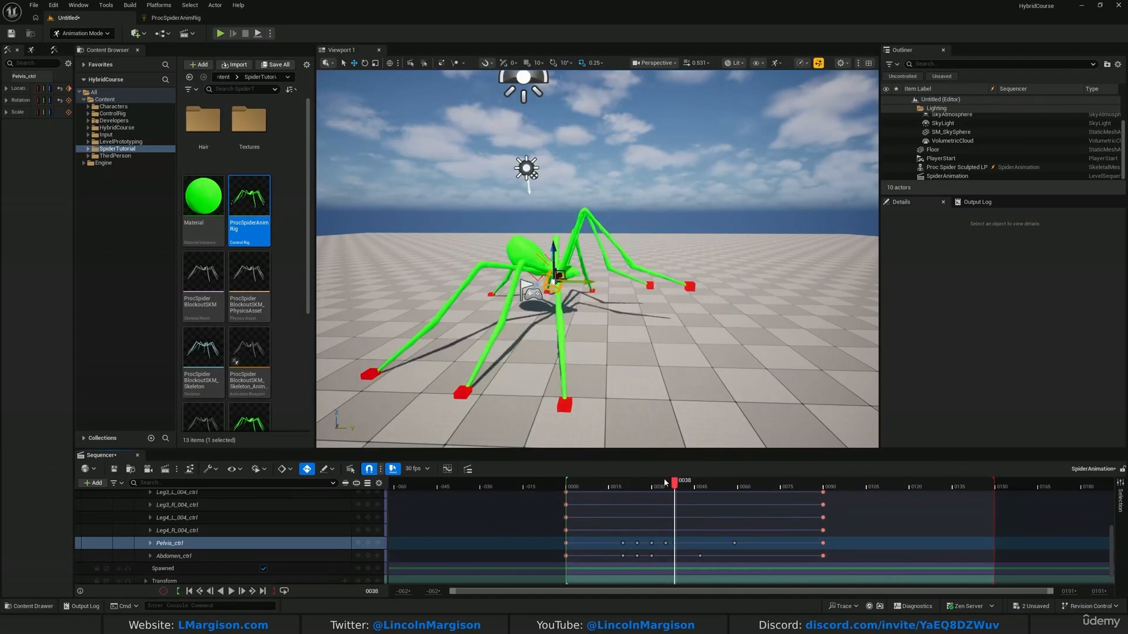
Replay the attack from its first frames and examine the pelvis and leg motion from wider and angled views.
left_click(589, 483)
left_click(232, 591)
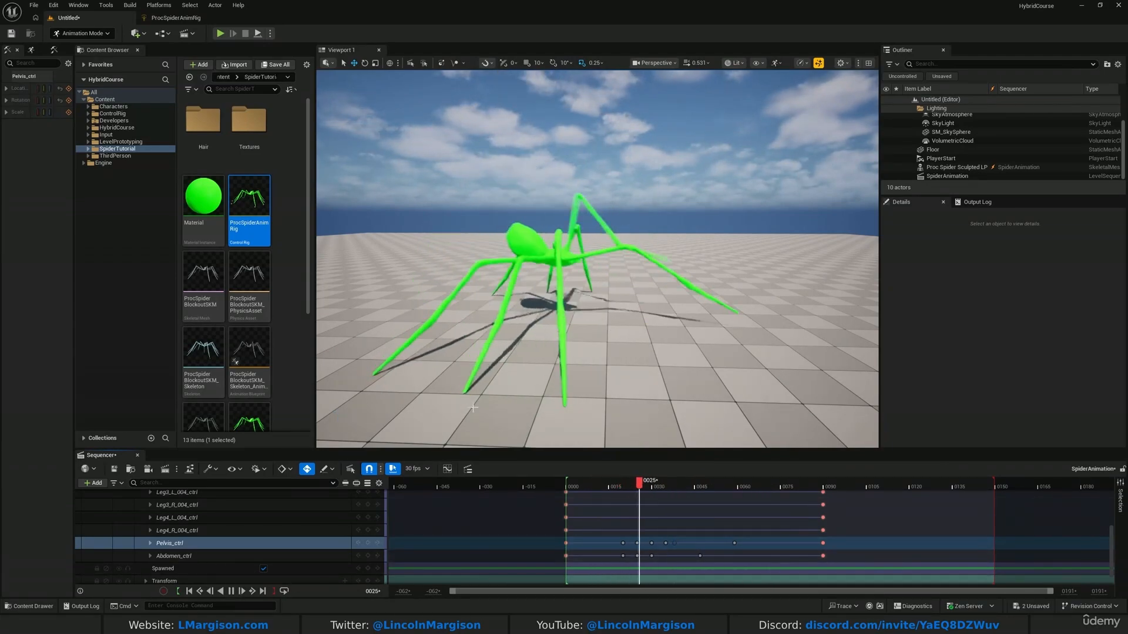
right_click_drag(674, 442, 690, 400)
key("s")
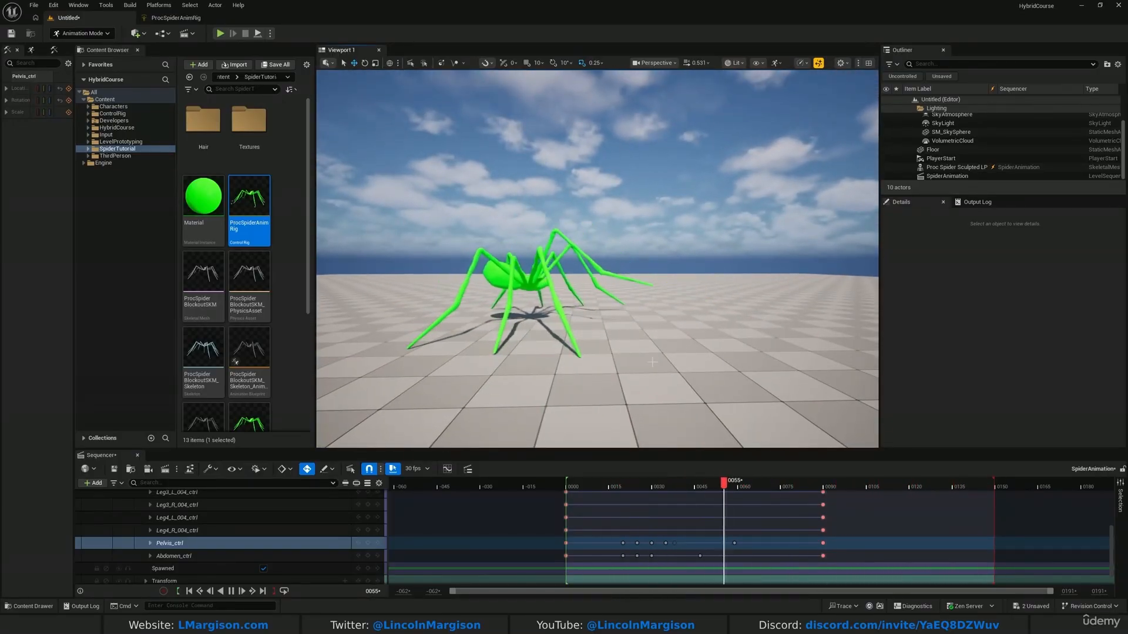
left_click(653, 485)
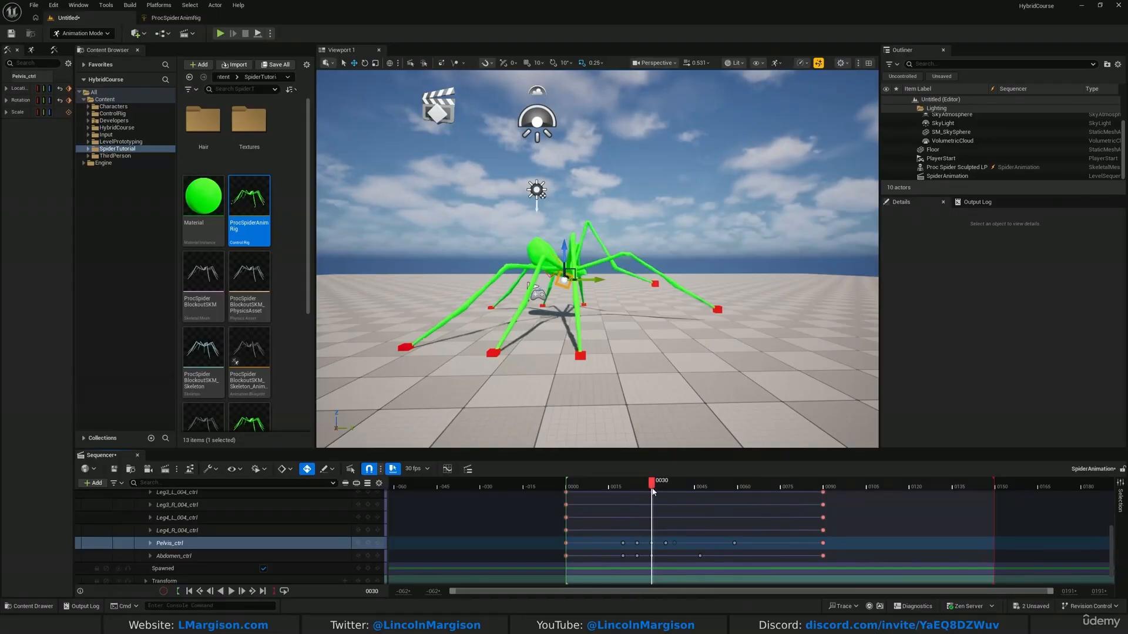
key("w")
right_click_drag(627, 309, 736, 333)
key("s")
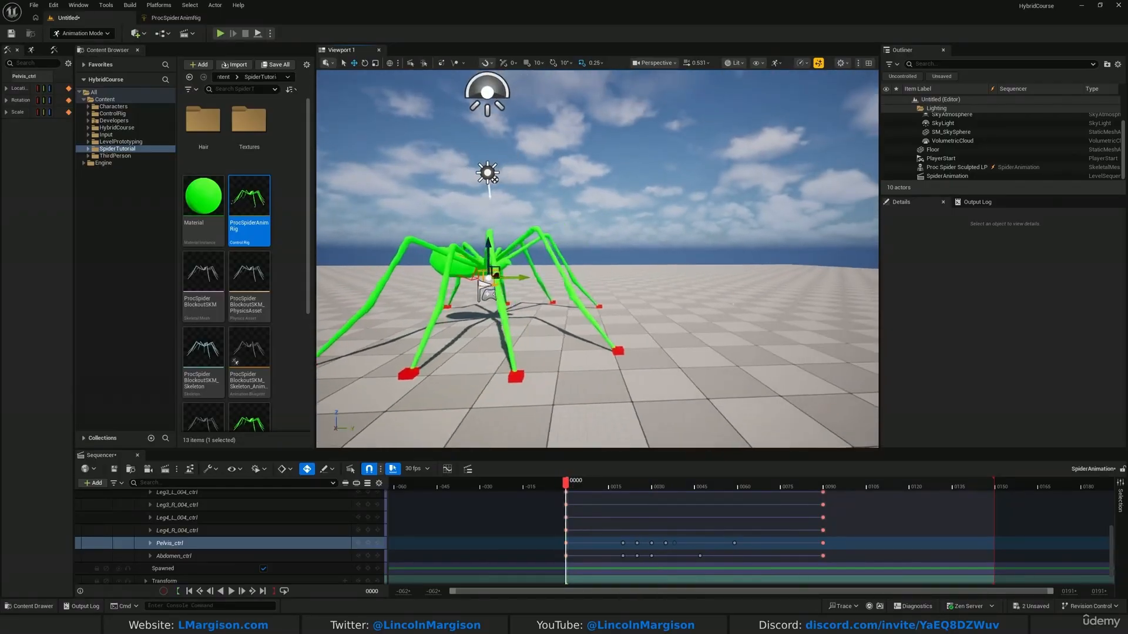
left_click(232, 591)
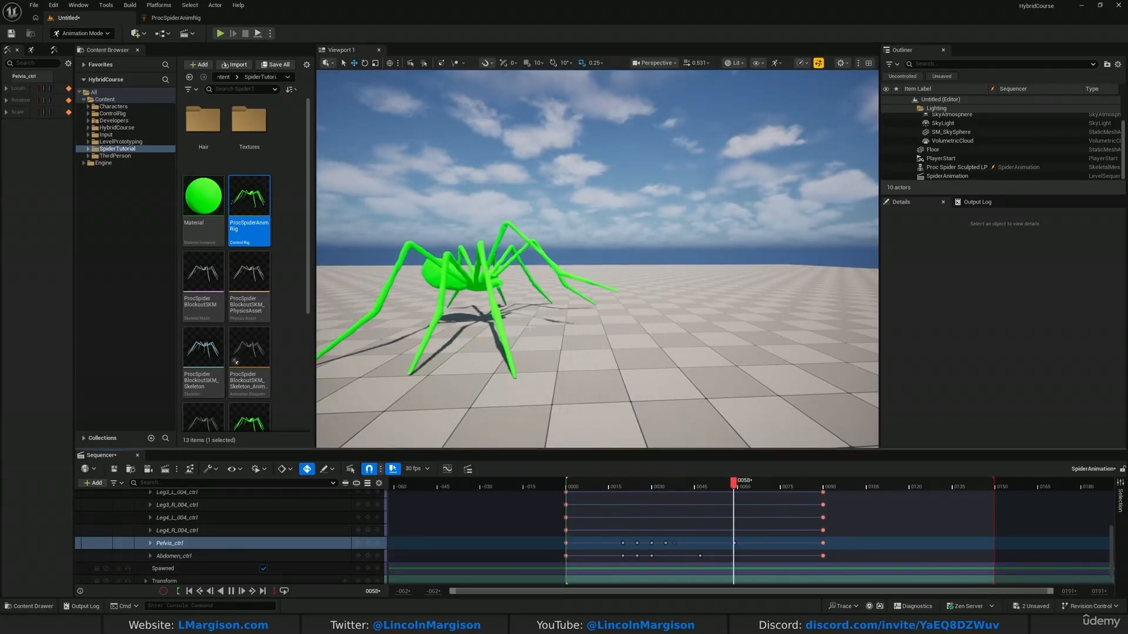
left_click(696, 487)
left_click_drag(696, 490, 566, 492)
left_click(231, 591)
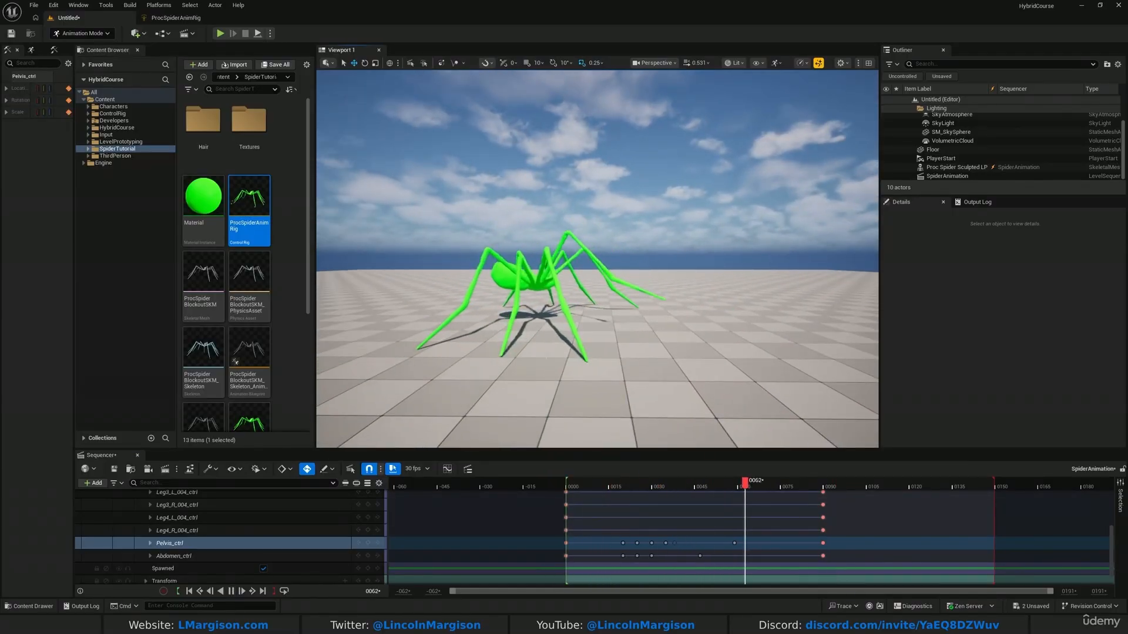
Set the sequence's playback range to end at frame 90 and save the sequence.
left_click_drag(804, 487, 823, 502)
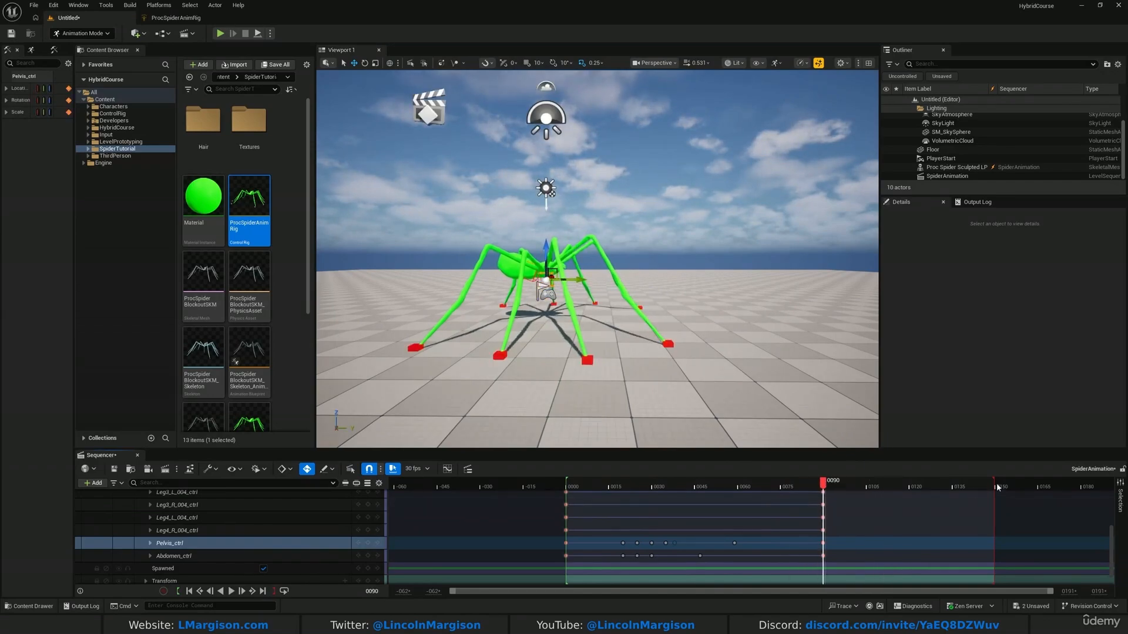
mouse_move(992, 491)
left_mouse_down()
mouse_move(824, 529)
mouse_move(824, 548)
left_mouse_up()
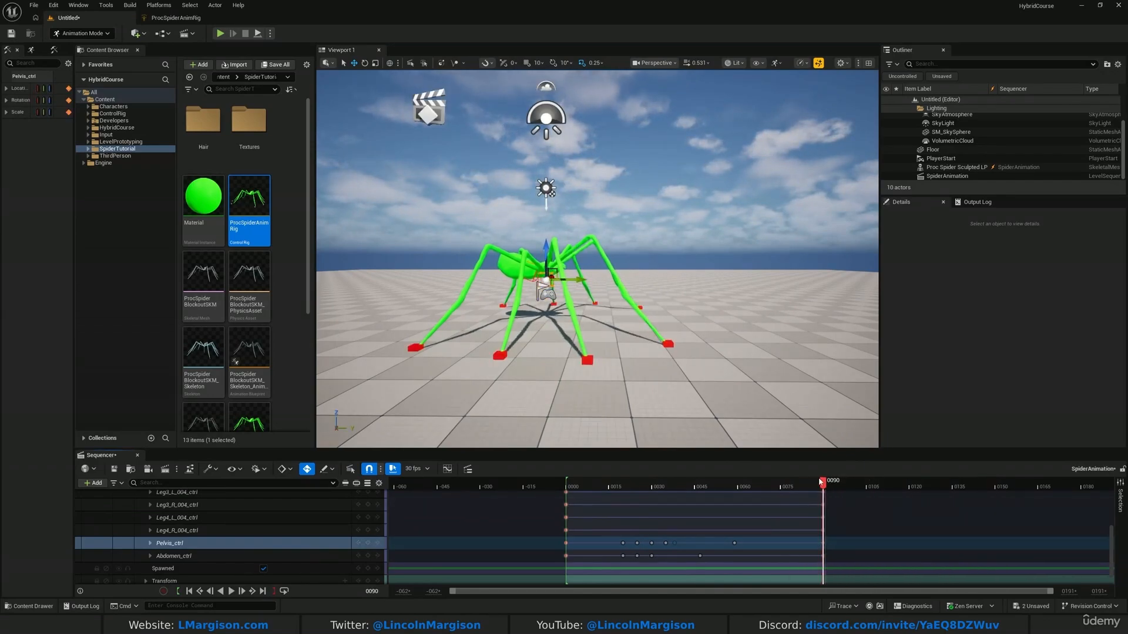
left_click_drag(823, 484, 568, 497)
scroll(702, 538, "up", 5)
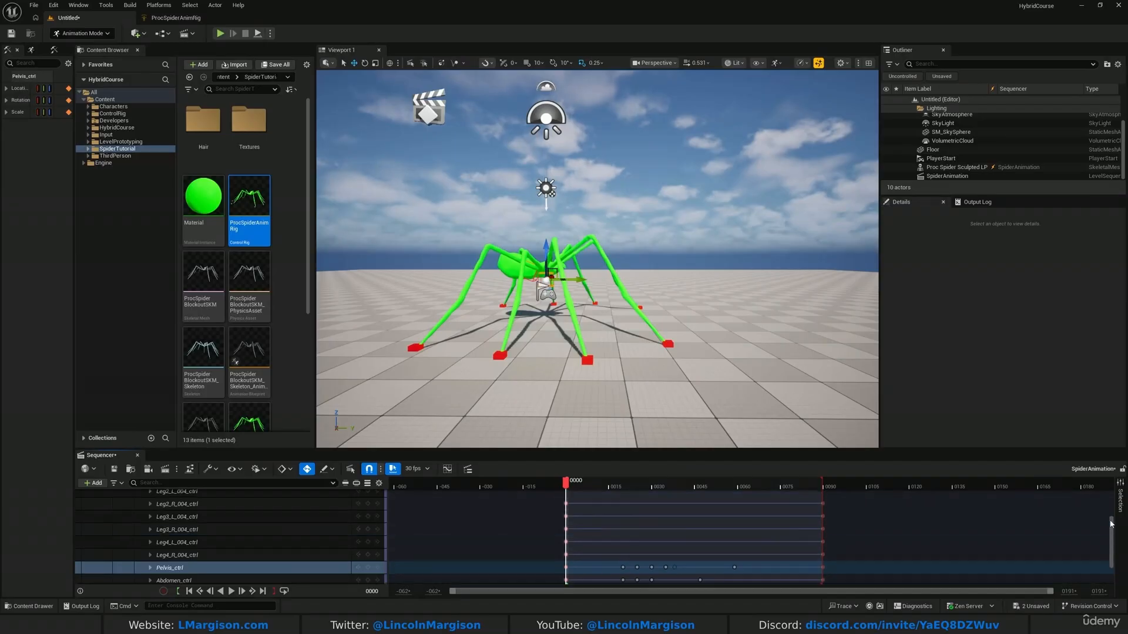
left_click(114, 469)
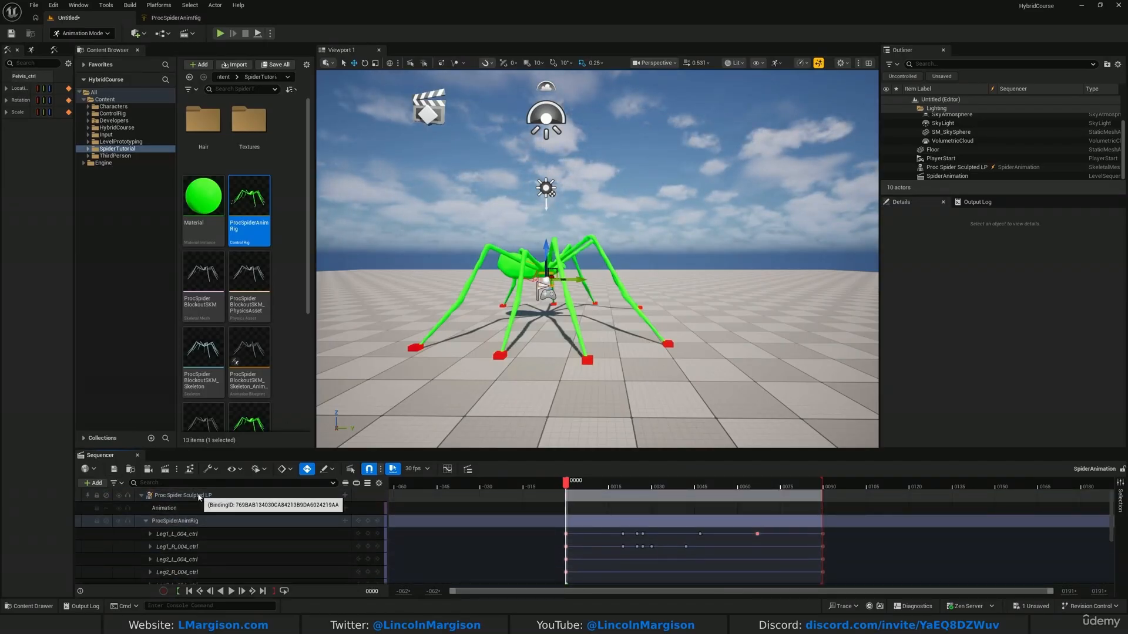
Bake the Proc Spider Sculpted LP track to an animation sequence named SpiderFrontLegAttack in the SpiderTutorial folder.
left_click(157, 496)
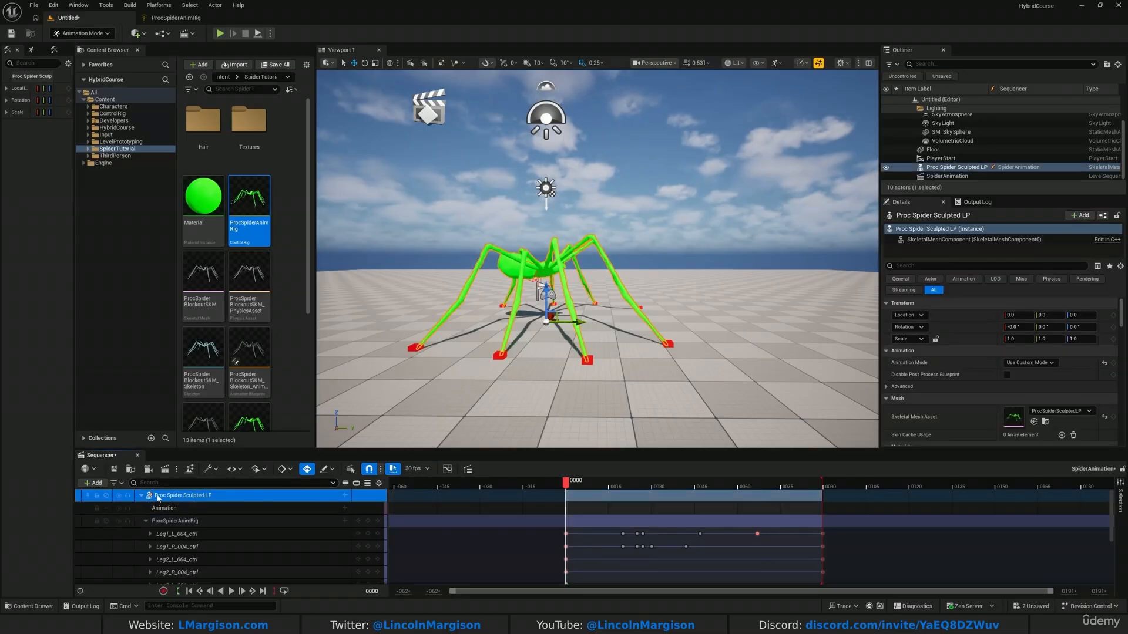
right_click(183, 501)
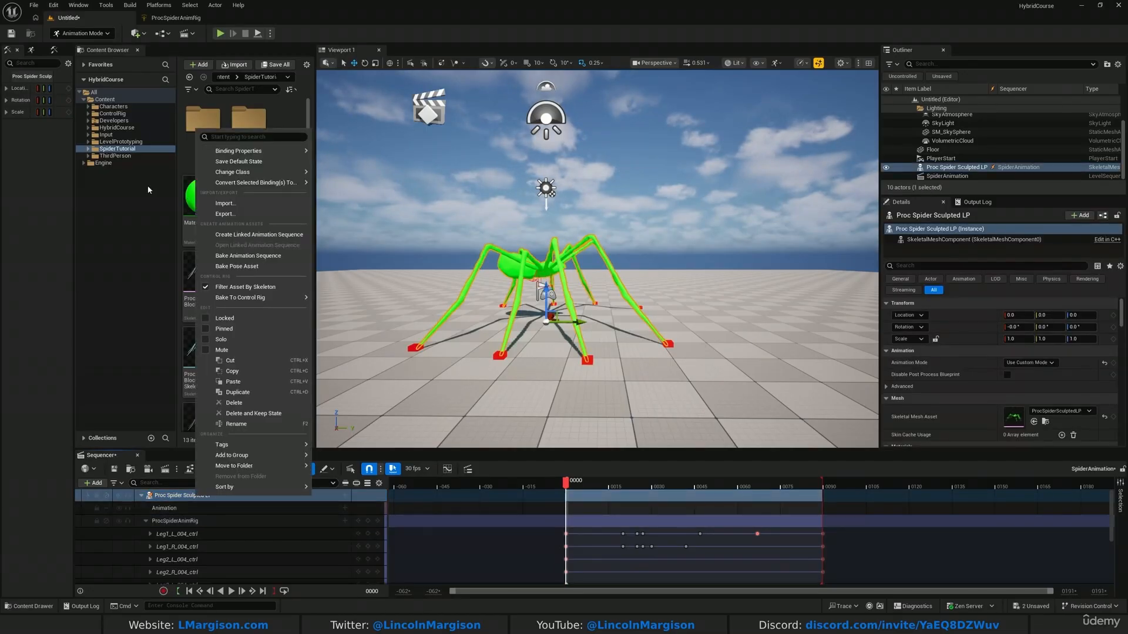
left_click(248, 256)
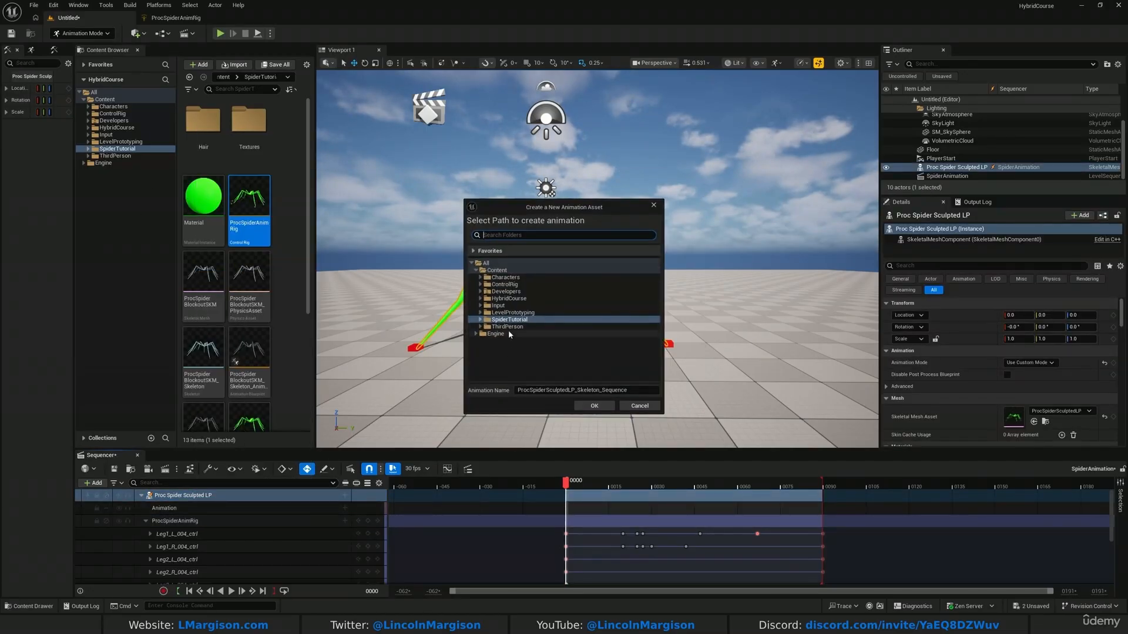
left_click(622, 391)
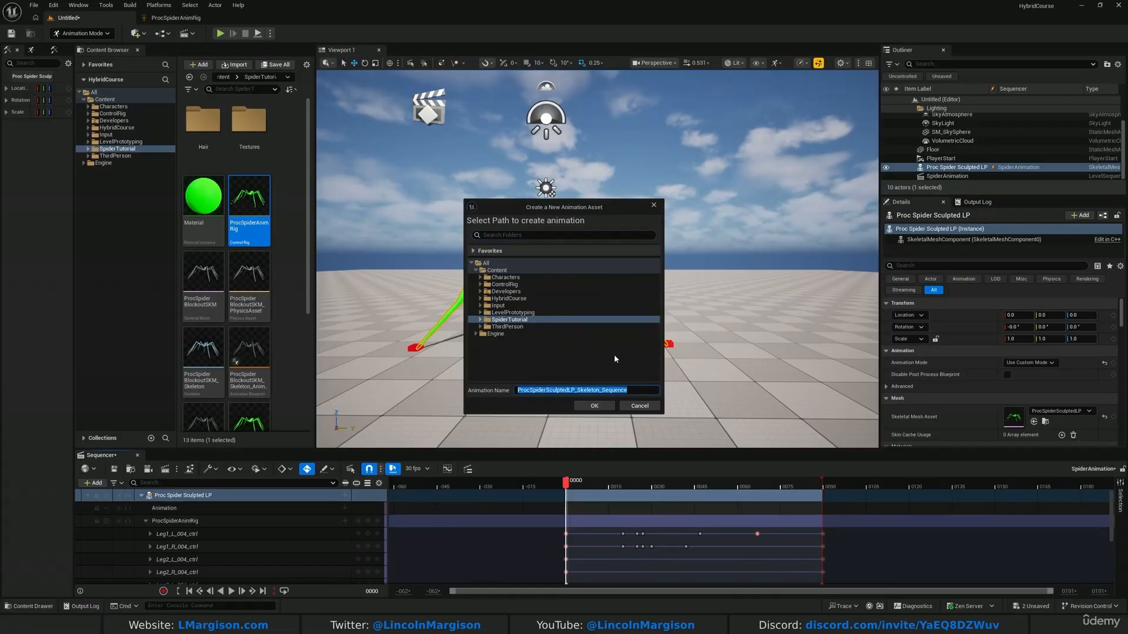
type("Spider")
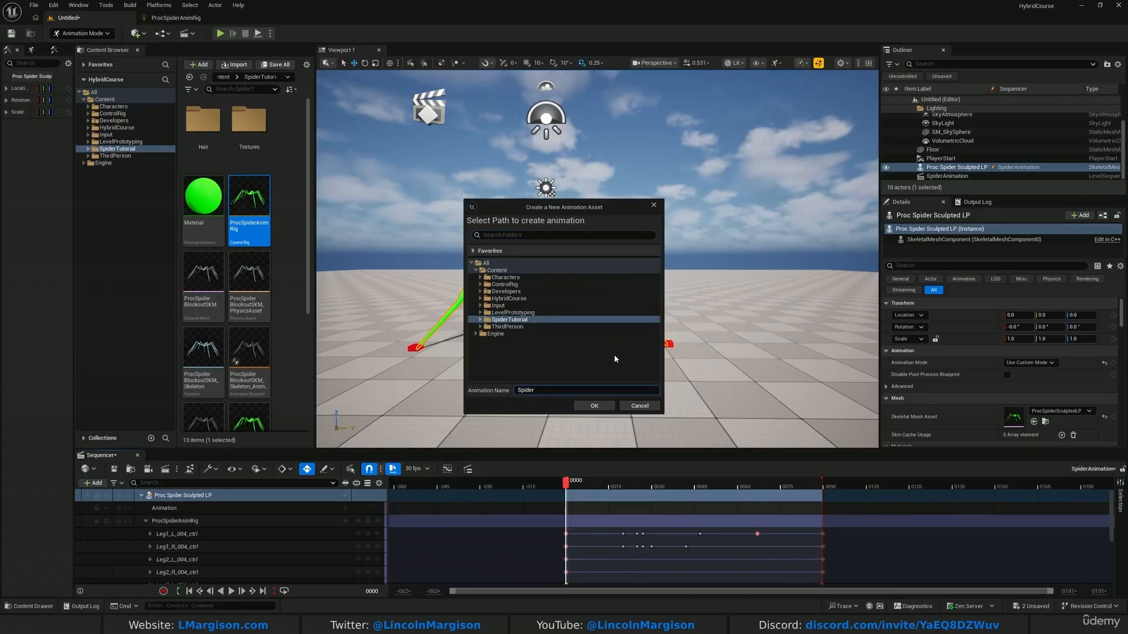
type("FrontLegAttack")
left_click(595, 405)
left_click(624, 405)
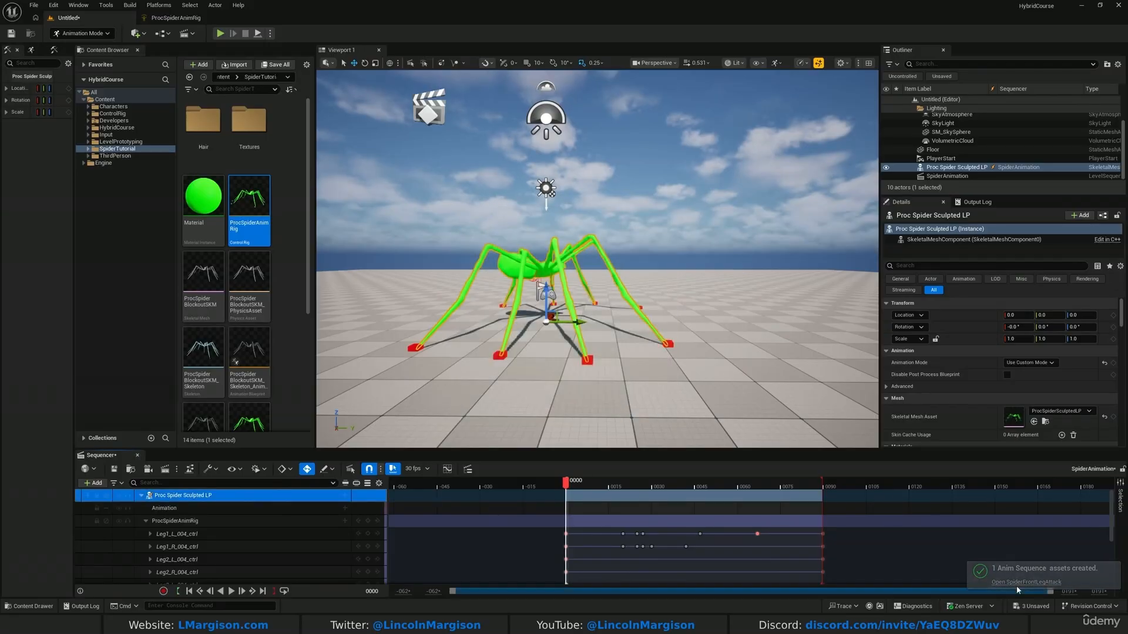
Open the baked SpiderFrontLegAttack animation, save it and view its preview from another angle.
left_click(1017, 581)
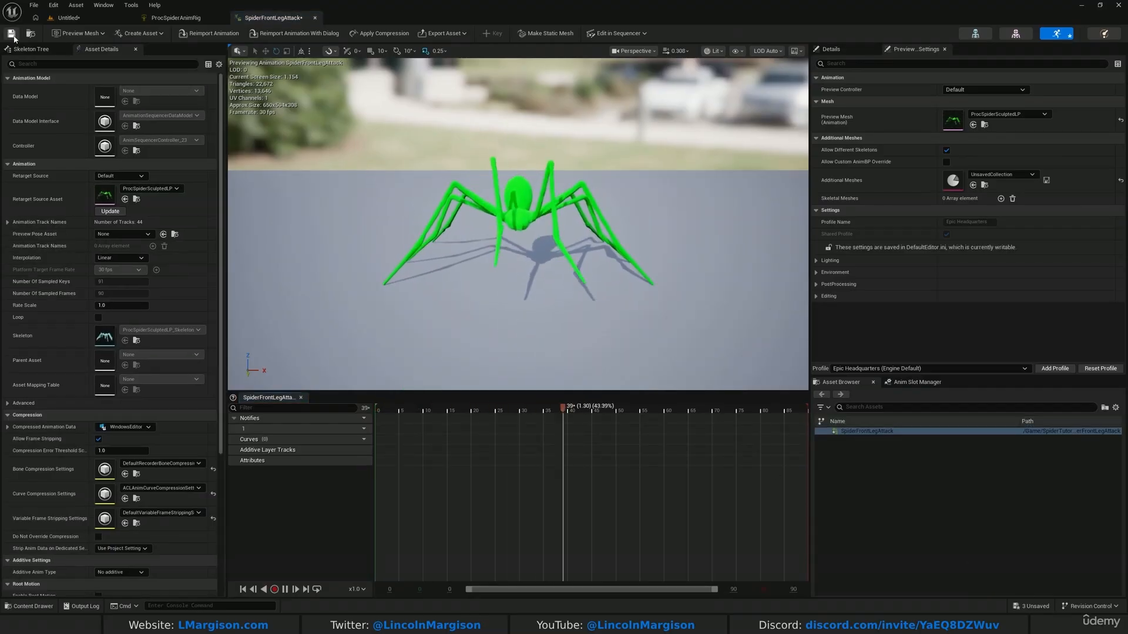
left_click(12, 34)
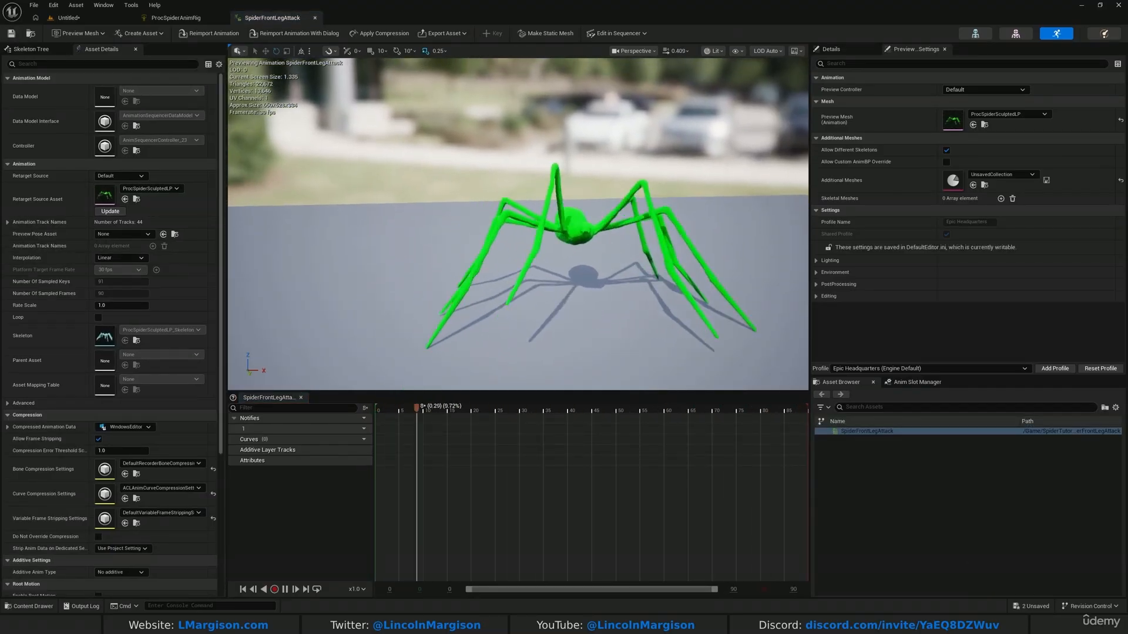
right_click_drag(517, 224, 605, 228)
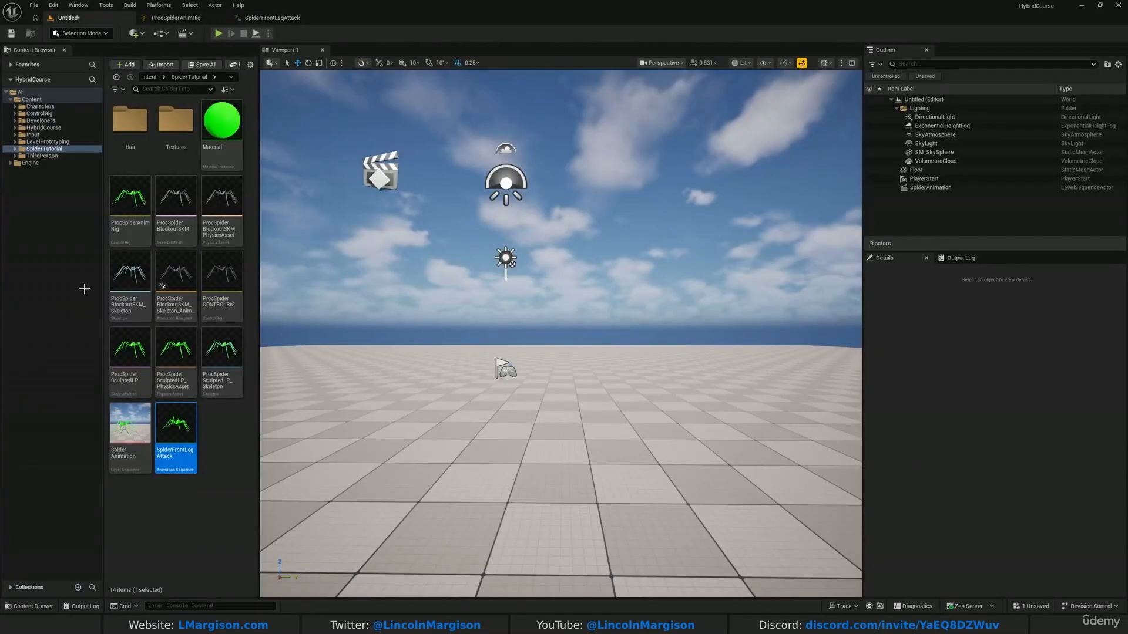
Open the ProcSpiderBlockoutSKM_Skeleton_AnimBlueprint animation blueprint from the SpiderTutorial folder.
left_click(218, 438)
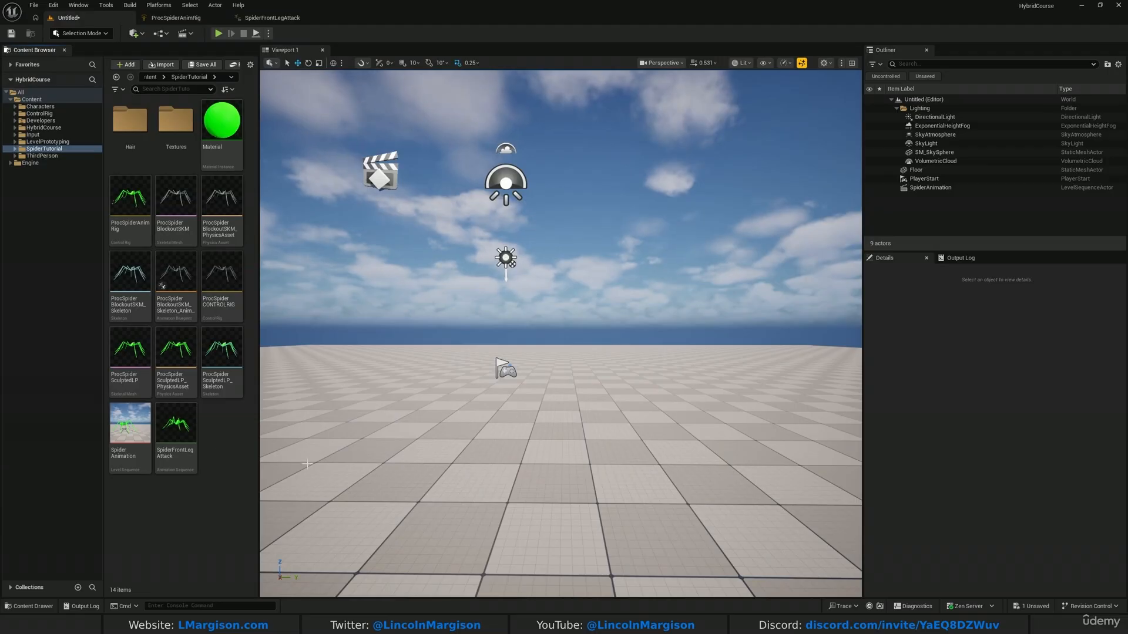
left_click(174, 315)
double_click(175, 315)
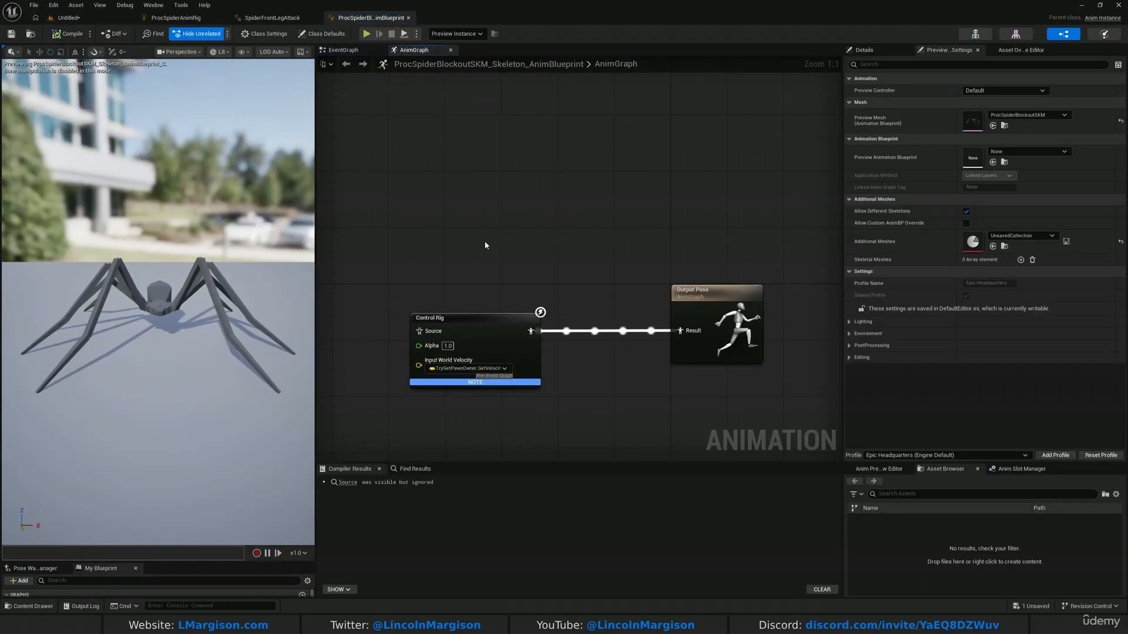
Examine the Control Rig and Output Pose nodes in the AnimGraph and view the previewed spider from another angle.
left_click_drag(470, 168, 484, 406)
right_click_drag(556, 421, 596, 355)
left_click_drag(493, 217, 518, 436)
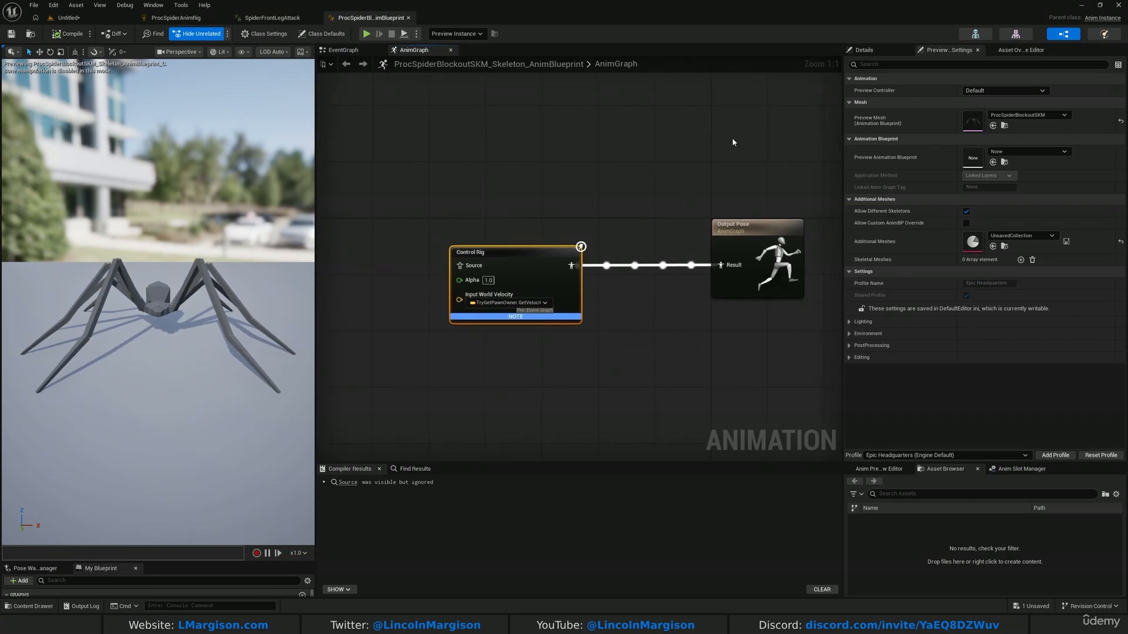
left_click_drag(732, 142, 698, 429)
right_click_drag(449, 321, 508, 335)
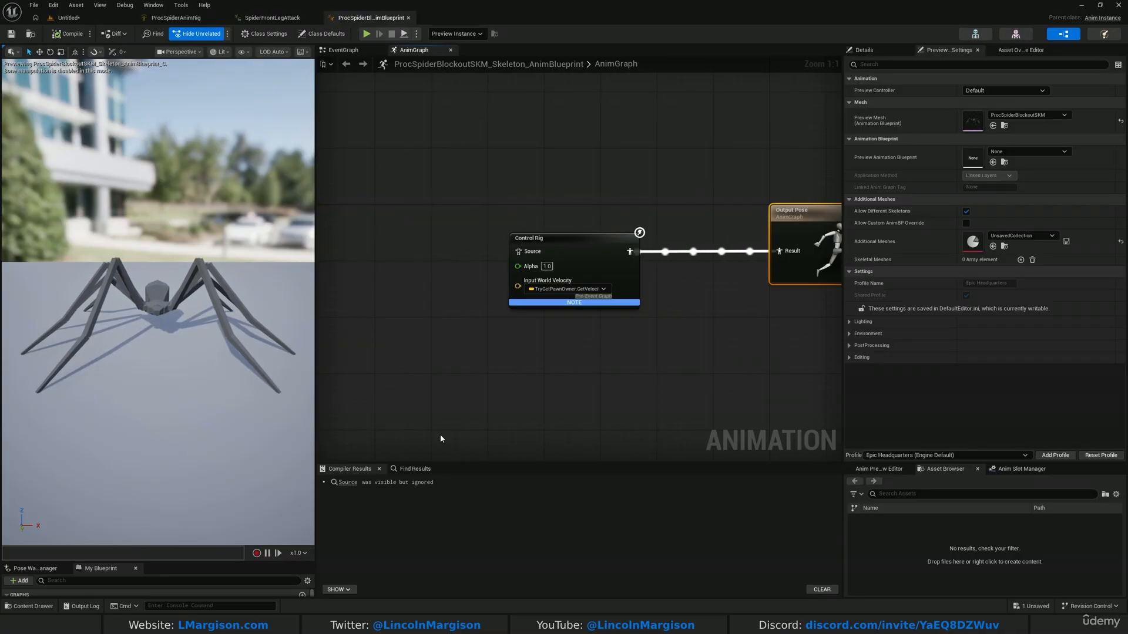
left_click_drag(544, 156, 576, 387)
mouse_move(555, 252)
left_mouse_down()
mouse_move(499, 252)
mouse_move(569, 246)
left_mouse_up()
left_click_drag(570, 144, 589, 392)
left_click(542, 396)
right_click_drag(194, 223, 308, 231)
key("a")
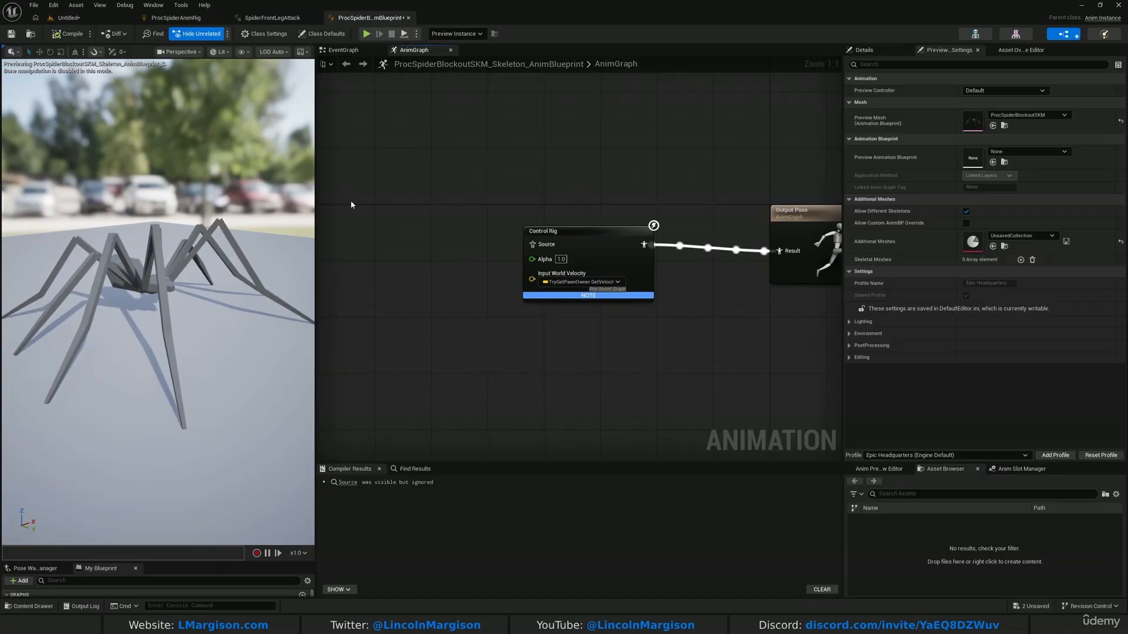
Create an AnimMontage from the SpiderFrontLegAttack animation sequence in the SpiderTutorial folder, keeping its default name.
left_click(176, 18)
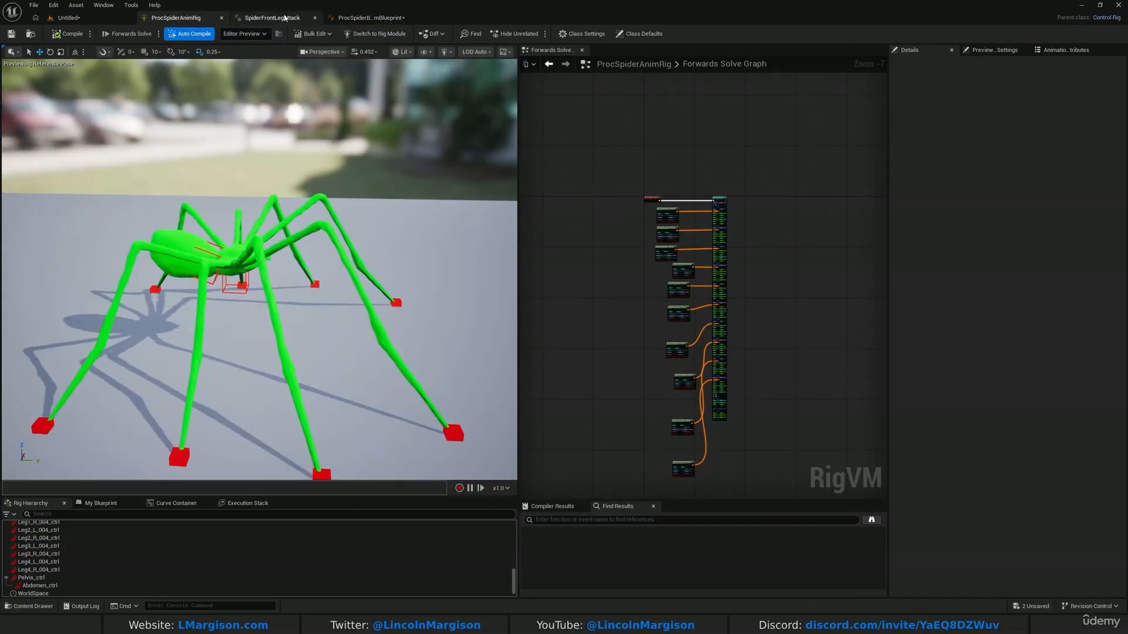
left_click(272, 18)
left_click(114, 18)
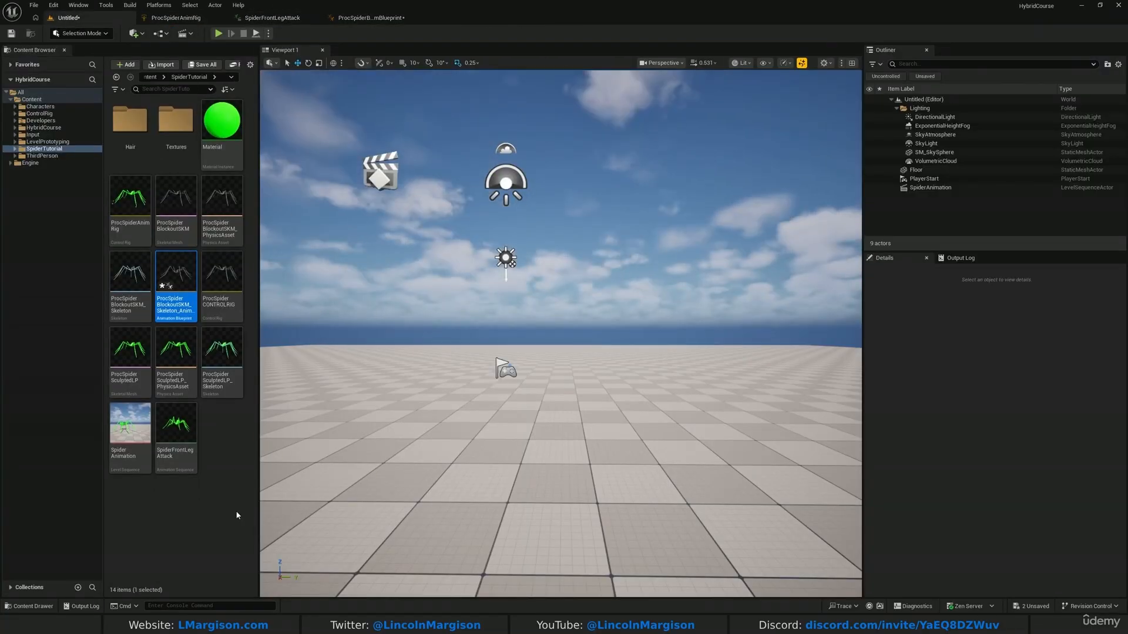
left_click(178, 452)
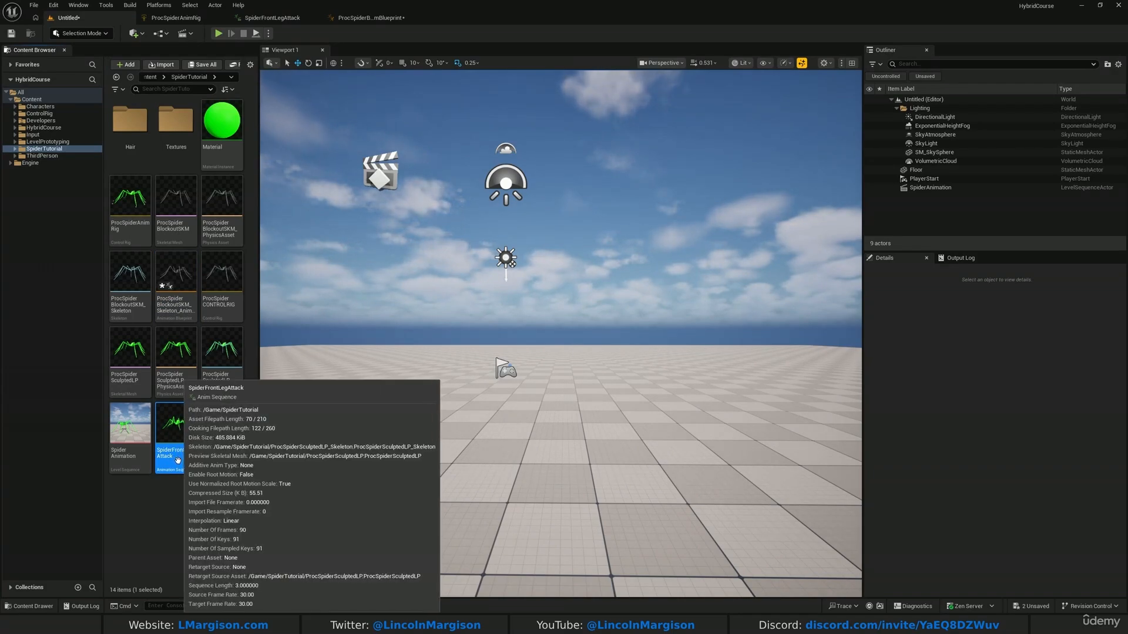
right_click(171, 452)
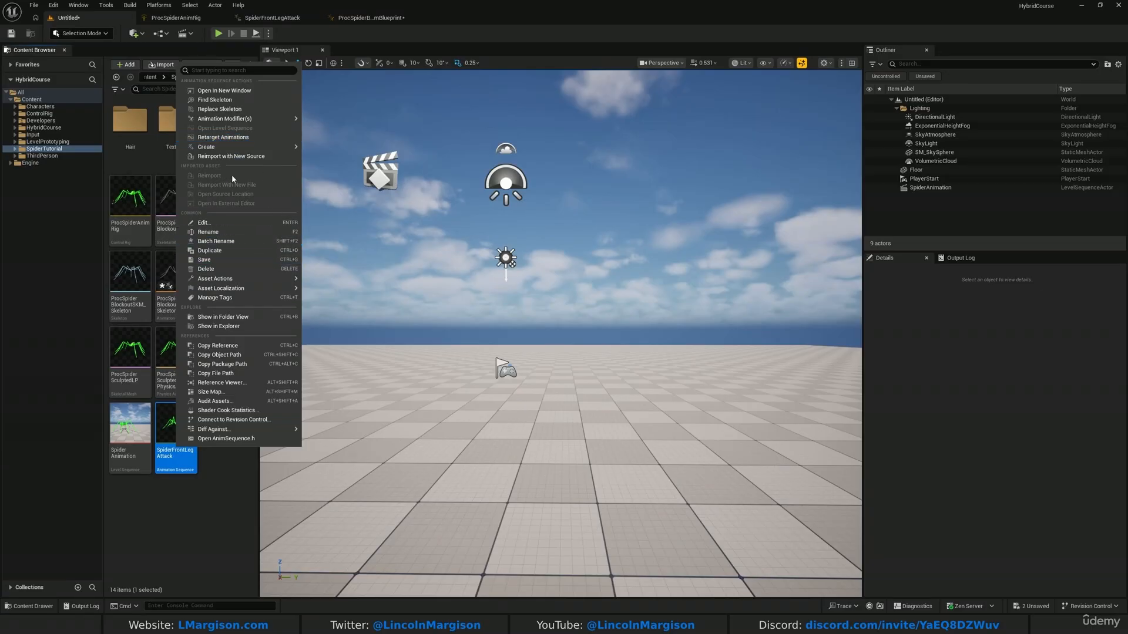
mouse_move(232, 150)
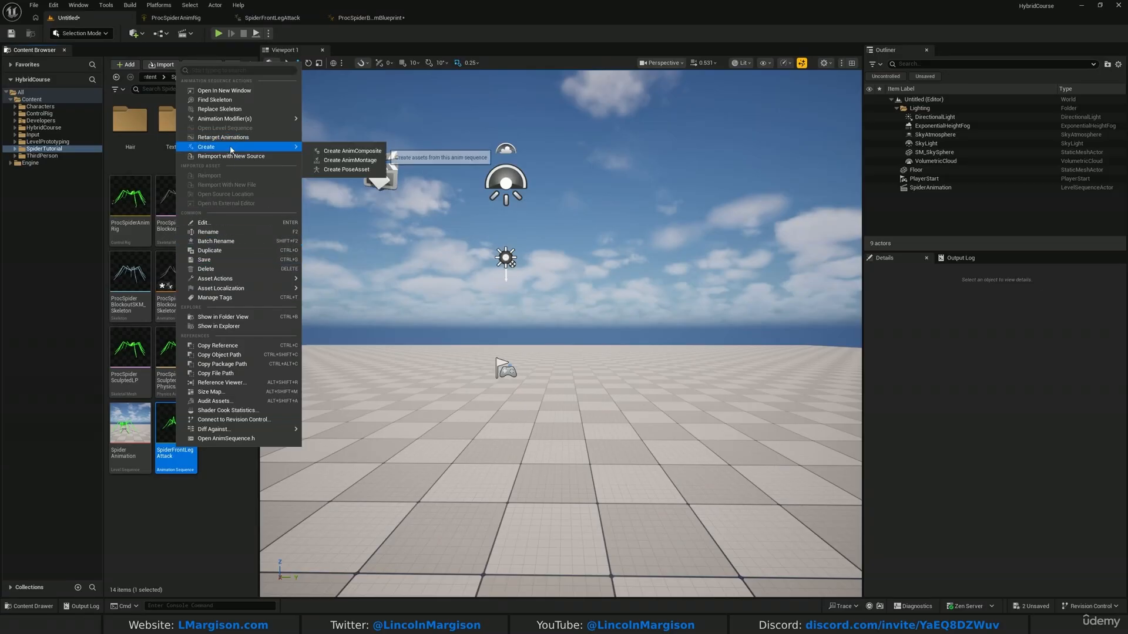
left_click(352, 160)
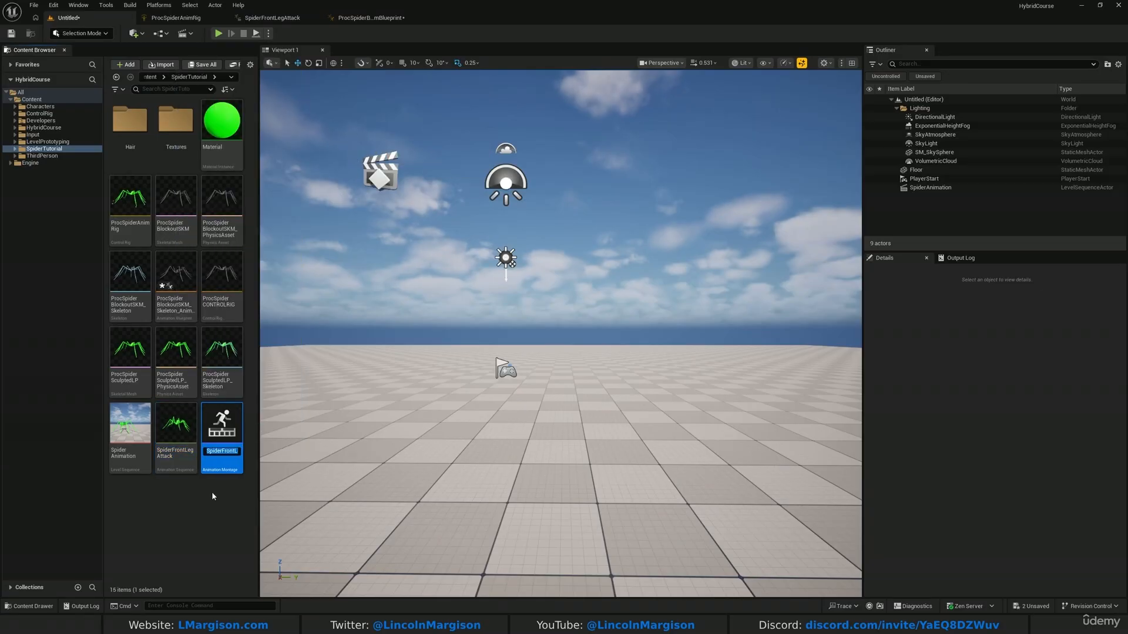
Open the new montage, view the spider from another angle and return the playhead to frame 0.
double_click(221, 458)
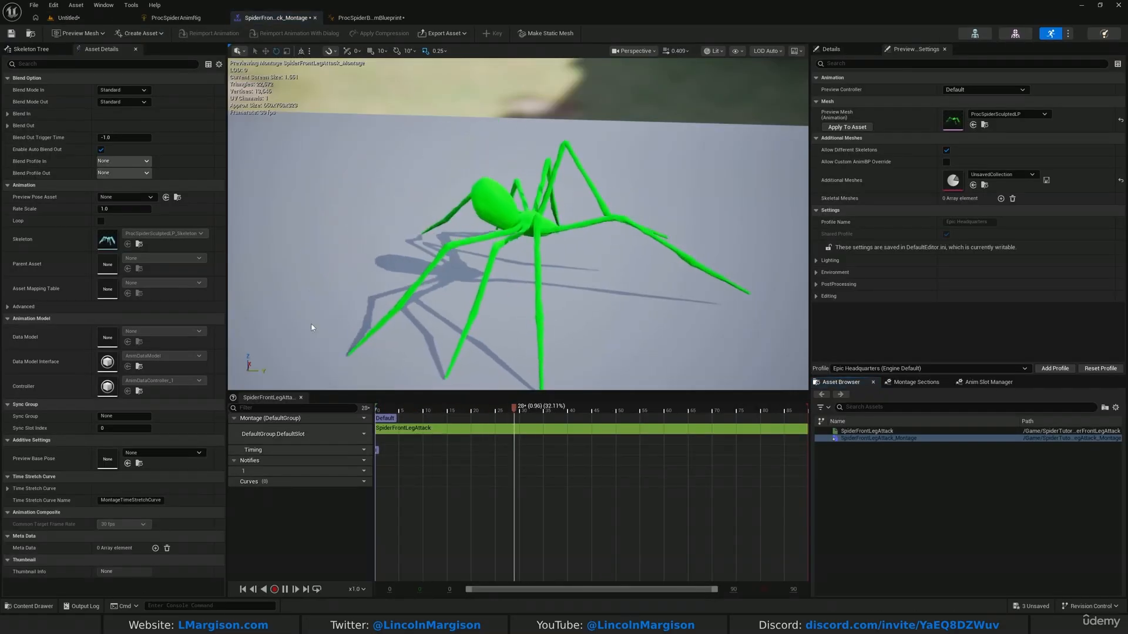
right_click_drag(517, 235, 500, 200)
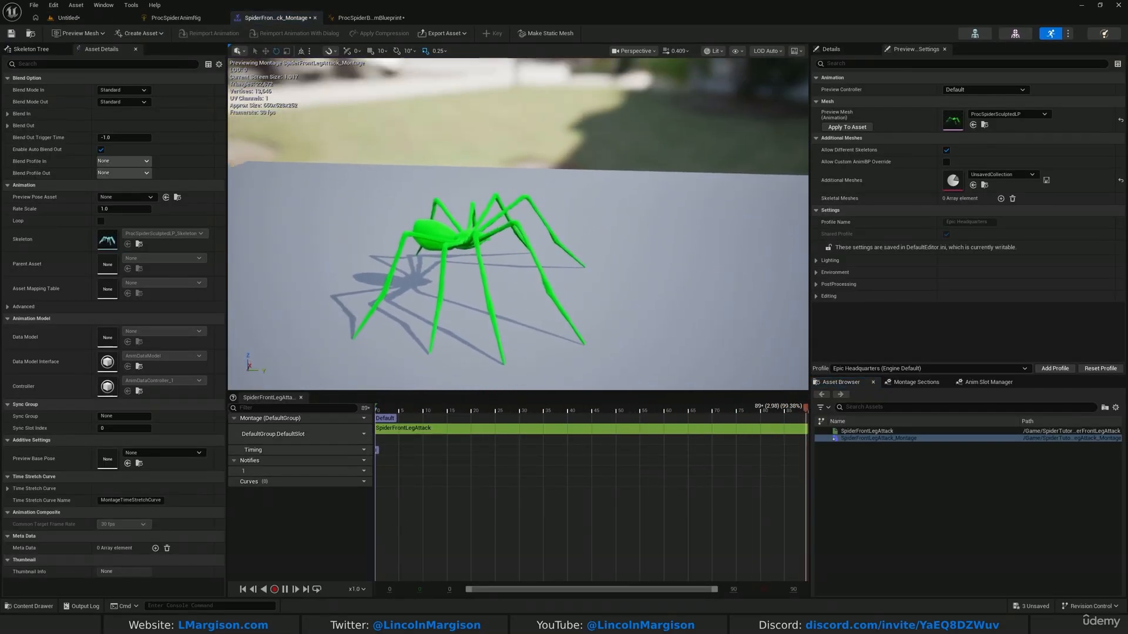
left_click_drag(420, 407, 374, 405)
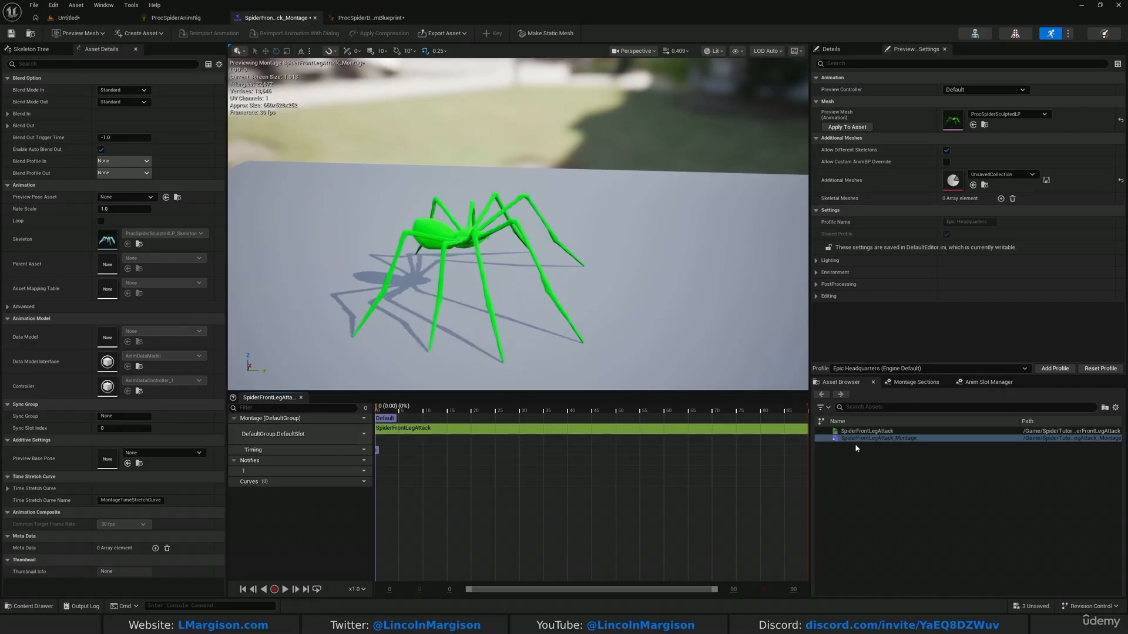
Add a new animation slot named FrontLegAttacks to the DefaultGroup in the Anim Slot Manager.
left_click(988, 383)
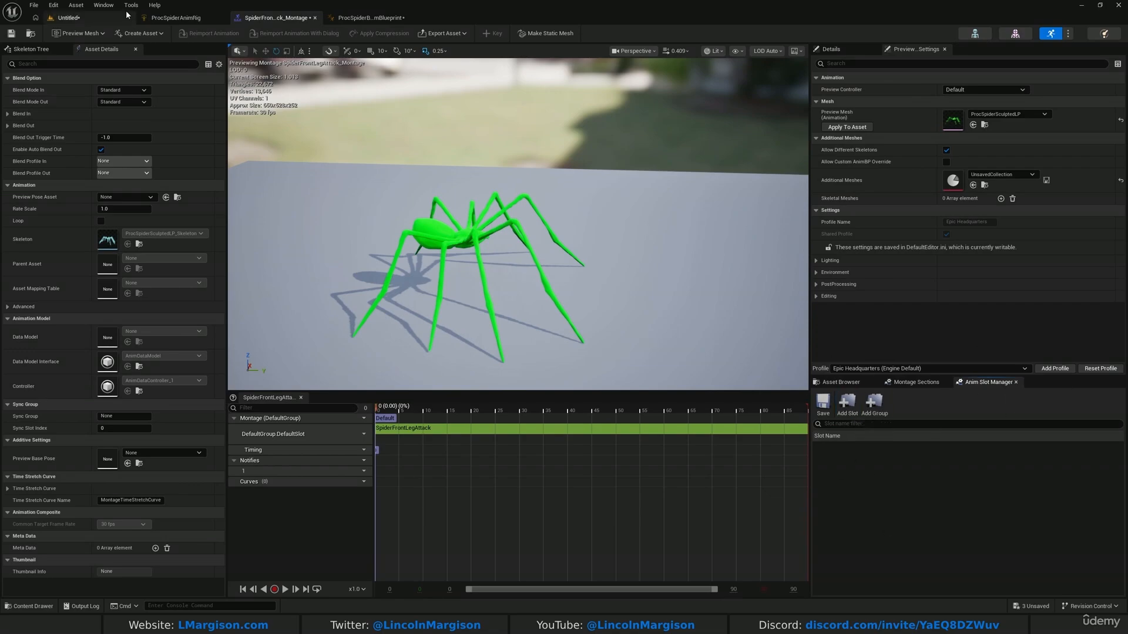
left_click(103, 5)
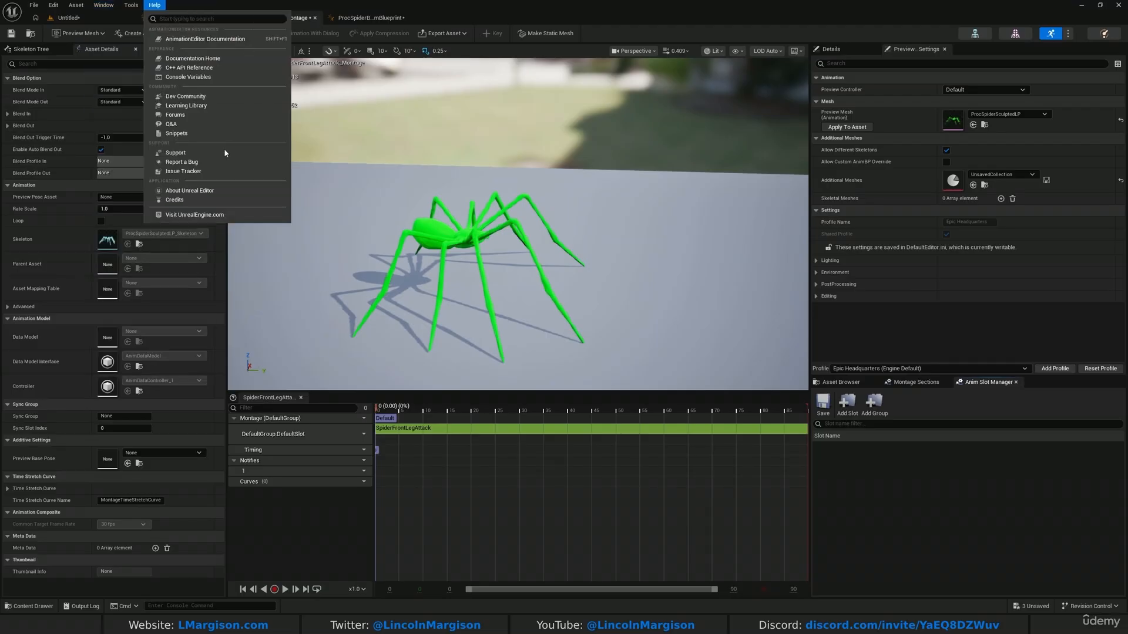
left_click(123, 114)
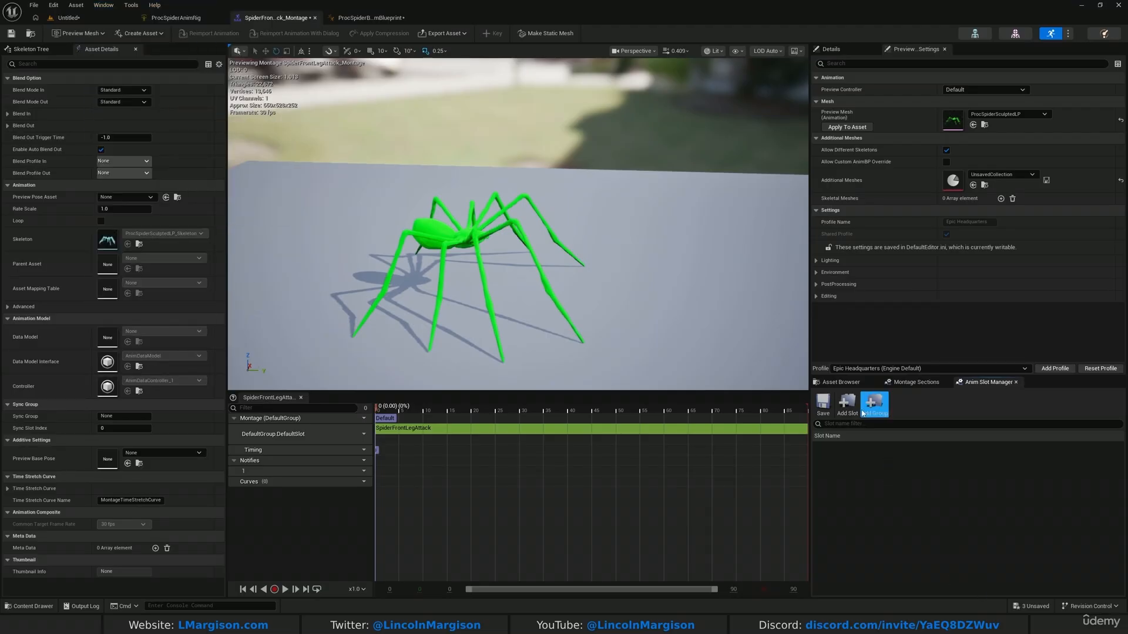
left_click(848, 405)
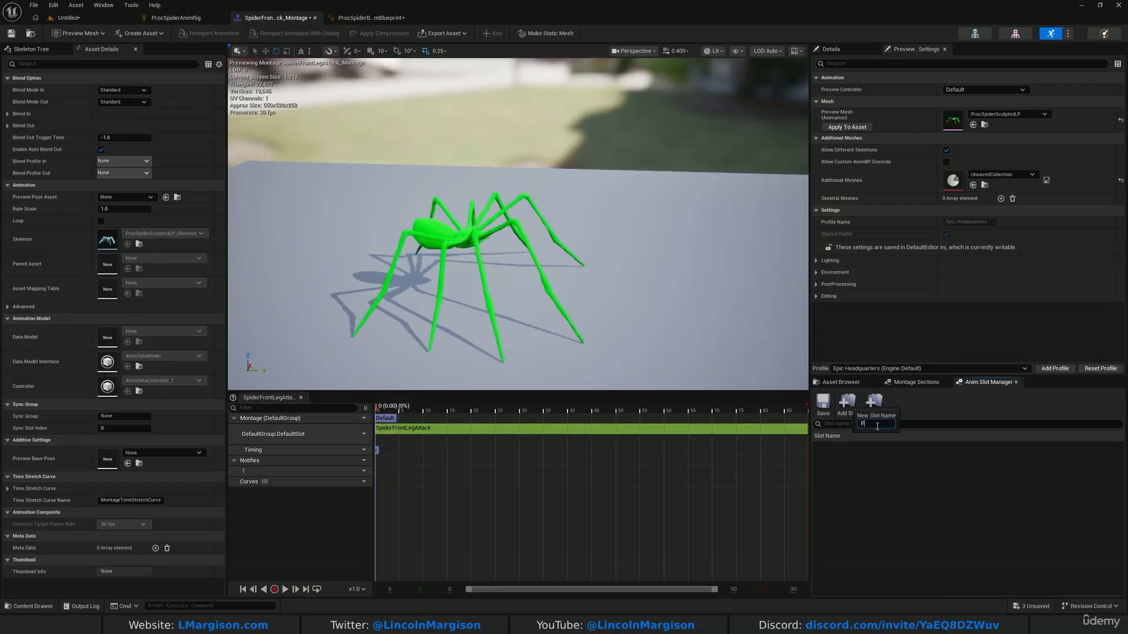
type("FrontLegAttacks")
key("Return")
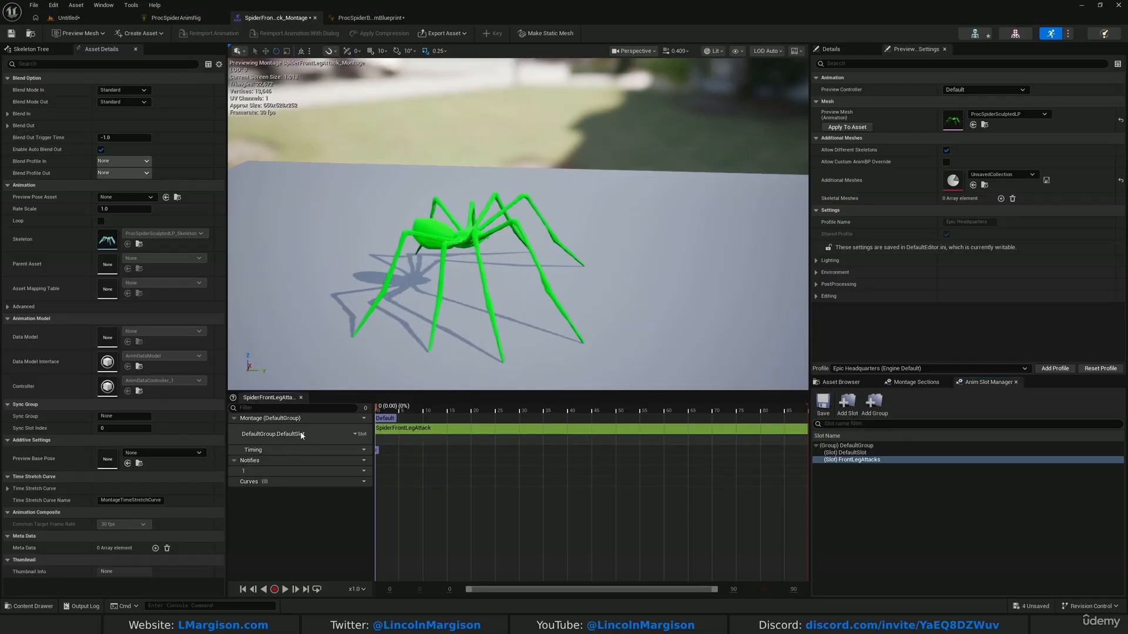
Assign the montage track to the DefaultGroup.FrontLegAttacks slot and save the montage.
left_click(359, 434)
mouse_move(379, 458)
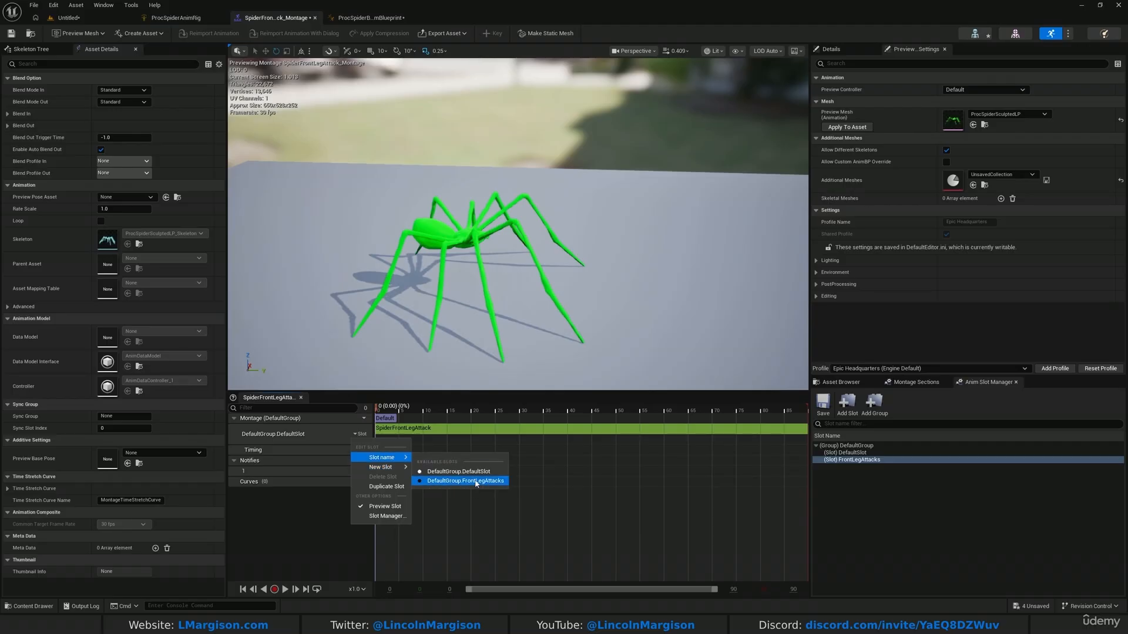
left_click(452, 478)
left_click(10, 34)
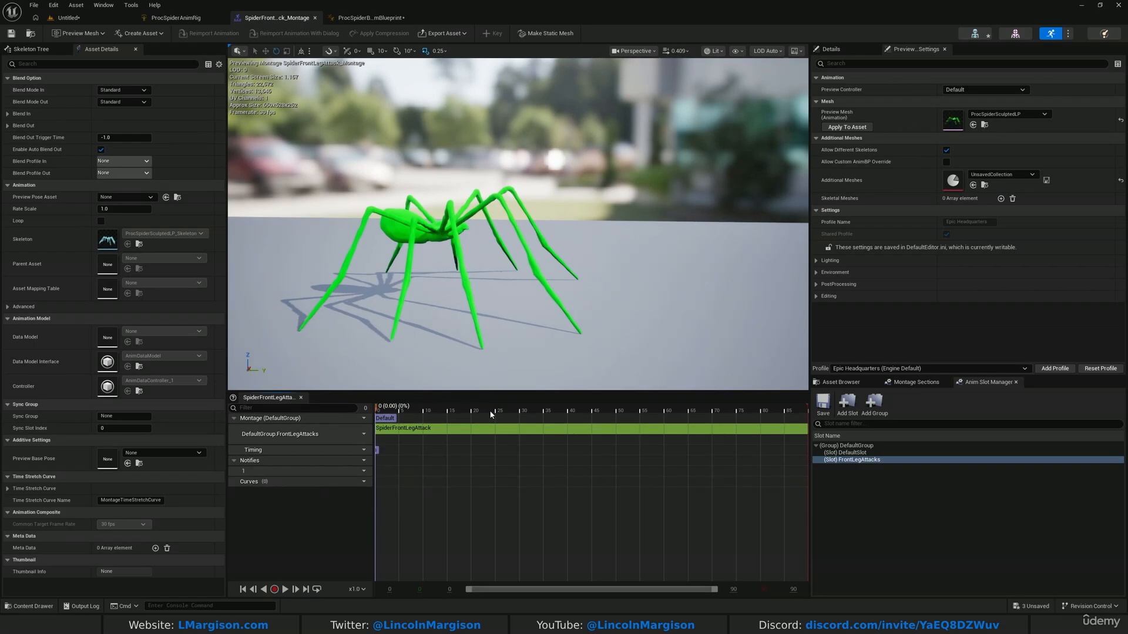
Close the montage editor and reopen SpiderFrontLegAttack_Montage from the SpiderTutorial folder.
left_click_drag(678, 409, 445, 410)
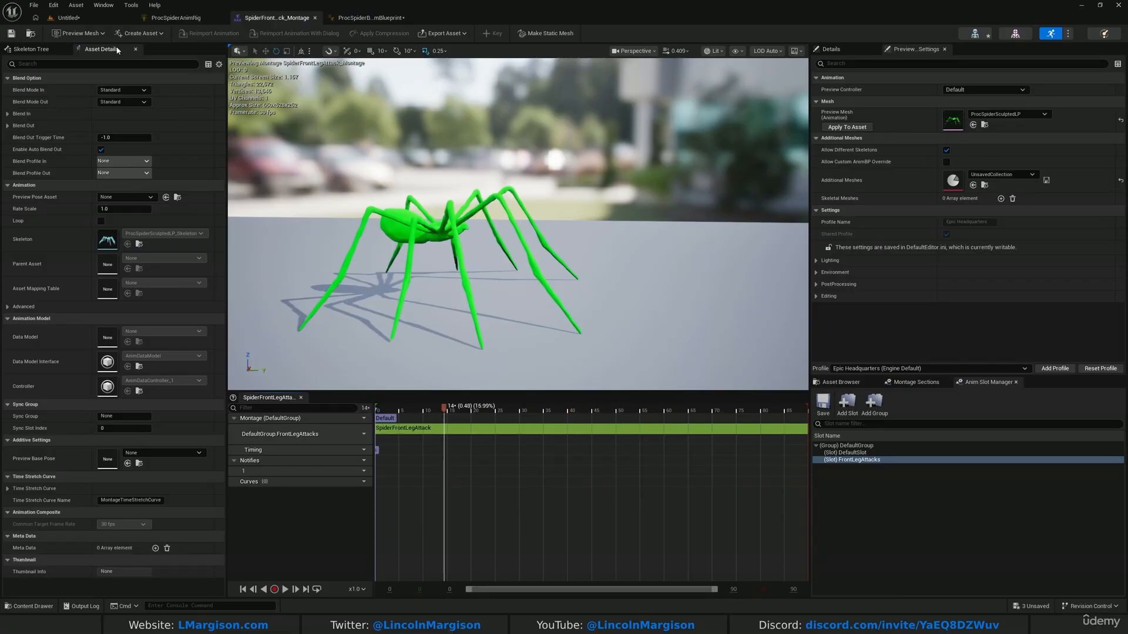
left_click(315, 18)
left_click(69, 18)
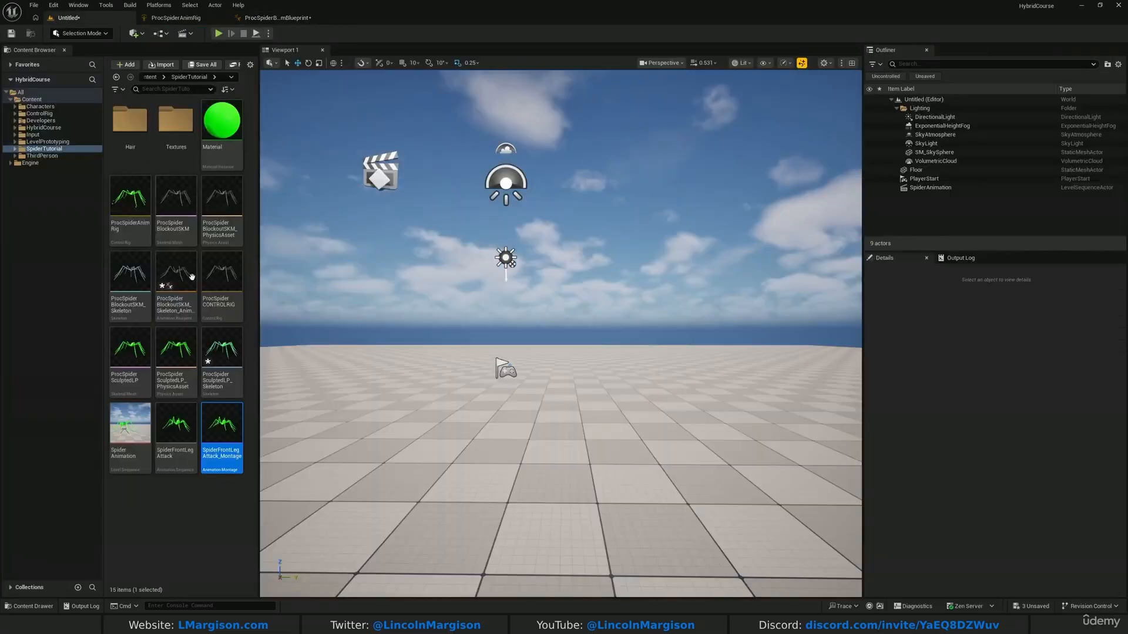
double_click(221, 435)
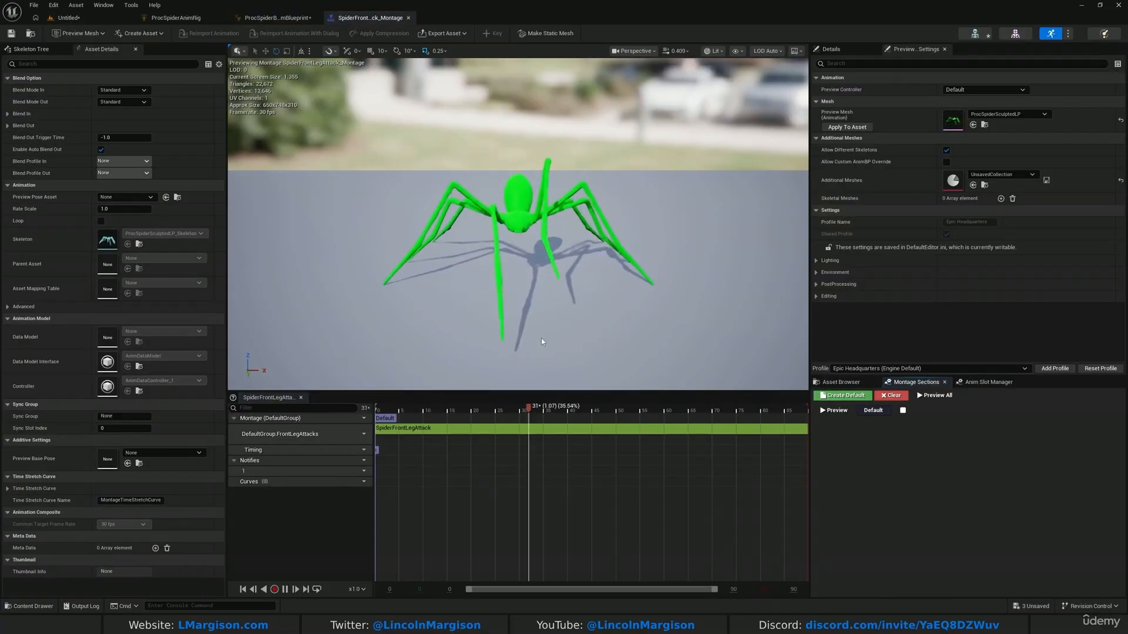
Examine the spider's front-leg motion from the side by scrubbing the montage from its first to its last frame.
key("a")
right_click_drag(517, 235, 717, 247)
scroll(517, 235, "up", 3)
key("s")
left_click_drag(455, 409, 372, 427)
mouse_move(505, 235)
right_mouse_down()
mouse_move(453, 249)
mouse_move(412, 294)
mouse_move(394, 291)
mouse_move(487, 235)
right_mouse_up()
key("w")
key("d")
key("s")
key("a")
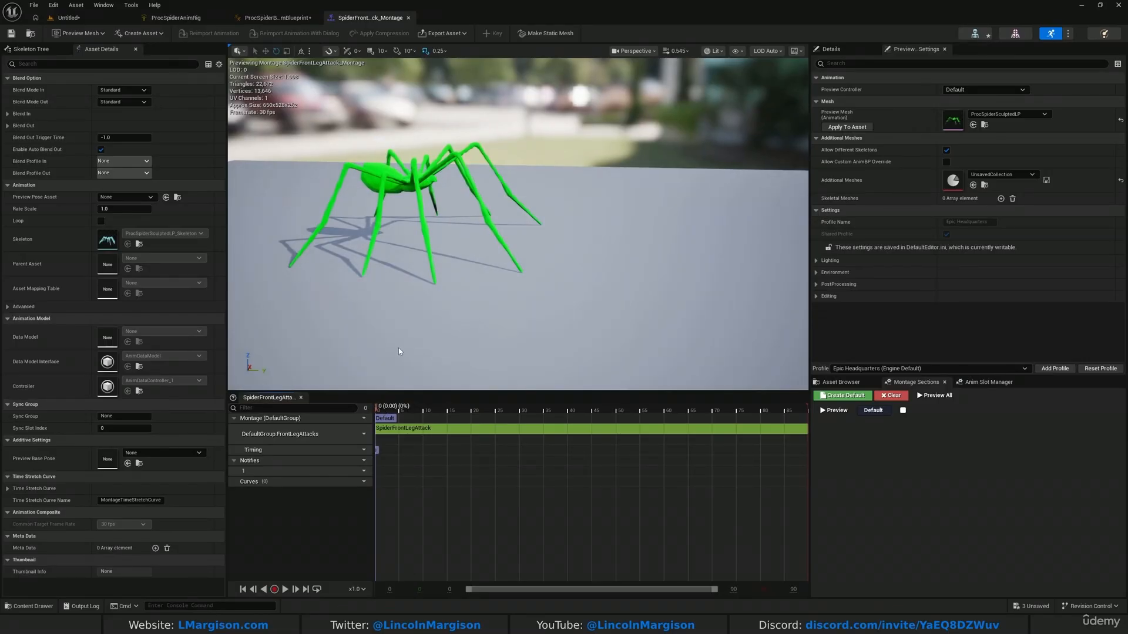
key("w")
mouse_move(505, 295)
right_mouse_down()
mouse_move(491, 297)
mouse_move(488, 241)
mouse_move(490, 299)
right_mouse_up()
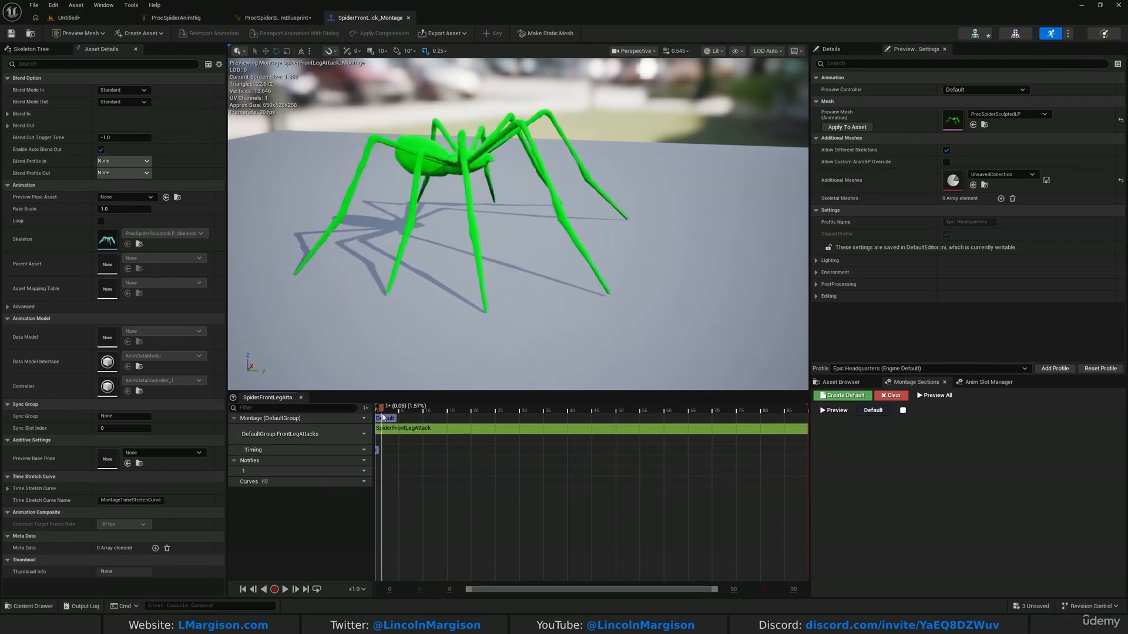
left_click_drag(382, 418, 797, 442)
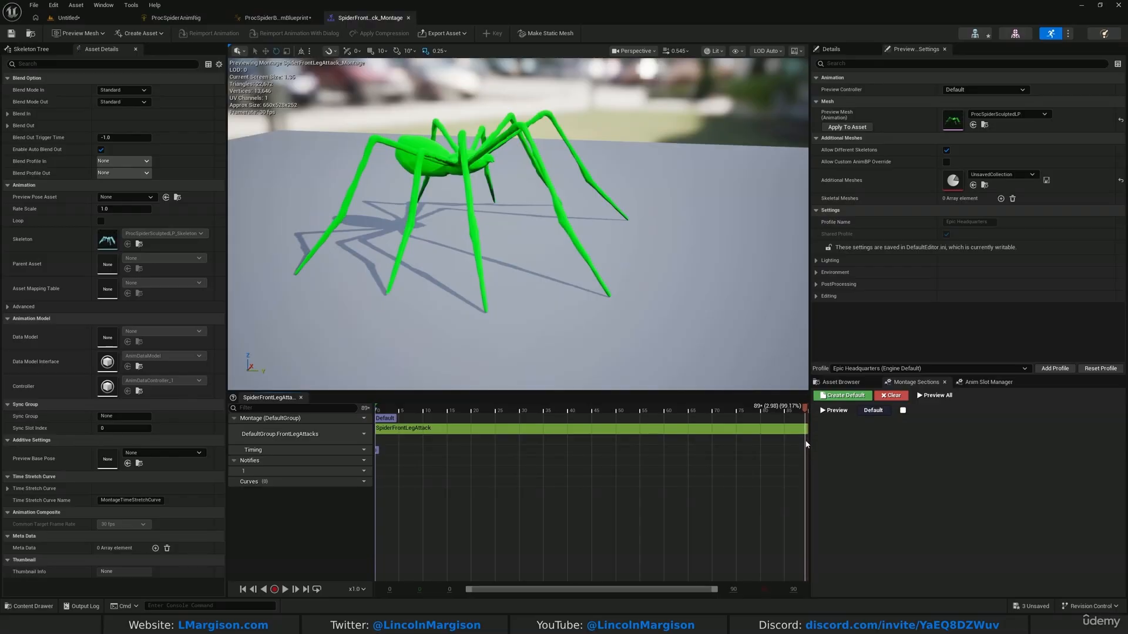
left_click_drag(806, 445, 809, 442)
Widen the montage timeline and add a curve named FrontRightLeg.
left_click_drag(810, 484, 886, 484)
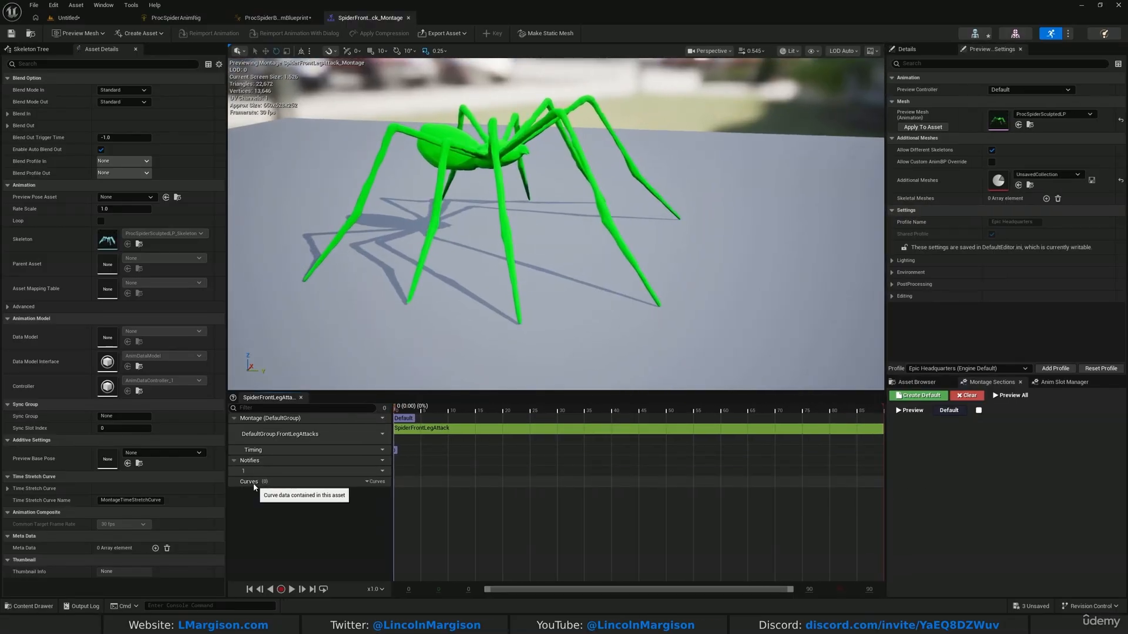
left_click(375, 482)
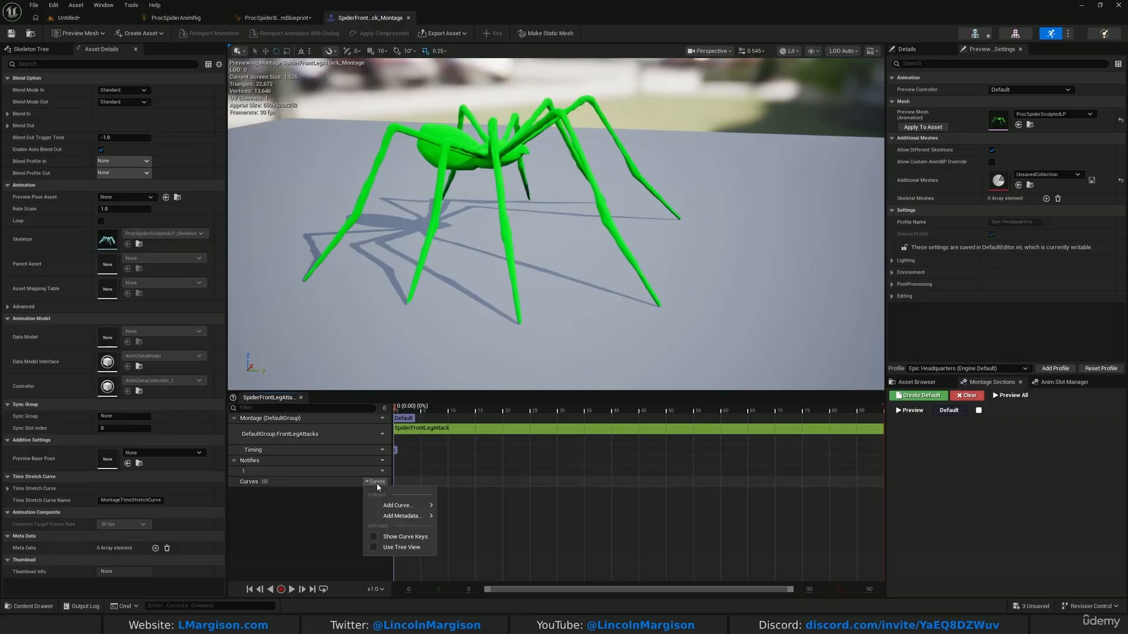
left_click(379, 483)
left_click(379, 484)
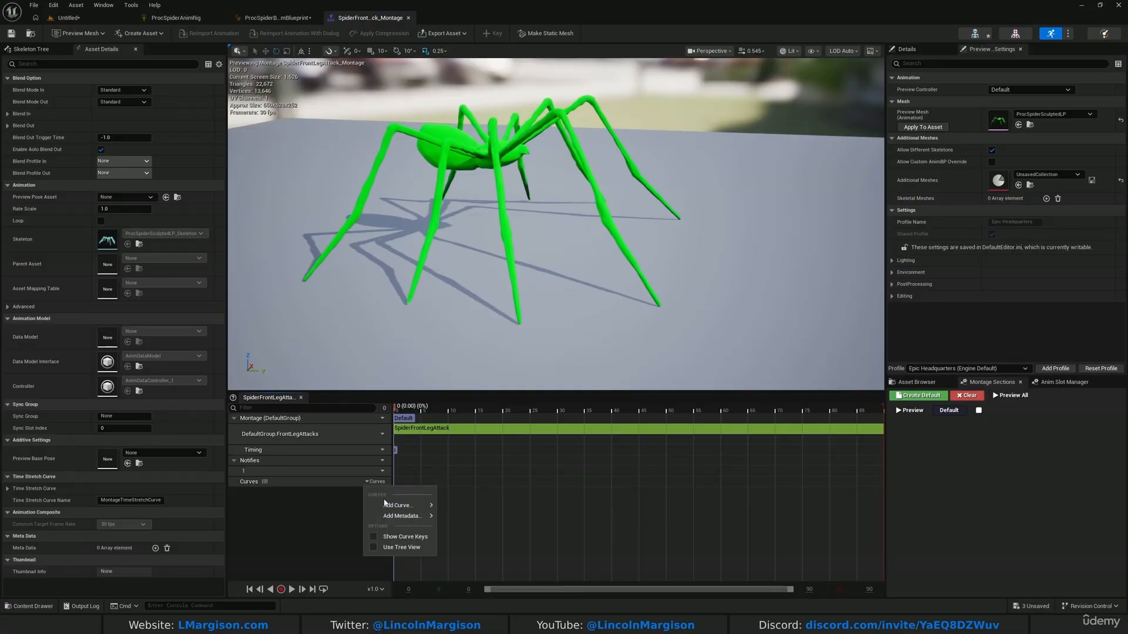
mouse_move(385, 509)
left_click(492, 439)
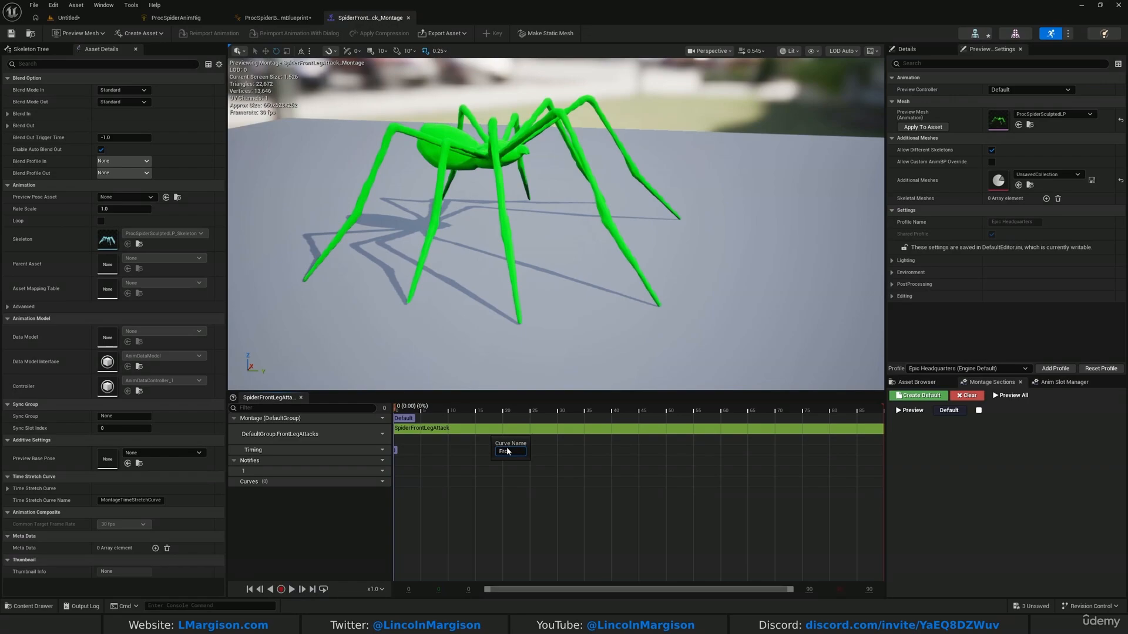
type("FrontRightLeg")
key("Return")
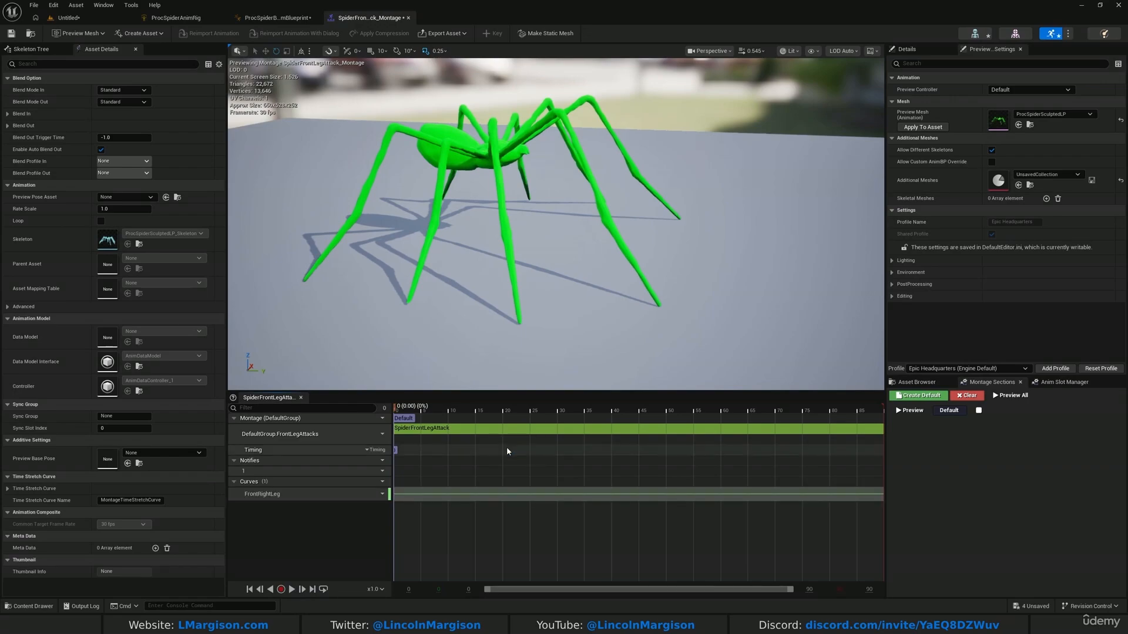
Open the FrontRightLeg curve for editing and add its first key at about 0.067 s with value 0.
left_click(376, 494)
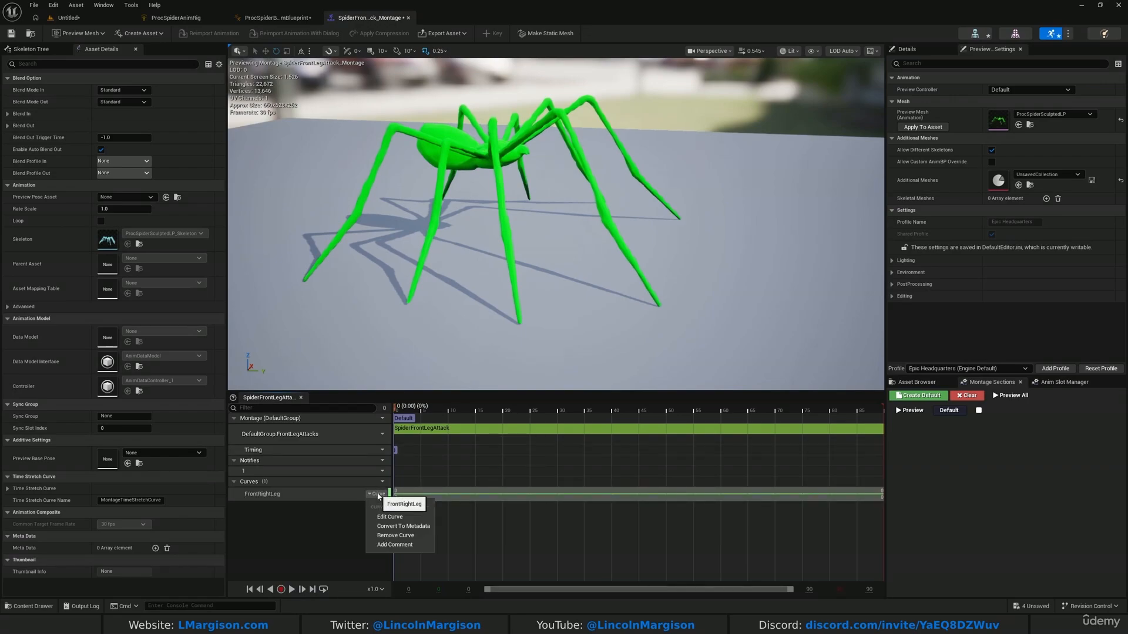
left_click(387, 517)
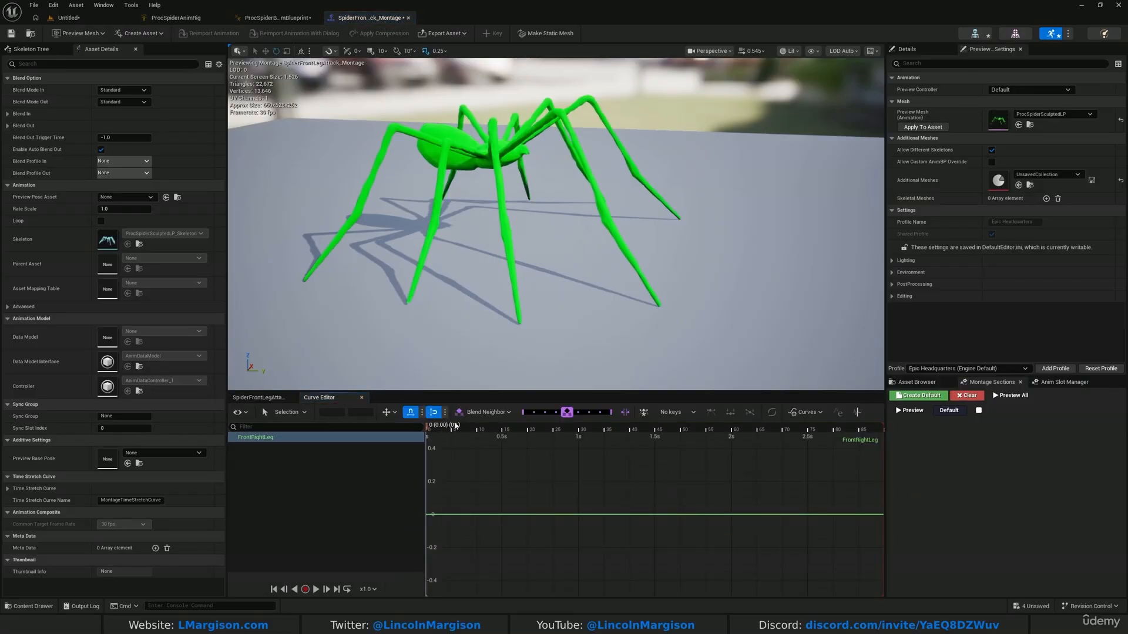
left_click(444, 433)
left_click_drag(445, 433, 432, 422)
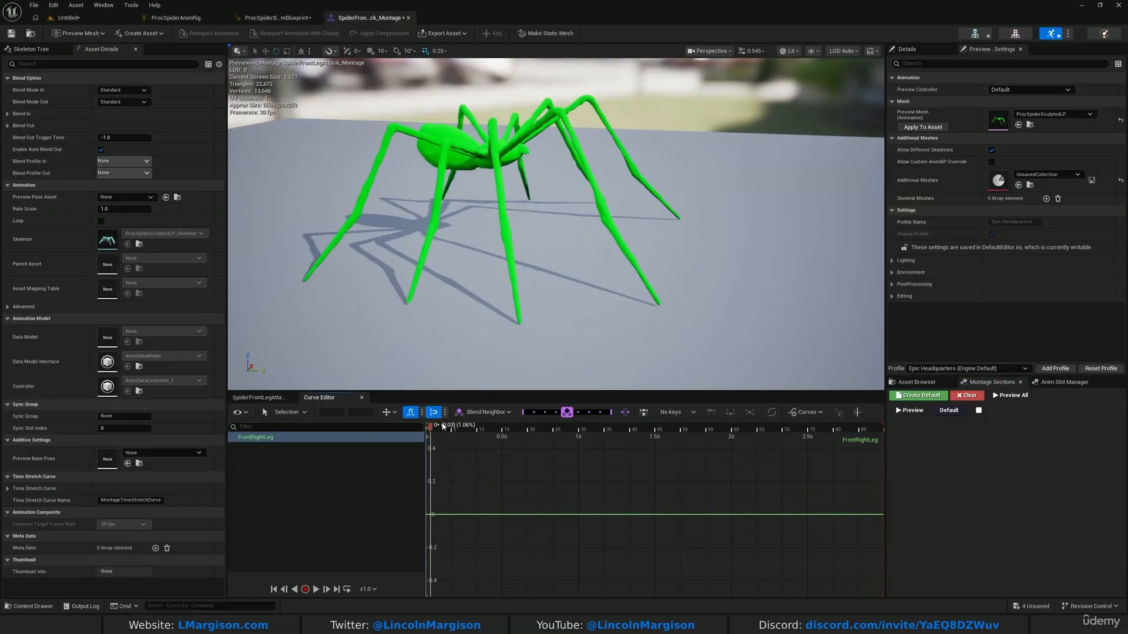
left_click_drag(443, 427, 432, 523)
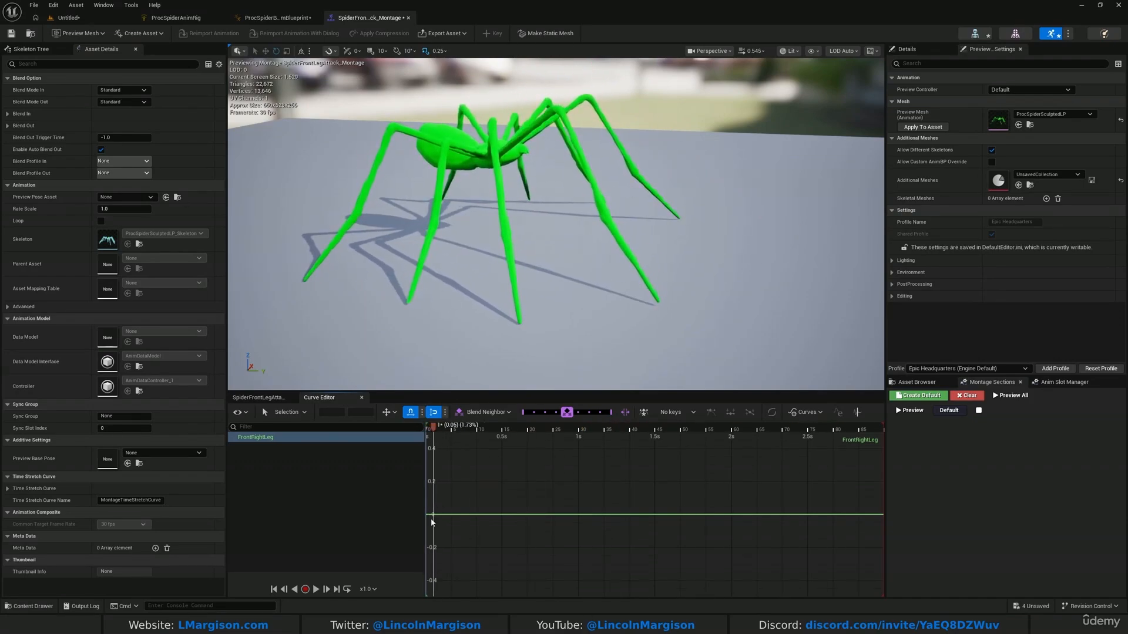
right_click_drag(432, 517, 433, 515)
right_click(440, 517)
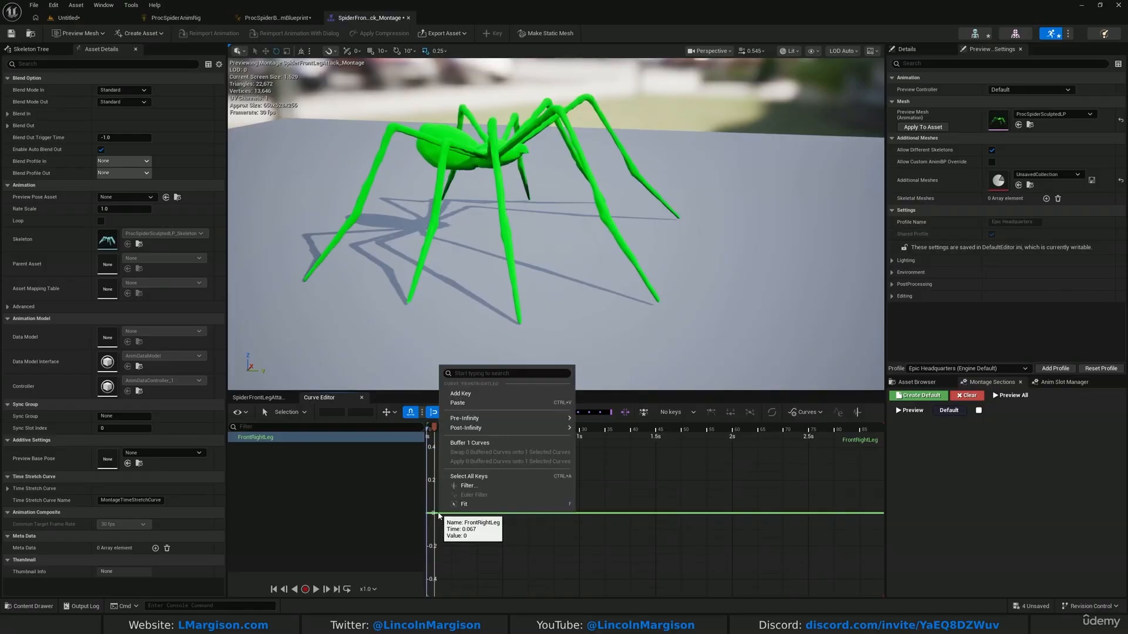
left_click(478, 405)
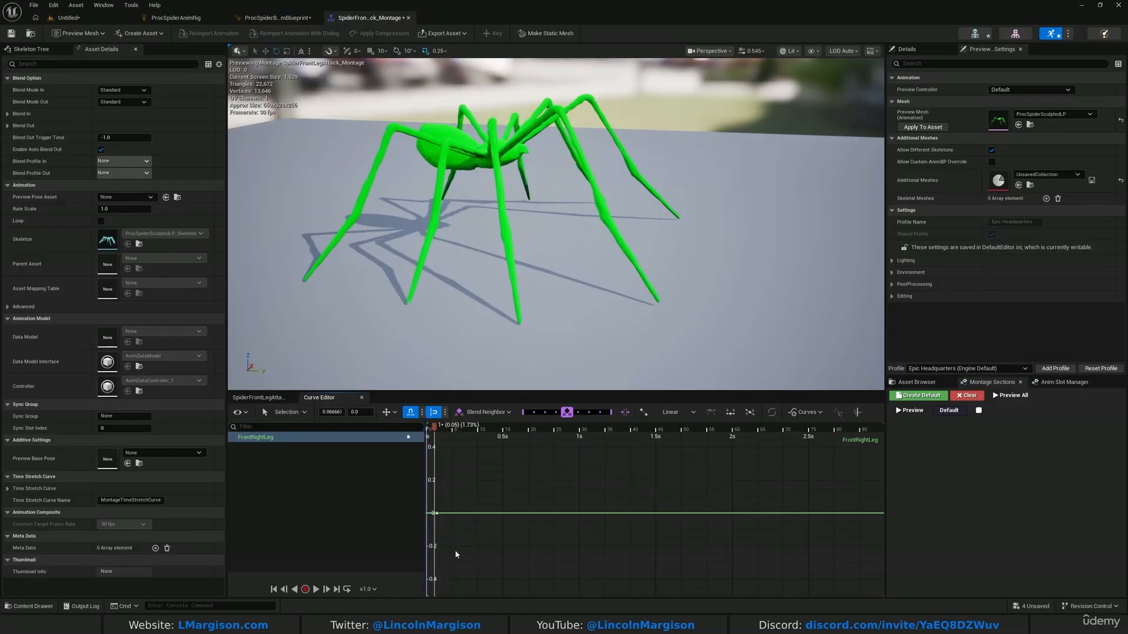
Add a FrontRightLeg key at 0.4 s, where the right leg is raised, and set its value to 1.
left_click_drag(460, 424, 487, 447)
right_click(489, 515)
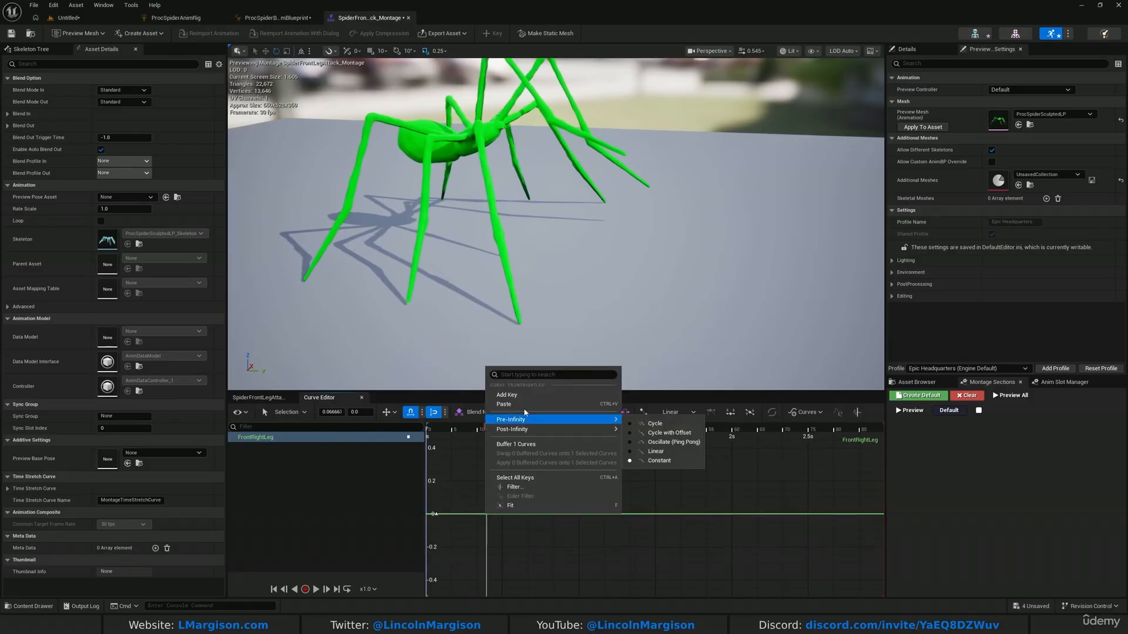
left_click(526, 393)
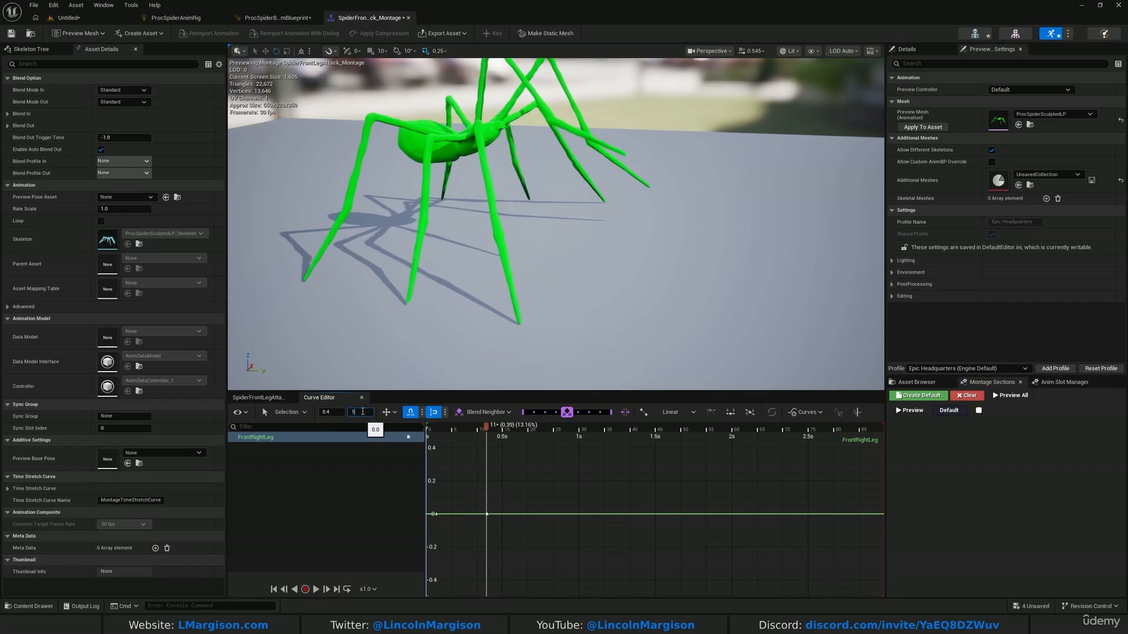
key("Return")
right_click_drag(539, 514, 552, 552)
scroll(552, 540, "down", 4)
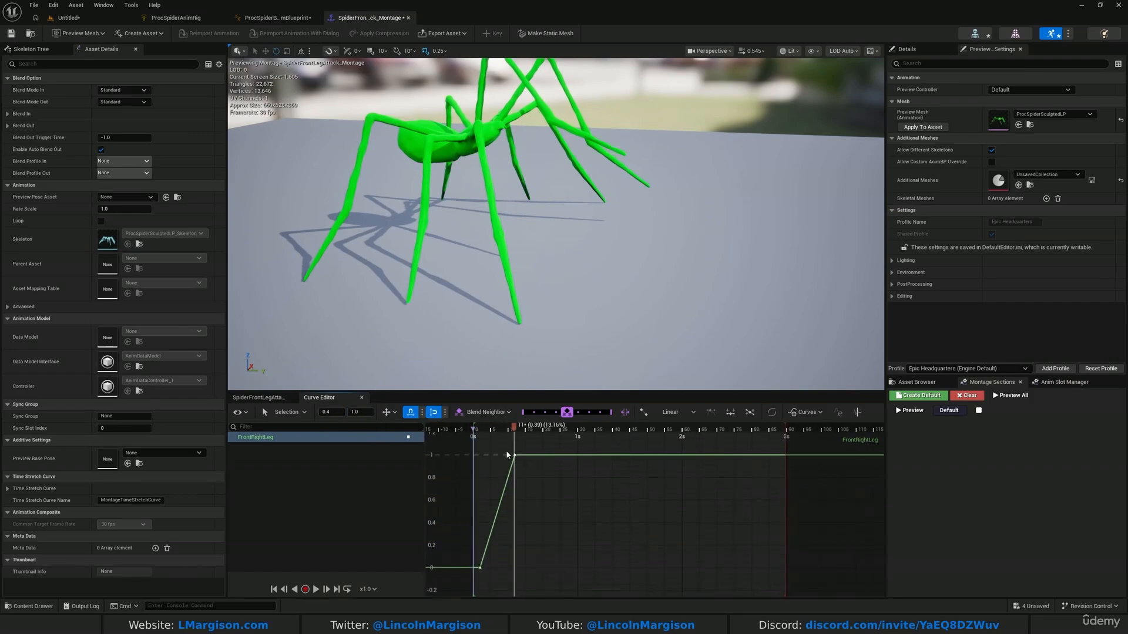
Add FrontRightLeg keys at 2.0 s with value 1 and at about 2.87 s with value 0.
left_click_drag(513, 428, 683, 422)
right_click(686, 462)
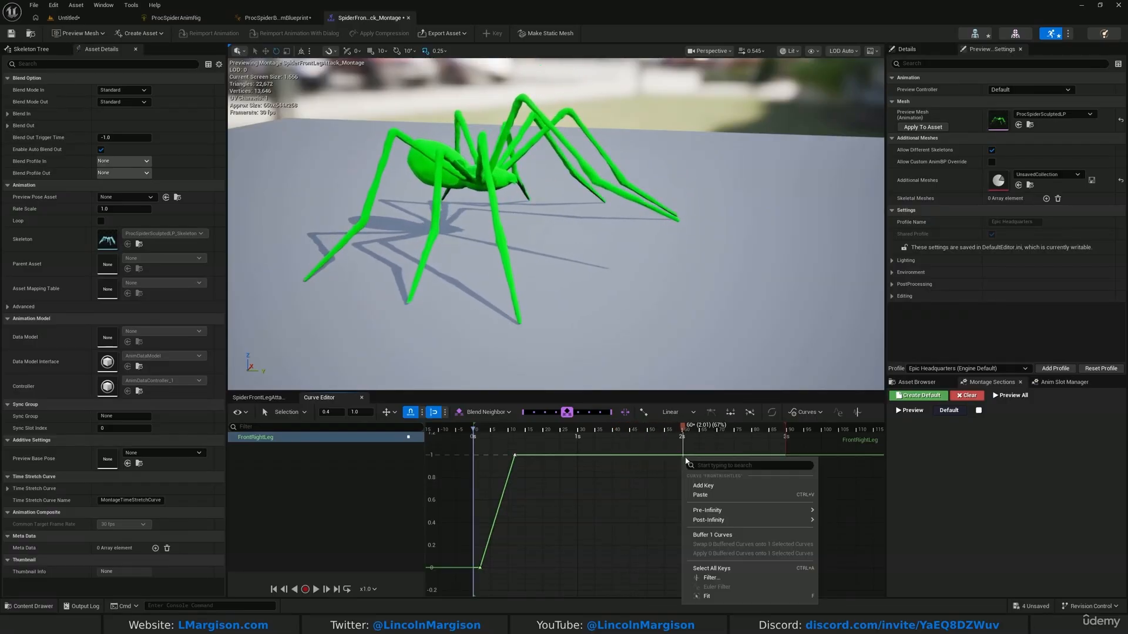
left_click(714, 488)
right_click(773, 463)
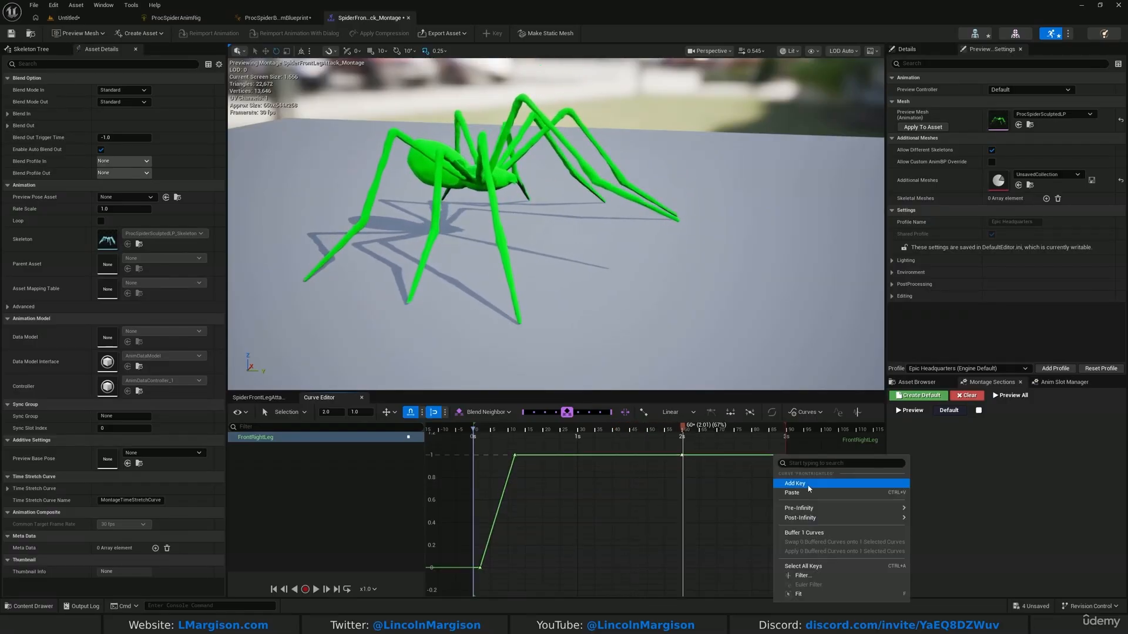
left_click(807, 485)
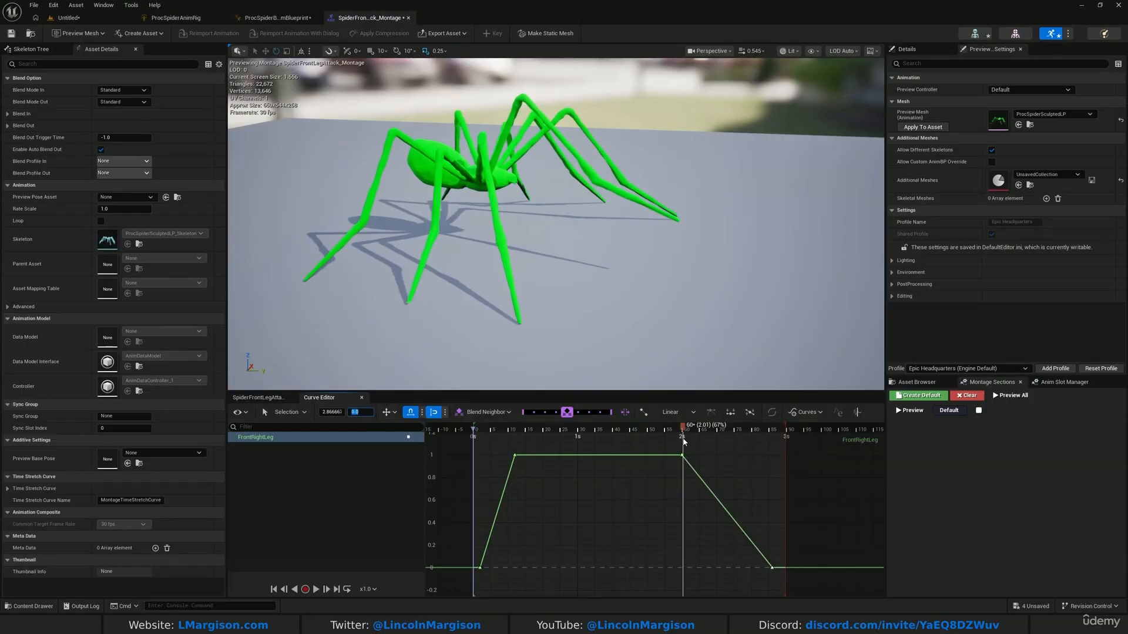
left_click_drag(685, 440, 772, 481)
Return to the montage timeline and add a second curve named FrontLeftLeg.
left_click(263, 445)
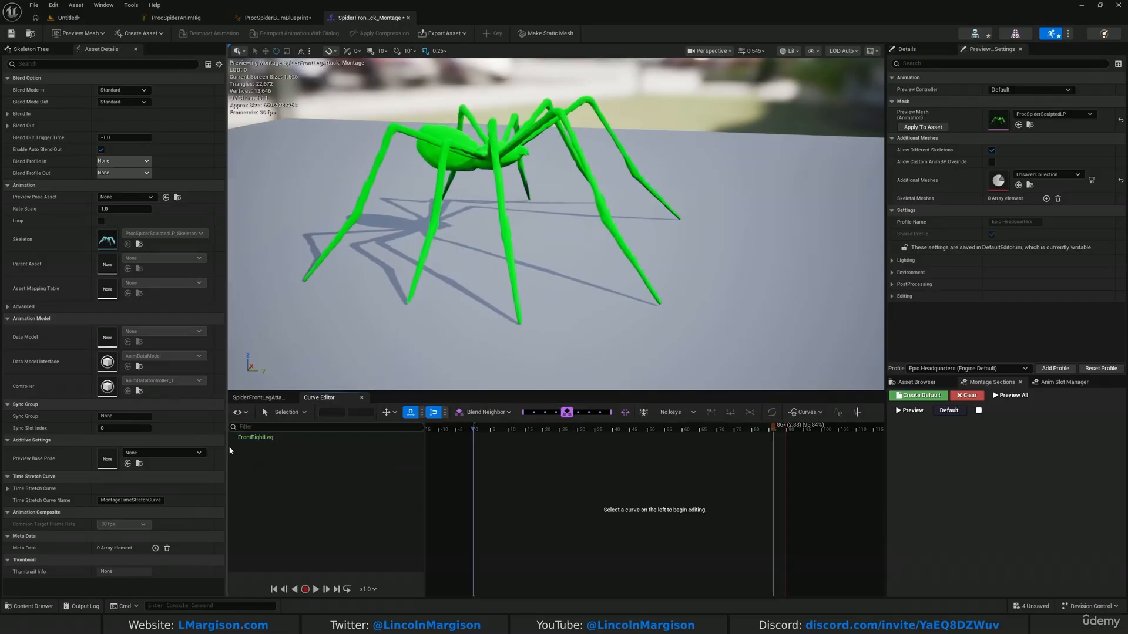
left_click(288, 436)
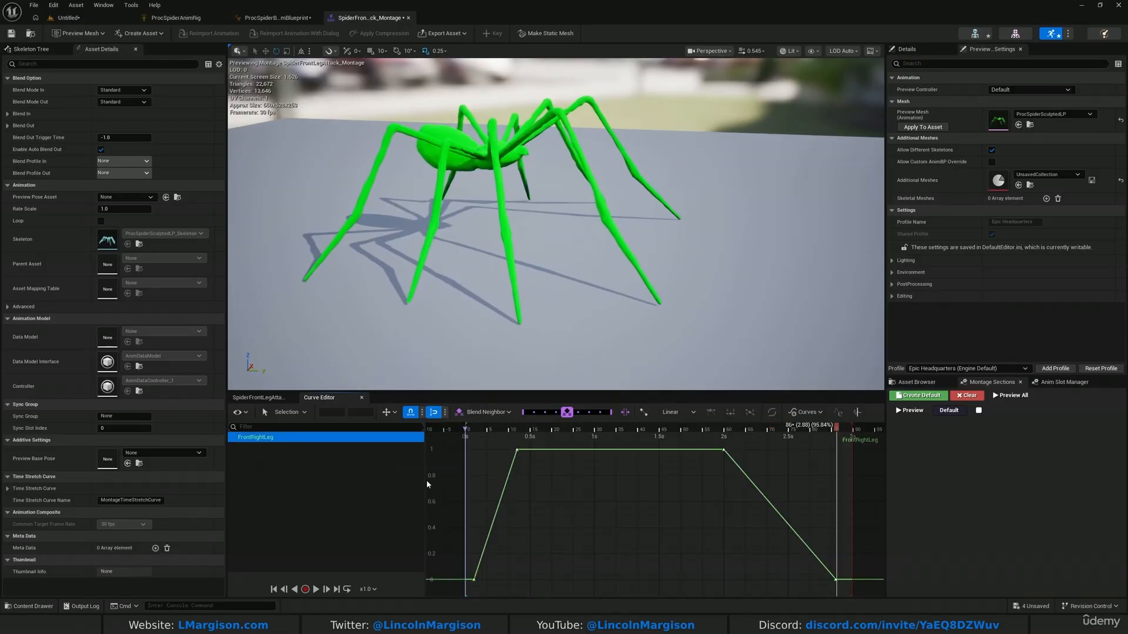
left_click(253, 398)
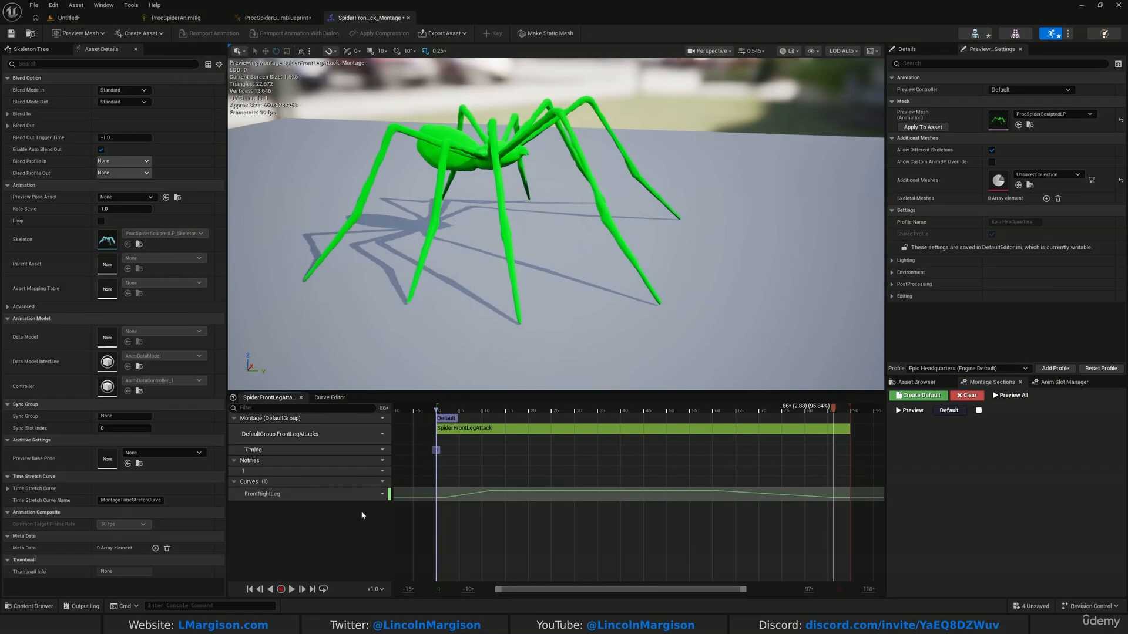
left_click(379, 482)
mouse_move(388, 507)
left_click(487, 440)
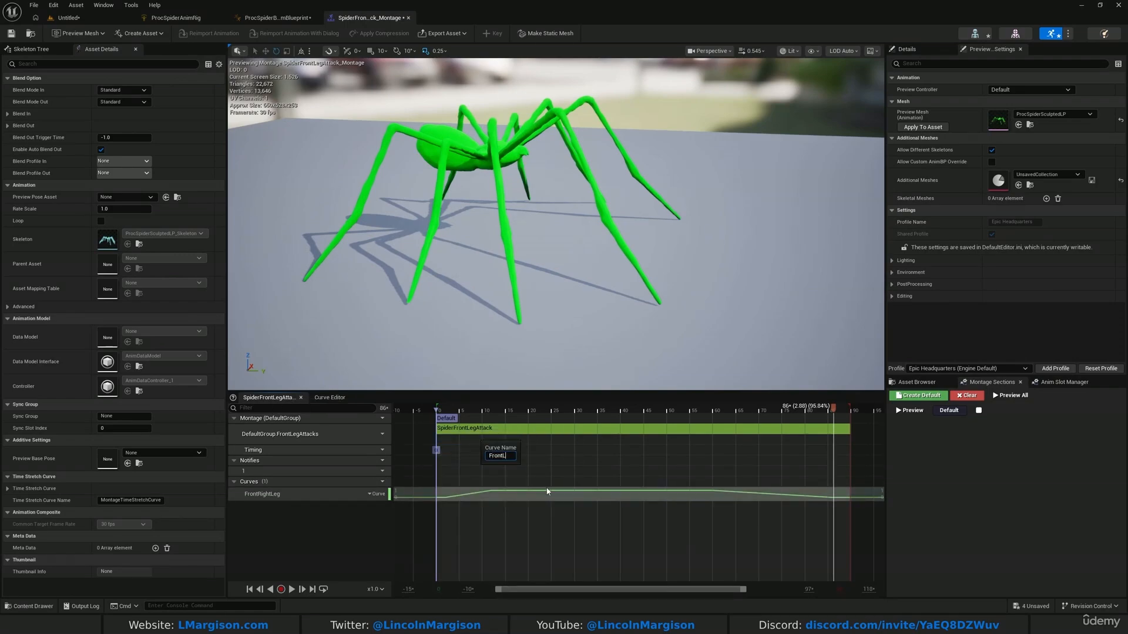
type("FrontLeftLeg")
key("Return")
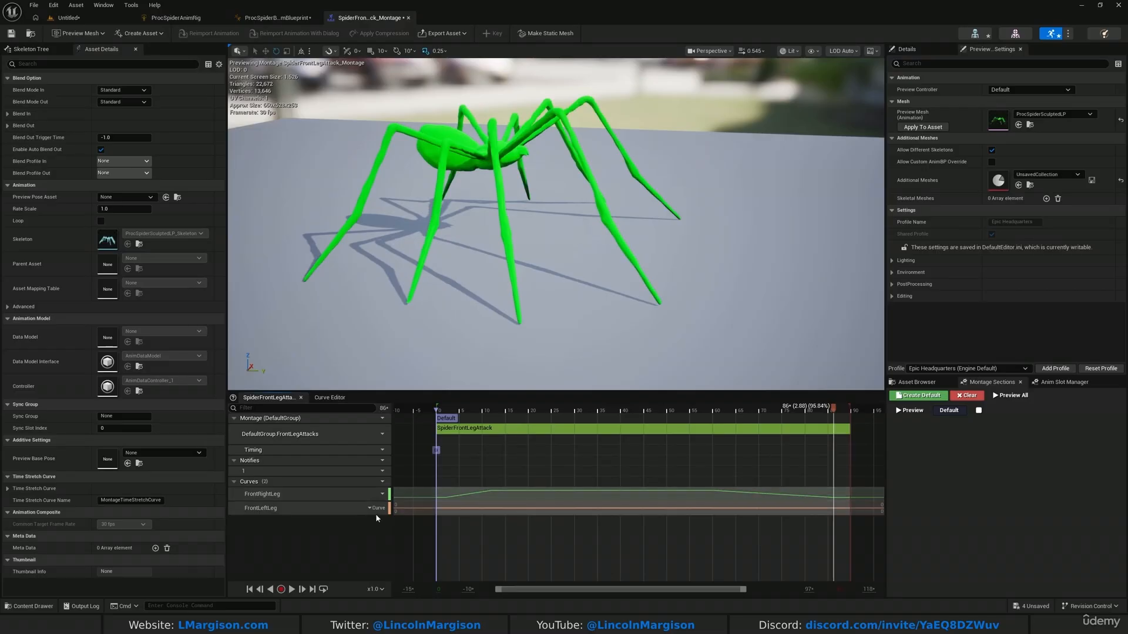
Open the FrontLeftLeg curve for editing and add its first key at 0.2 s with value 0.
left_click(376, 512)
left_click(388, 533)
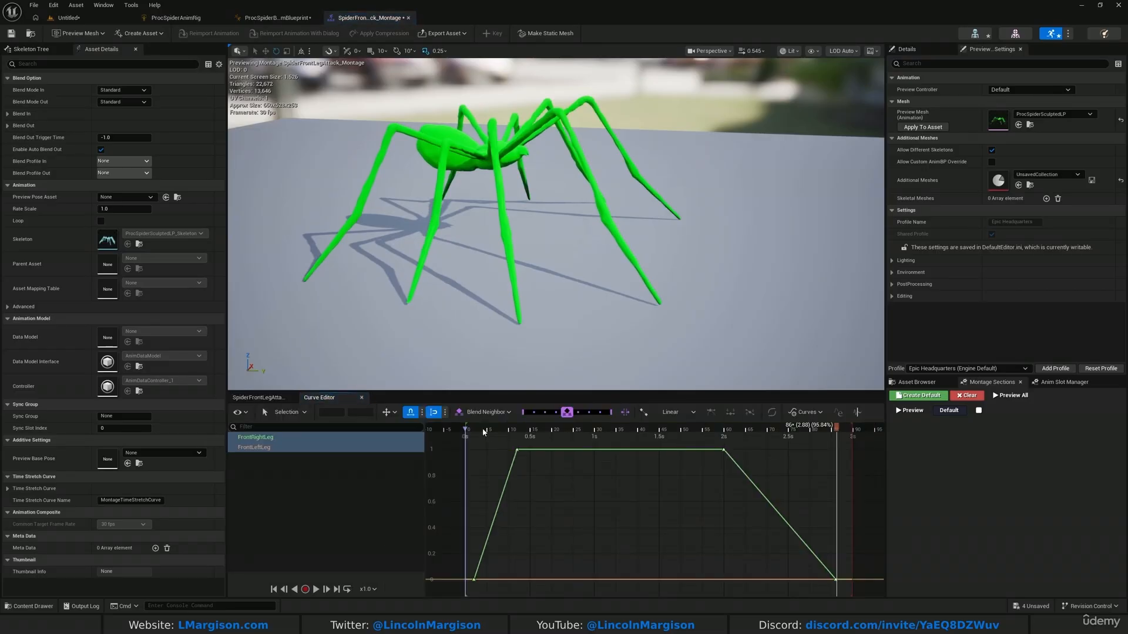
left_click_drag(513, 434, 487, 441)
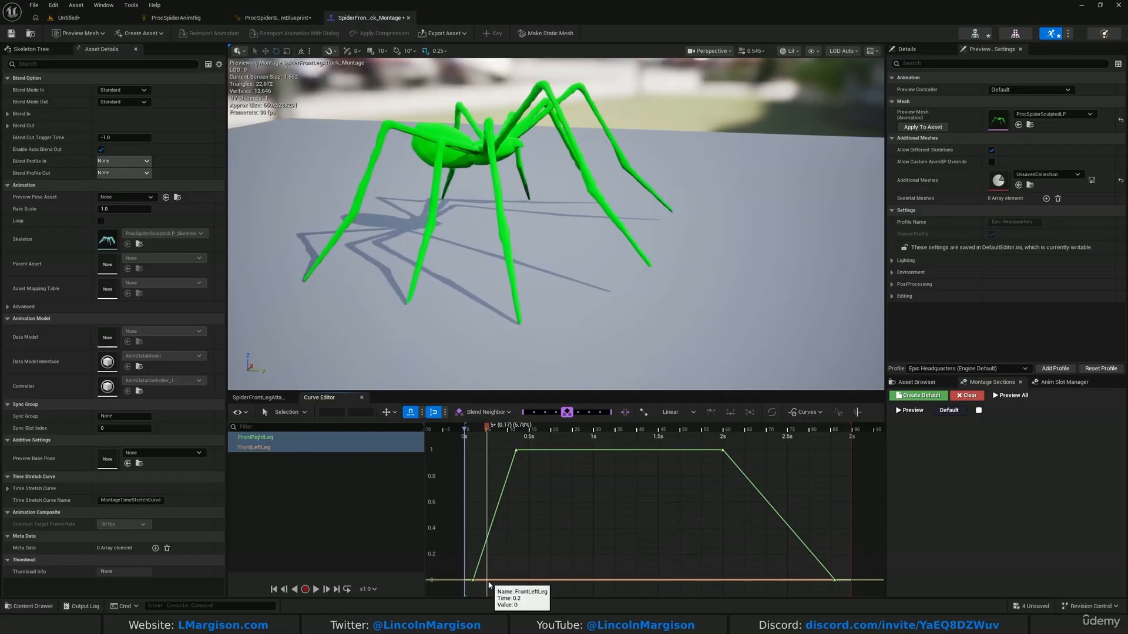
right_click(490, 583)
left_click(498, 473)
Add a FrontLeftLeg key at 0.7 s and set its value to 1.
left_click_drag(484, 427, 562, 434)
right_click(561, 580)
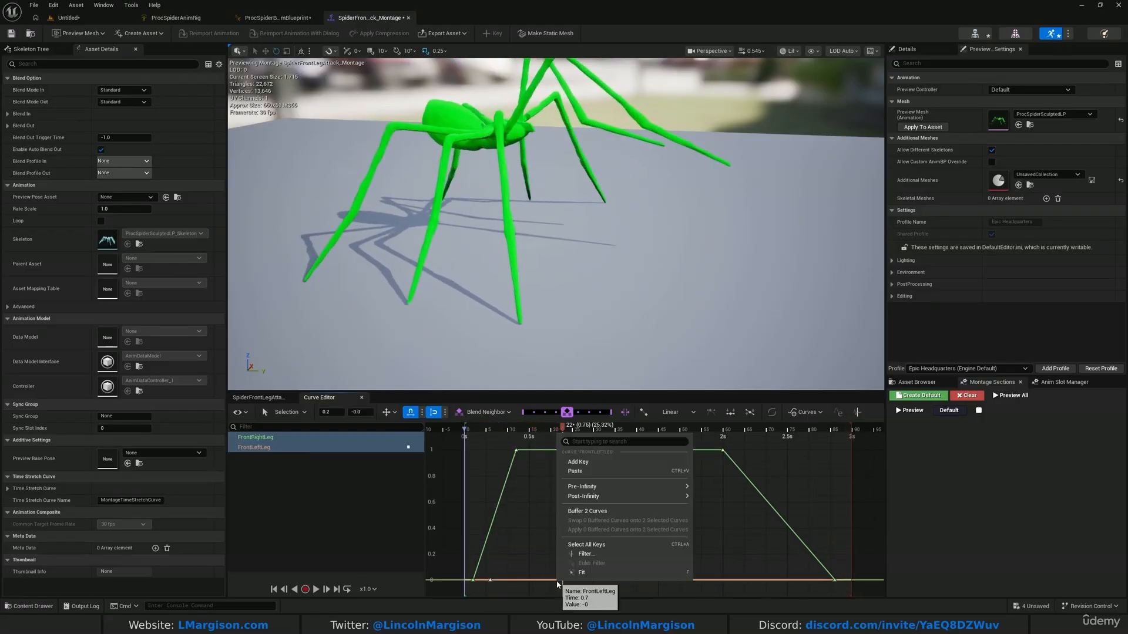
left_click(582, 464)
mouse_move(556, 581)
left_mouse_down()
mouse_move(558, 568)
mouse_move(565, 584)
left_mouse_up()
type("1")
key("Return")
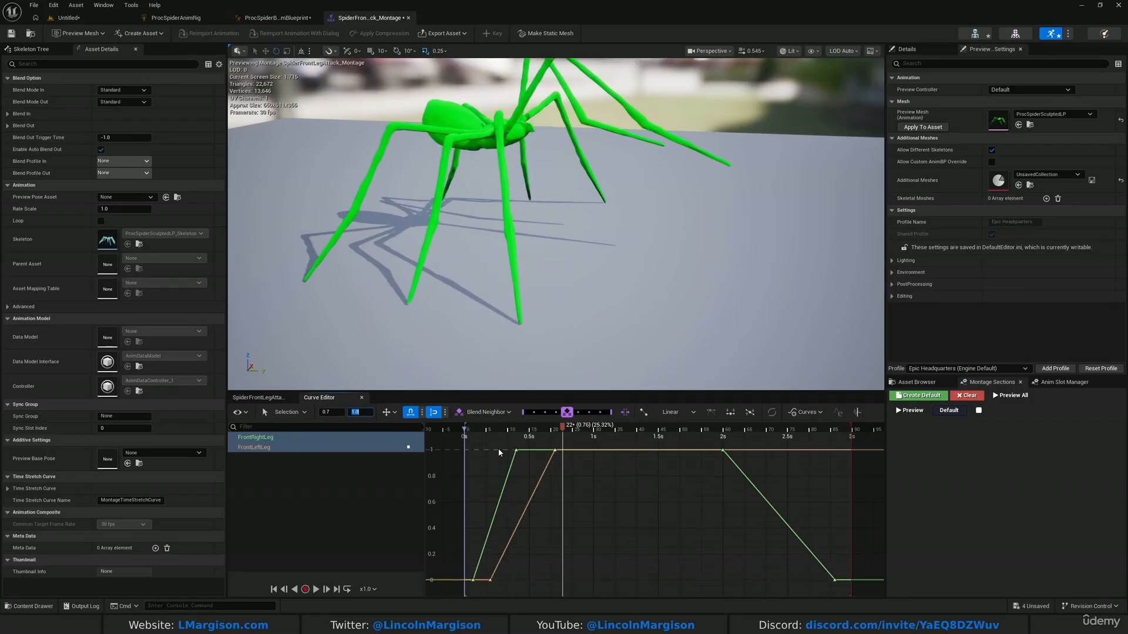
Find the frame where the left front leg lands and add a FrontLeftLeg key there at about 2.23 s.
left_click_drag(559, 425, 740, 433)
right_click_drag(699, 306, 399, 297)
mouse_move(737, 430)
left_mouse_down()
mouse_move(724, 432)
mouse_move(756, 431)
left_mouse_up()
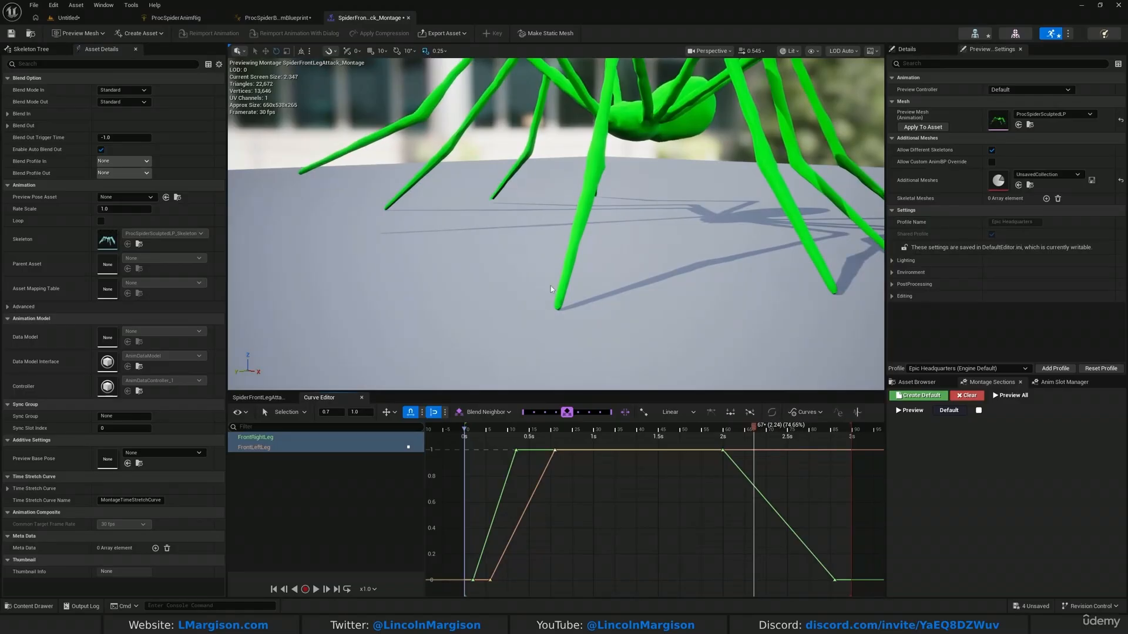
right_click_drag(551, 289, 570, 264)
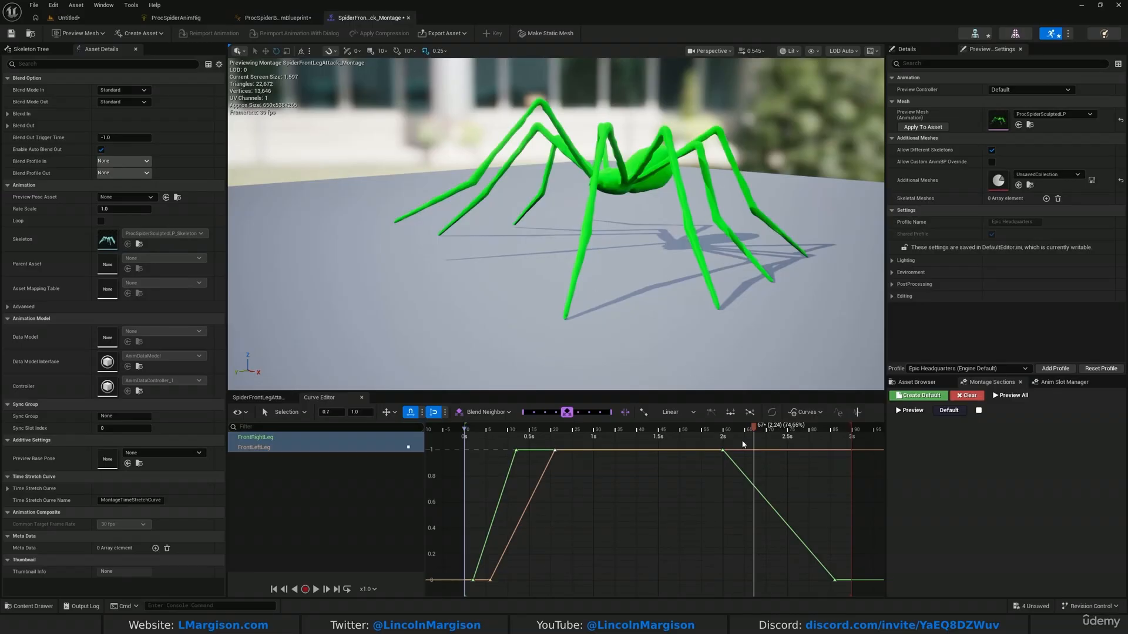
right_click(754, 451)
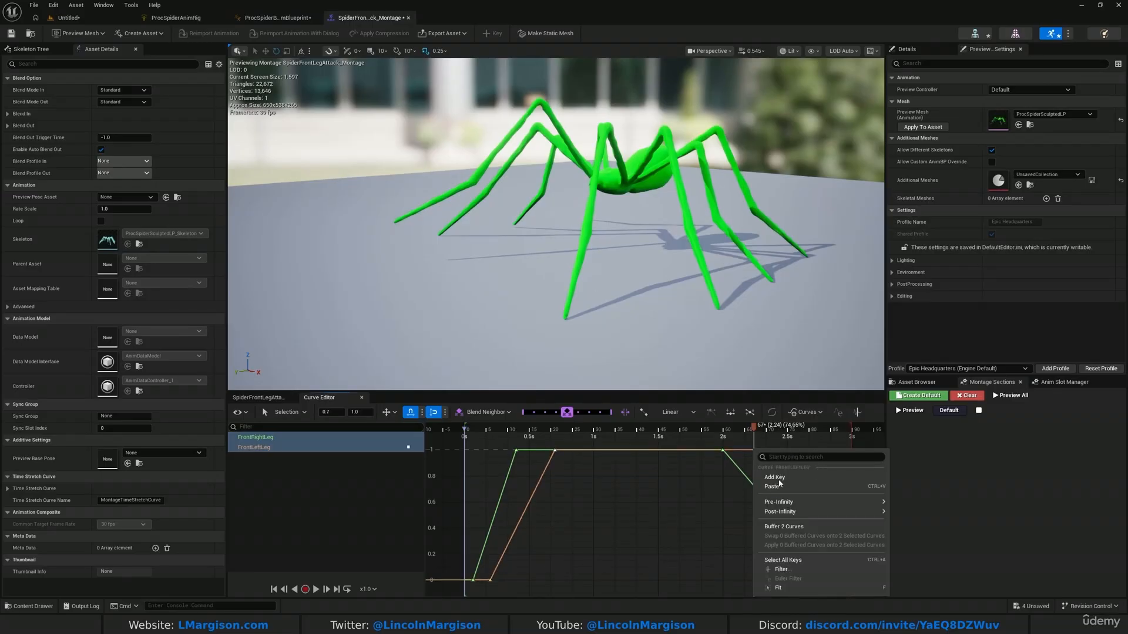
left_click(773, 479)
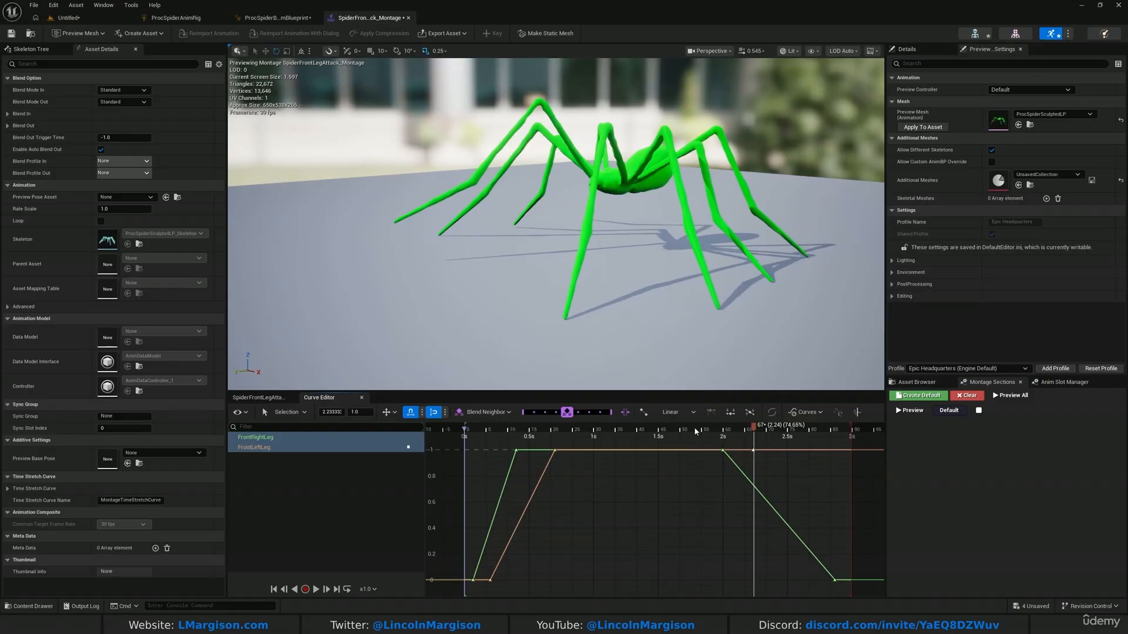
Add a FrontLeftLeg key at about 1.47 s with value 1 and set the key at about 2.23 s to 0.
left_click_drag(656, 430, 526, 458)
left_click_drag(533, 464, 655, 461)
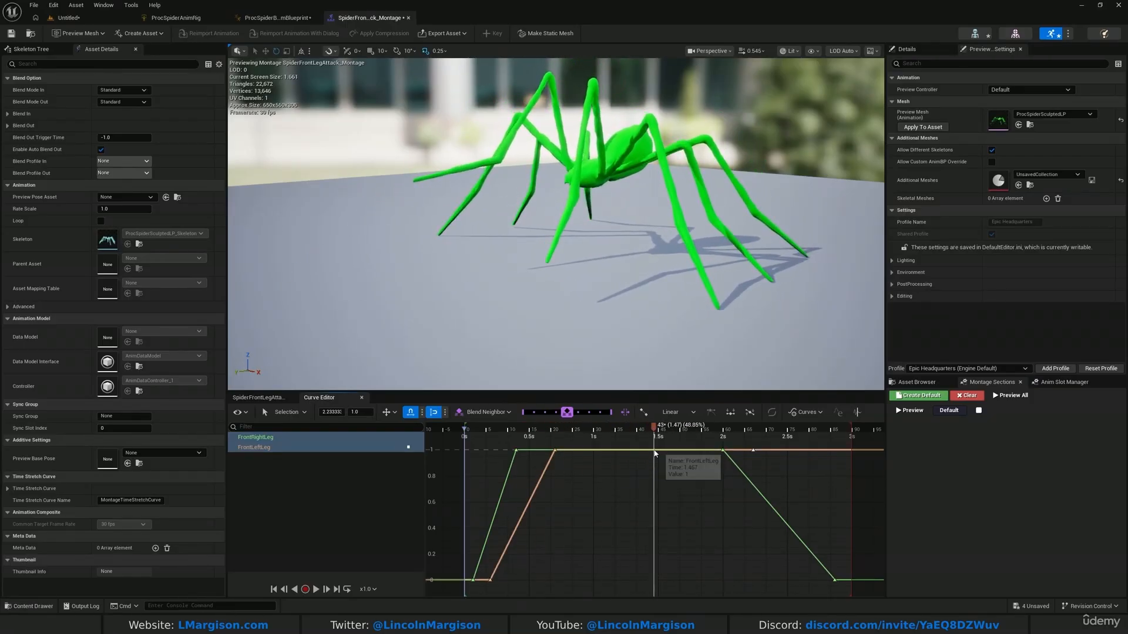
right_click(655, 463)
left_click(678, 484)
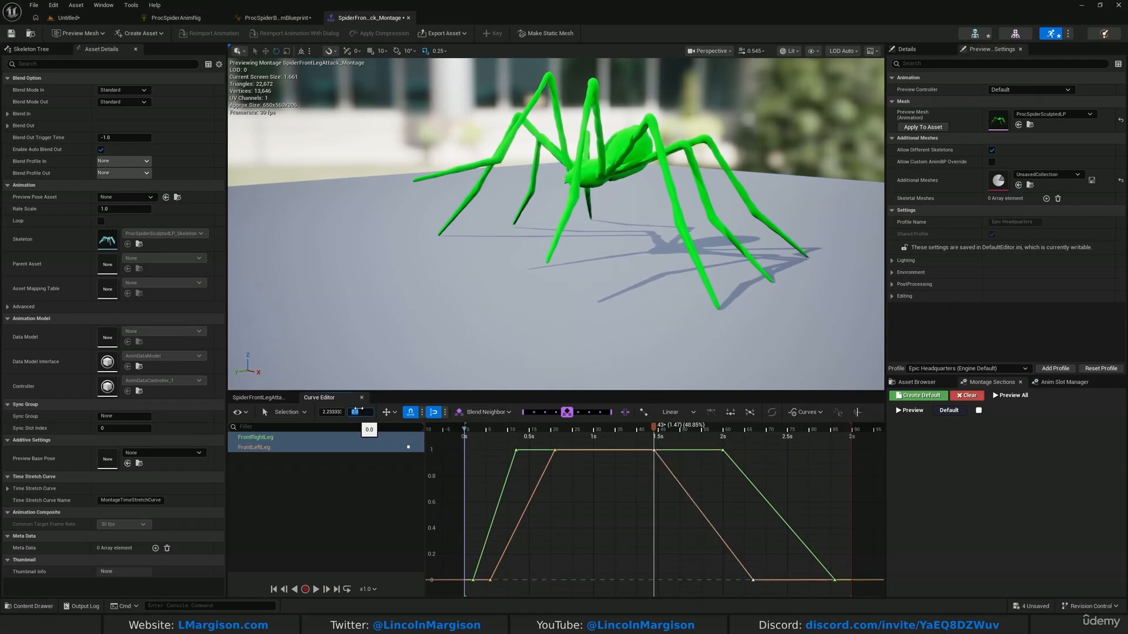
Compare the FrontLeftLeg and FrontRightLeg curves, singly and together, with the leg motion by scrubbing the montage.
left_click_drag(551, 433, 484, 573)
left_click_drag(514, 436, 756, 438)
left_click(272, 449)
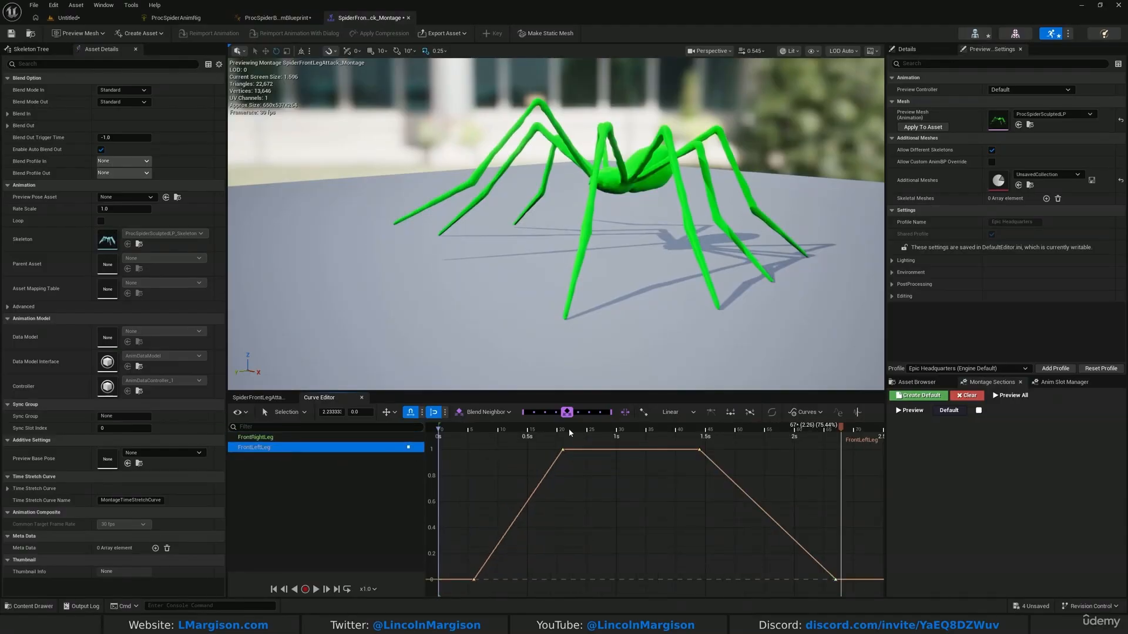
left_click_drag(570, 434, 705, 445)
left_click(267, 442)
left_click(515, 437)
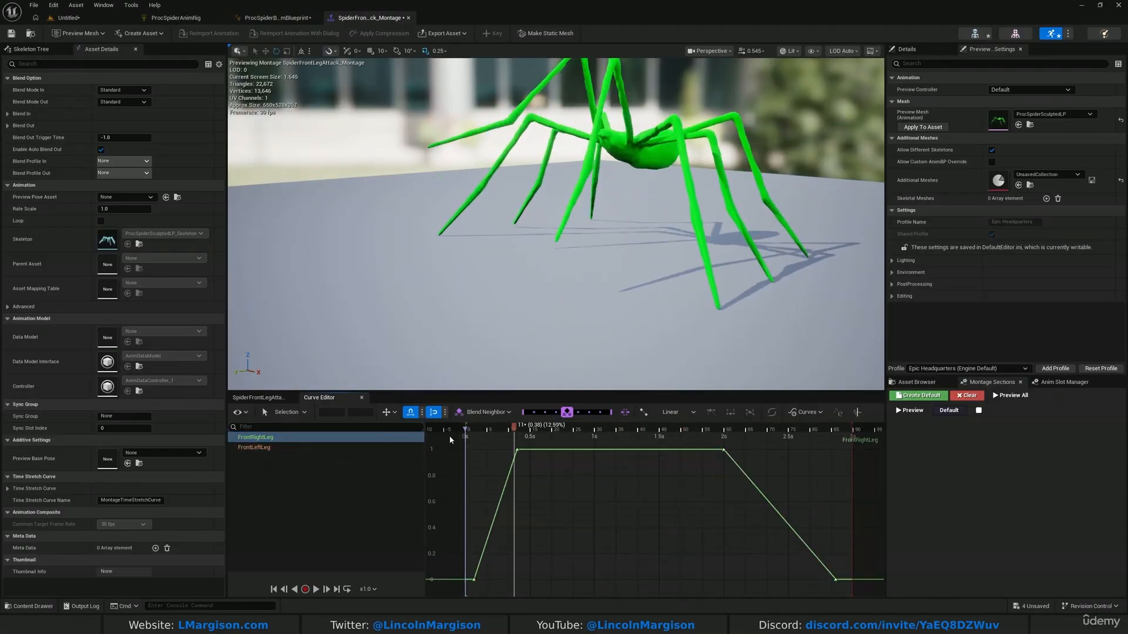
left_click(273, 450, "shift")
mouse_move(515, 436)
left_mouse_down()
mouse_move(494, 436)
mouse_move(830, 442)
mouse_move(517, 436)
left_mouse_up()
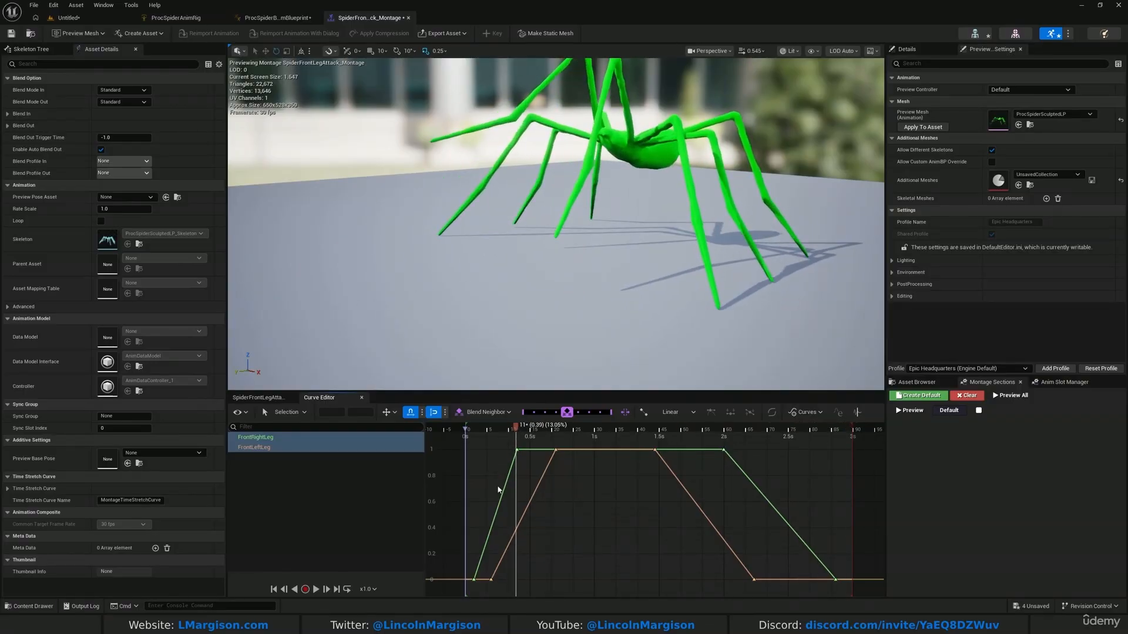
left_click_drag(863, 427, 863, 429)
Set the FrontRightLeg key at 2.0 s to Auto interpolation.
left_click(724, 450)
right_click(726, 451)
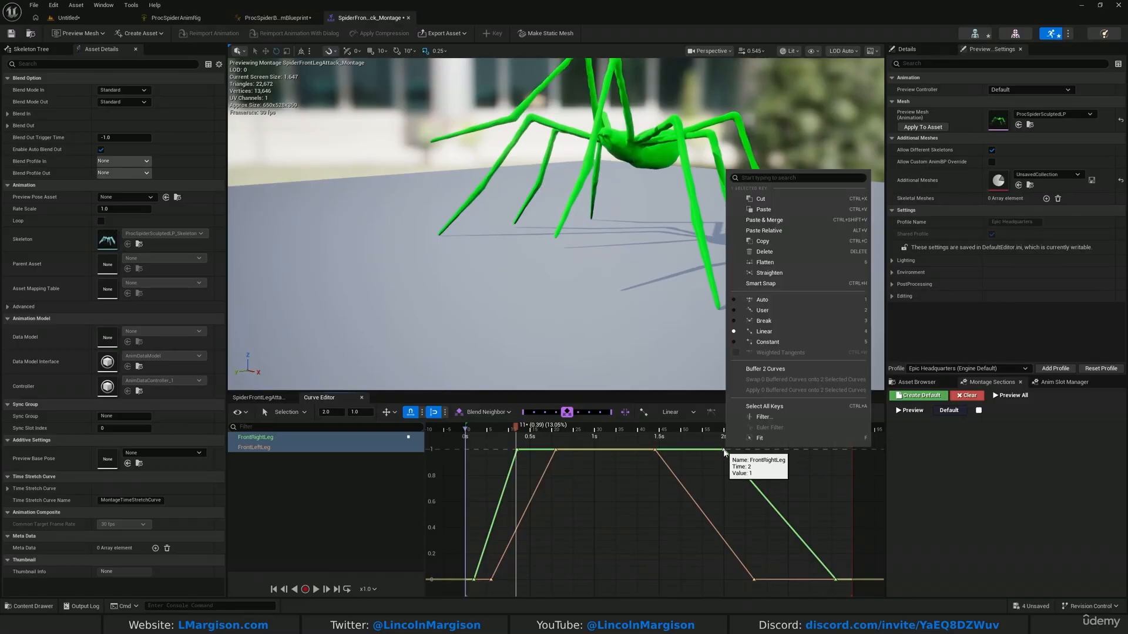
left_click(769, 302)
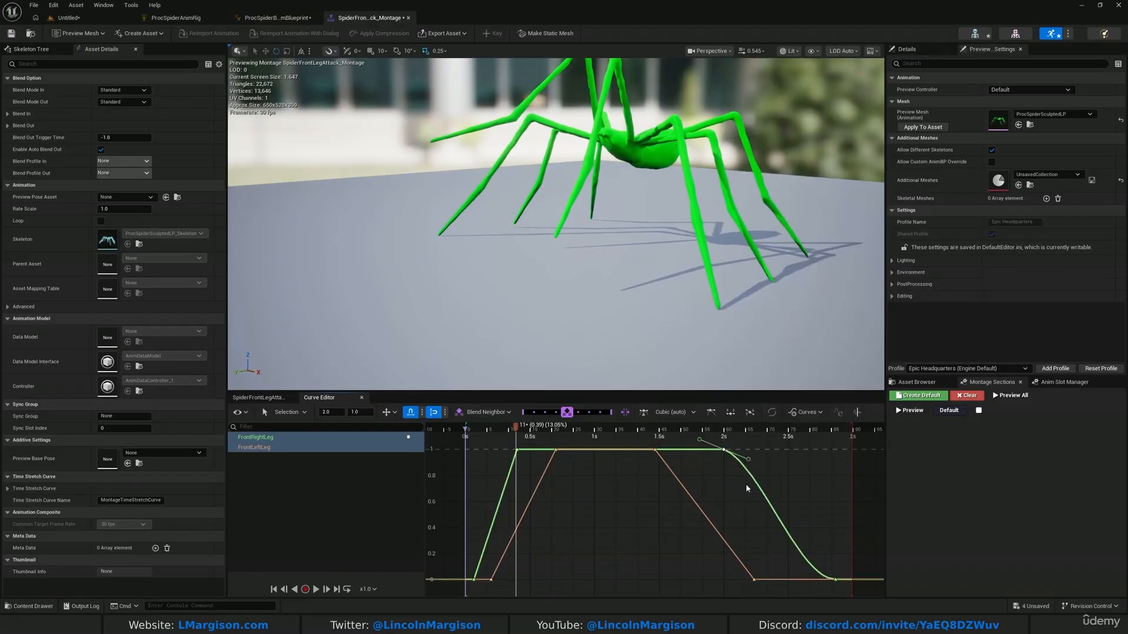
Try Auto interpolation on the FrontRightLeg key at 0.4 s and undo it.
right_click(520, 452)
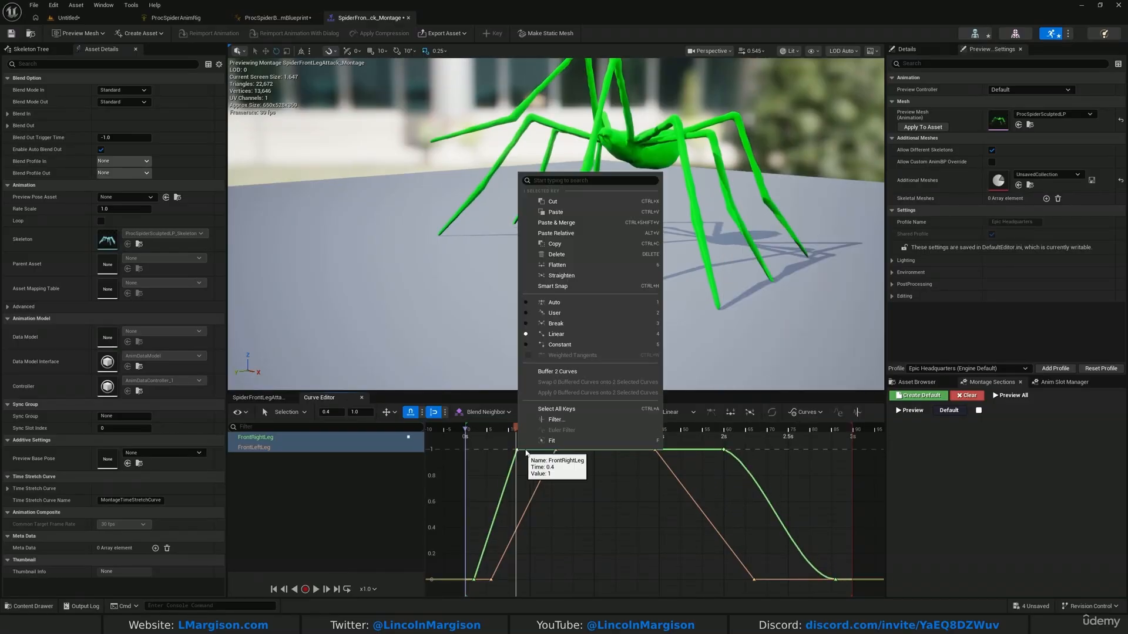
left_click(580, 302)
key("ctrl+z")
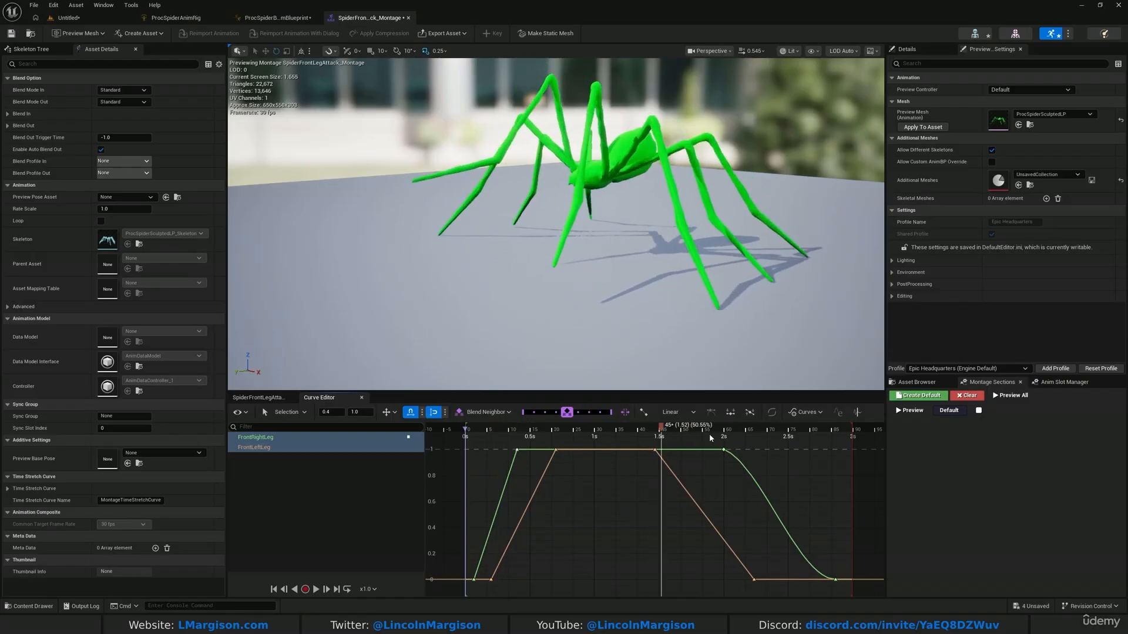
Save the montage with its two leg curves.
left_click(11, 34)
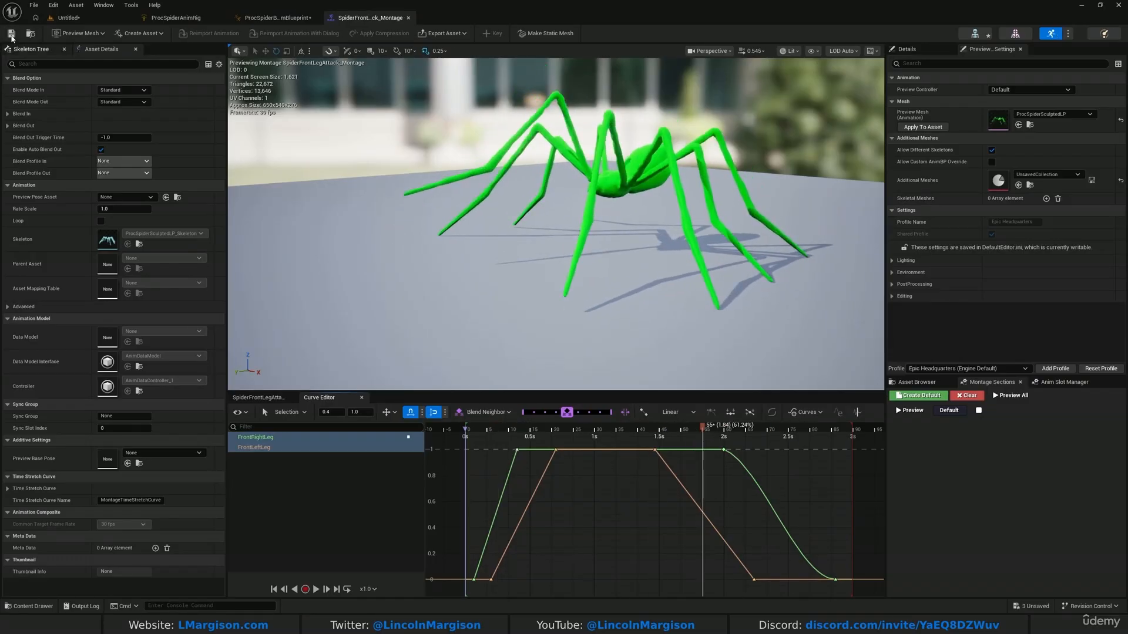
Close the montage and add a Slot 'DefaultSlot' node beside the Control Rig node in the AnimGraph, compiling the blueprint.
left_click(408, 17)
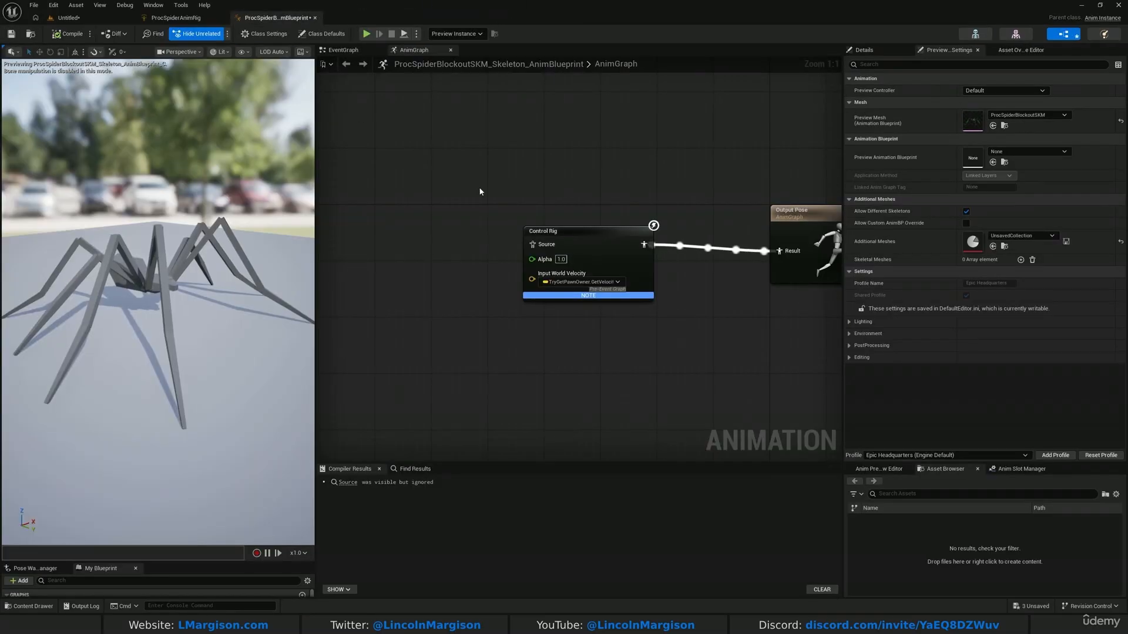
left_click(471, 323)
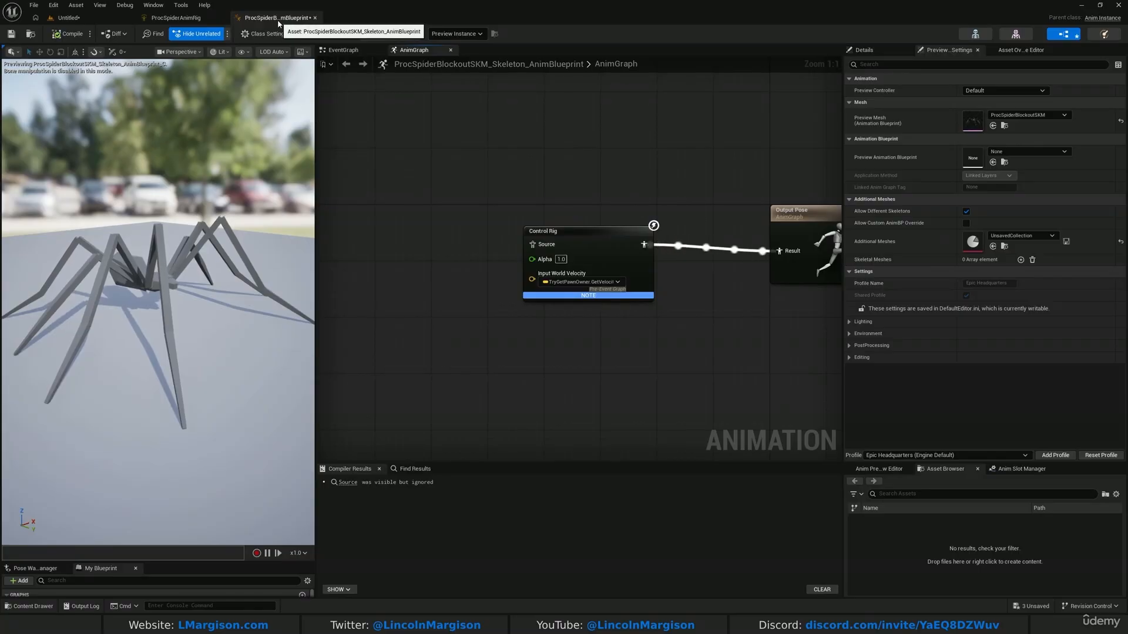
right_click_drag(376, 244, 471, 262)
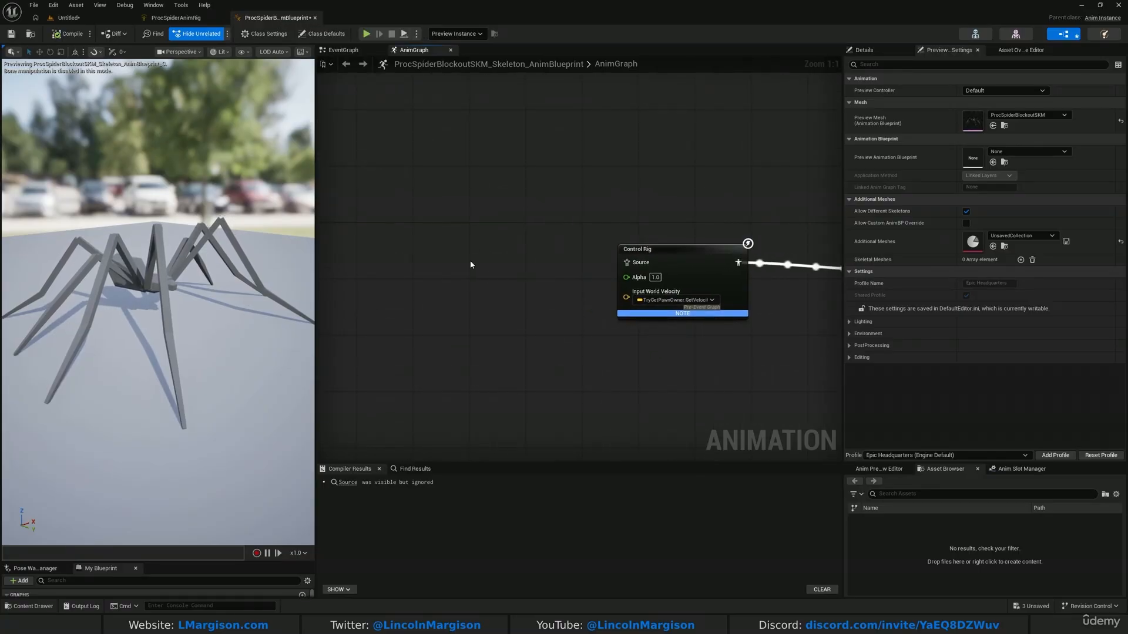
right_click(459, 295)
type("slot")
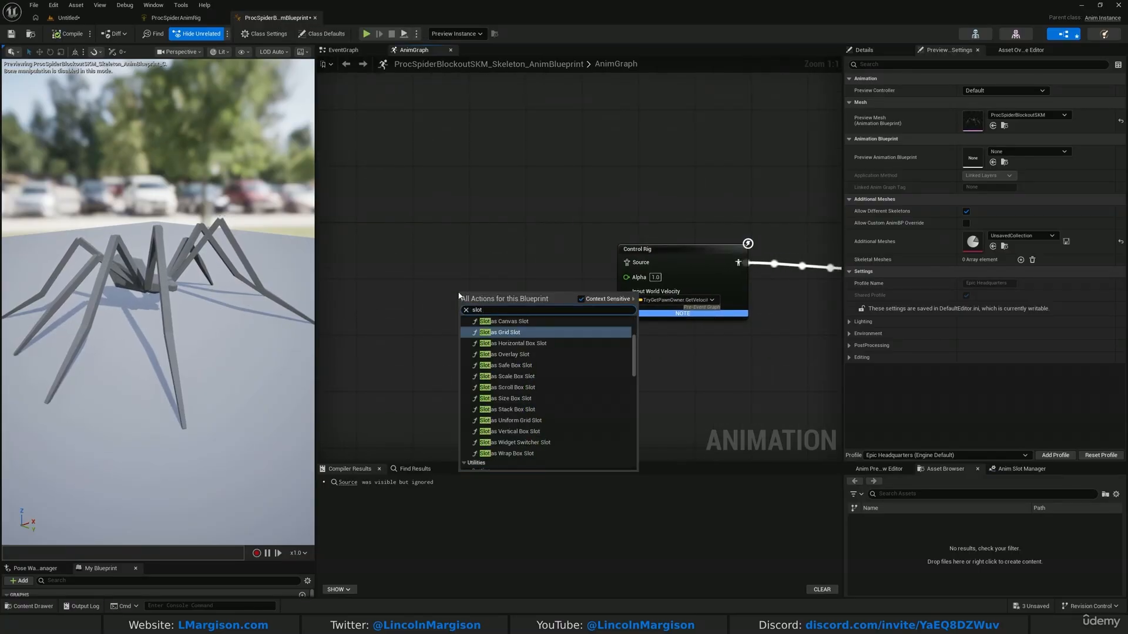
type(" defa")
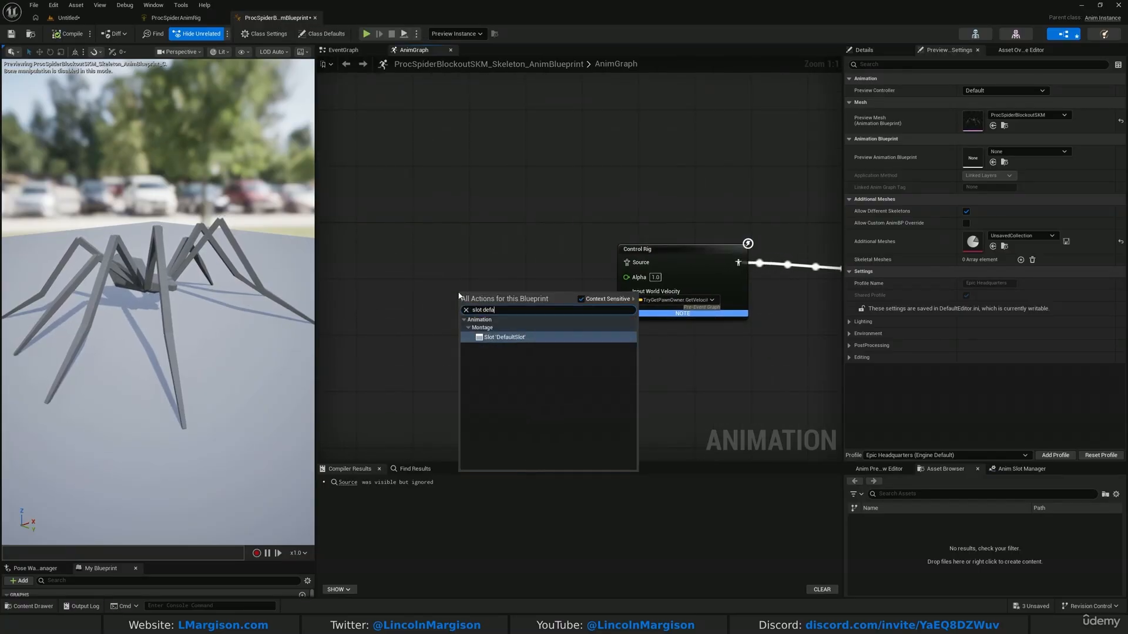
left_click(529, 337)
left_click(68, 33)
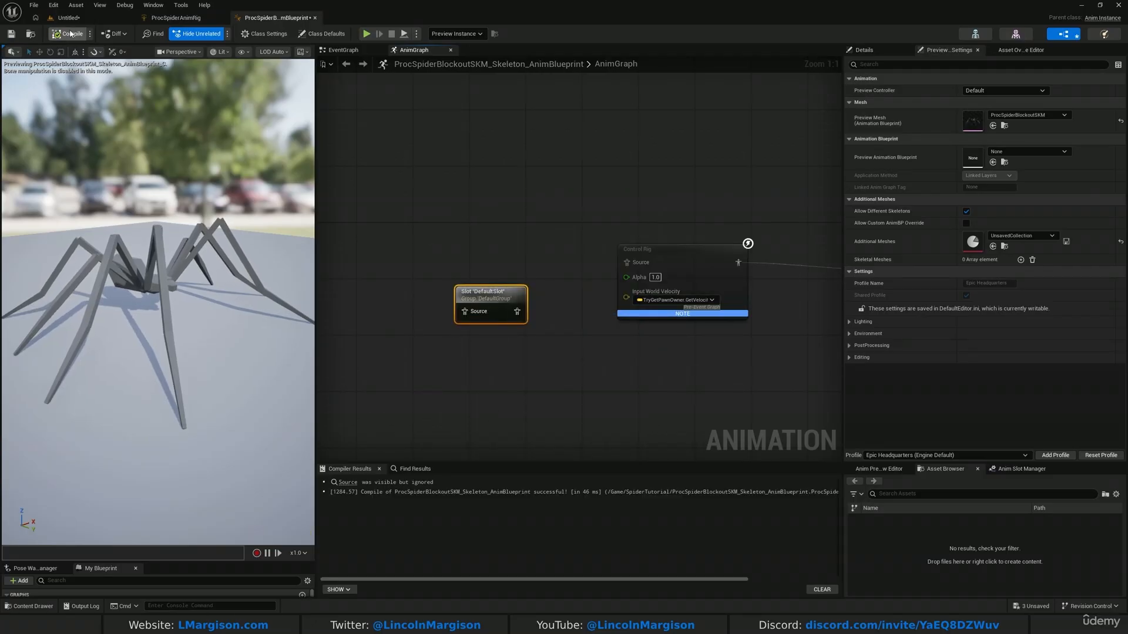
left_click_drag(498, 303, 484, 274)
left_click_drag(477, 218, 480, 280)
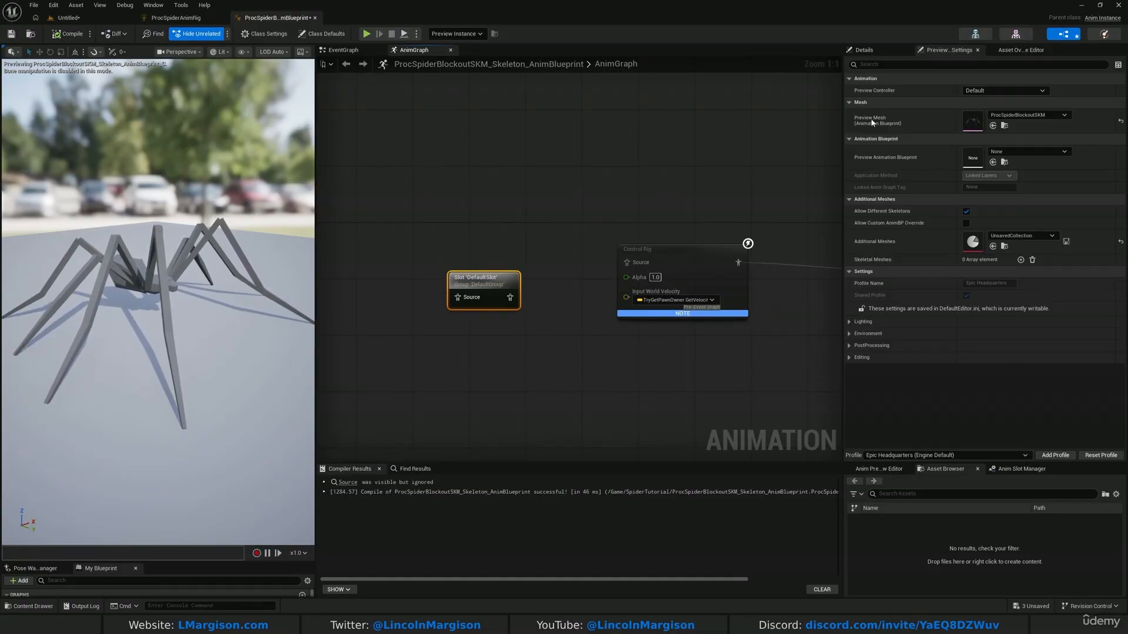
Compile the blueprint and add a new animation slot named FrontLegAttacks to DefaultGroup from the slot node's settings.
left_click(876, 53)
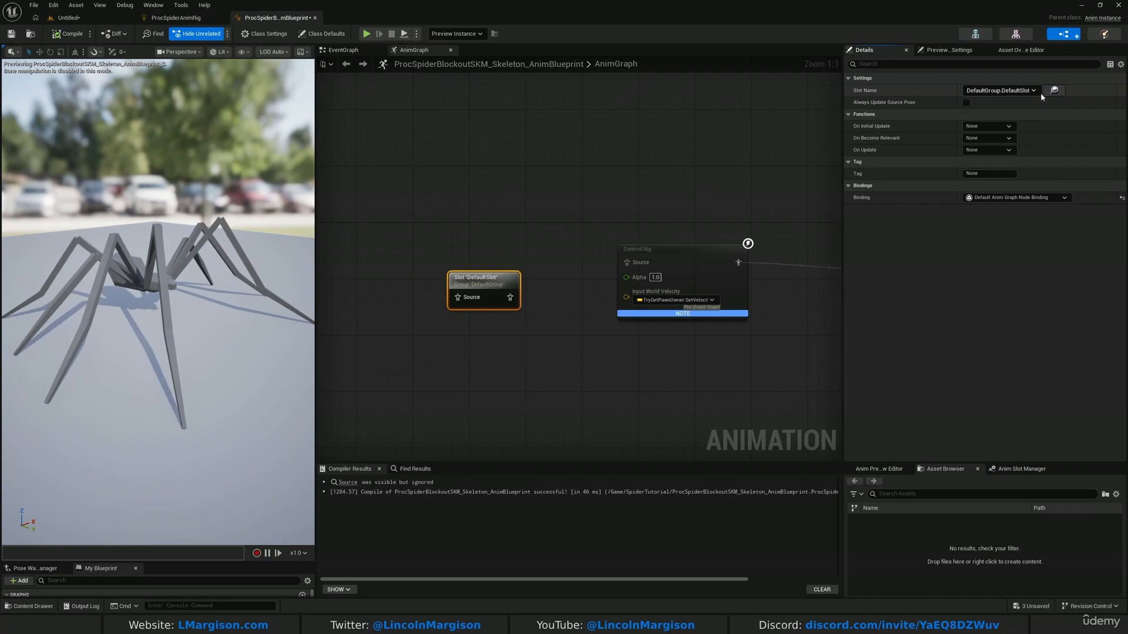
left_click(1056, 91)
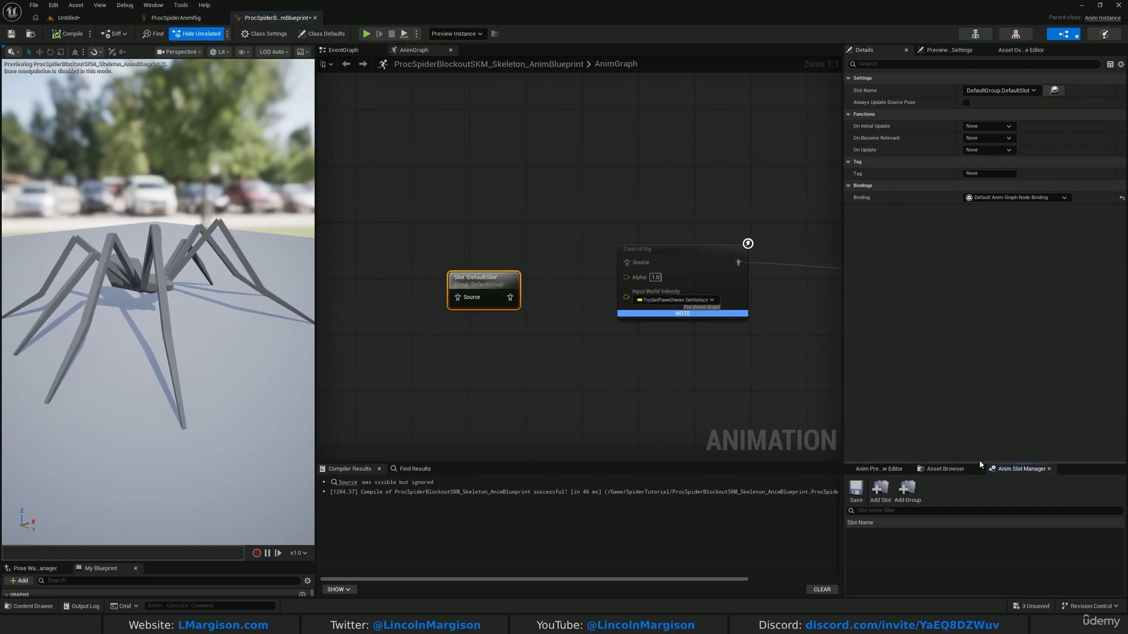
left_click_drag(957, 463, 957, 394)
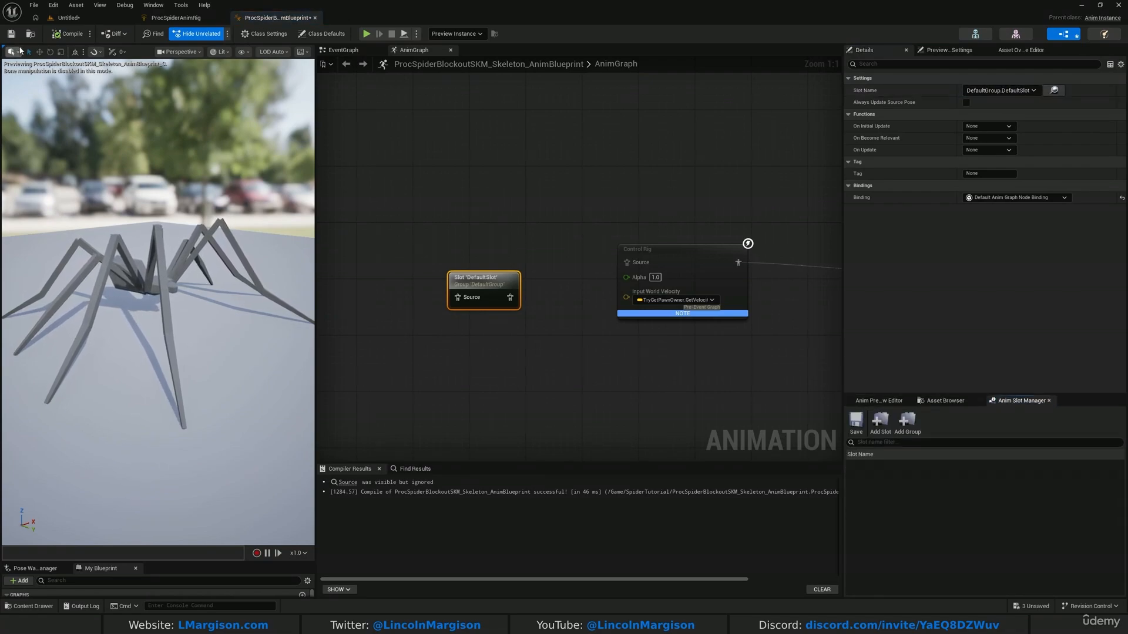
left_click(67, 34)
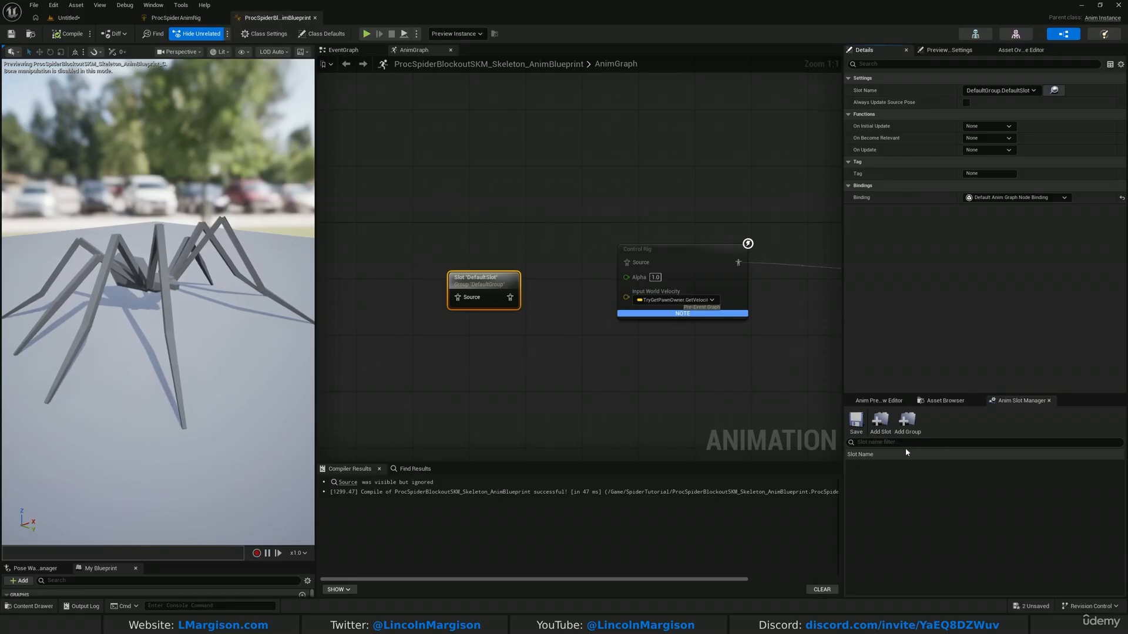
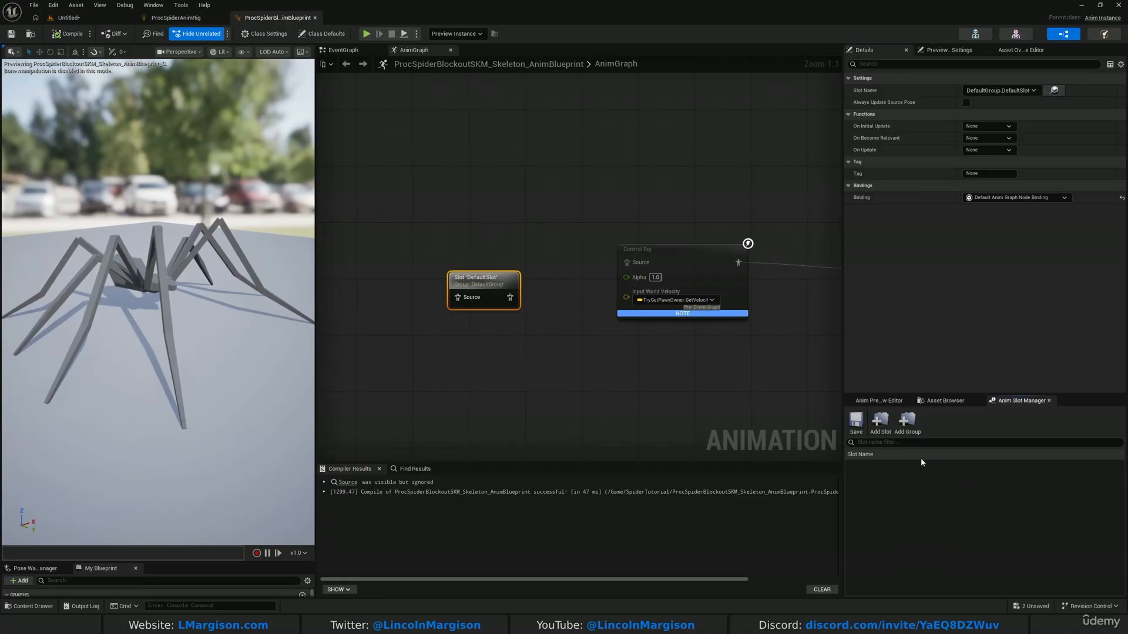
left_click(880, 422)
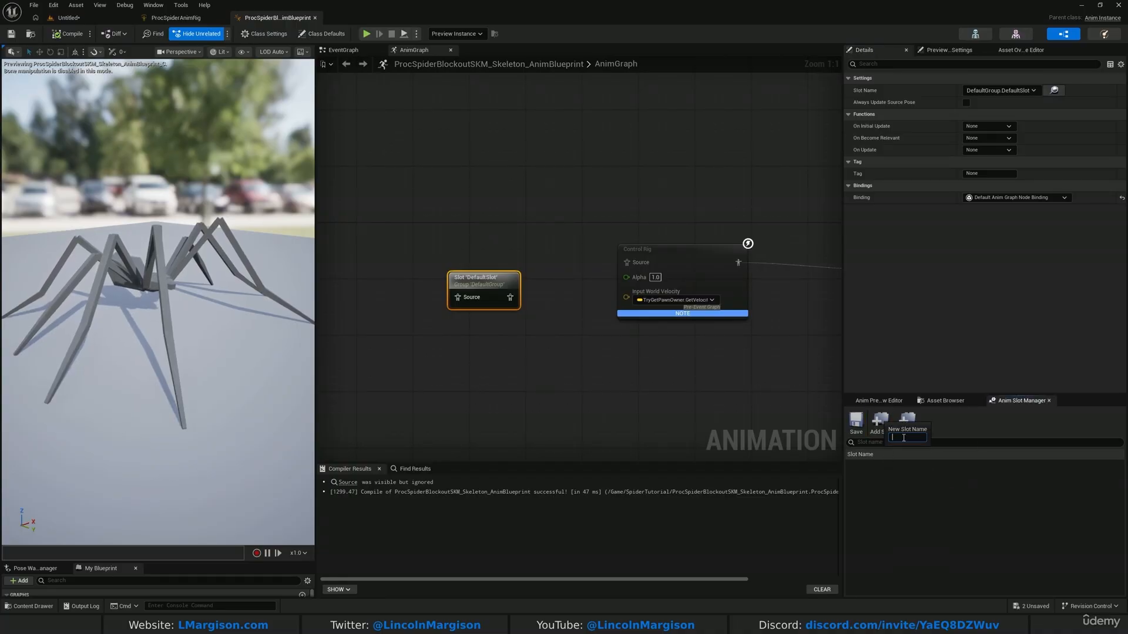
type("FrontLegAttacks")
key("Return")
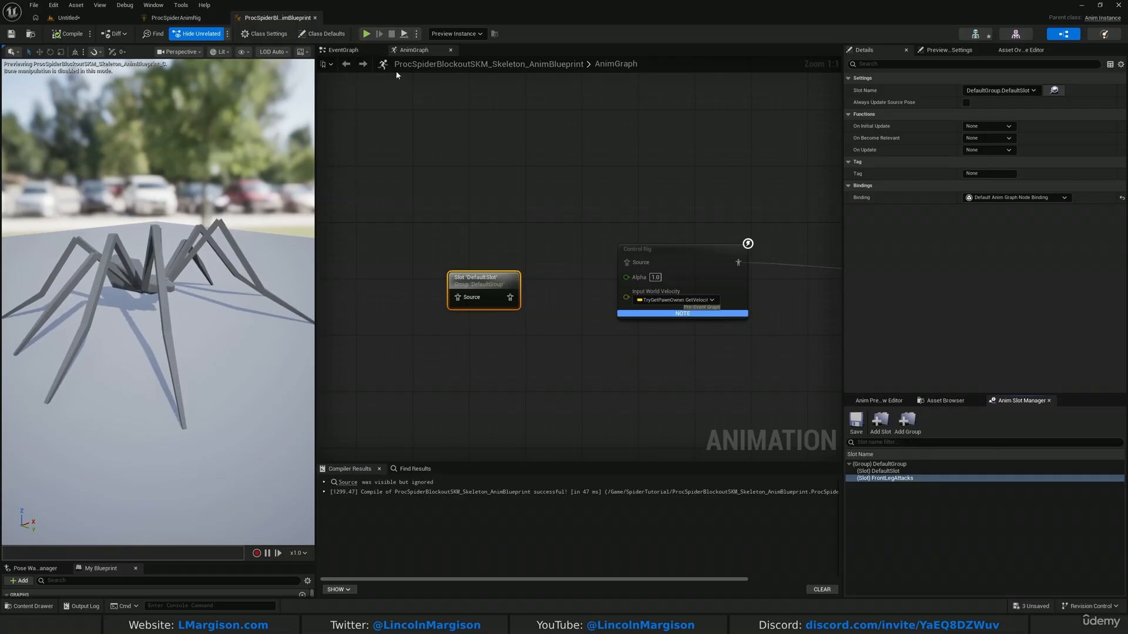
Reopen SpiderFrontLegAttack_Montage to check which slot it uses, and return to the animation blueprint.
left_click(176, 18)
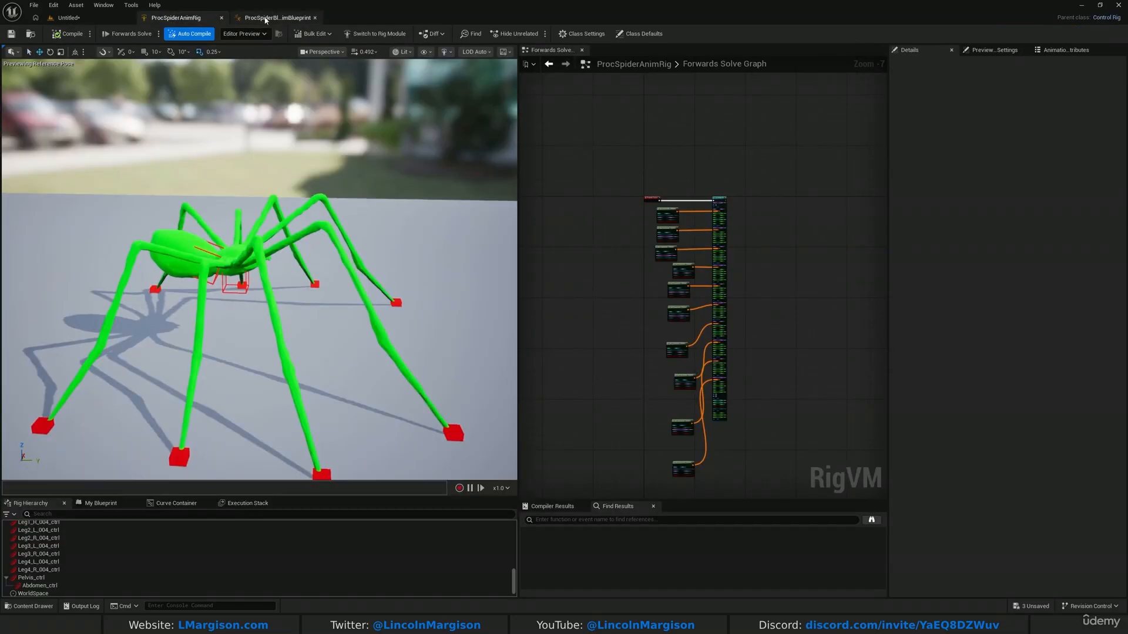
left_click(66, 16)
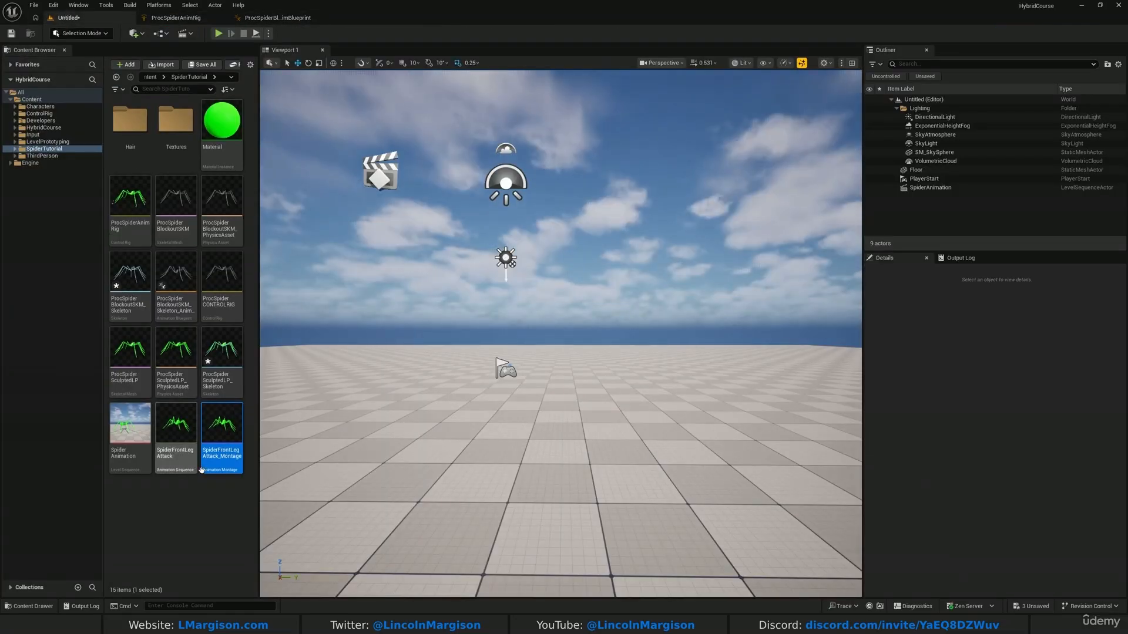
double_click(225, 435)
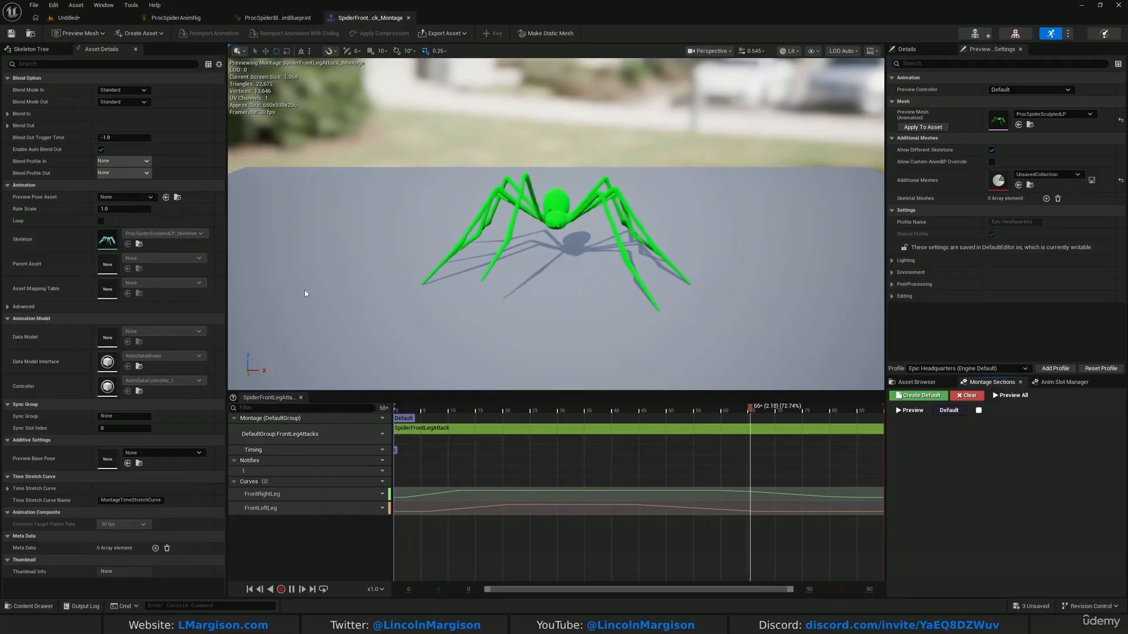
left_click(408, 17)
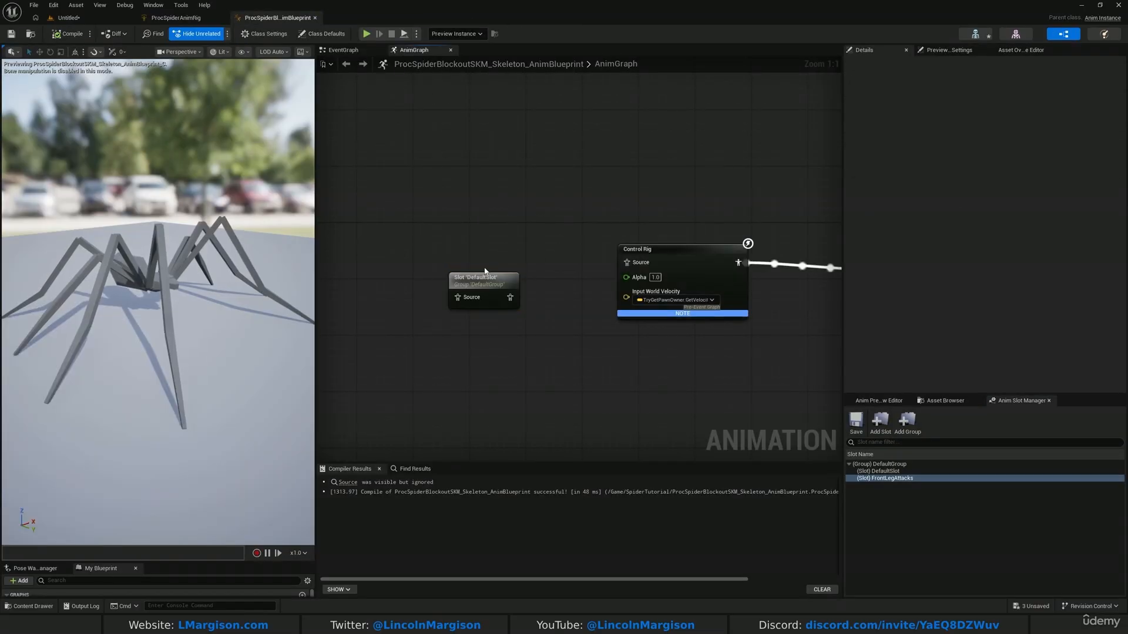
Set the slot node's slot name to DefaultGroup.FrontLegAttacks.
left_click(468, 285)
left_click(1006, 90)
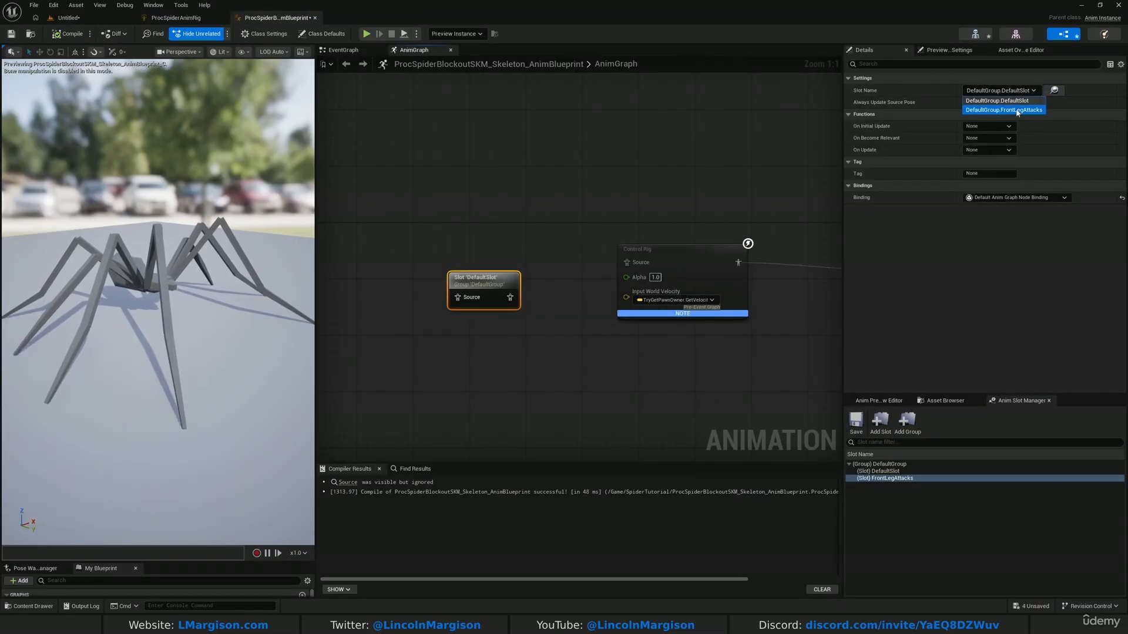
left_click(1015, 108)
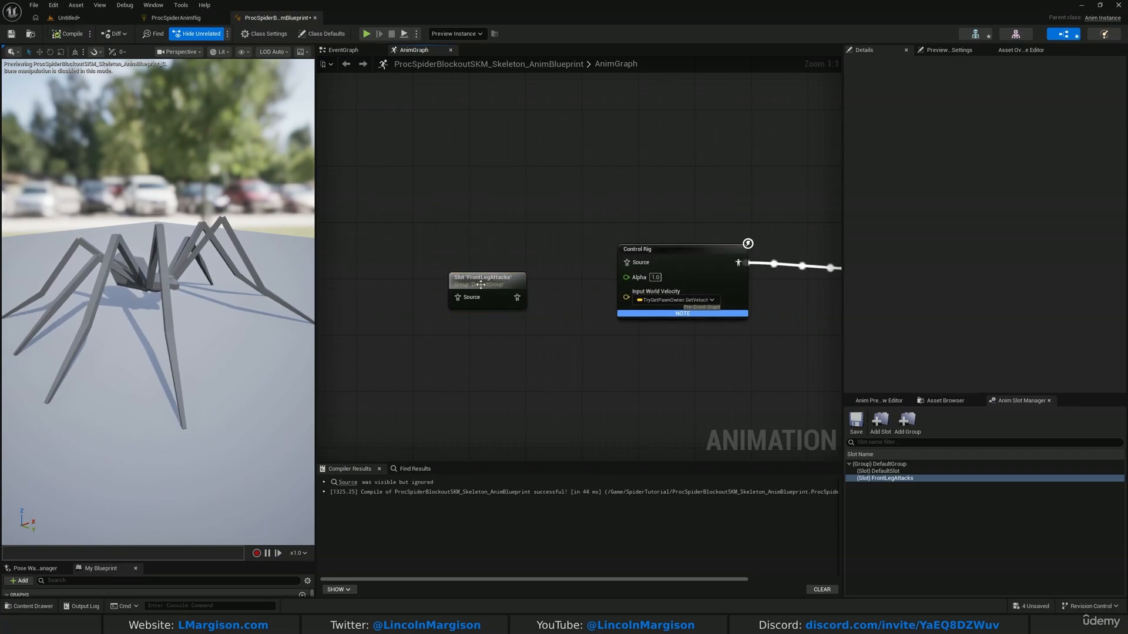
Connect the FrontLegAttacks slot's output pose to the Control Rig node's Source, align the slot node with it and compile.
left_click_drag(473, 285, 514, 274)
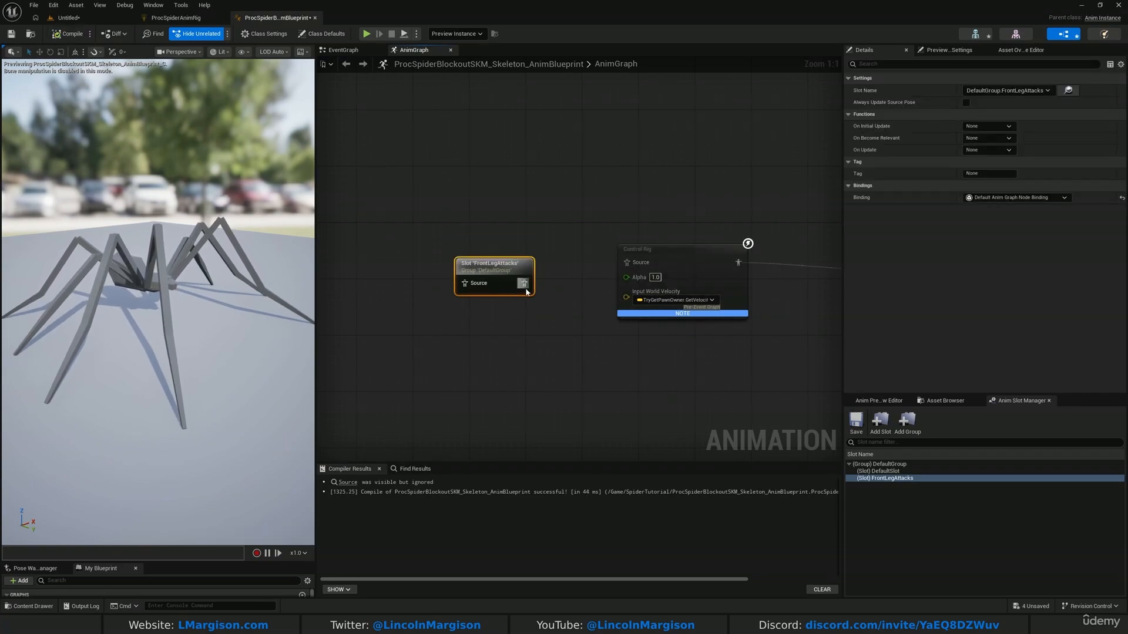
left_click_drag(636, 262, 636, 263)
left_click_drag(527, 265, 526, 243)
left_click_drag(629, 169, 662, 422)
left_click(593, 376)
left_click(70, 36)
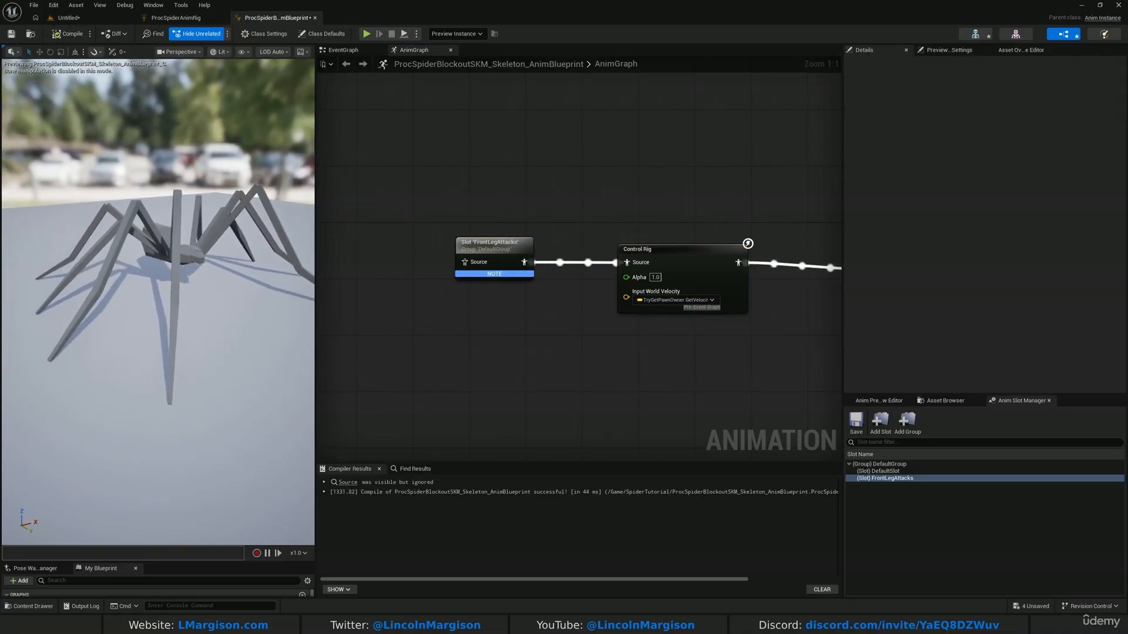
left_click(493, 243)
right_click_drag(676, 366, 634, 376)
left_click(520, 243)
left_click(444, 231)
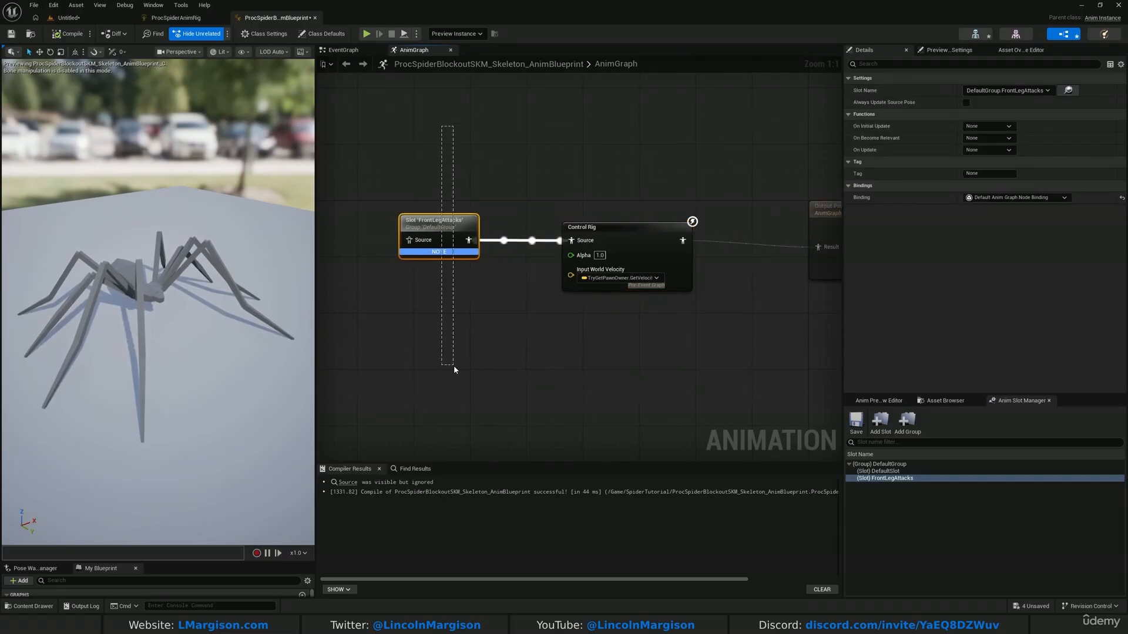
left_click(73, 33)
Open the BP_ThirdPersonSpider blueprint from the ThirdPerson/Blueprints folder.
left_click(71, 19)
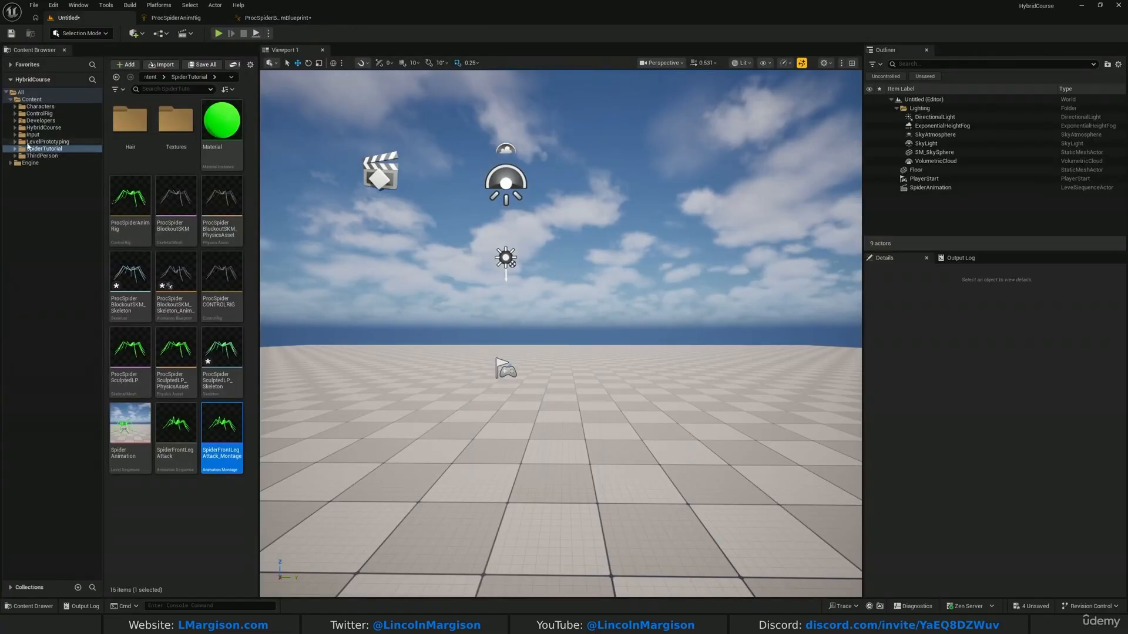
left_click(34, 155)
double_click(128, 117)
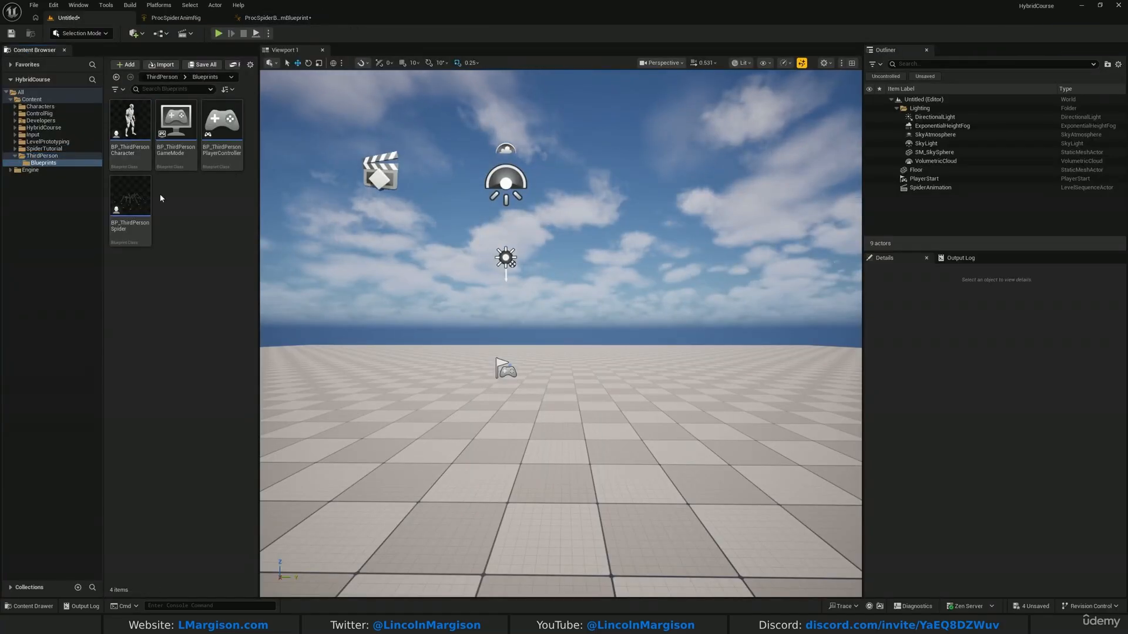
double_click(135, 219)
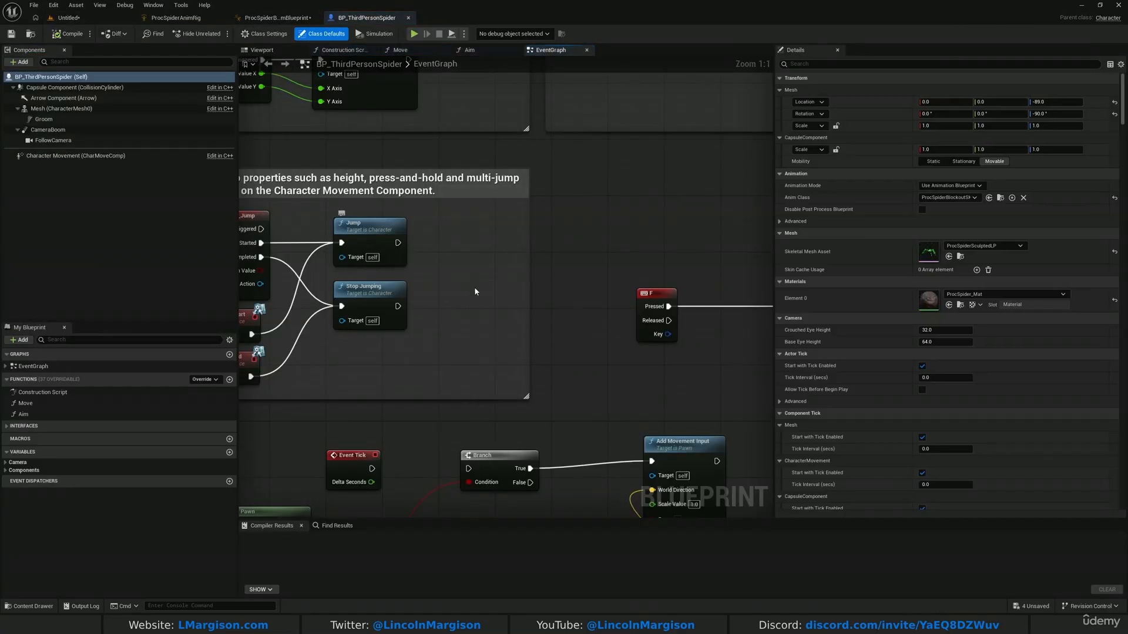
Add a Left Mouse Button event in an empty area of the spider's EventGraph.
right_click_drag(577, 210, 635, 141)
right_click_drag(536, 249, 464, 228)
right_click(464, 228)
type("left mouse button")
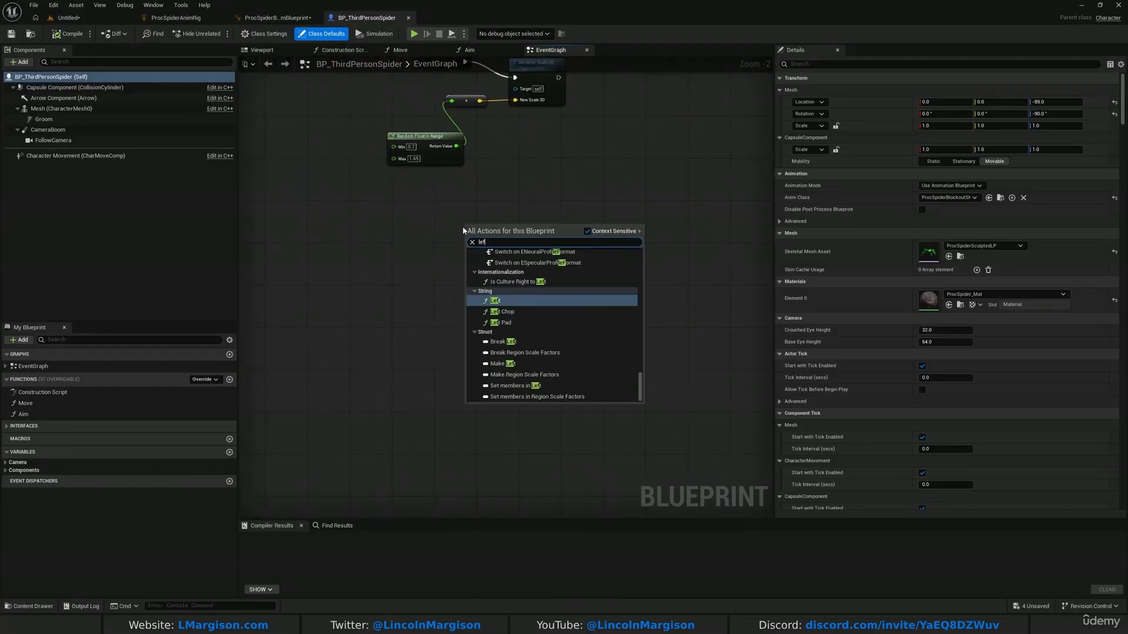
key("Return")
scroll(559, 239, "up", 2)
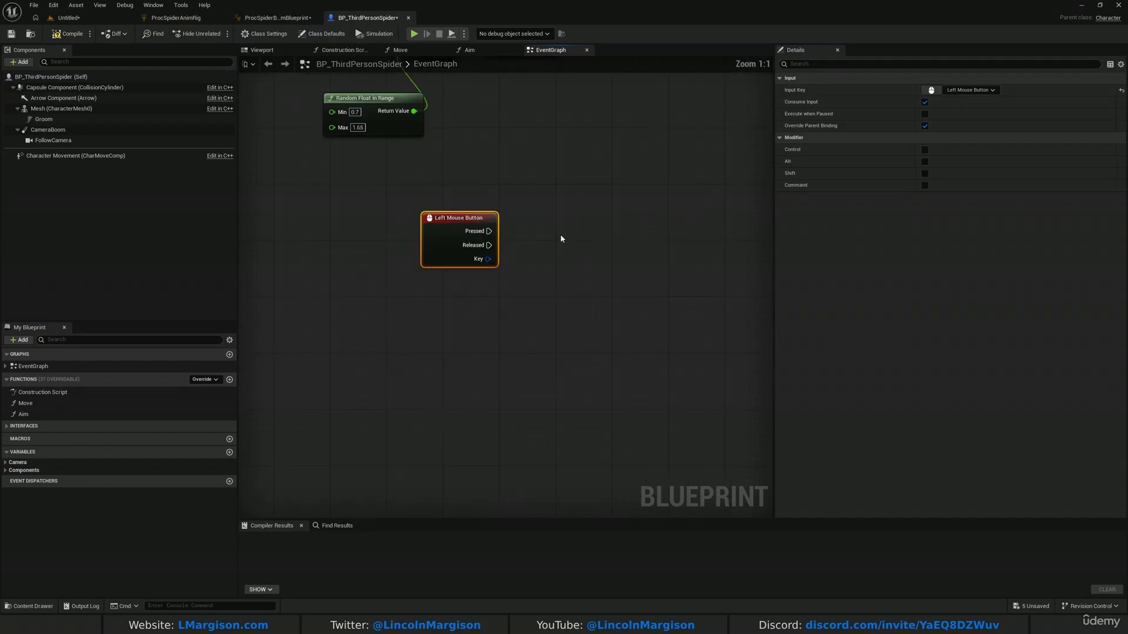
Add a Play Montage node and connect the Left Mouse Button's Pressed output to its execution input.
right_click_drag(558, 239, 421, 288)
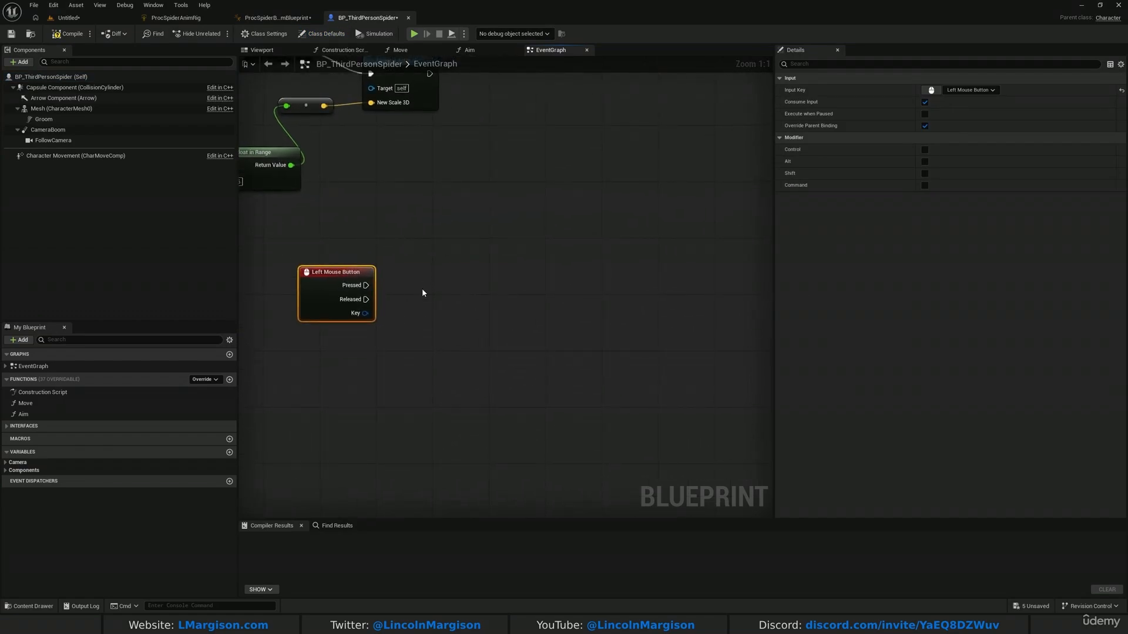
right_click(467, 277)
type("play montage")
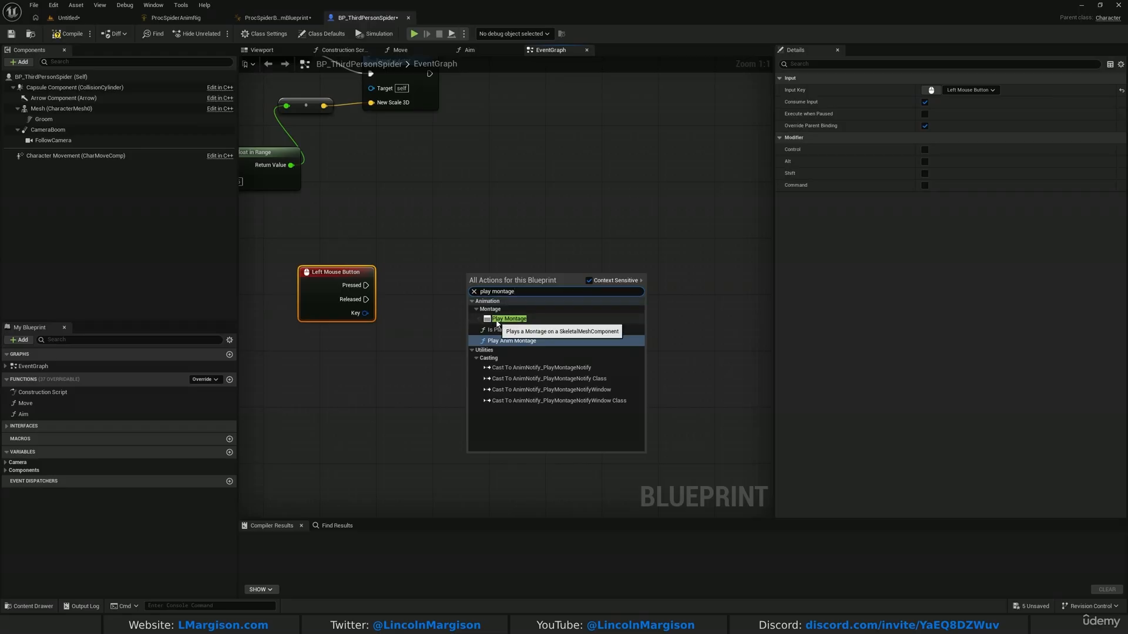
left_click(509, 318)
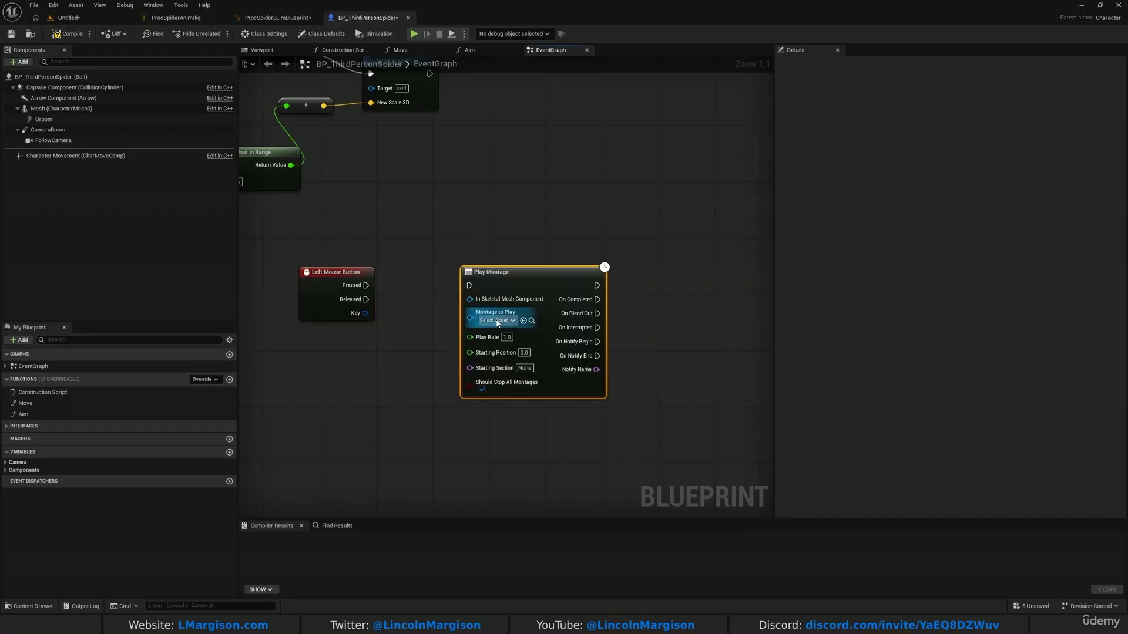
left_click_drag(472, 288, 471, 287)
left_click_drag(477, 275, 526, 281)
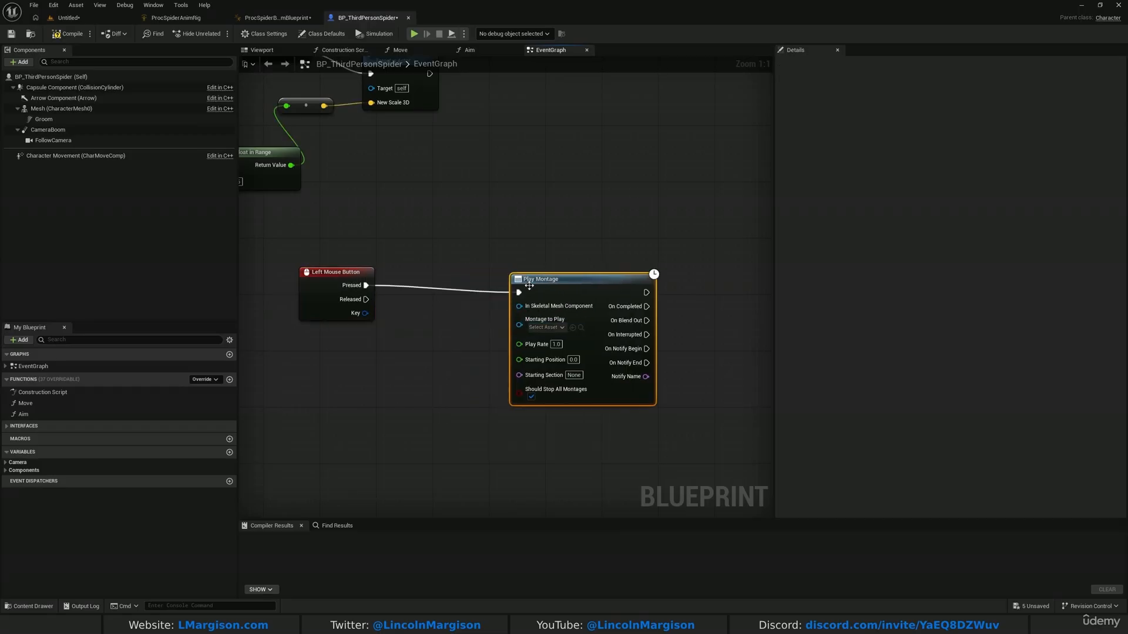
Select the spider's Mesh component, inspect it in the 3D viewport and return to the EventGraph.
left_click(39, 109)
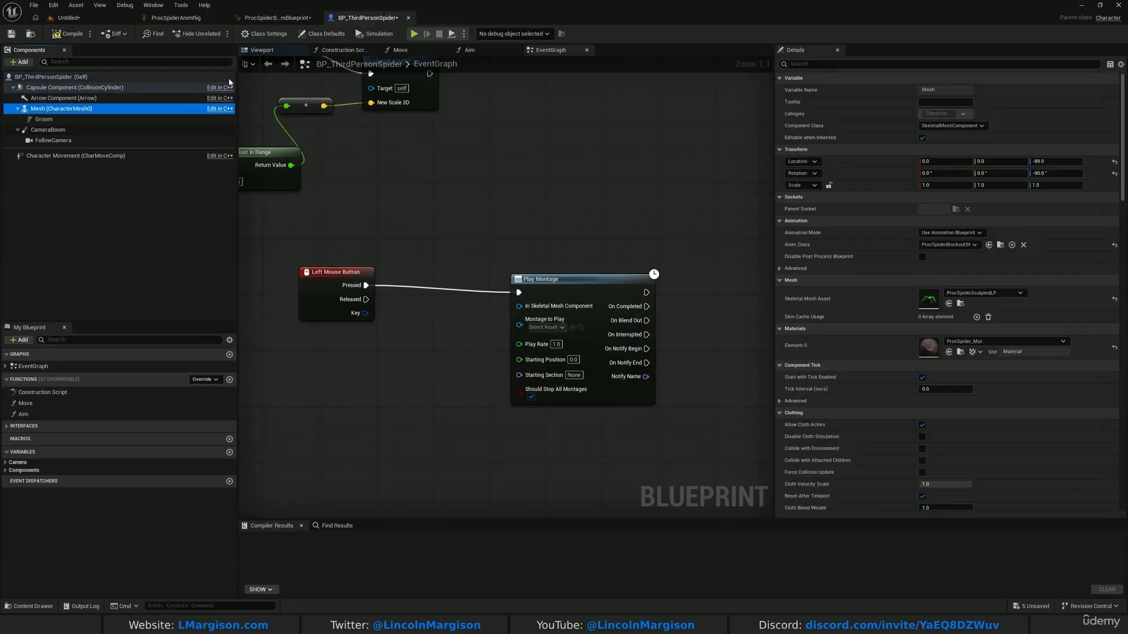
left_click(262, 50)
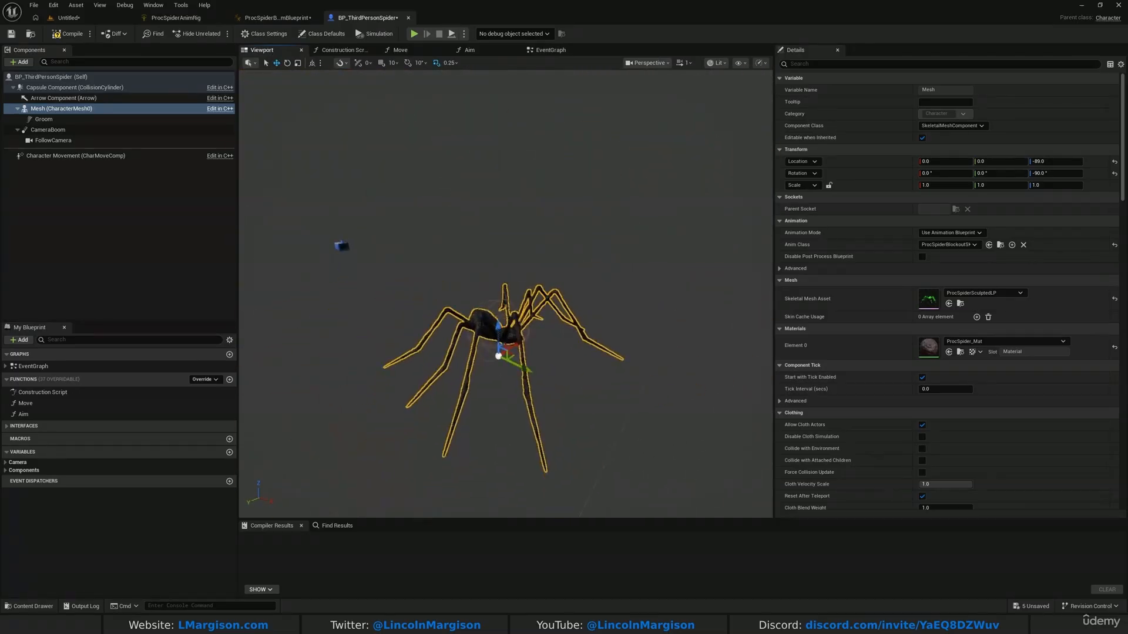
left_click(550, 50)
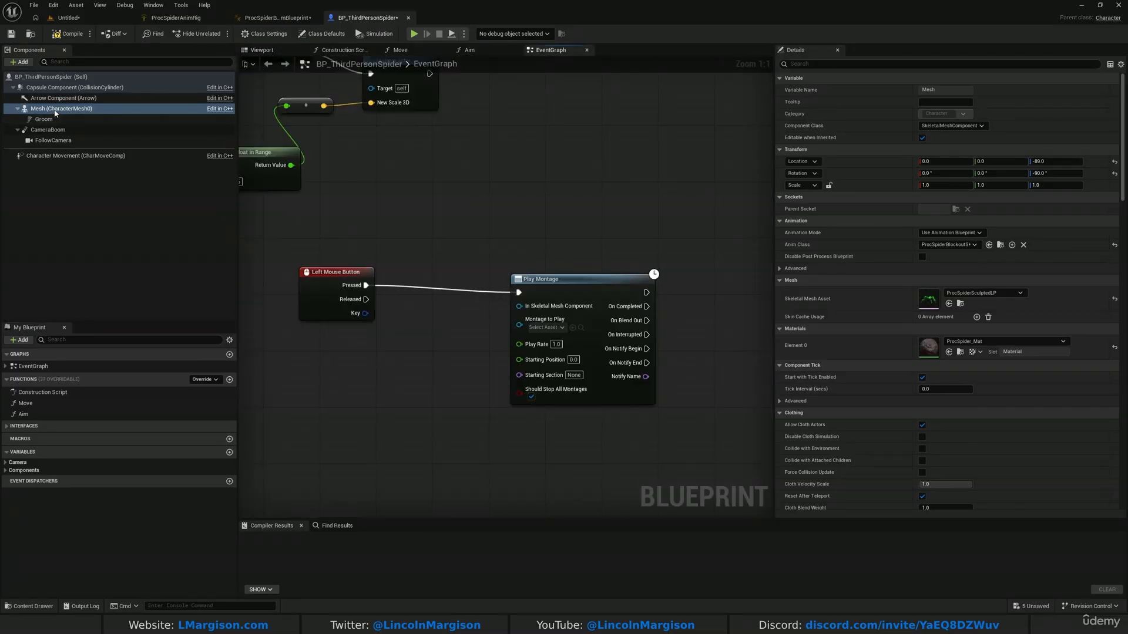
Connect a Mesh reference to Play Montage's In Skeletal Mesh Component and set Montage to Play to SpiderFrontLegAttack_Montage.
left_click_drag(55, 113, 520, 306)
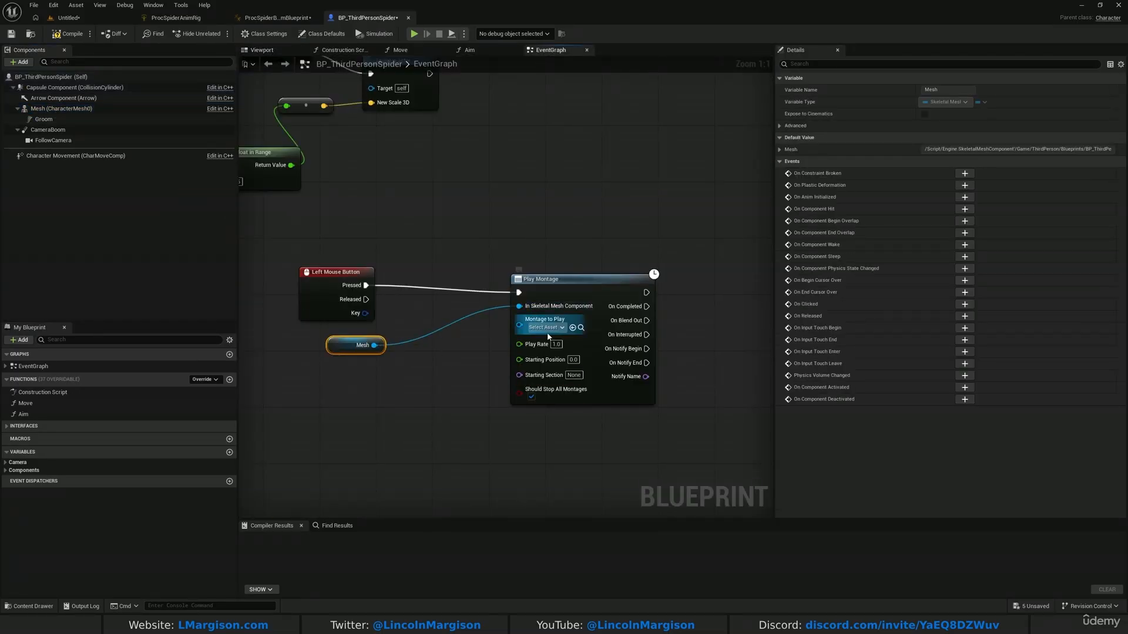
left_click(545, 328)
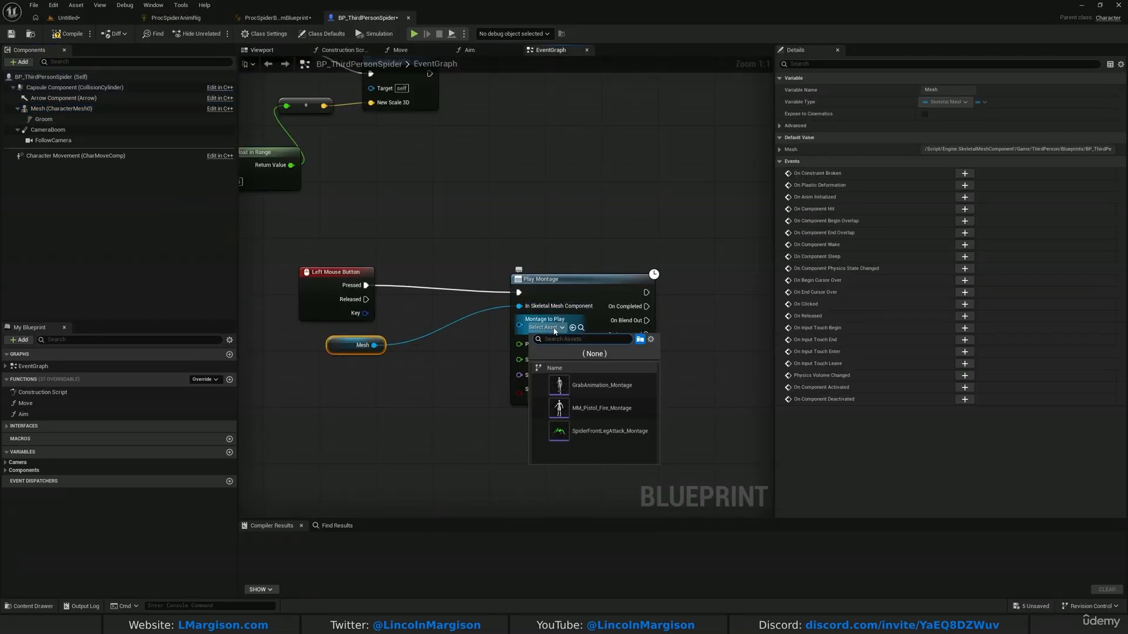
left_click(597, 432)
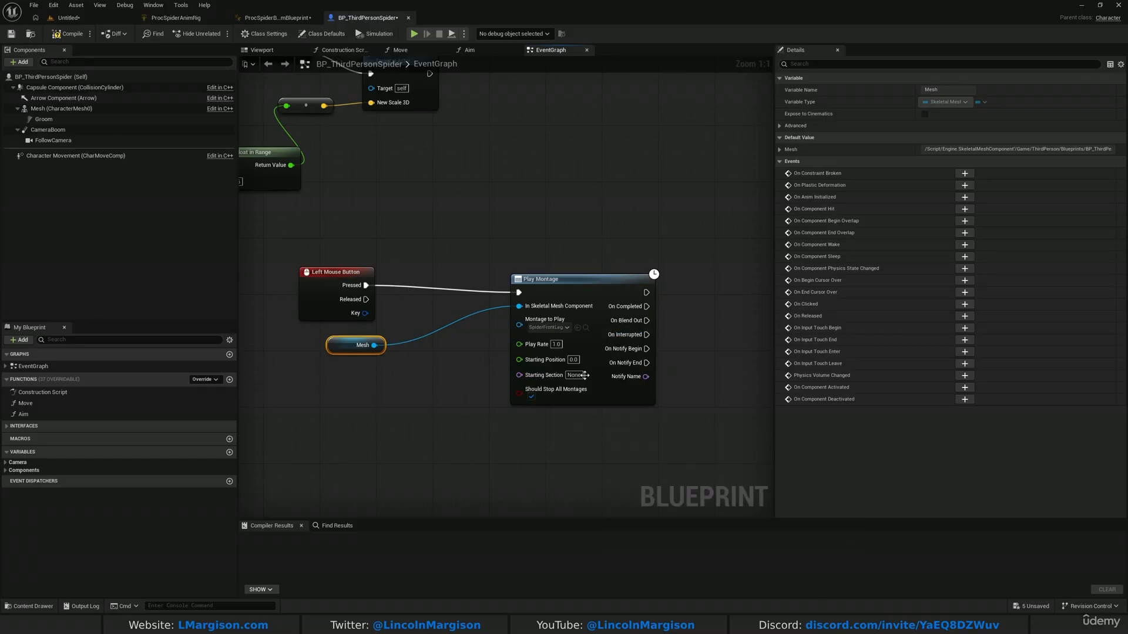
Move the Play Montage node slightly upward and compile BP_ThirdPersonSpider.
left_click(575, 264)
left_click_drag(571, 276, 570, 260)
left_click(71, 35)
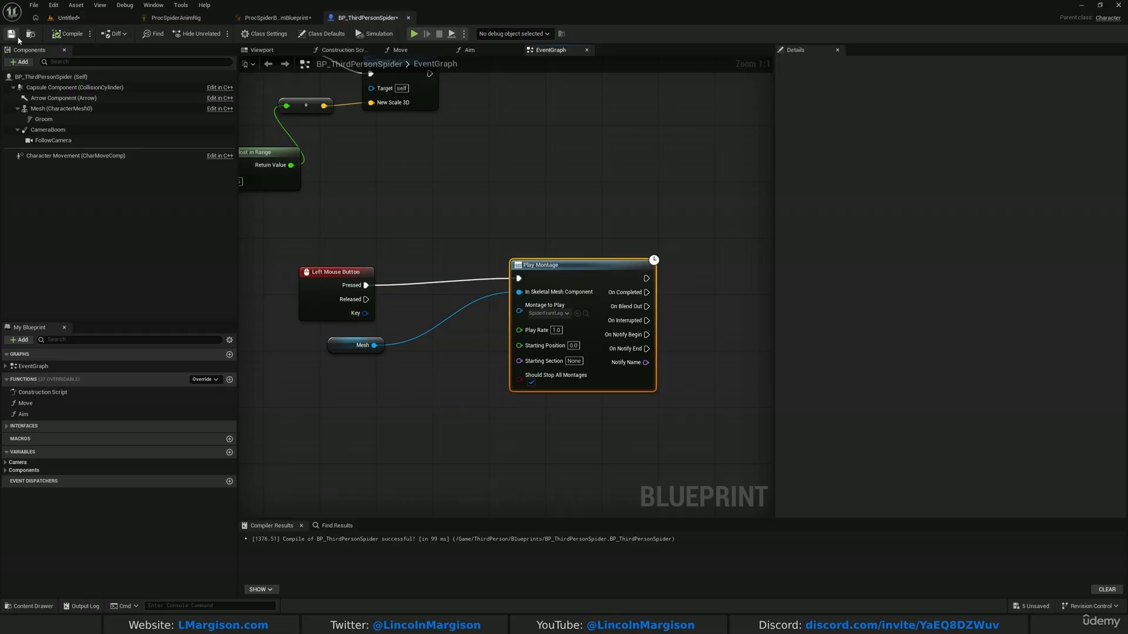
Switch to the level editor, run a brief play test and stop it.
left_click(64, 19)
left_click(219, 33)
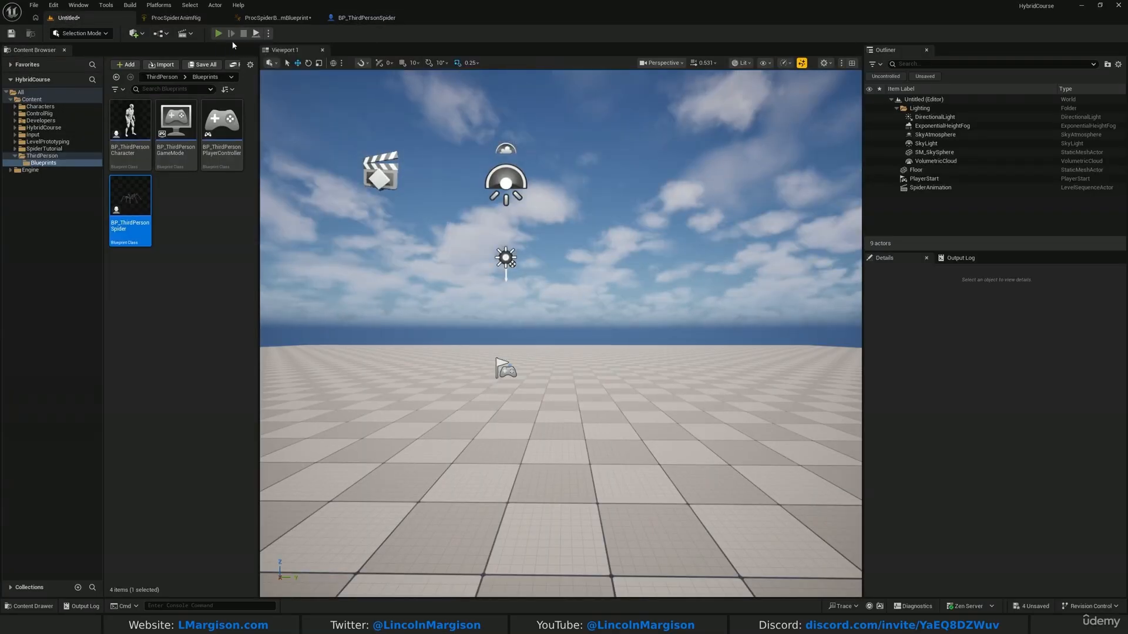
key("Escape")
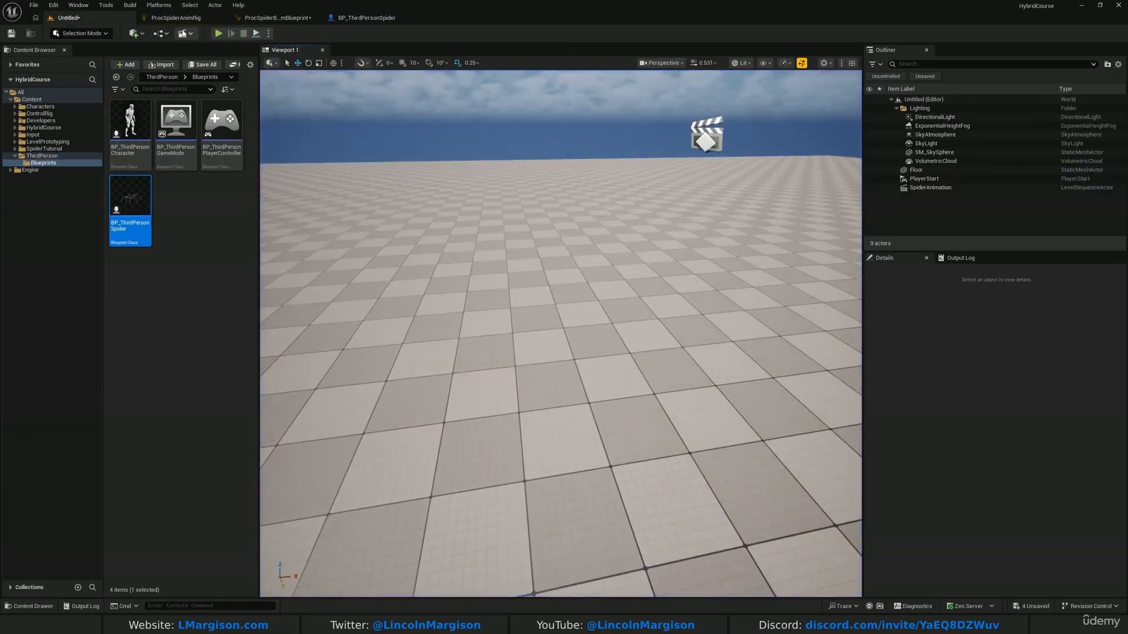
Set the game mode's pawn class to BP_ThirdPersonSpider.
left_click(182, 34)
left_click(160, 33)
mouse_move(222, 116)
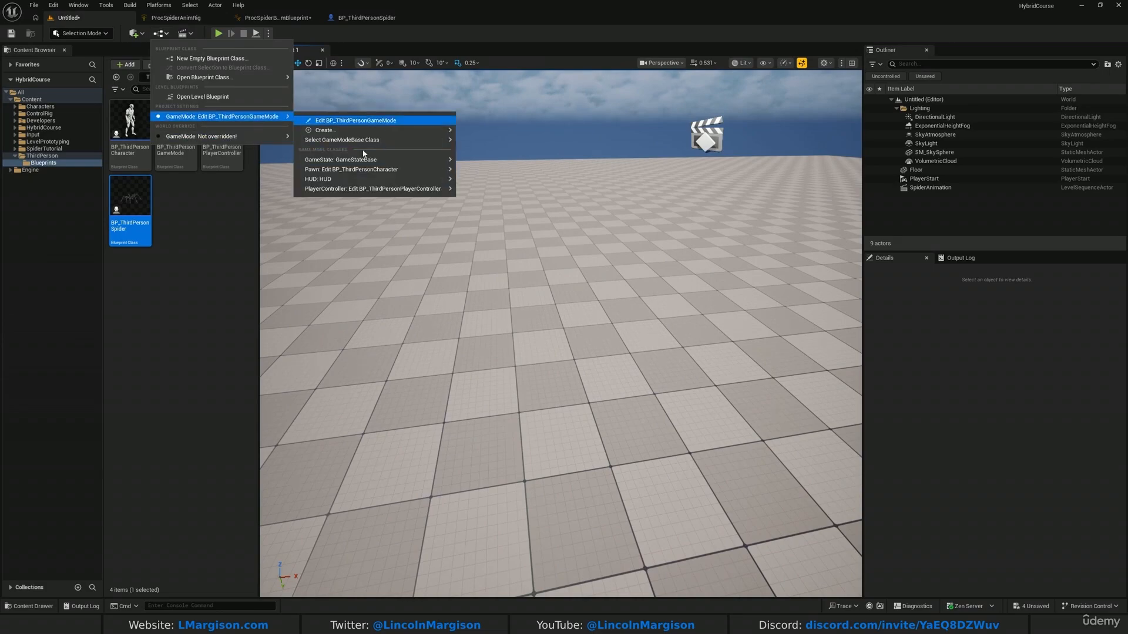
mouse_move(376, 169)
mouse_move(496, 192)
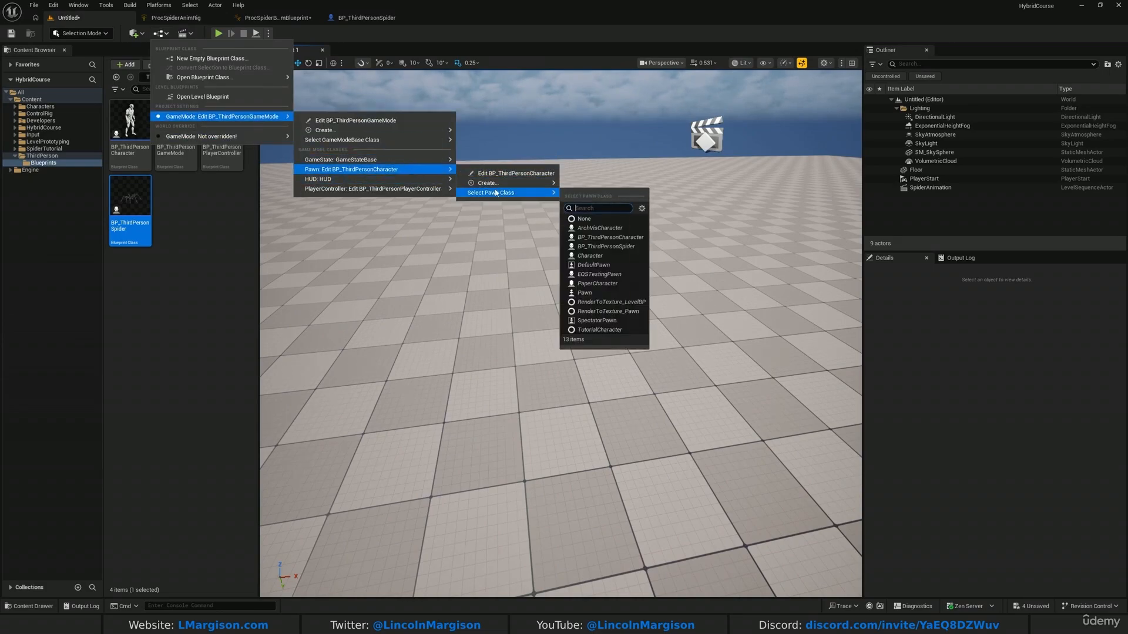
left_click(606, 246)
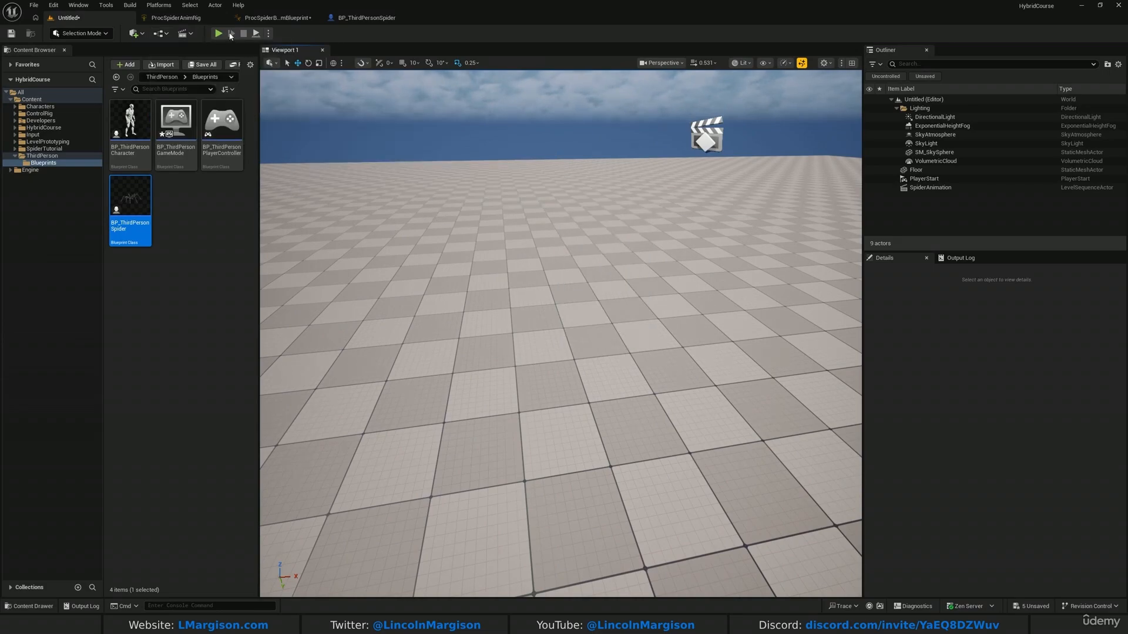
Play the level, walk the spider across the floor to test its behaviour, and stop playing.
left_click(218, 34)
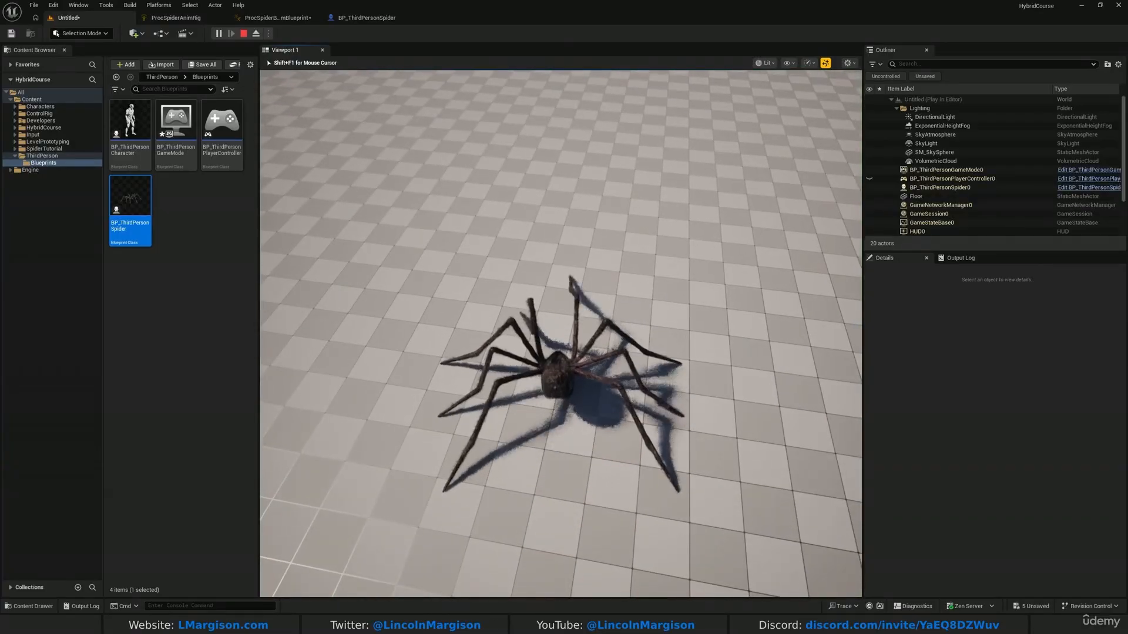
key("w")
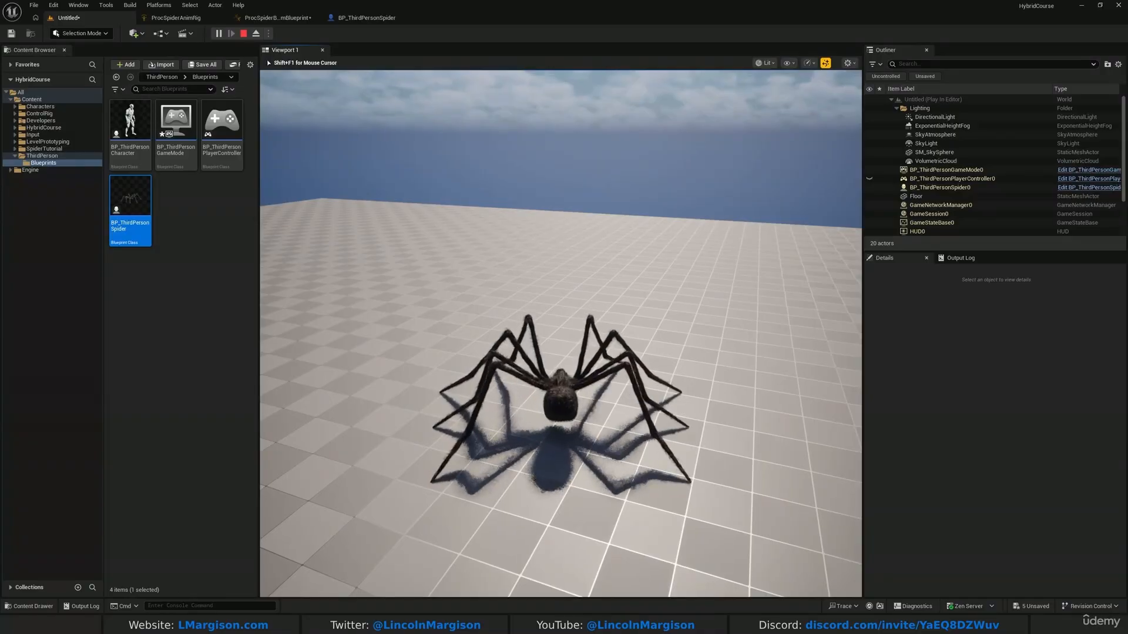
key("w")
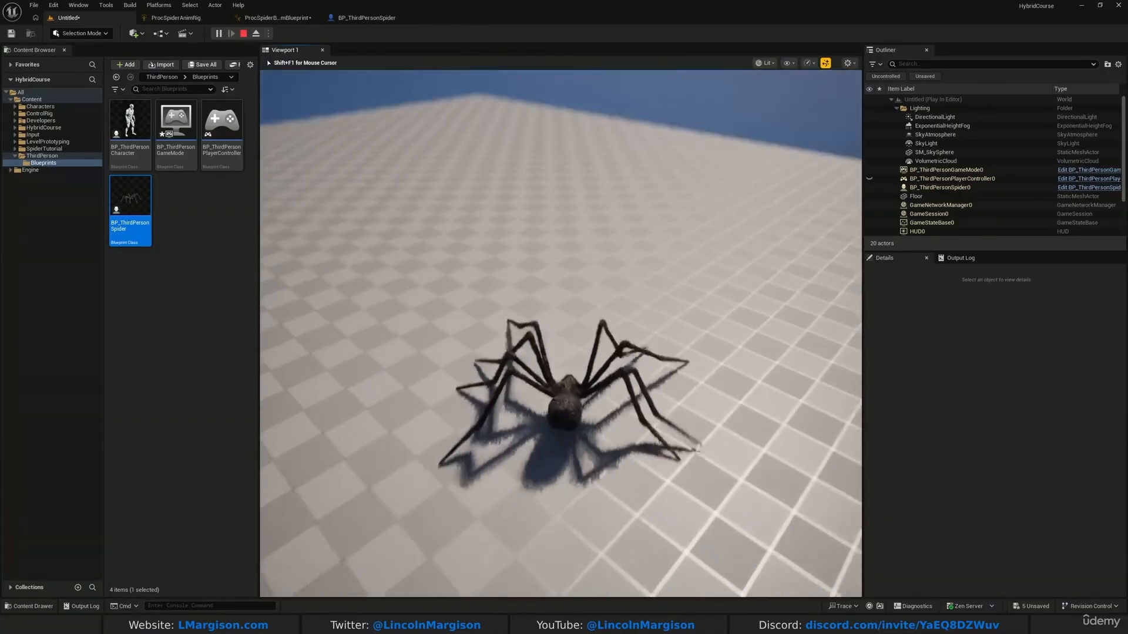
key("w")
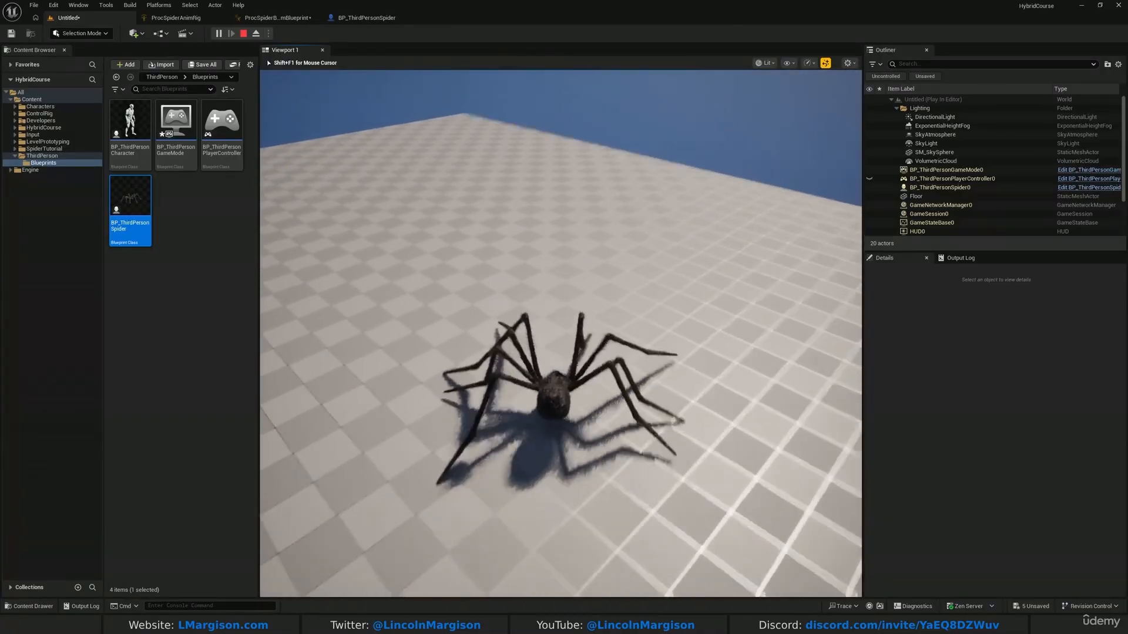
key("w")
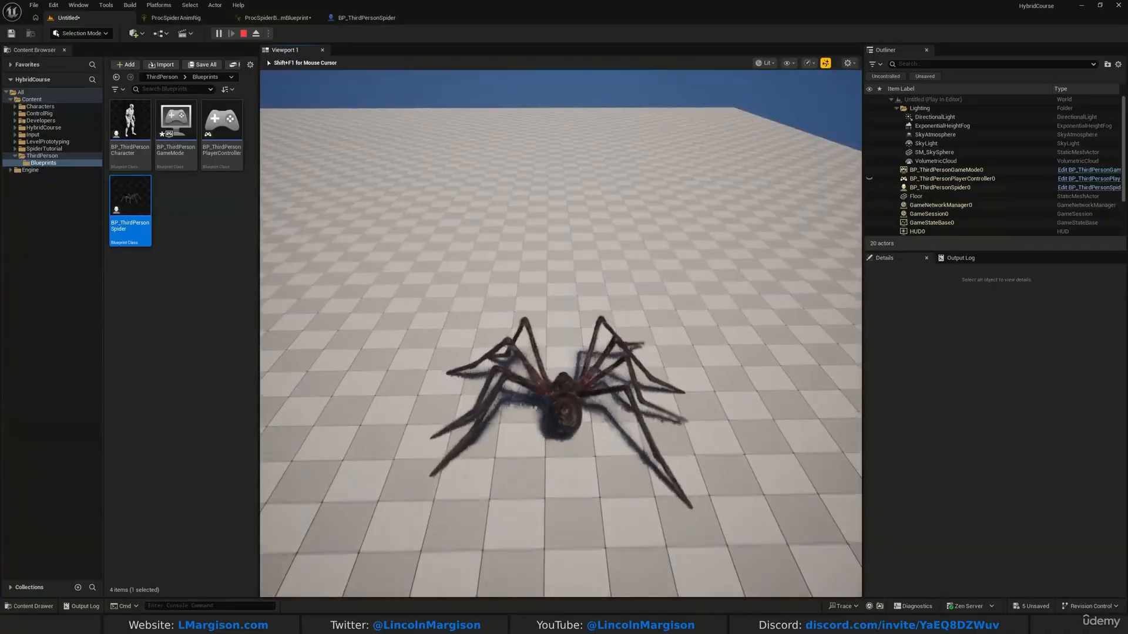
key("w")
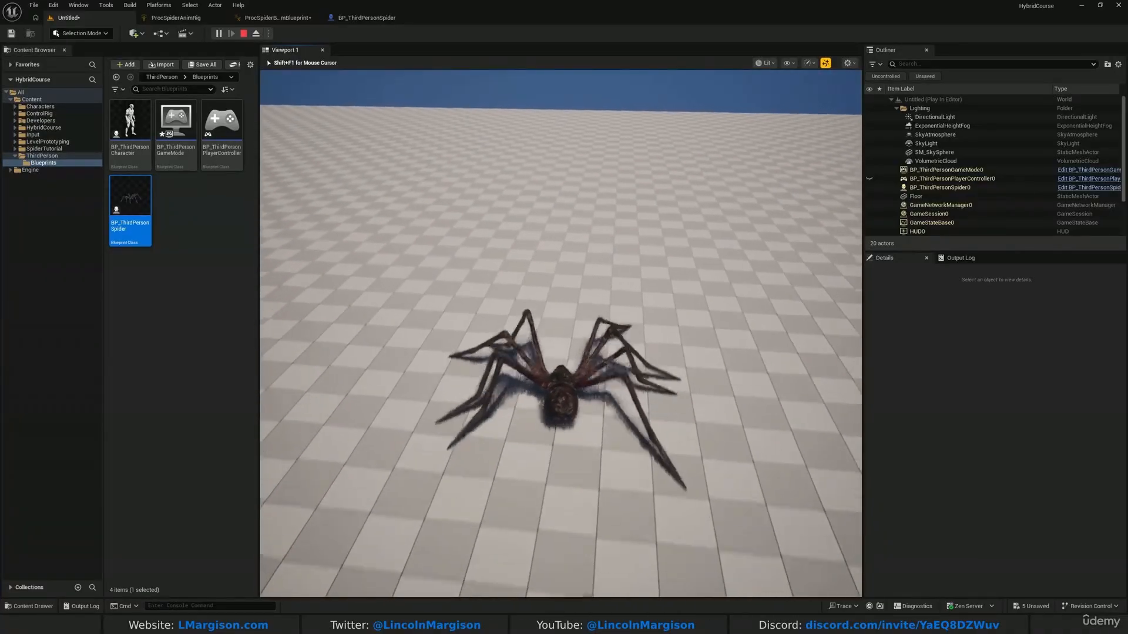
key("w")
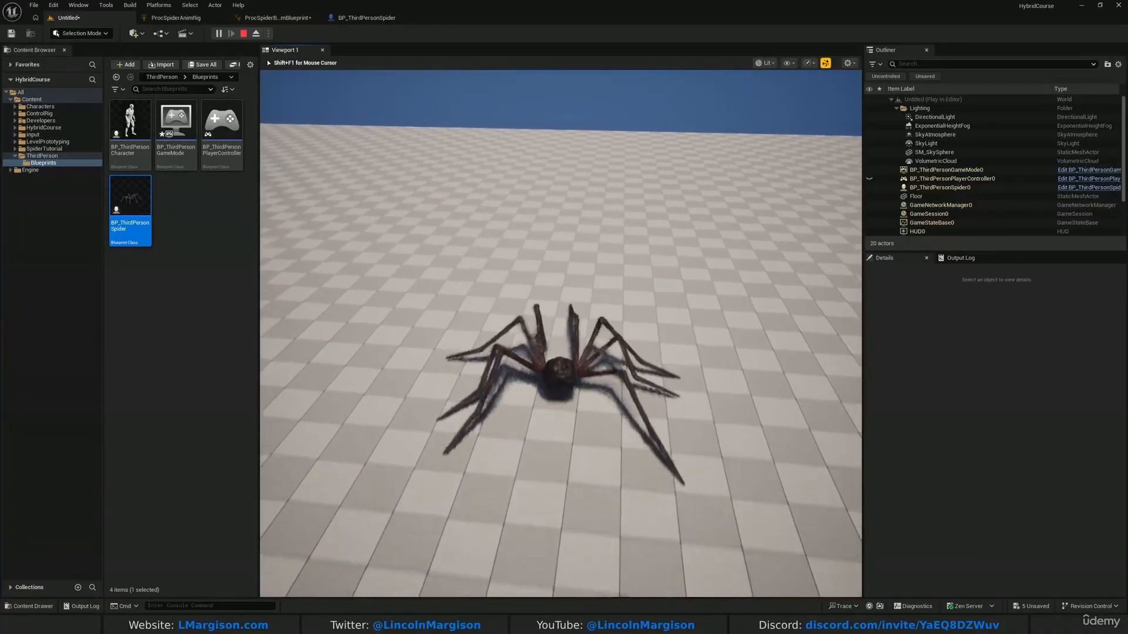
key("w")
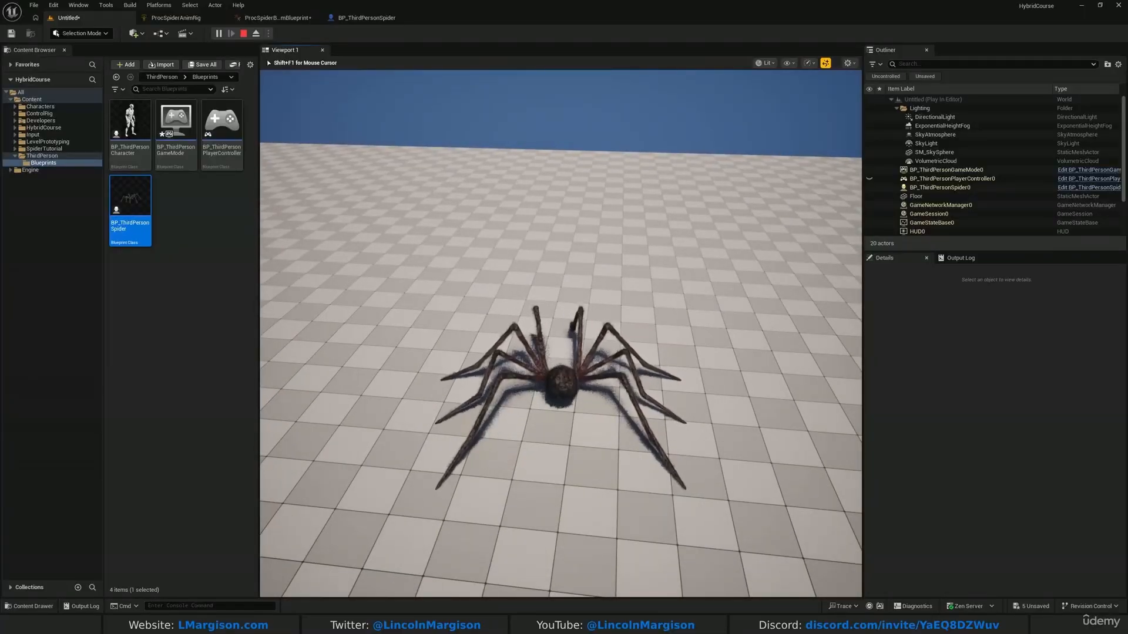
key("w")
key("Escape")
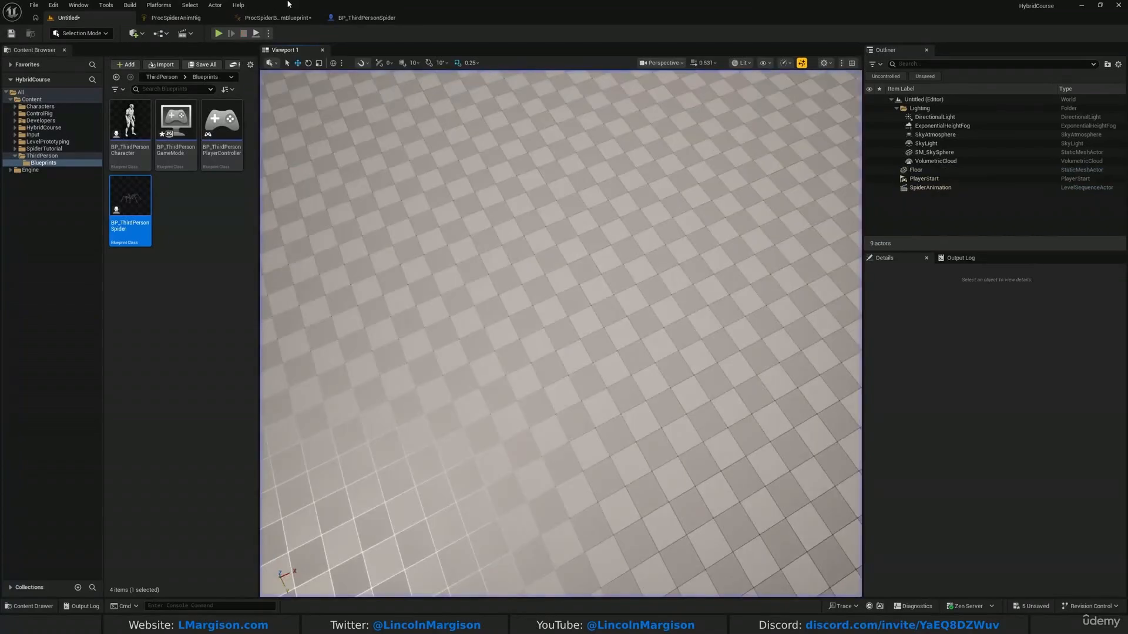
Inspect the FrontLegAttacks slot and Control Rig nodes in the spider's animation blueprint and recompile it.
left_click(256, 19)
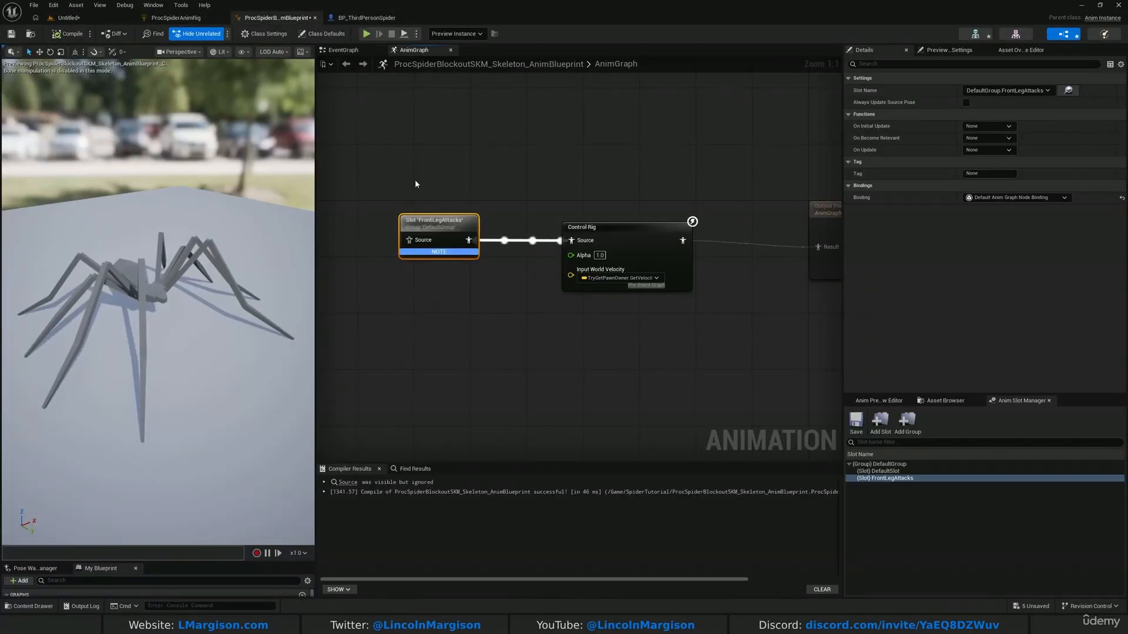
right_click_drag(591, 363, 554, 350)
scroll(554, 350, "down", 1)
left_click(573, 258)
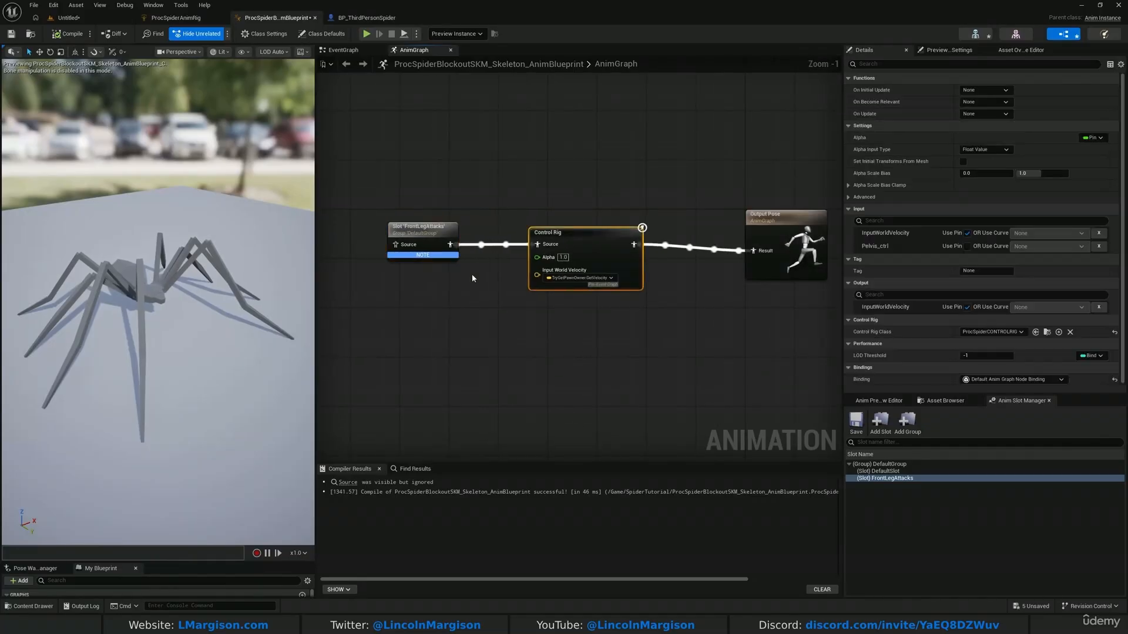
left_click(437, 241)
left_click(567, 247)
right_click_drag(578, 123, 580, 92)
left_click(68, 33)
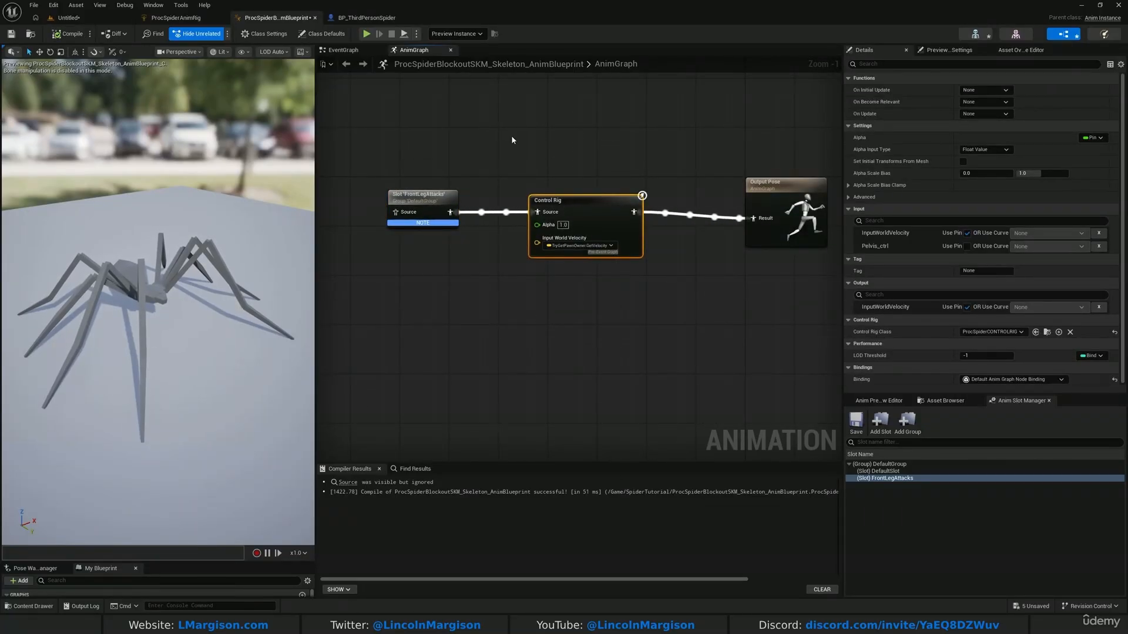
Open ProcSpiderCONTROLRIG from the Control Rig node and move the lower node groups farther down its Rig graph.
double_click(559, 238)
scroll(560, 241, "down", 1)
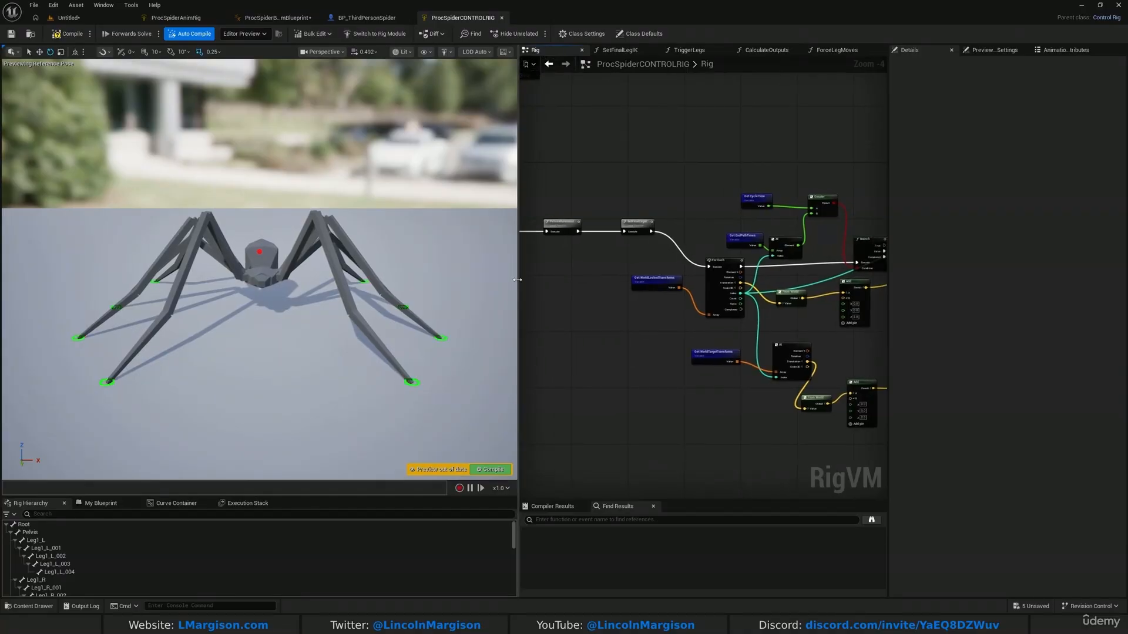
right_click_drag(517, 279, 750, 319)
scroll(538, 259, "down", 2)
right_click_drag(599, 309, 527, 249)
left_click_drag(589, 226, 863, 394)
scroll(707, 396, "down", 3)
right_click_drag(699, 395, 641, 283)
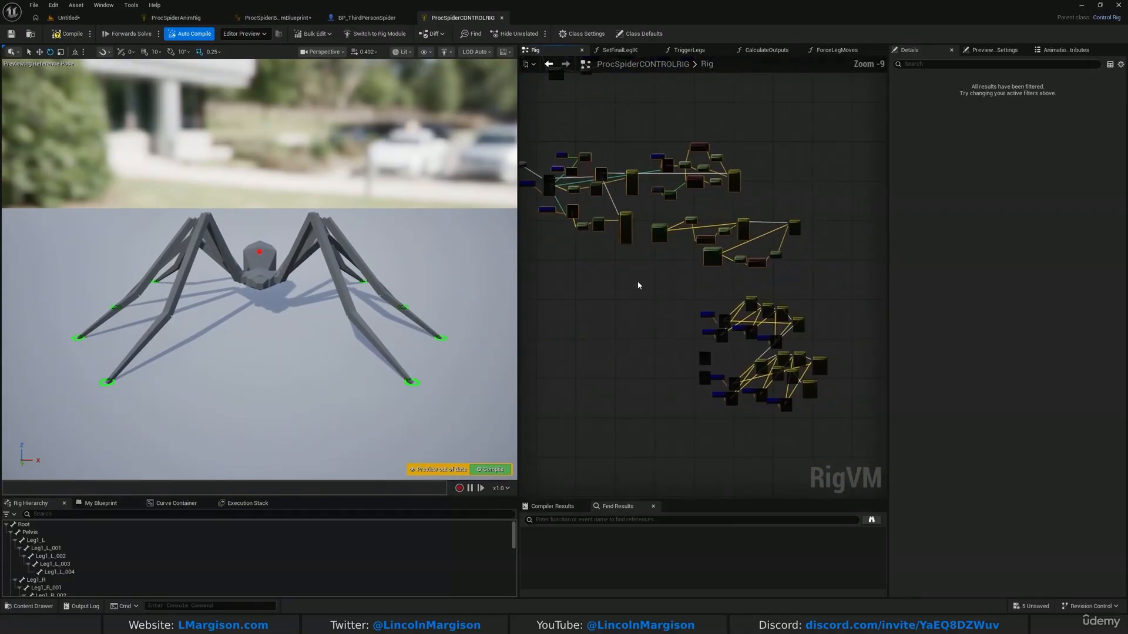
left_click_drag(638, 284, 858, 463)
left_click_drag(752, 299, 726, 453)
Return to the main execution chain in the Rig graph and narrow the 3D preview to enlarge the graph area.
right_click_drag(692, 179, 813, 227)
left_click_drag(661, 172, 883, 323)
mouse_move(883, 287)
right_mouse_down()
mouse_move(638, 288)
mouse_move(883, 307)
right_mouse_up()
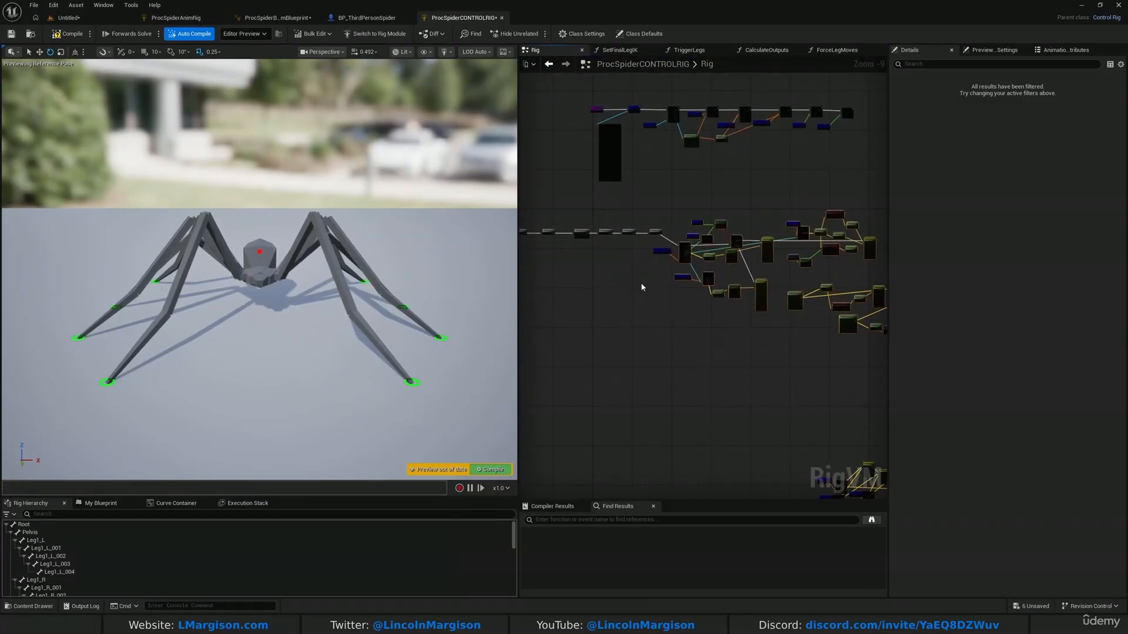
scroll(707, 304, "up", 8)
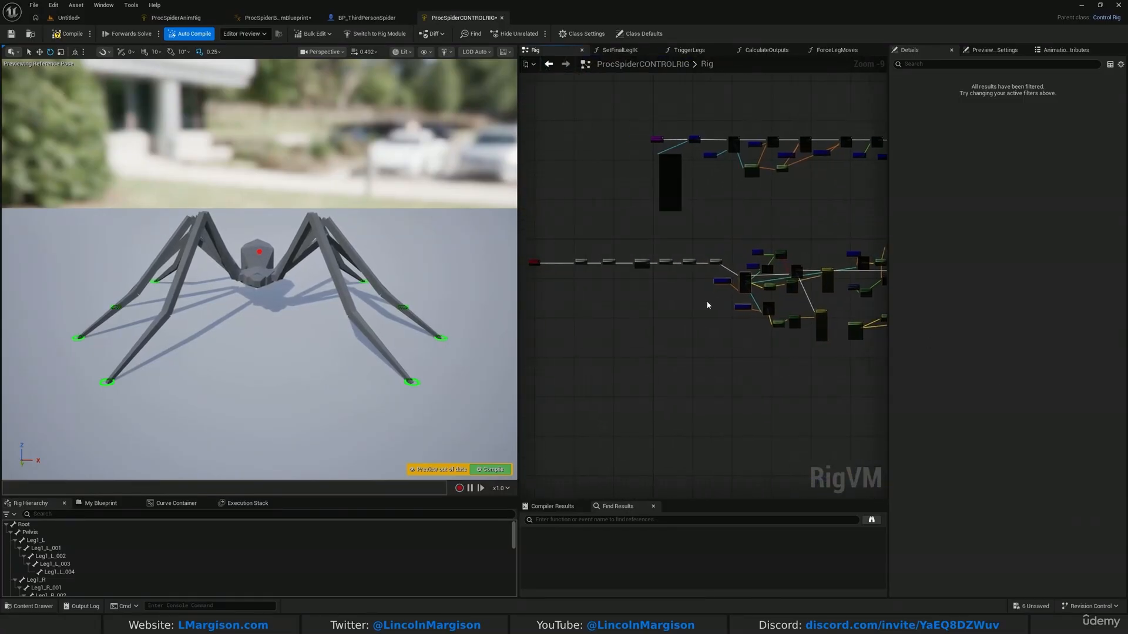
right_click_drag(708, 305, 602, 327)
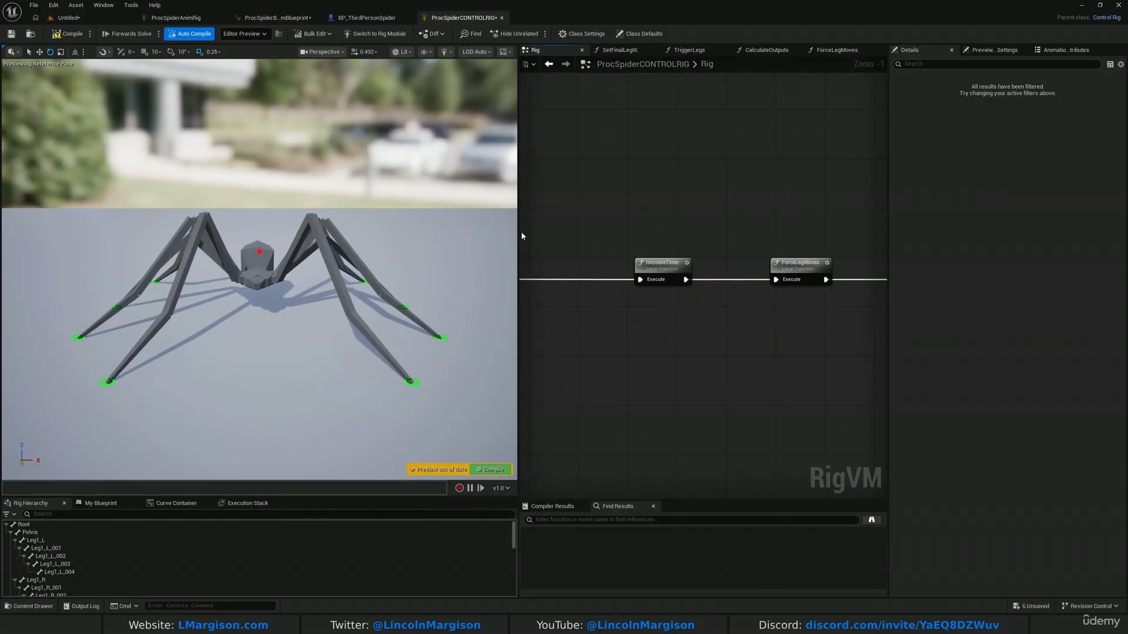
left_click_drag(518, 232, 239, 247)
Follow the Rig execution chain to its SetFinalLegIK function and open that function's graph.
right_click_drag(376, 358, 742, 356)
right_click_drag(717, 314, 470, 311)
right_click_drag(667, 314, 297, 289)
right_click_drag(674, 317, 470, 323)
left_click_drag(517, 317, 601, 176)
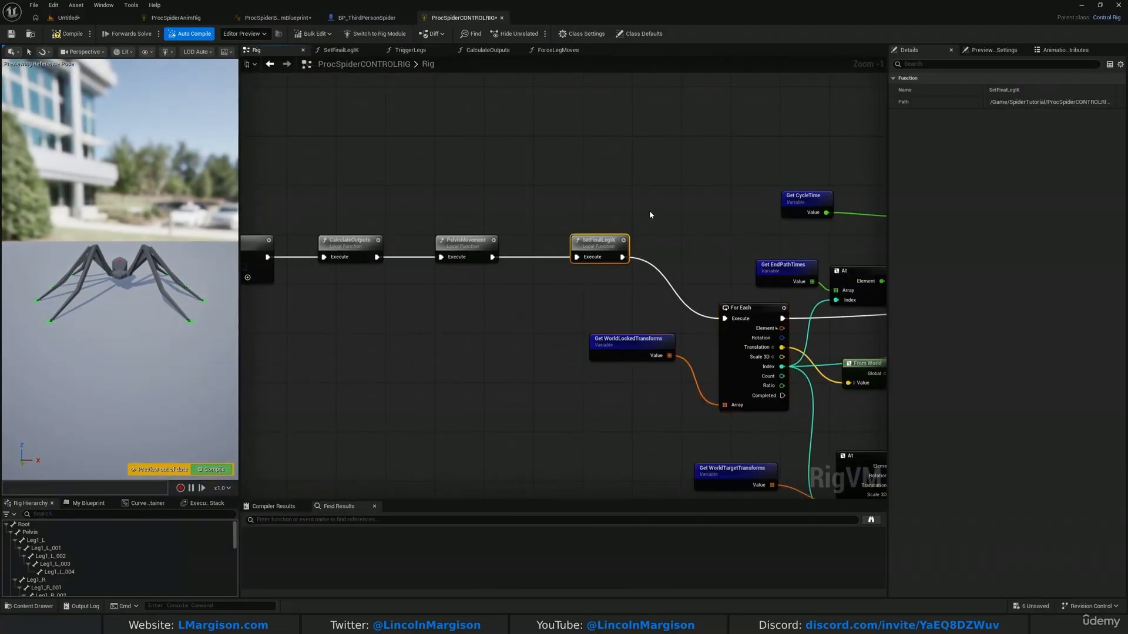
double_click(595, 245)
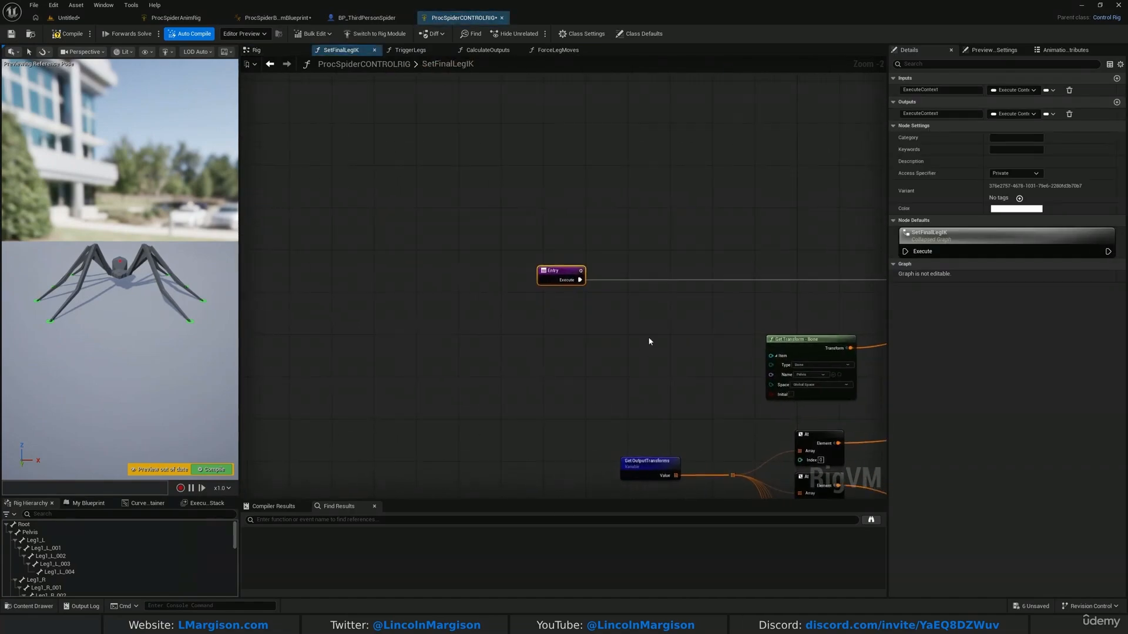
Examine how the OutputTransforms array elements feed the Full Body IK effectors in SetFinalLegIK.
scroll(650, 340, "down", 3)
right_click_drag(649, 340, 377, 215)
scroll(423, 282, "up", 4)
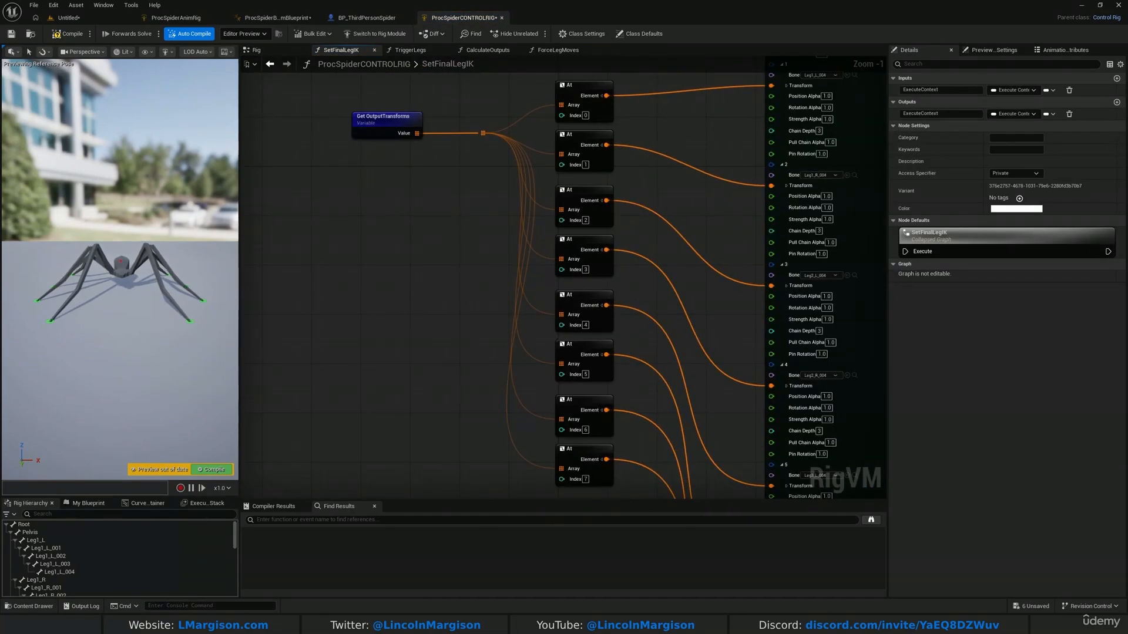
scroll(626, 177, "down", 1)
right_click_drag(626, 177, 585, 316)
right_click_drag(664, 200, 638, 269)
right_click_drag(154, 303, 256, 305)
right_click_drag(595, 274, 541, 253)
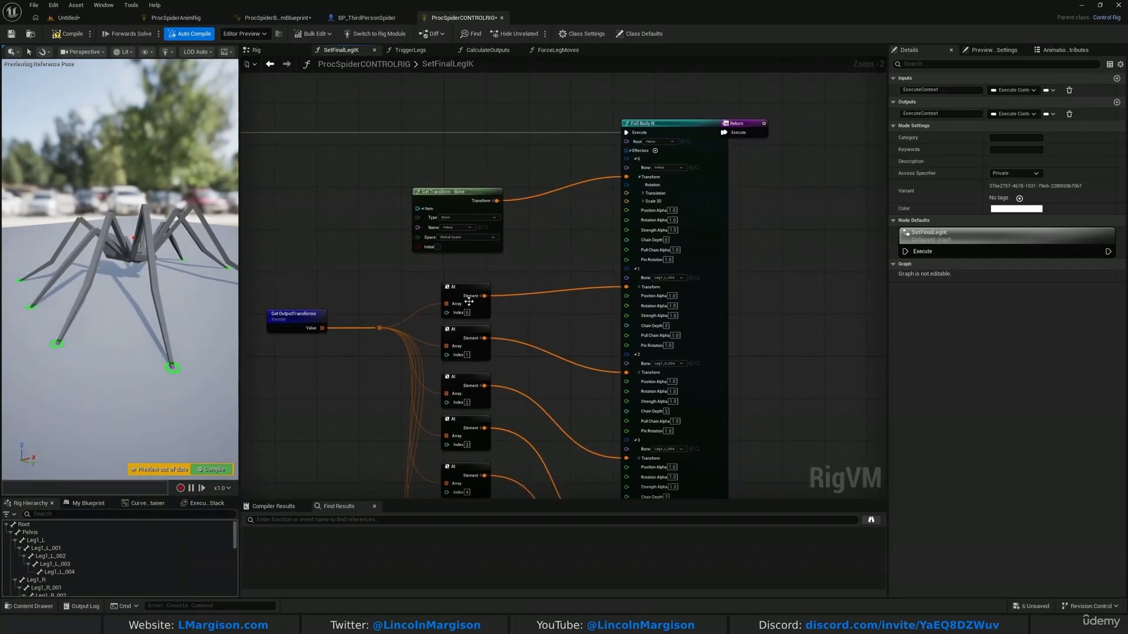
Move the Get OutputTransforms node farther away from the At nodes to make room between them.
right_click_drag(318, 279, 438, 215)
left_click_drag(406, 182, 403, 326)
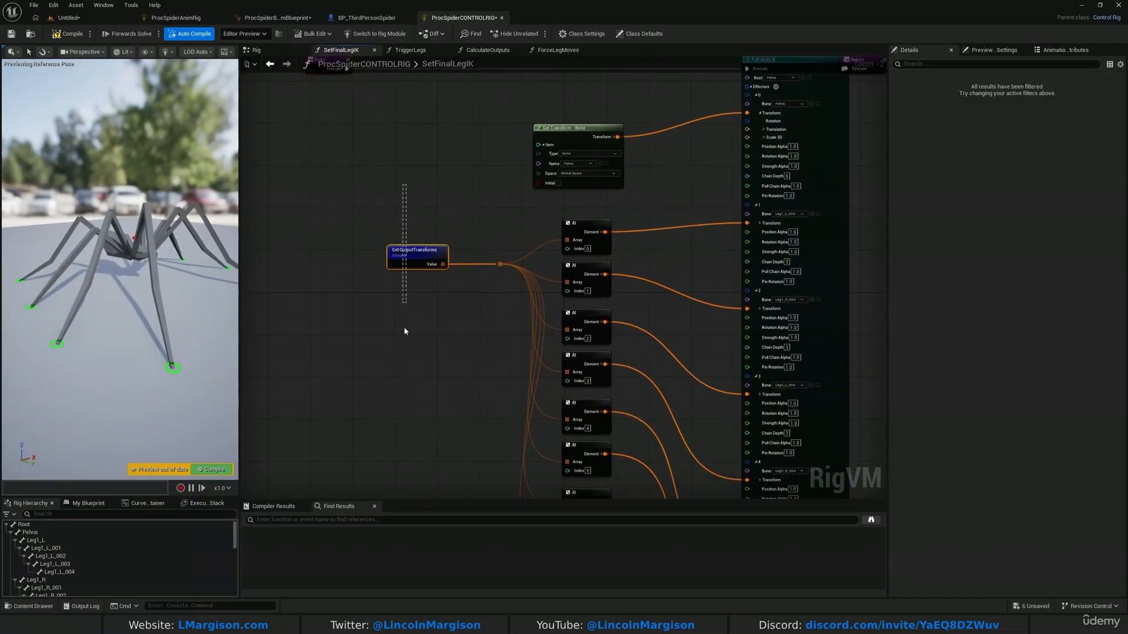
left_click_drag(409, 265, 326, 259)
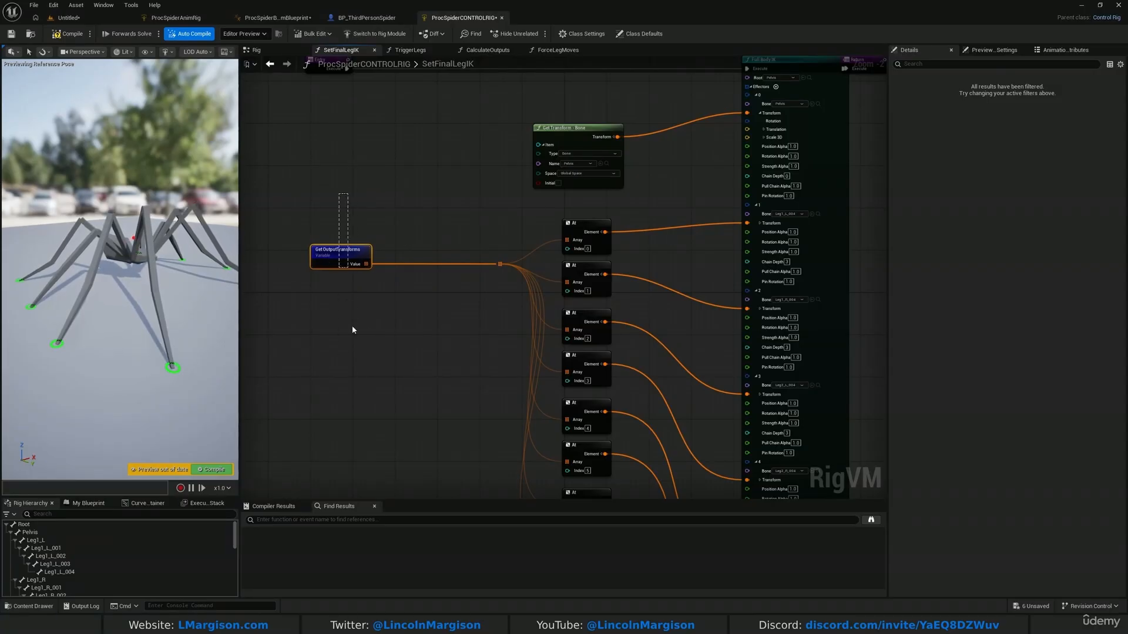
Return to the Rig graph, select the CalculateOutputs function node and review the chain through SetFinalLegIK.
left_click(271, 63)
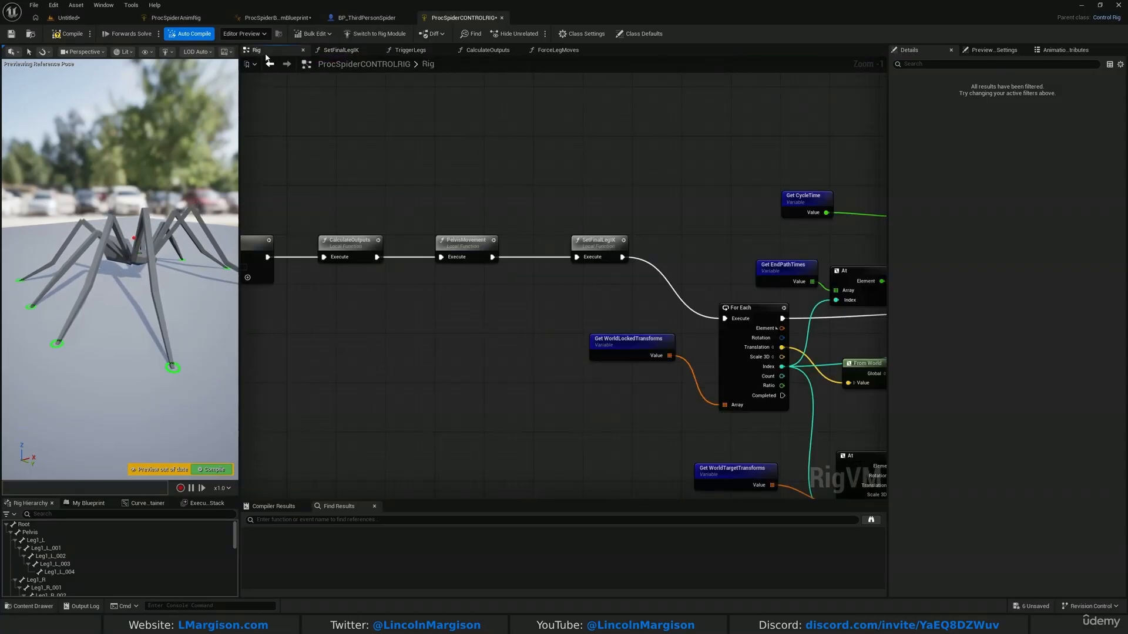
right_click_drag(351, 279, 513, 288)
left_click_drag(500, 152, 508, 416)
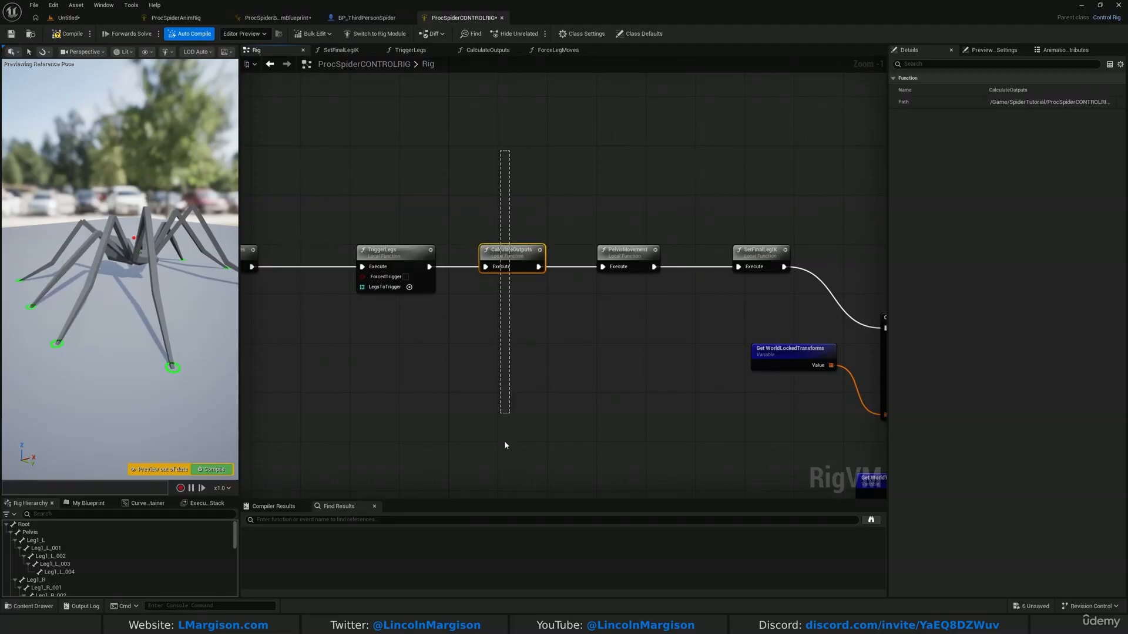
right_click_drag(461, 358, 665, 320)
right_click_drag(732, 330, 422, 361)
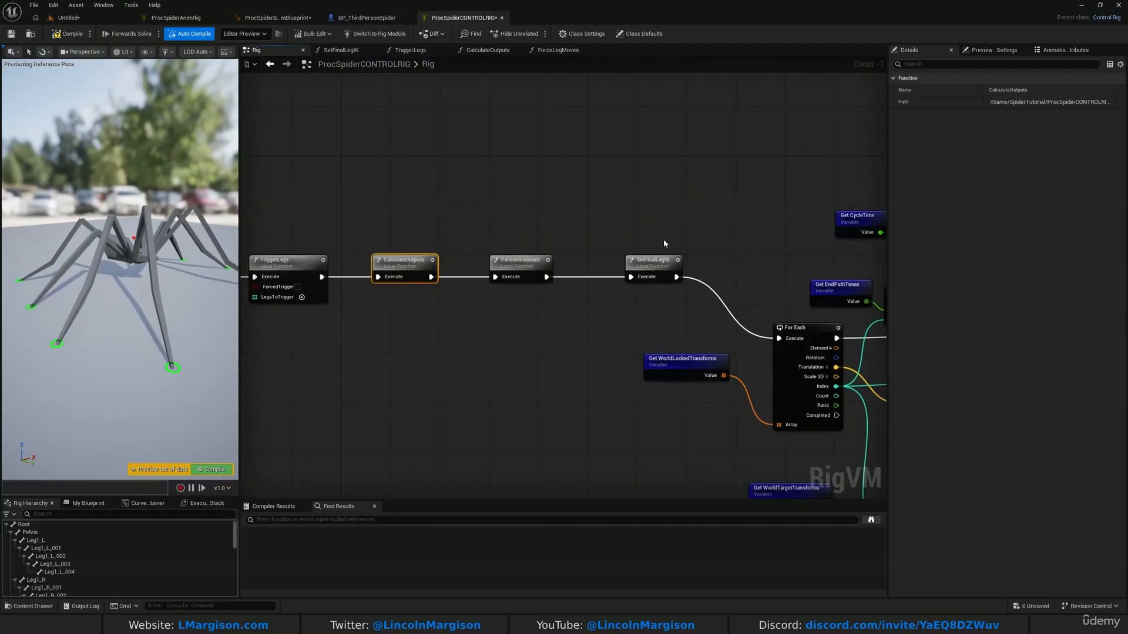
Open the SetFinalLegIK function graph and move the Return node farther away from the Full Body IK node.
double_click(652, 257)
left_click(597, 353)
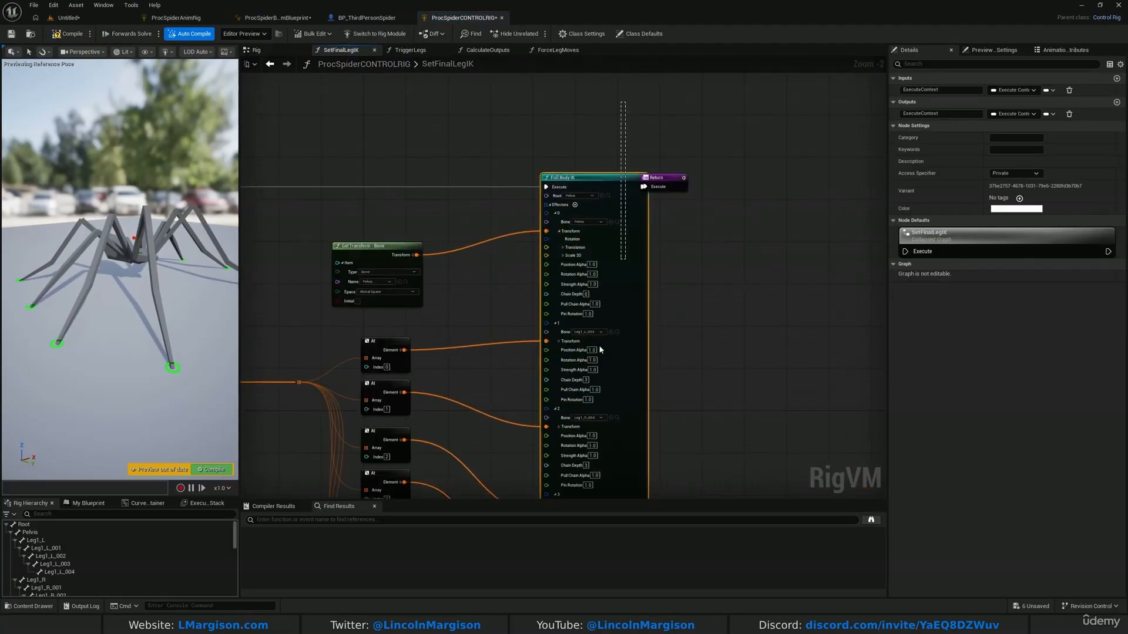
left_click_drag(665, 179, 759, 179)
right_click_drag(730, 308, 737, 291)
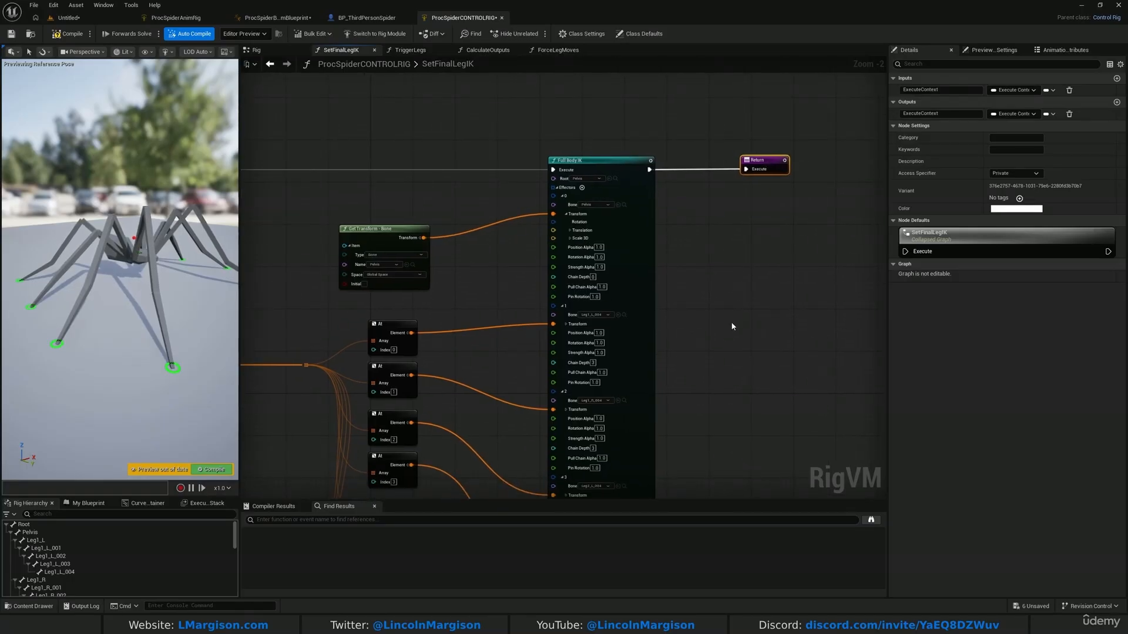
Review how Get OutputTransforms feeds the At nodes in SetFinalLegIK, and save the control rig.
right_click_drag(253, 443, 529, 361)
right_click_drag(149, 310, 172, 316)
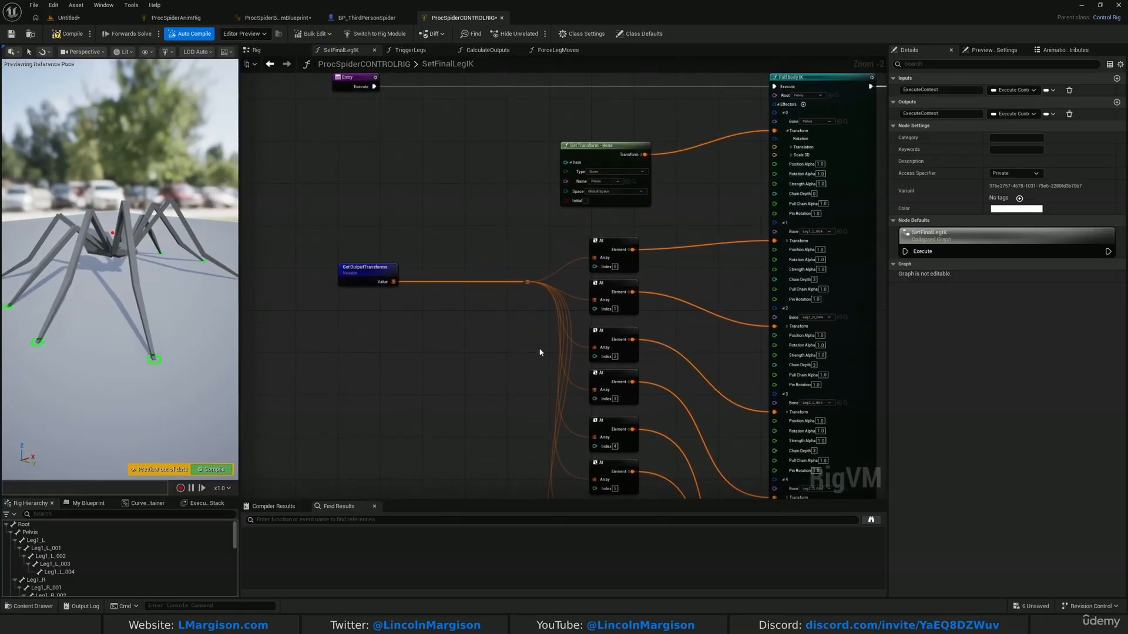
right_click_drag(538, 241, 454, 207)
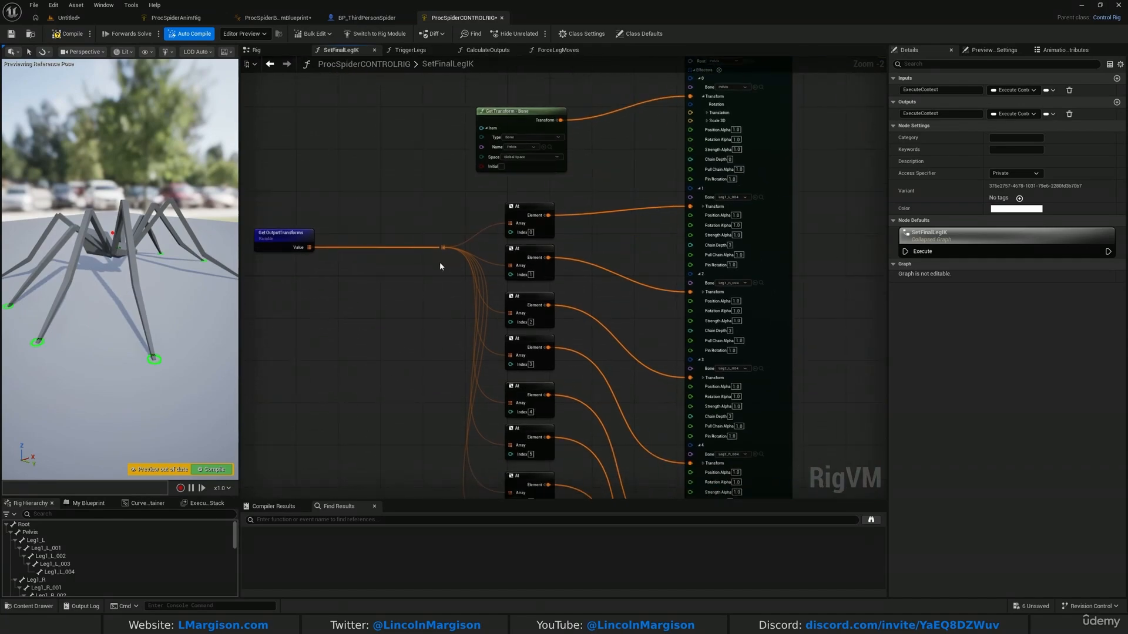
left_click(296, 237)
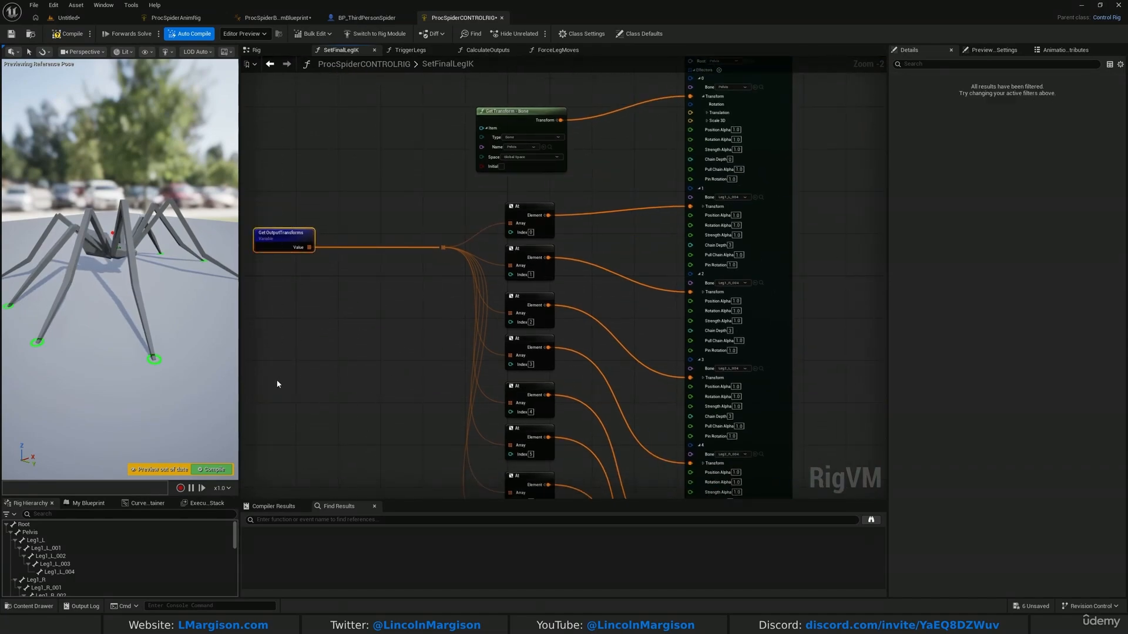
left_click(268, 347)
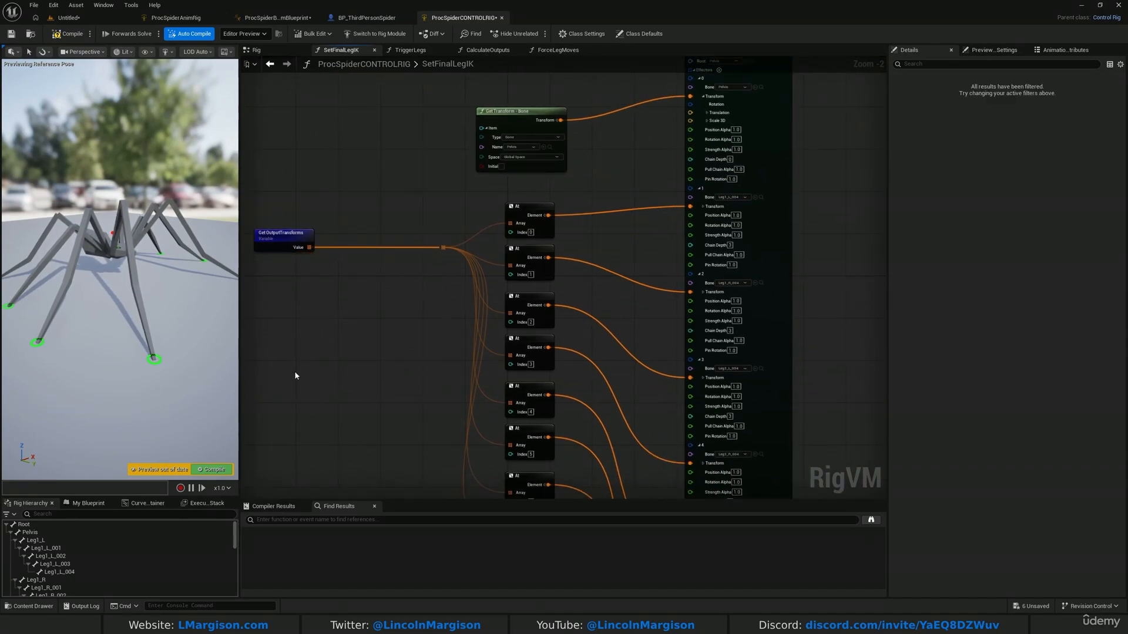
right_click_drag(151, 344, 211, 316)
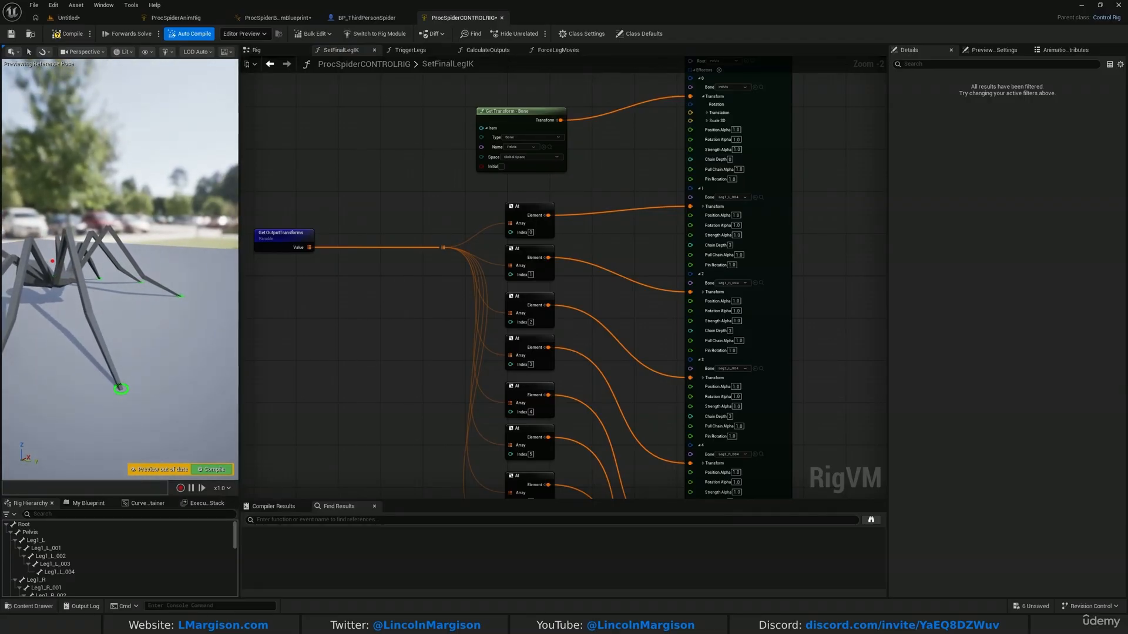
key("ctrl+s")
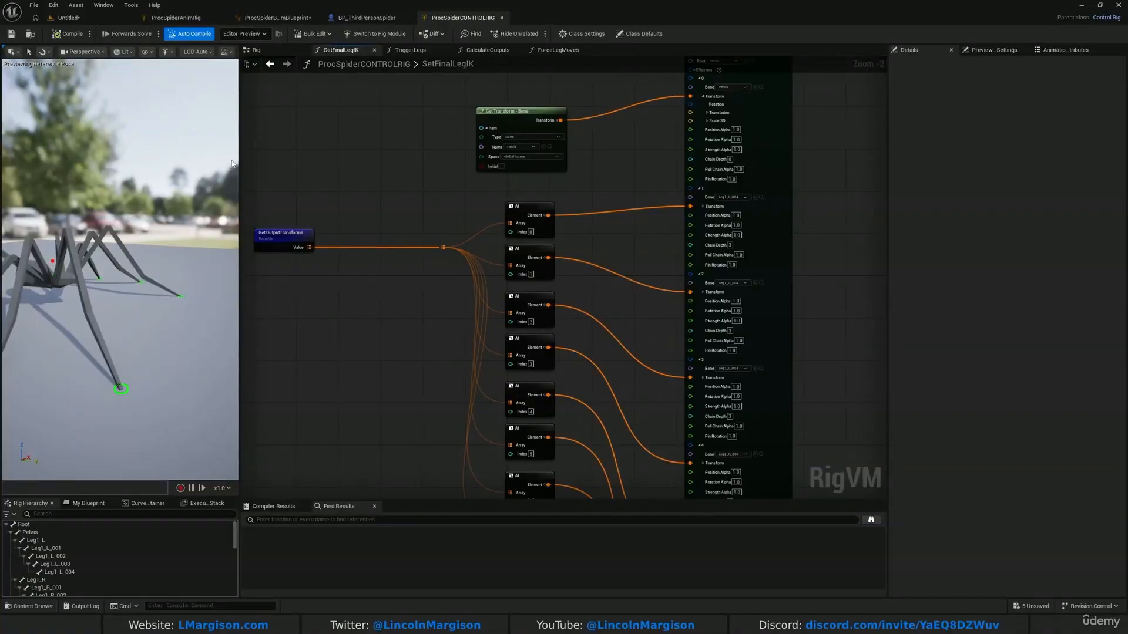
Set Strength Alpha to 0 for the Leg1_L_004 and Leg1_R_004 effectors on the Full Body IK node.
right_click_drag(630, 238, 596, 300)
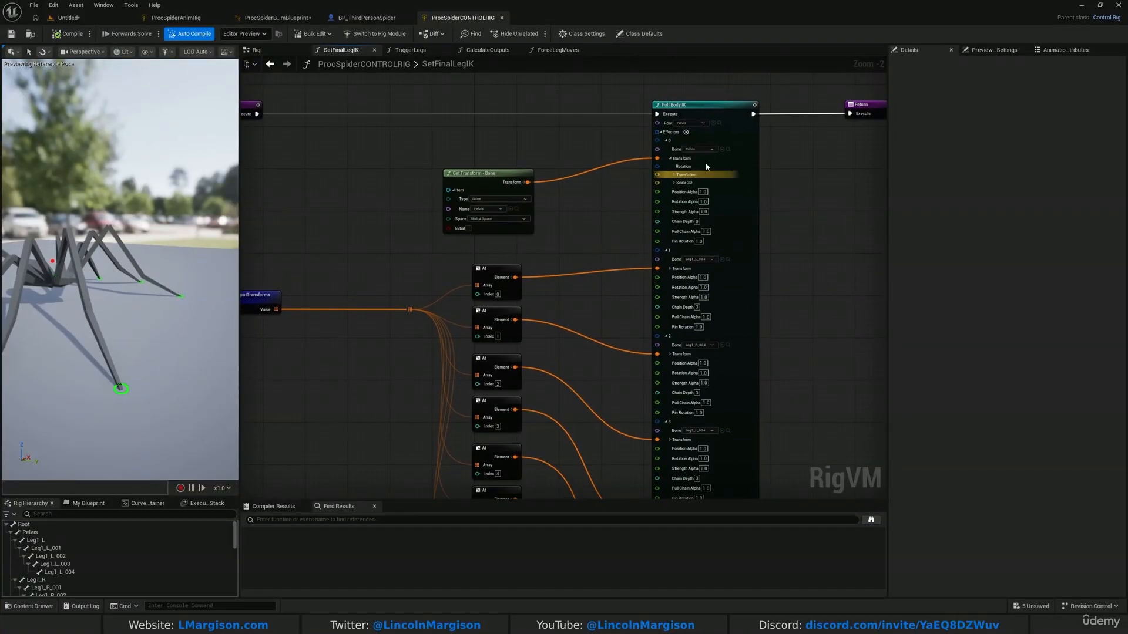
left_click(705, 163)
scroll(643, 223, "up", 2)
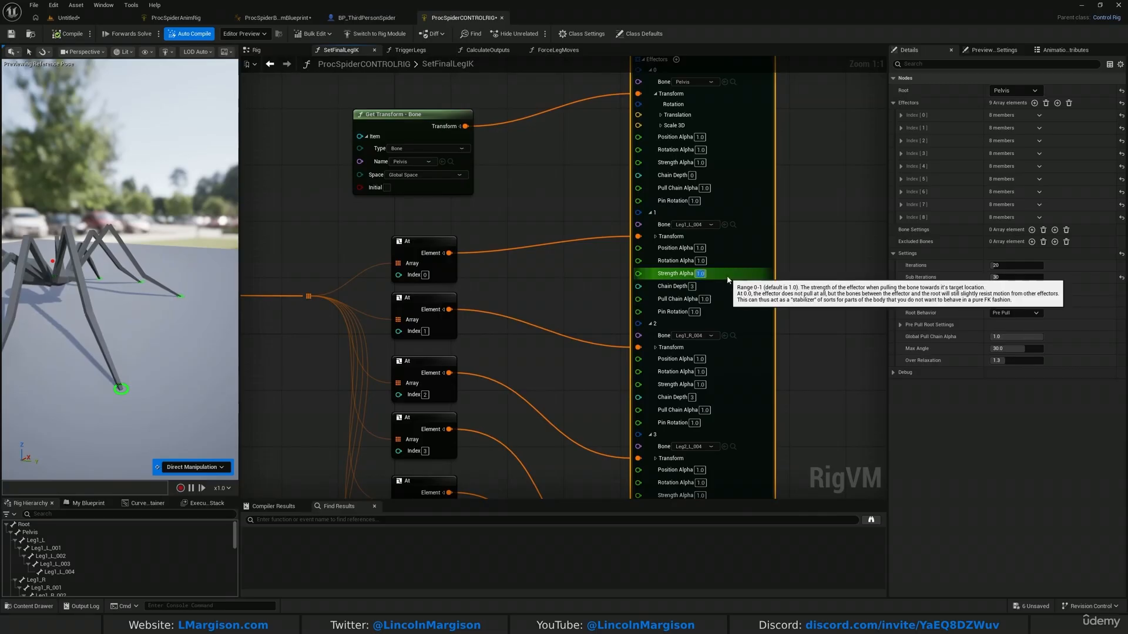
type("0")
key("Return")
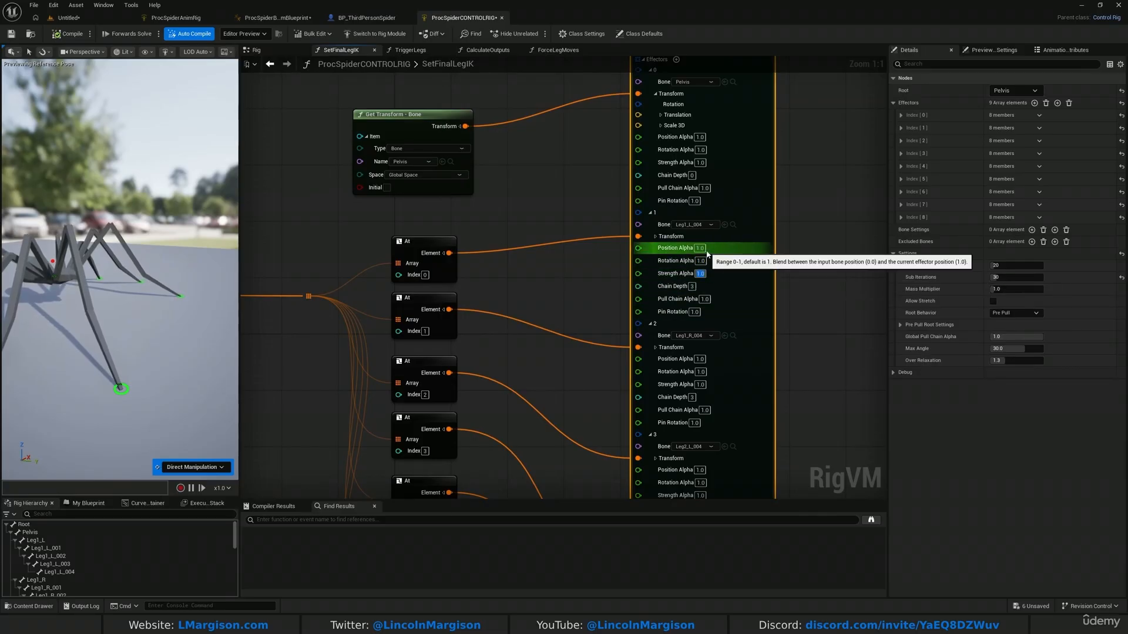
left_click(701, 384)
type("0")
key("Return")
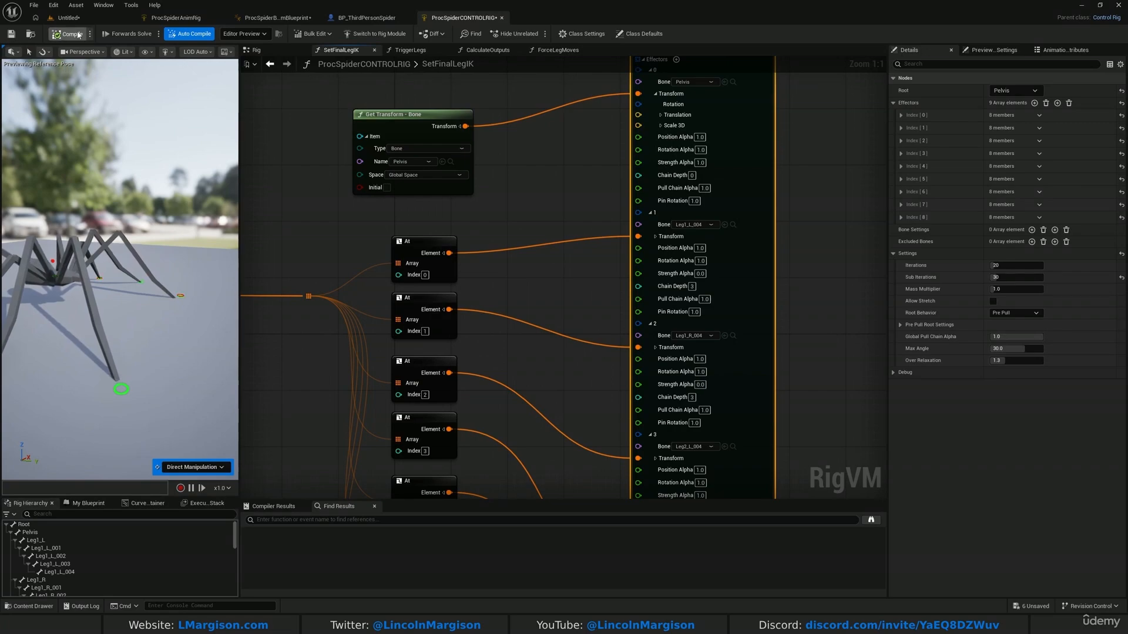
Play the level and walk the spider around to check how its front legs behave, ending the play session when finished.
left_click(70, 18)
left_click(219, 35)
left_click(329, 111)
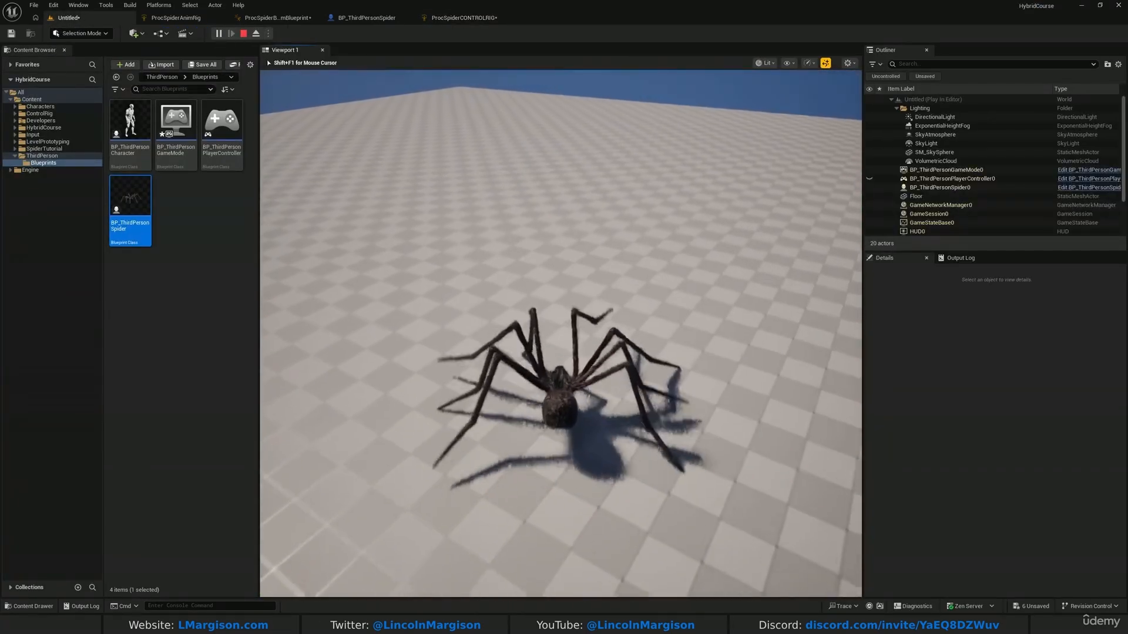
key("w")
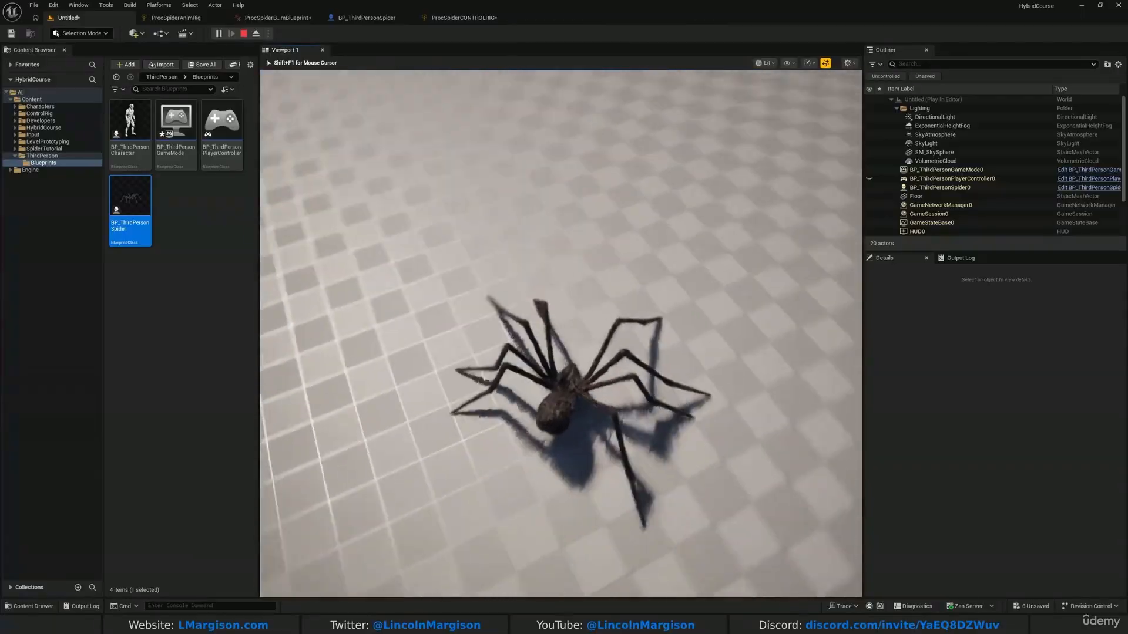
key("w")
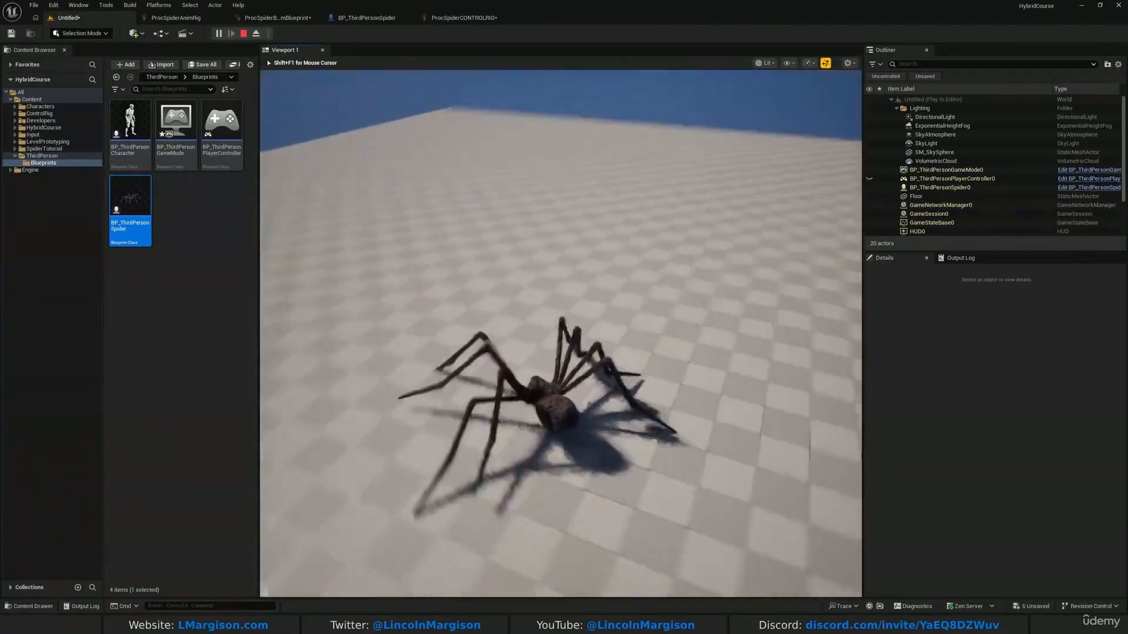
key("w")
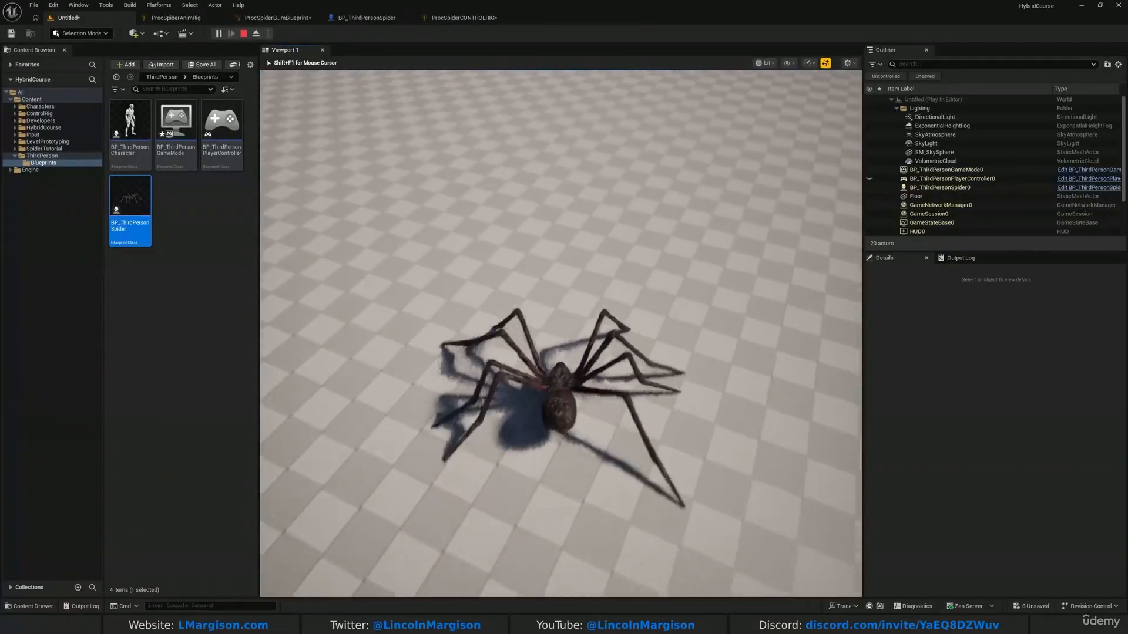
key("w")
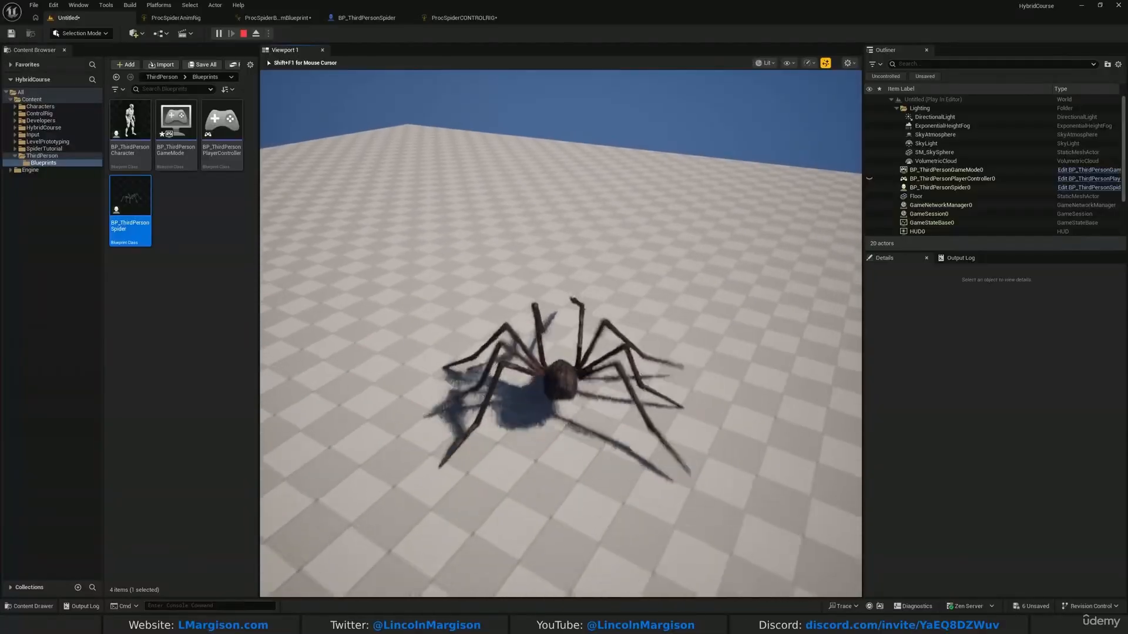
key("w")
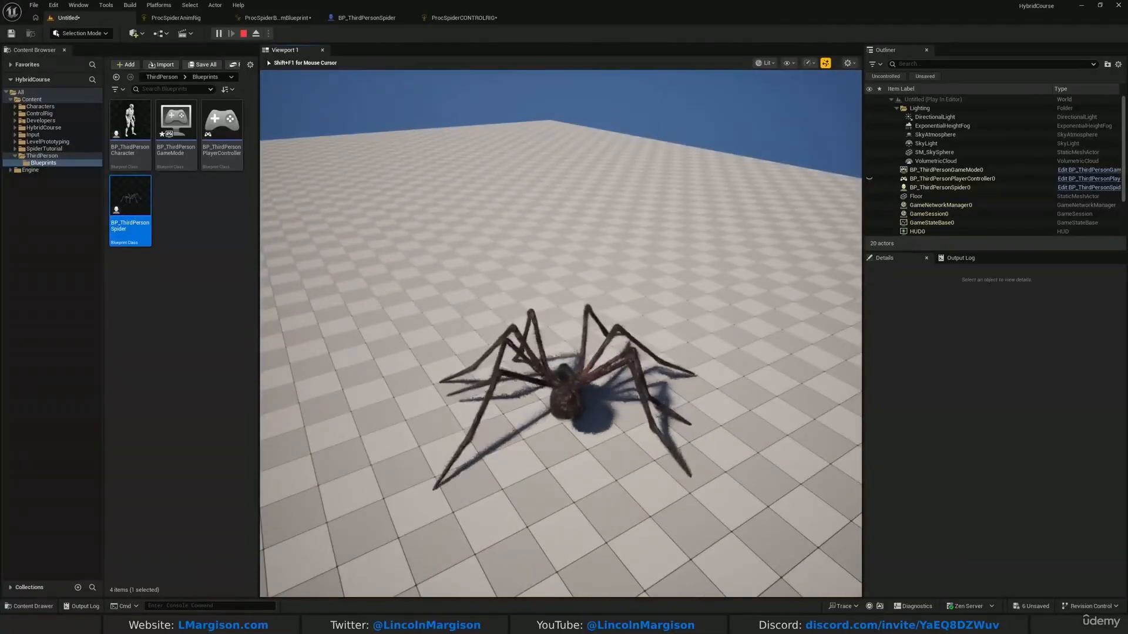
key("w")
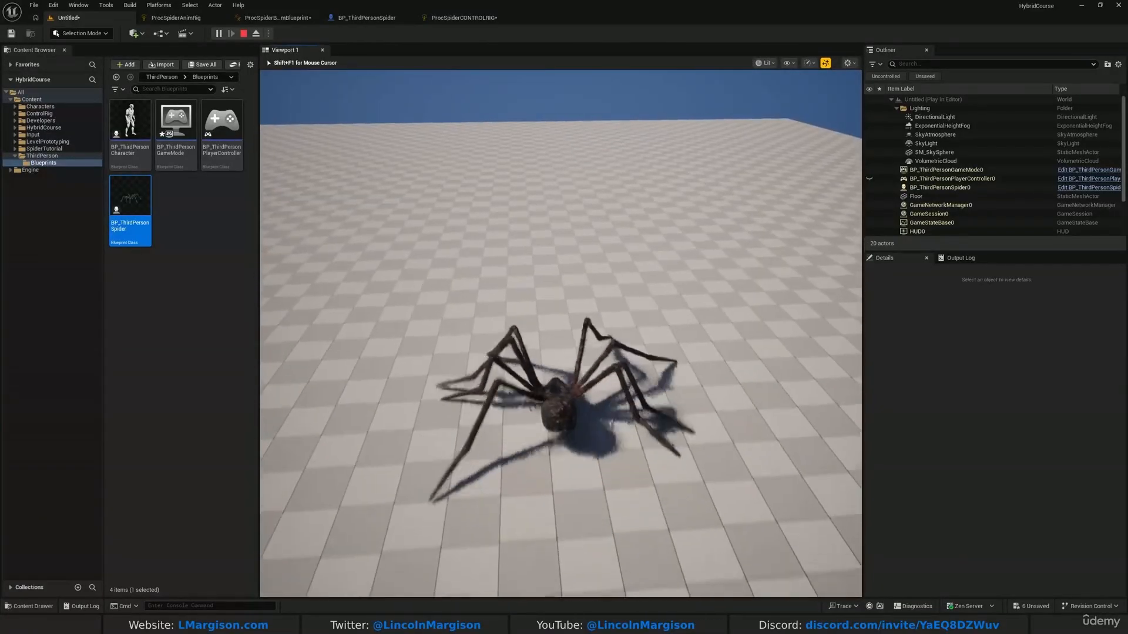
key("w")
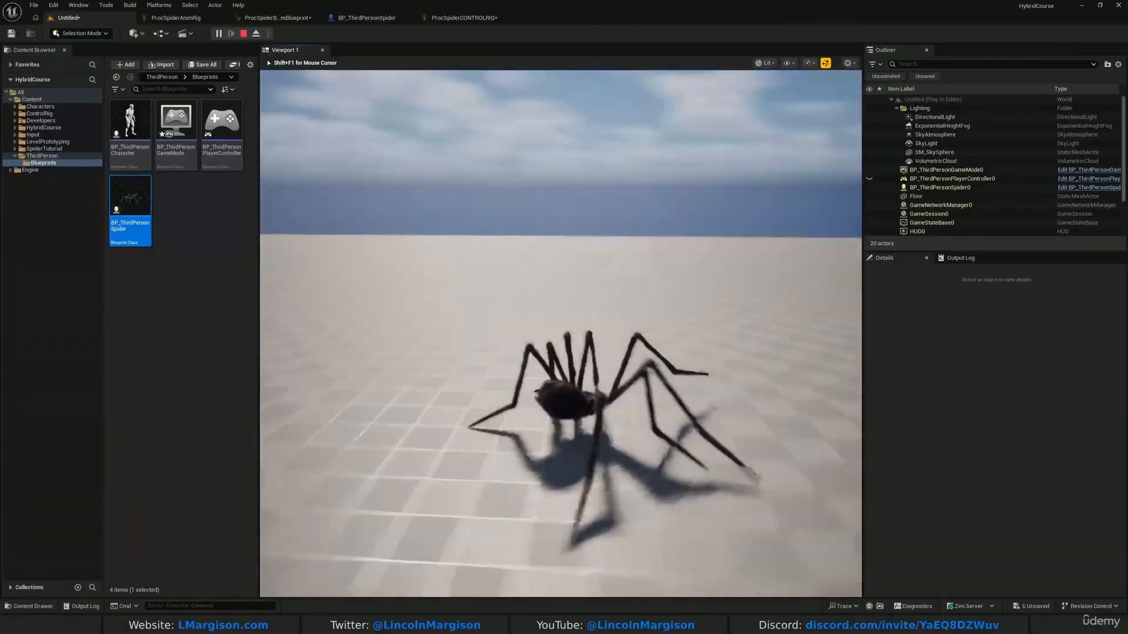
key("w")
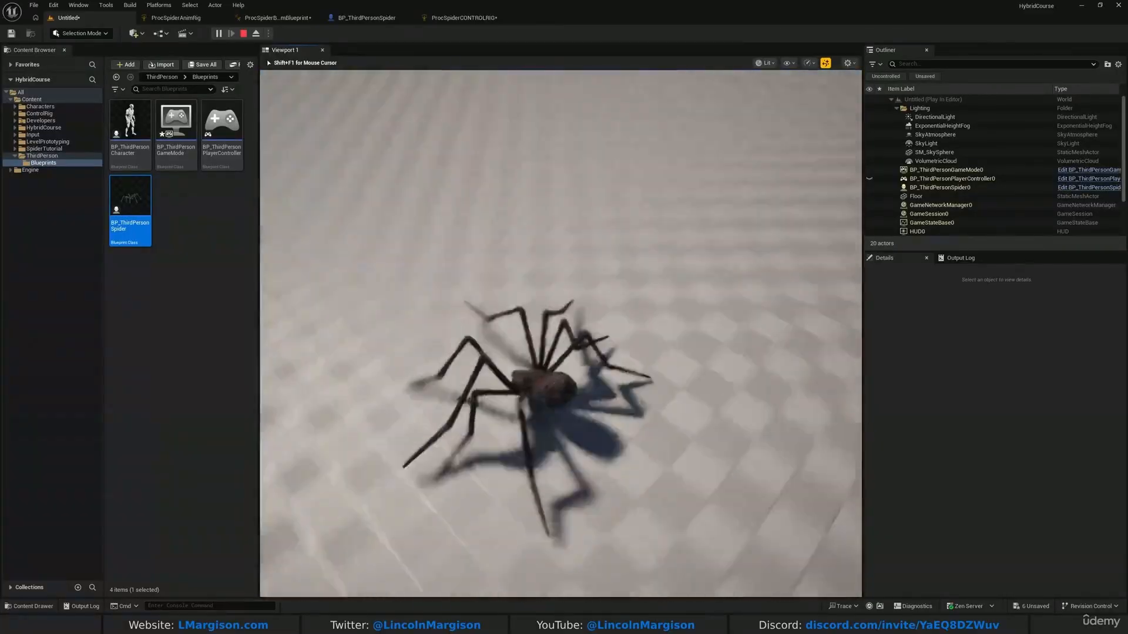
key("w")
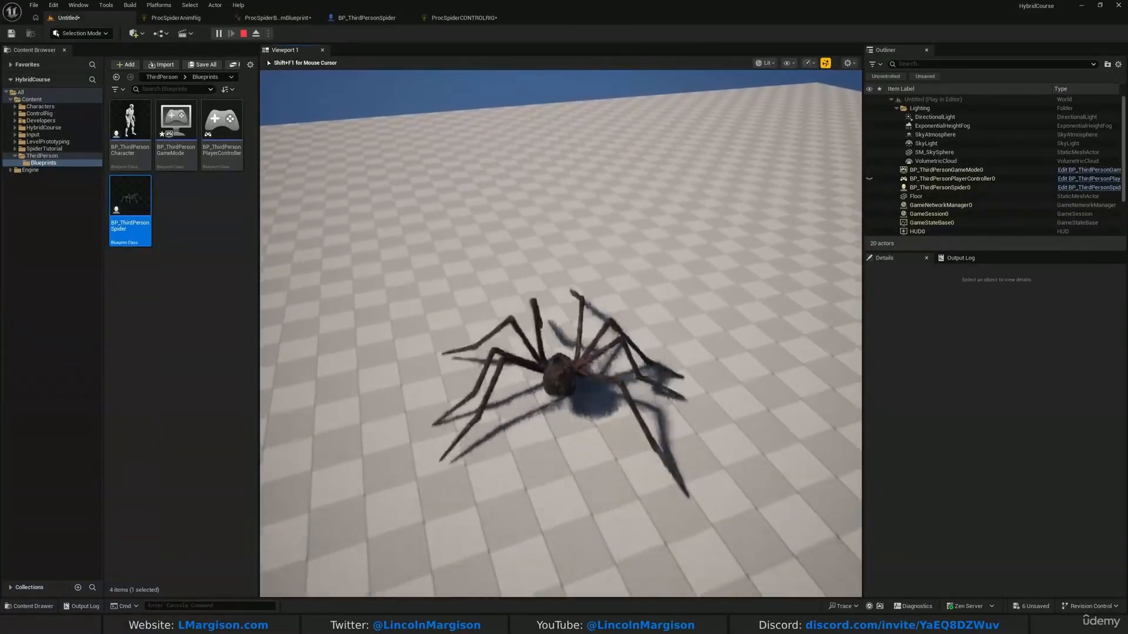
key("Escape")
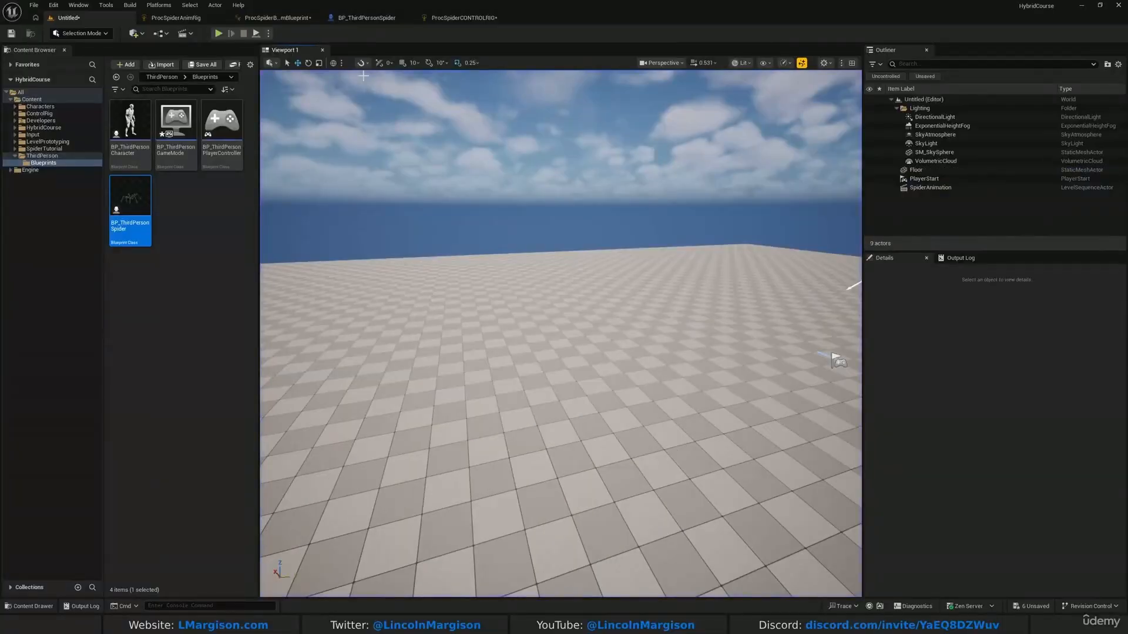
Replay the level, walk the spider forward briefly to recheck its front legs, and release the cursor from the game.
left_click(218, 34)
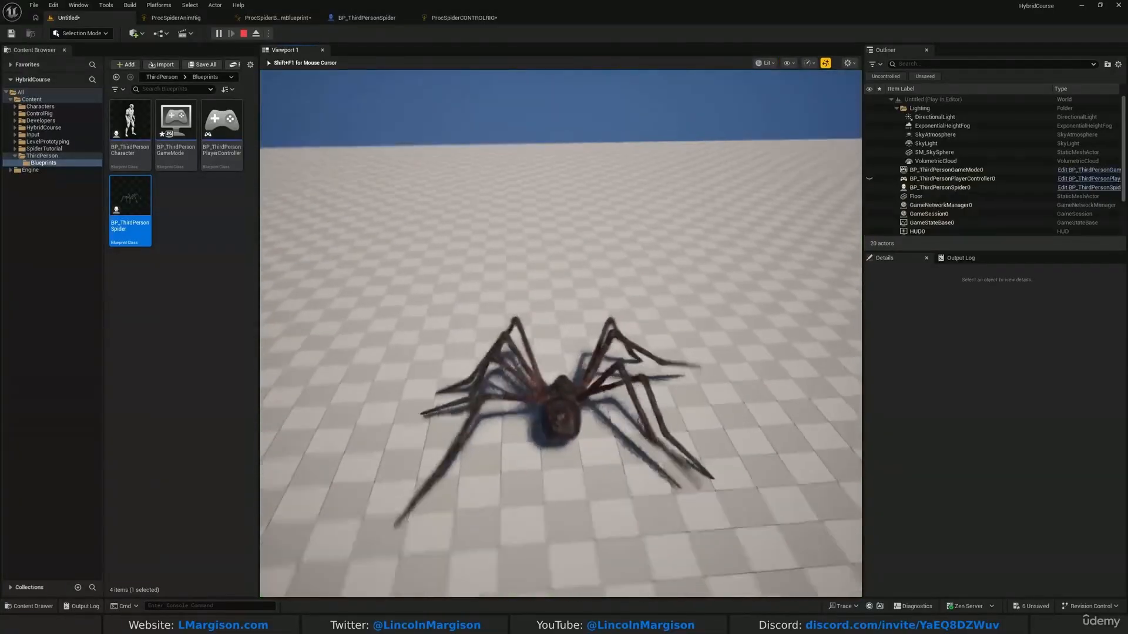
key("w")
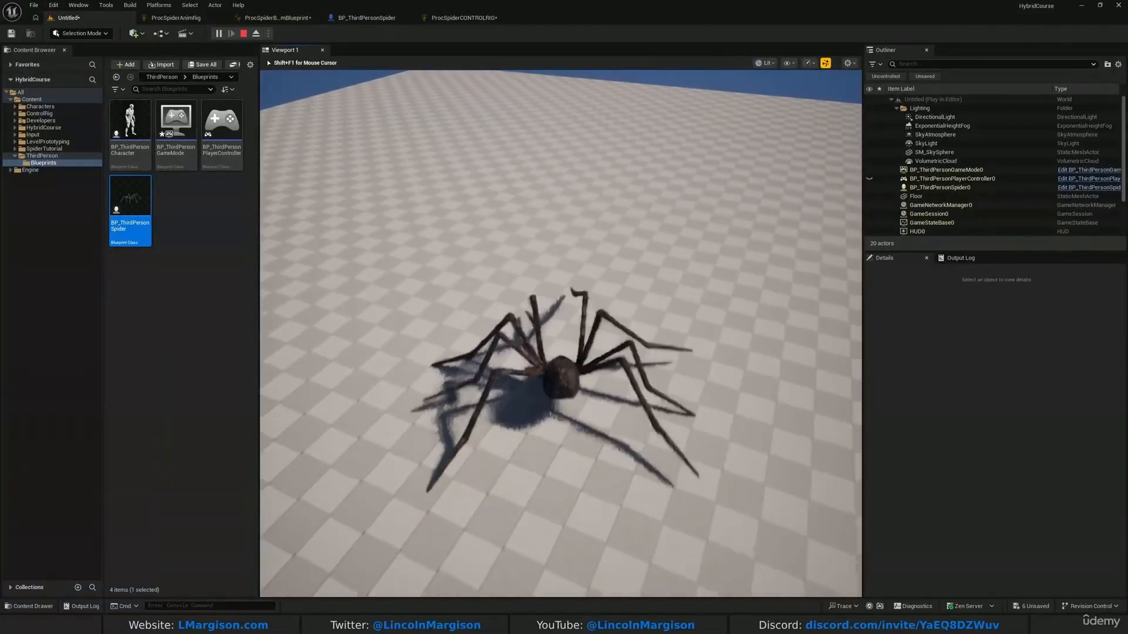
key("shift+F1")
In the control rig's SetFinalLegIK graph, add a Get Curve Value node near the first At node and check its available curves.
left_click(464, 17)
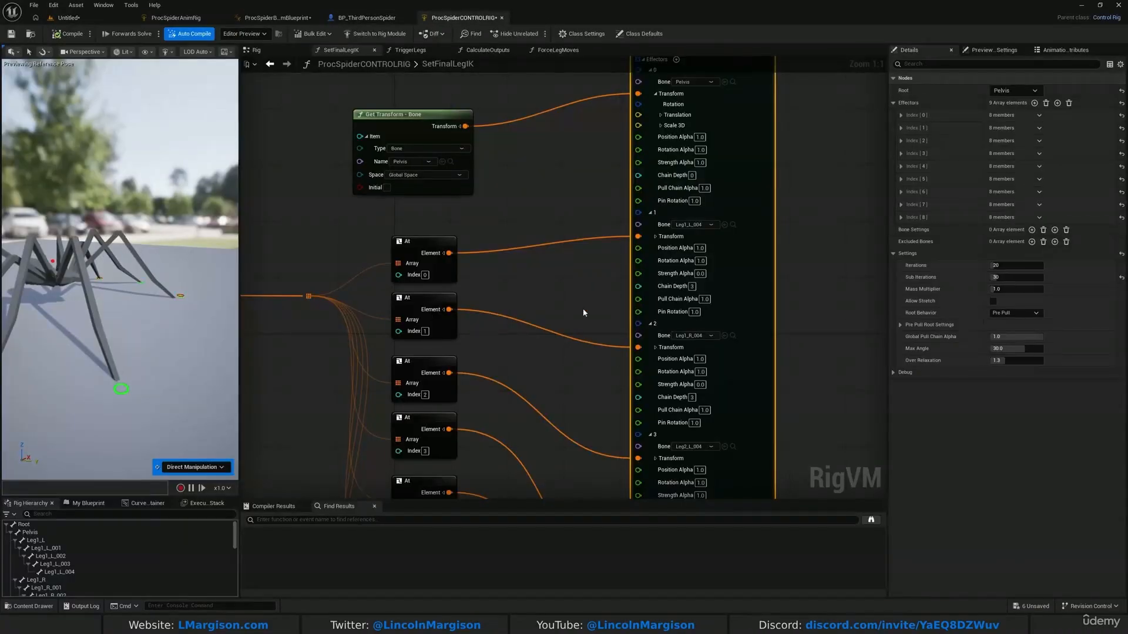
left_click(710, 245)
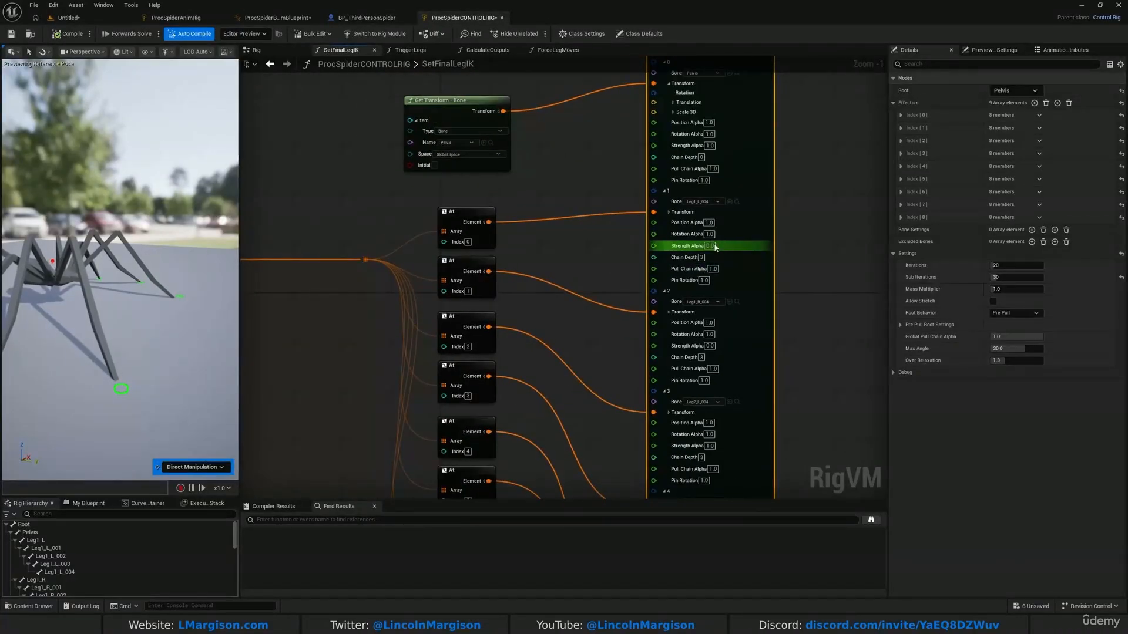
right_click_drag(565, 258, 634, 288)
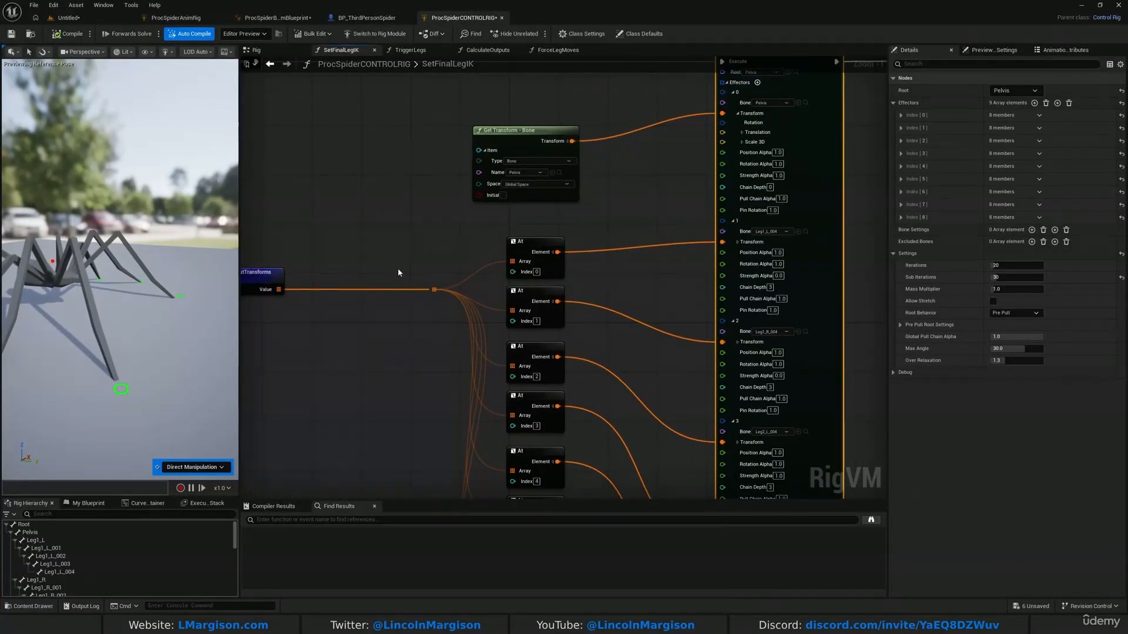
right_click(333, 233)
type("GET CURVE")
key("Return")
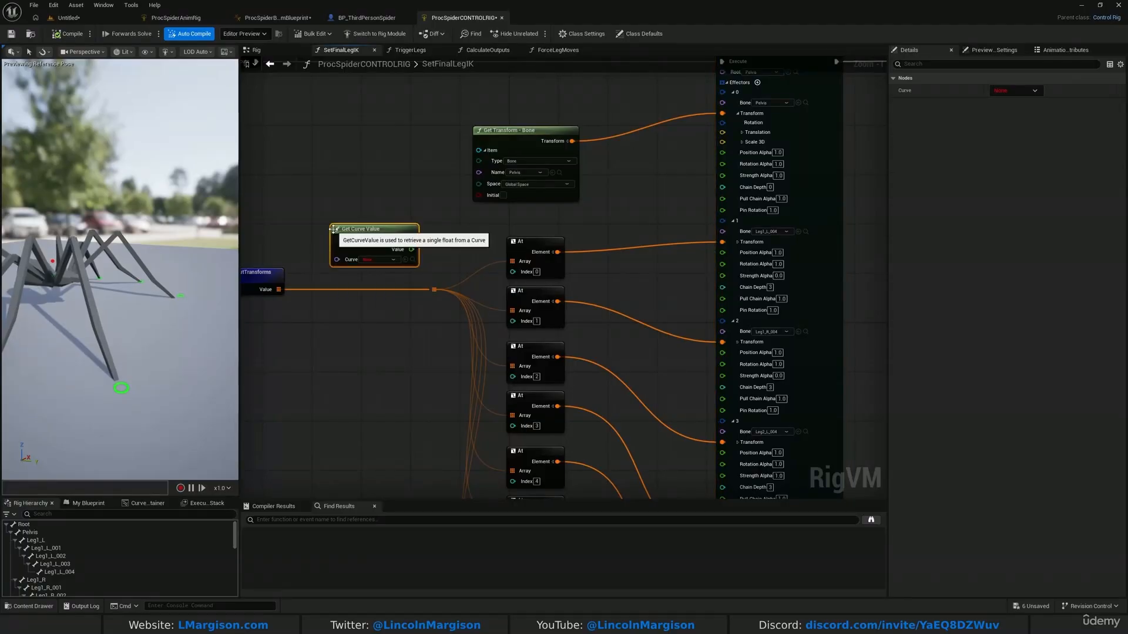
scroll(381, 252, "up", 1)
left_click(382, 261)
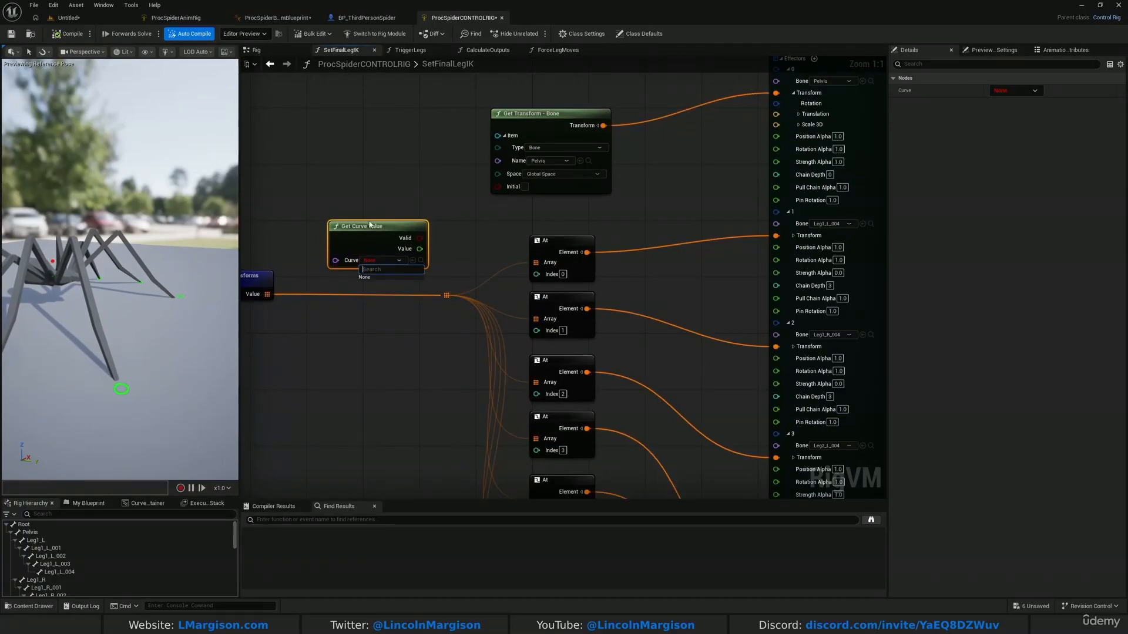
left_click_drag(370, 224, 380, 233)
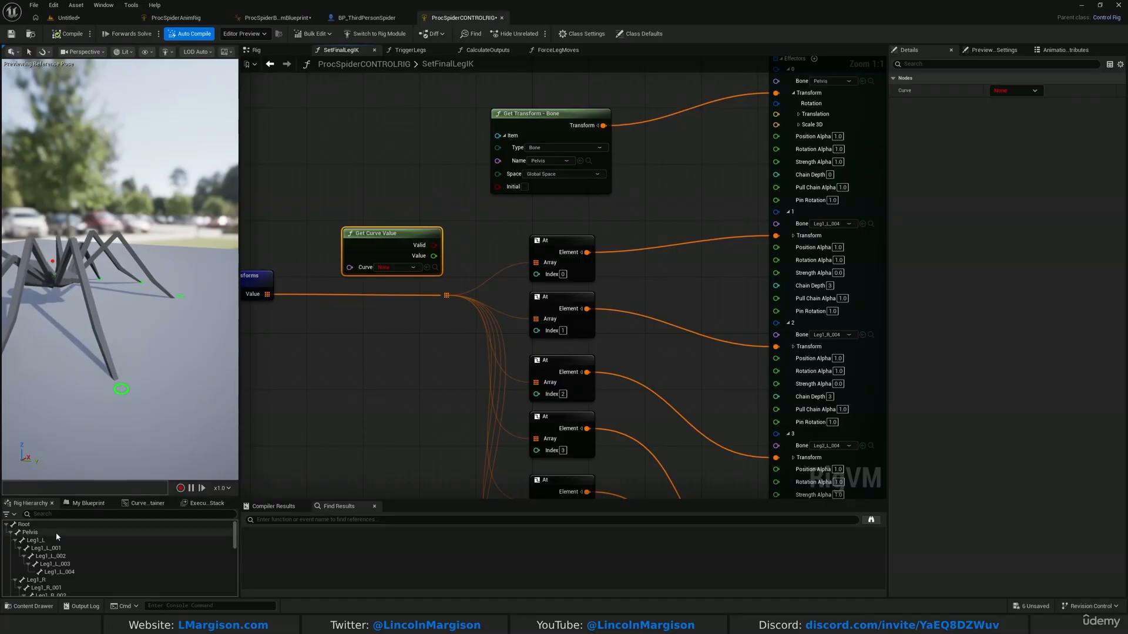
Enlarge the control rig's hierarchy area, and open SpiderFrontLegAttack_Montage from the SpiderTutorial folder.
left_click_drag(147, 499, 148, 416)
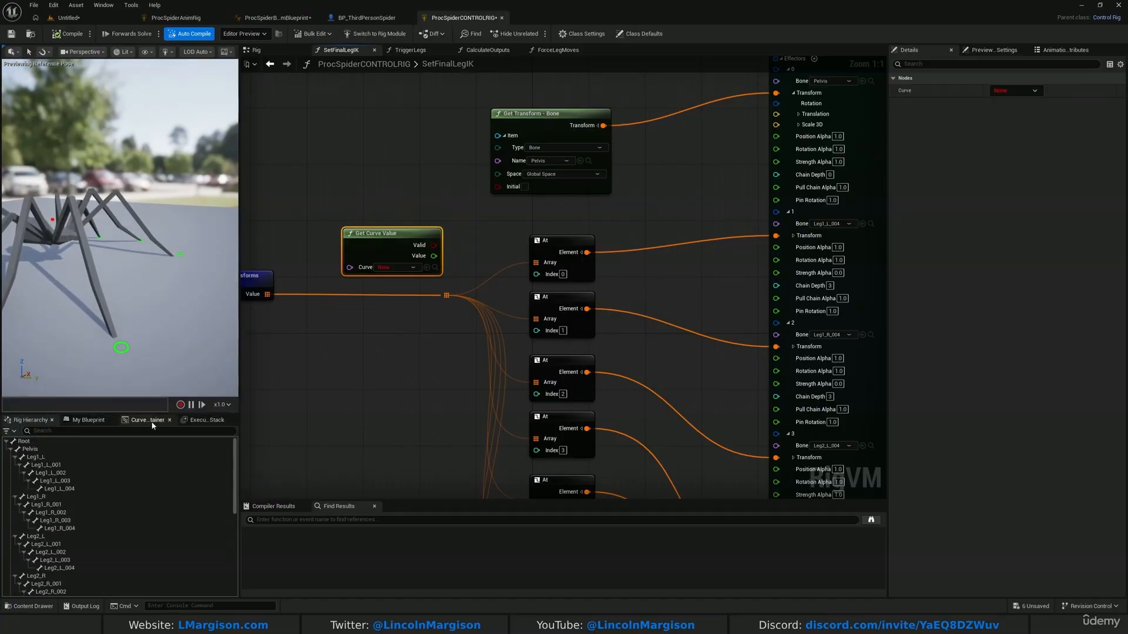
left_click(69, 18)
left_click(195, 331)
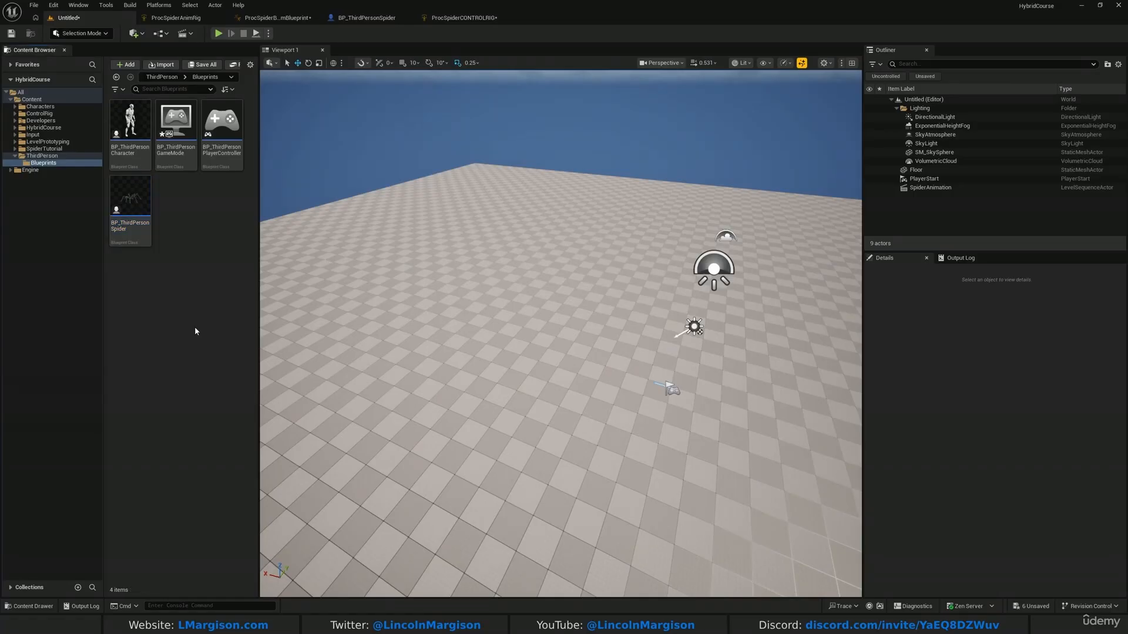
left_click(42, 149)
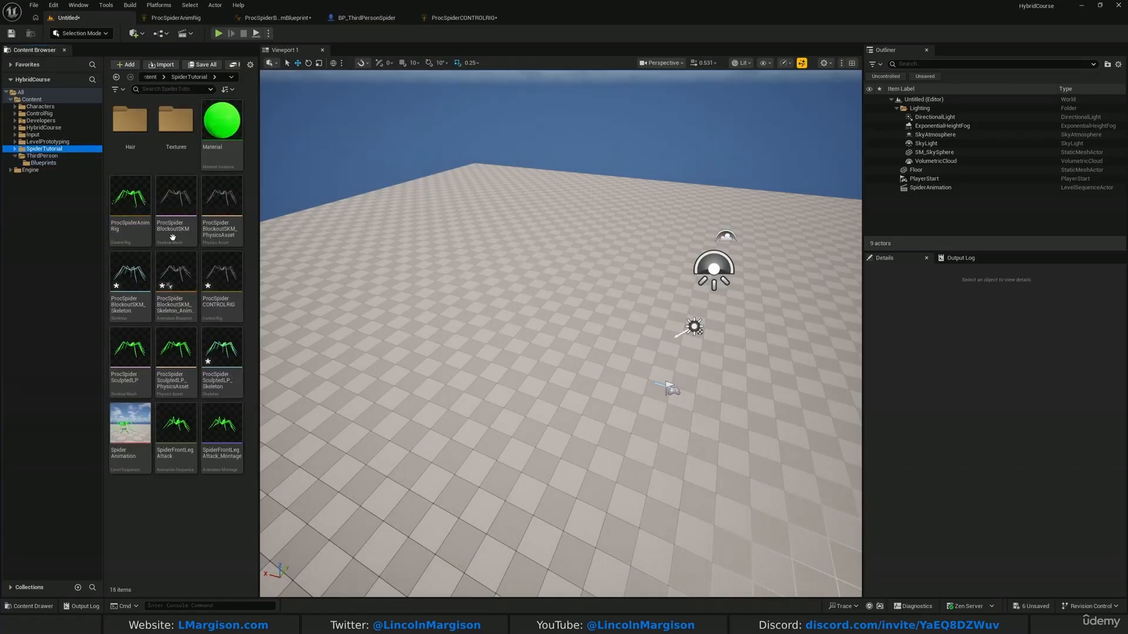
left_click(221, 433)
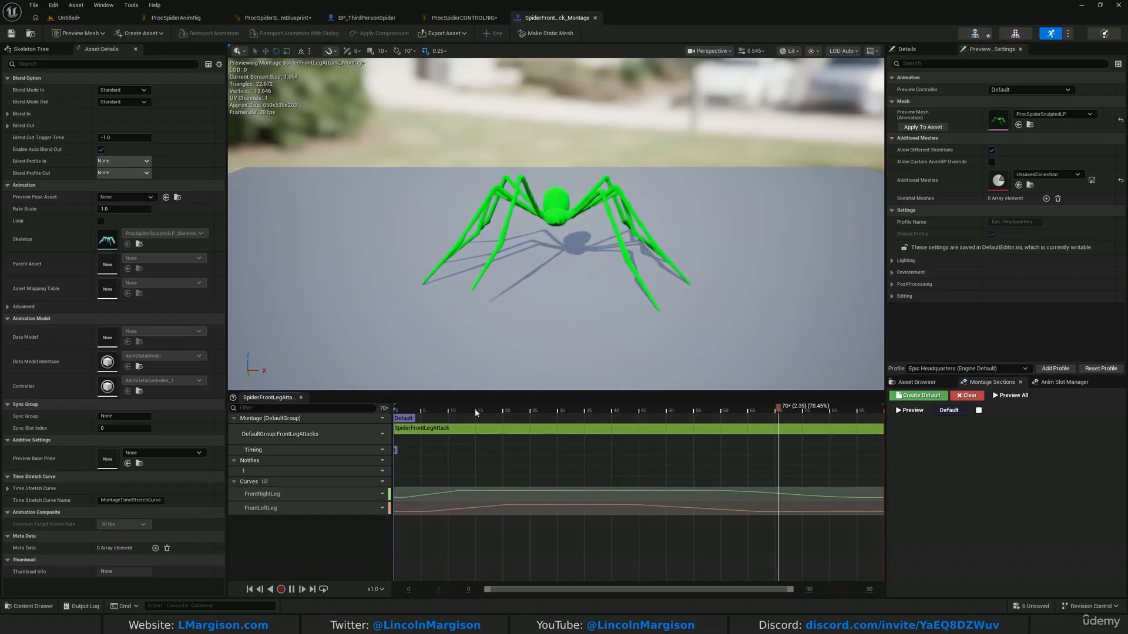
In the control rig's curve container, add a curve named FrontRightLeg.
left_click(496, 19)
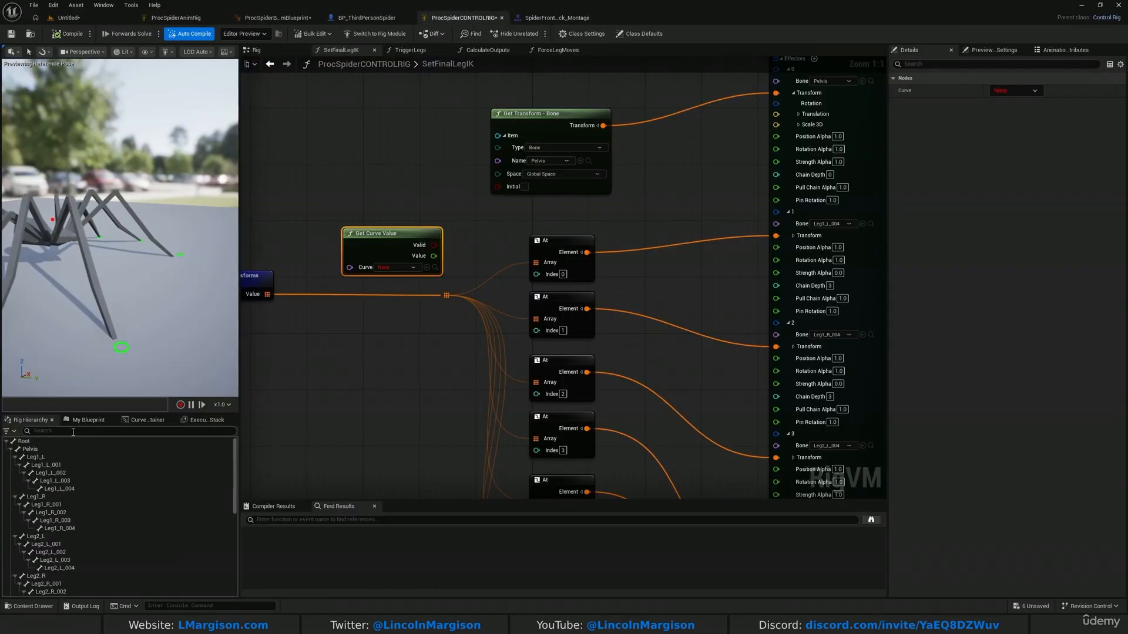
left_click(147, 420)
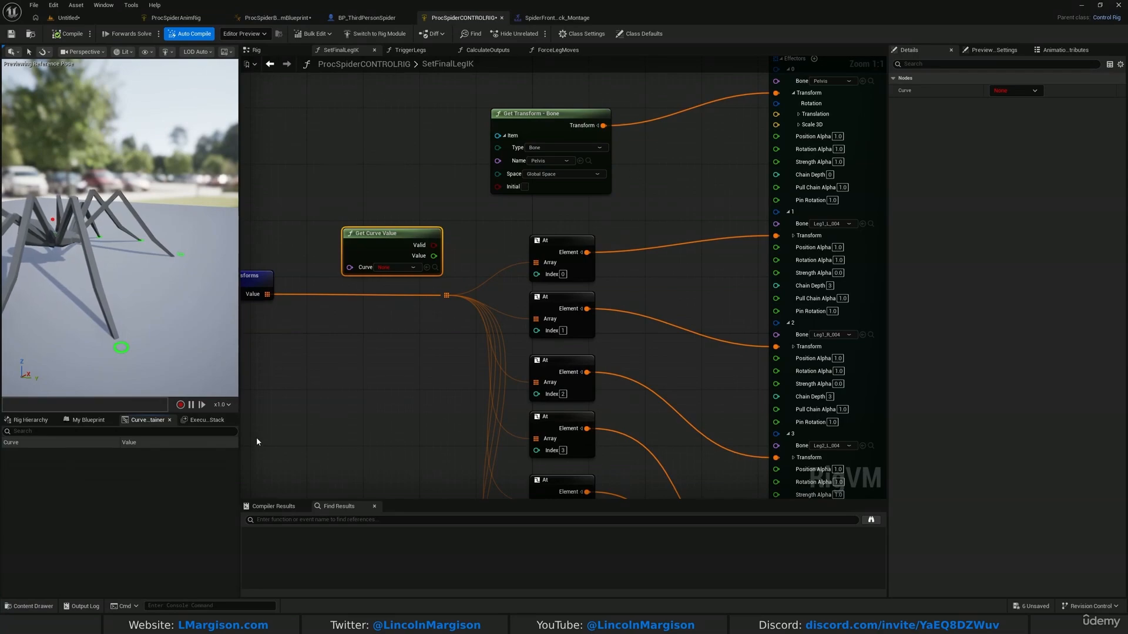
left_click_drag(240, 437, 333, 437)
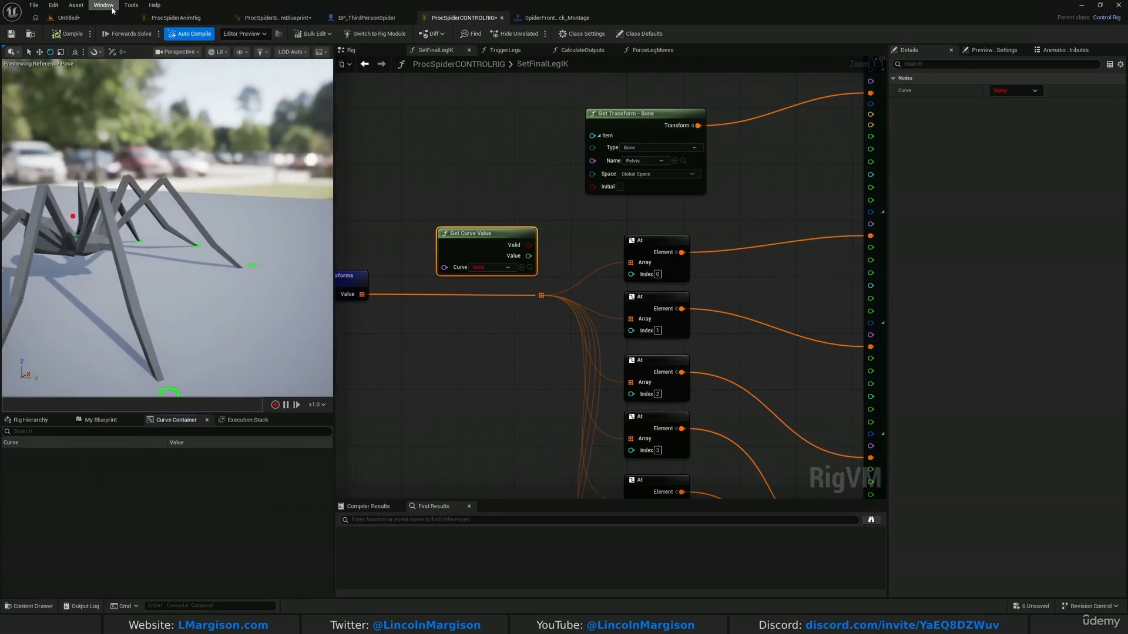
right_click(54, 468)
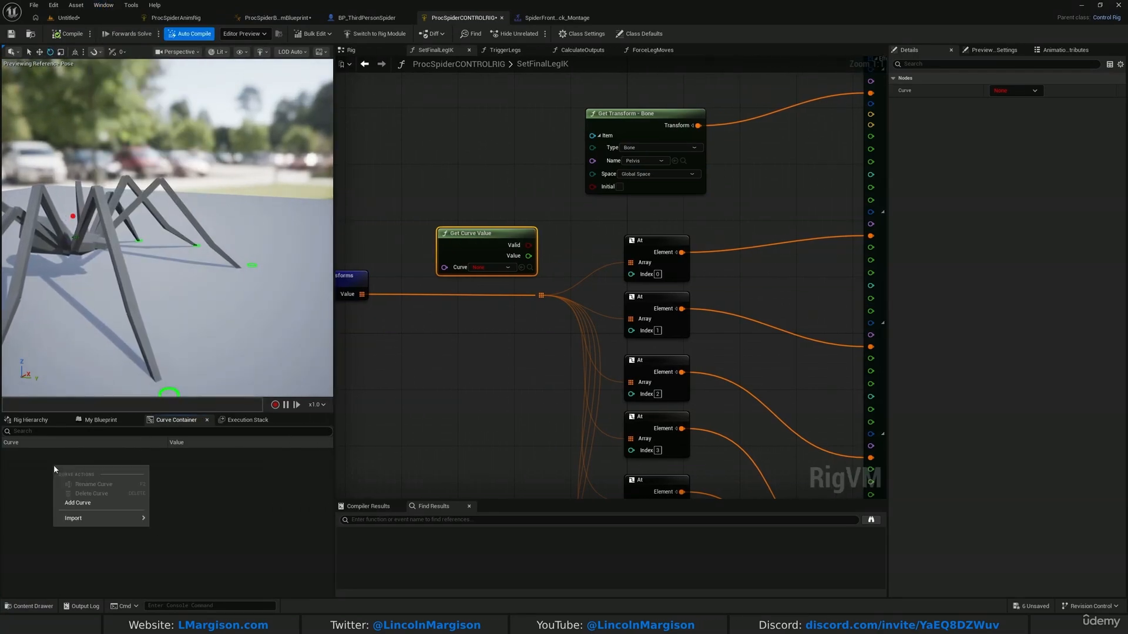
left_click(77, 503)
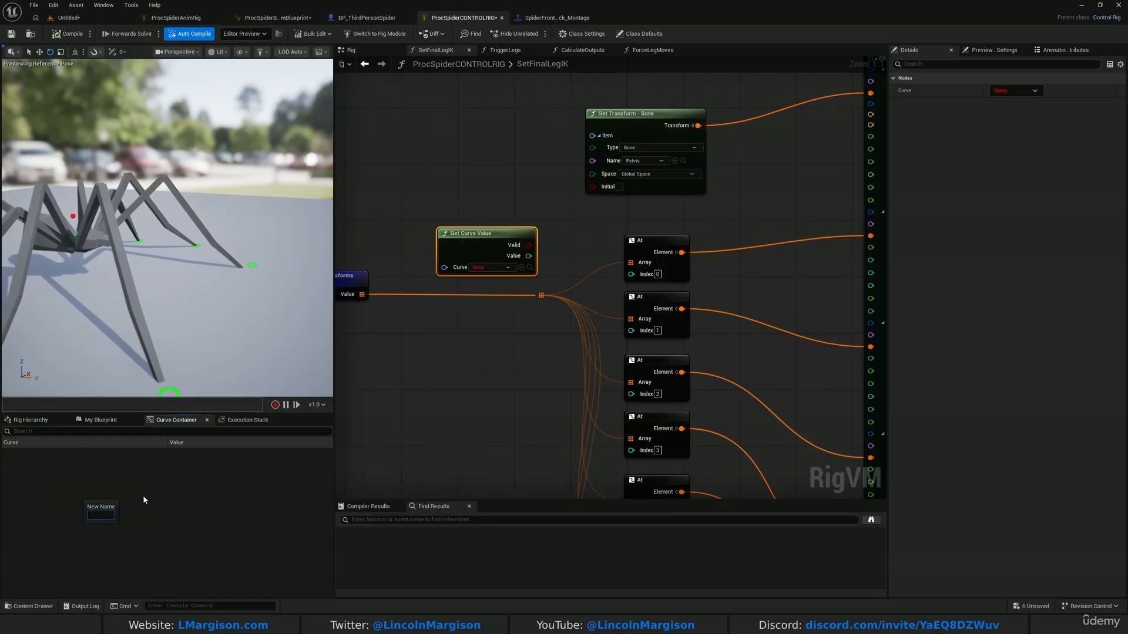
type("FrontRightLeg")
key("Return")
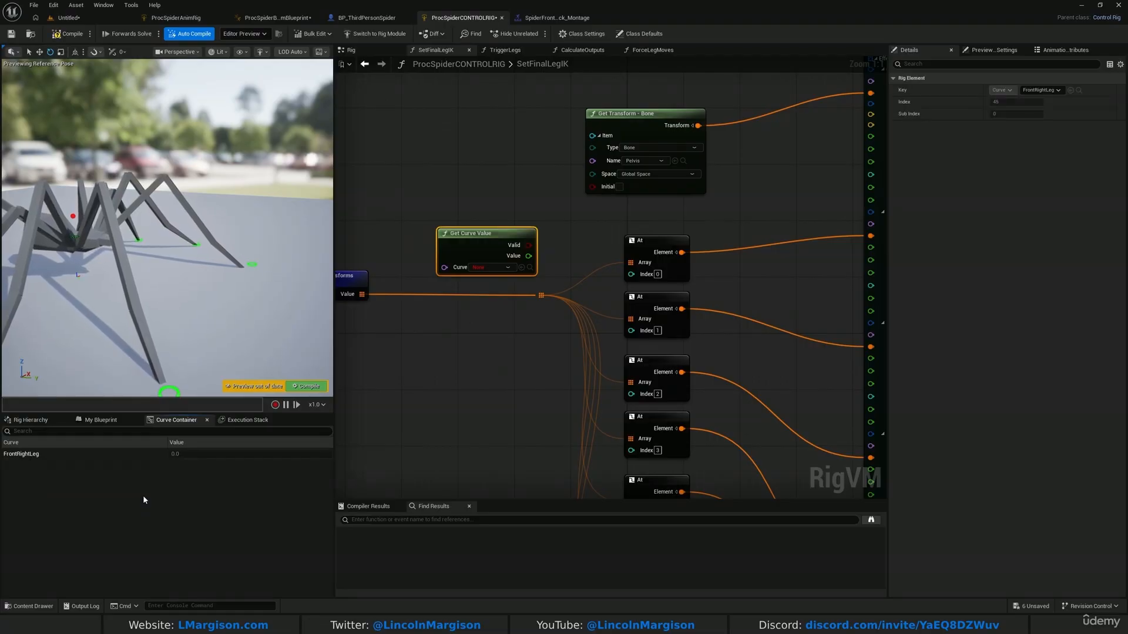
Add a second curve named FrontLeftLeg to the control rig's curve container.
right_click(70, 481)
left_click(108, 523)
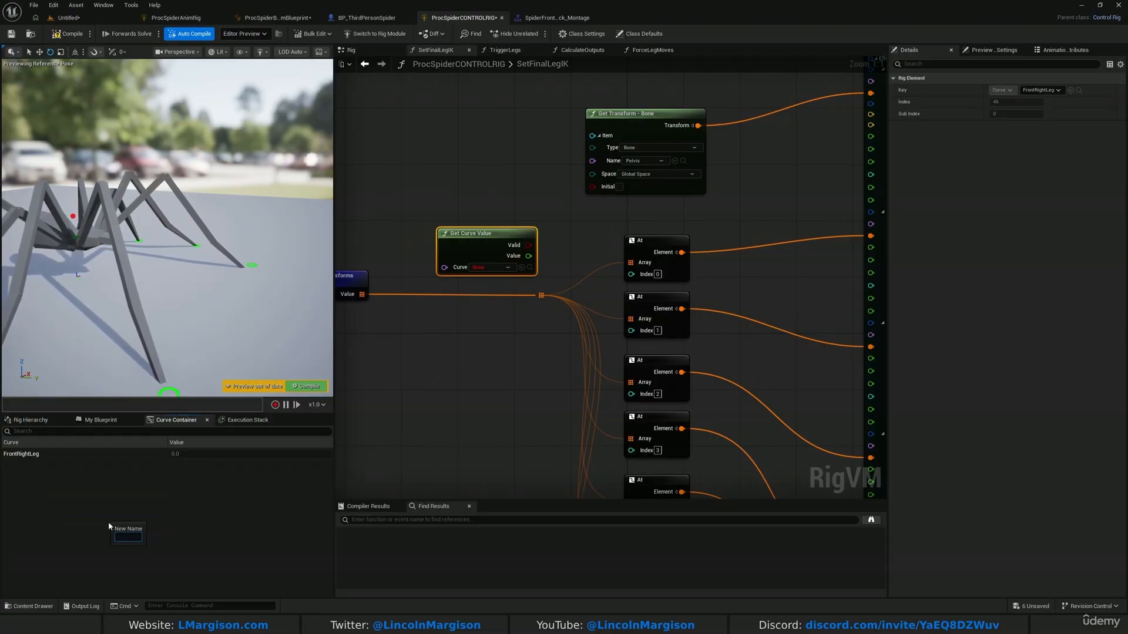
type("FrontLeftLeg")
key("BackSpace")
type("ftLeg")
key("Return")
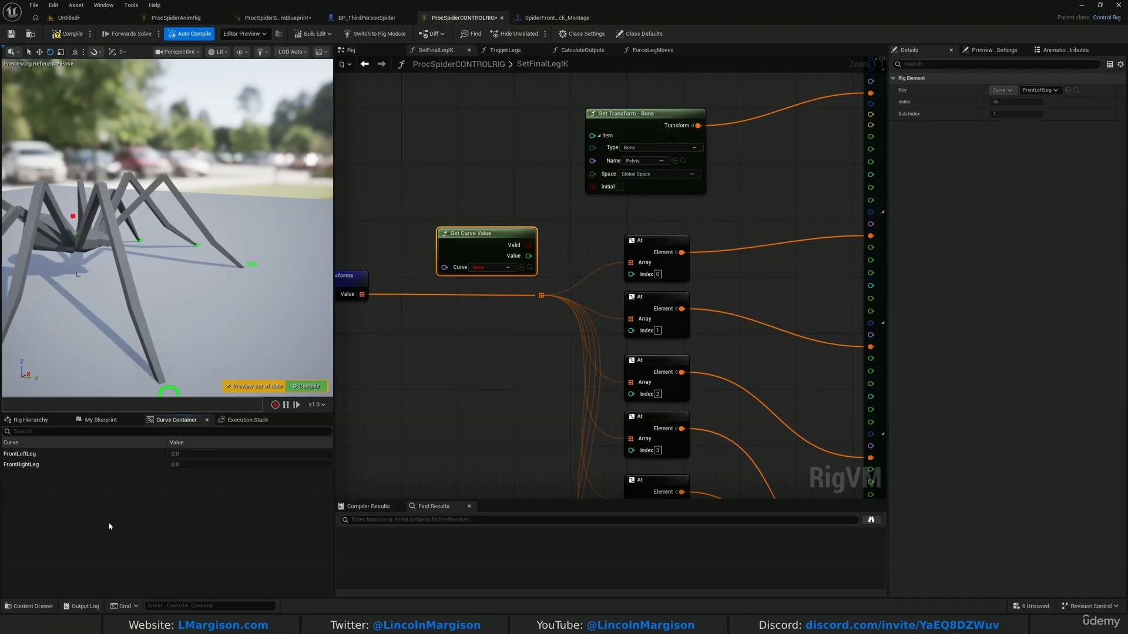
Set the Get Curve Value node's curve to FrontLeftLeg and place the node left of the first At node.
left_click(498, 289)
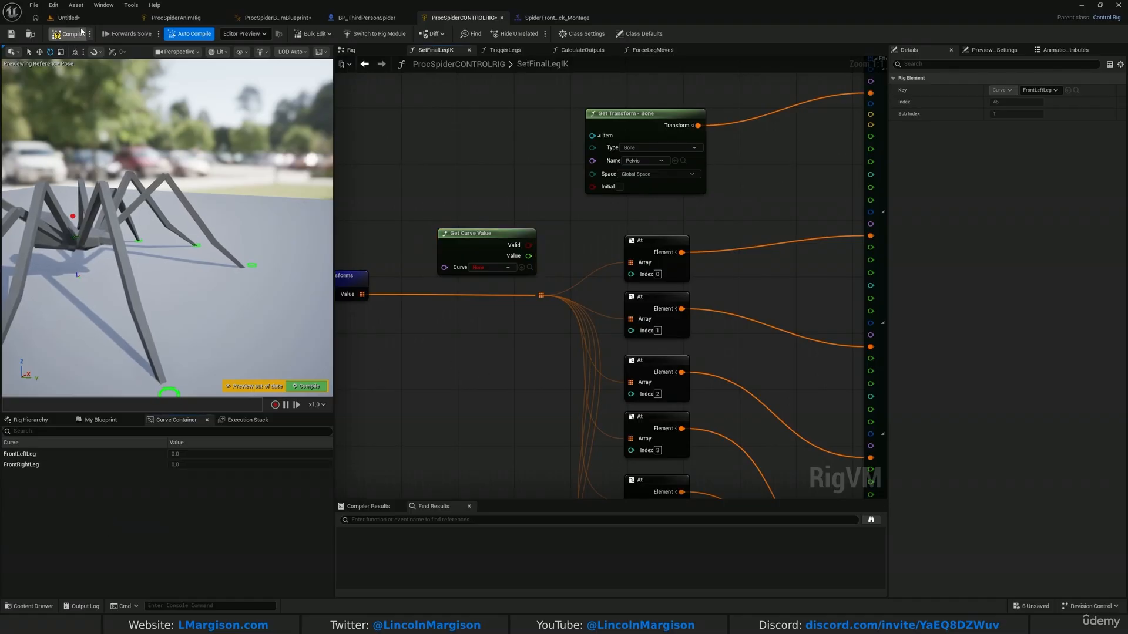
left_click(486, 268)
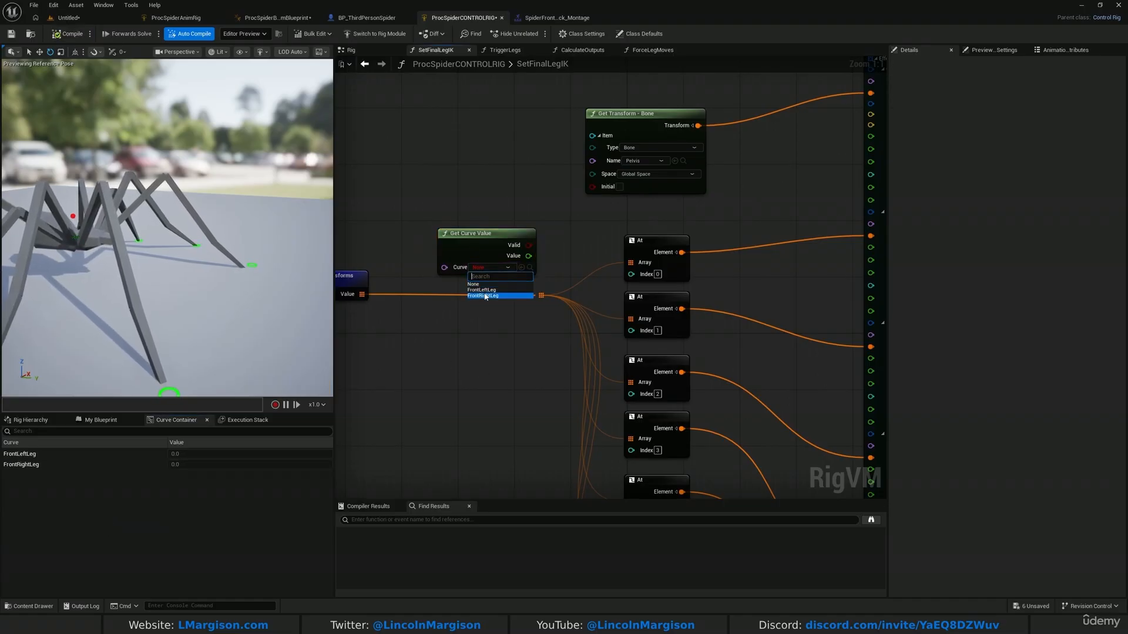
left_click(485, 292)
right_click_drag(573, 349, 540, 362)
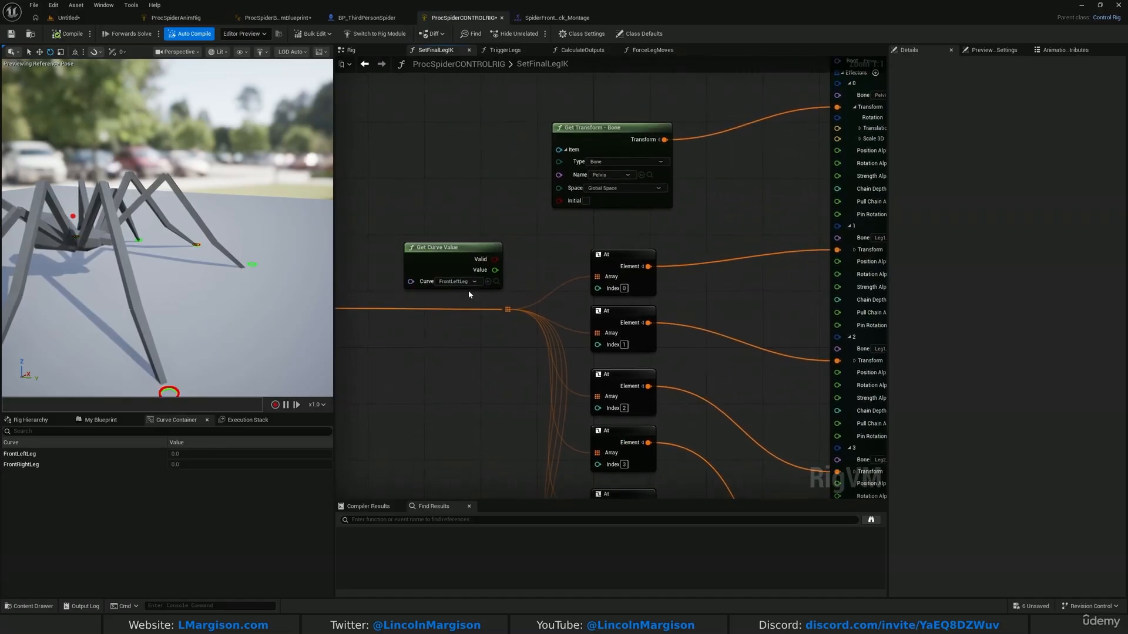
left_click_drag(475, 248, 532, 226)
right_click_drag(569, 271, 471, 286)
left_click_drag(412, 241, 405, 241)
right_click_drag(463, 249, 559, 260)
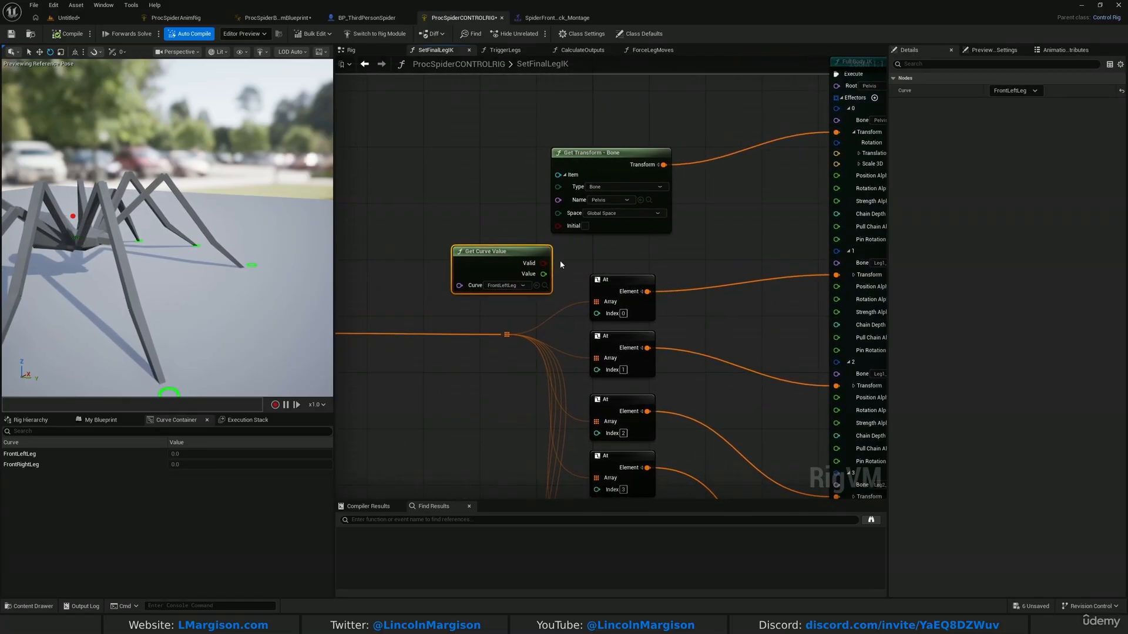
left_click_drag(489, 256, 466, 249)
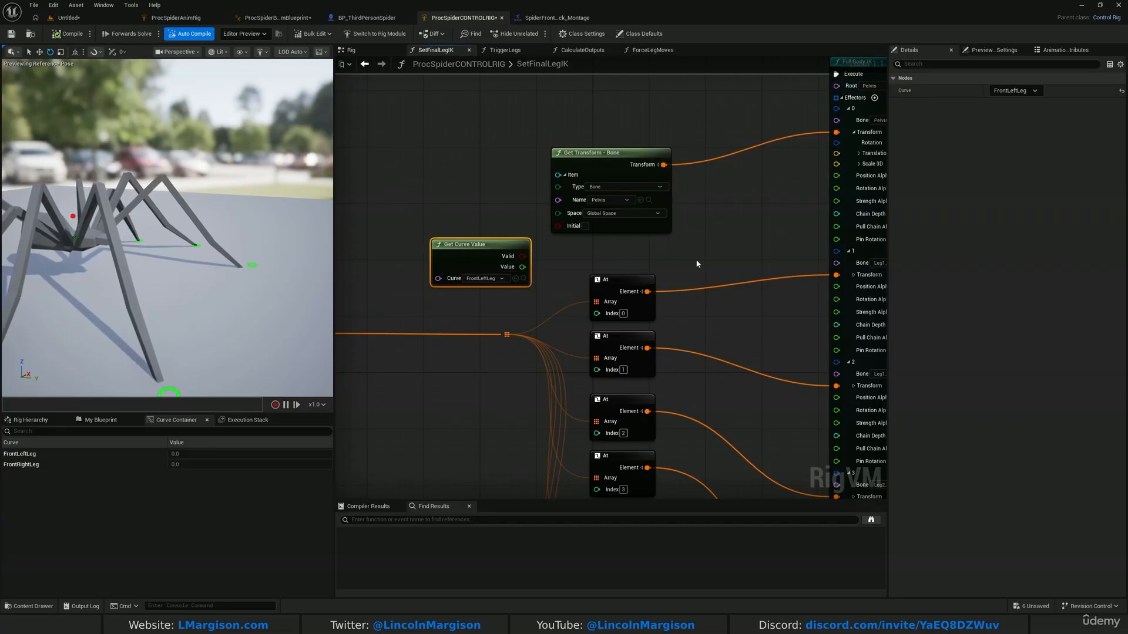
Feed the FrontLeftLeg curve value into input B of a new Subtract node with A set to 1.0.
right_click_drag(596, 244, 658, 284)
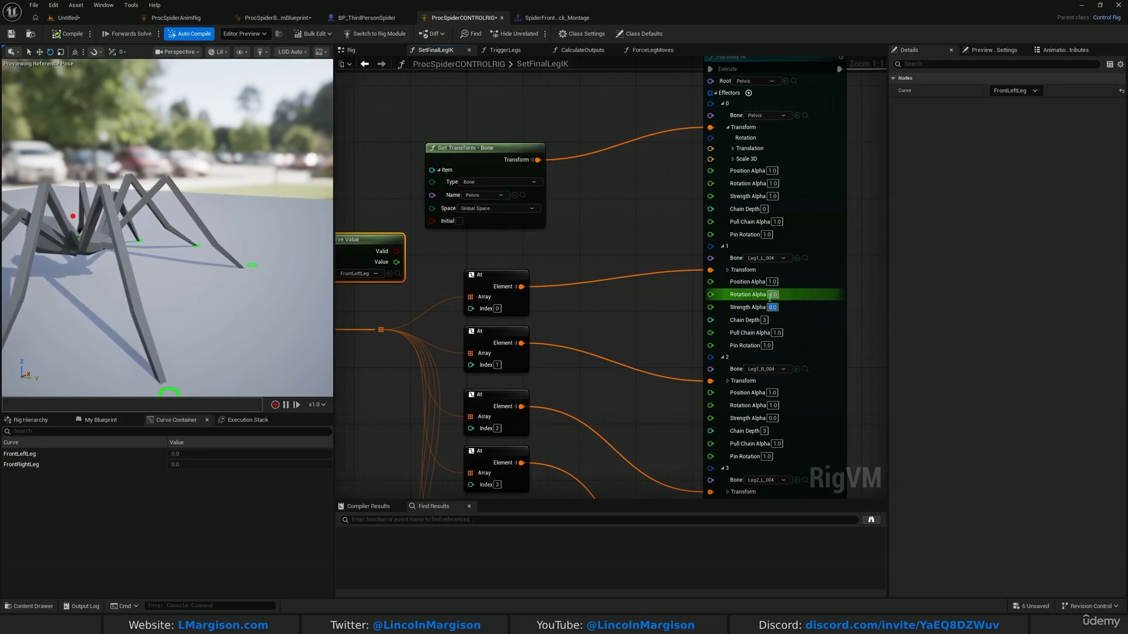
left_click(485, 299)
right_click_drag(558, 293, 784, 277)
left_click_drag(398, 270, 465, 264)
right_click_drag(802, 256, 589, 252)
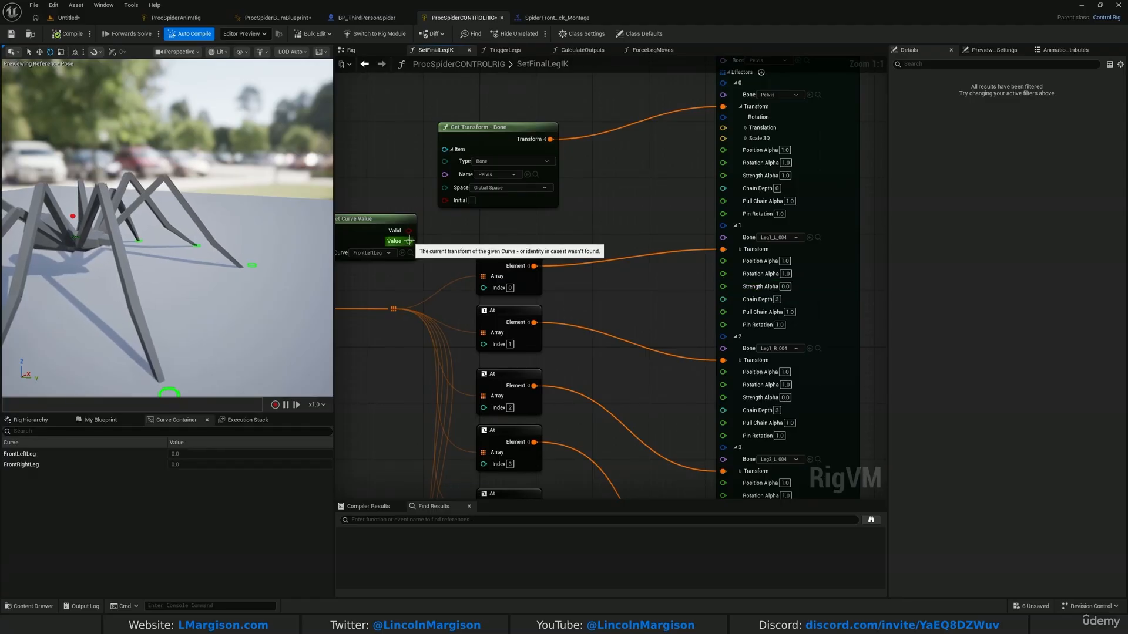
left_click_drag(409, 240, 632, 213)
type("-")
left_click(653, 336)
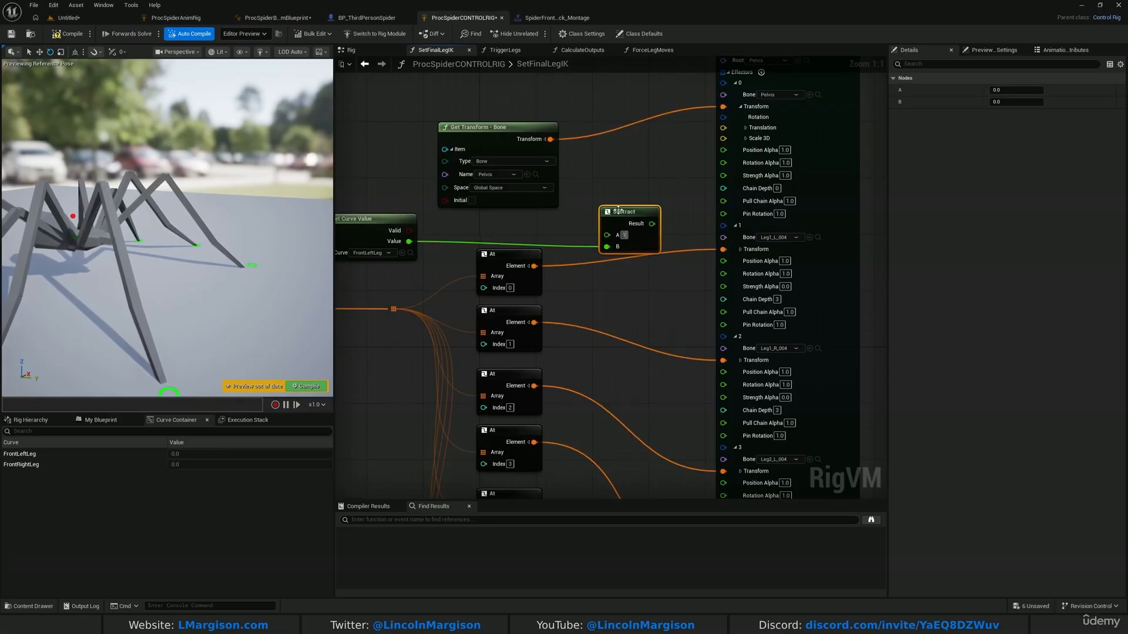
left_click(390, 252)
left_click_drag(614, 228, 578, 228)
Connect the Subtract result to the Strength Alpha of effector 1, the Leg1_L_004 bone.
right_click_drag(542, 228, 616, 215)
left_click_drag(432, 147, 425, 274)
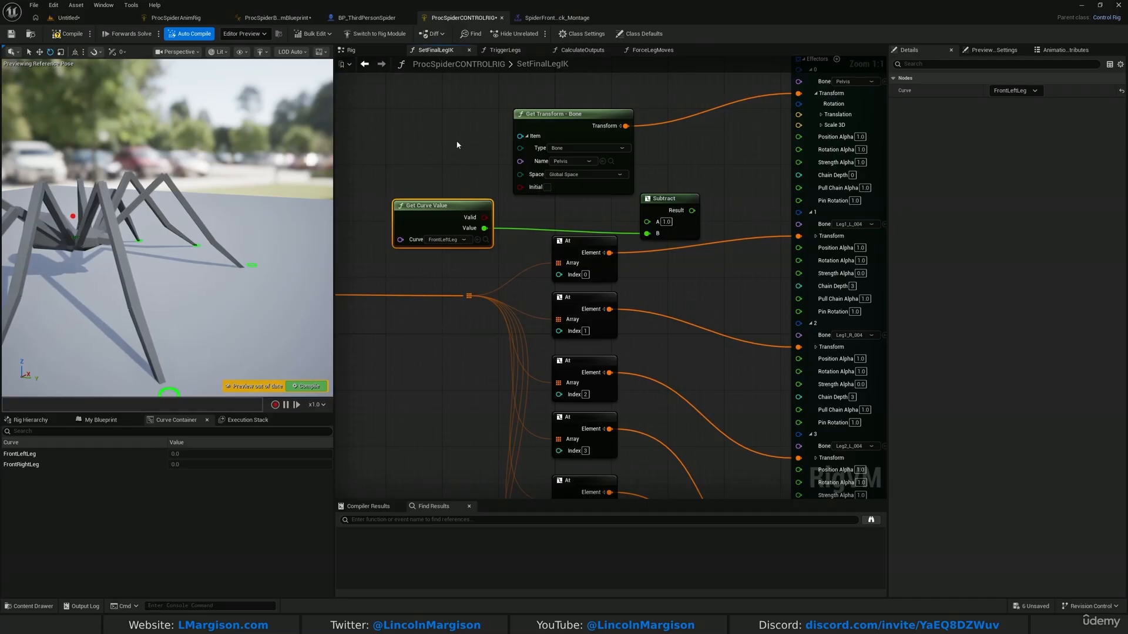
right_click_drag(672, 143, 629, 157)
left_click(621, 212)
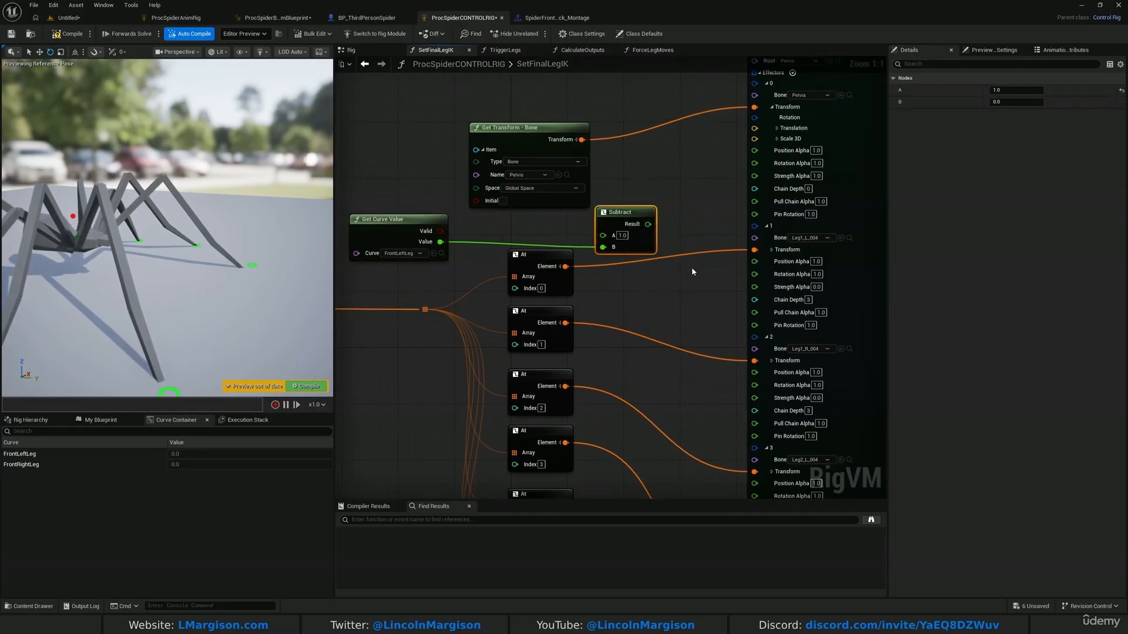
left_click_drag(363, 175, 392, 294)
left_click(642, 247)
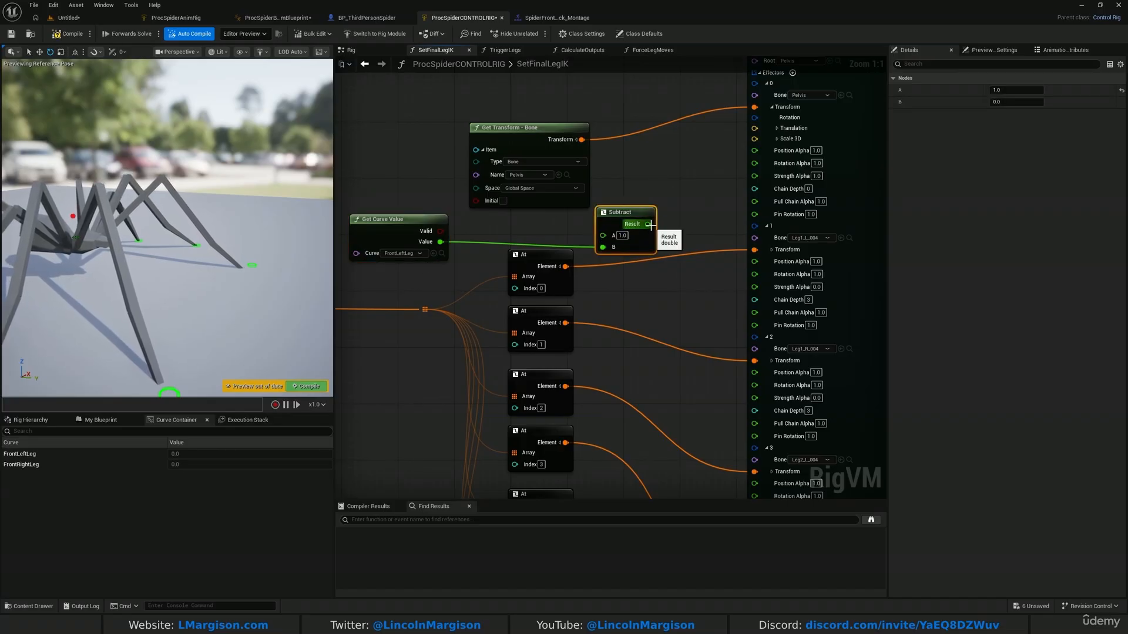
left_click_drag(648, 224, 755, 287)
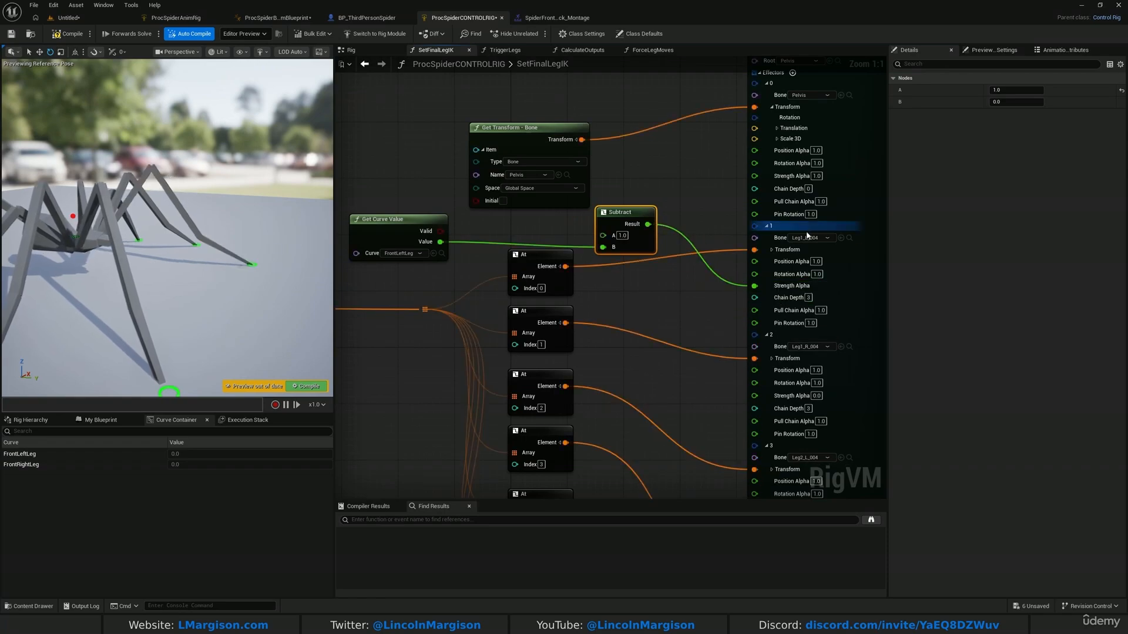
right_click_drag(697, 312, 760, 292)
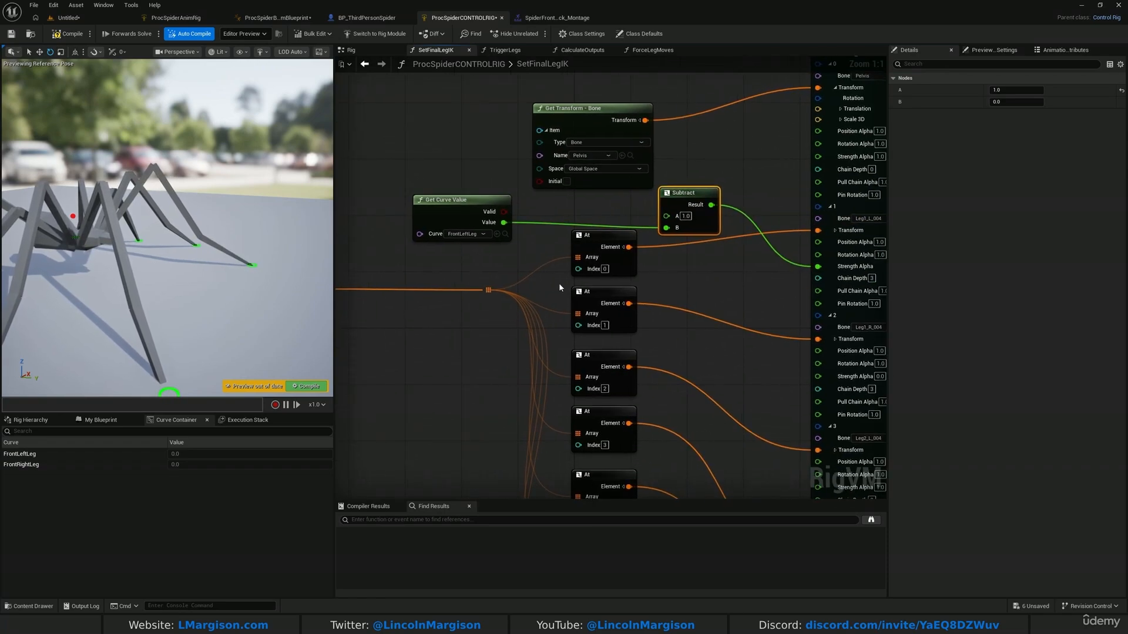
Duplicate the Get Curve Value node below the original and set the copy's curve to FrontRightLeg.
left_click(438, 238)
key("ctrl+c")
key("ctrl+v")
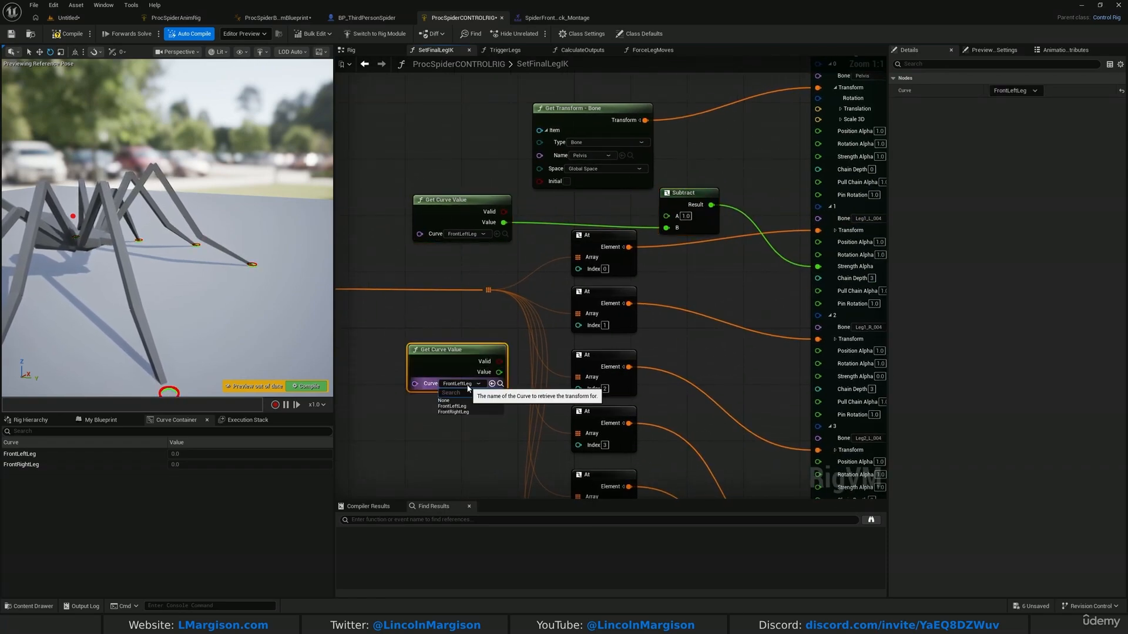
left_click(471, 411)
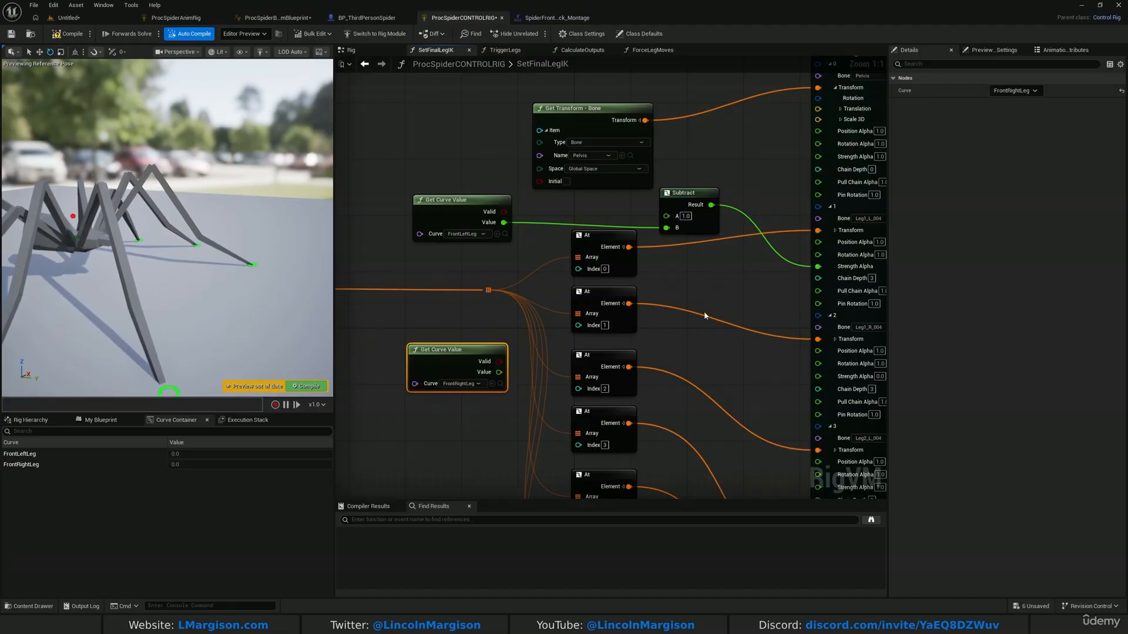
Duplicate the Subtract node with A at 1.0, and feed the FrontRightLeg curve value into its B input.
left_click(702, 217)
key("ctrl+c")
key("ctrl+v")
left_click_drag(499, 372, 695, 432)
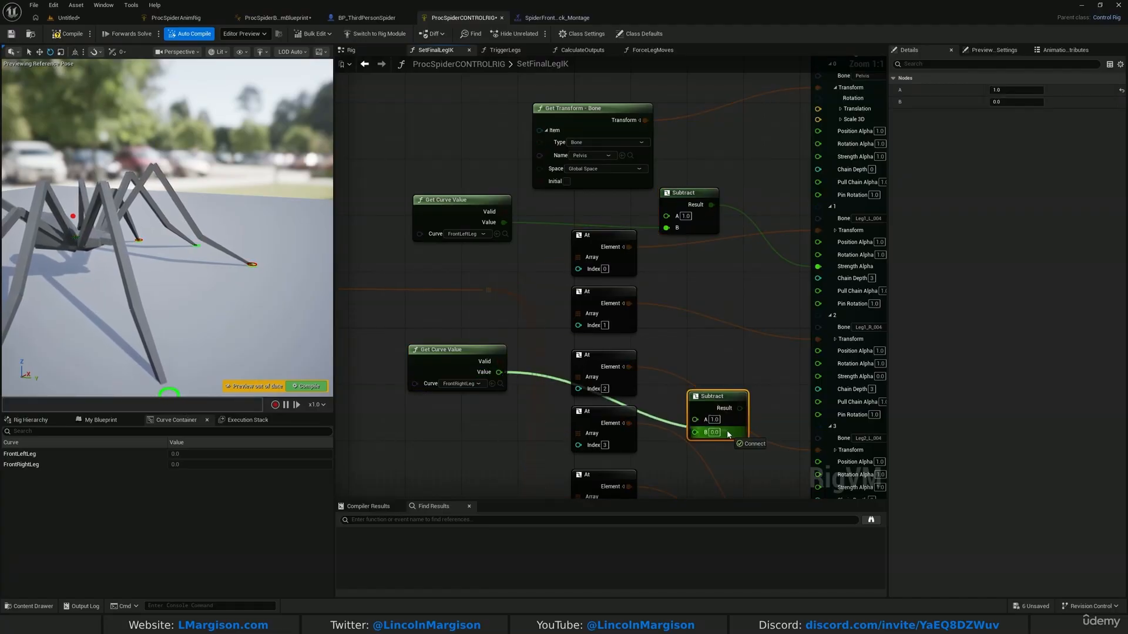
left_click_drag(718, 396, 711, 369)
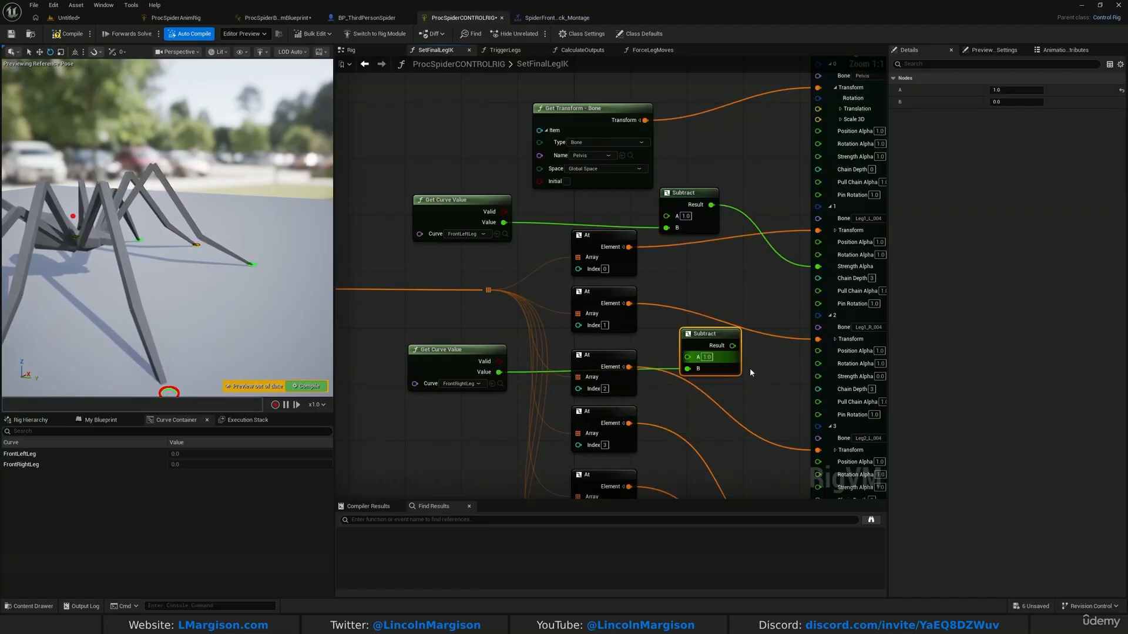
Connect the second Subtract result to the Strength Alpha of effector 2, Leg1_R_004, and compile the control rig.
right_click_drag(750, 368, 698, 384)
left_click_drag(681, 362, 763, 394)
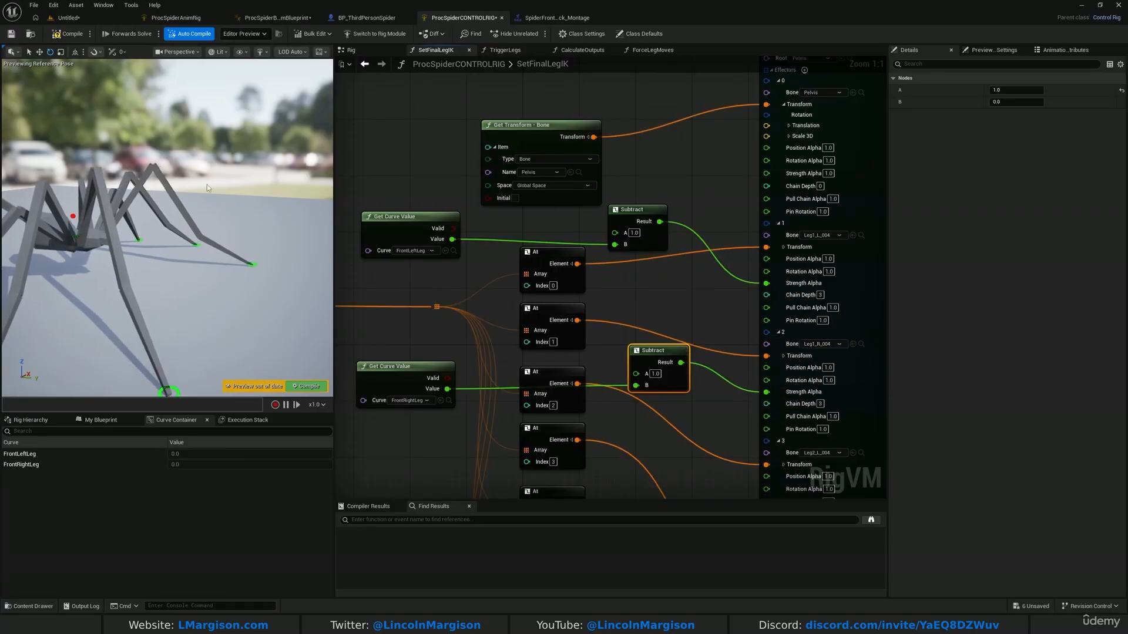
left_click(68, 34)
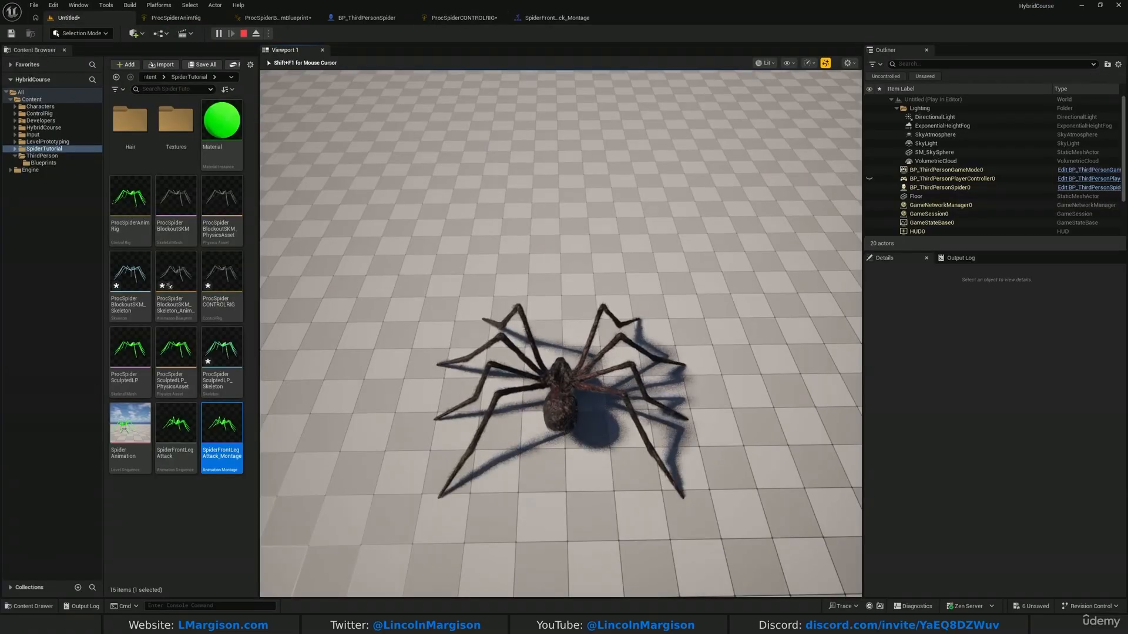
Walk the spider around the playing level and trigger its front-leg attack to check how the legs blend.
key("w")
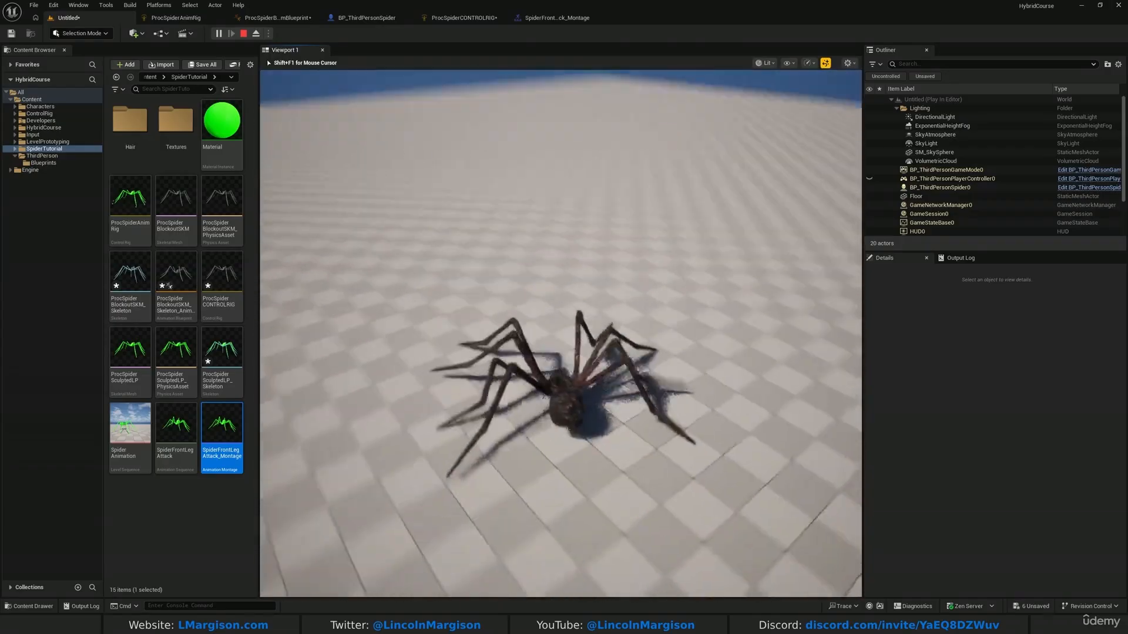
key("w")
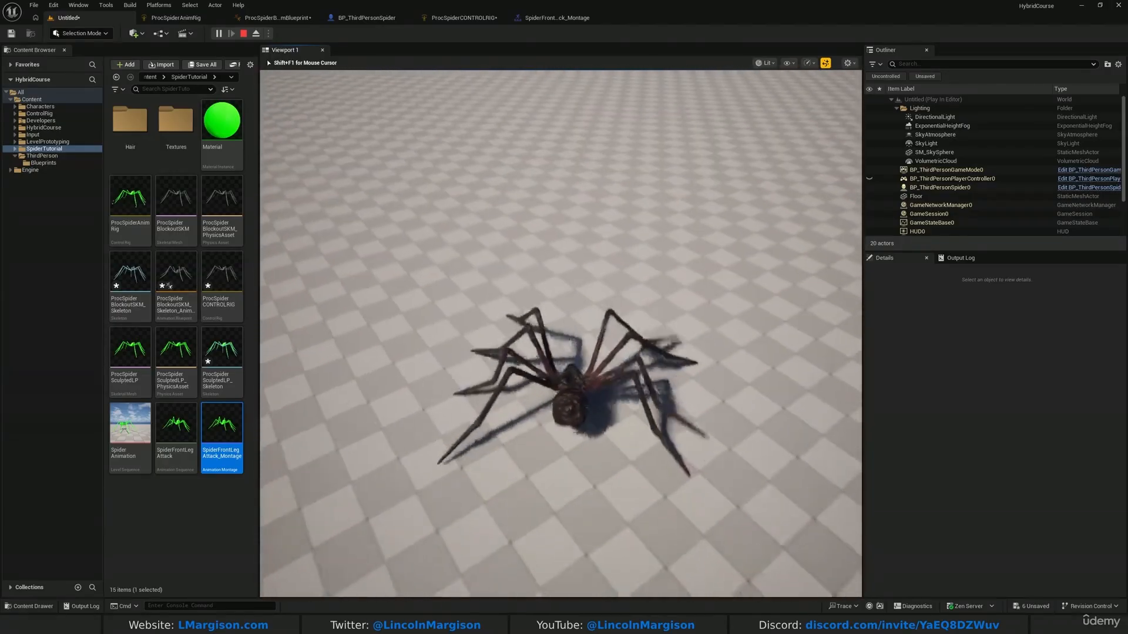
key("w")
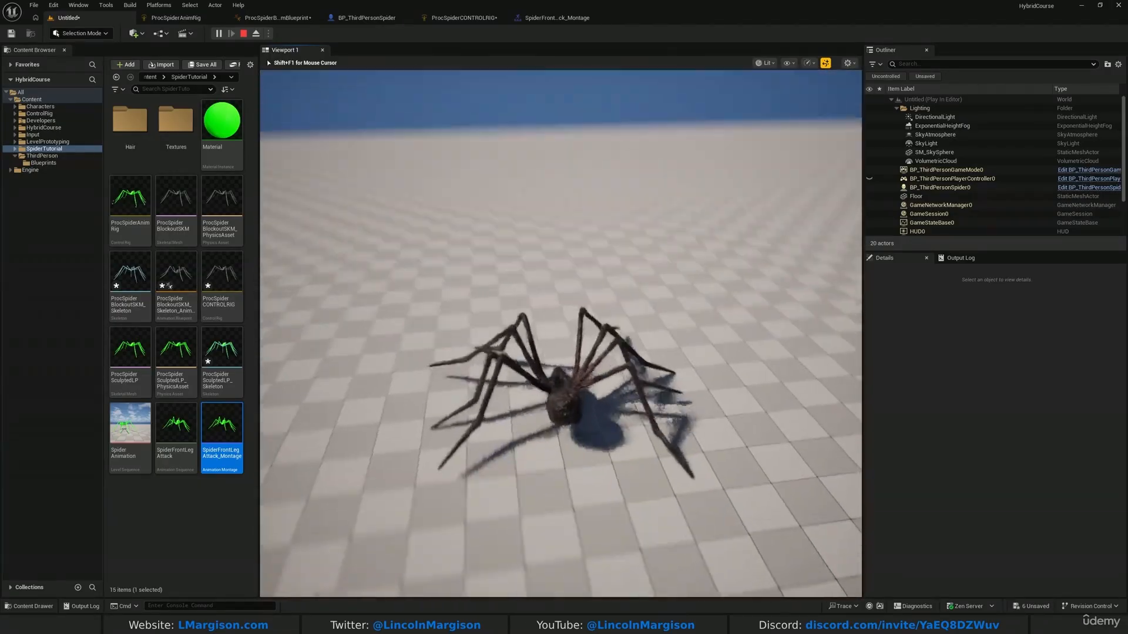
left_click(561, 334)
key("w")
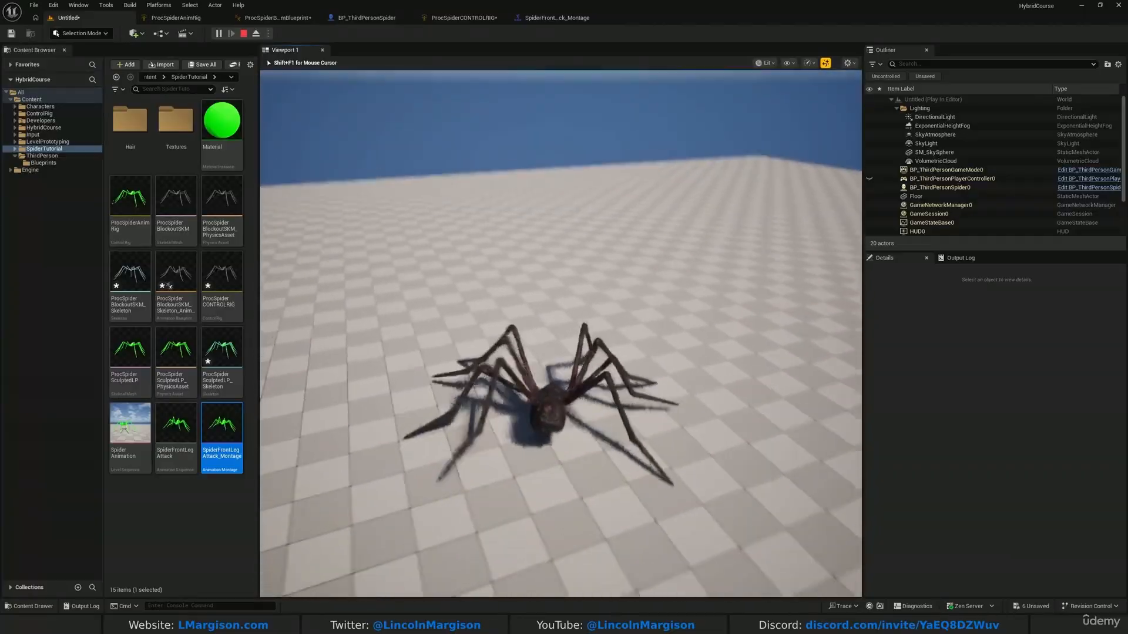
key("w")
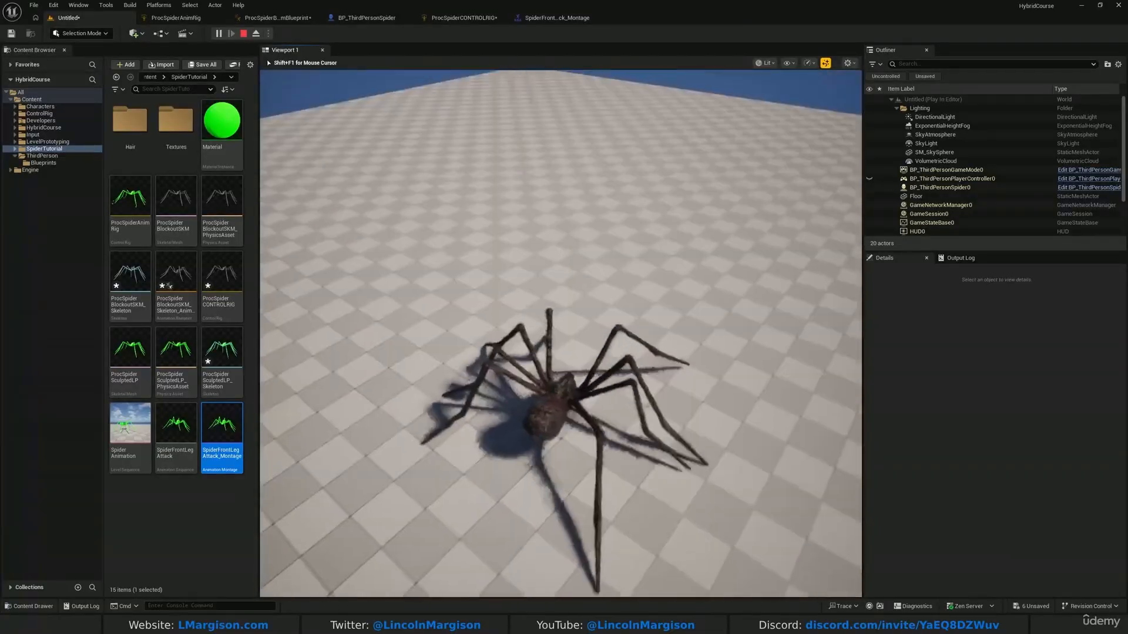
left_click(561, 334)
key("w")
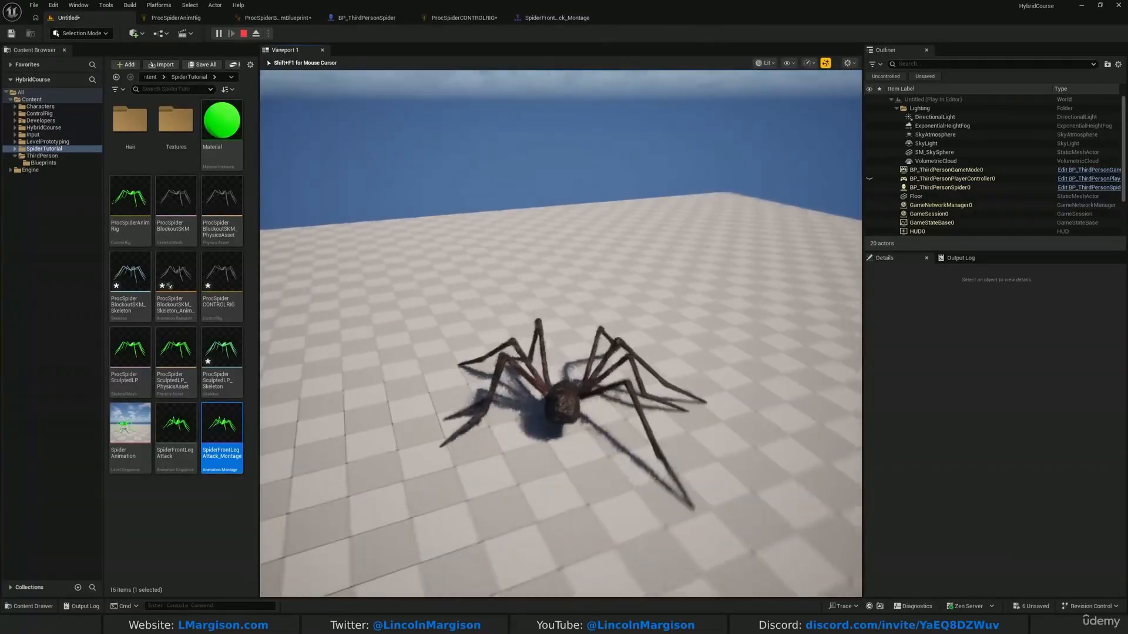
key("d")
key("w")
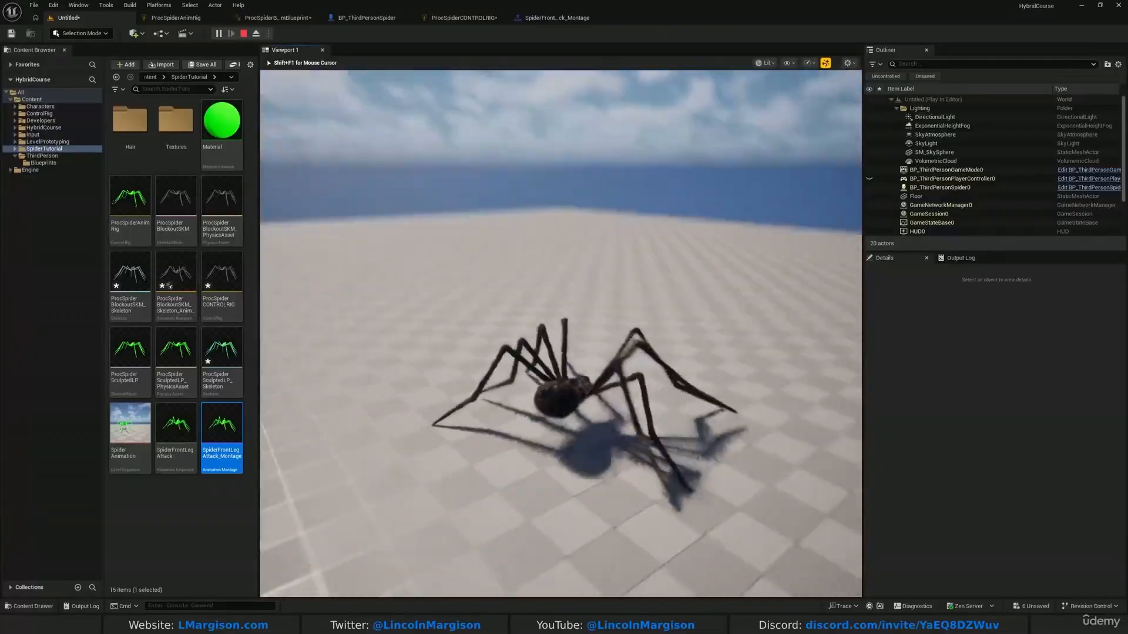
key("w")
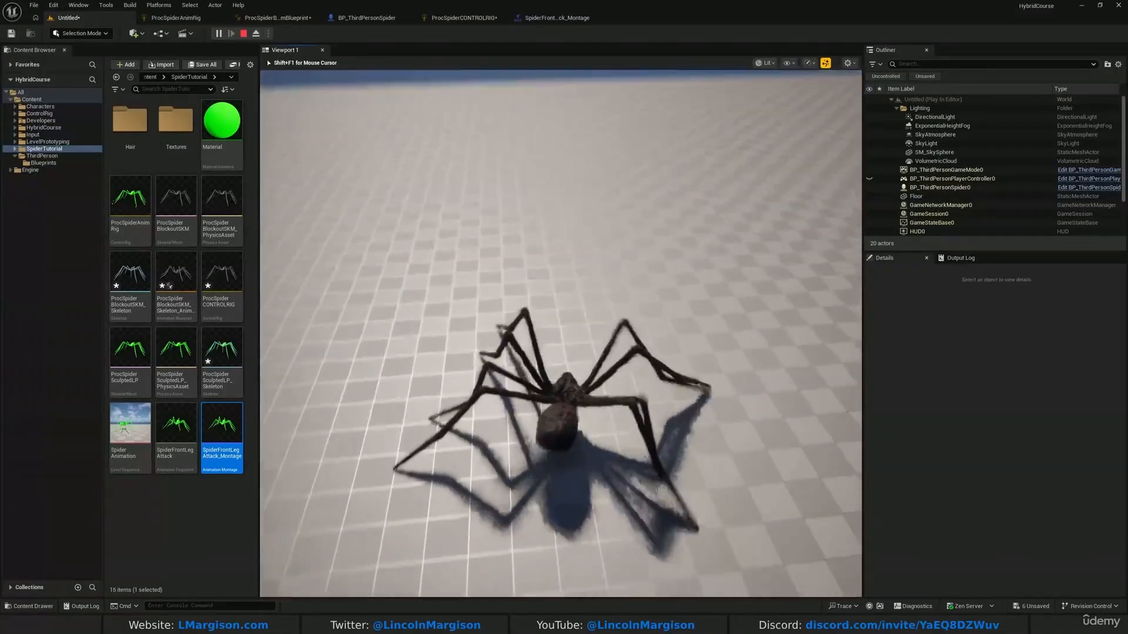
Finish walking the spider, stop the playtest, and return to the control rig's SetFinalLegIK graph.
key("w")
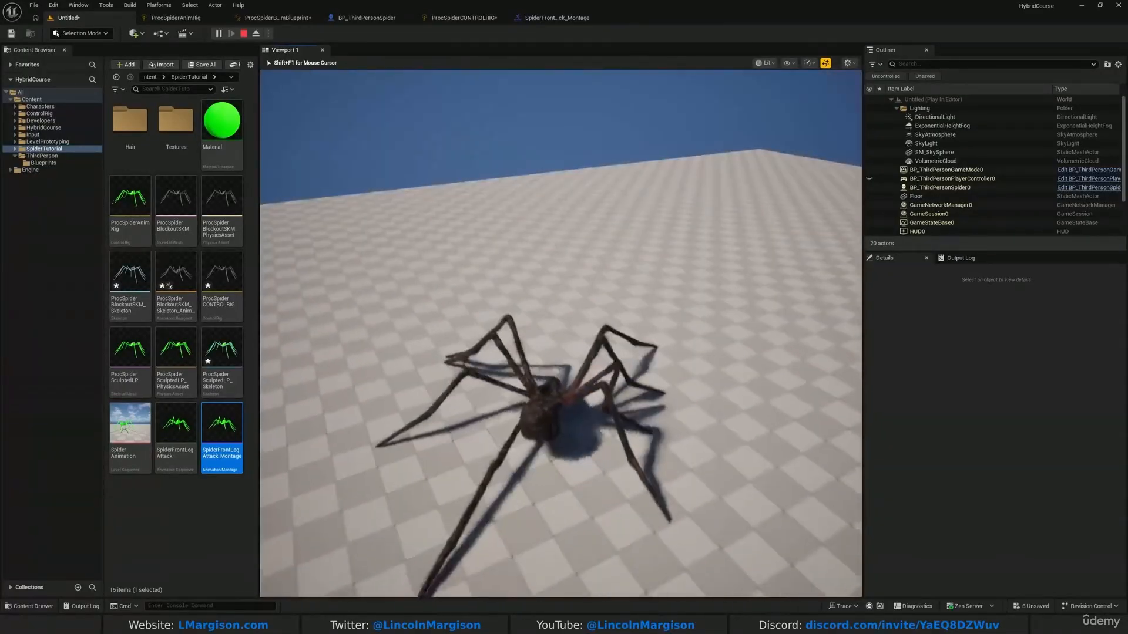
key("Escape")
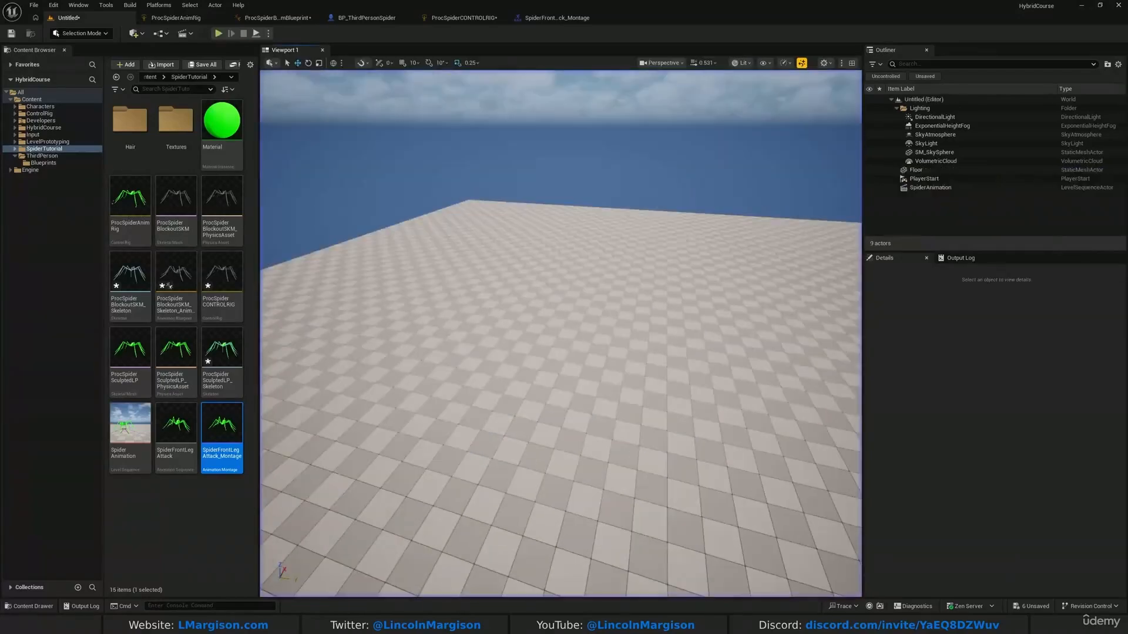
left_click(484, 19)
scroll(693, 276, "up", 2)
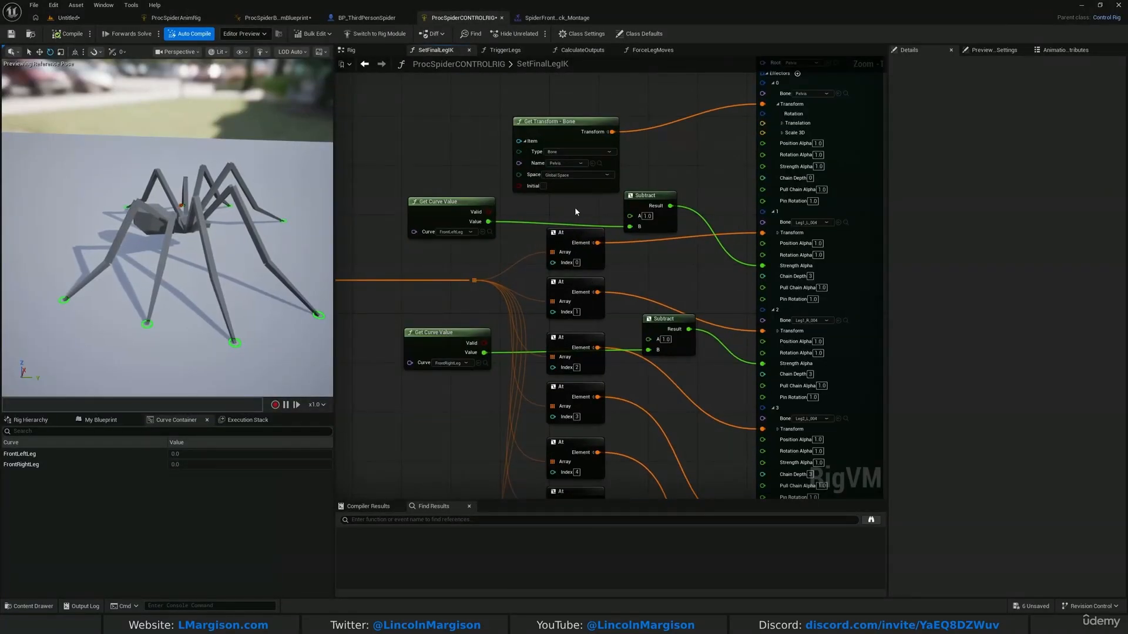
Examine how the front-leg curve values, Subtract nodes and At elements feed the Full Body IK effectors.
left_click_drag(574, 208, 582, 321)
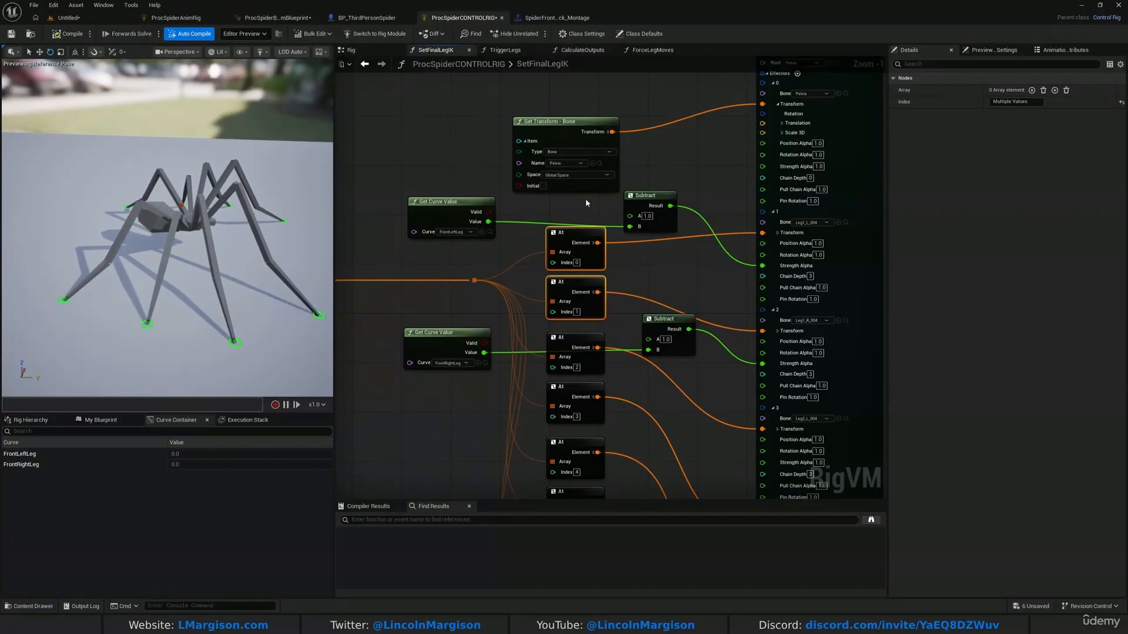
right_click_drag(585, 198, 493, 233)
left_click(706, 82)
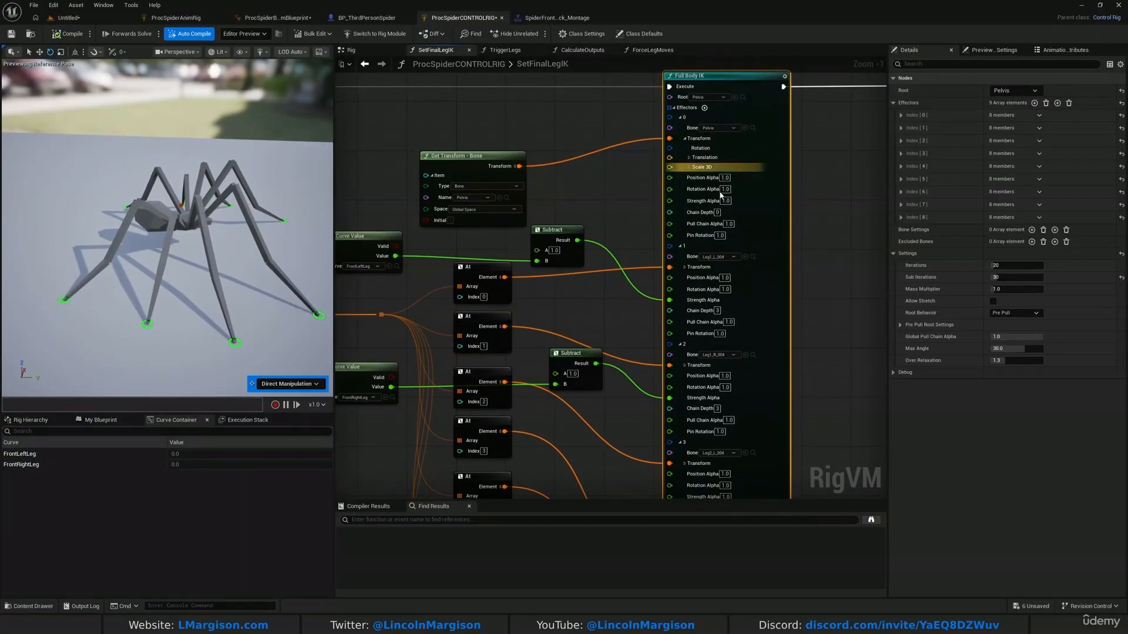
left_click_drag(525, 281, 506, 335)
right_click_drag(534, 337, 632, 338)
left_click(462, 239)
left_click(449, 369, "ctrl")
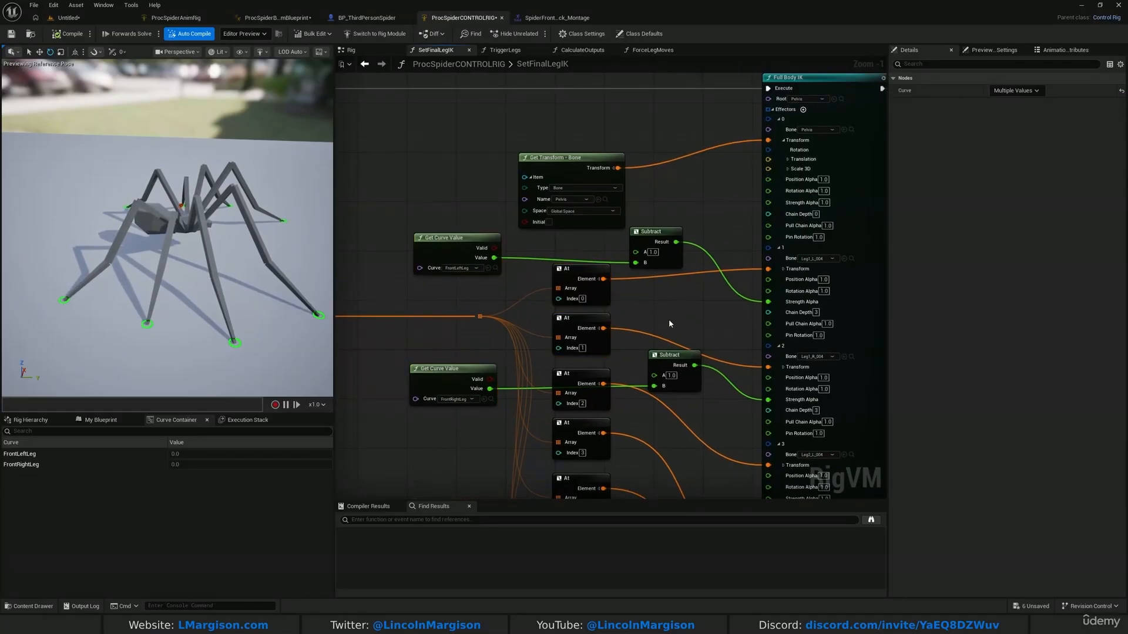
right_click_drag(445, 336, 598, 297)
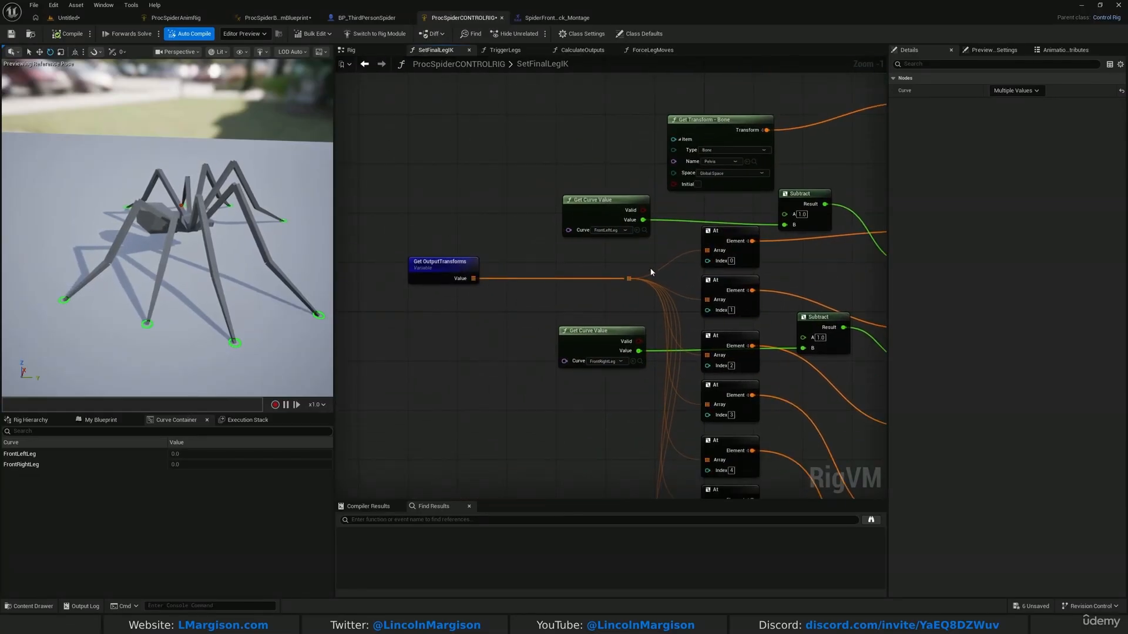
right_click_drag(600, 250, 555, 225)
left_click_drag(406, 230, 443, 234)
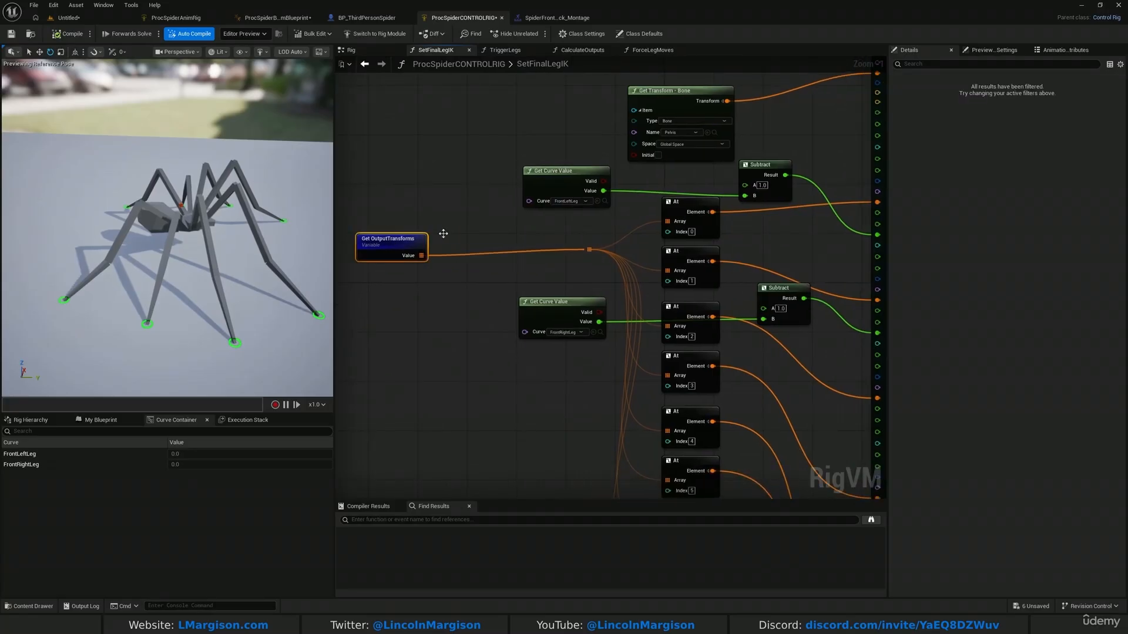
mouse_move(678, 201)
left_mouse_down()
mouse_move(656, 201)
mouse_move(733, 242)
mouse_move(673, 202)
left_mouse_up()
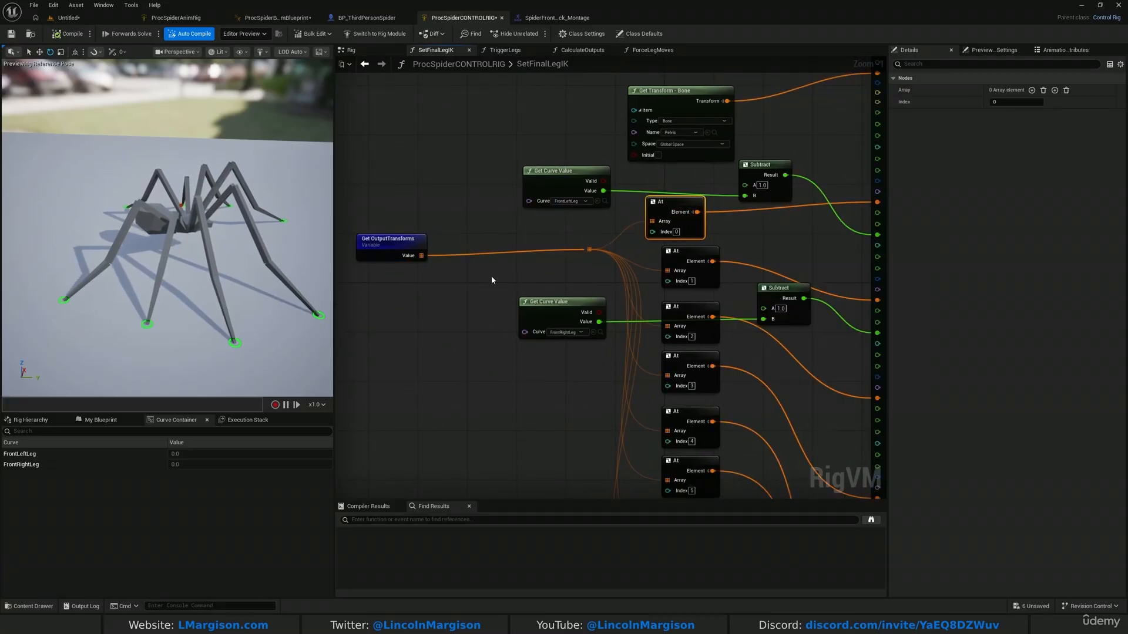
right_click(483, 233)
type("get t")
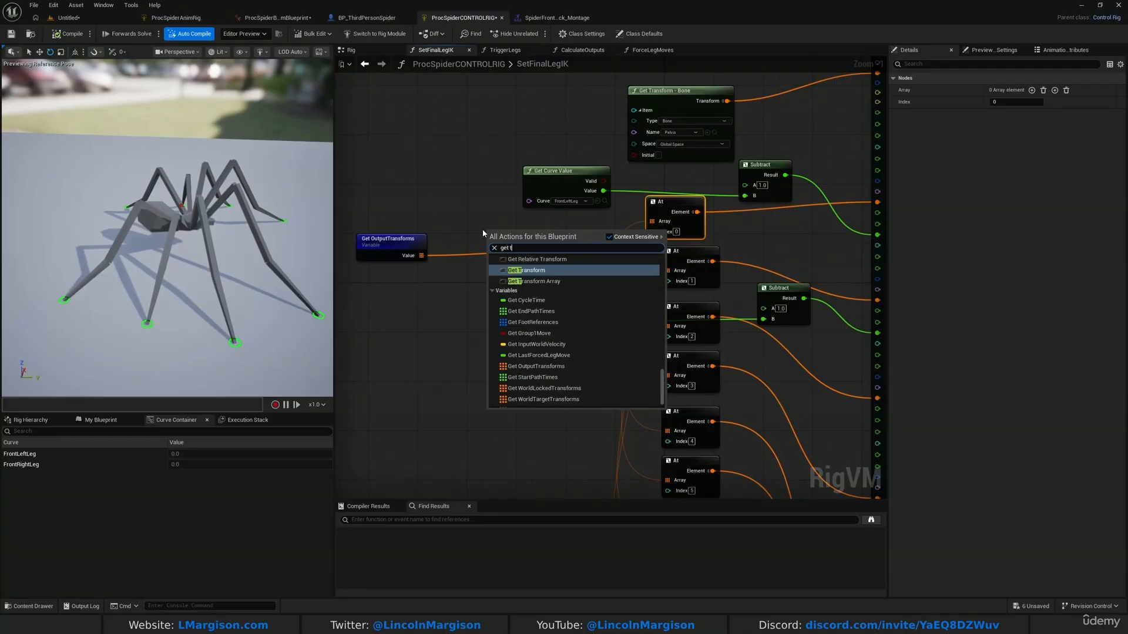
type("ransfo")
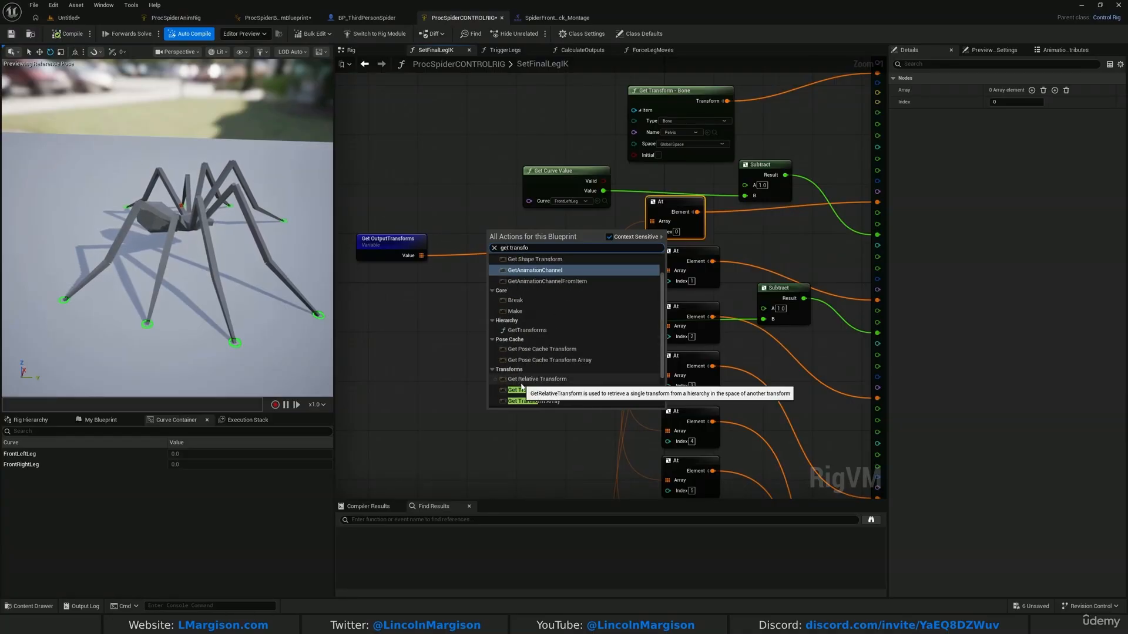
left_click(516, 390)
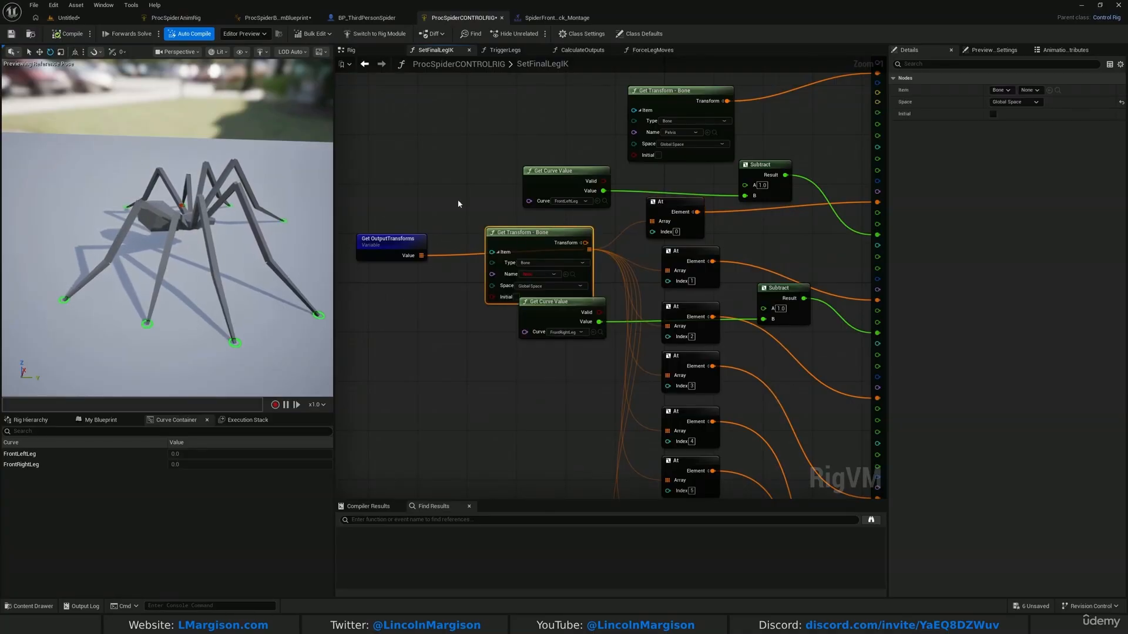
key("Delete")
Inspect the preview spider's front legs and trace the Get OutputTransforms wiring into the At nodes.
right_click_drag(210, 134, 210, 156)
key("w")
key("d")
right_click_drag(742, 231, 705, 246)
mouse_move(654, 240)
left_mouse_down()
mouse_move(653, 253)
mouse_move(660, 234)
left_mouse_up()
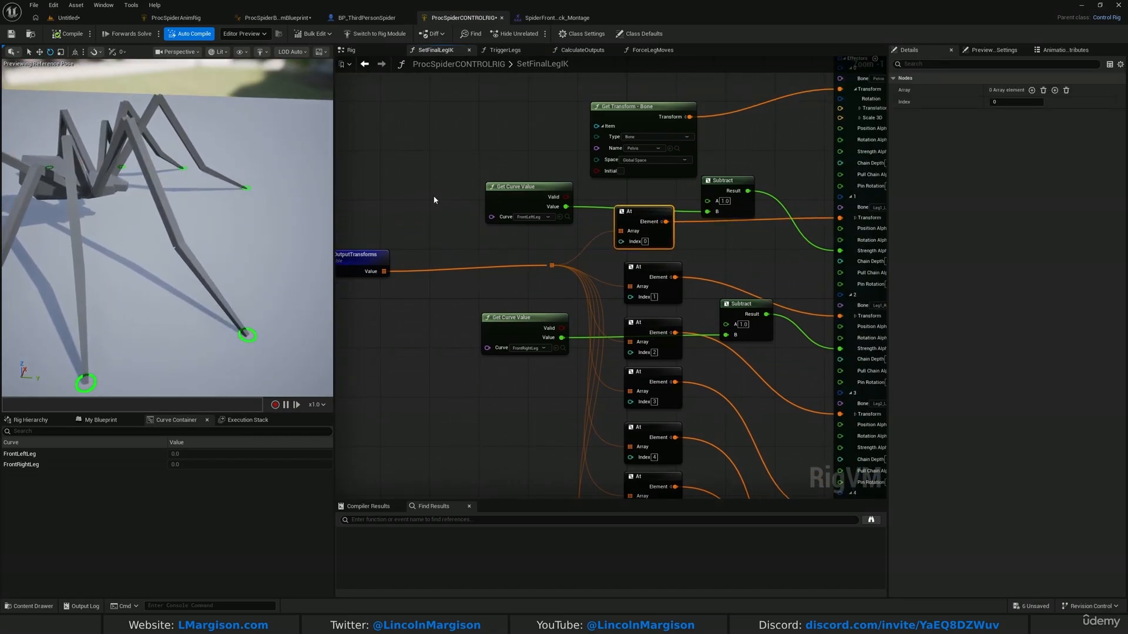
right_click_drag(418, 292, 436, 291)
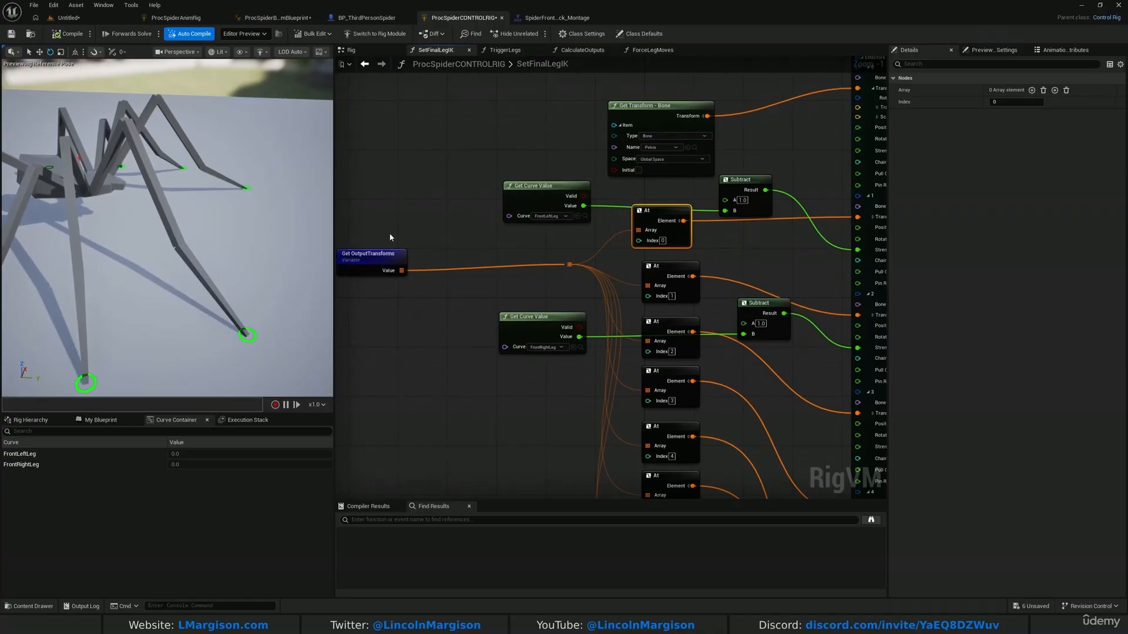
left_click_drag(390, 237, 391, 342)
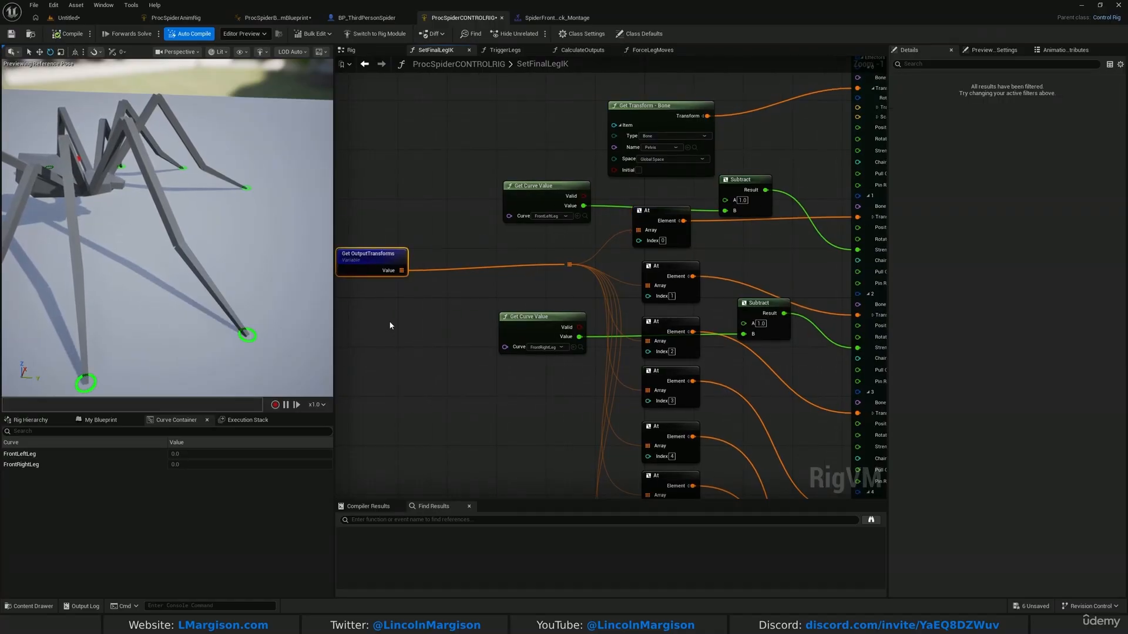
right_click_drag(431, 135, 482, 146)
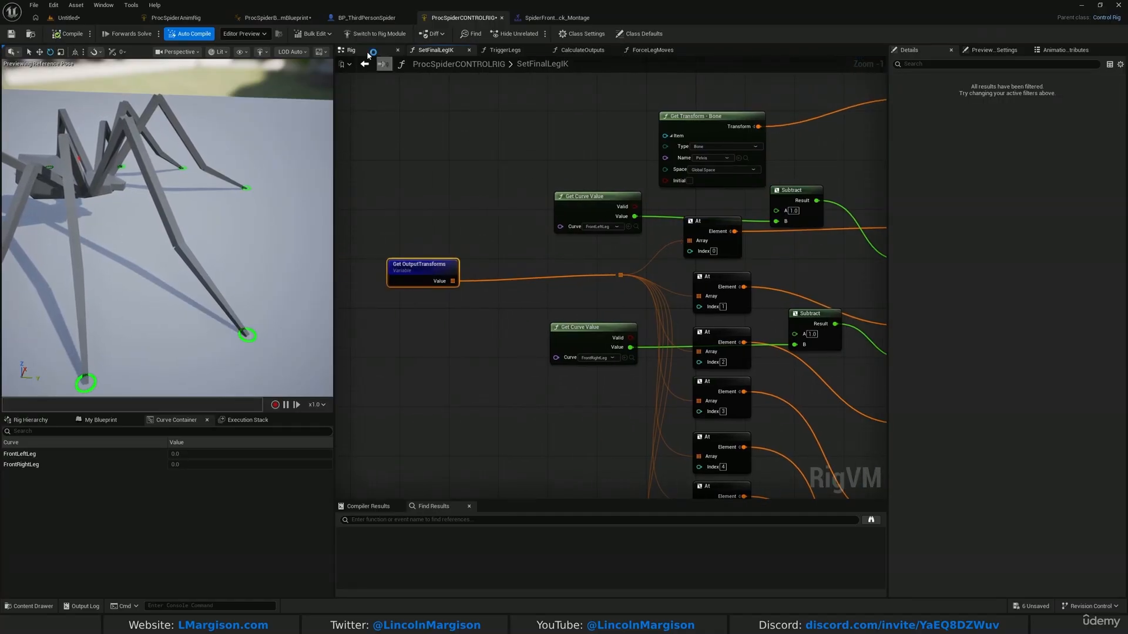
right_click_drag(802, 261, 744, 264)
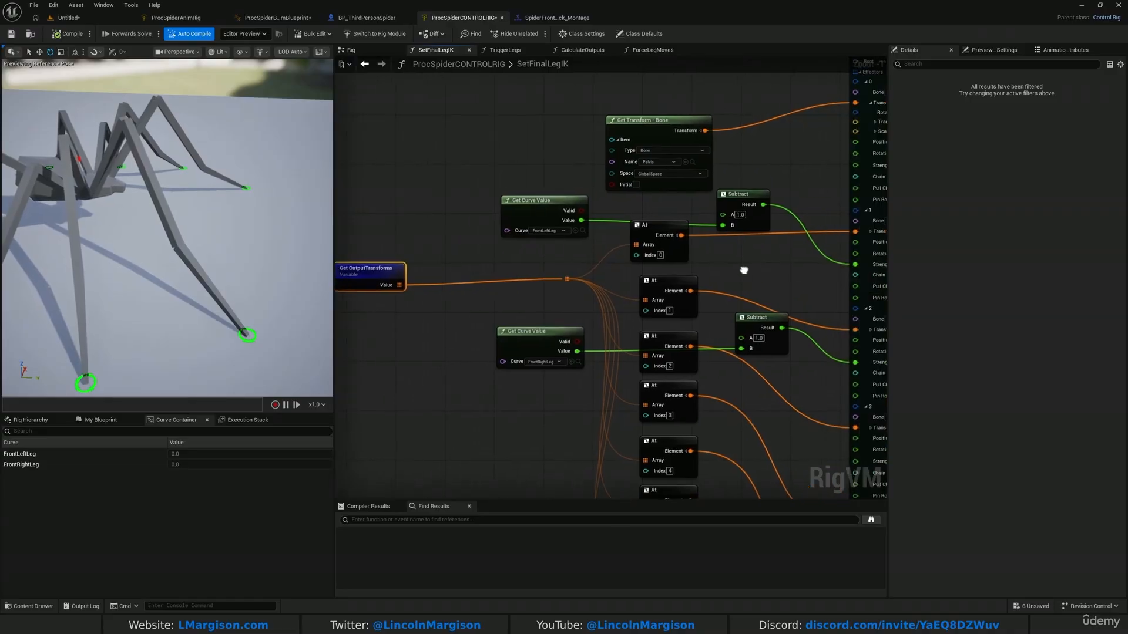
In the spider animation blueprint's AnimGraph, move the Control Rig node closer to the FrontLegAttacks slot.
left_click(285, 18)
left_click(433, 247)
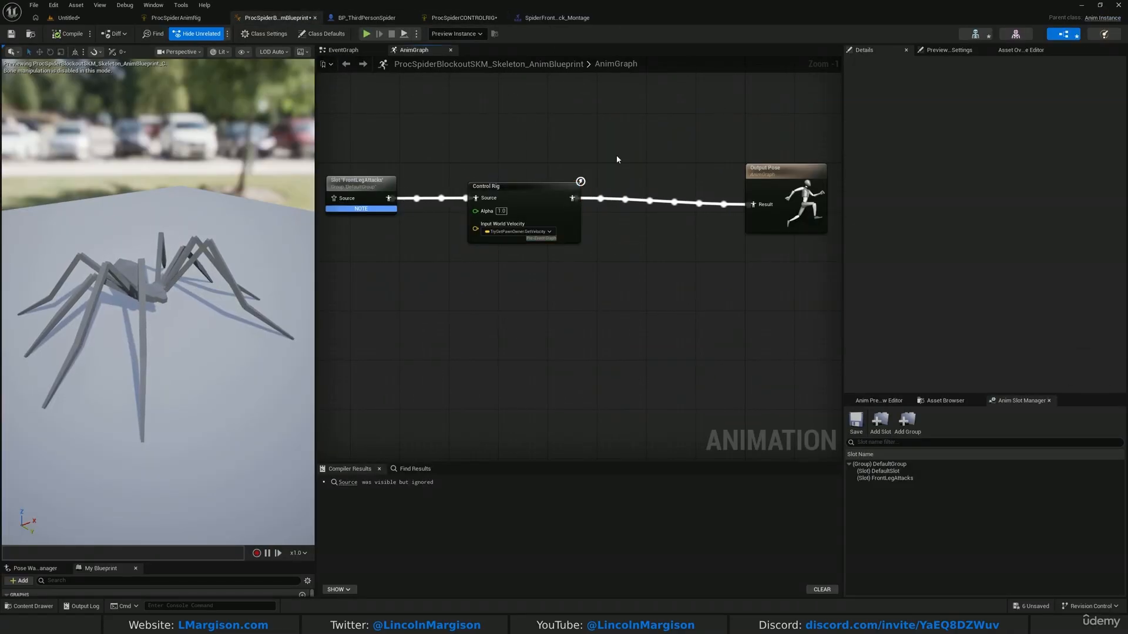
left_click(382, 193)
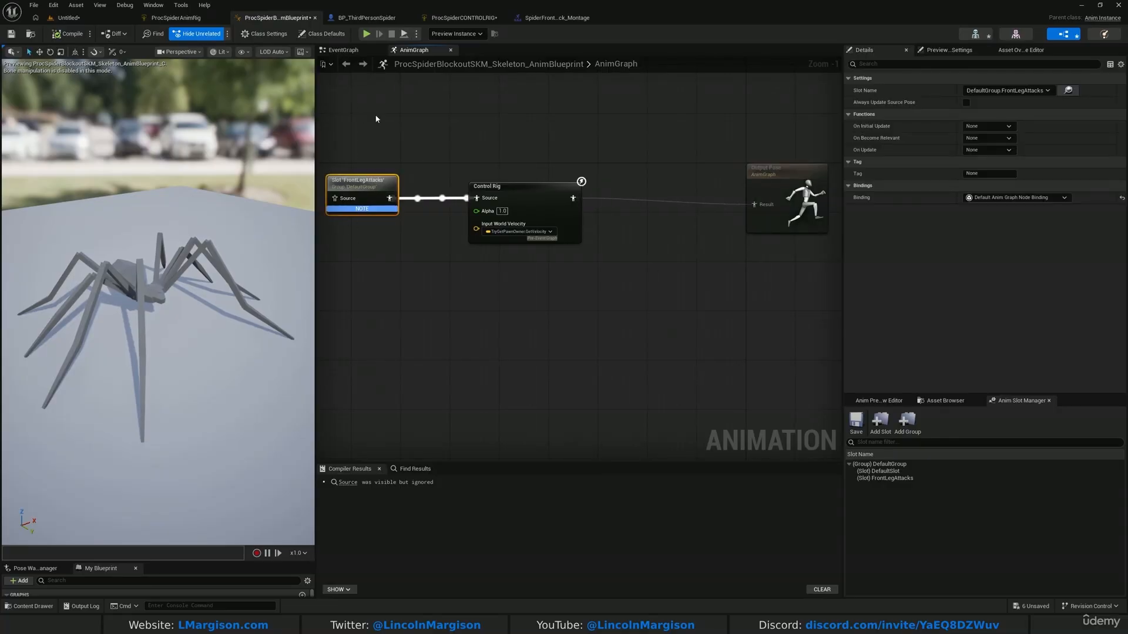
left_click_drag(506, 198, 470, 198)
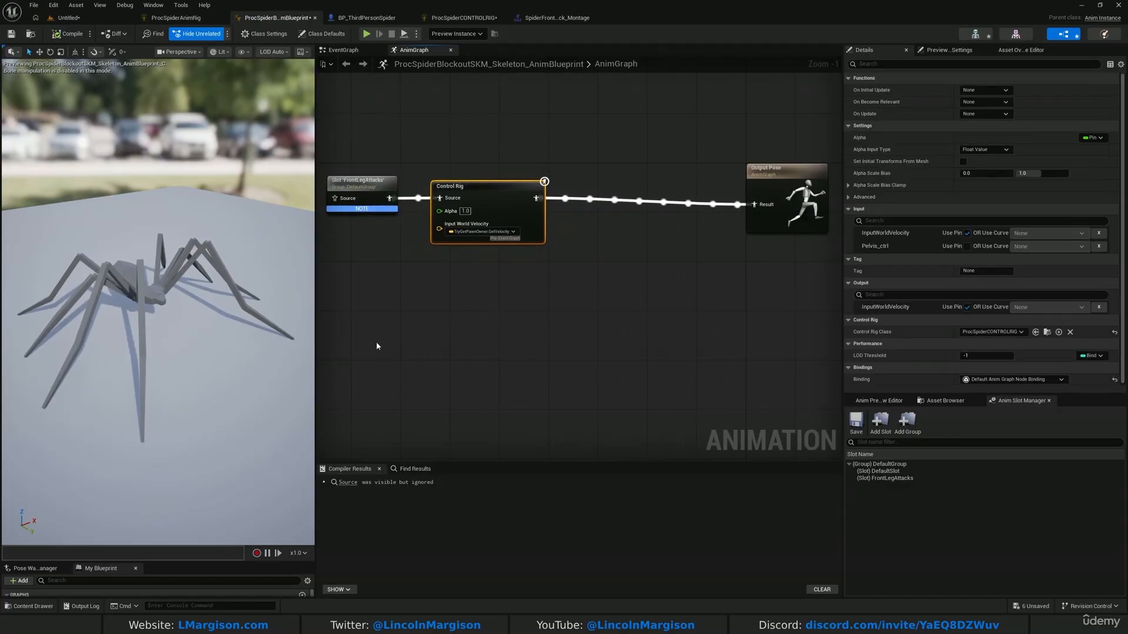
left_click_drag(597, 118, 672, 365)
Try inserting a Layered blend per bone node between the Control Rig and the Output Pose.
left_click_drag(535, 199, 633, 244)
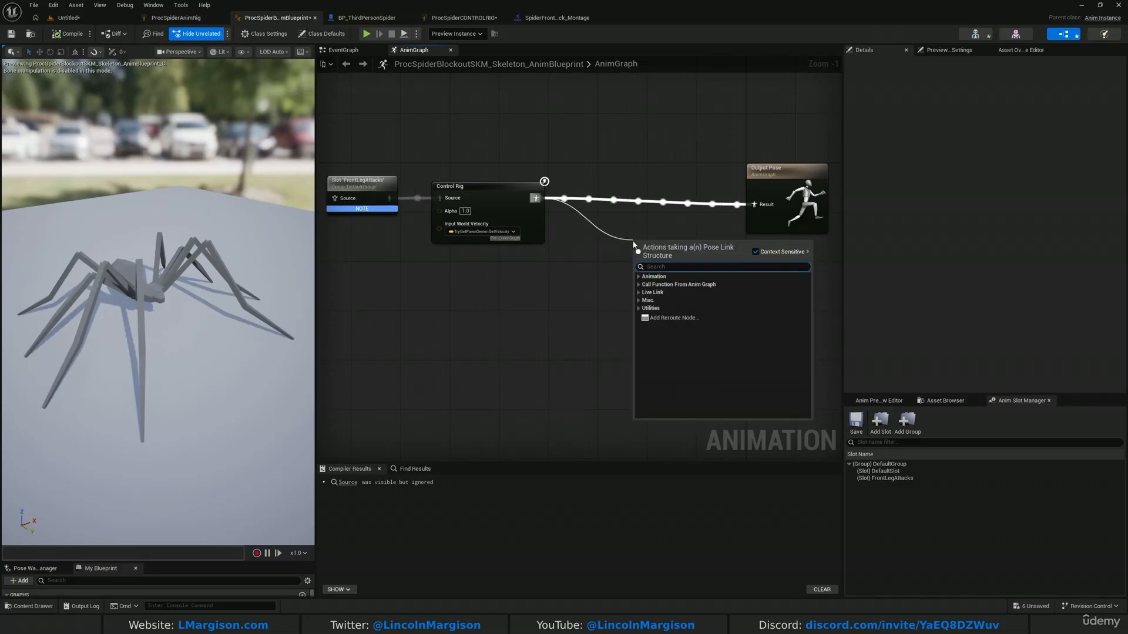
type("layered")
key("Return")
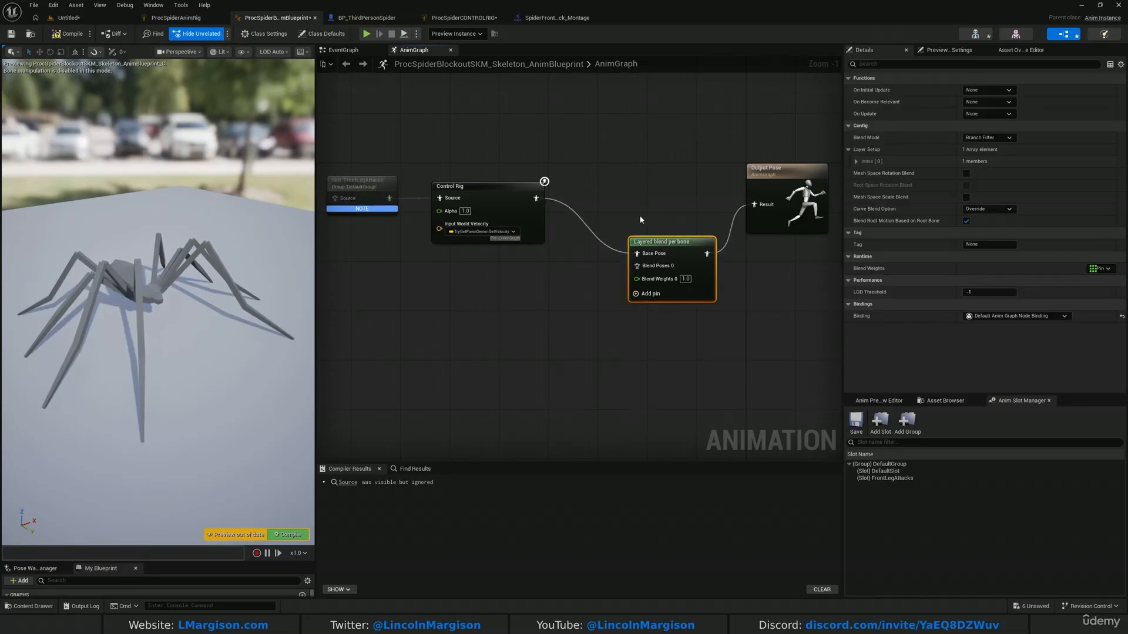
left_click_drag(673, 257, 654, 232)
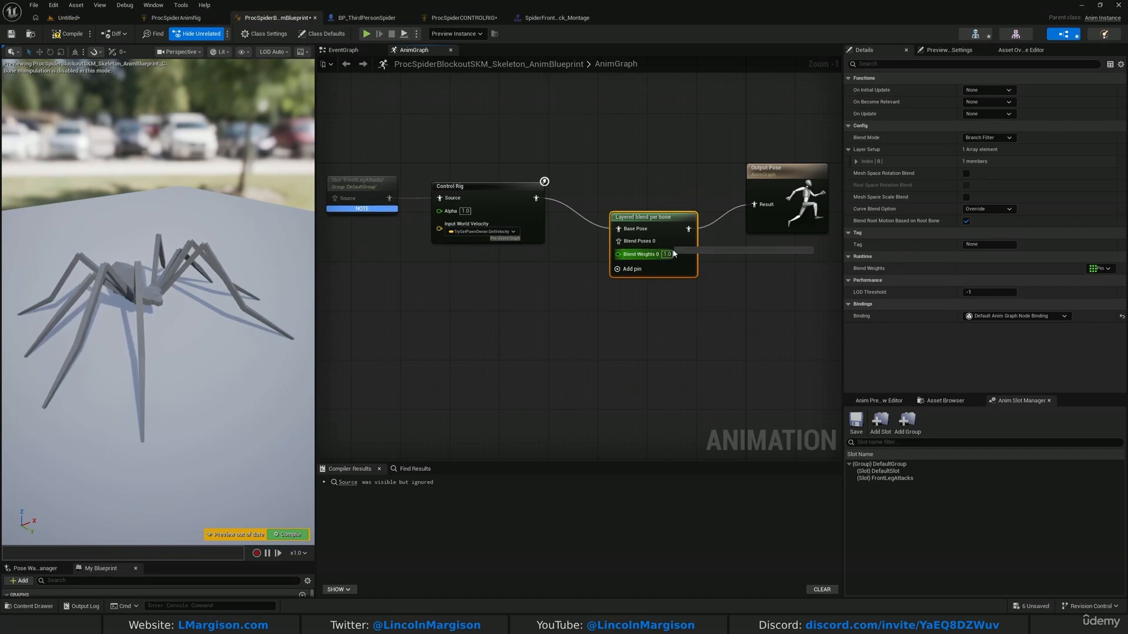
left_click(587, 285)
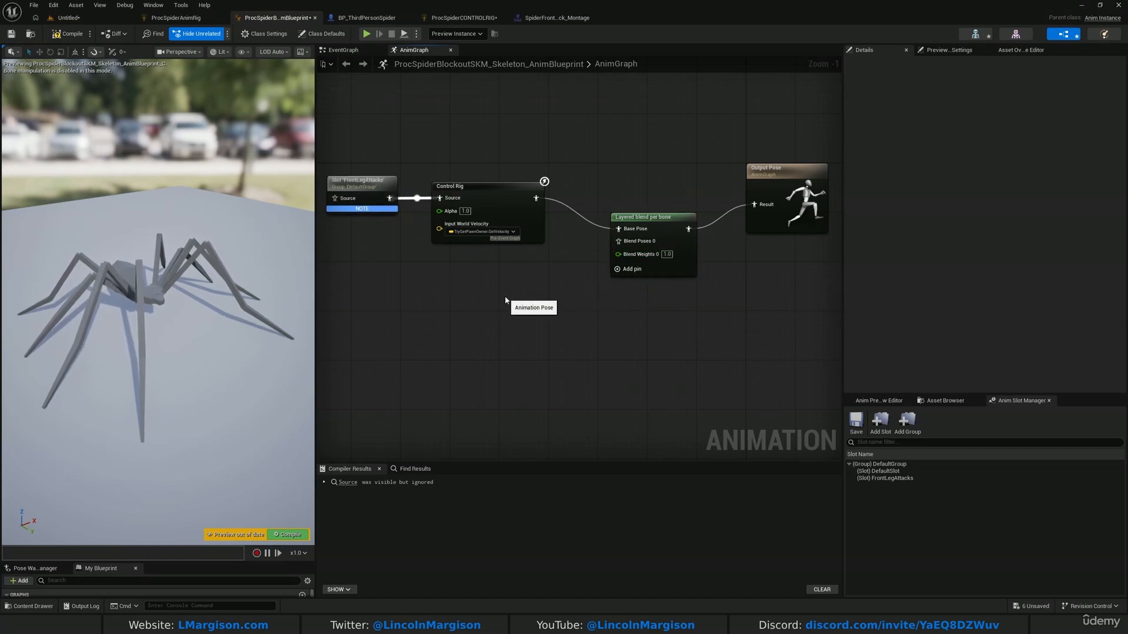
right_click(529, 312)
type("get curve va")
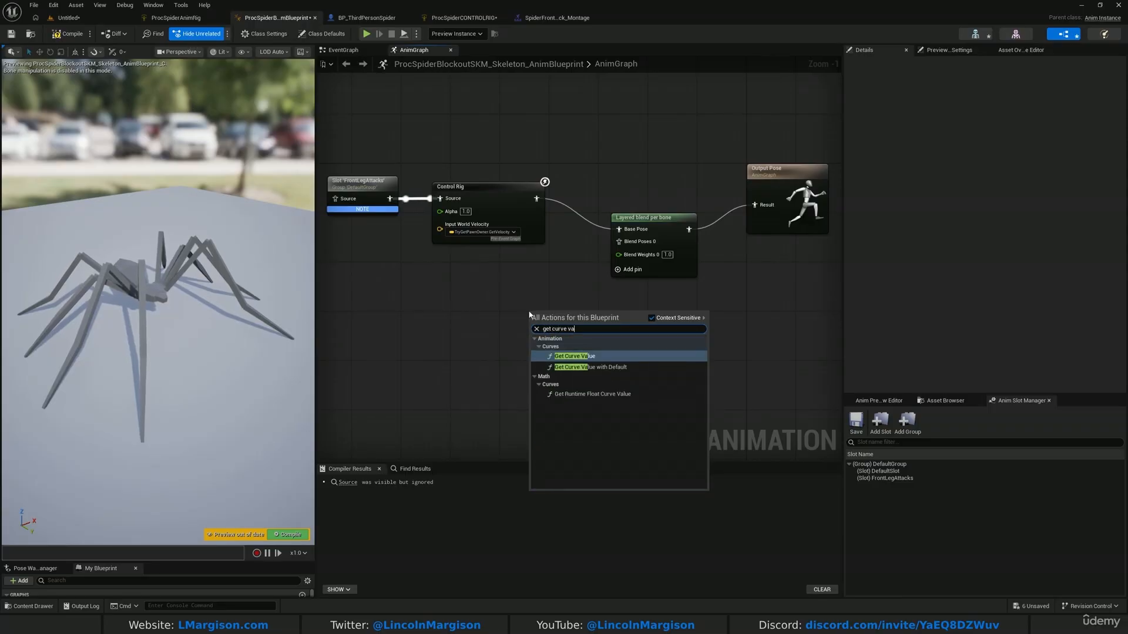
left_click(575, 356)
key("Delete")
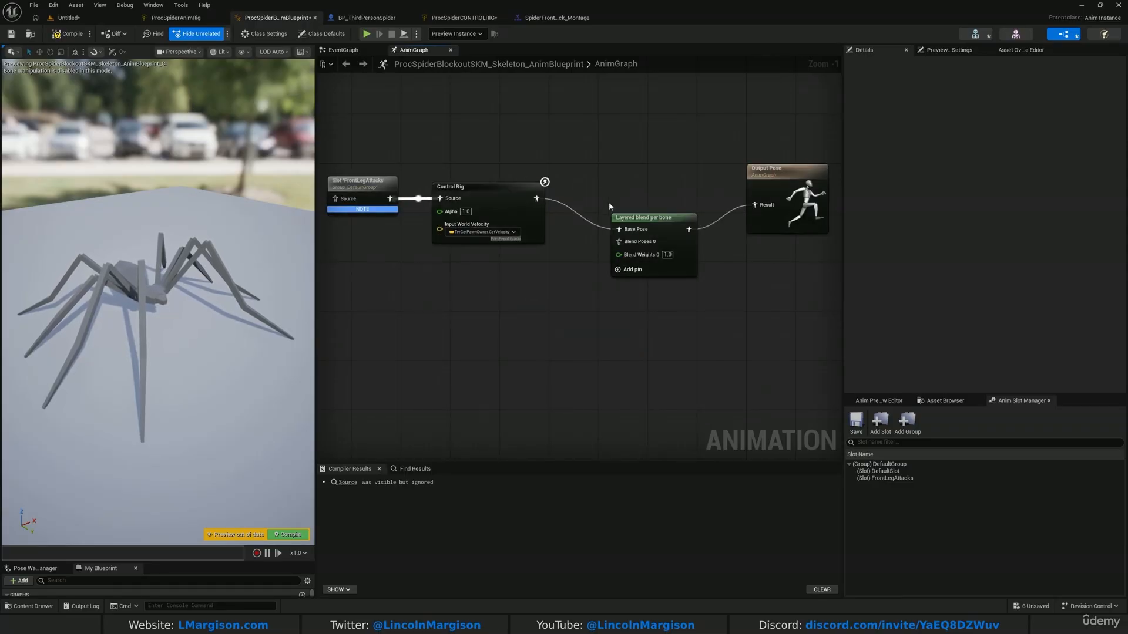
Reconnect the Control Rig directly to the Output Pose and delete the Layered blend per bone node.
left_click_drag(536, 198, 755, 206)
left_click_drag(651, 143, 645, 341)
key("Delete")
left_click(473, 188)
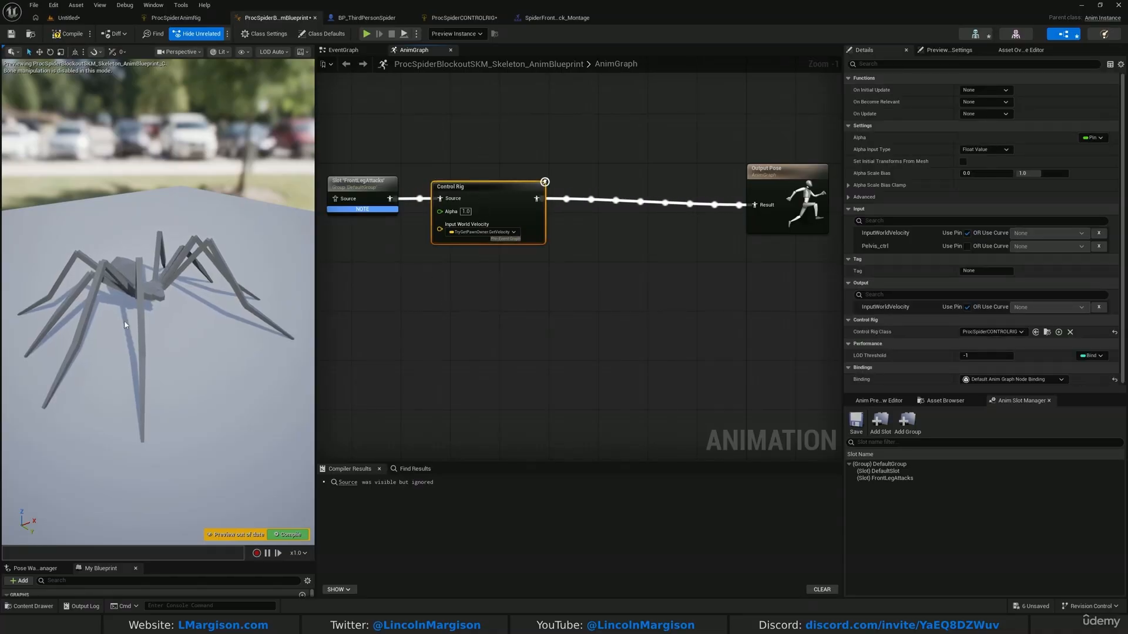
right_click_drag(122, 314, 152, 298)
left_click(449, 382)
Scrub SpiderFrontLegAttack_Montage to about frame 29 and examine the front-leg attack pose from several angles.
left_click(452, 18)
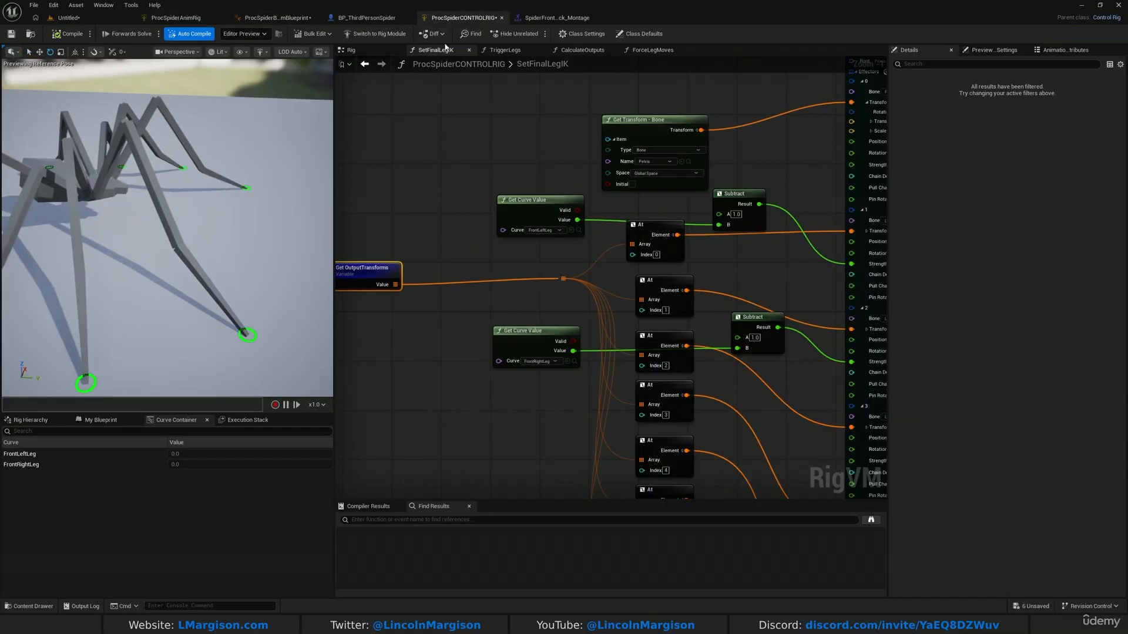
left_click(556, 17)
left_click_drag(572, 425, 500, 417)
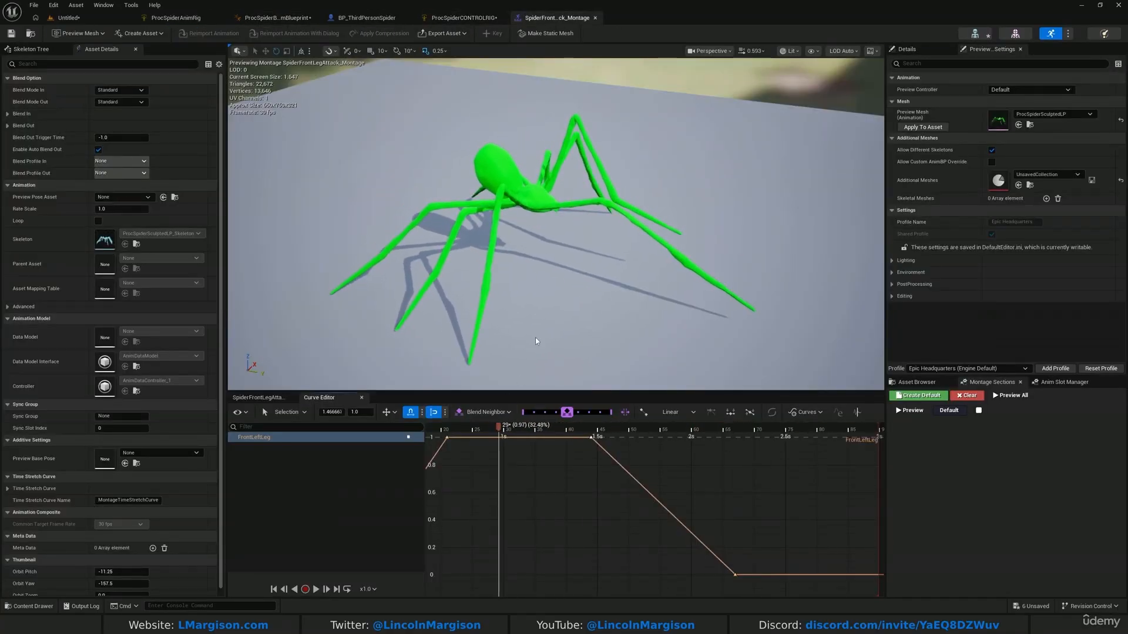
right_click_drag(535, 337, 573, 270)
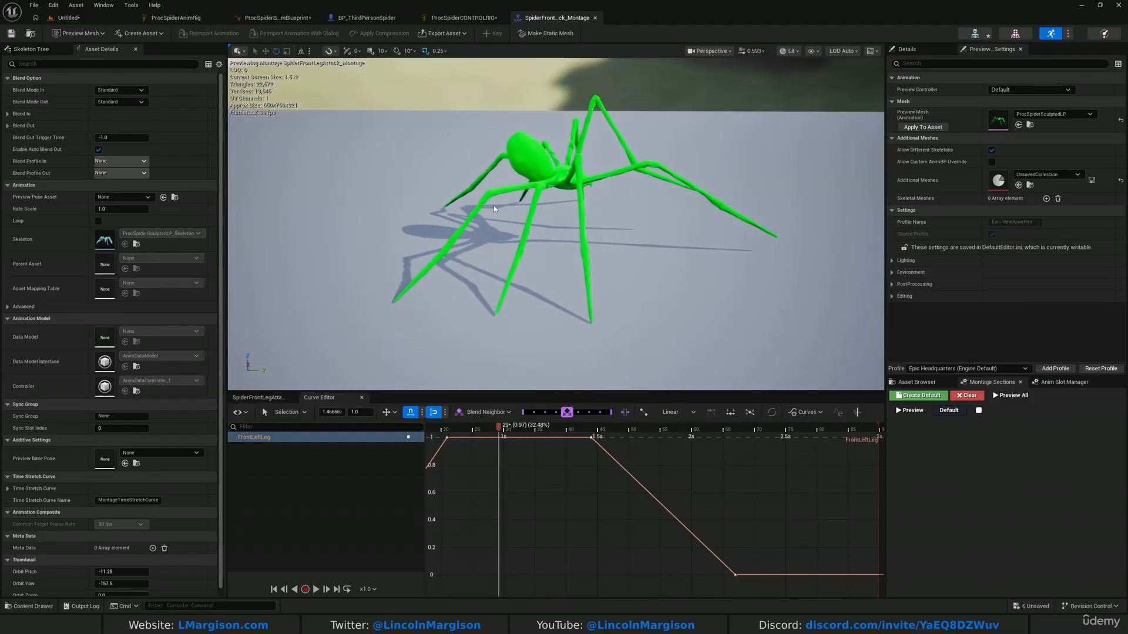
right_click_drag(588, 226, 605, 220)
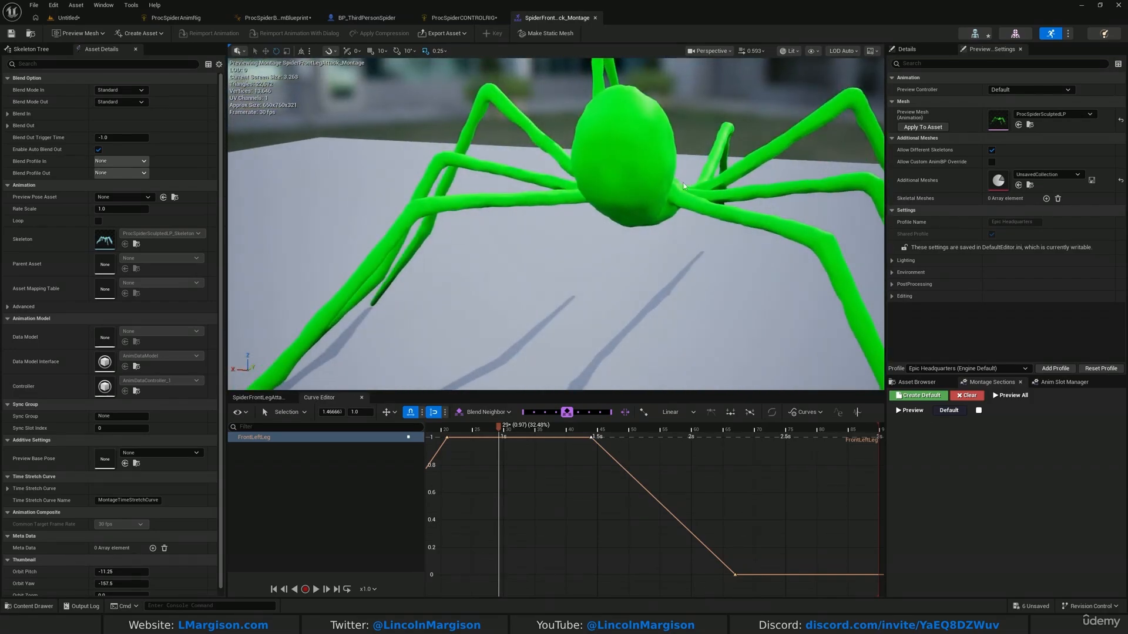
right_click_drag(682, 187, 393, 171)
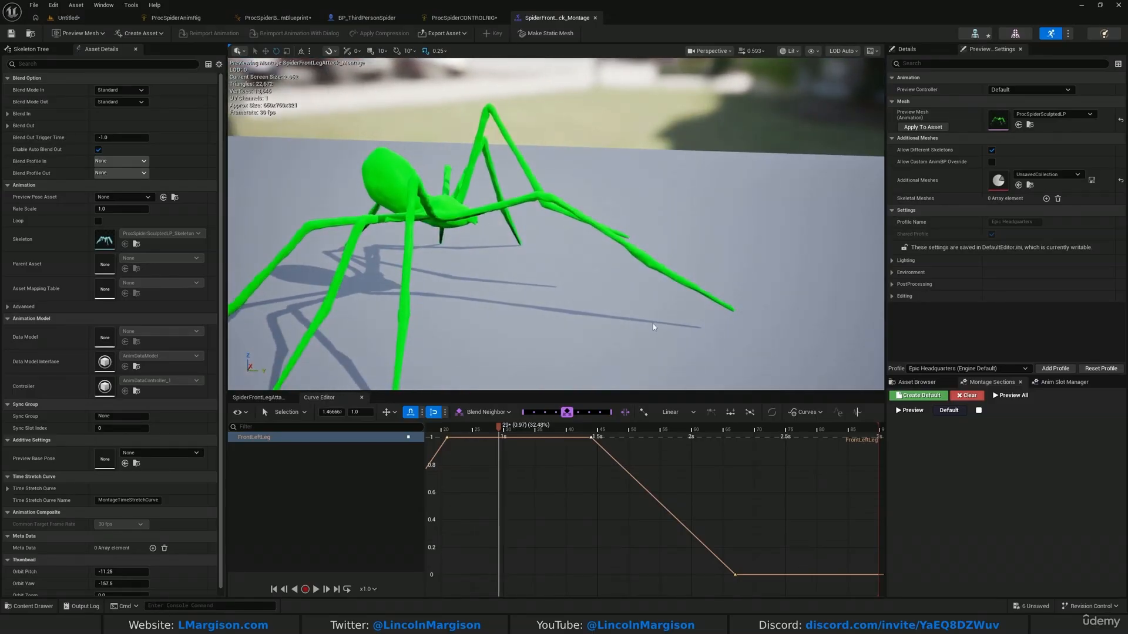
right_click_drag(654, 326, 603, 345)
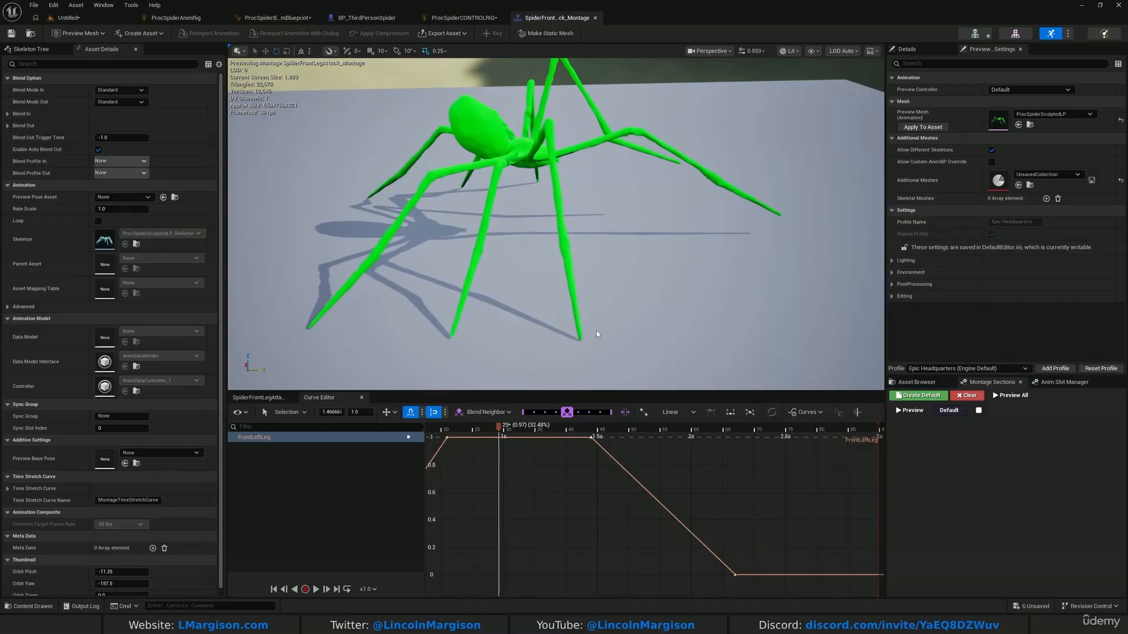
right_click_drag(591, 272, 651, 229)
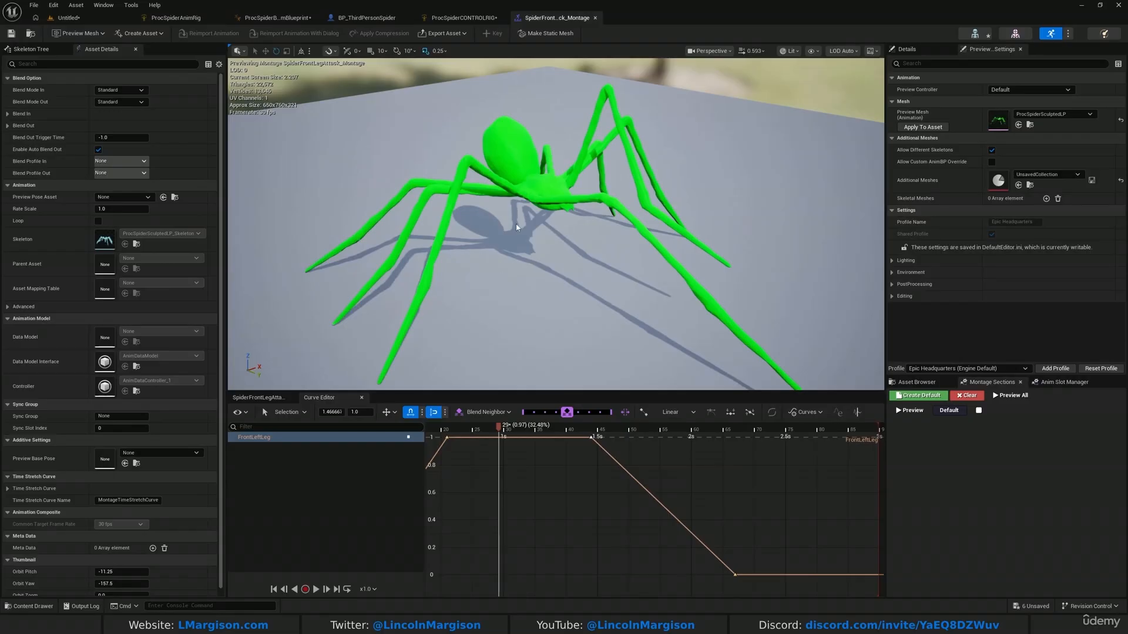
right_click_drag(516, 227, 516, 286)
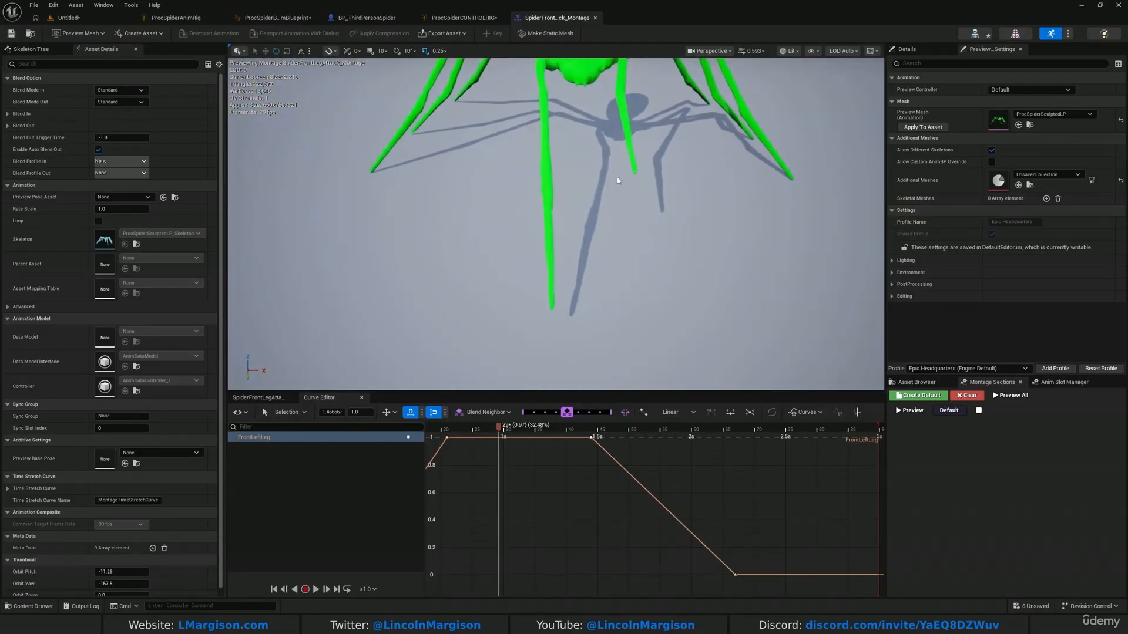
Play SpiderAnimLevel and walk the spider around to examine how its front legs behave during the attack.
right_click_drag(618, 181, 708, 162)
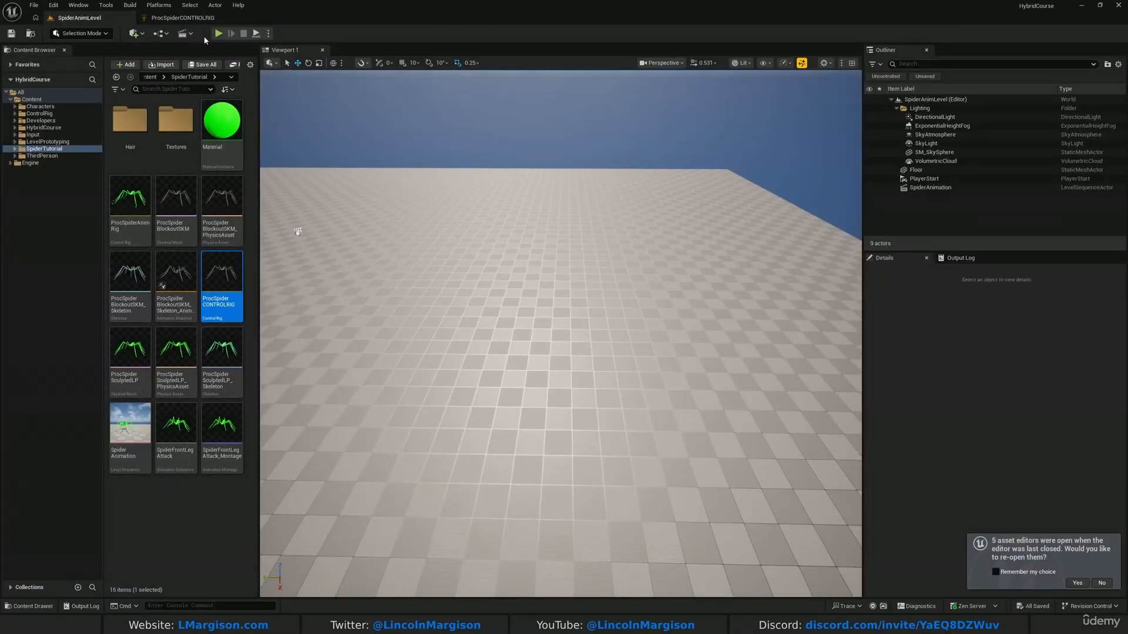
key("alt+p")
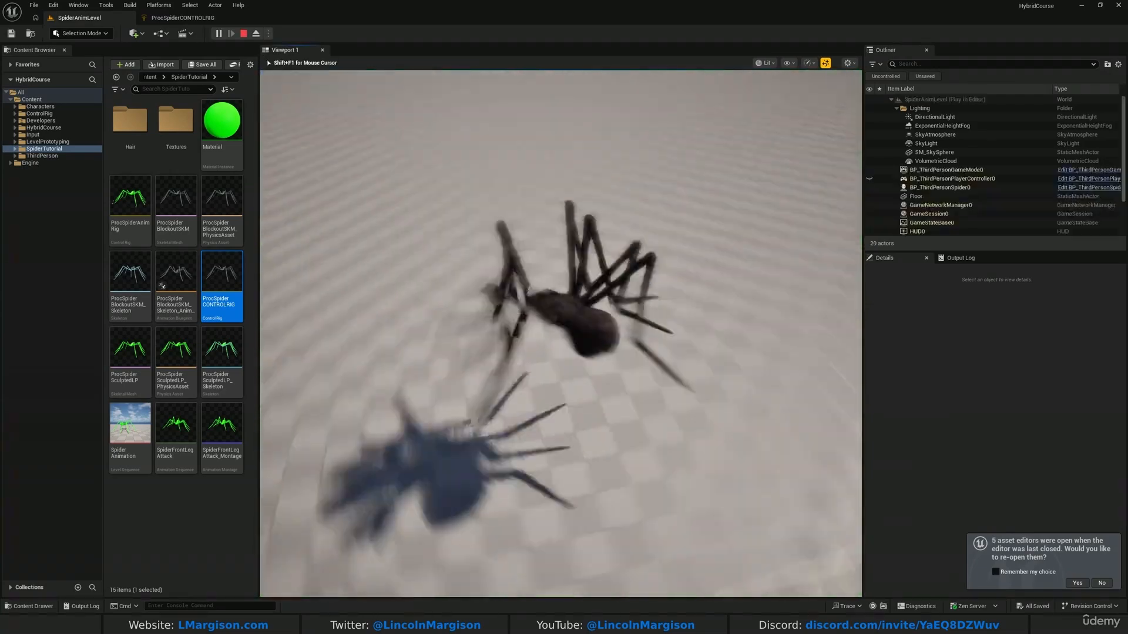
key("w")
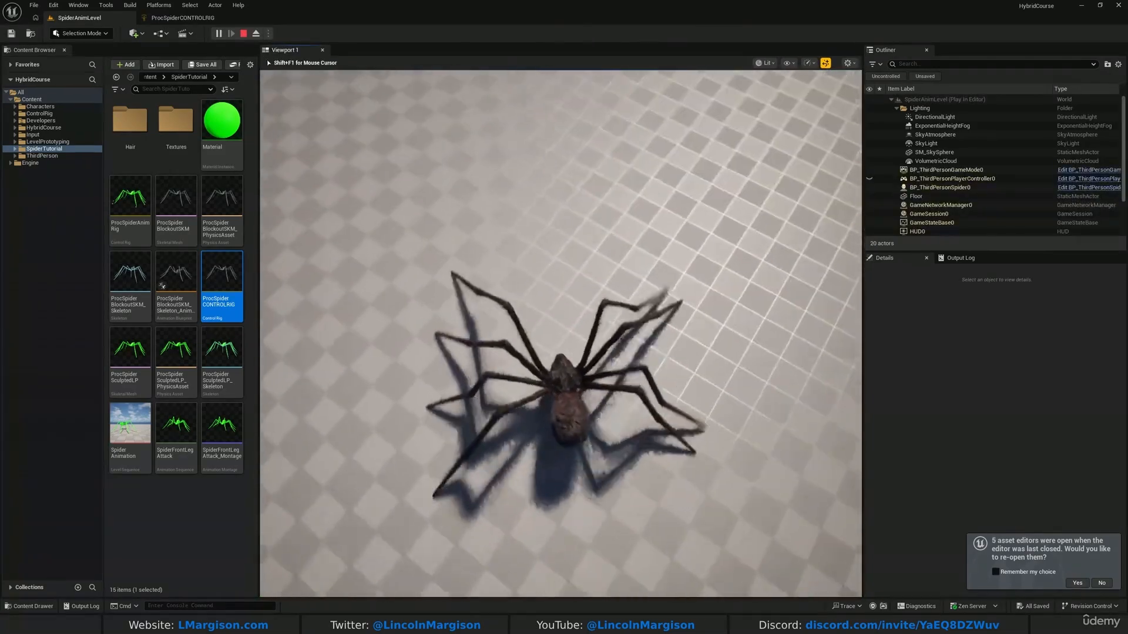
key("w")
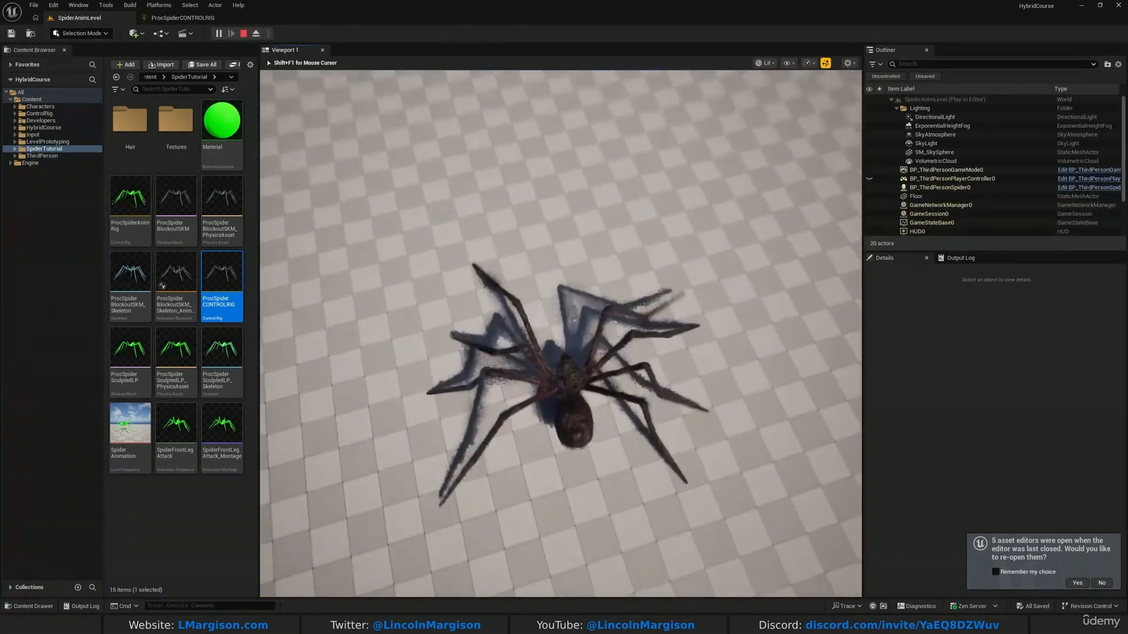
key("w")
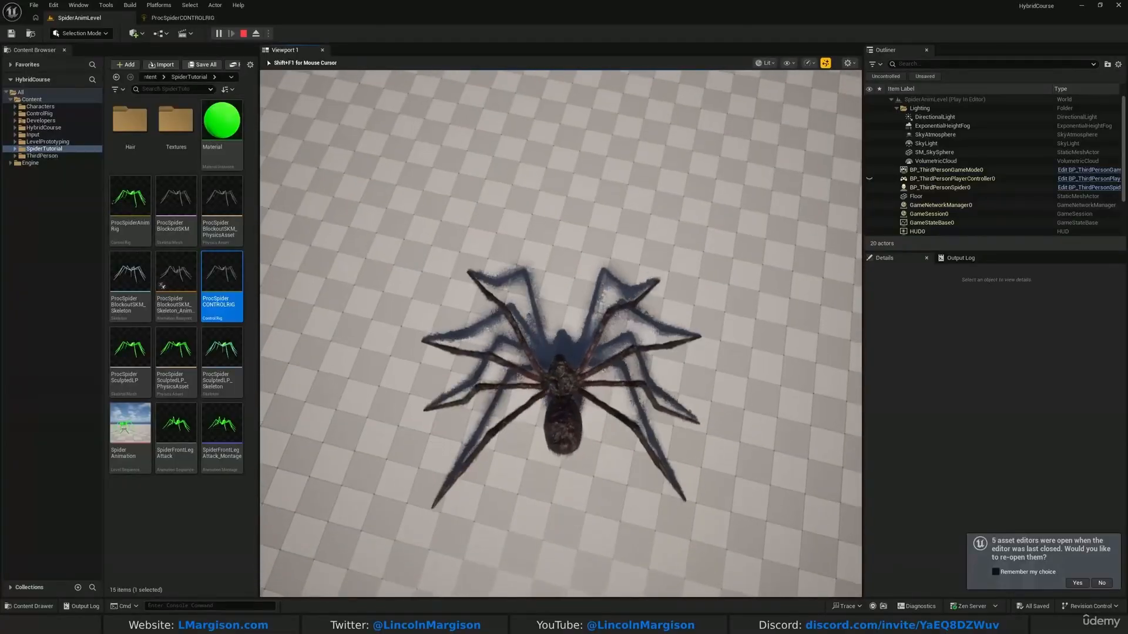
key("w")
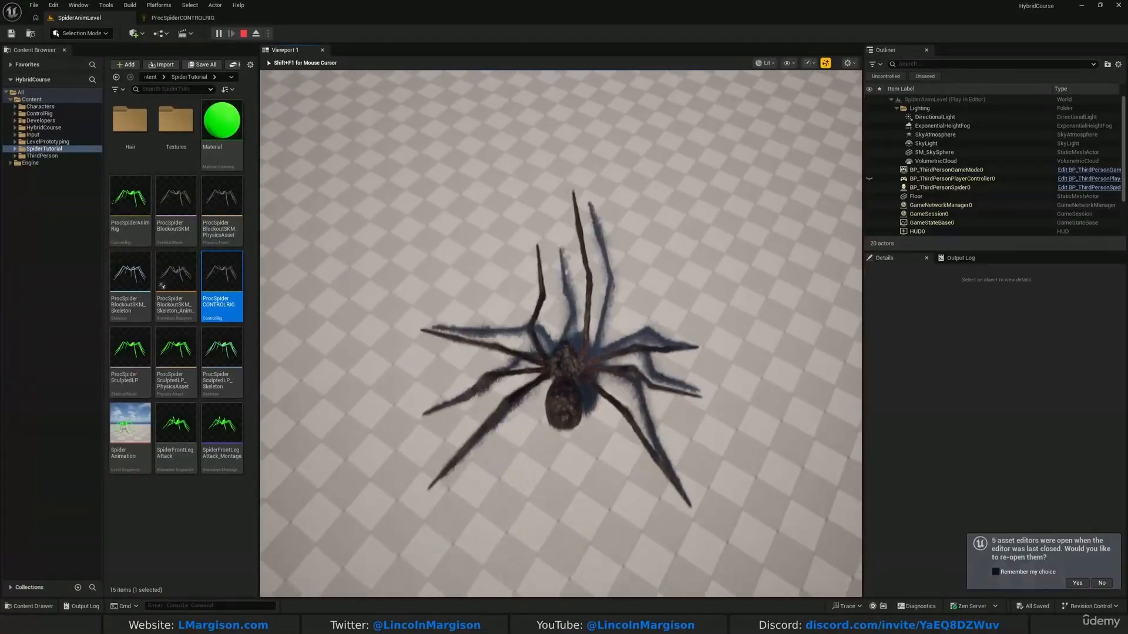
key("w")
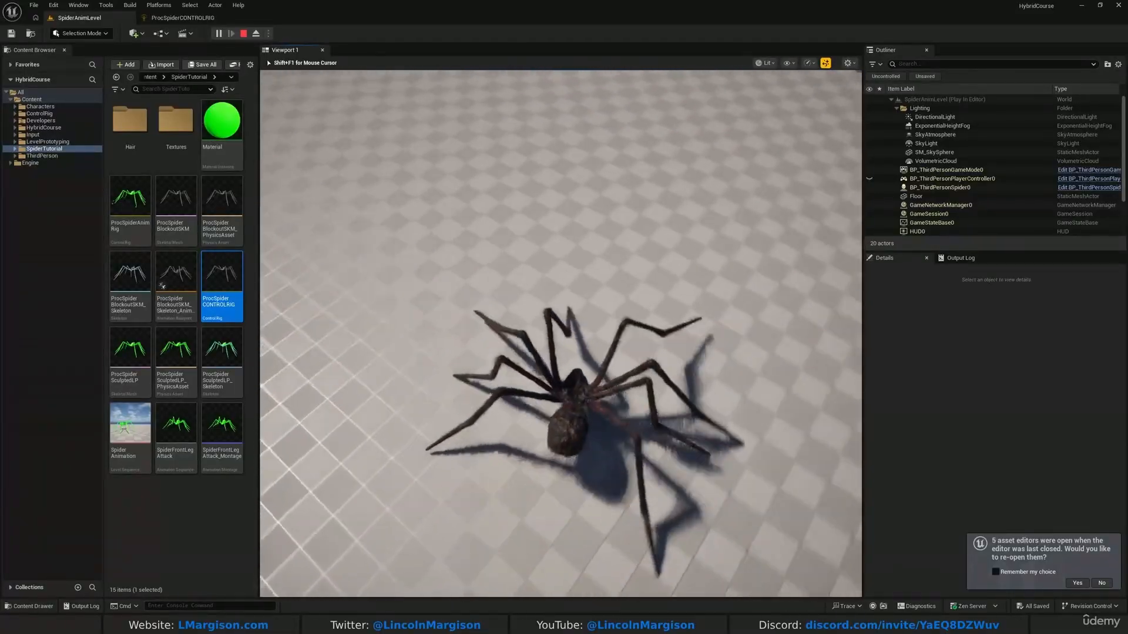
key("w")
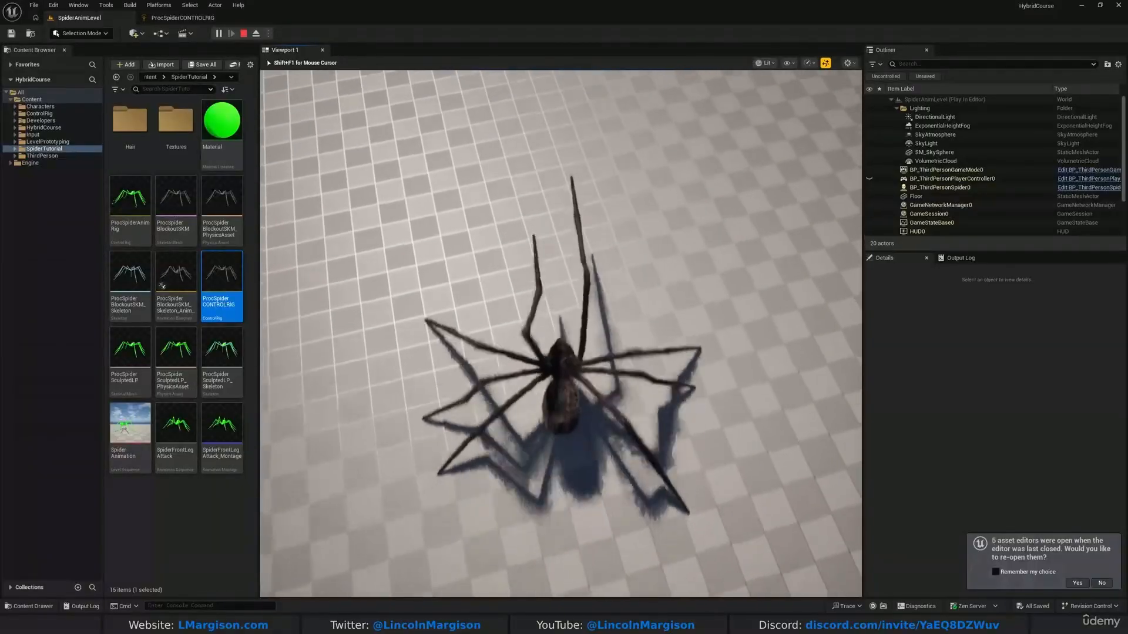
key("w")
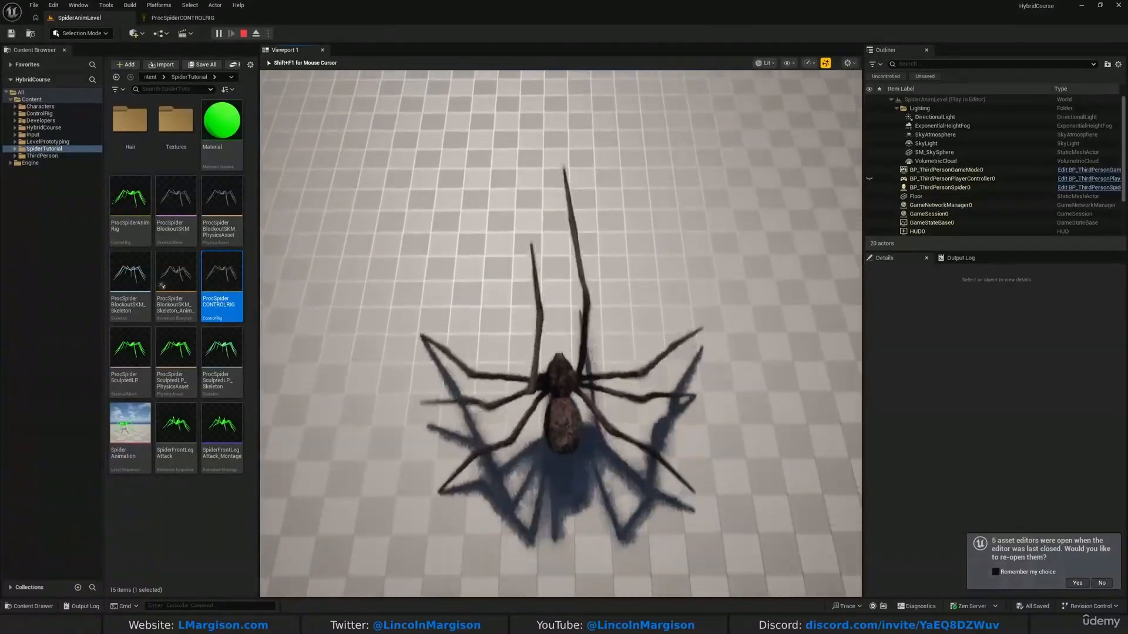
key("w")
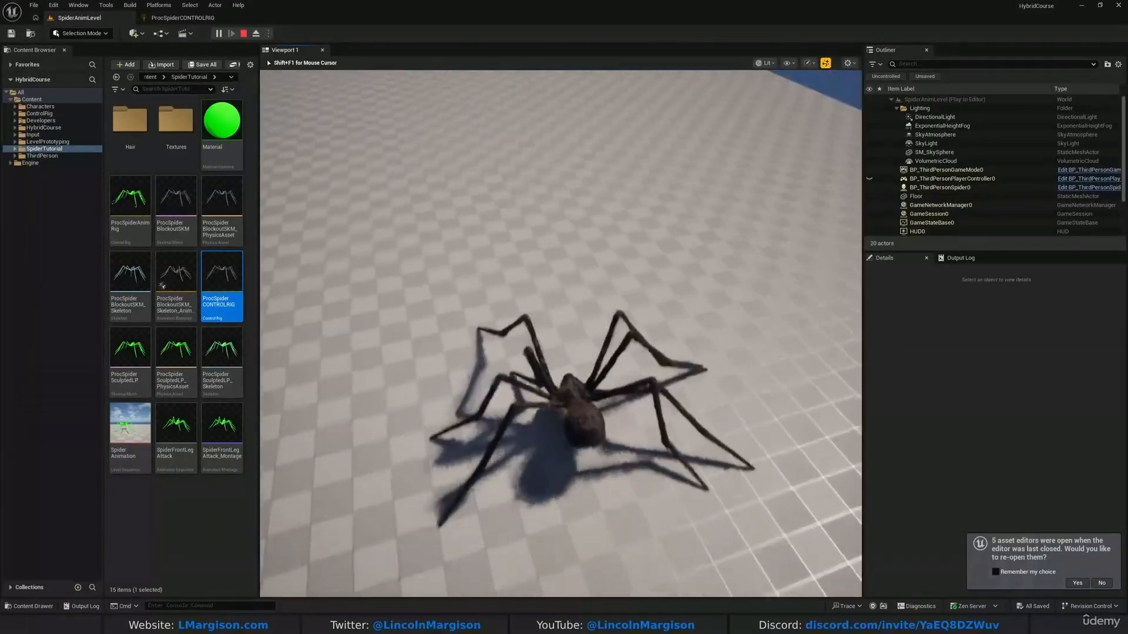
key("w")
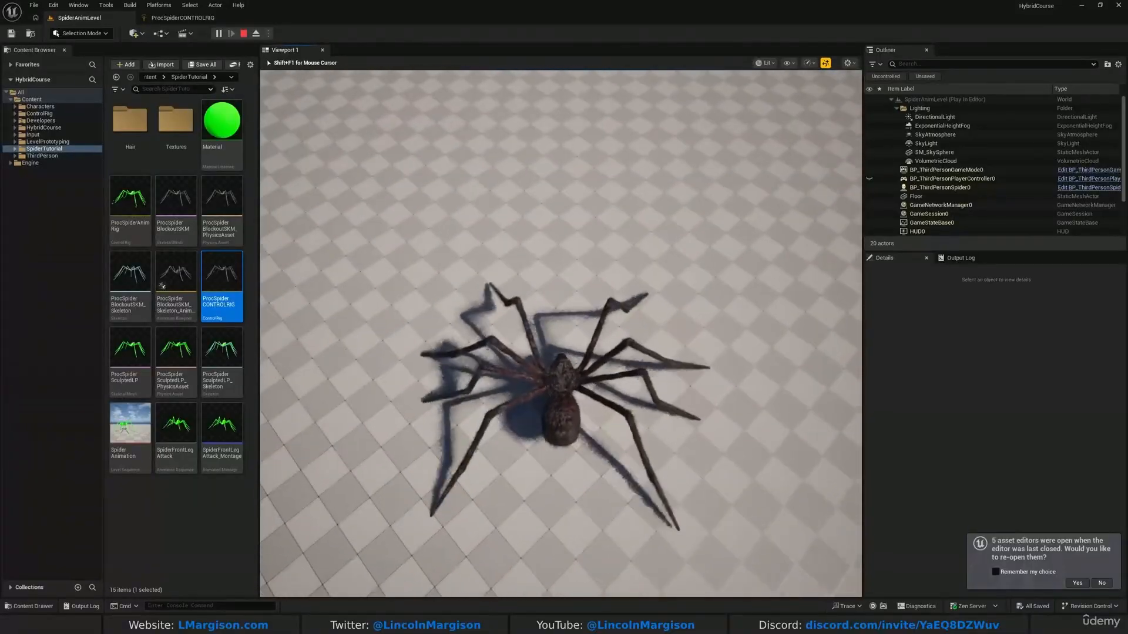
key("Escape")
In ProcSpiderCONTROLRIG's SetFinalLegIK graph, reposition the FrontRightLeg Get Curve Value node, its Subtract node and the index 0 At node.
left_click(184, 18)
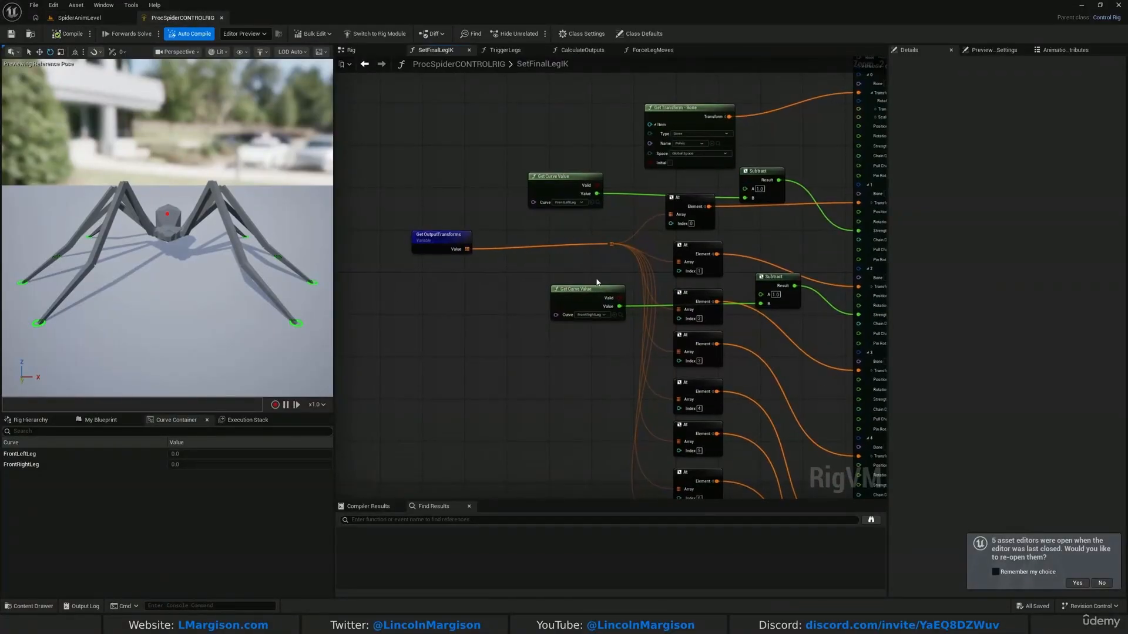
left_click(559, 294)
right_click_drag(587, 272, 554, 312)
scroll(554, 313, "down", 1)
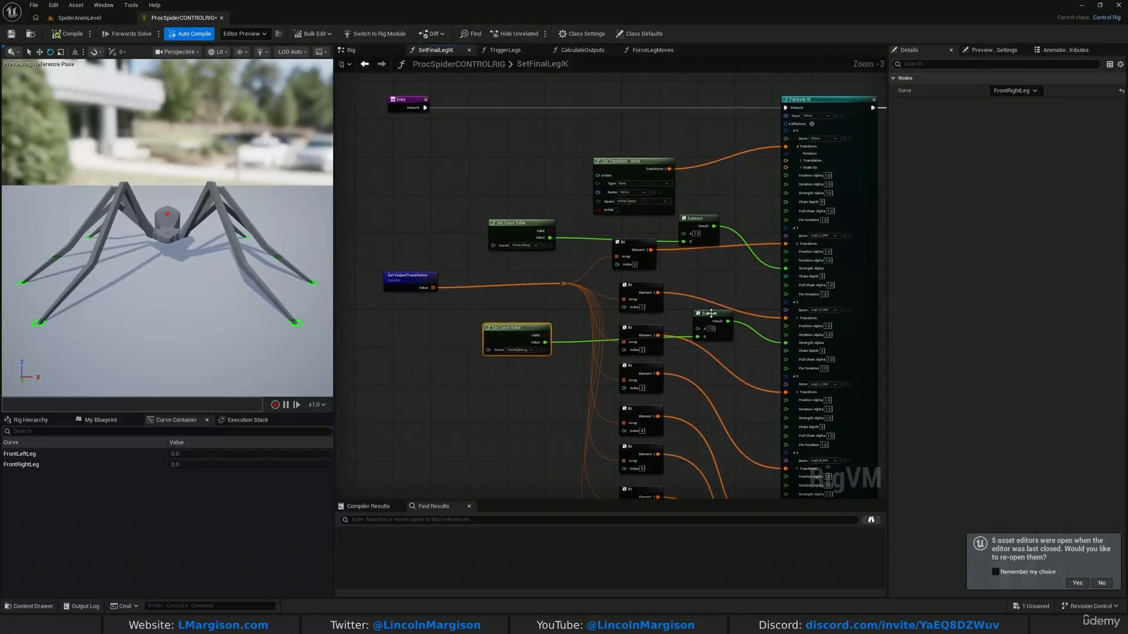
left_click_drag(711, 313, 706, 331)
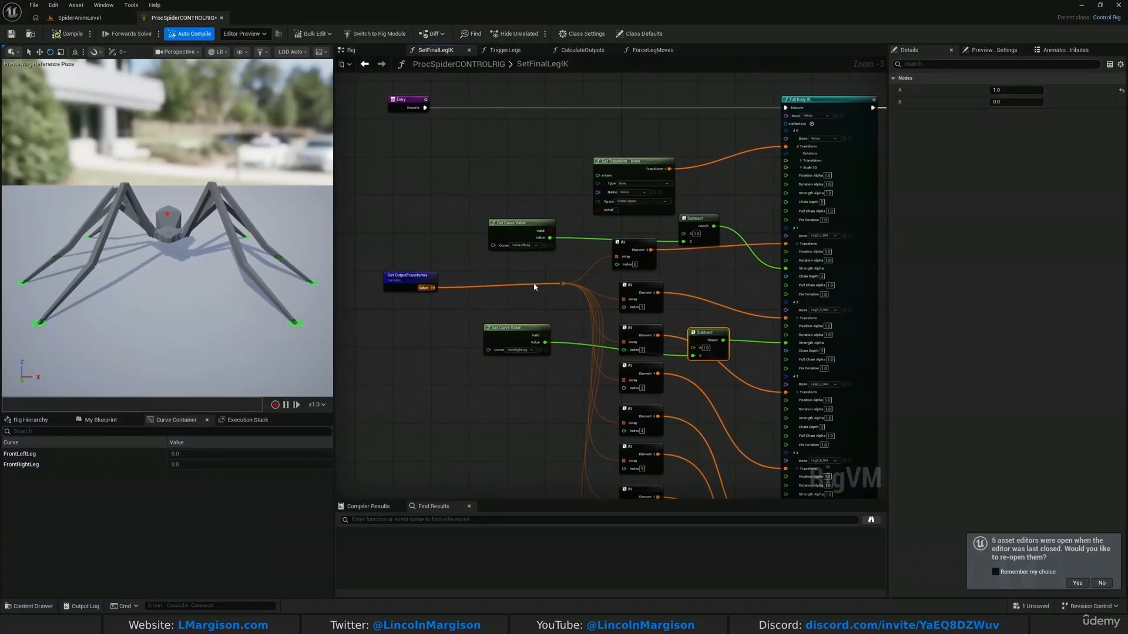
right_click_drag(536, 285, 540, 318)
left_click(503, 255)
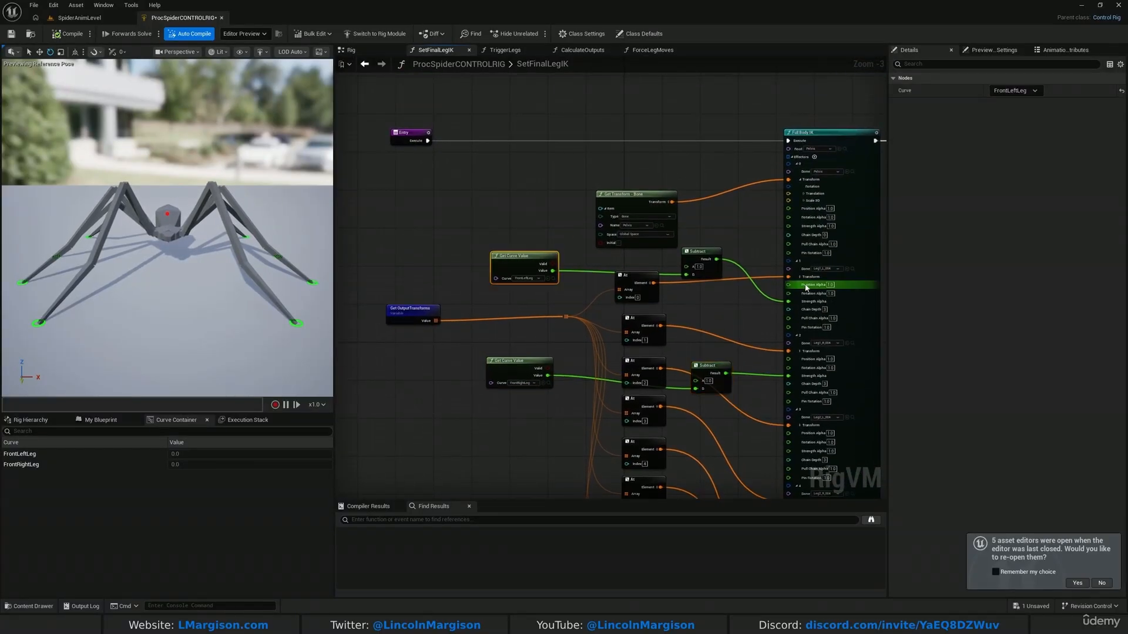
left_click(635, 275)
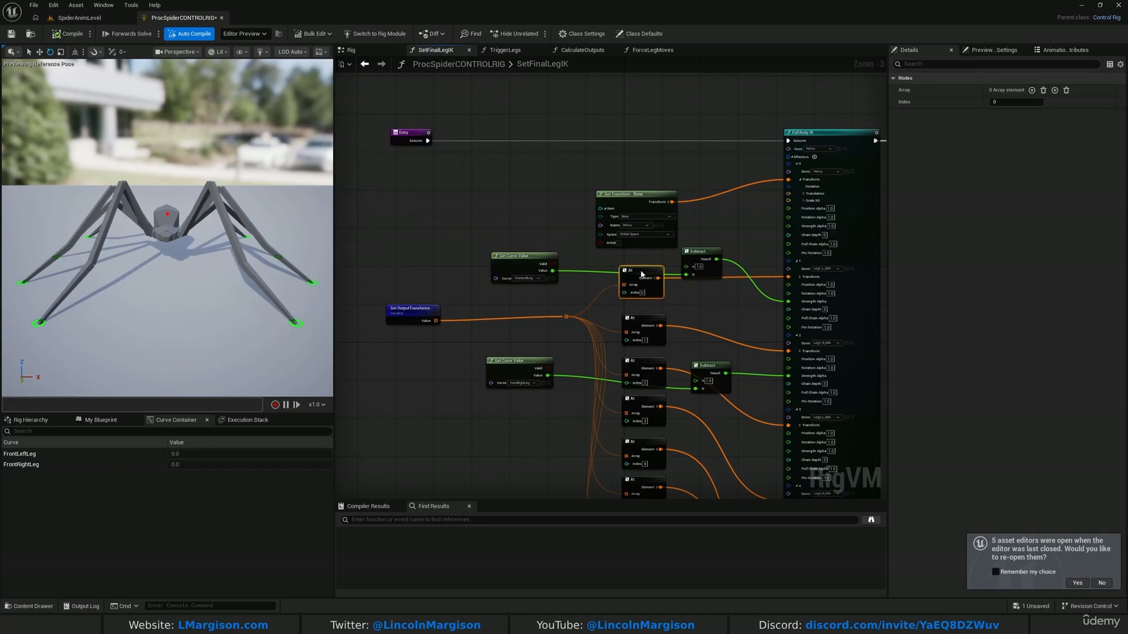
Add a Get Transform - Bone node near the Entry node and set its bone name to Leg1_L_004.
scroll(610, 306, "up", 3)
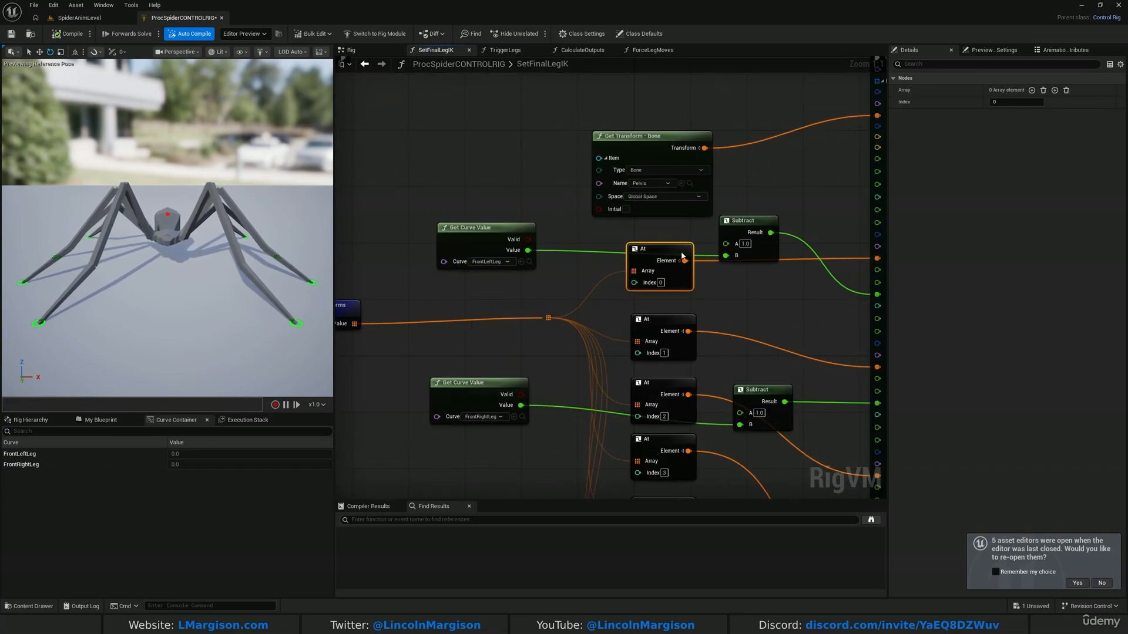
scroll(708, 299, "down", 1)
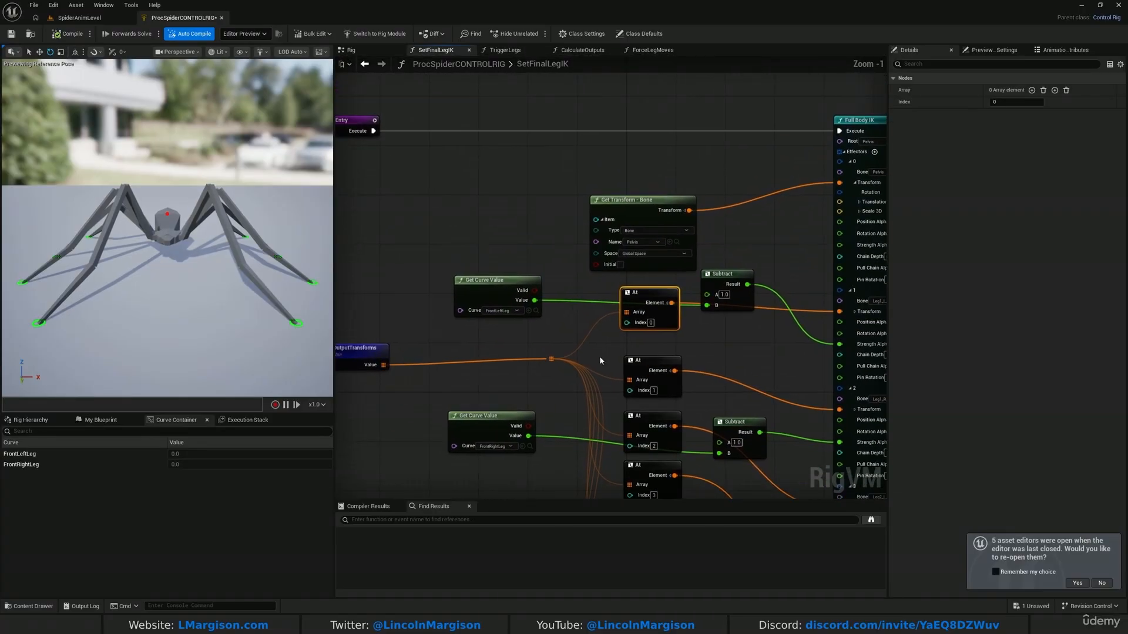
right_click_drag(430, 210, 436, 225)
right_click_drag(729, 352, 612, 341)
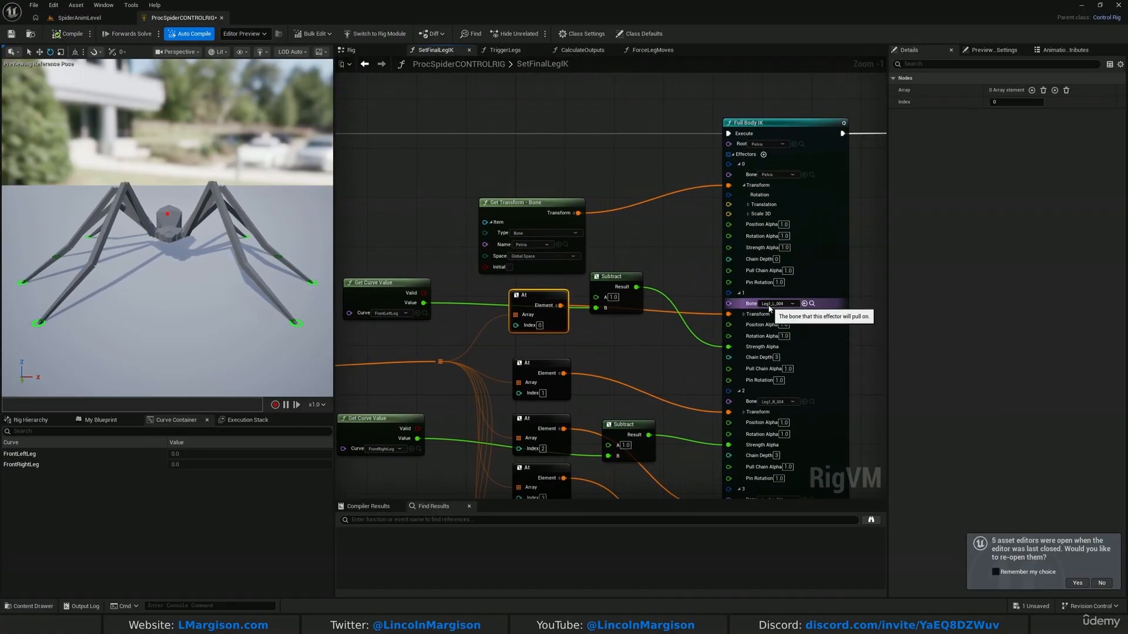
right_click_drag(280, 178, 415, 193)
right_click(415, 193)
type("g")
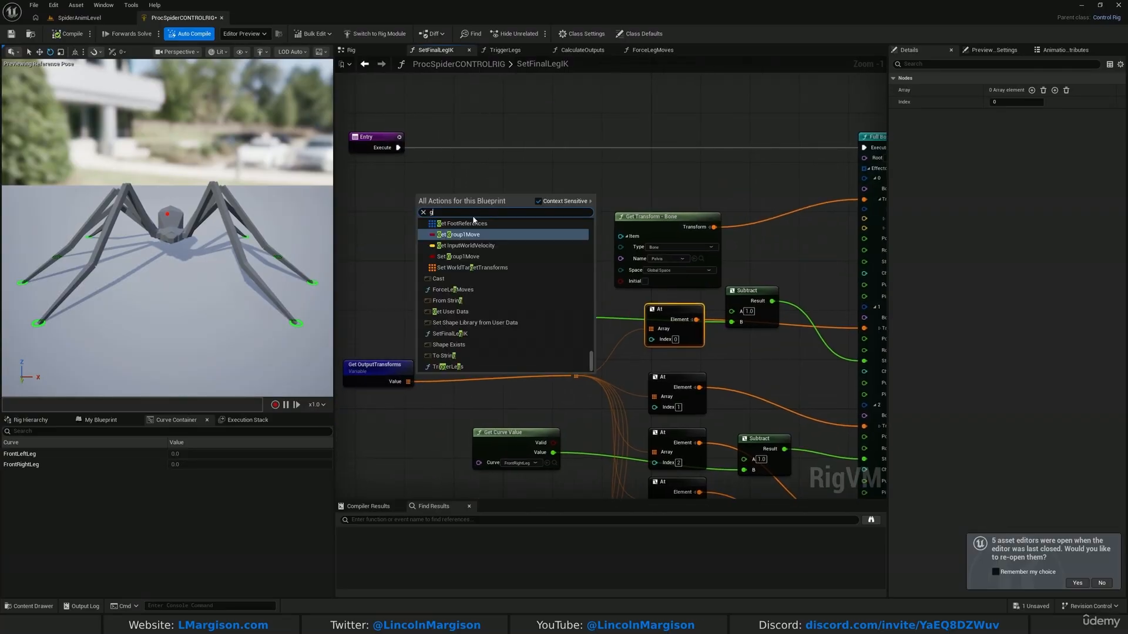
type("et transform")
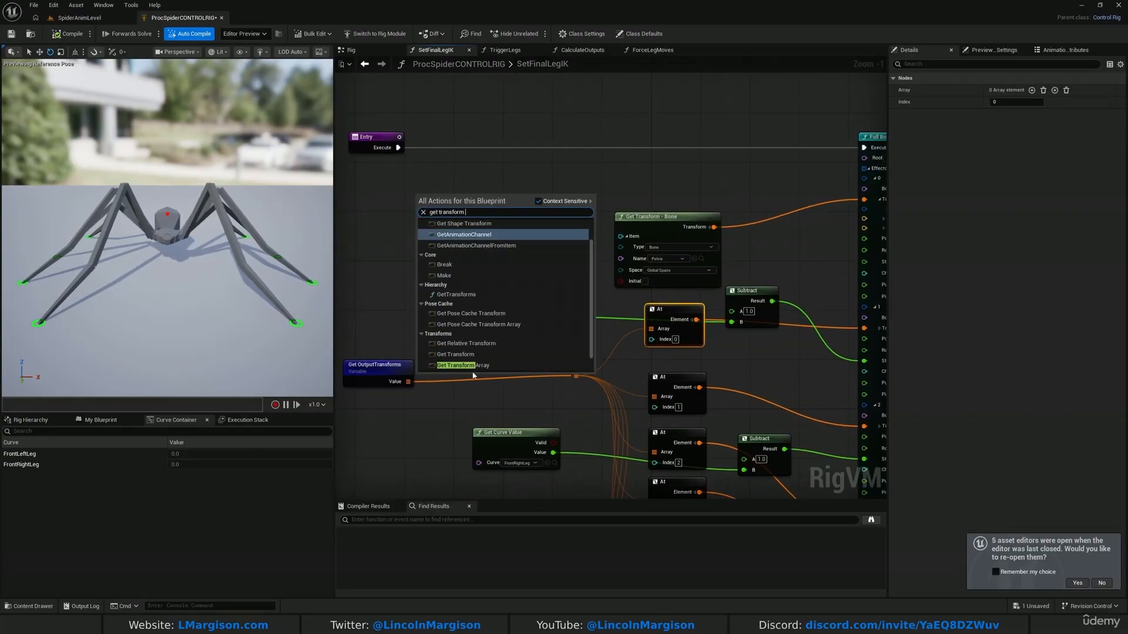
left_click(456, 354)
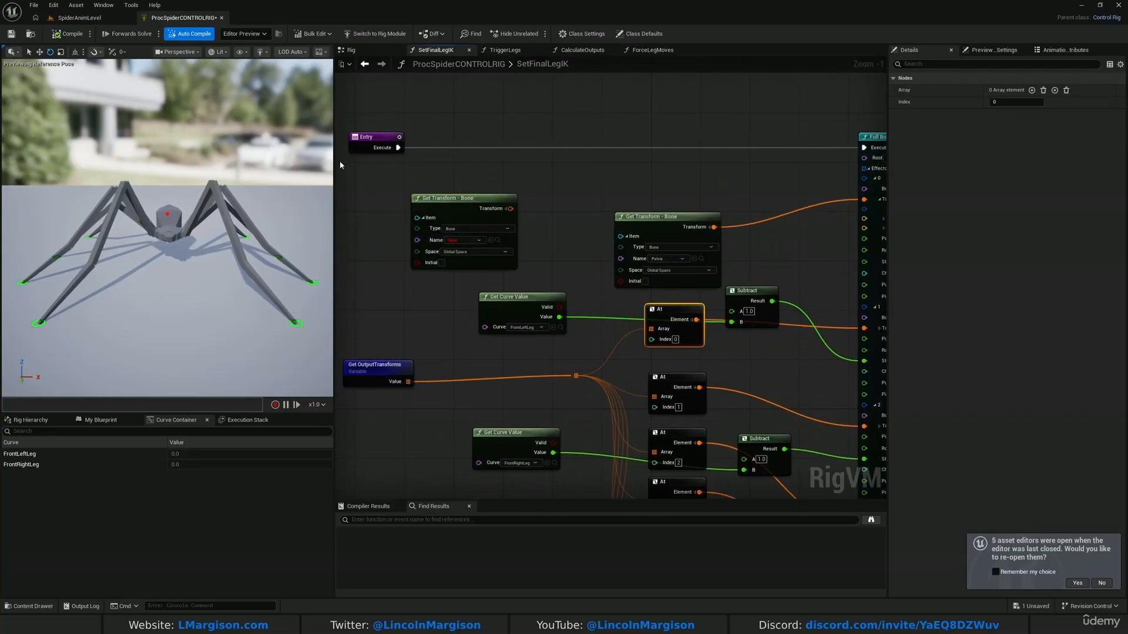
left_click(458, 240)
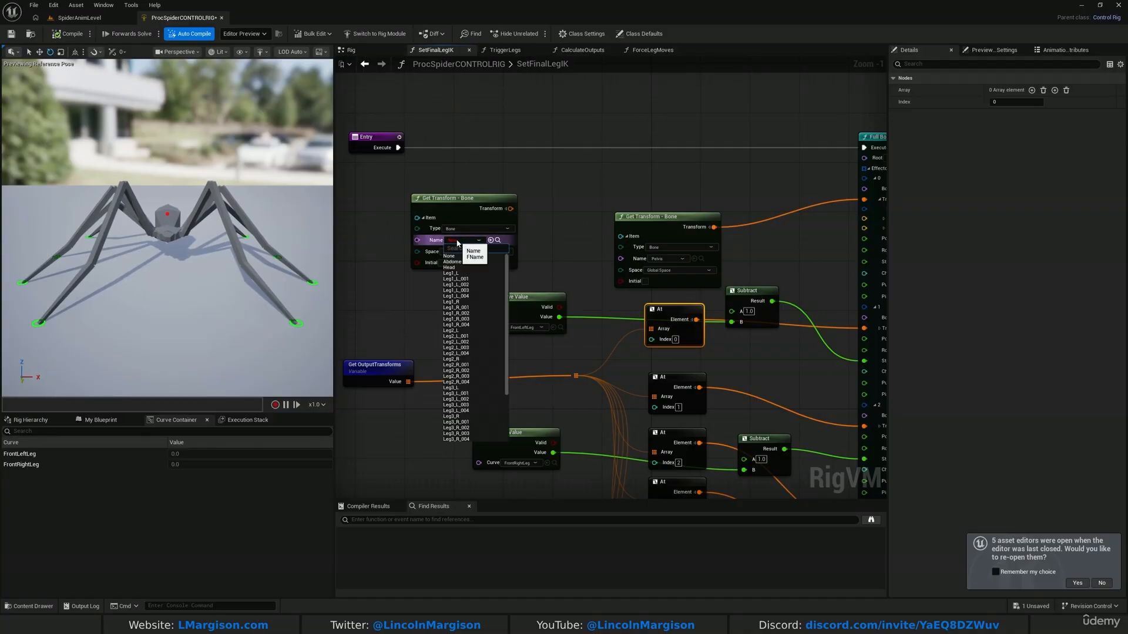
type("leg1")
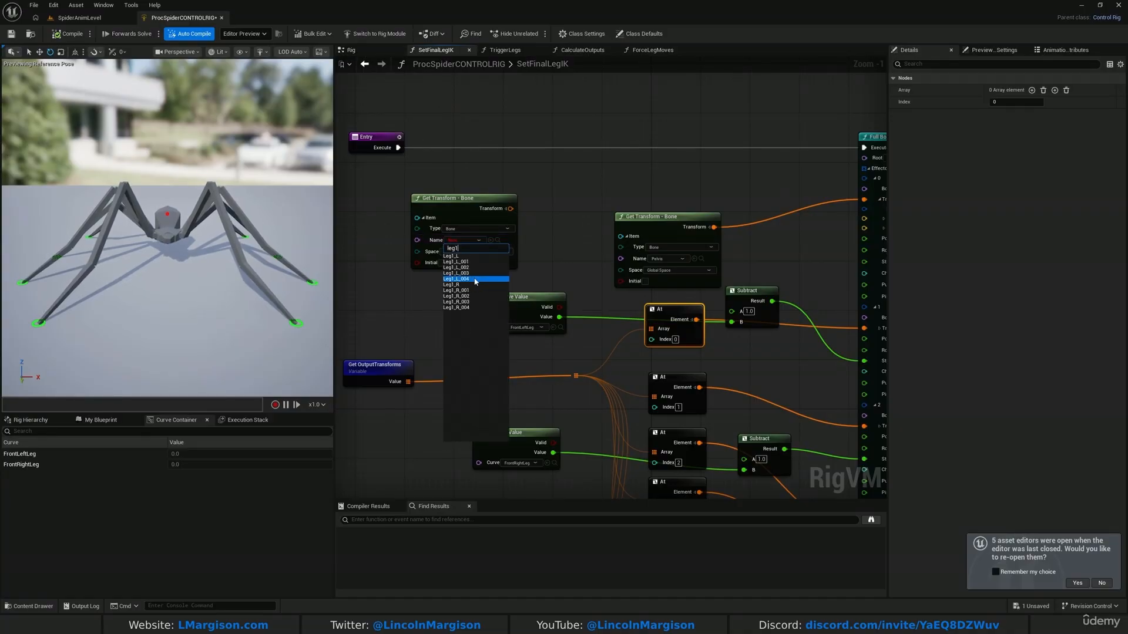
left_click(476, 280)
Create an Interpolate node from the Leg1_L_004 transform output and shift the FrontLeftLeg Get Curve Value node to make room.
left_click_drag(446, 199, 536, 198)
type("interpo")
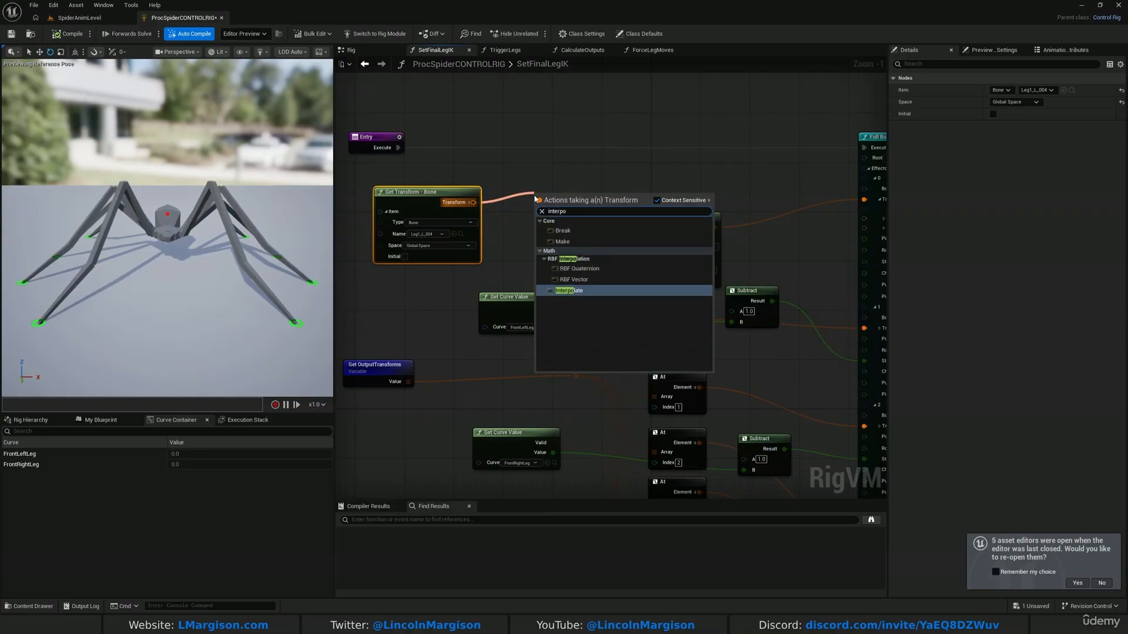
left_click(570, 291)
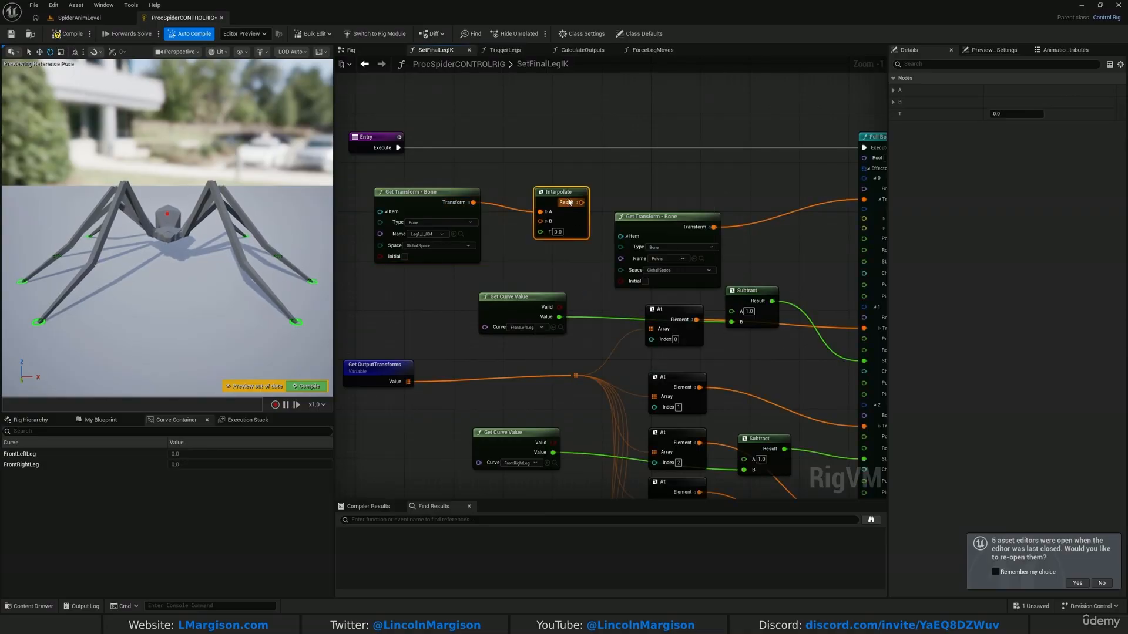
left_click(576, 193)
left_click_drag(576, 192, 576, 187)
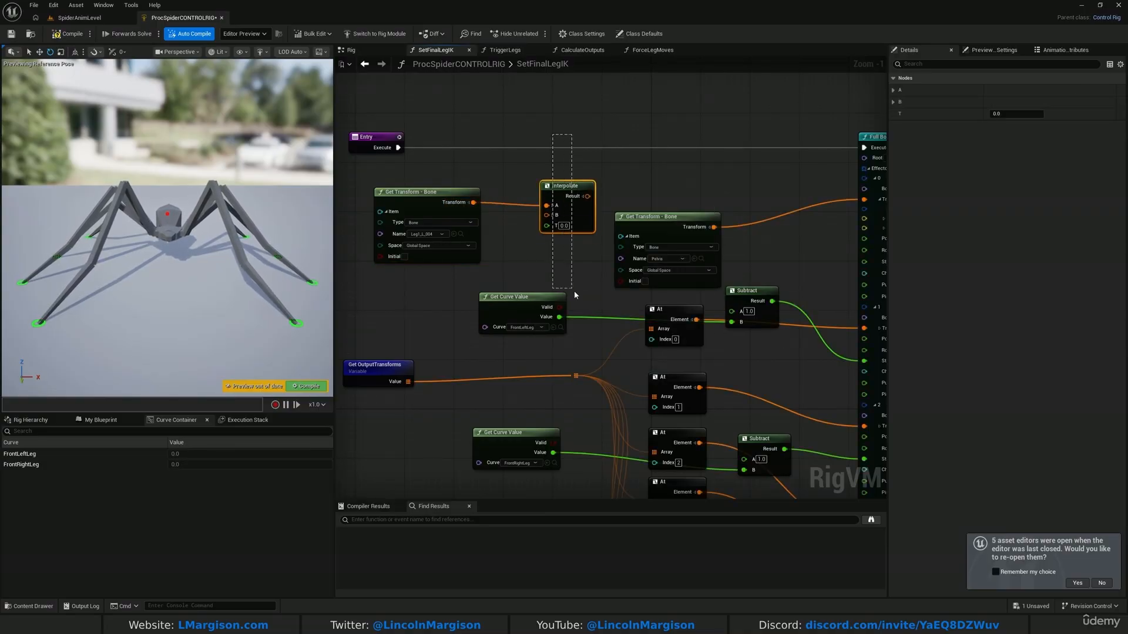
left_click_drag(519, 297, 506, 295)
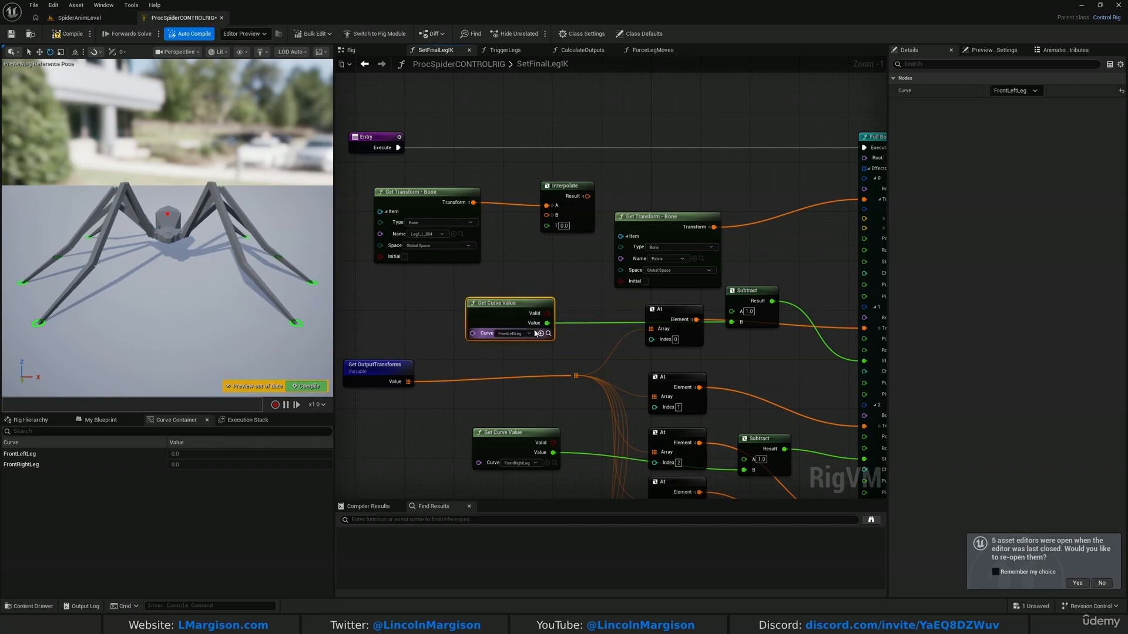
left_click(517, 304)
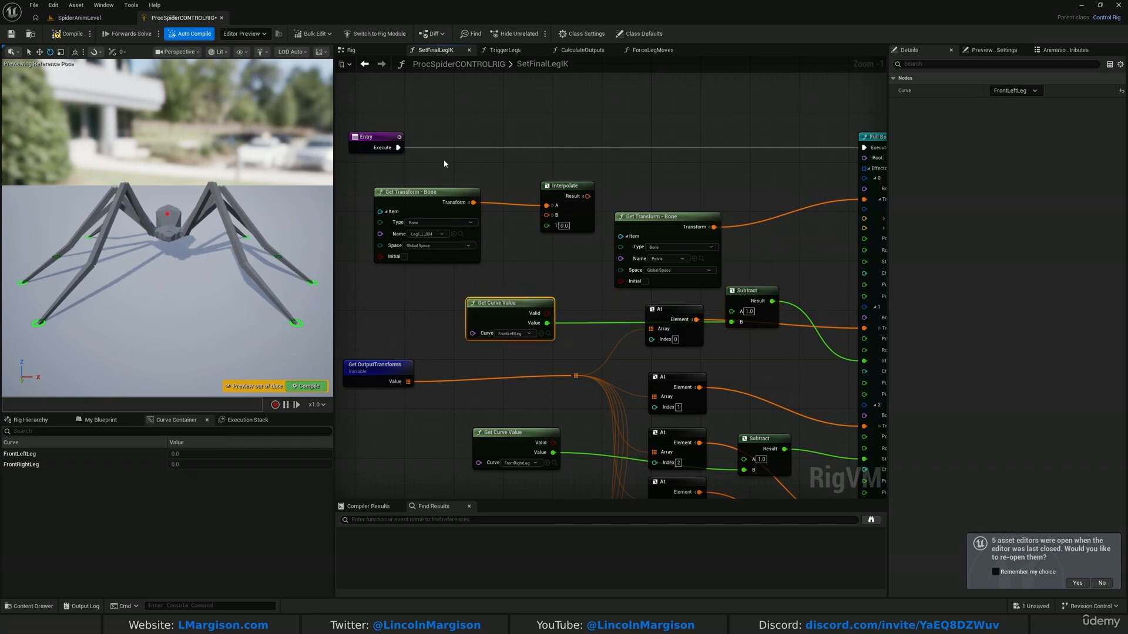
Rewire the Leg1_L_004 transform to the Interpolate node's B input only, and lower the Get Transform node slightly.
left_click_drag(442, 166, 443, 251)
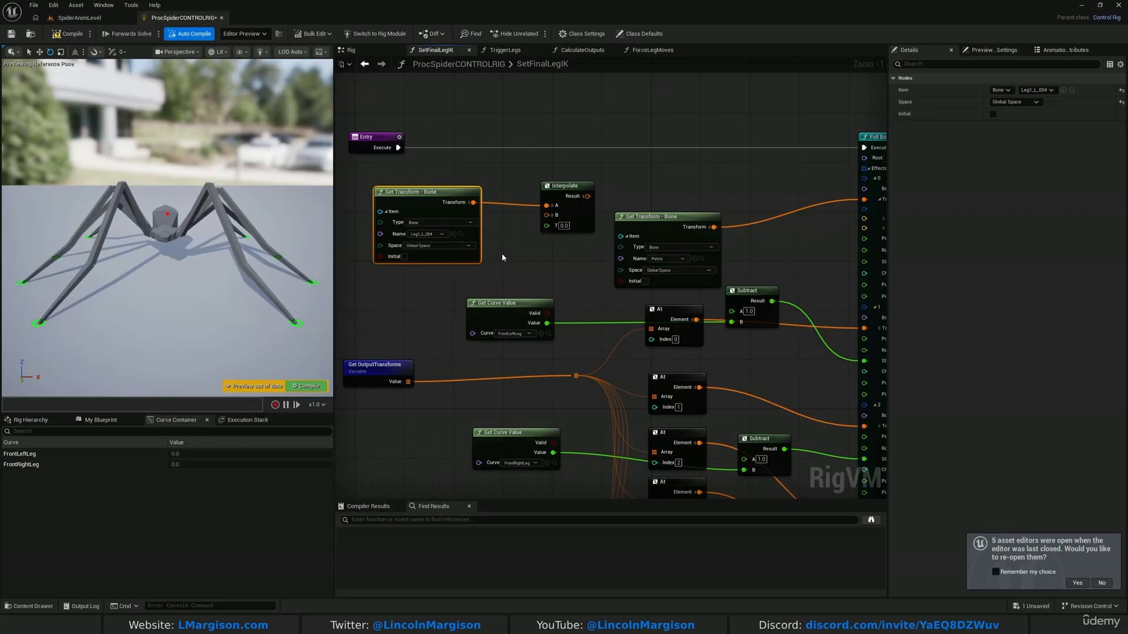
left_click_drag(474, 202, 547, 215)
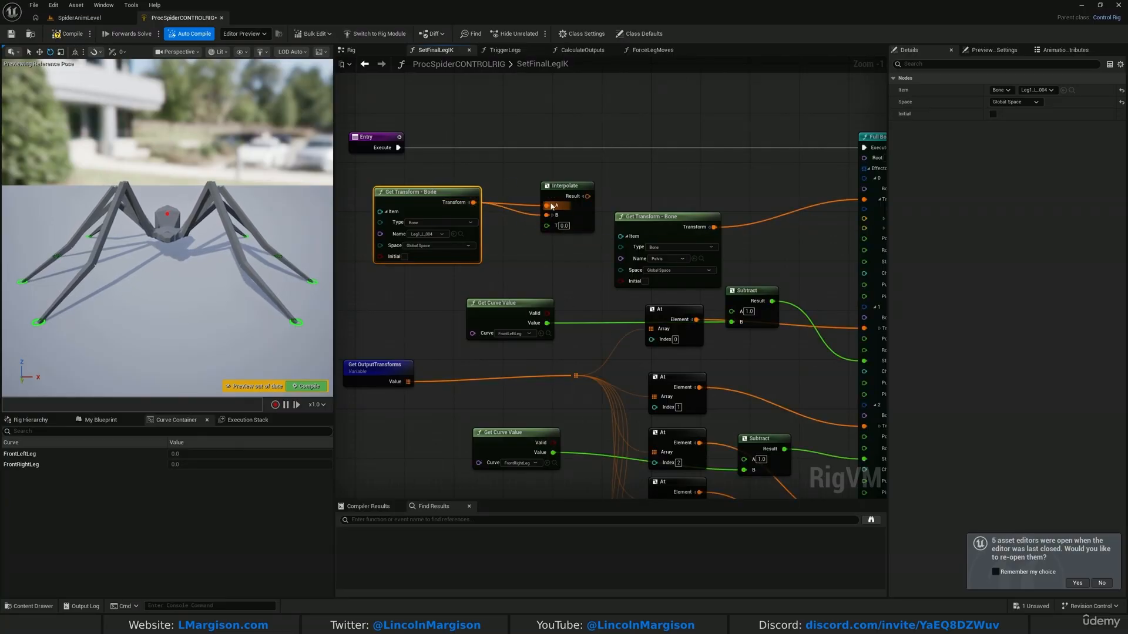
left_click_drag(438, 193, 433, 211)
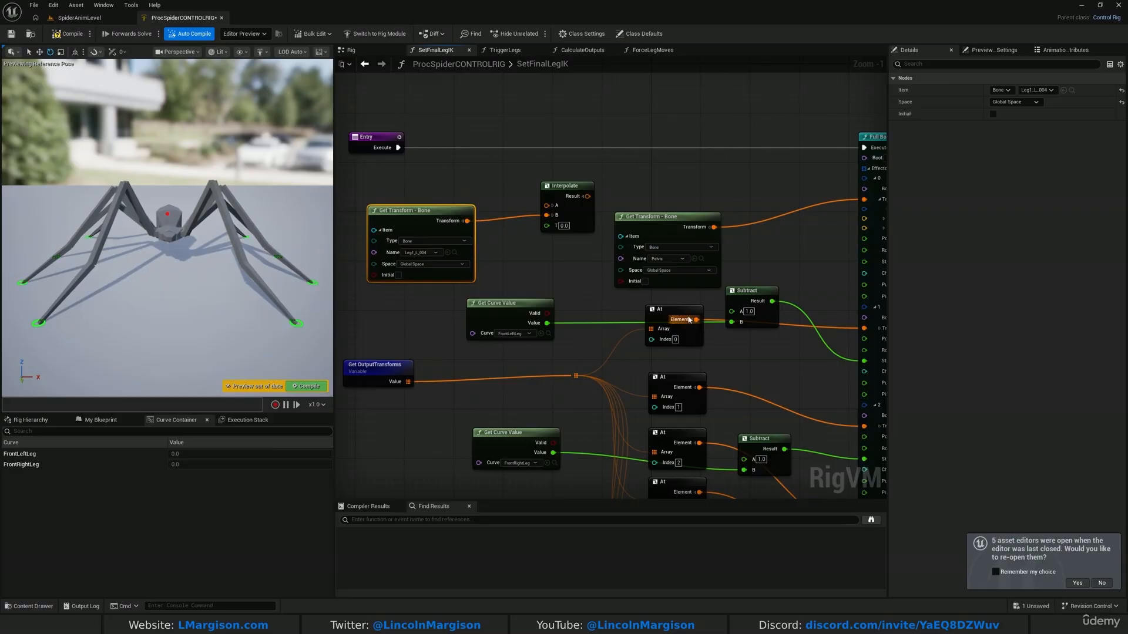
Connect the index 0 At element to Interpolate's A input and the FrontLeftLeg curve value to its T input.
left_click_drag(669, 310, 651, 316)
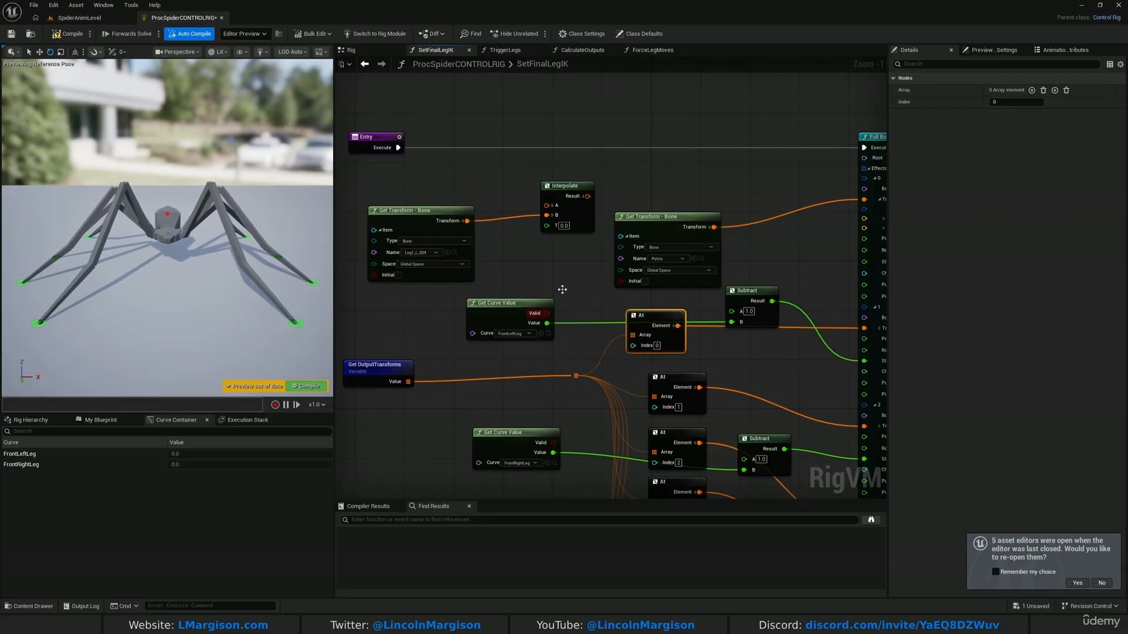
left_click_drag(678, 326, 548, 205)
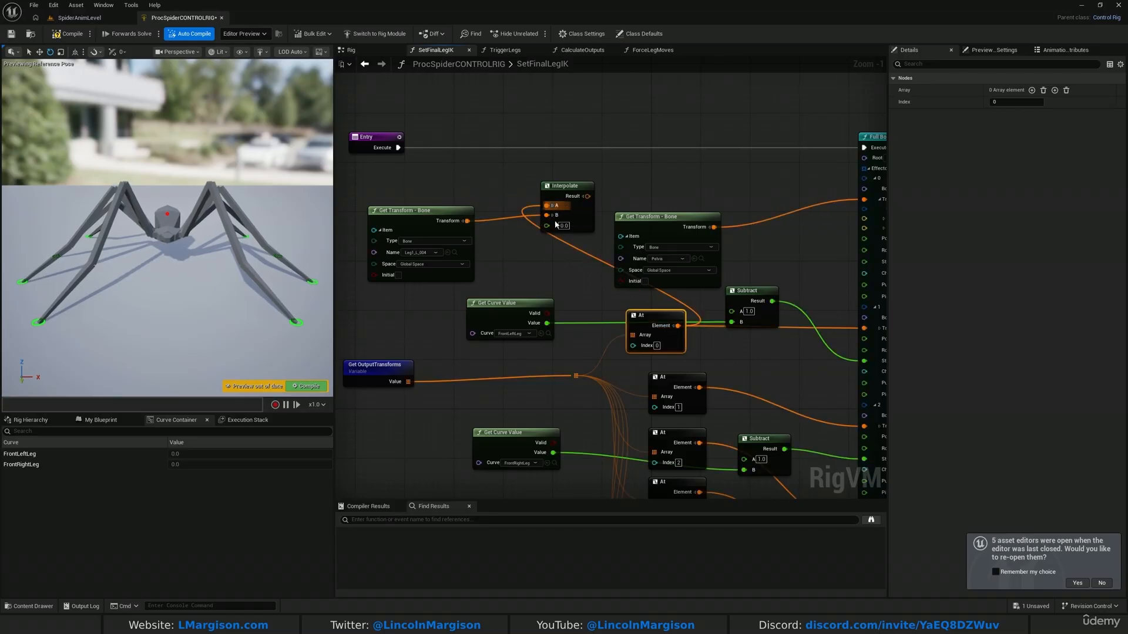
left_click_drag(548, 323, 557, 221)
left_click(418, 211)
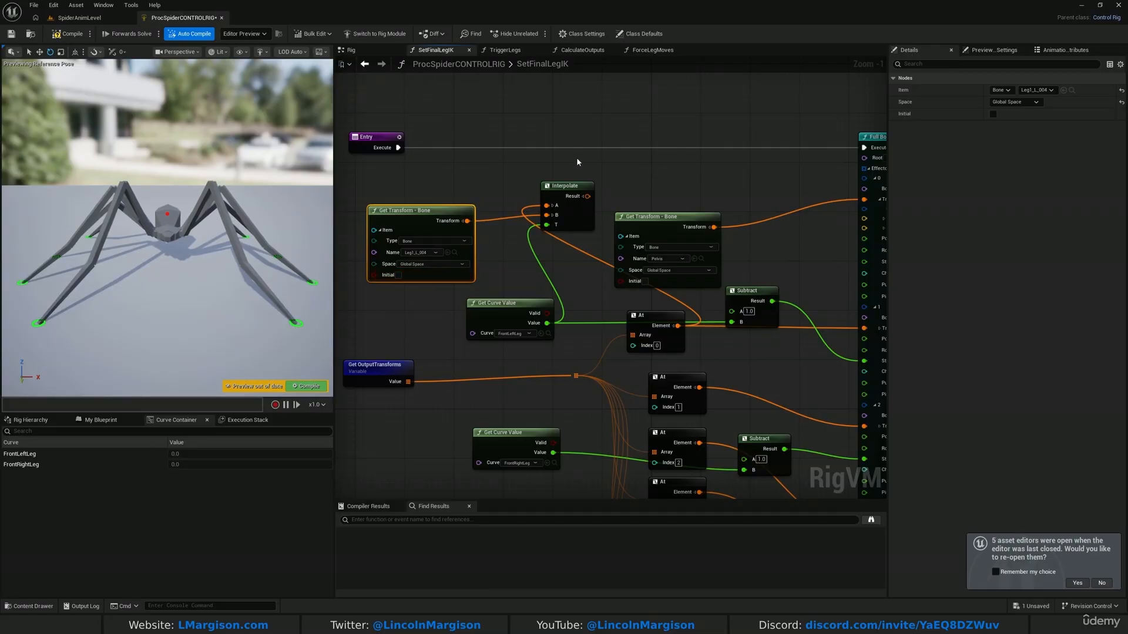
Examine how the Leg1_L_004 transform, index 0 target and FrontLeftLeg curve feed Interpolate alongside the Full Body IK effectors.
right_click_drag(671, 185, 438, 207)
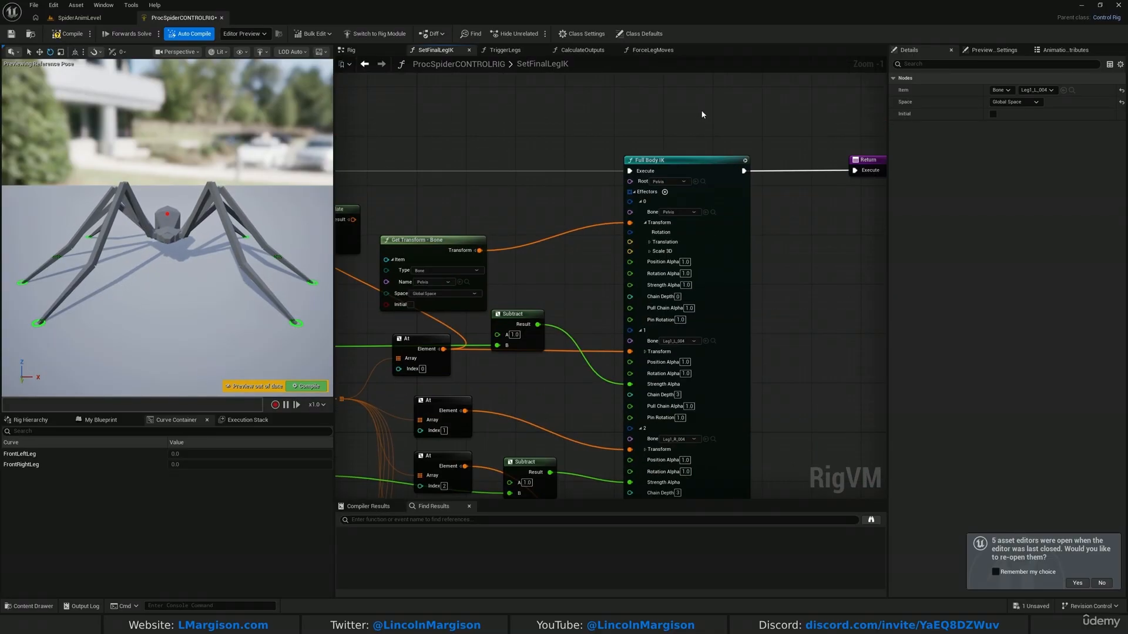
left_click(696, 160)
right_click_drag(491, 182, 738, 210)
left_click_drag(456, 257, 456, 260)
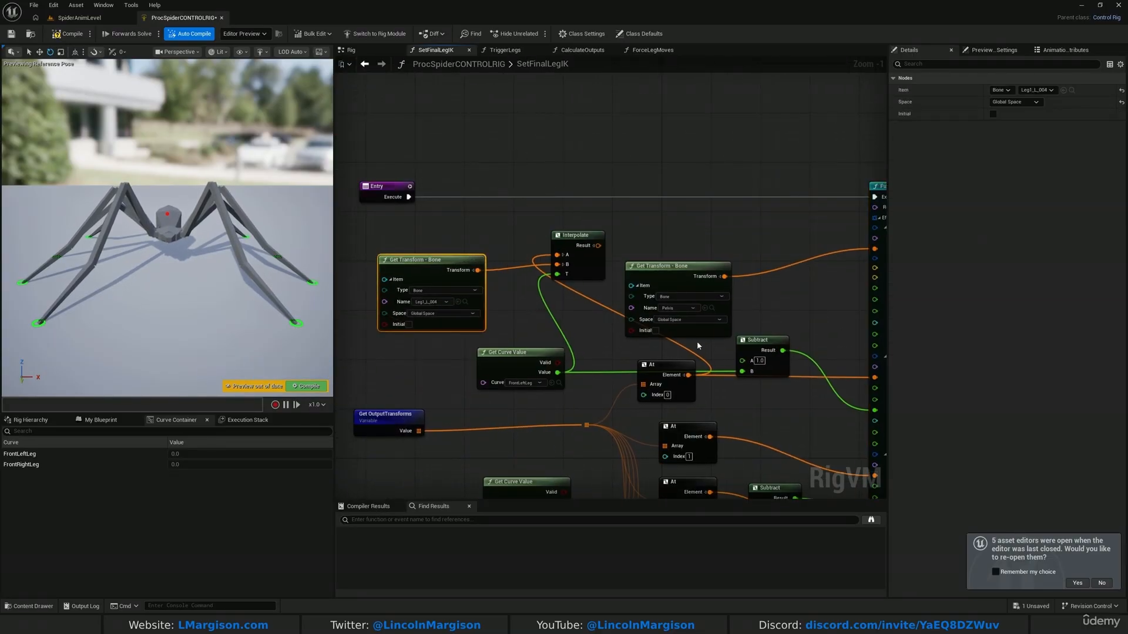
right_click_drag(849, 347, 711, 263)
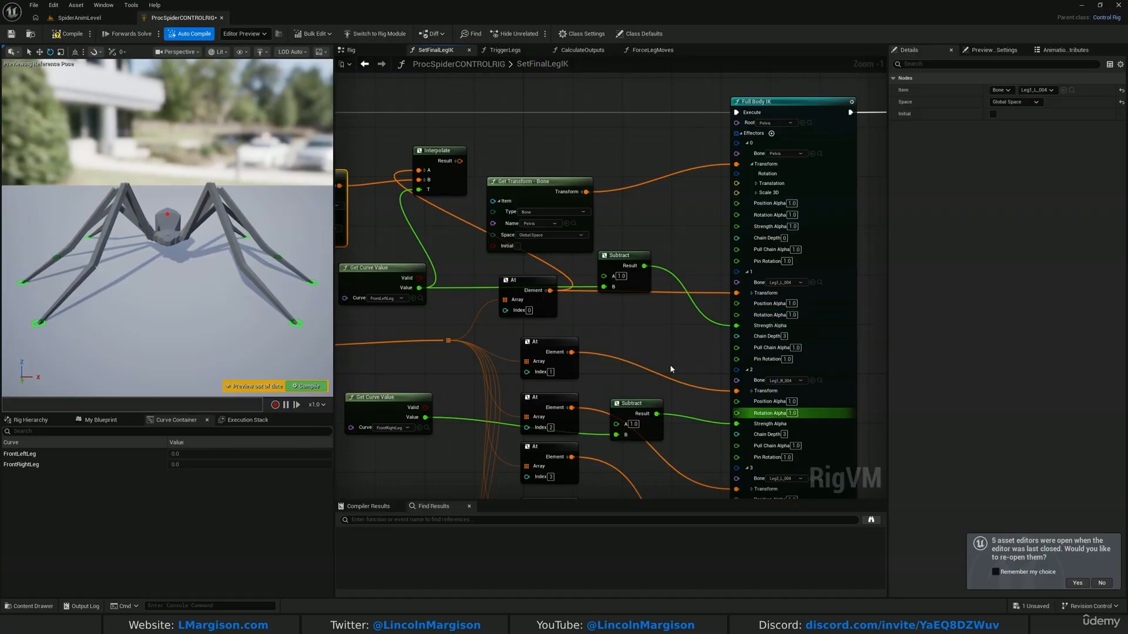
right_click_drag(487, 146, 562, 152)
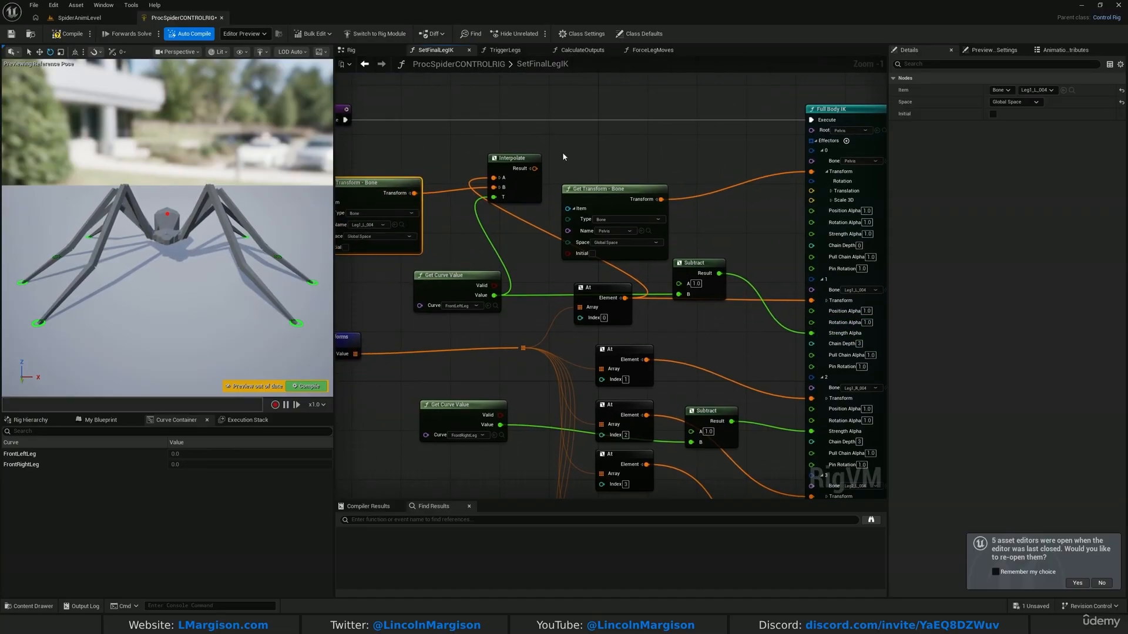
left_click_drag(562, 152, 510, 235)
right_click_drag(577, 245, 760, 279)
left_click_drag(596, 151, 580, 296)
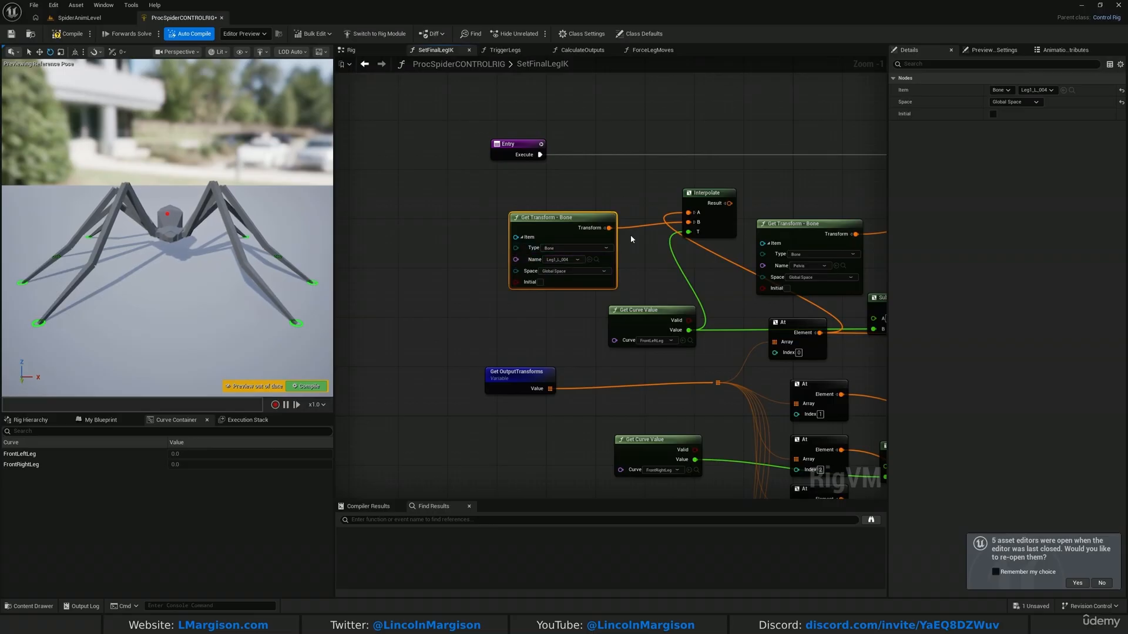
right_click_drag(631, 239, 589, 241)
right_click_drag(512, 263, 327, 247)
right_click_drag(451, 207, 495, 145)
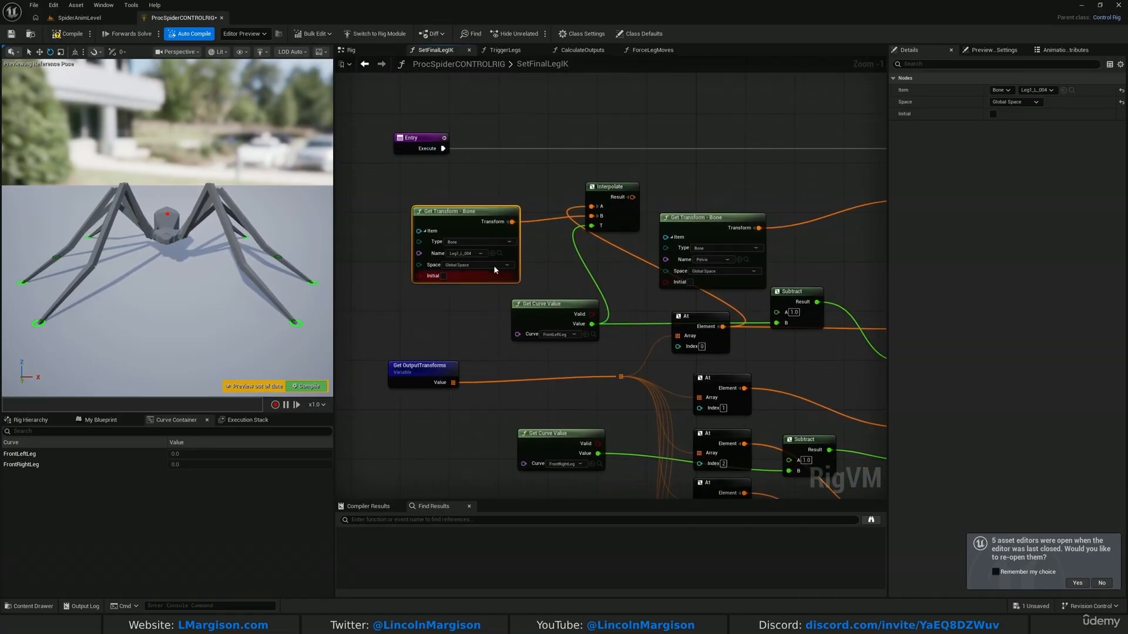
right_click_drag(194, 253, 217, 290)
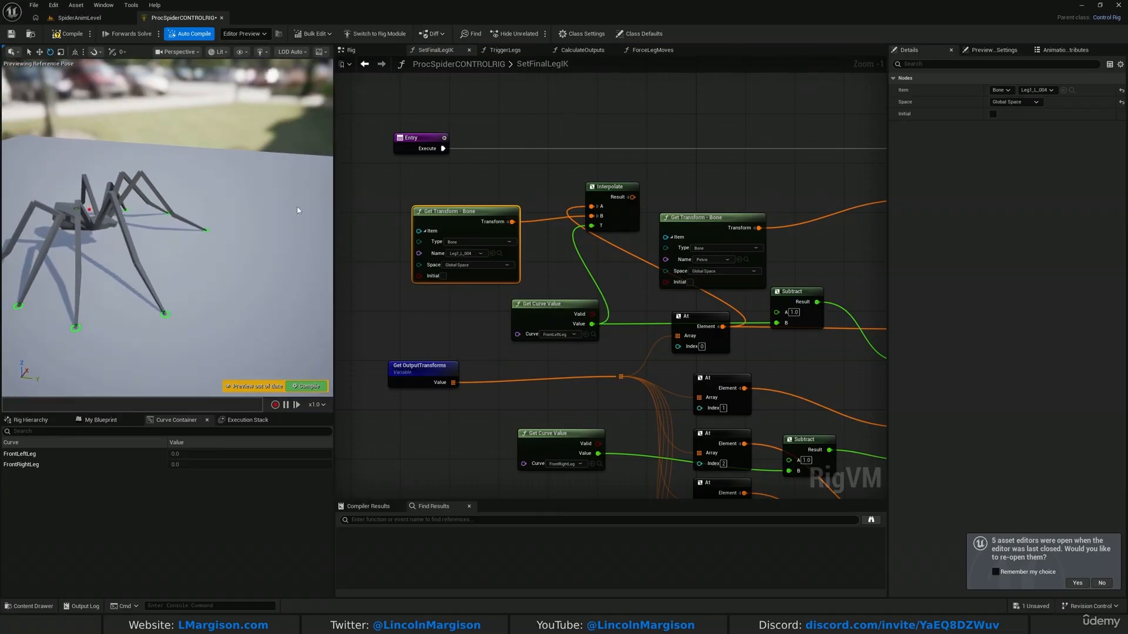
Connect Interpolate's Result to the Transform of Full Body IK effector 1, and tuck the FrontLeftLeg curve node beneath the Leg1_L_004 node.
right_click_drag(568, 145, 365, 116)
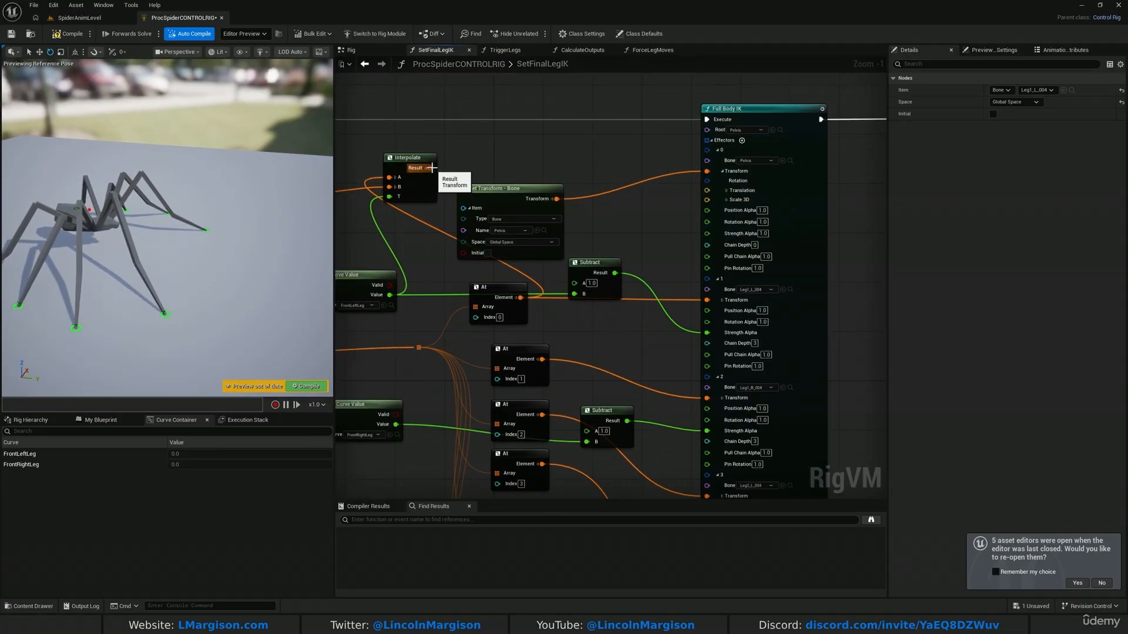
left_click_drag(432, 168, 717, 305)
right_click_drag(622, 334, 705, 278)
scroll(705, 288, "down", 1)
left_click_drag(481, 234, 418, 231)
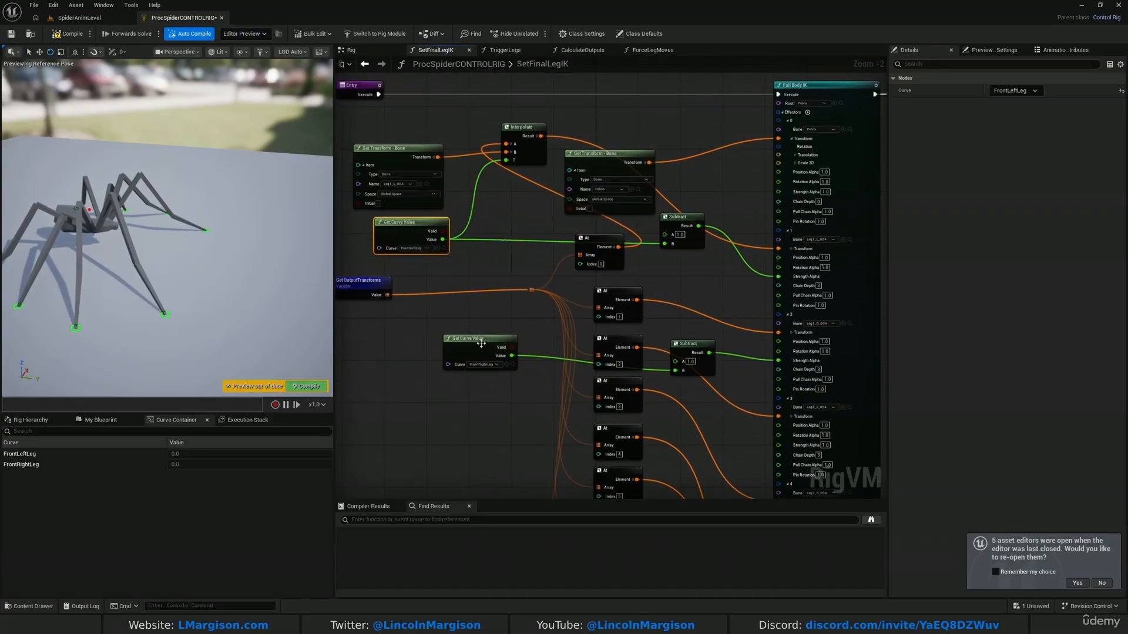
Create an Interpolate node from the index 1 At element, lowering the FrontRightLeg curve and its Subtract node to make room.
left_click_drag(481, 343, 475, 374)
left_click_drag(697, 343, 696, 349)
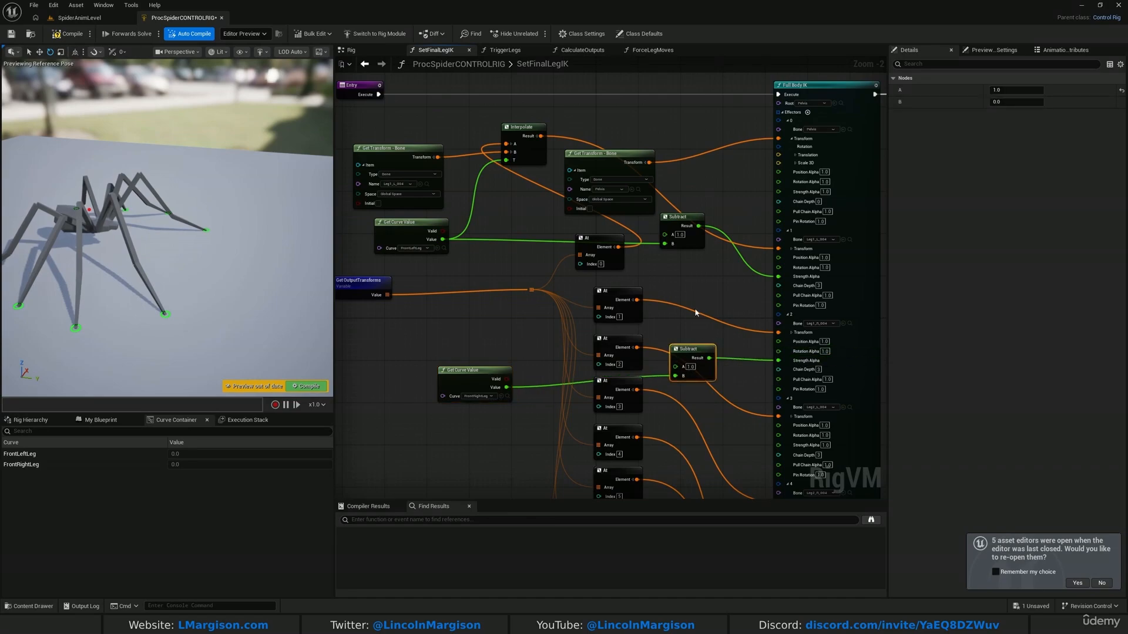
left_click_drag(623, 300, 677, 293)
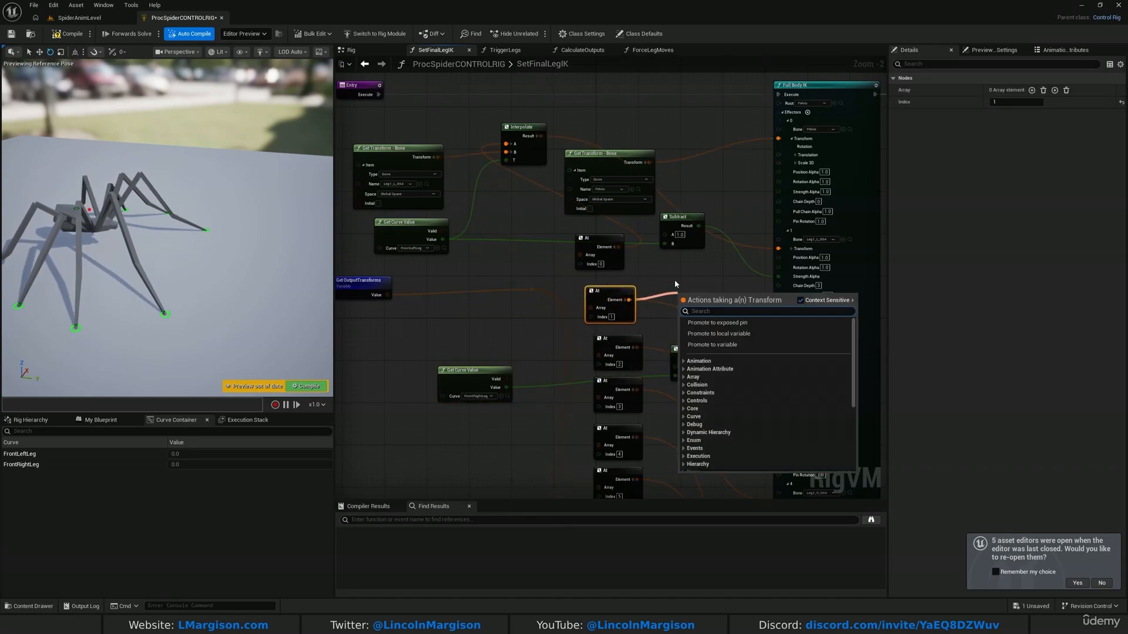
type("interpo")
key("Return")
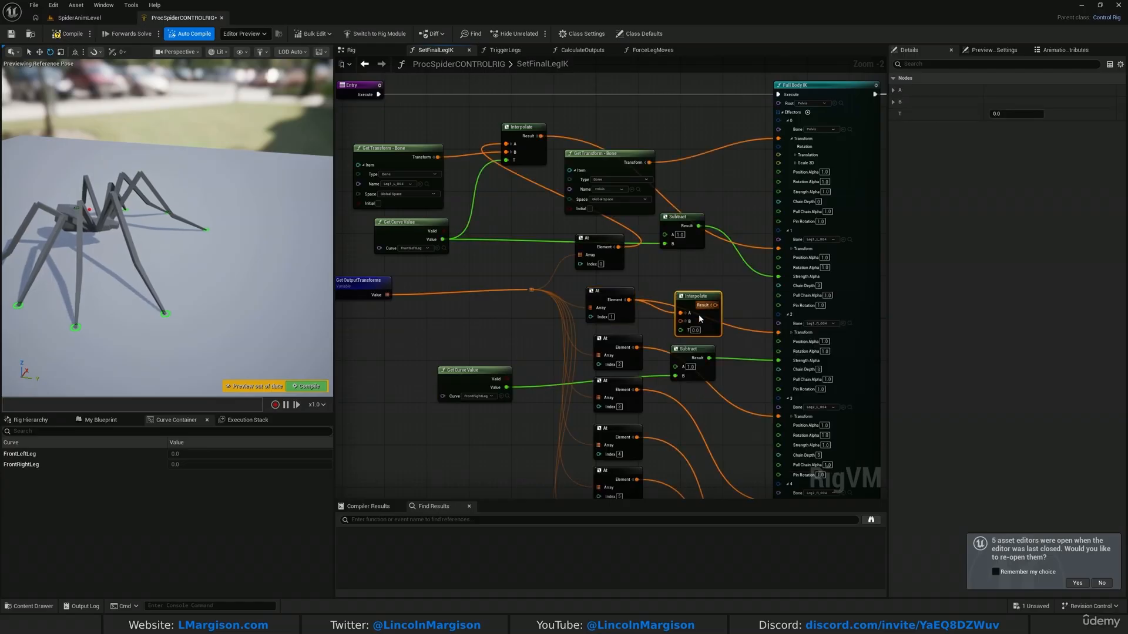
left_click_drag(702, 298, 707, 293)
Add a Get Transform - Bone node above the FrontRightLeg curve node and set its bone name to Leg1_R_004.
right_click(455, 316)
type("get transform")
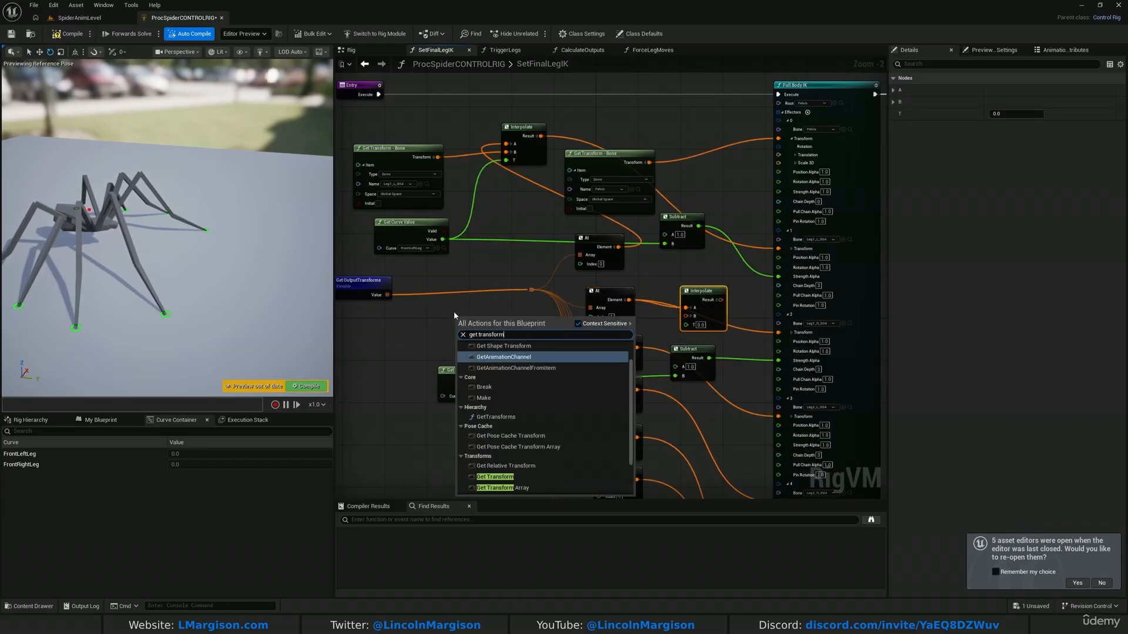
left_click(505, 477)
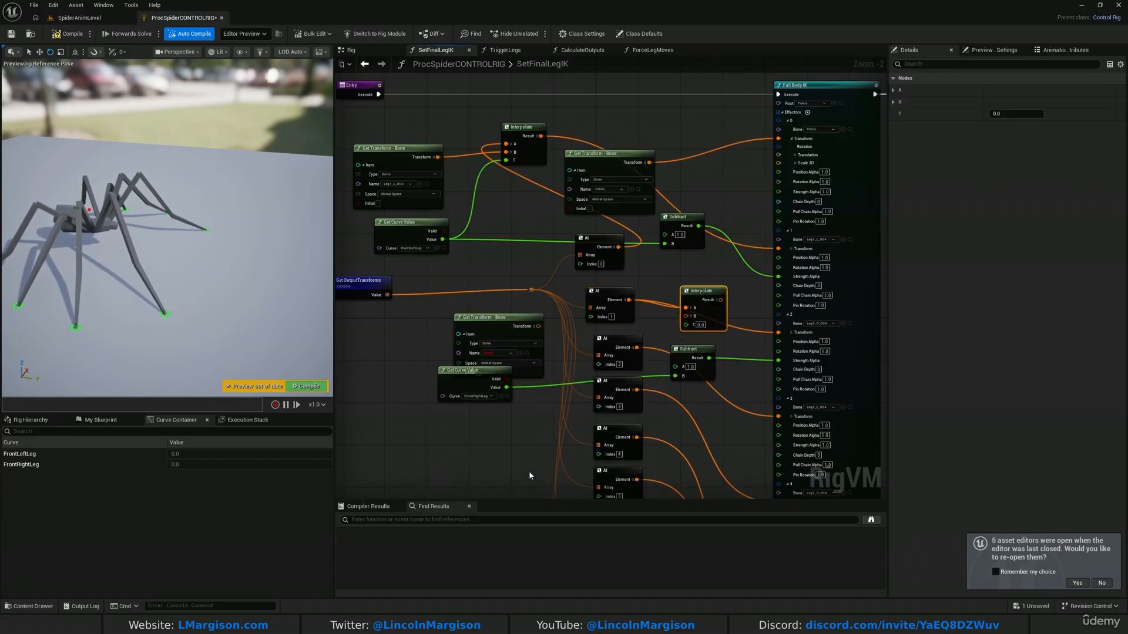
scroll(488, 323, "up", 2)
left_click_drag(488, 324, 481, 316)
right_click_drag(601, 342, 592, 321)
left_click(476, 338)
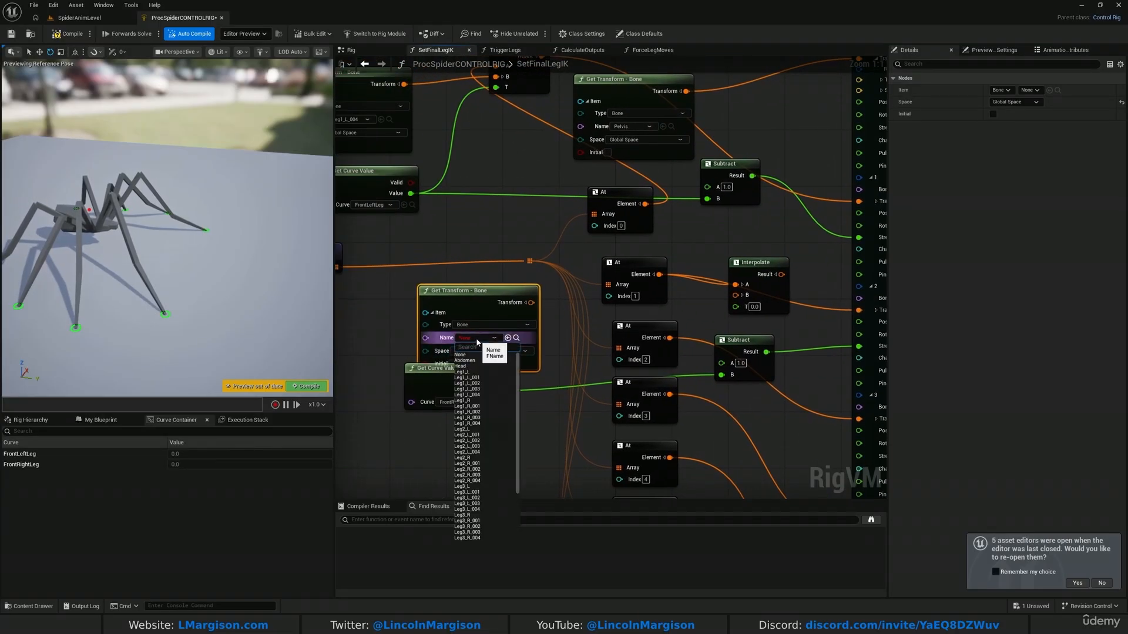
type("leg")
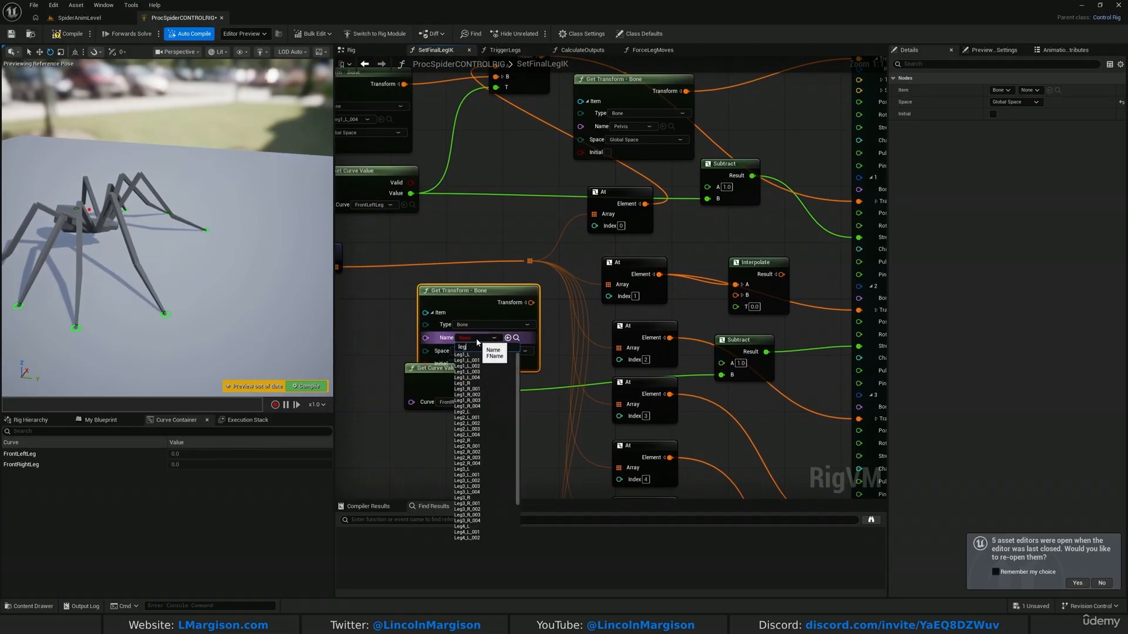
left_click(485, 406)
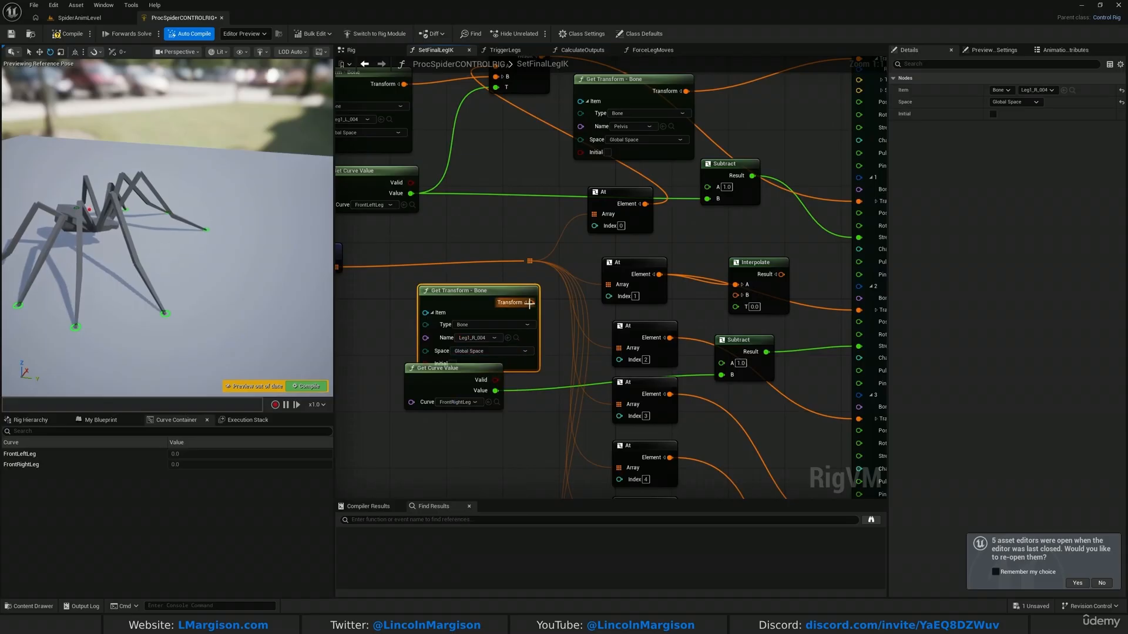
Connect the Leg1_R_004 transform to the new Interpolate's B input and its Result to the Transform of Full Body IK effector 2.
left_click_drag(530, 303, 740, 297)
mouse_move(754, 268)
left_mouse_down()
mouse_move(732, 269)
mouse_move(739, 283)
left_mouse_up()
right_click_drag(791, 299, 723, 297)
left_click_drag(700, 285, 791, 306)
left_click_drag(654, 275, 668, 261)
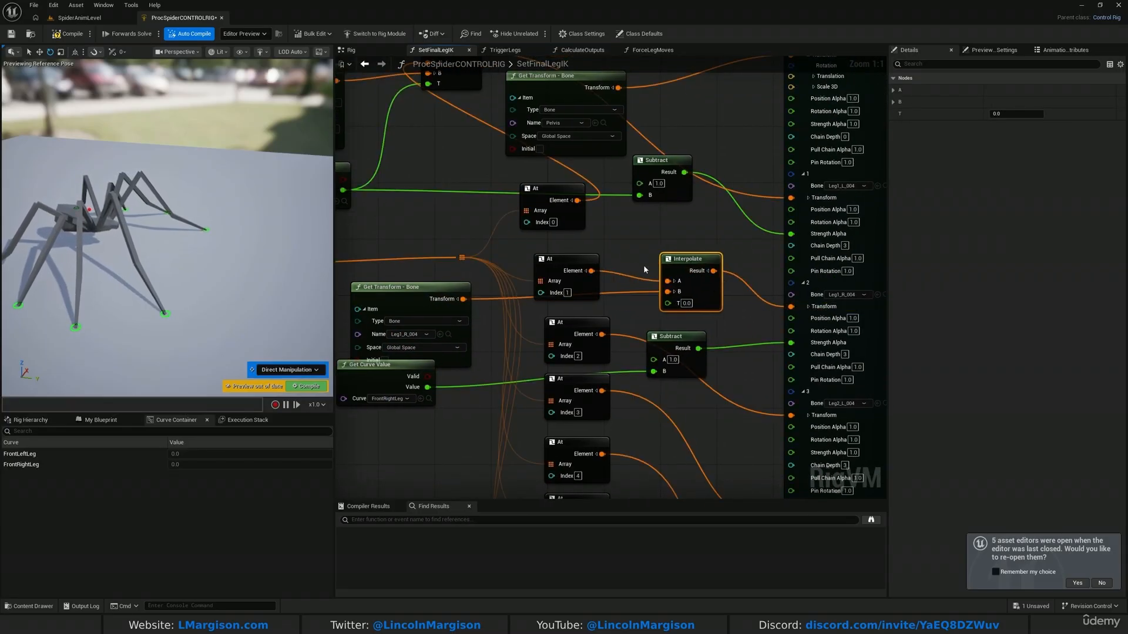
Place the FrontRightLeg Get Curve Value node below the Leg1_R_004 node and connect its Value to the second Interpolate's T input.
right_click_drag(643, 270, 803, 250)
left_click_drag(527, 372, 551, 380)
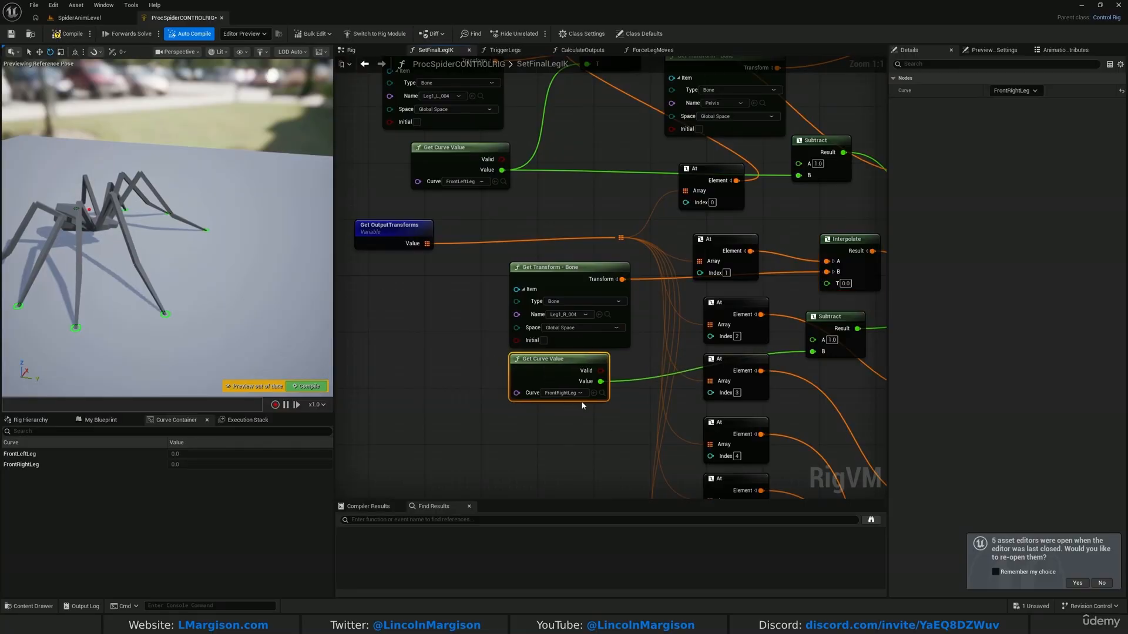
right_click_drag(582, 405, 502, 436)
left_click_drag(521, 412, 757, 313)
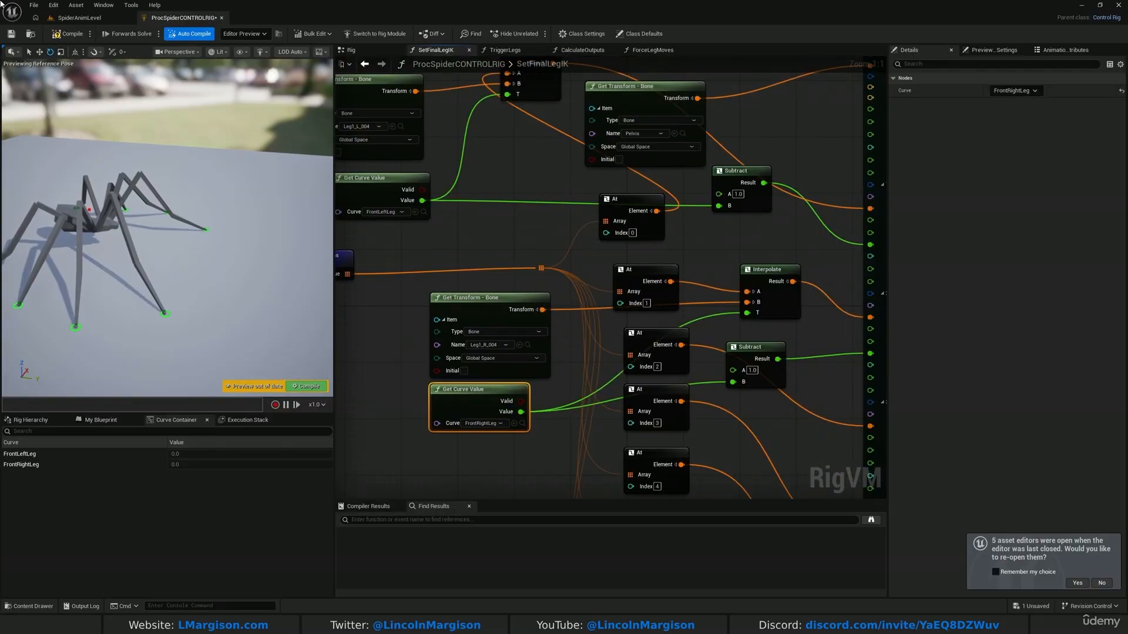
Disconnect the Subtract nodes from Strength Alpha on effectors 1 and 2, set Strength Alpha to 1, and compile the rig.
right_click_drag(666, 178, 528, 155)
scroll(611, 267, "down", 2)
right_click_drag(706, 235, 690, 260)
scroll(690, 260, "up", 2)
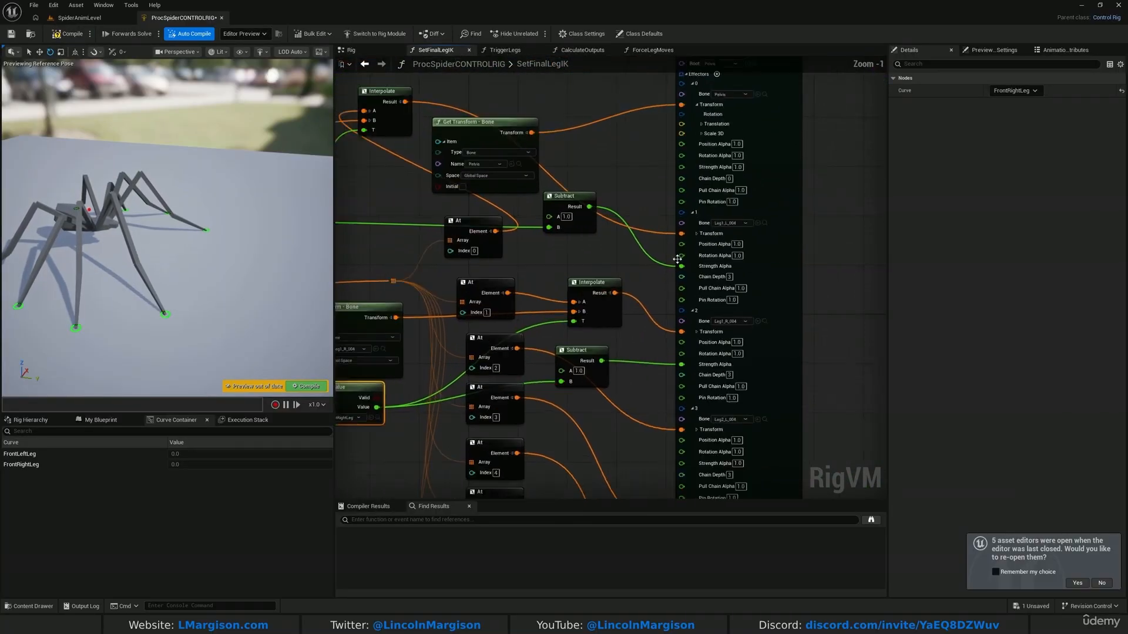
left_click(682, 370, "alt")
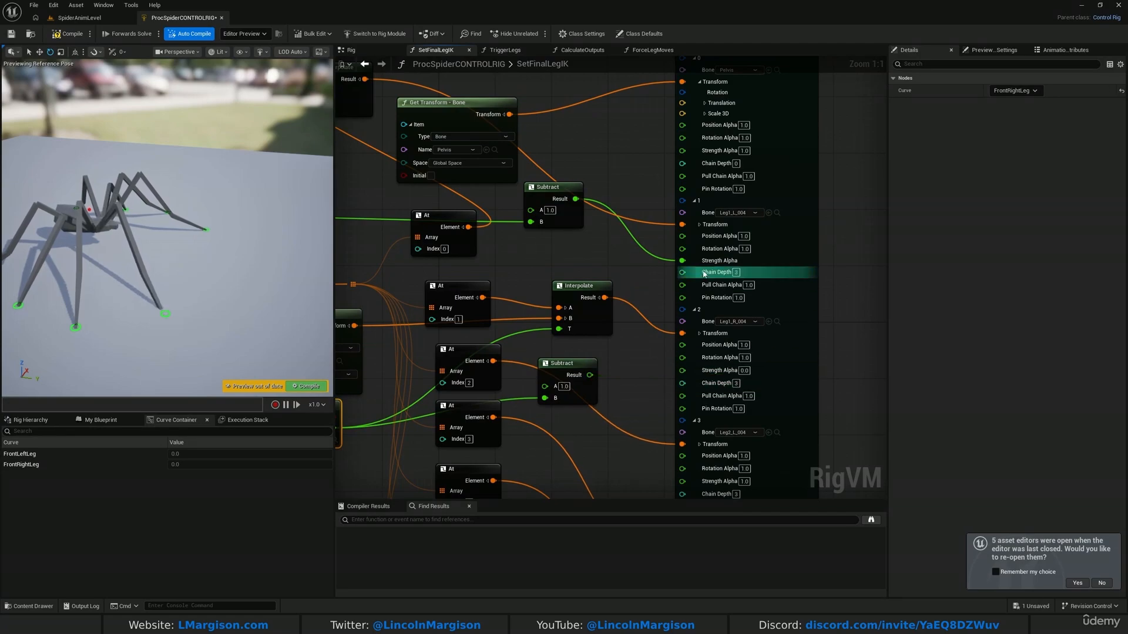
left_click(683, 261, "alt")
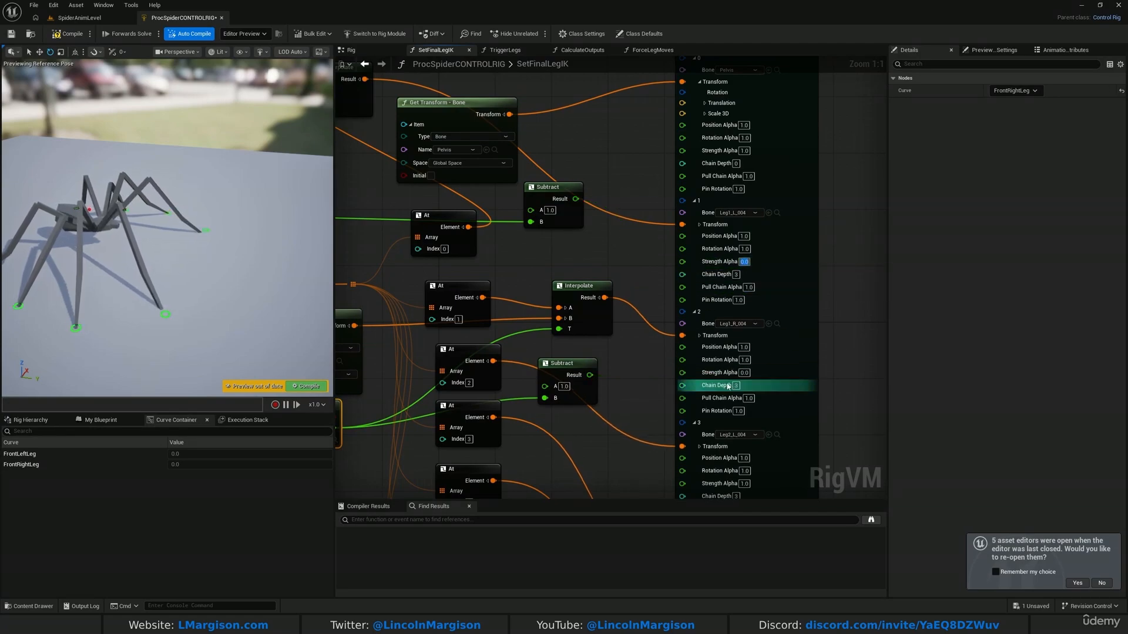
left_click(744, 371)
type("1")
left_click(65, 34)
Play SpiderAnimLevel and trigger the spider's front-leg attack repeatedly from several angles to check the blending, then stop playing.
left_click(74, 18)
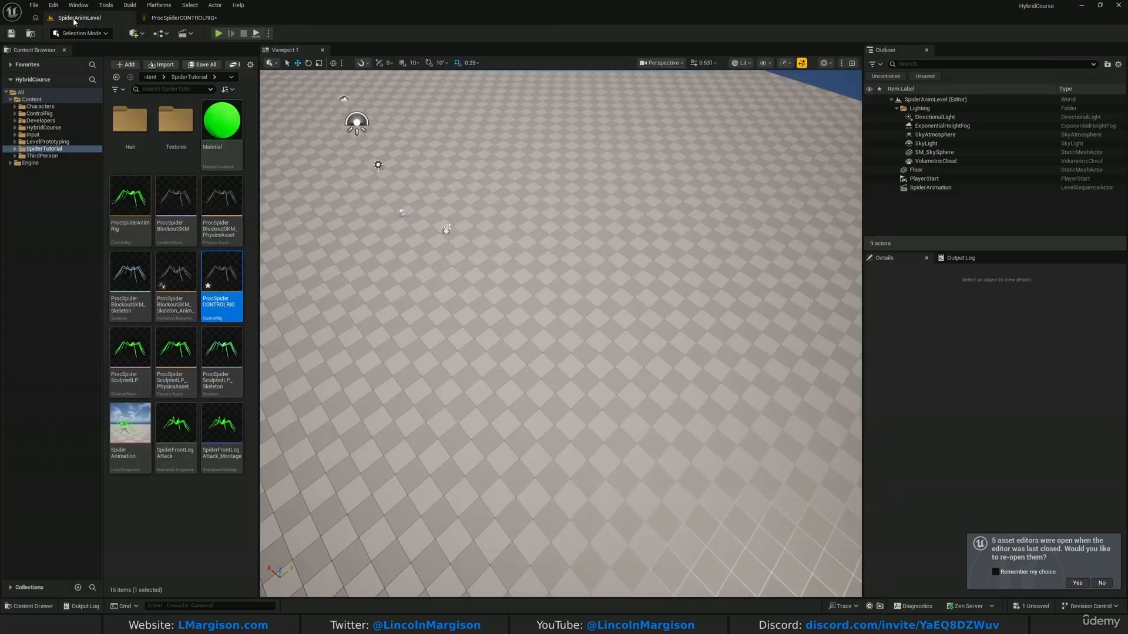
left_click(217, 33)
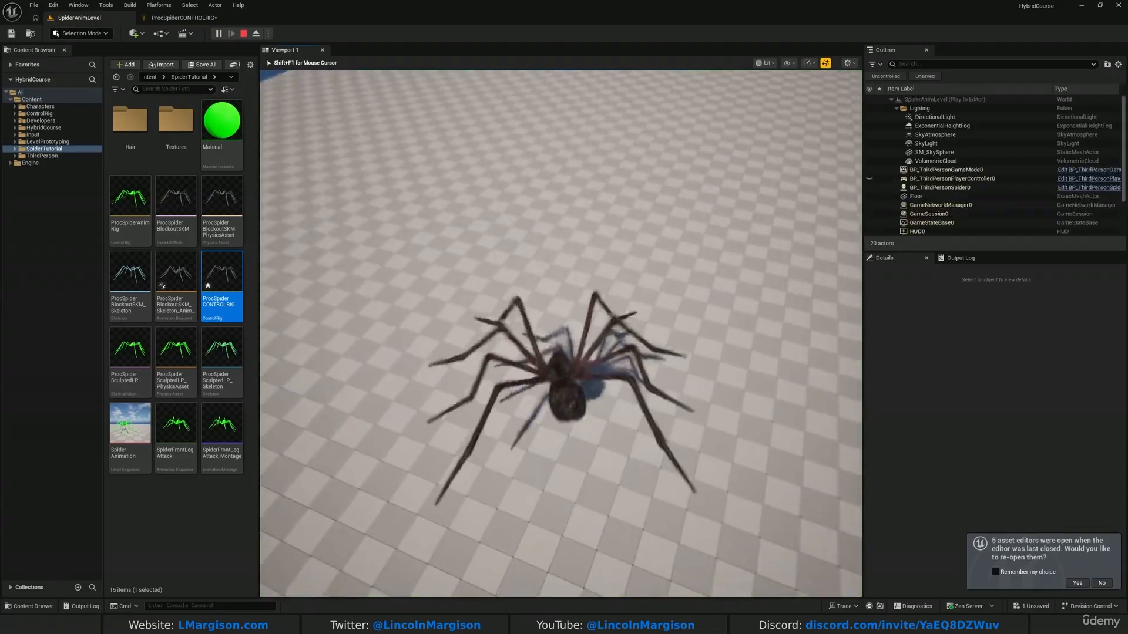
left_click(561, 334)
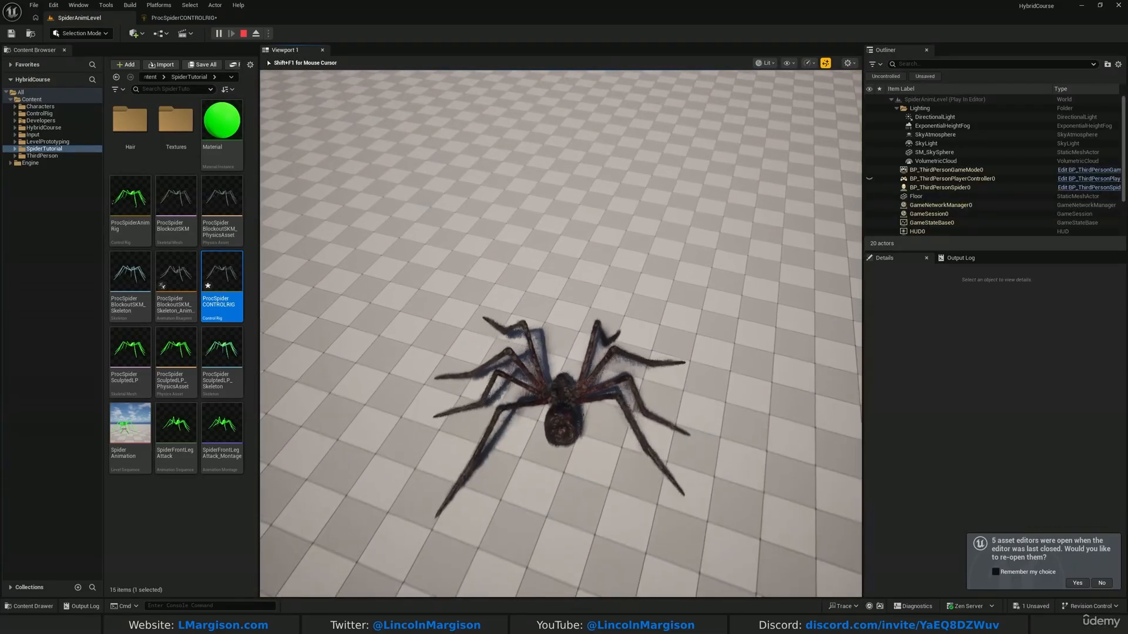
left_click(561, 334)
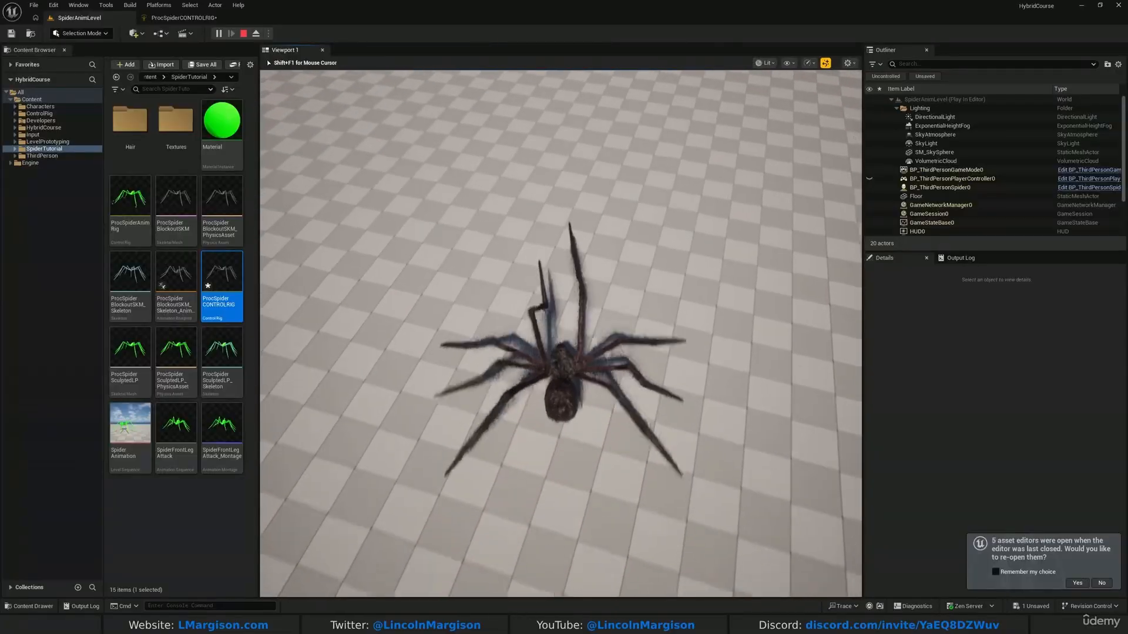
left_click(561, 333)
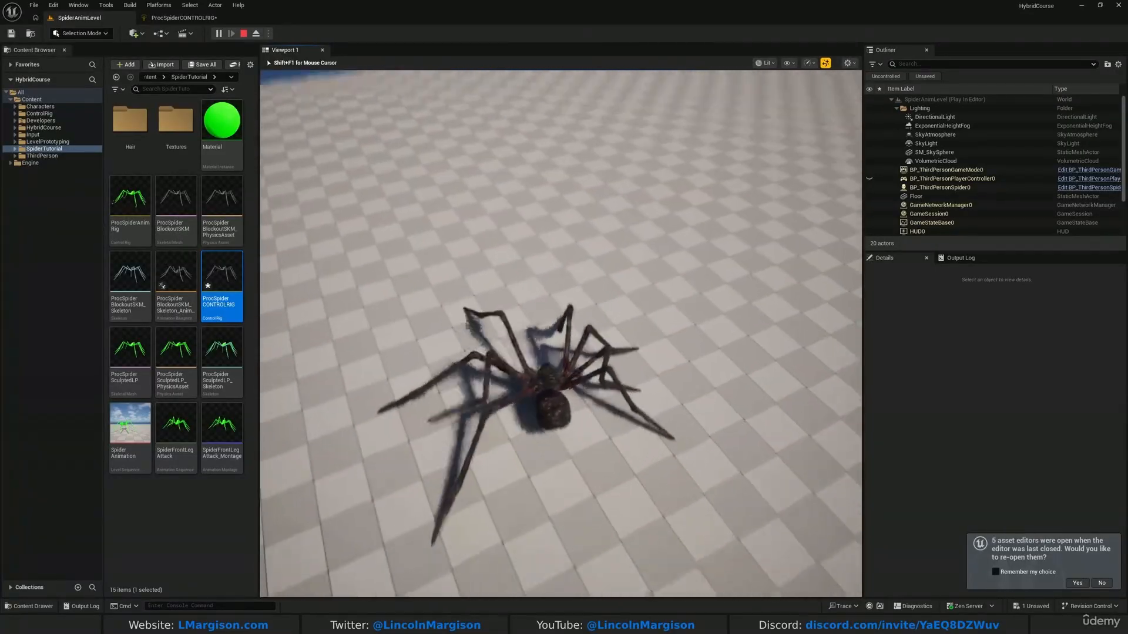
left_click(561, 333)
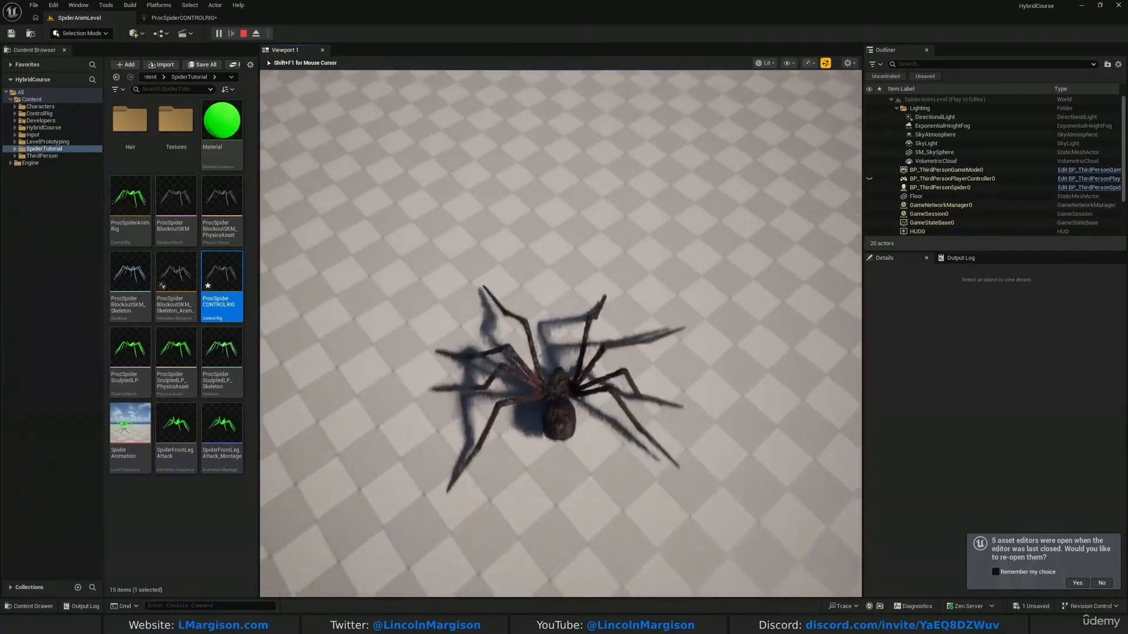
left_click(561, 334)
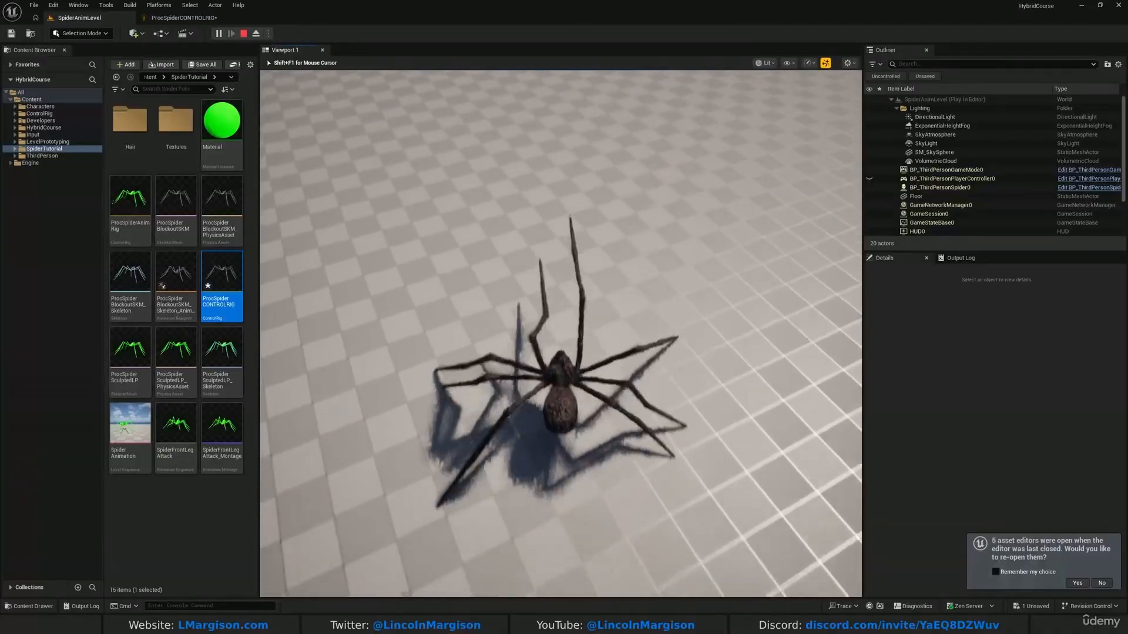
left_click(561, 334)
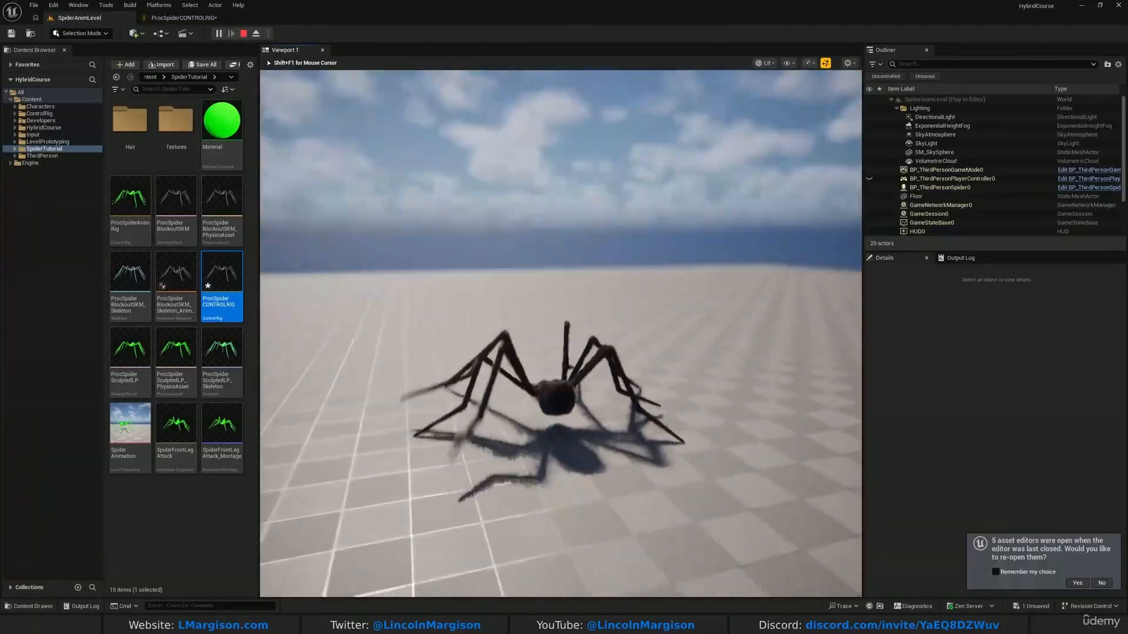
left_click(561, 333)
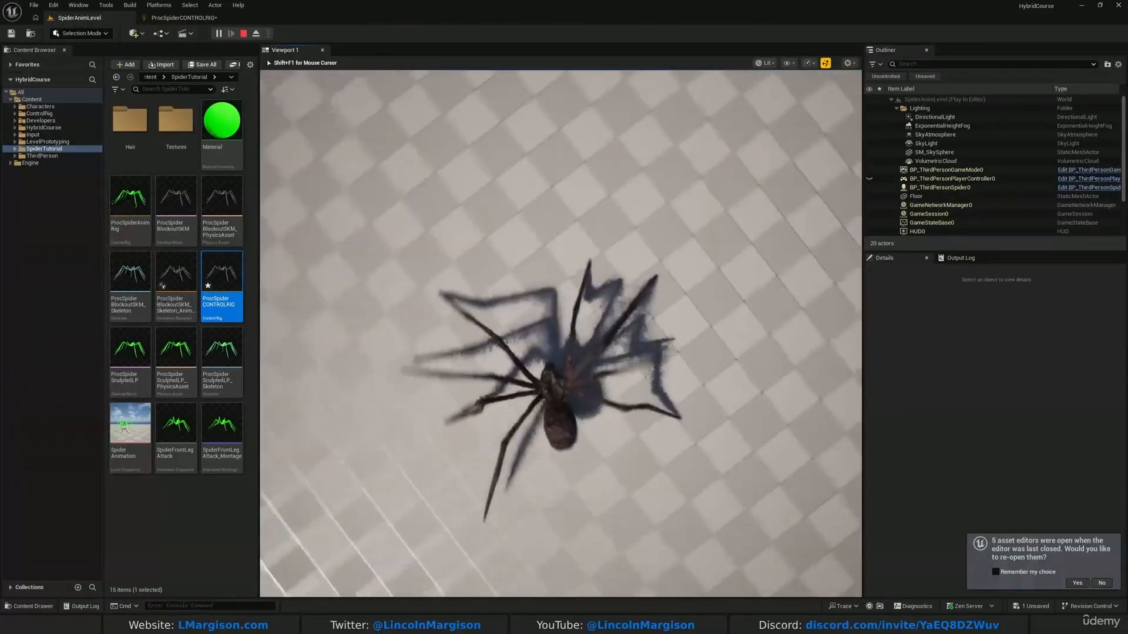
key("Escape")
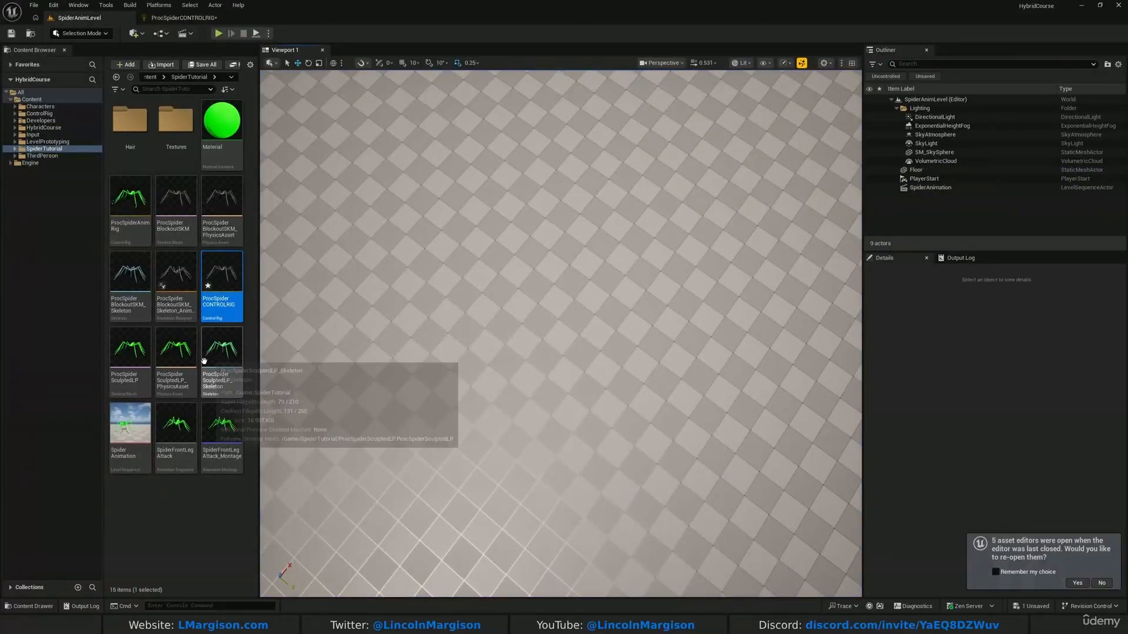
Open the SpiderFrontLegAttack animation sequence from the SpiderTutorial folder.
left_click(238, 515)
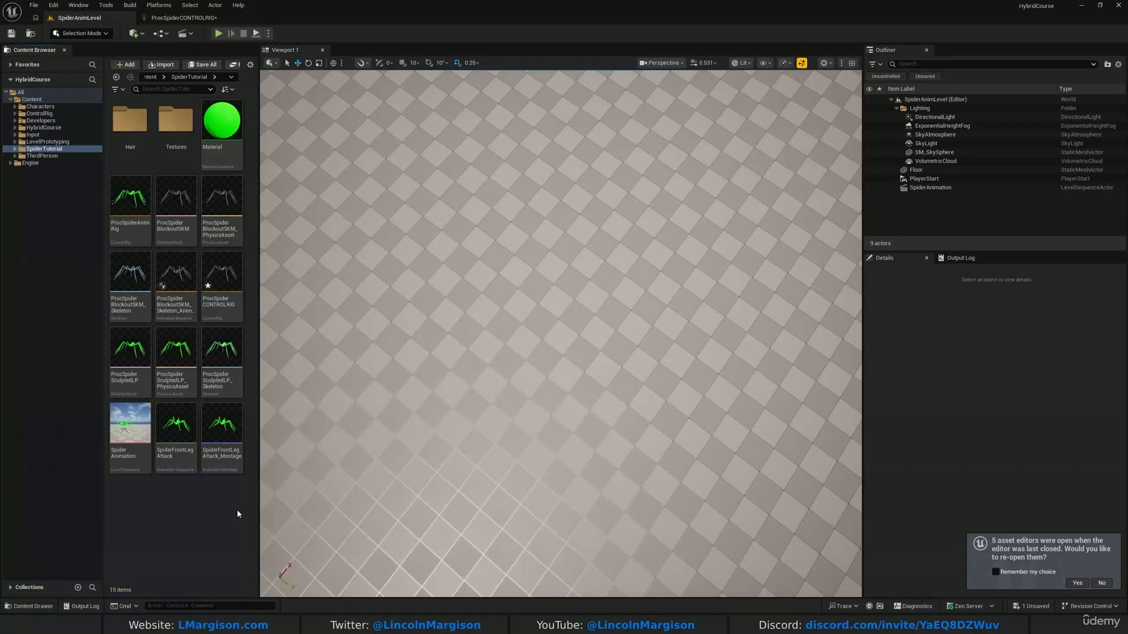
double_click(179, 440)
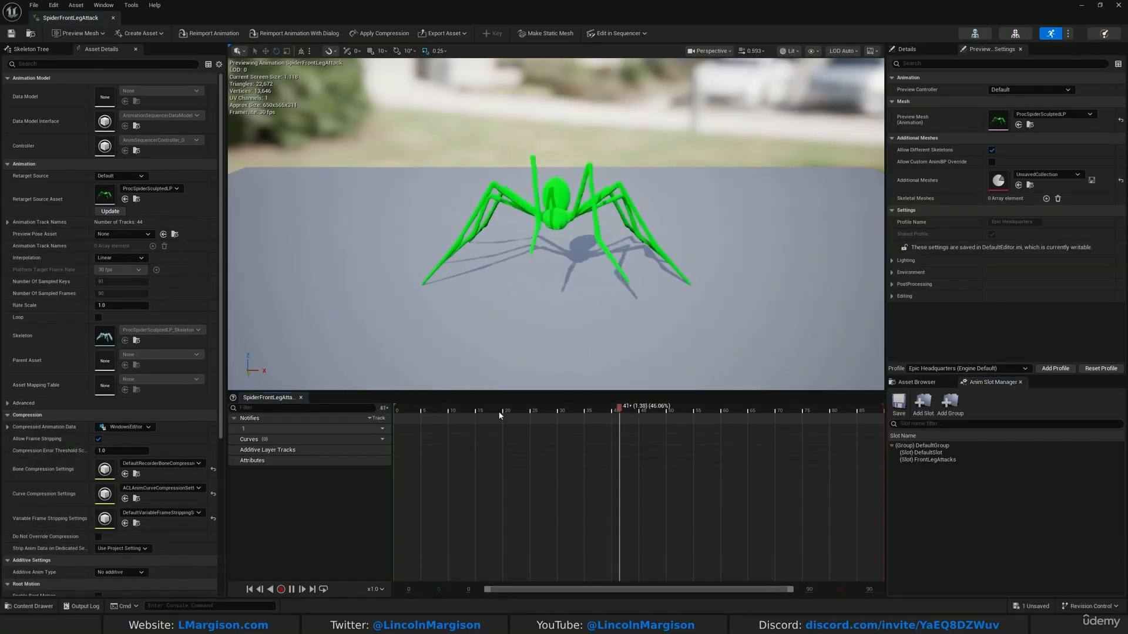
Close the animation sequence, open SpiderFrontLegAttack_Montage, and scrub through its FrontLeftLeg curve in the curve editor.
middle_click(88, 18)
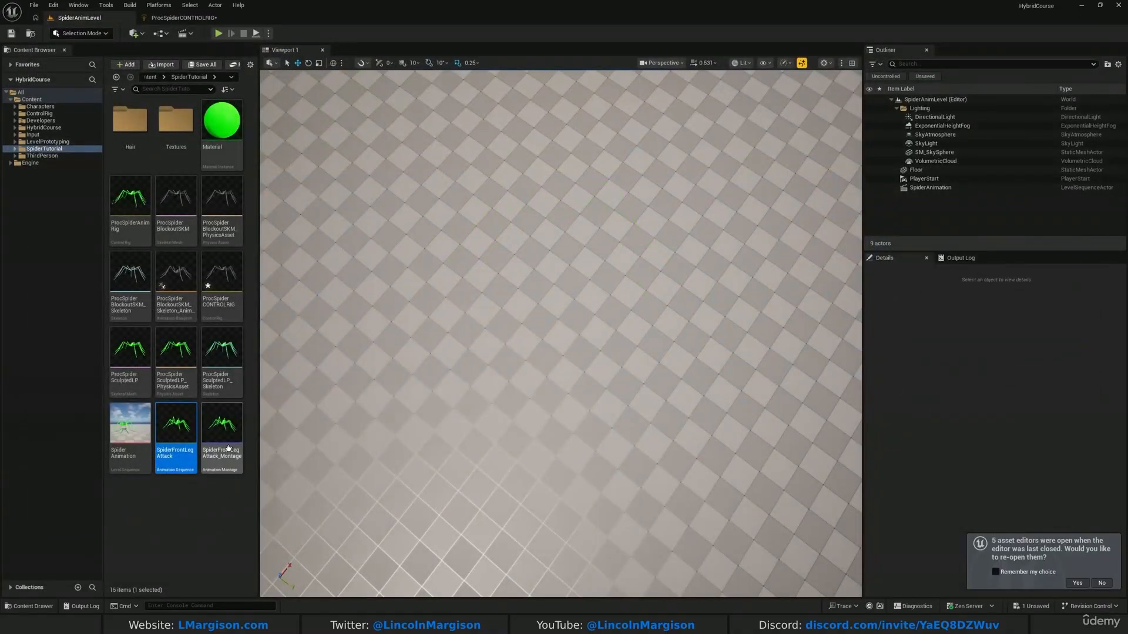
double_click(228, 449)
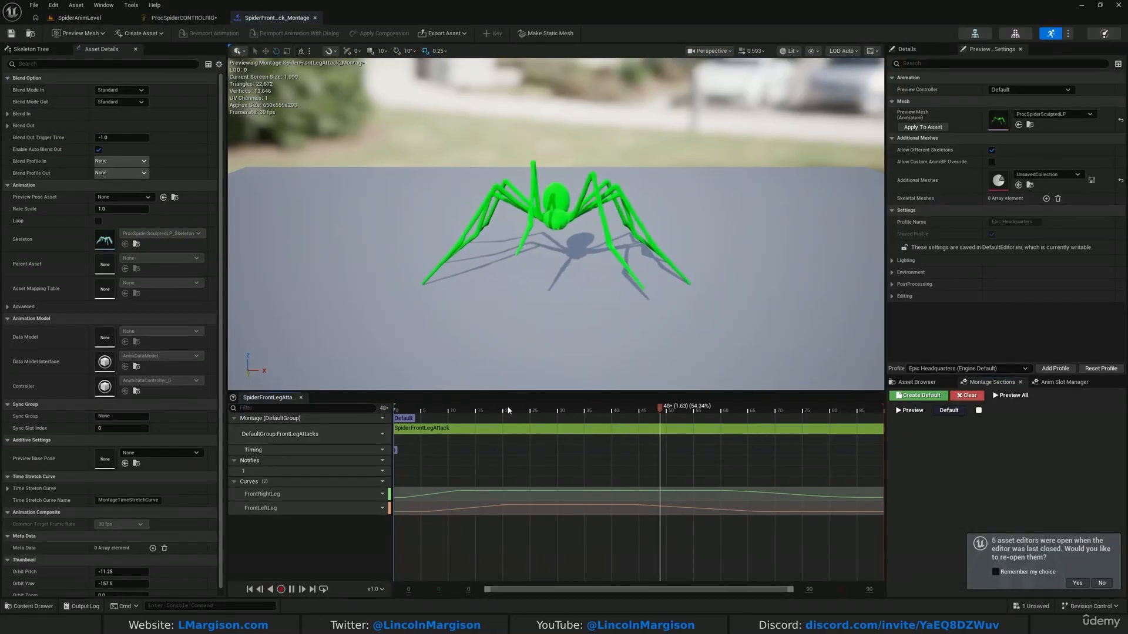
left_click_drag(509, 411, 486, 411)
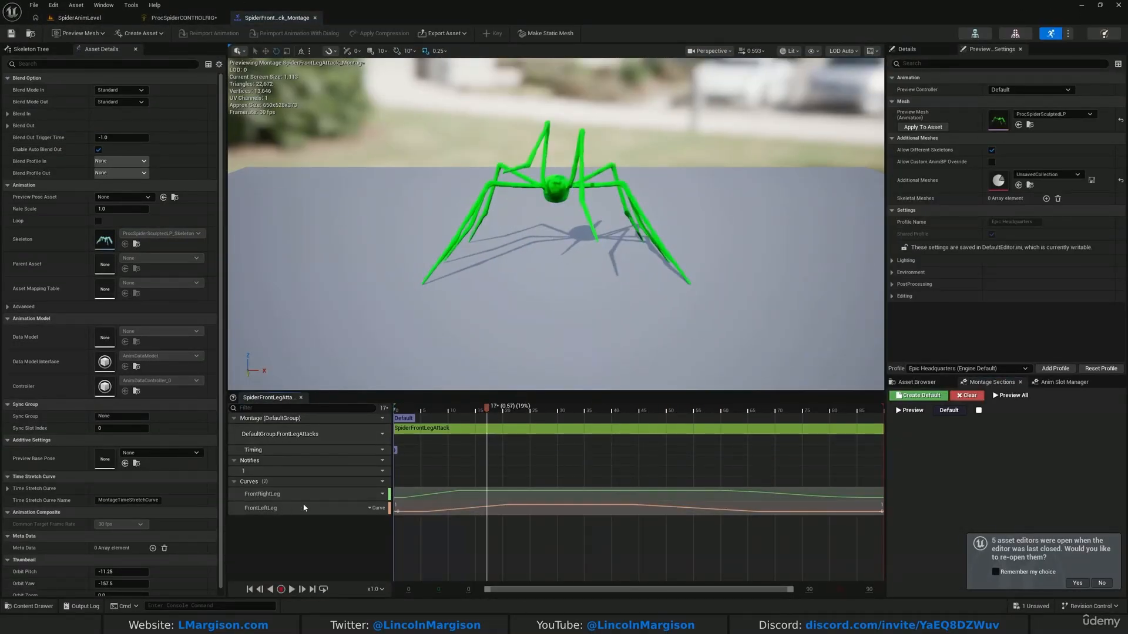
left_click(382, 509)
left_click(393, 532)
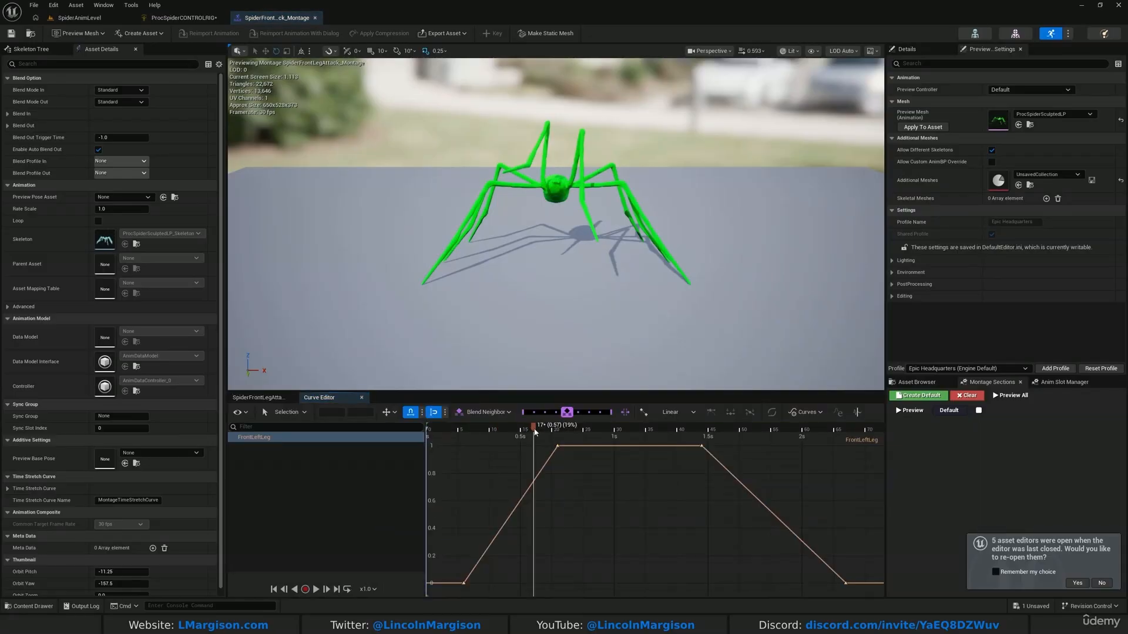
left_click_drag(536, 434, 883, 488)
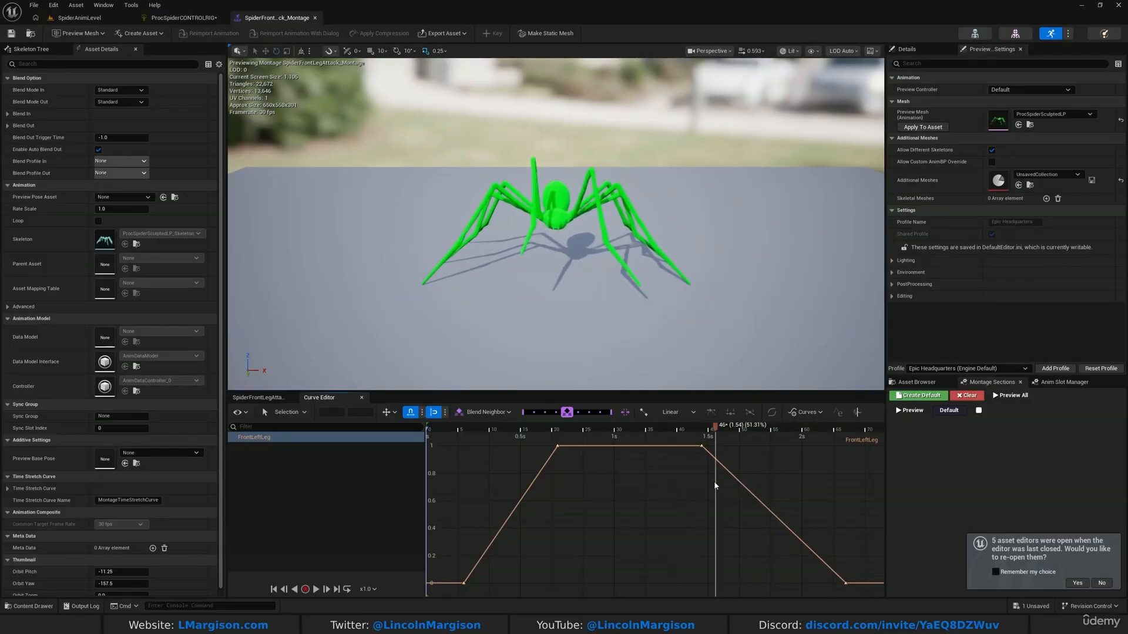
Start the FrontLeftLeg blend-out earlier by moving the last full-value key to about 1.2 s and the following zero key to 1.8 s.
left_click(702, 446)
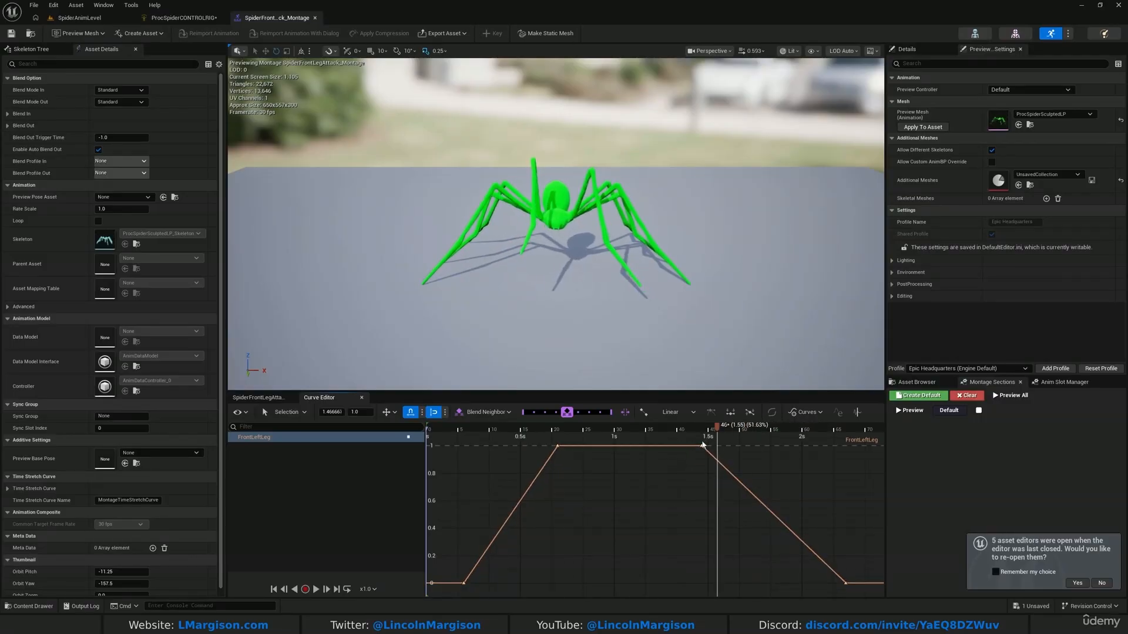
left_click_drag(702, 446, 652, 446)
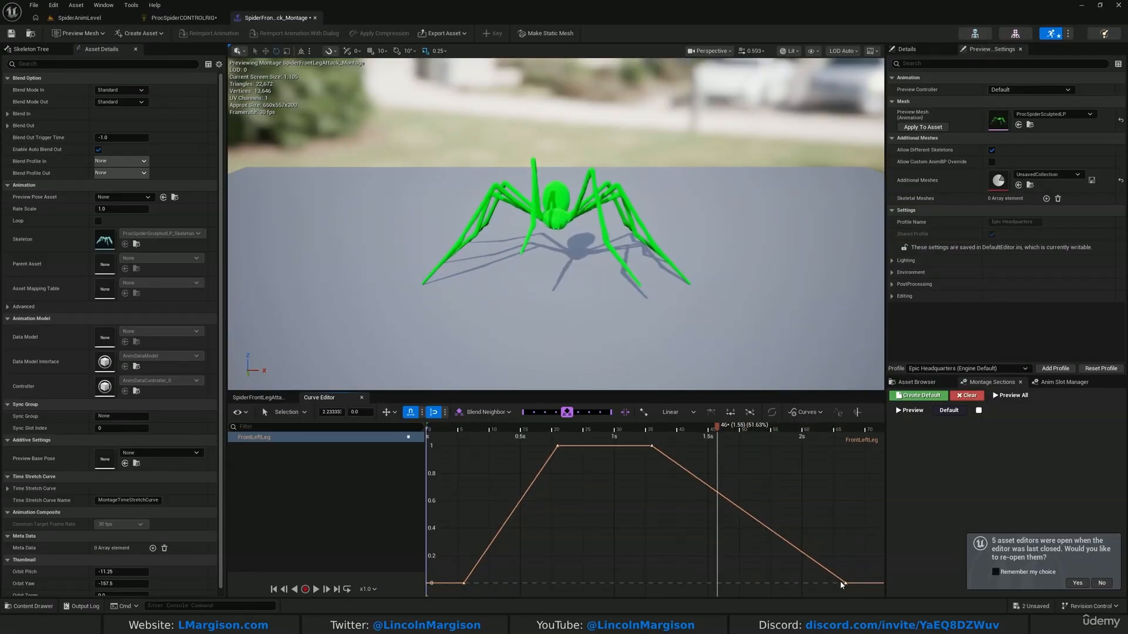
left_click_drag(841, 583, 773, 583)
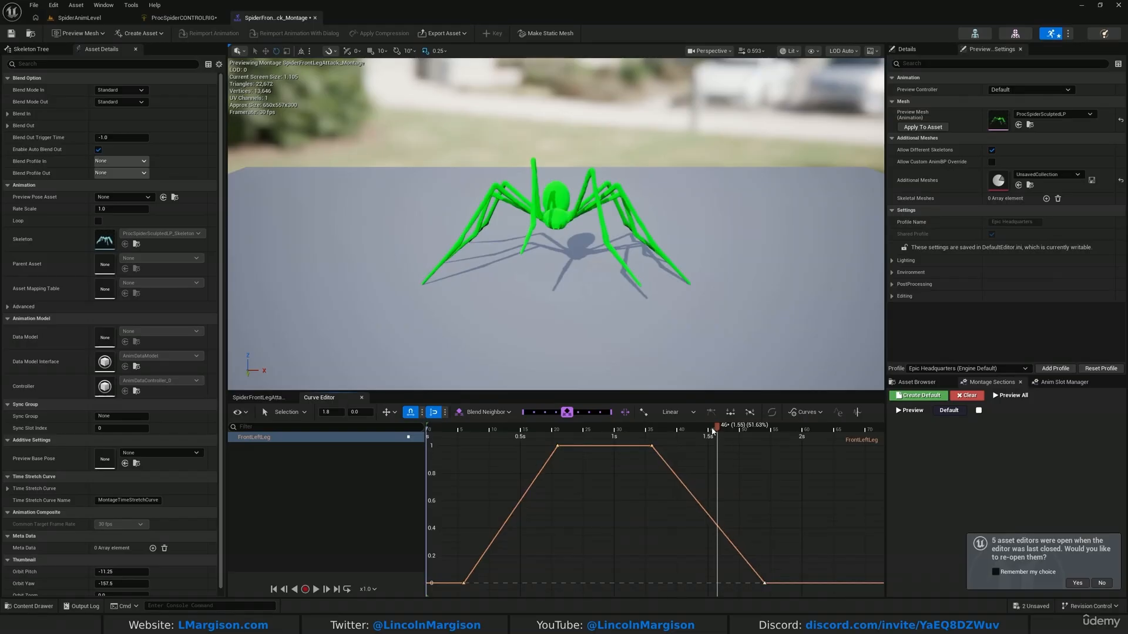
left_click_drag(715, 430, 655, 439)
left_click_drag(744, 438, 645, 434)
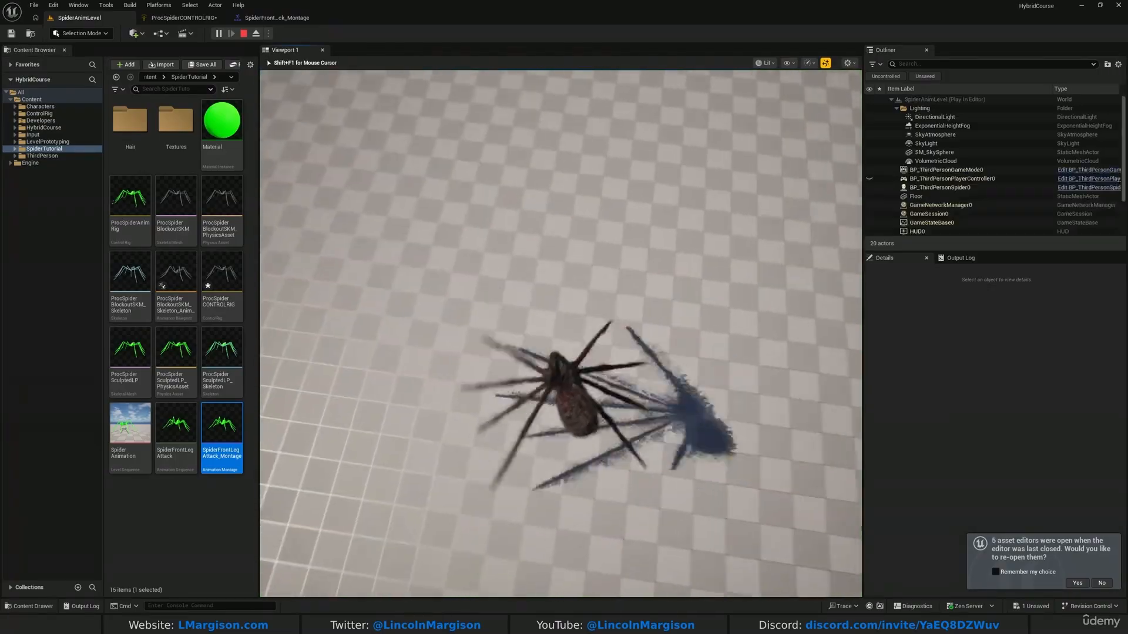
Walk the spider around SpiderAnimLevel in play mode and trigger the front-leg attack to check the adjusted blend-out, then stop playing.
key("w")
key("w")
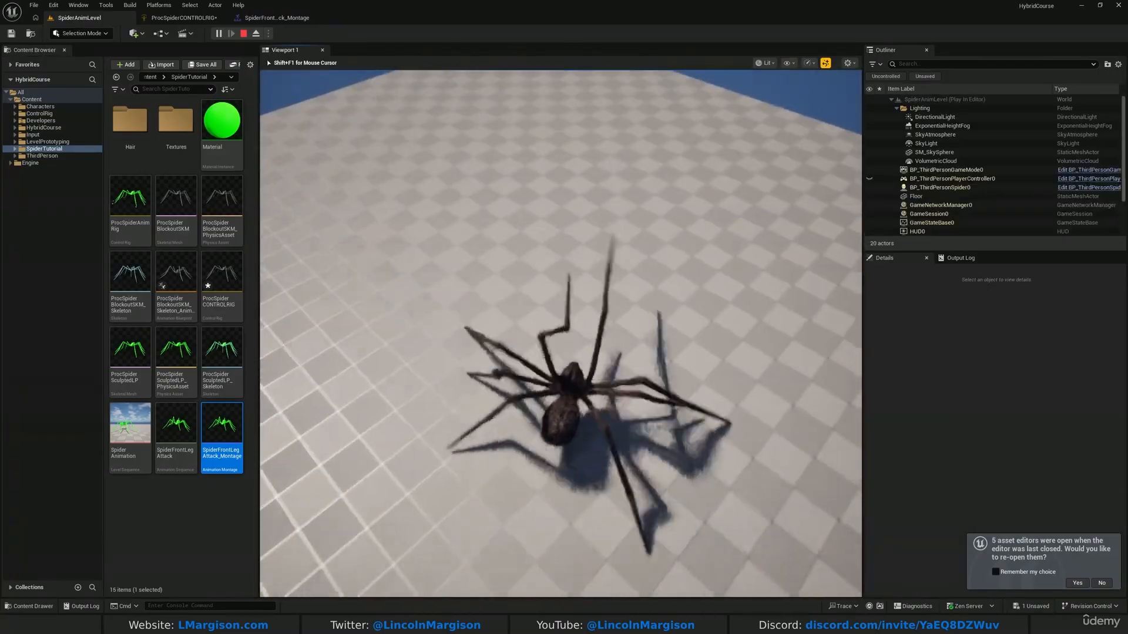
key("w")
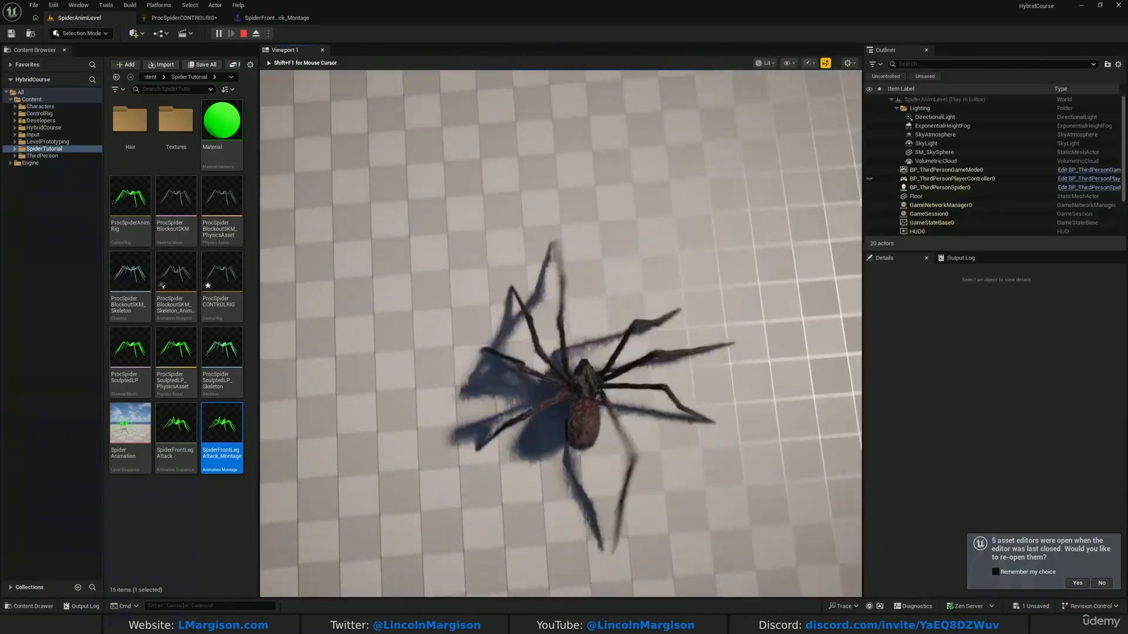
key("w")
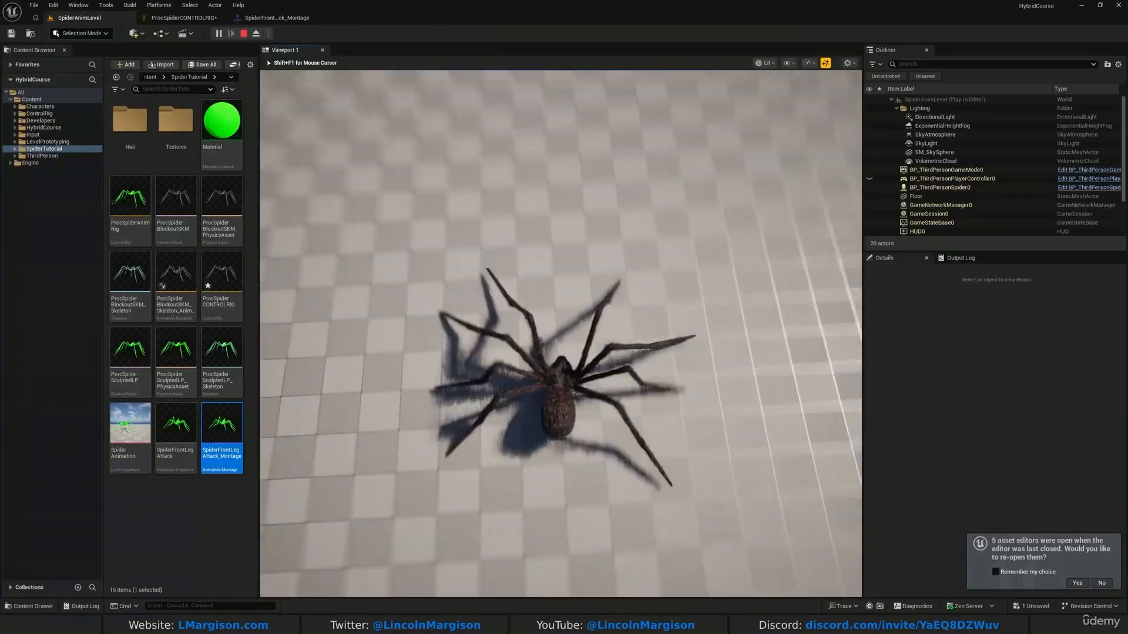
key("w")
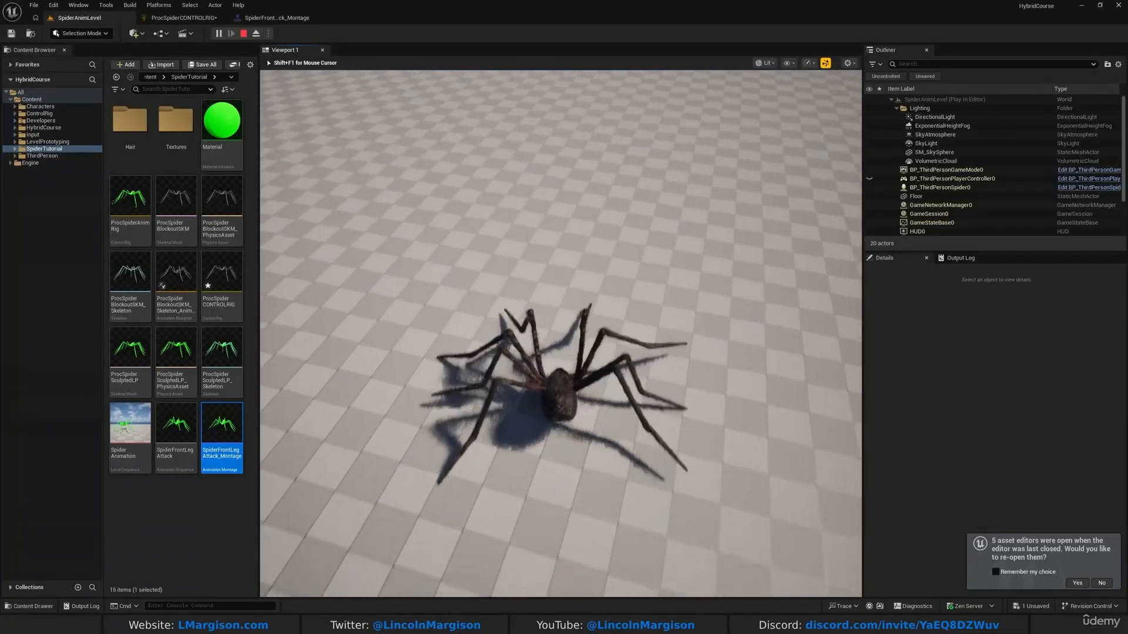
key("w")
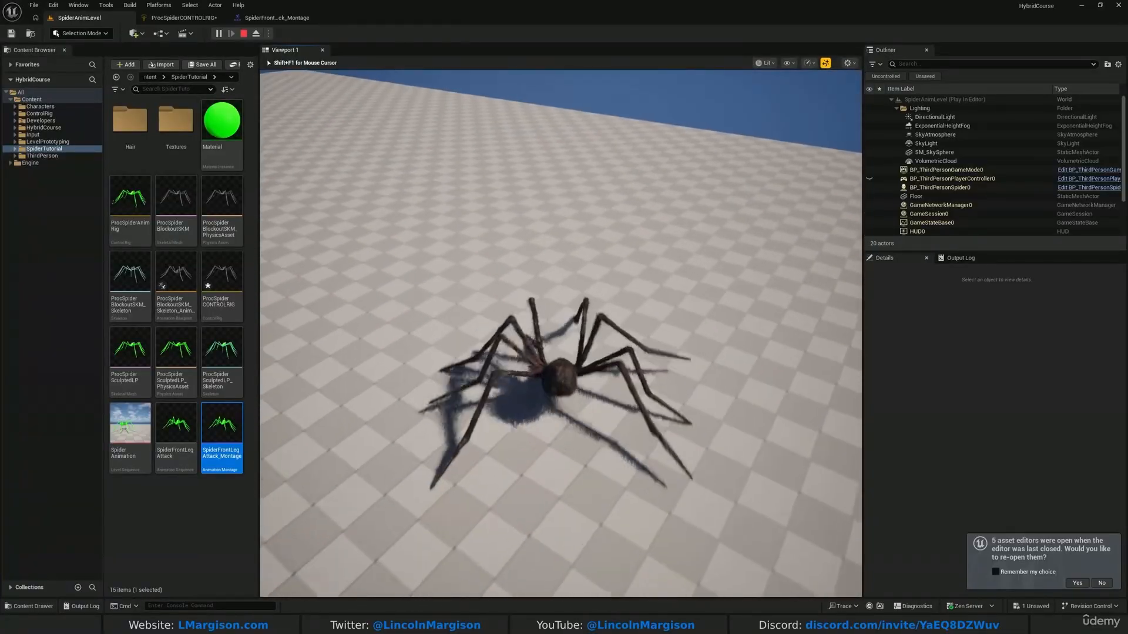
key("w")
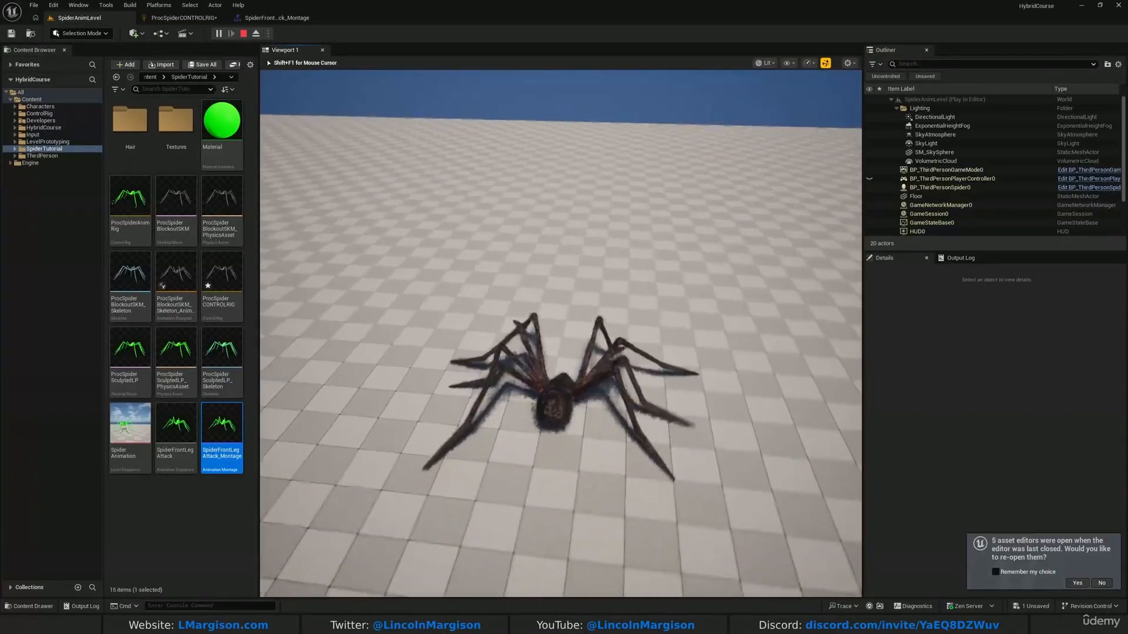
key("Escape")
Play SpiderAnimLevel again, repeat the front-leg attack while stationary and moving, then stop playing.
left_click(218, 34)
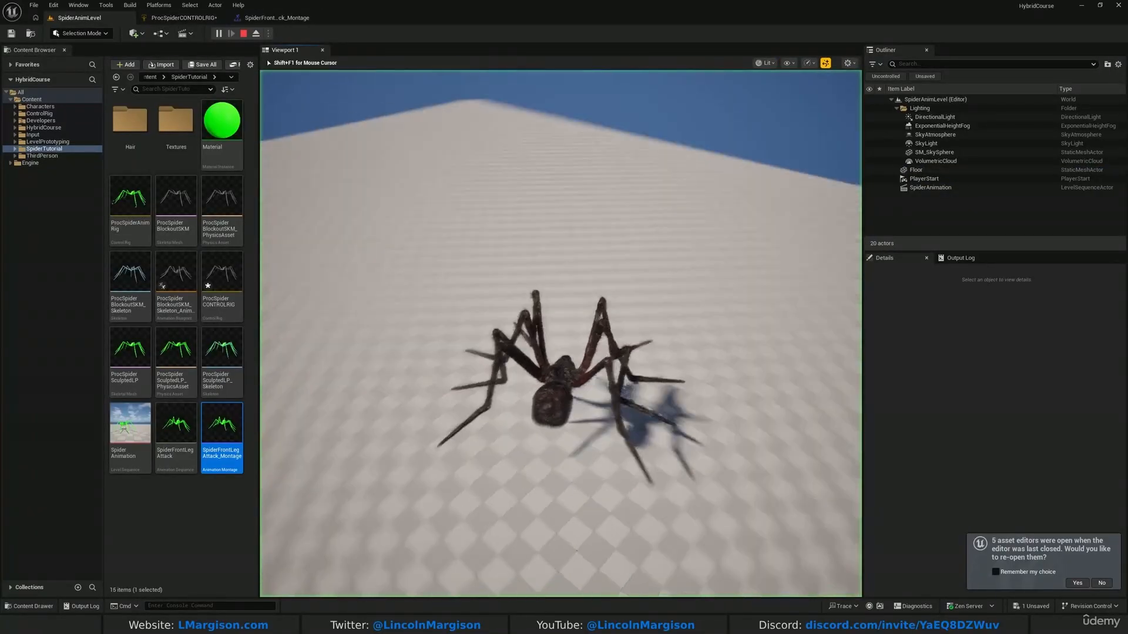
key("w")
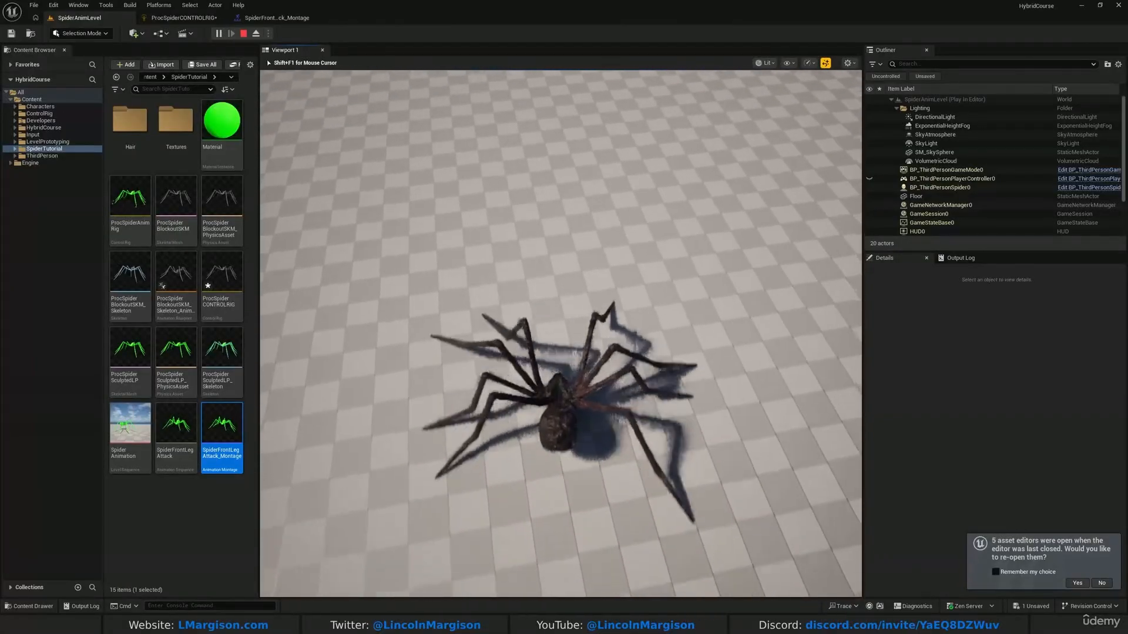
left_click(561, 333)
key("w")
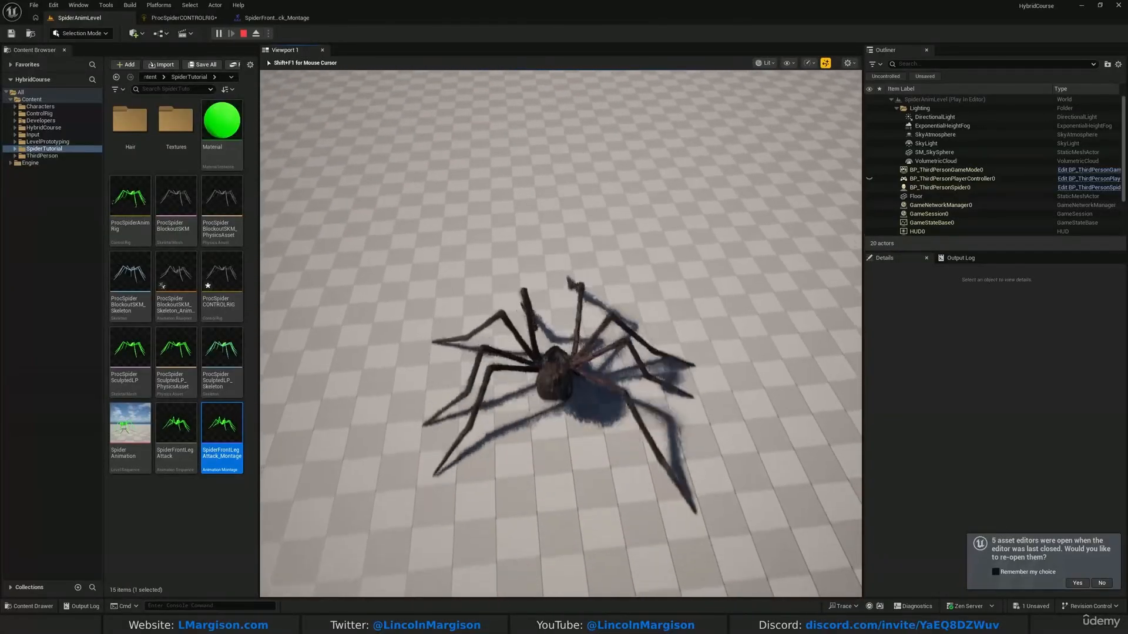
key("w")
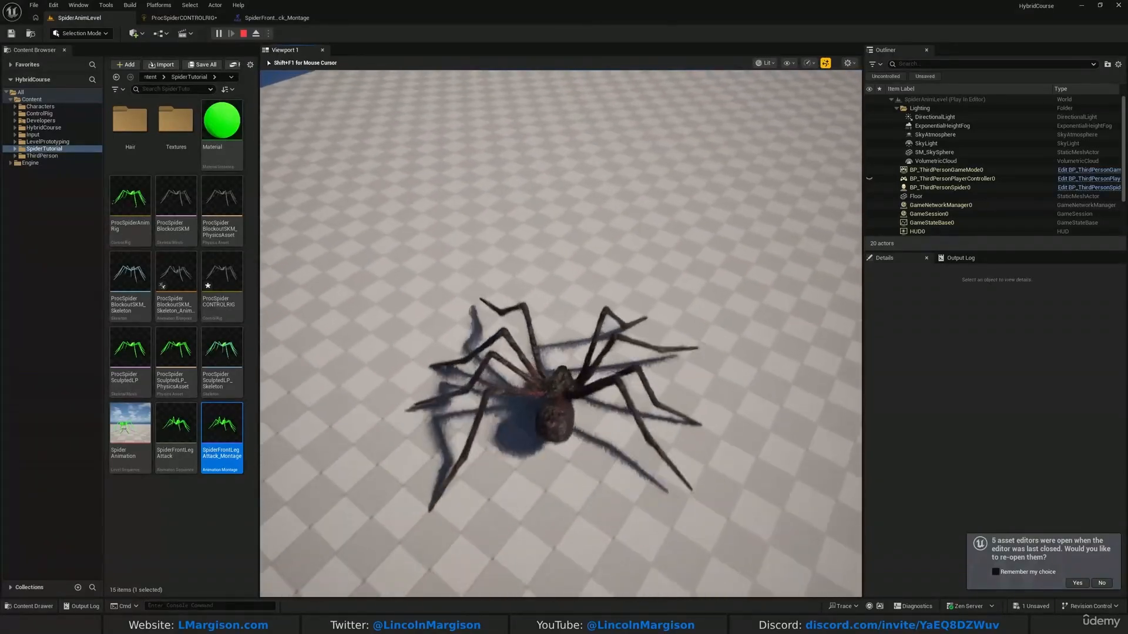
key("Escape")
Save ProcSpiderCONTROLRIG and review how the SetFinalLegIK curve values and Interpolate nodes feed the Full Body IK front-leg effectors and their Strength Alpha.
left_click(184, 18)
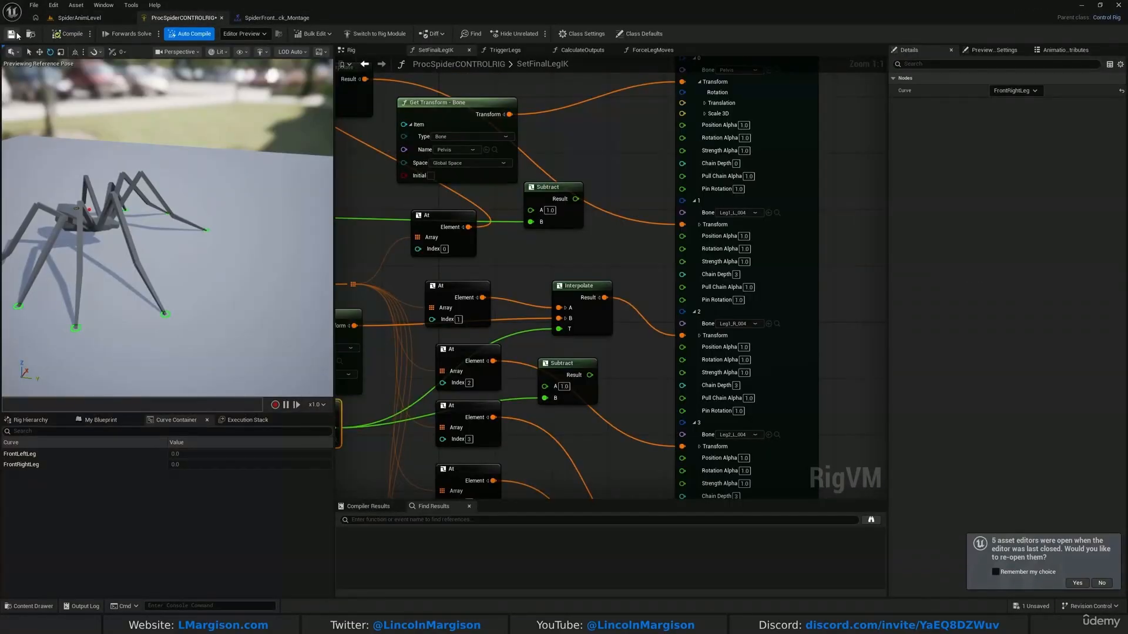
right_click_drag(637, 191, 640, 268)
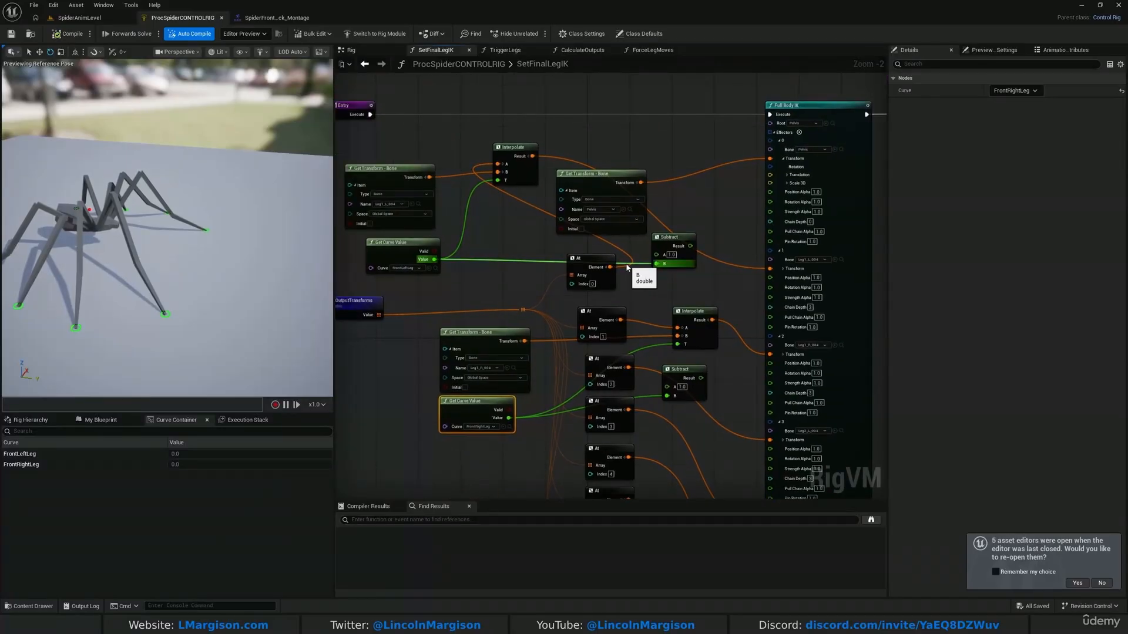
left_click_drag(627, 267, 627, 268)
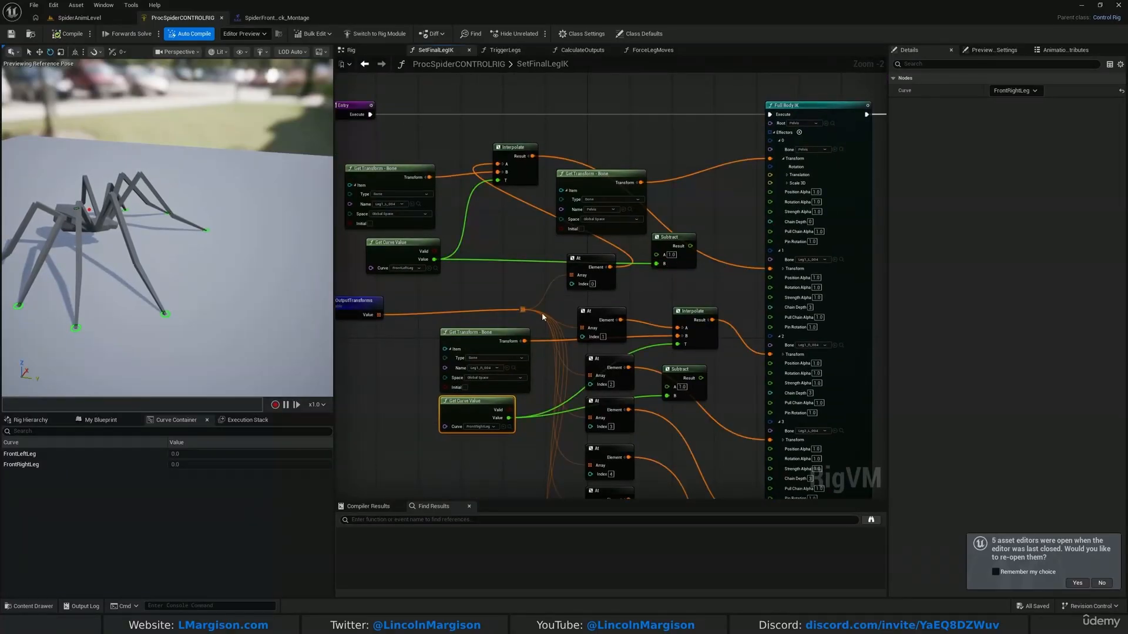
left_click(411, 259)
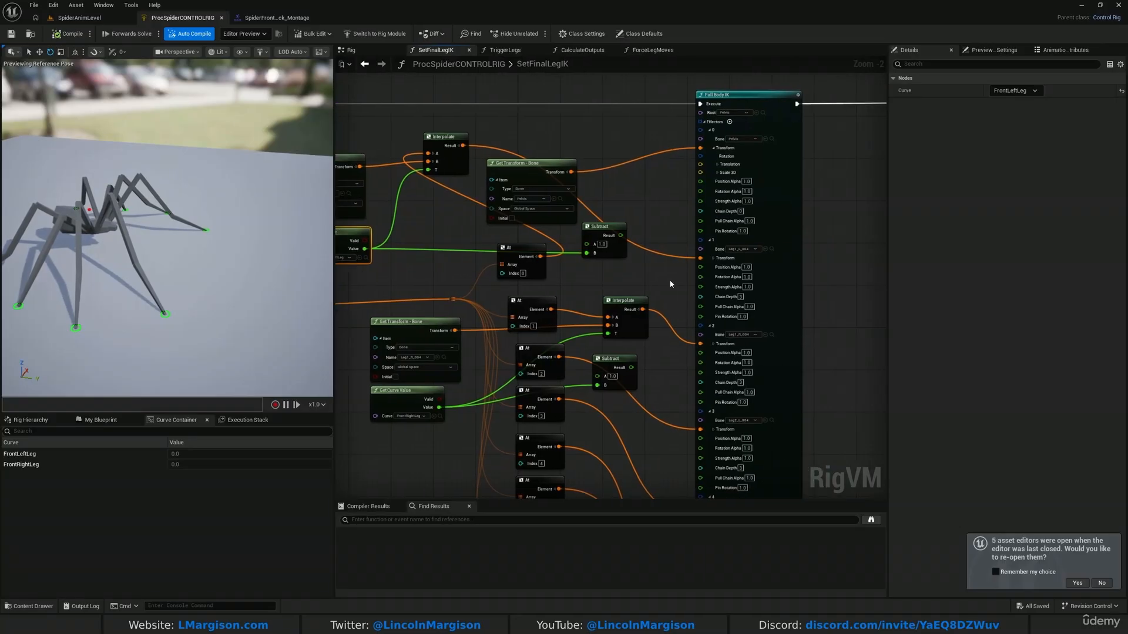
scroll(639, 286, "up", 3)
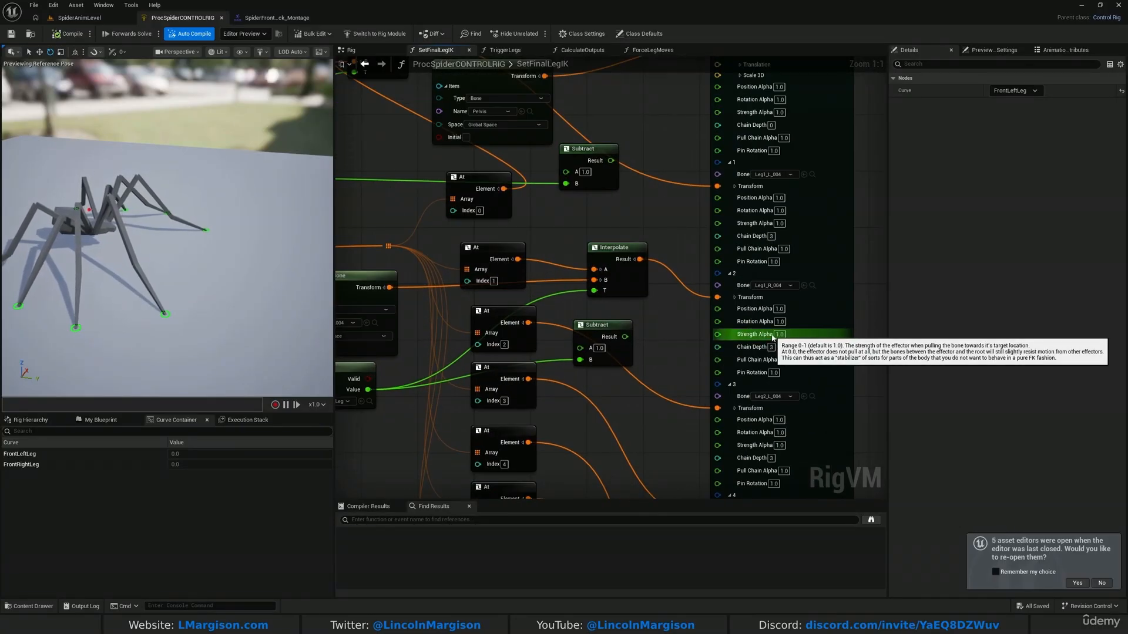
right_click_drag(683, 312, 705, 366)
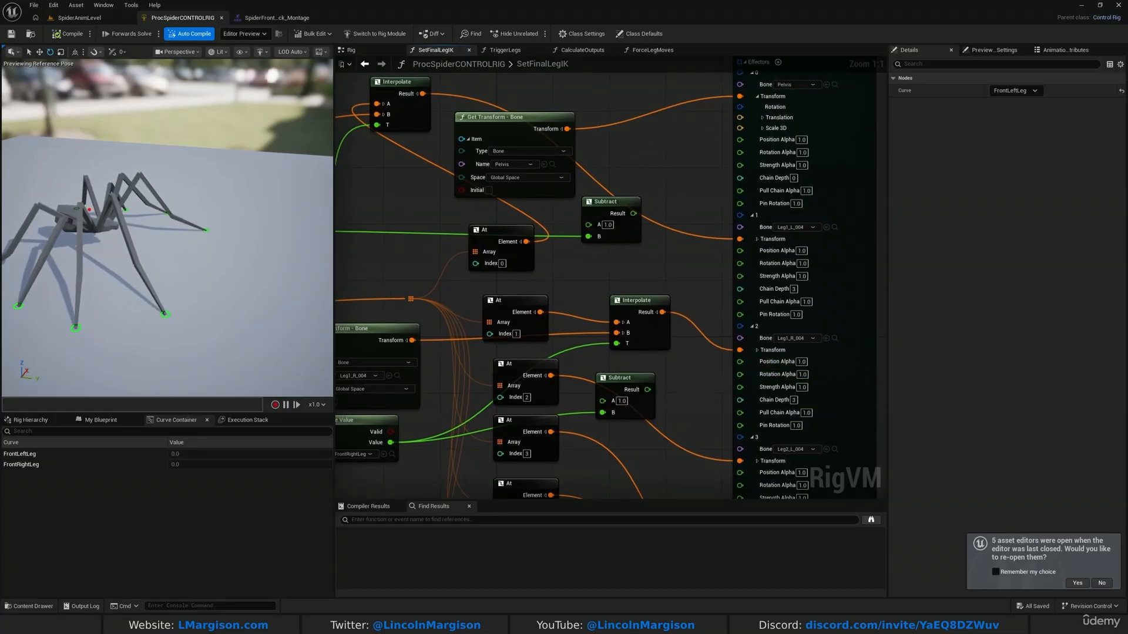
right_click_drag(212, 292, 154, 195)
key("w")
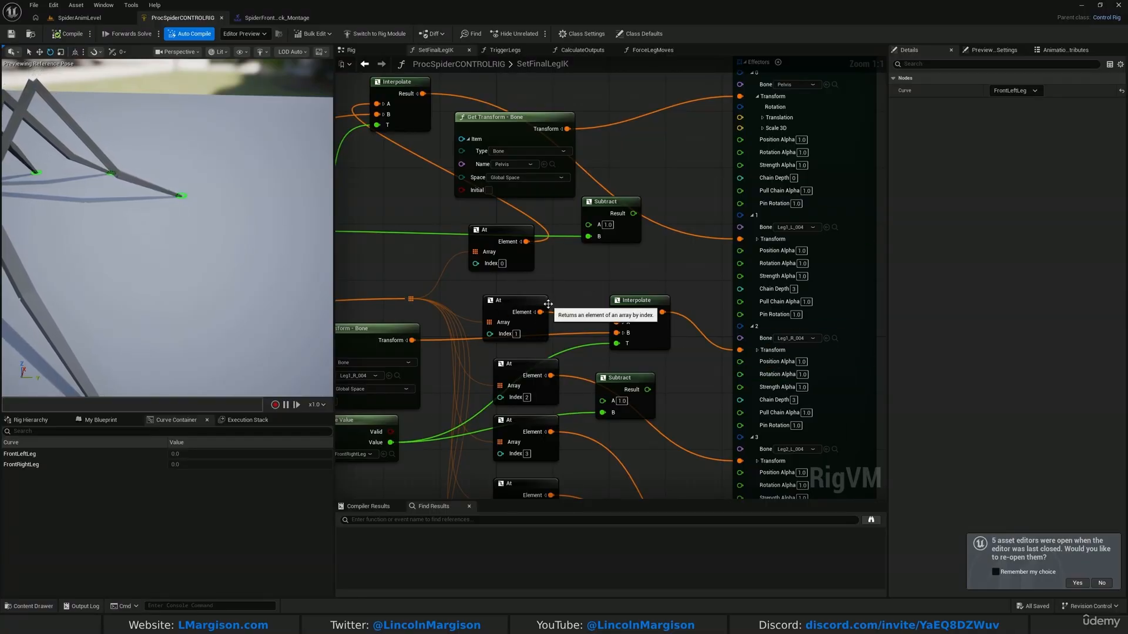
right_click_drag(456, 249, 287, 230)
right_click_drag(695, 358, 693, 357)
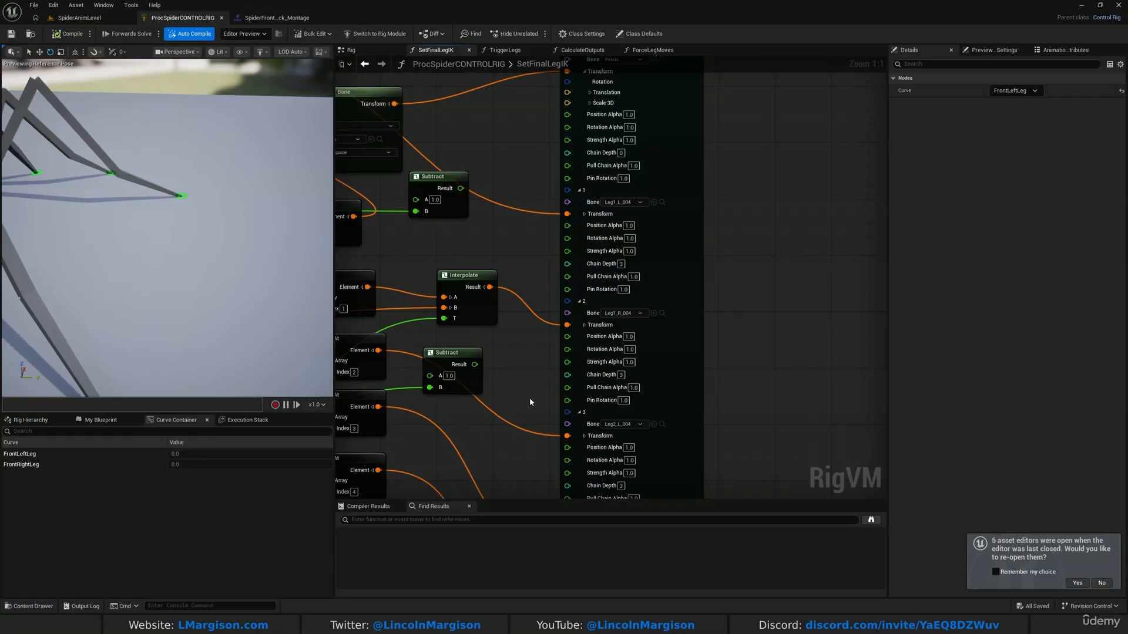
right_click_drag(530, 397, 520, 351)
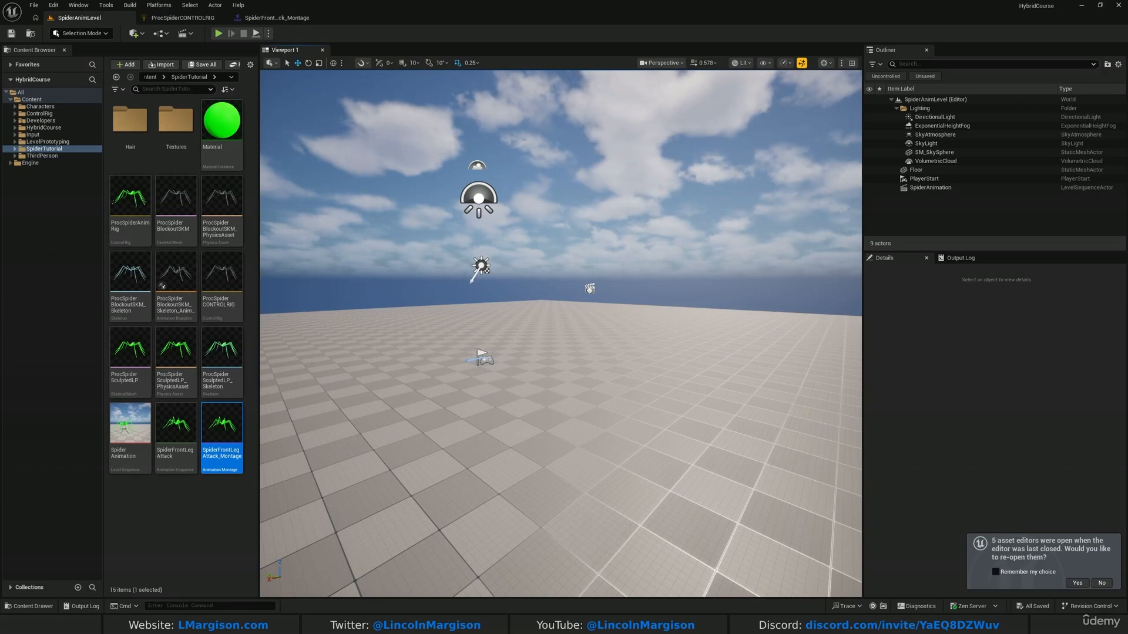
right_click_drag(561, 333, 591, 315)
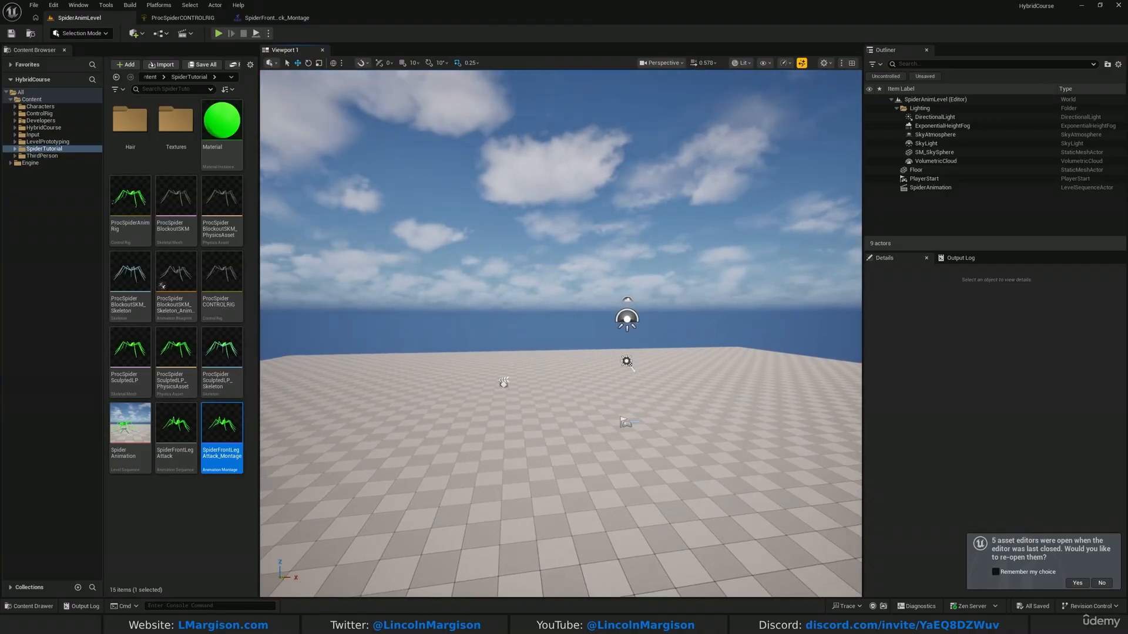